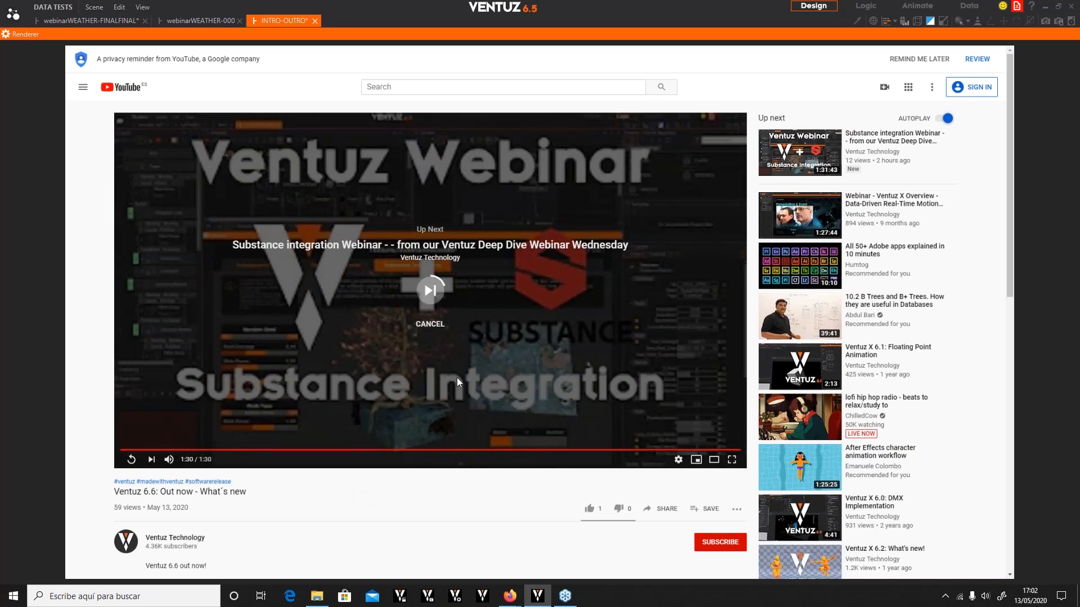
Open the Substance integration webinar video and switch to the webinarWEATHER-FINALFINAL scene tab
click(437, 323)
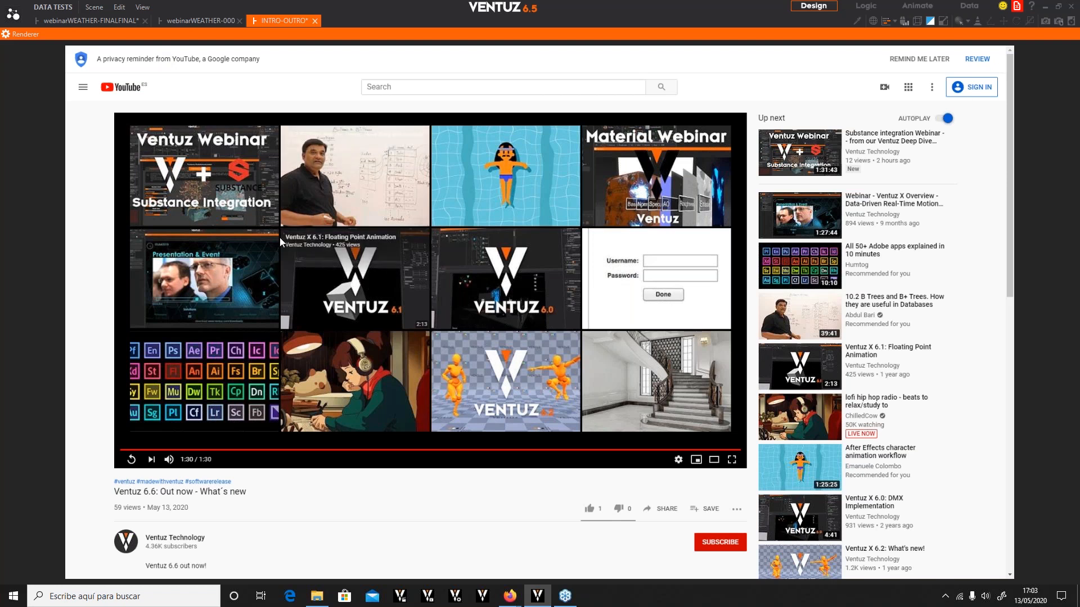
click(177, 184)
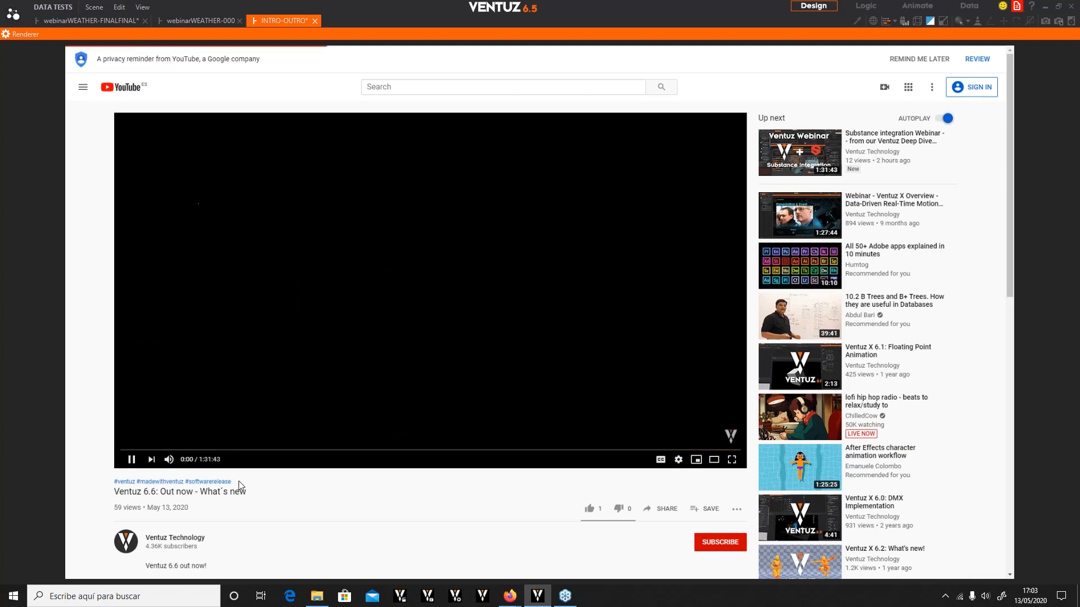
click(130, 461)
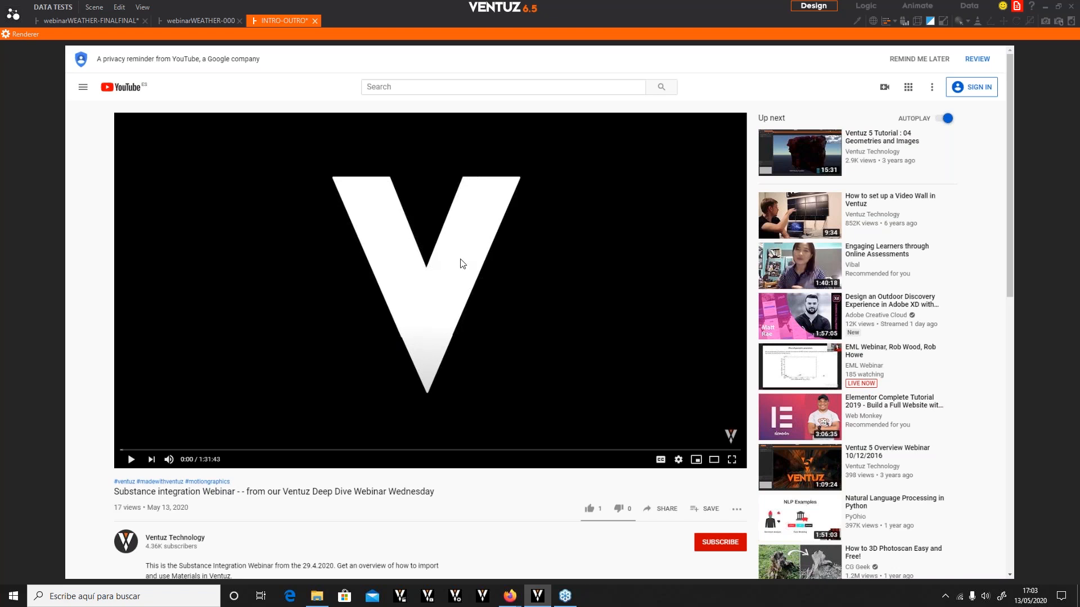
click(92, 16)
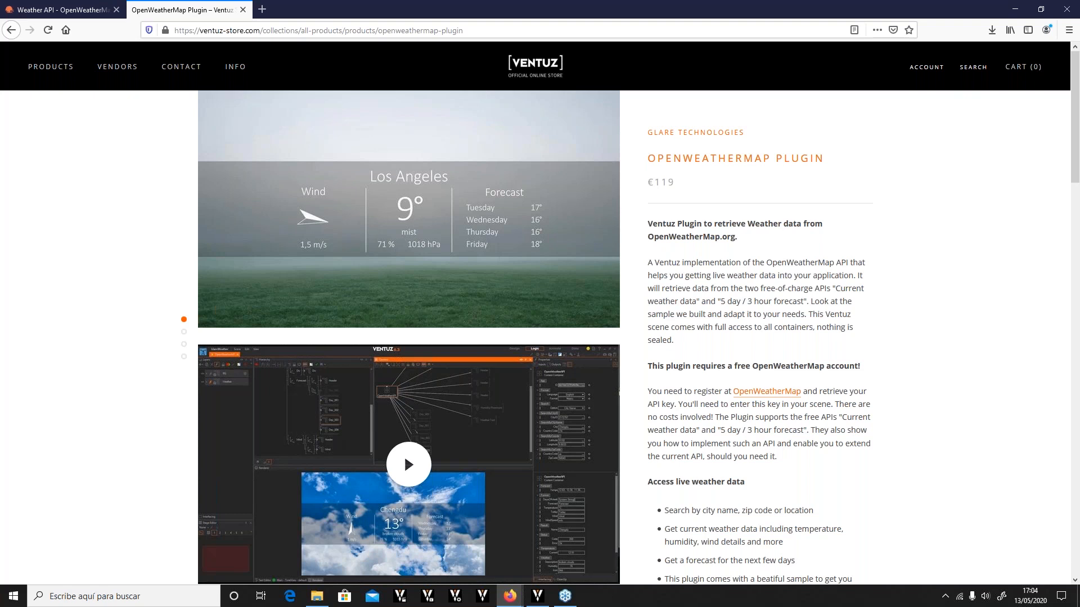
Browse the OpenWeatherMap Plugin store page and the OpenWeather Weather API page
scroll(573, 351, down, 7)
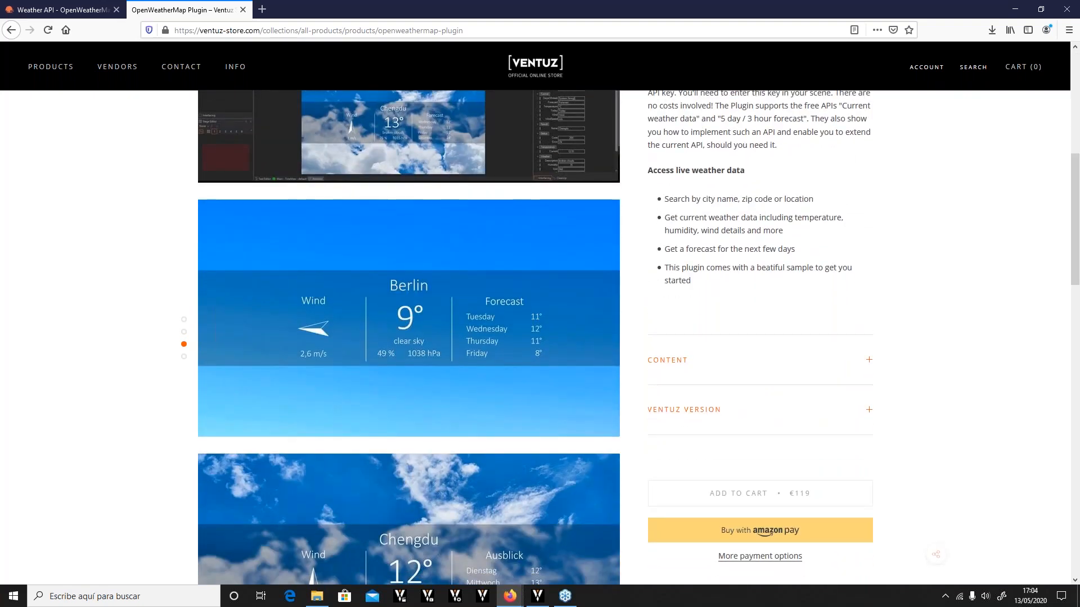
scroll(560, 271, up, 4)
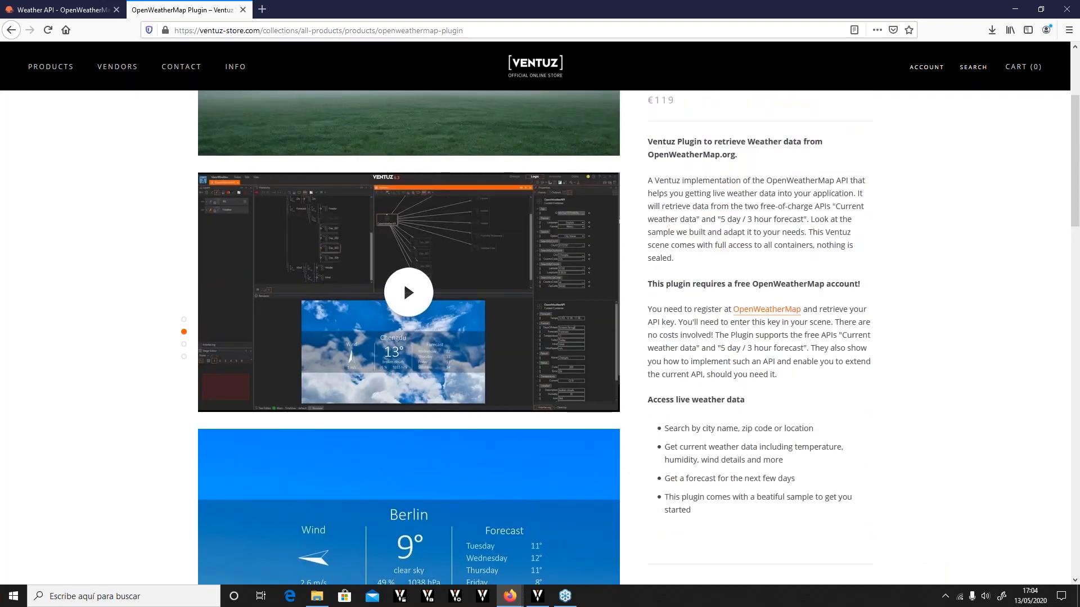
click(59, 11)
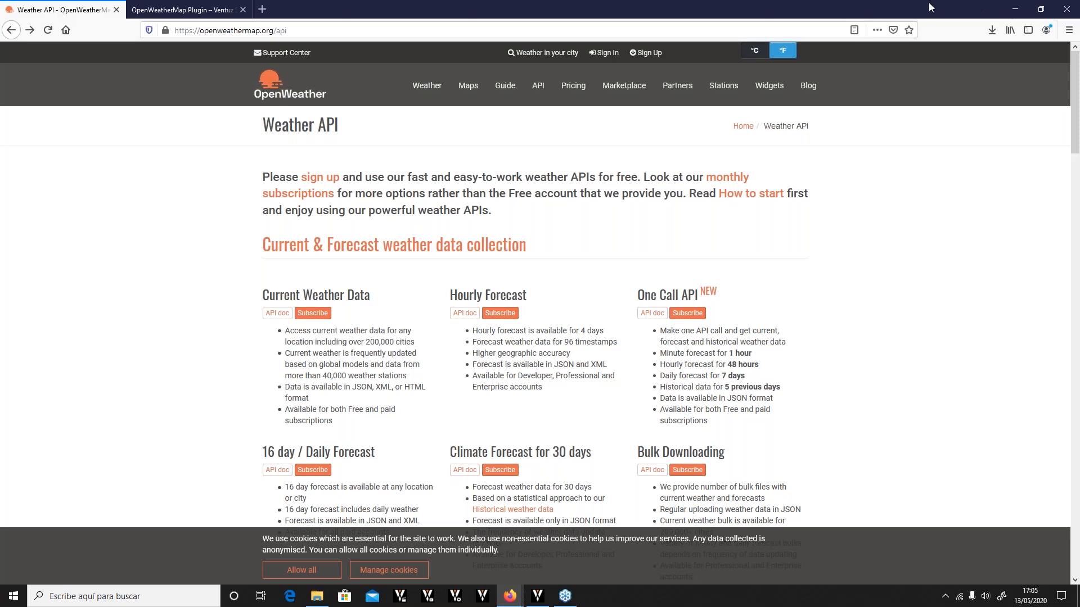
drag(943, 13, 0, 7)
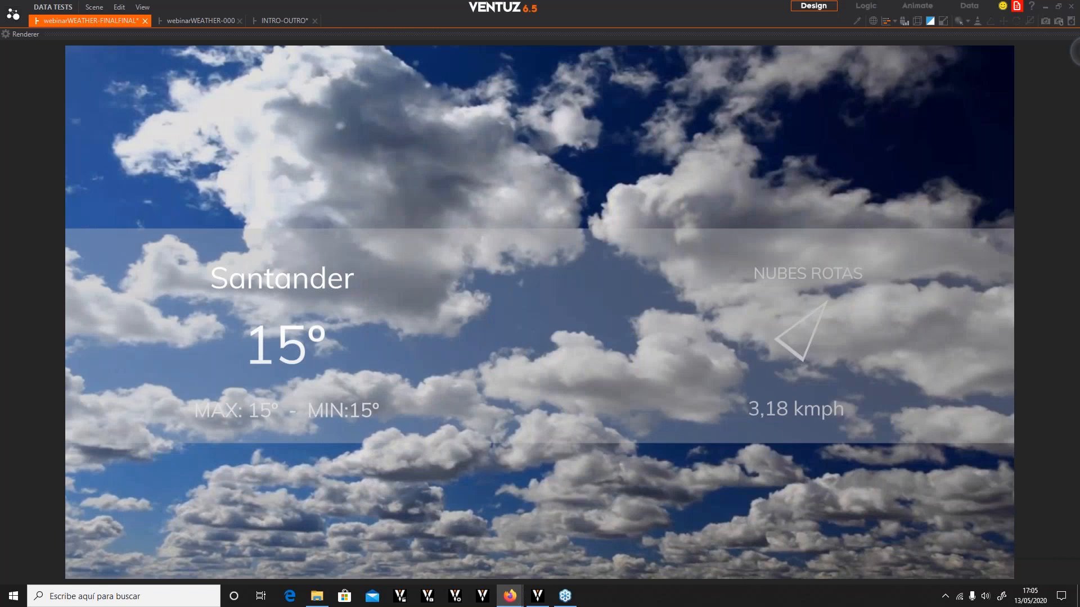
Switch to the webinarWEATHER-000 scene's Logic view and inspect the Axis and Script nodes' properties
click(192, 52)
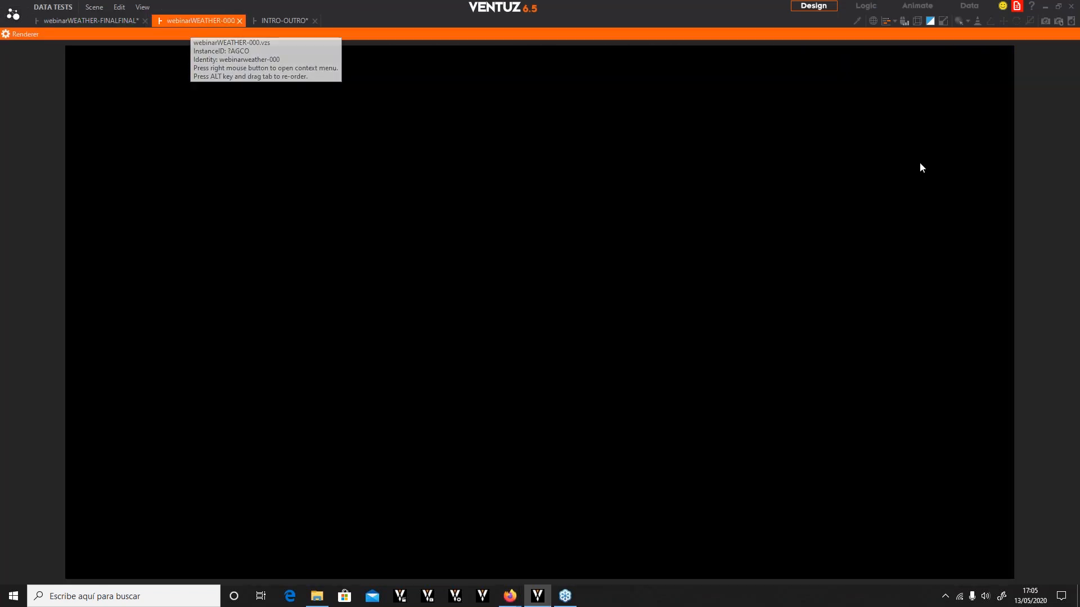
click(865, 5)
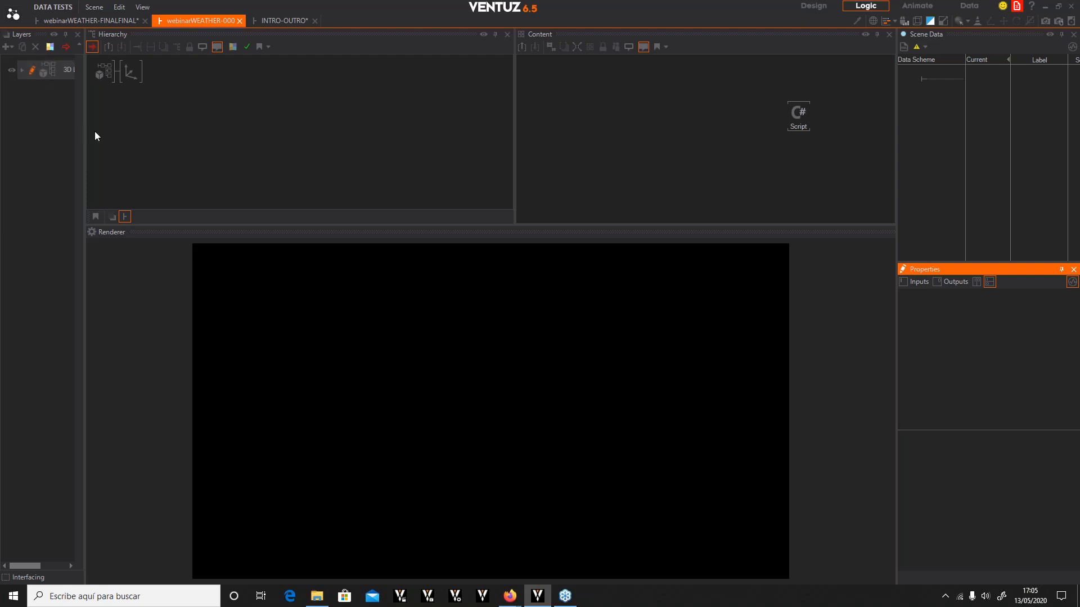
click(122, 78)
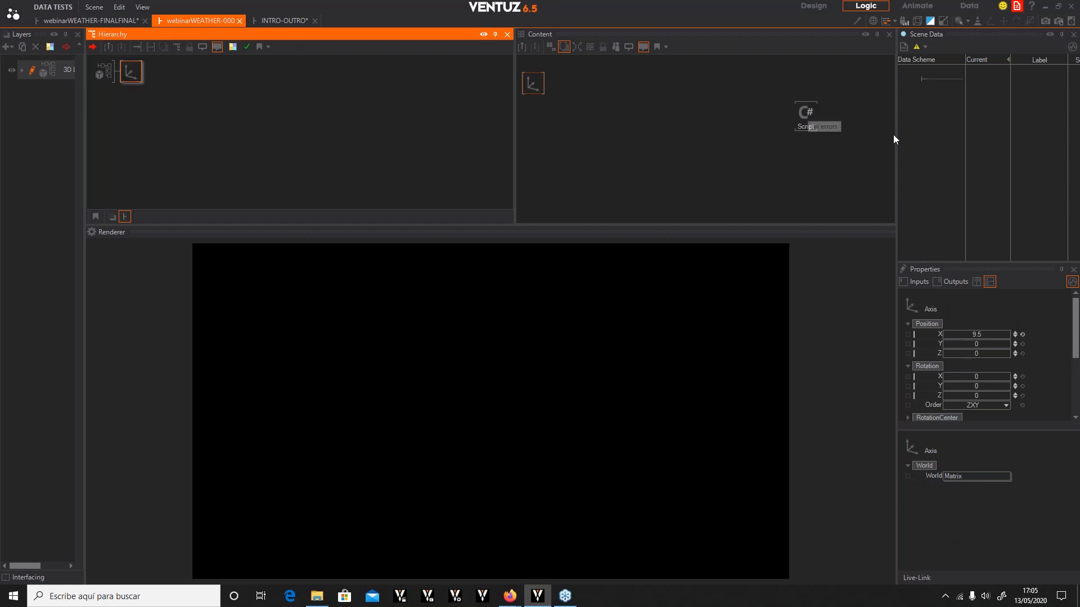
click(809, 115)
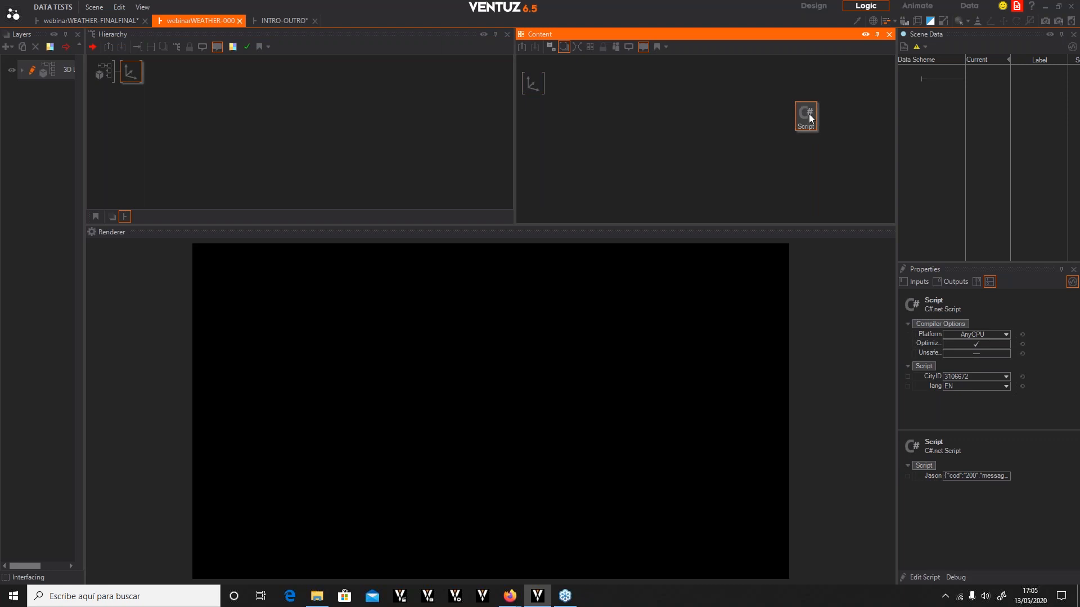
Examine the Script node's inputs, outputs and C# code in the Script Editor
double_click(809, 113)
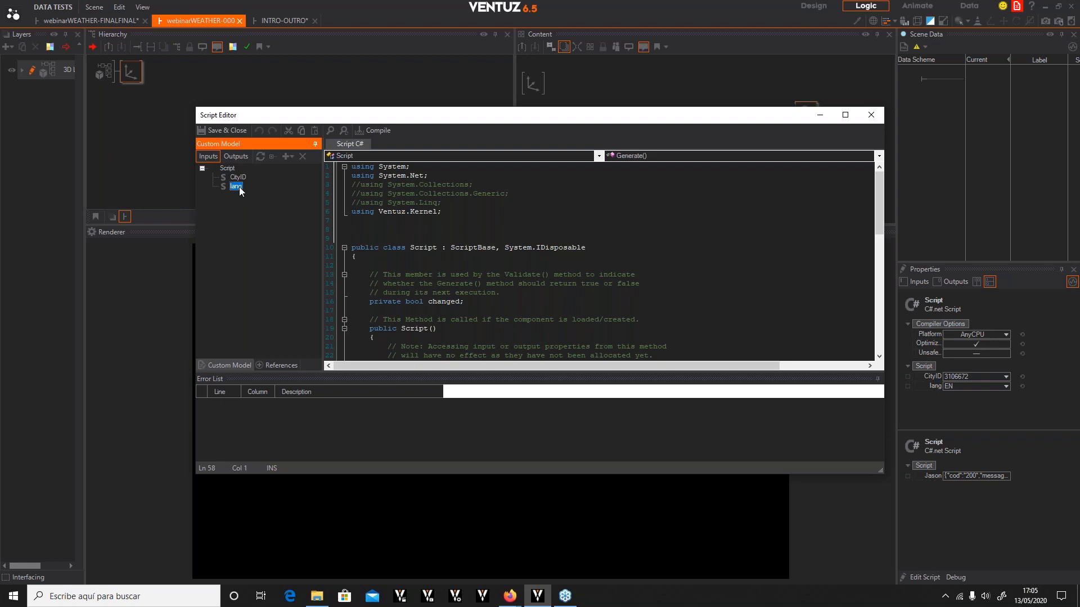
click(240, 157)
scroll(553, 297, down, 4)
scroll(634, 270, down, 3)
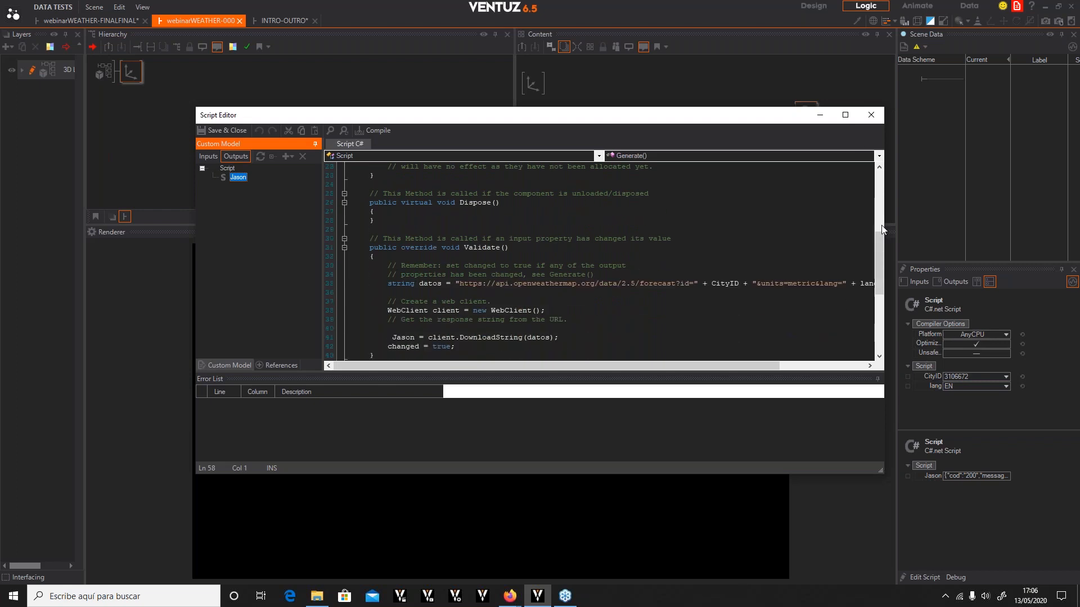
drag(884, 231, 1077, 231)
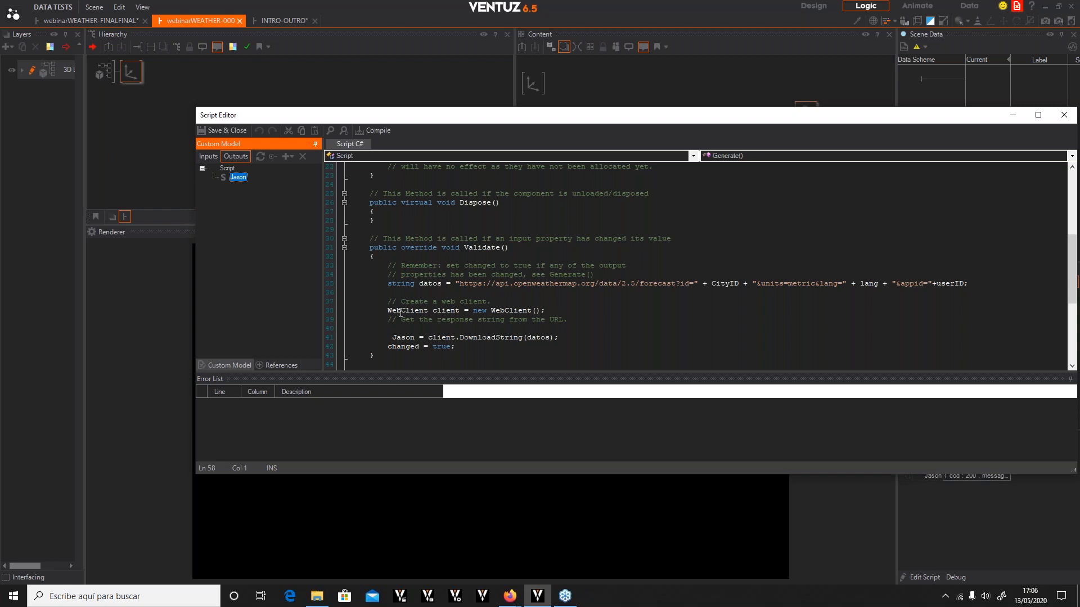
scroll(423, 292, up, 7)
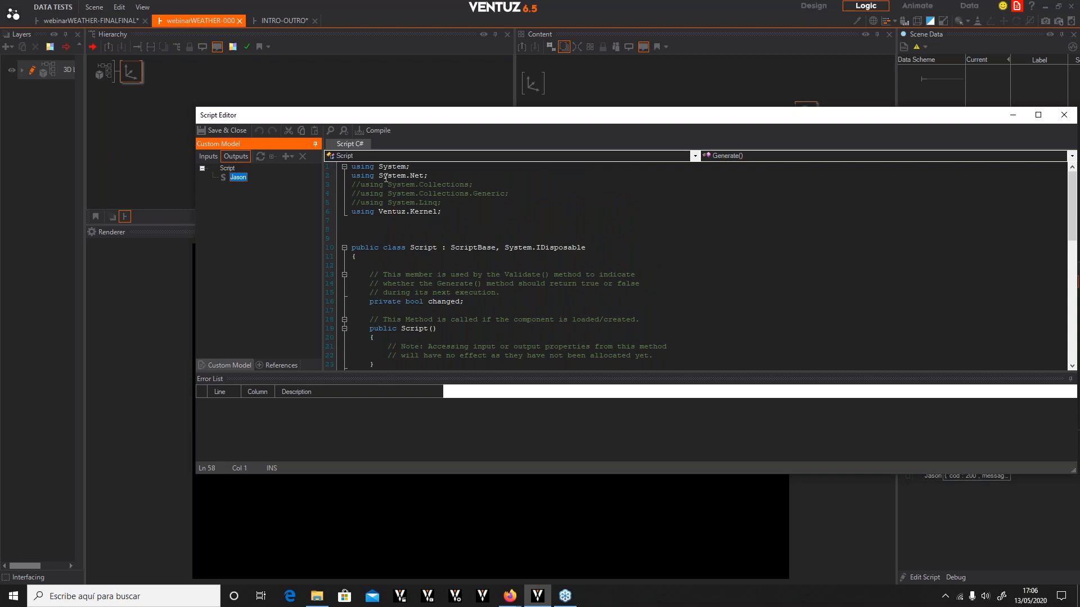
scroll(585, 272, down, 6)
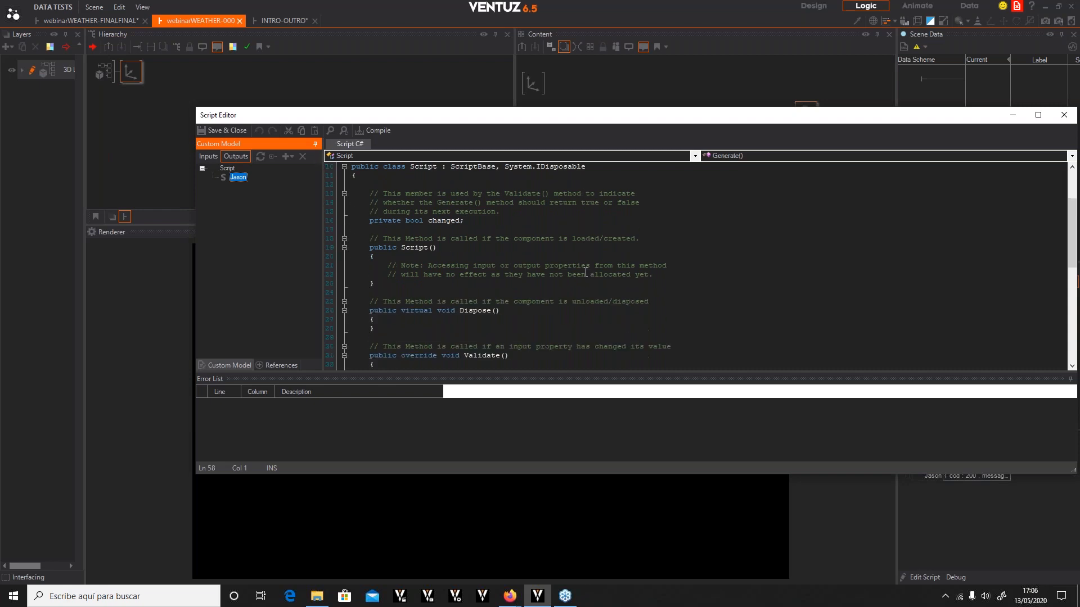
scroll(569, 302, down, 1)
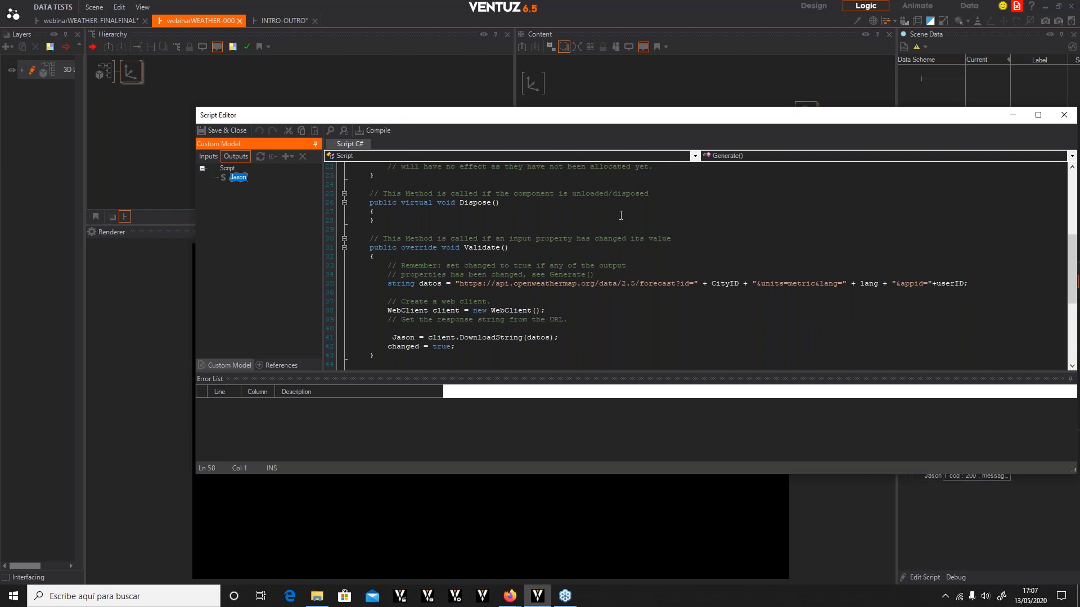
click(1065, 116)
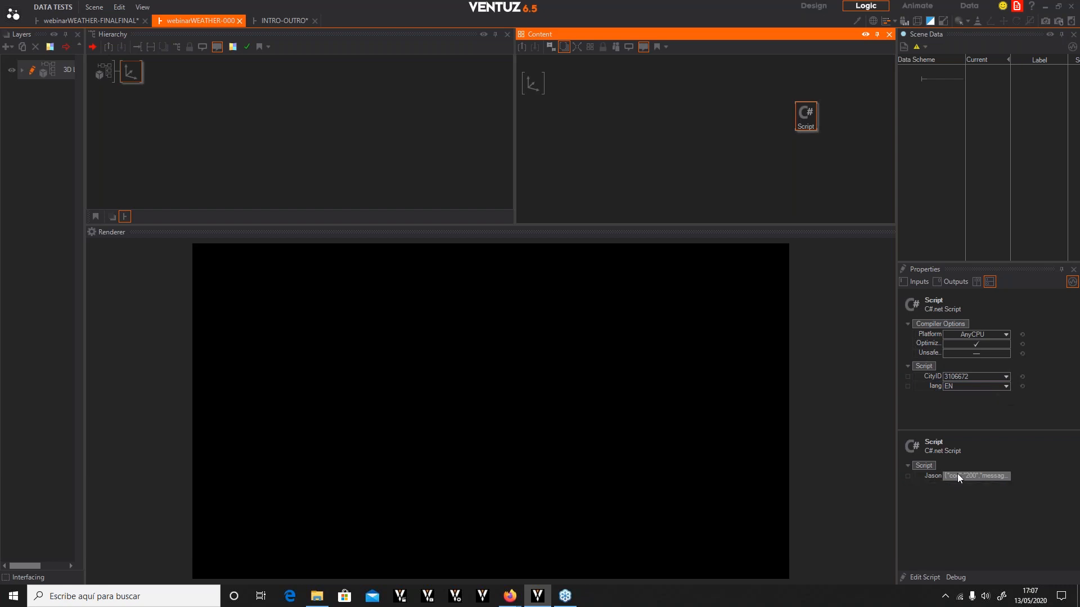
Add a Text 2D node under the axis in the hierarchy and rename it CITY NAME
click(126, 70)
text(Keyb)
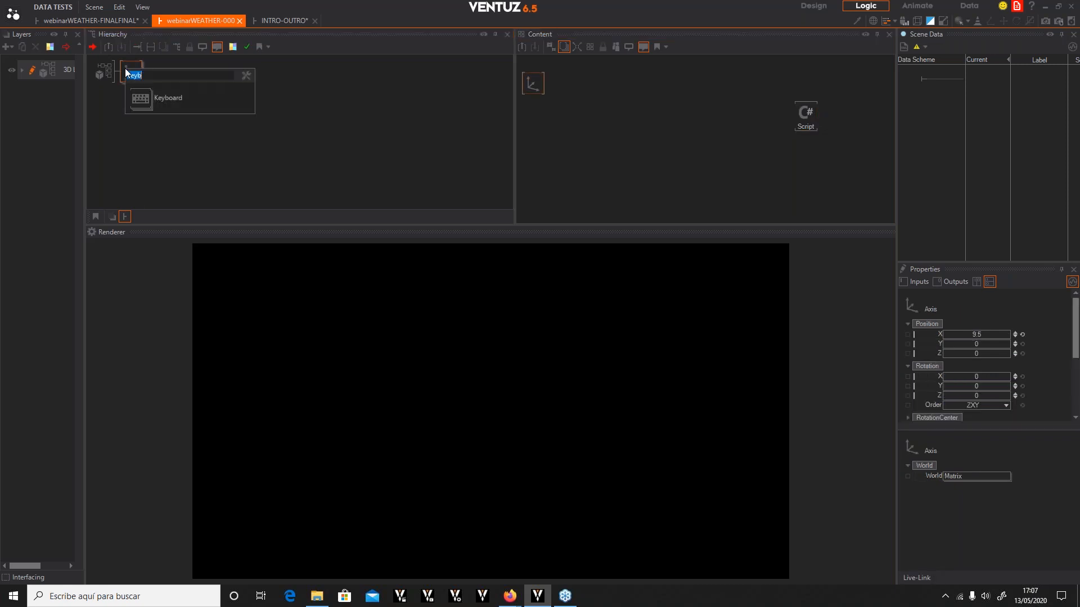
text(2)
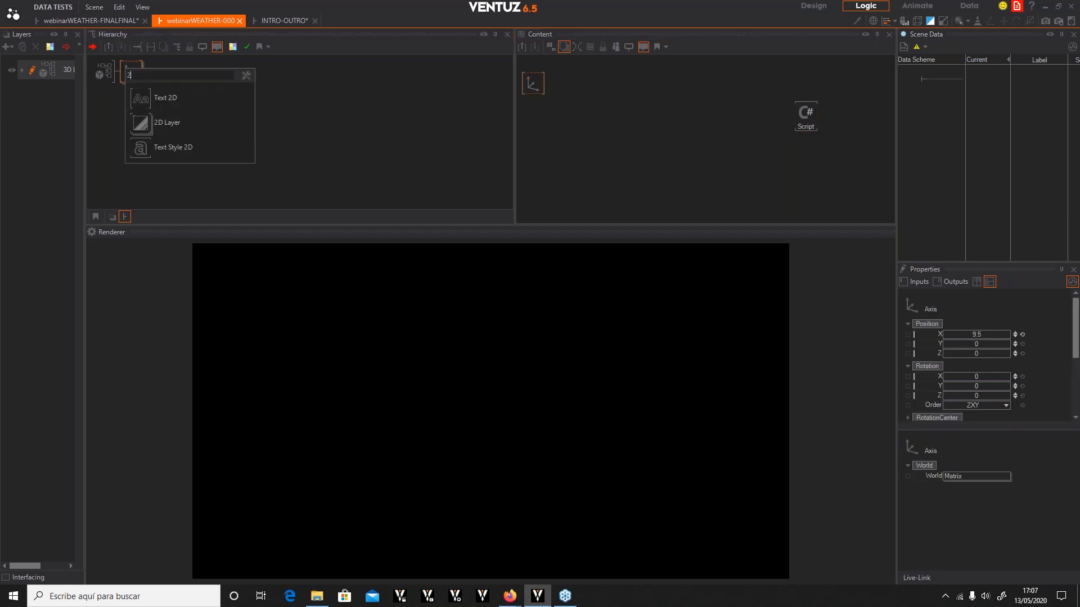
click(143, 99)
click(180, 100)
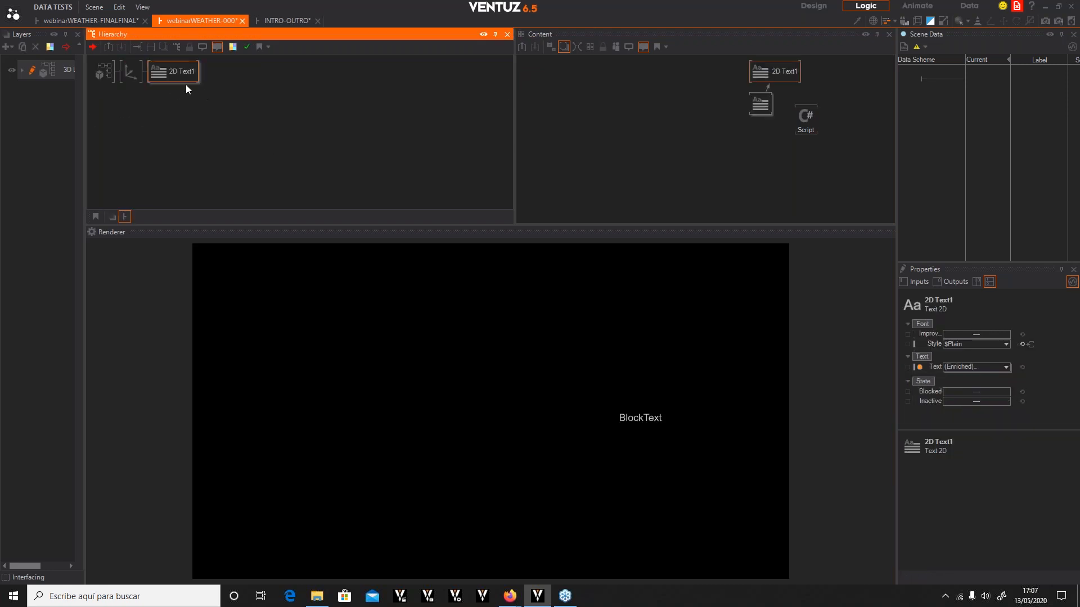
double_click(163, 78)
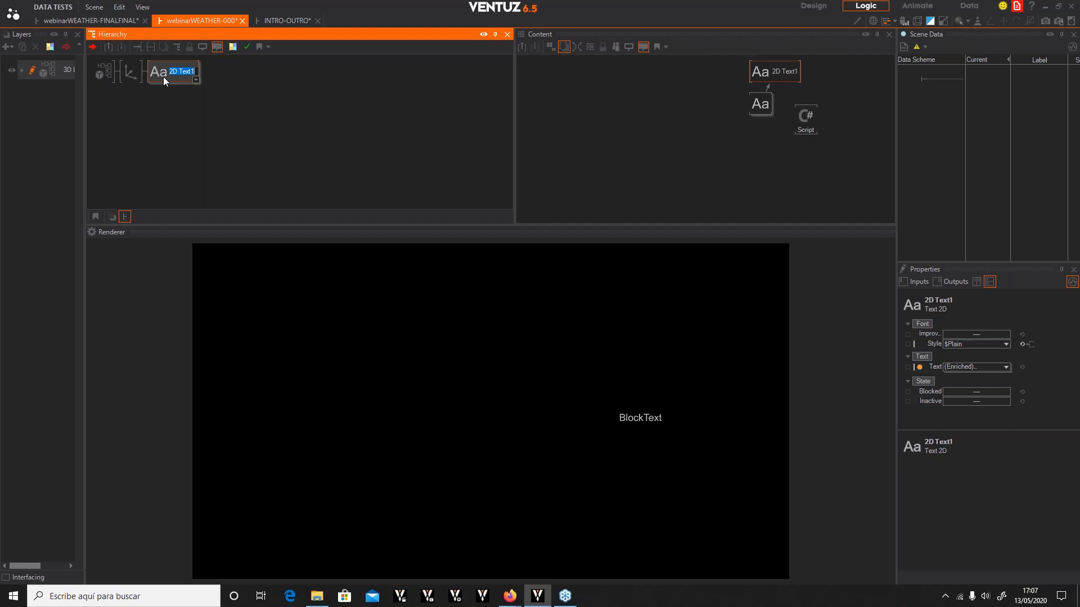
text(CITY NAME)
click(281, 138)
click(164, 70)
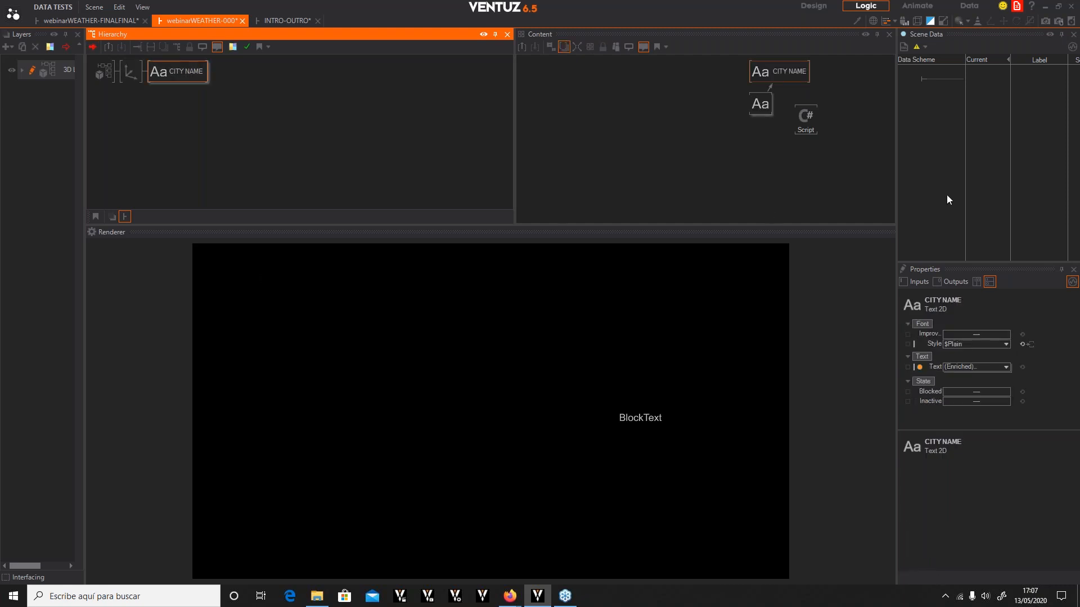
Rearrange the CITY NAME and Block Text nodes side by side in the content area
drag(776, 75, 577, 100)
drag(752, 105, 631, 97)
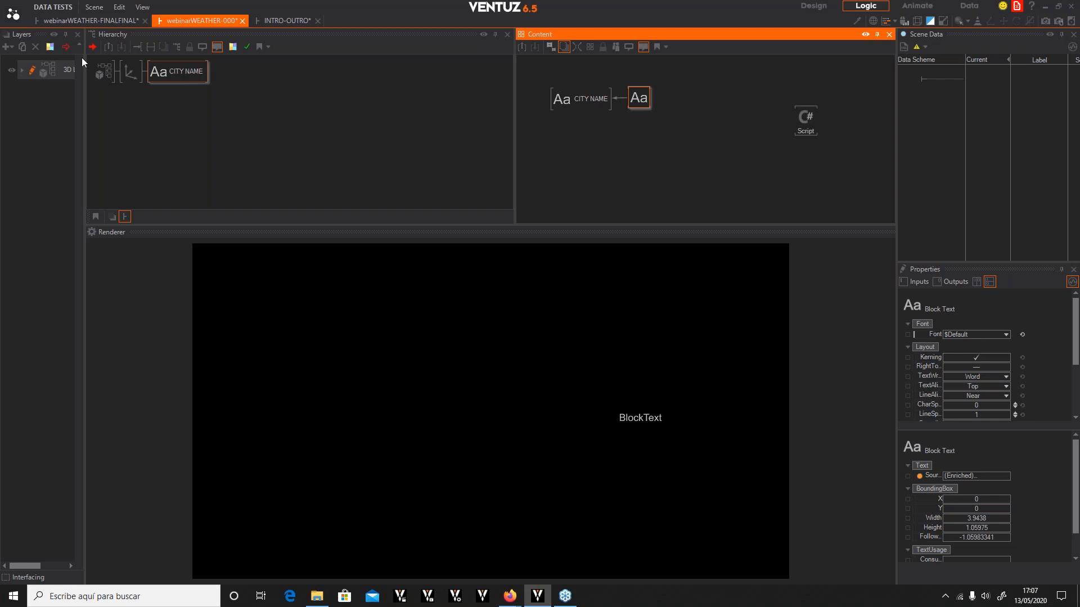
click(175, 76)
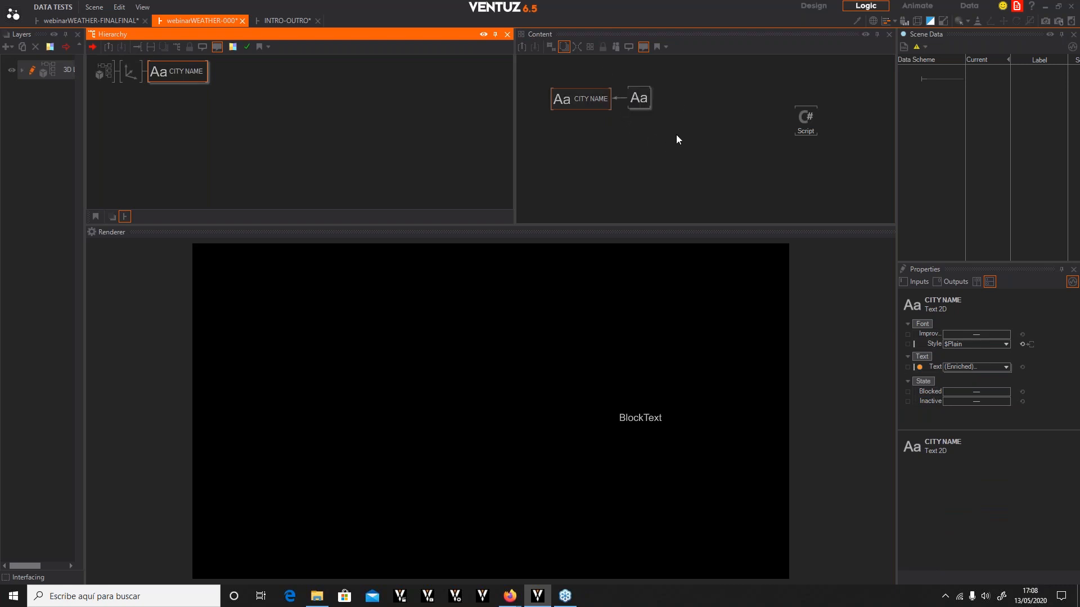
click(808, 120)
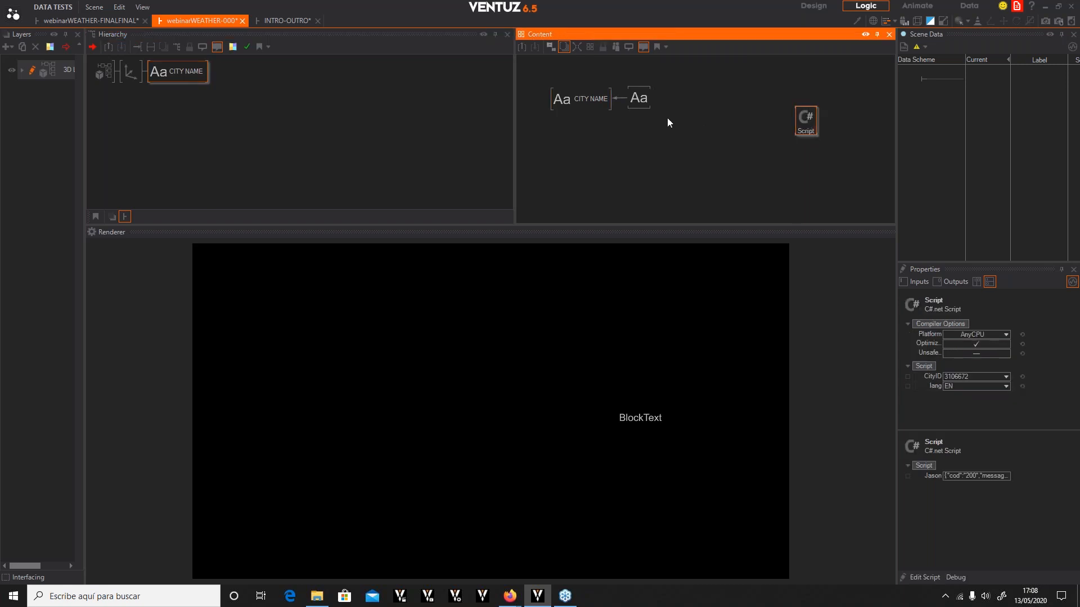
drag(673, 129, 515, 76)
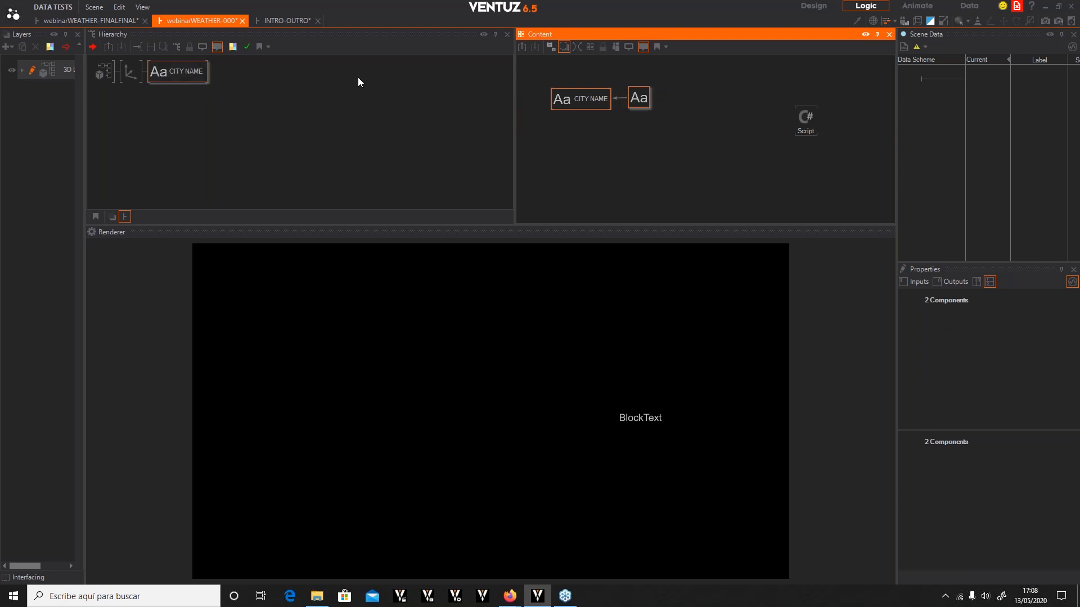
Select the CITY NAME and Block Text nodes together and move them toward the top-left of the content area
click(640, 101)
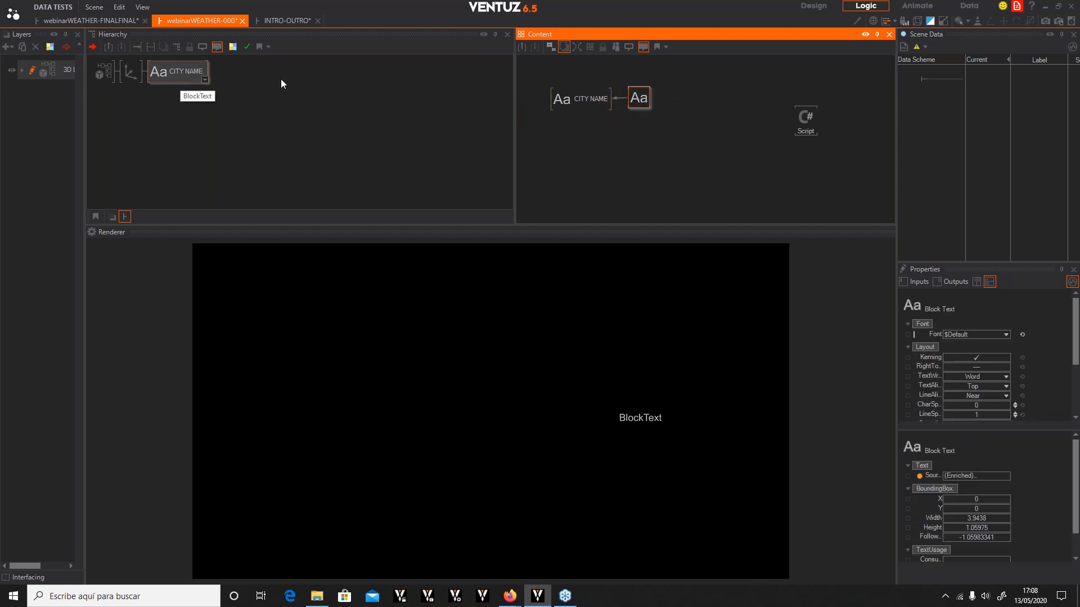
click(561, 100)
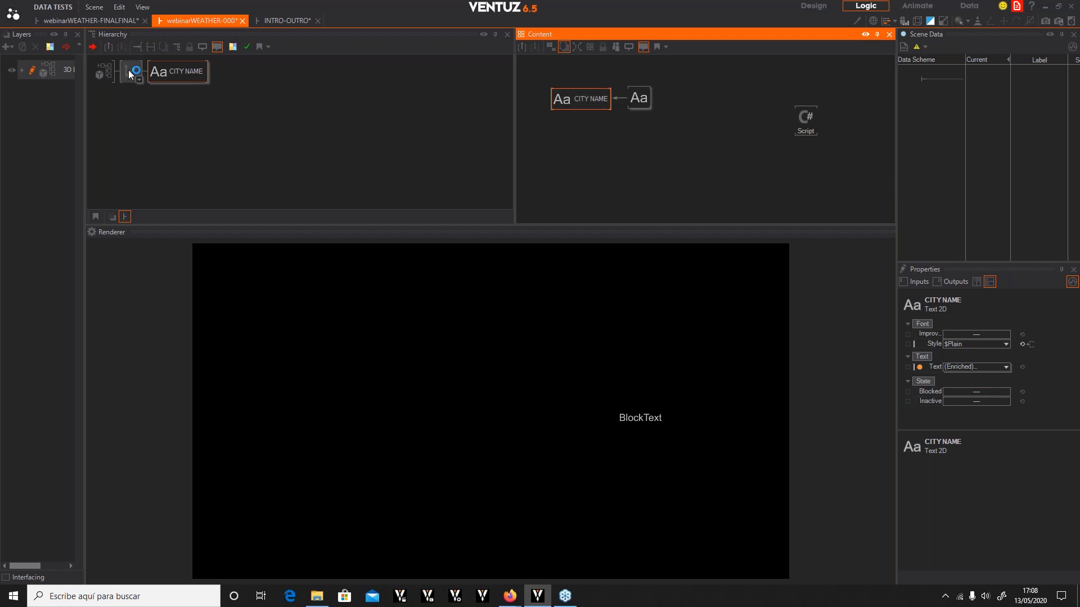
click(639, 101)
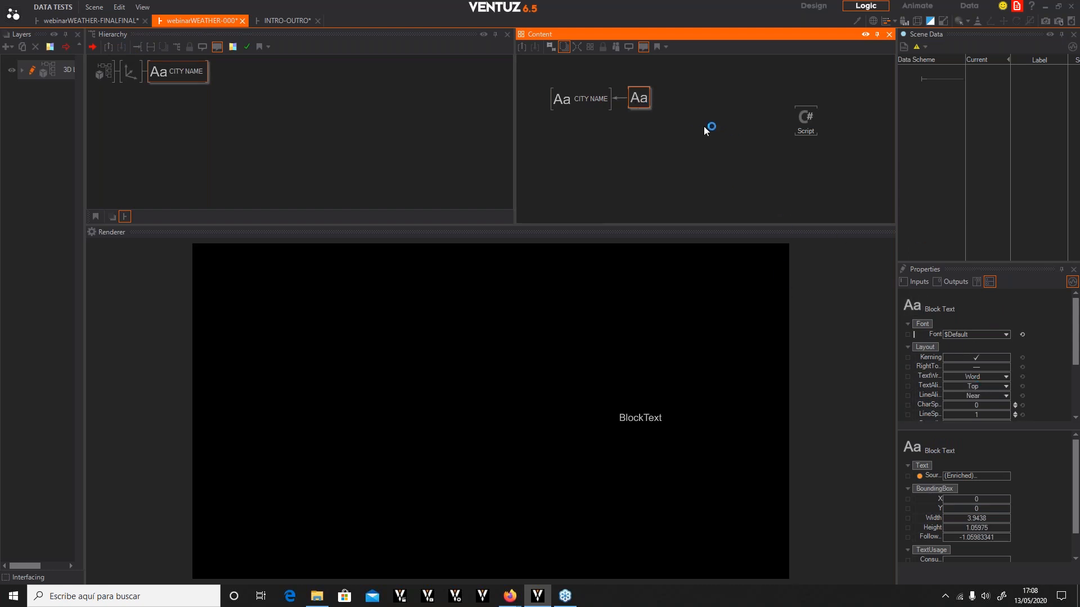
scroll(718, 164, down, 1)
scroll(694, 220, up, 1)
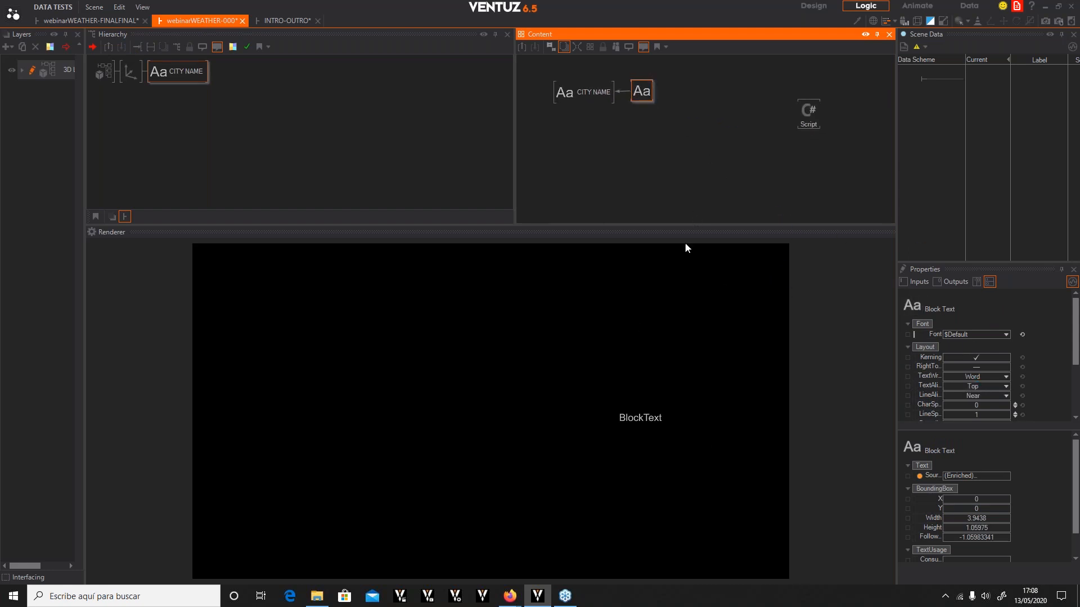
drag(702, 136, 533, 65)
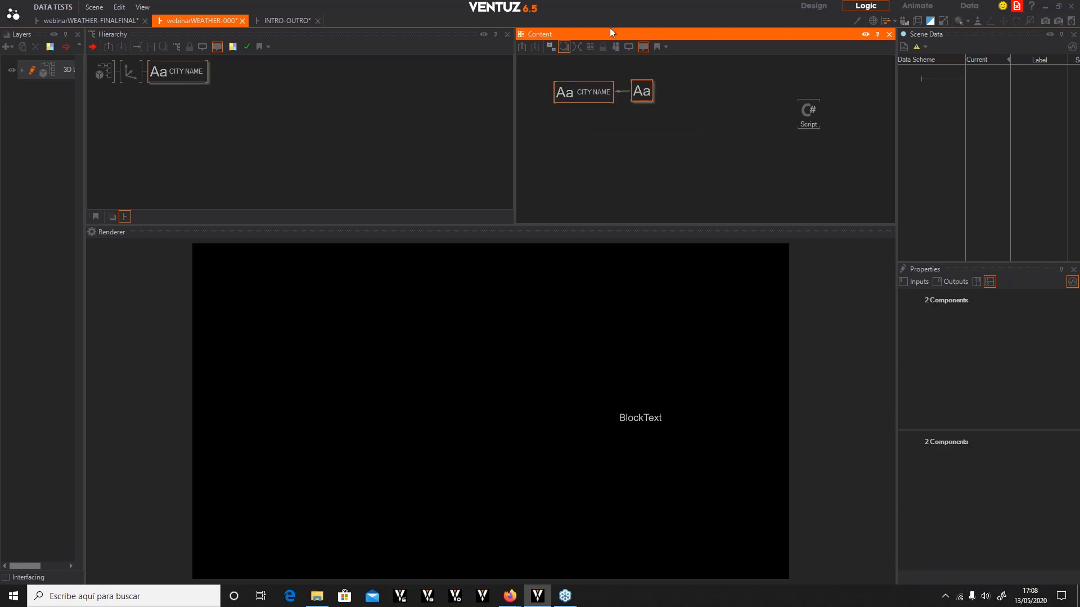
click(619, 45)
drag(616, 79, 597, 82)
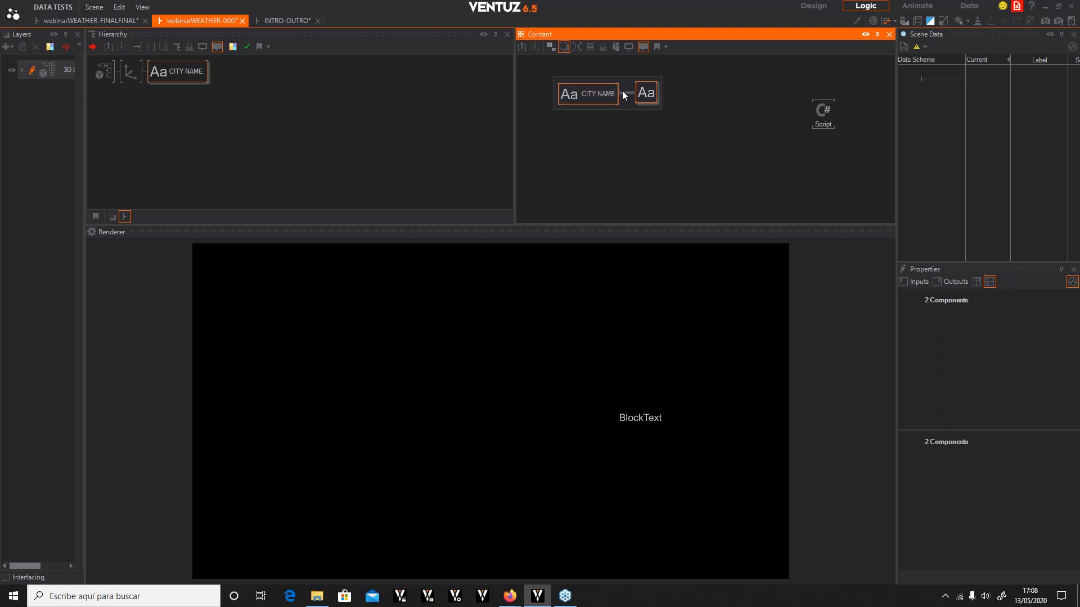
click(647, 97)
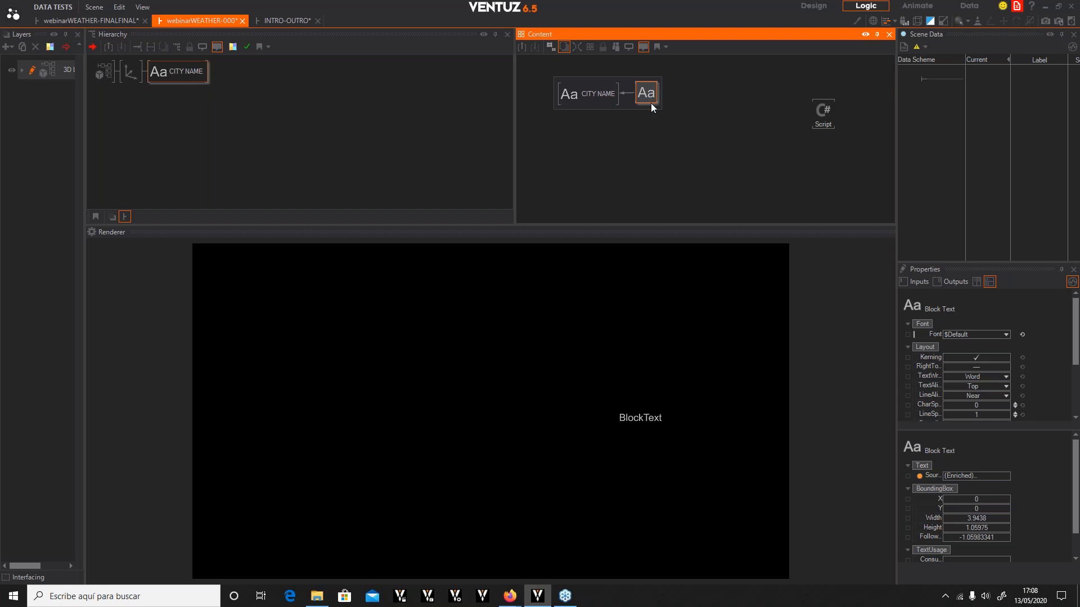
Bind the Block Text's Text property to the Script node's Jason output
scroll(1012, 461, down, 1)
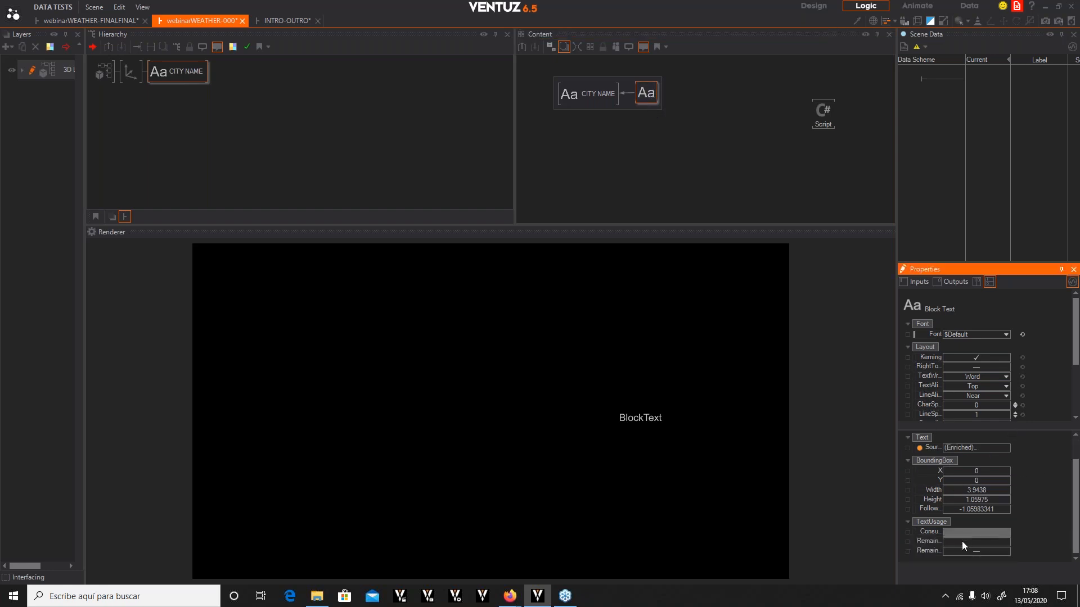
scroll(944, 367, down, 3)
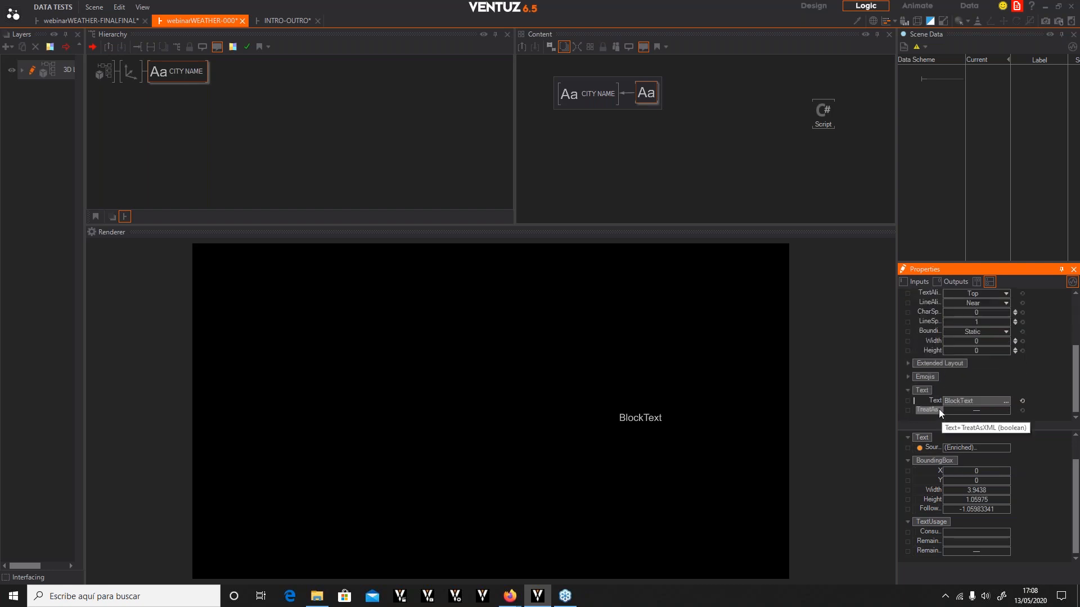
drag(926, 399, 824, 114)
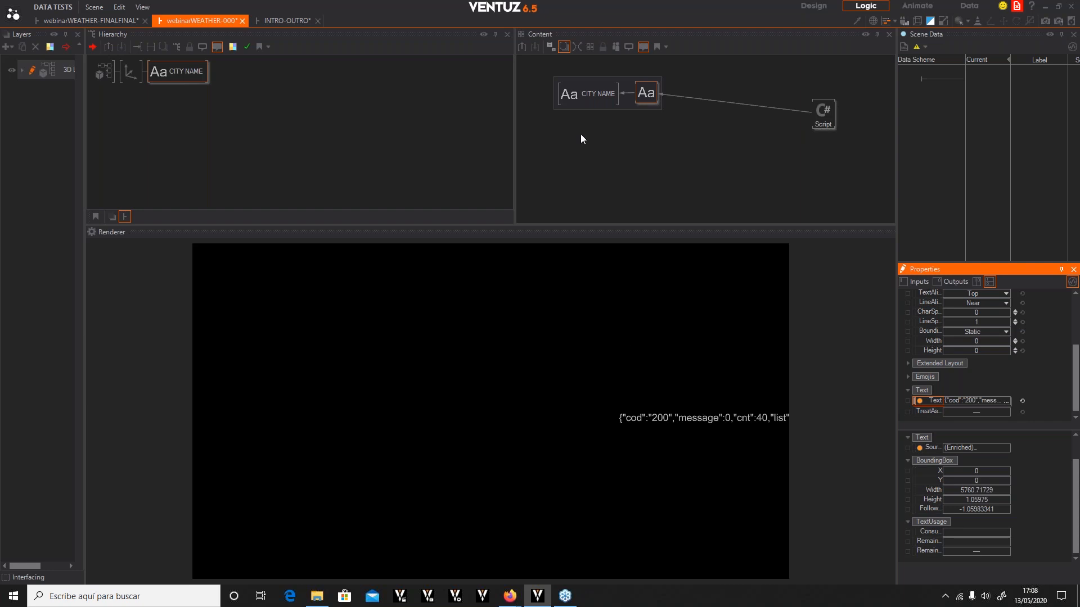
Shift the axis's X position so the text moves left in the renderer
click(123, 79)
click(128, 73)
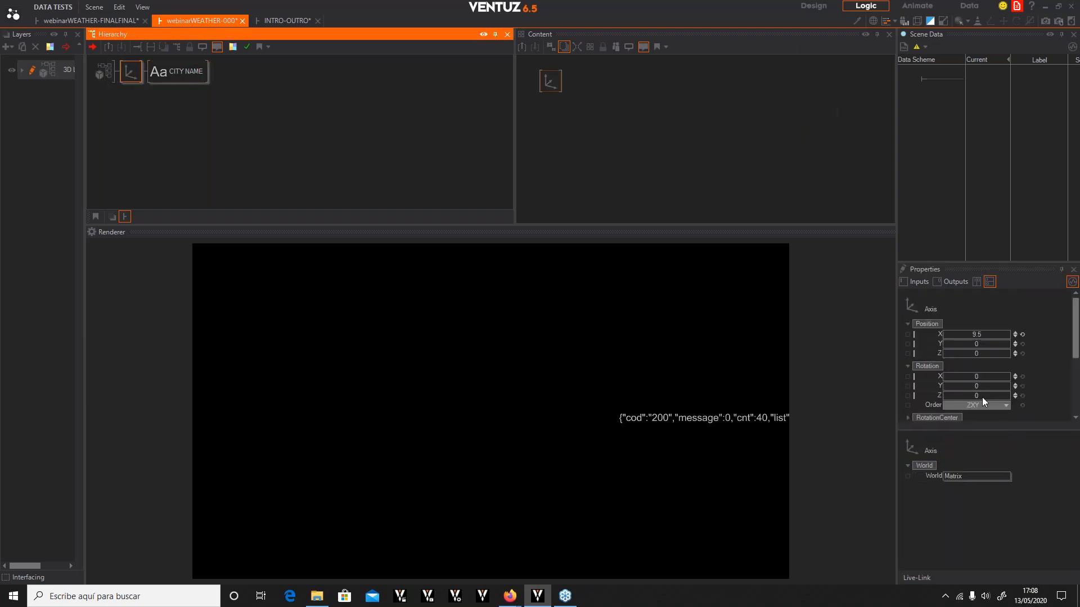
drag(942, 334, 977, 335)
click(179, 73)
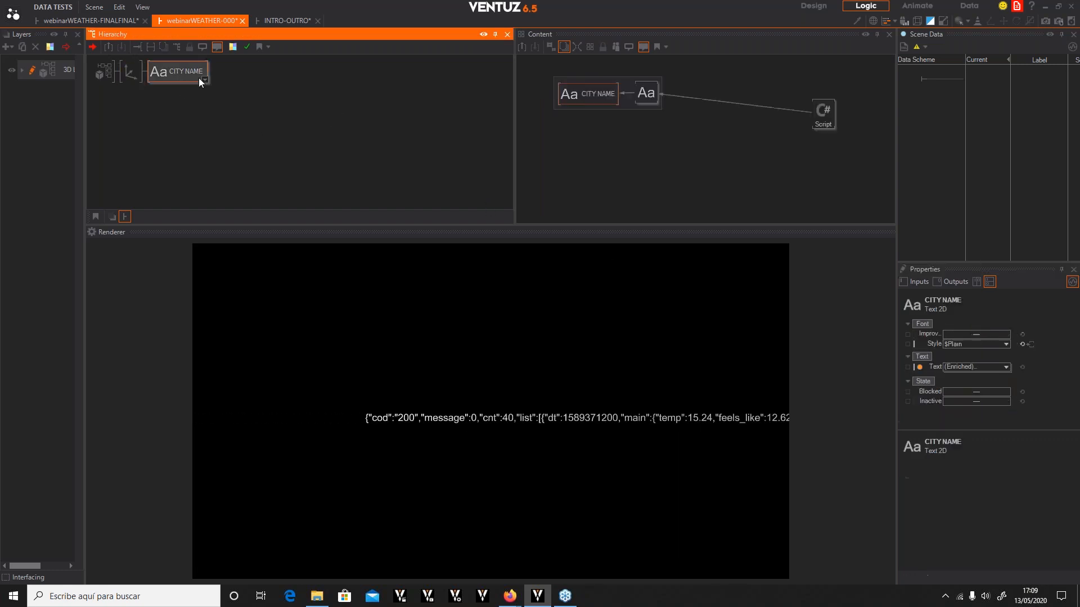
Set the Block Text's font to WEATHER and its line alignment to Center
click(823, 120)
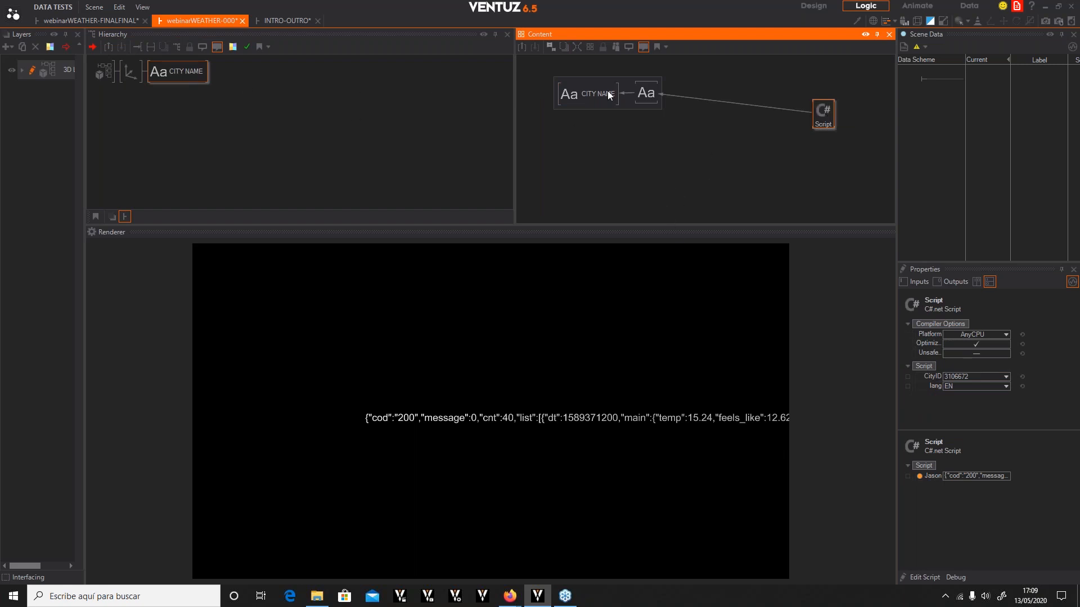
click(652, 93)
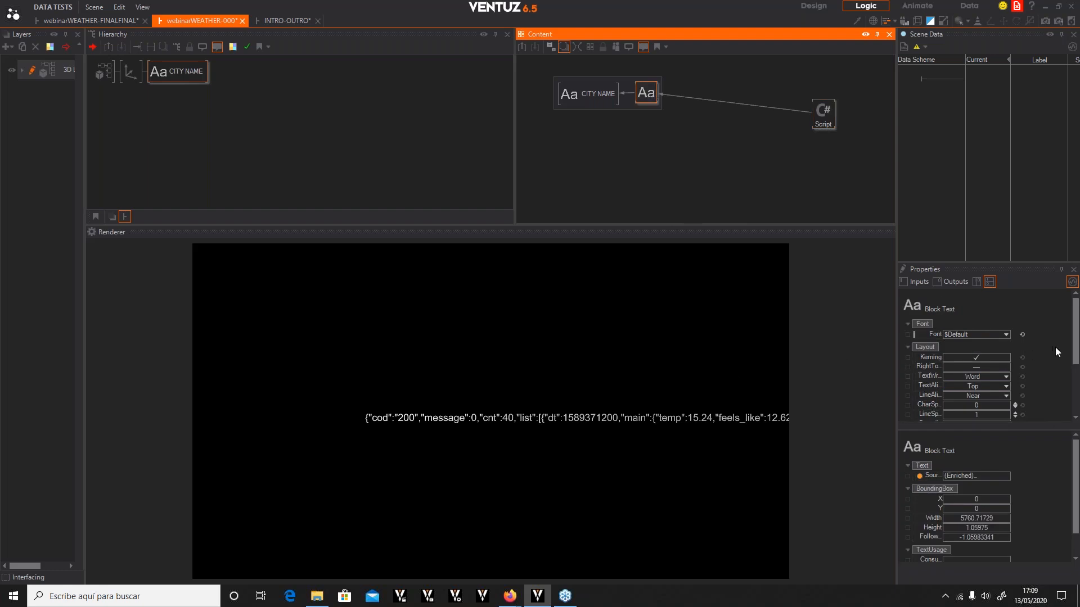
click(1004, 335)
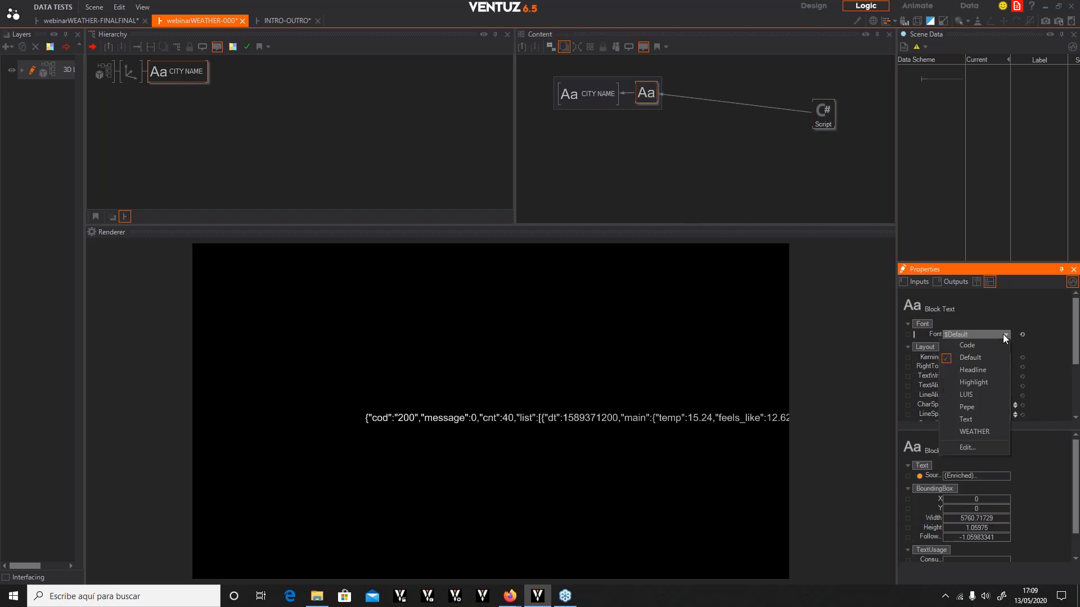
click(982, 431)
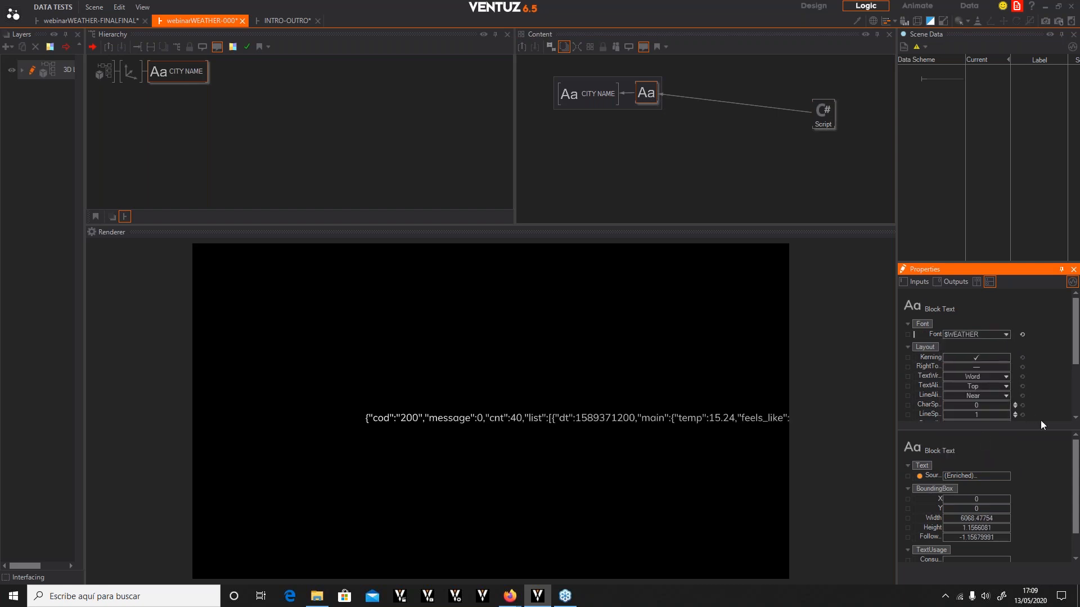
click(1004, 396)
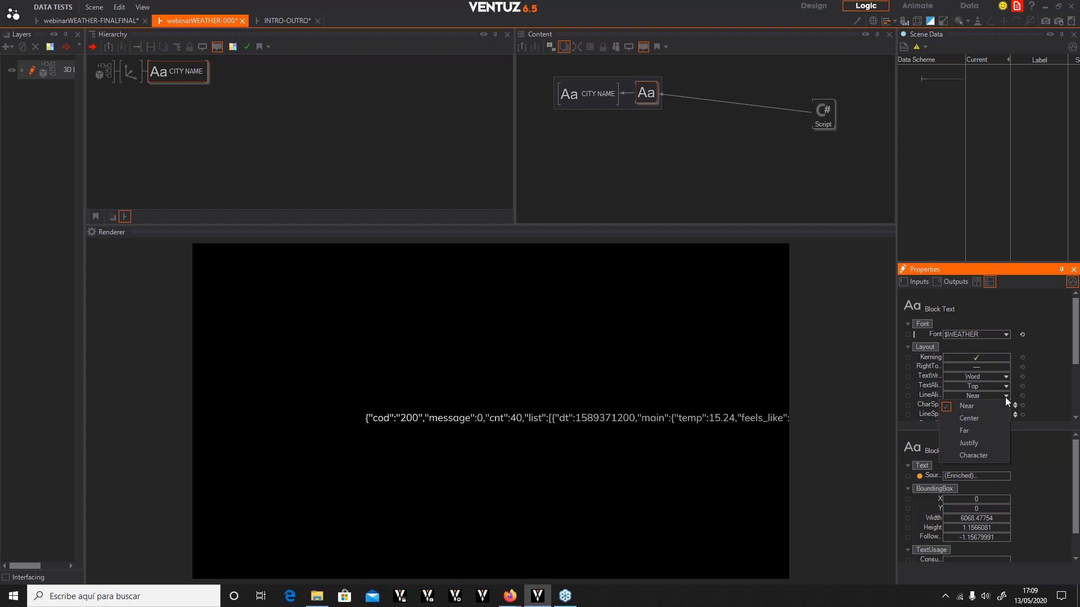
click(968, 418)
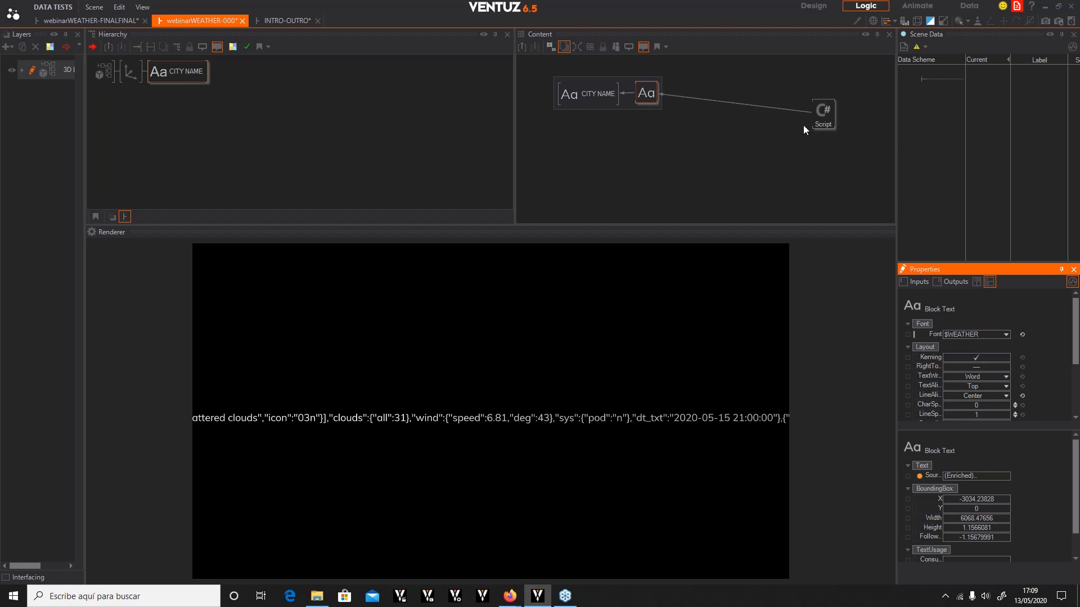
Remove the link between the Script node and the Block Text, and move the Script node down
click(666, 94)
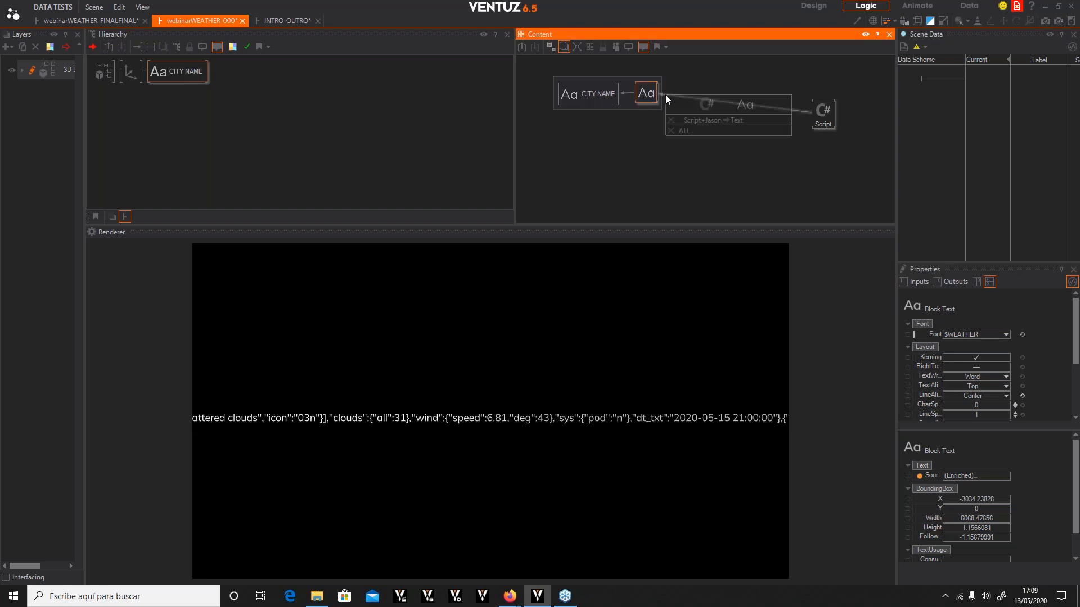
click(675, 130)
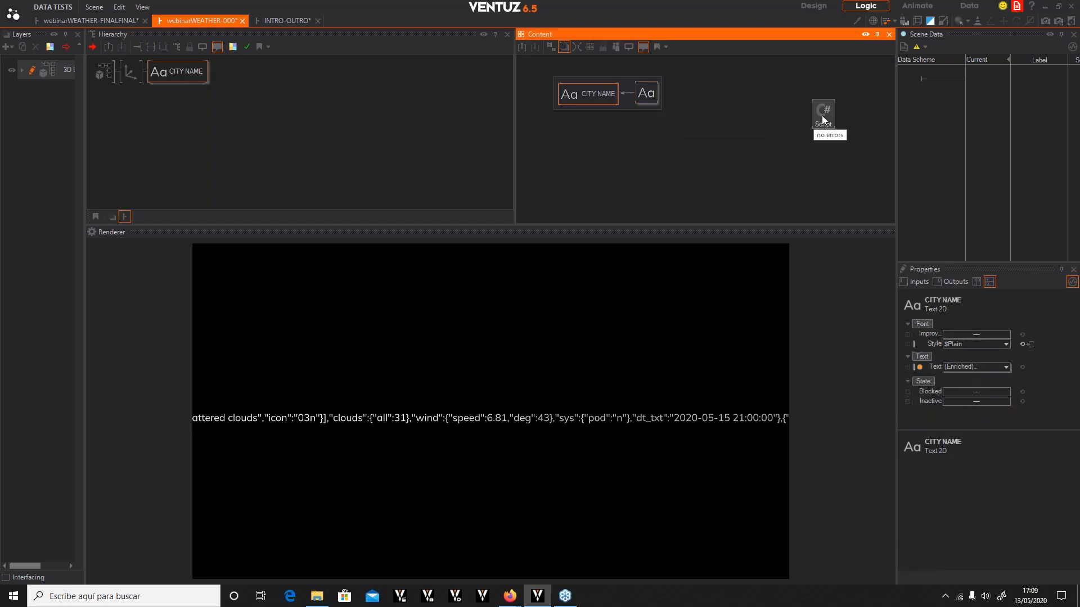
drag(821, 116, 781, 157)
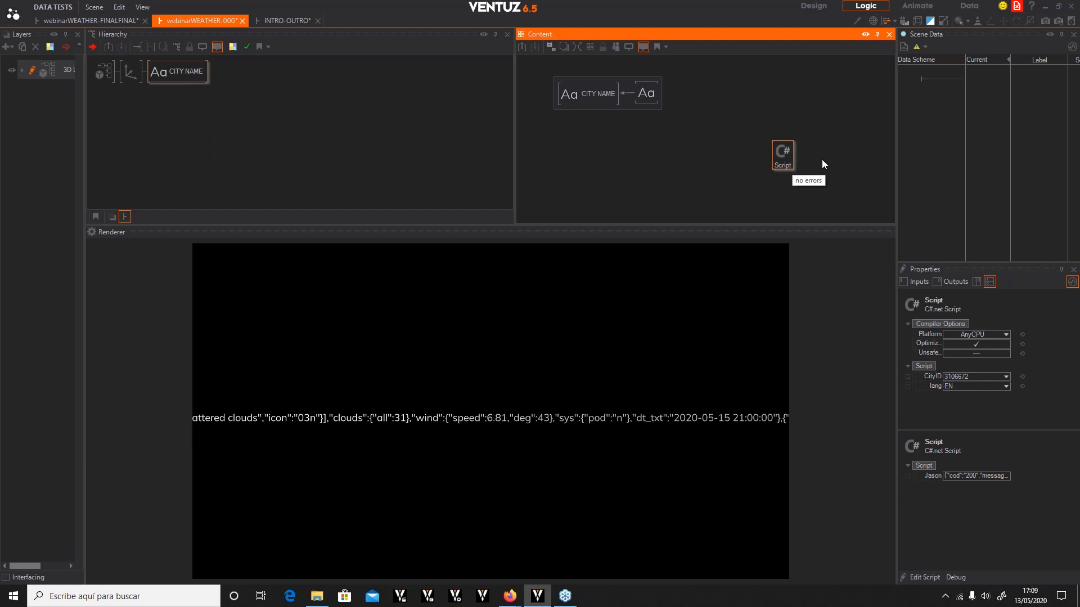
Add an Excel Workbook node to the content area
double_click(524, 368)
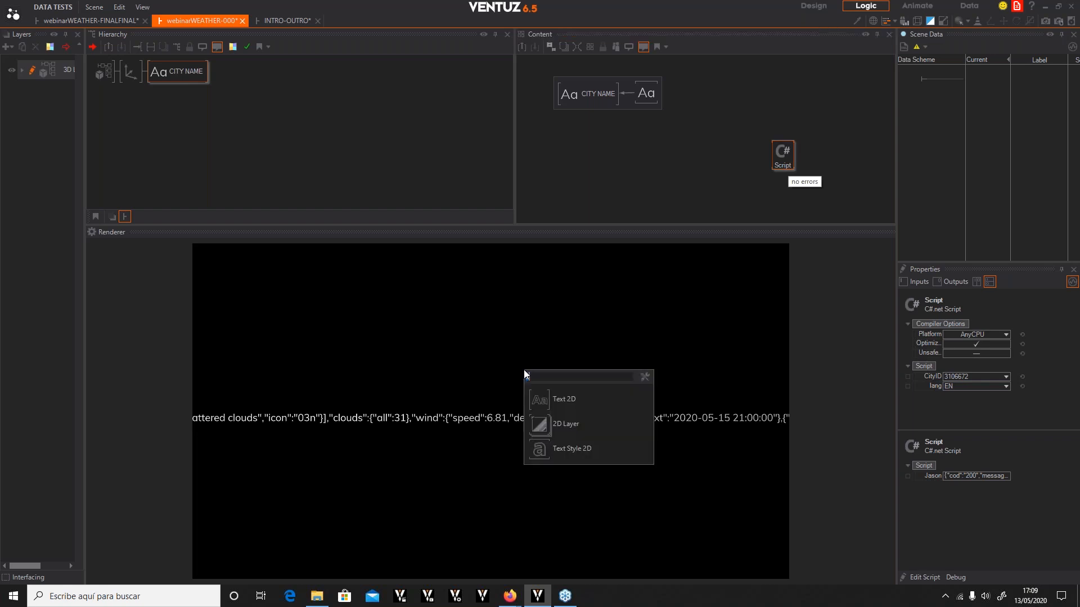
text(excel)
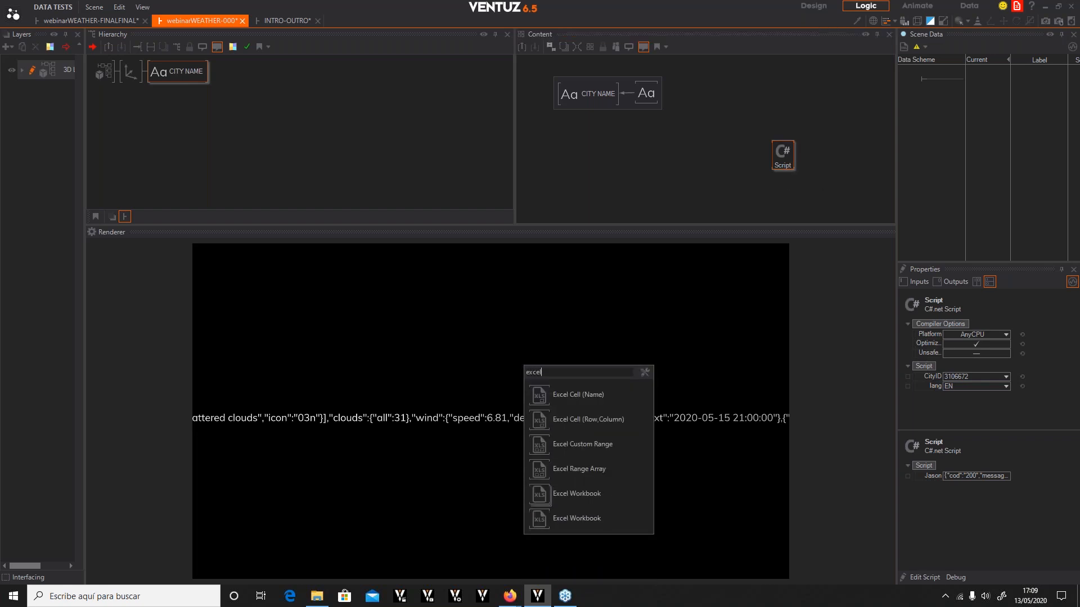
click(538, 520)
click(849, 152)
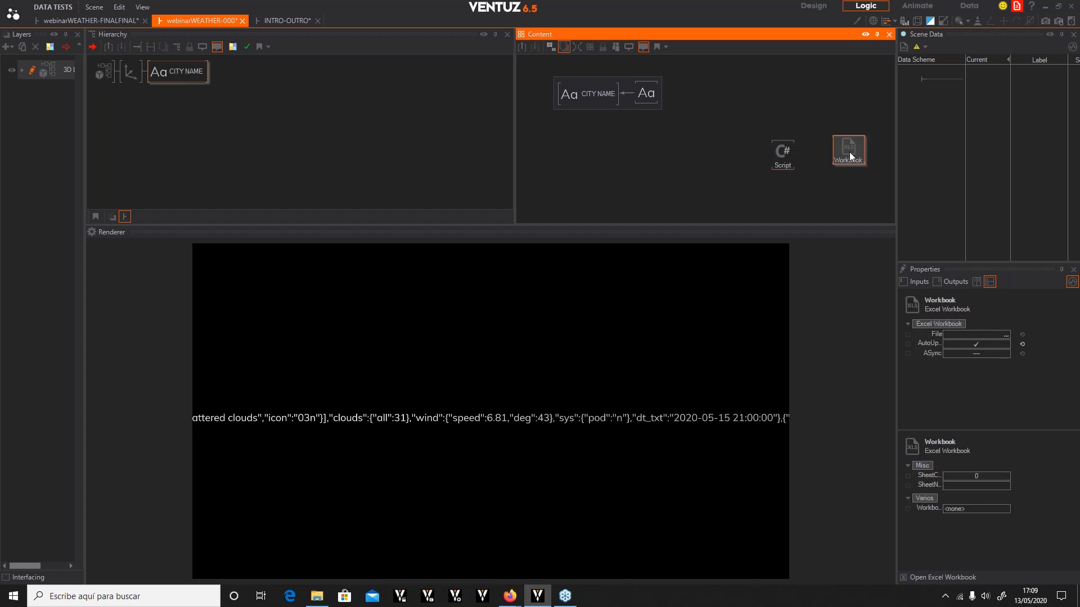
Browse for the workbook's file and open CitiesID in Excel from the file dialog
click(1000, 335)
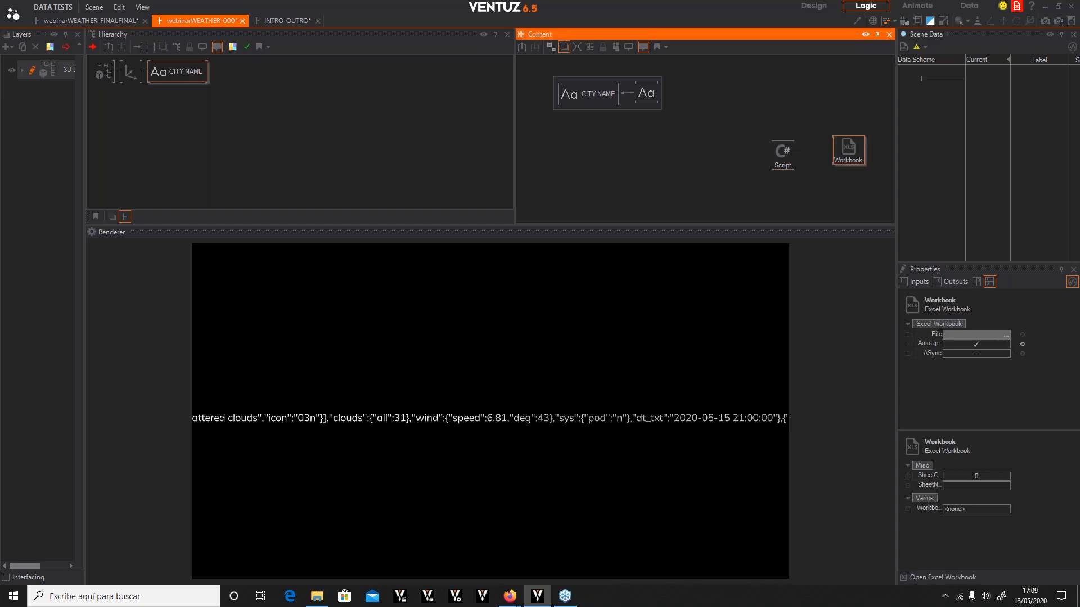
click(399, 240)
right_click(400, 241)
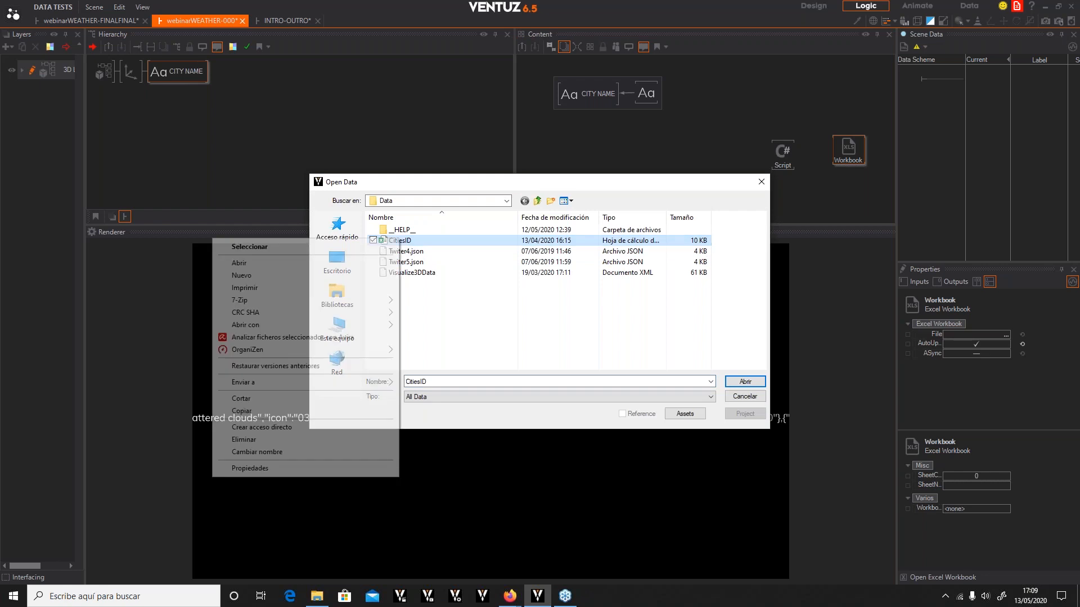
click(265, 265)
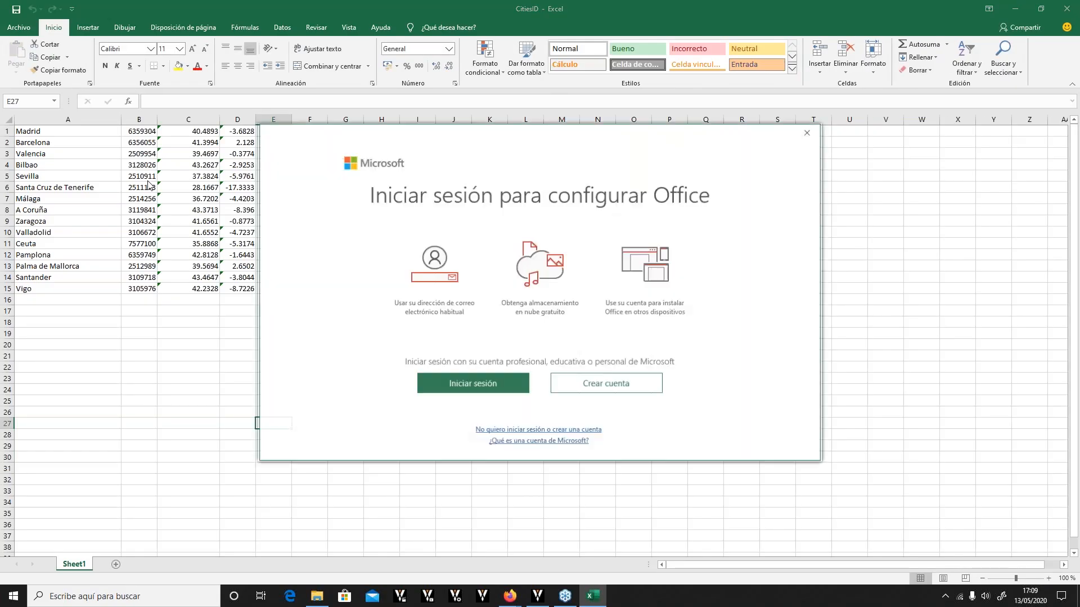
Examine the city names, IDs and coordinates in the CitiesID spreadsheet, then close Excel
click(808, 134)
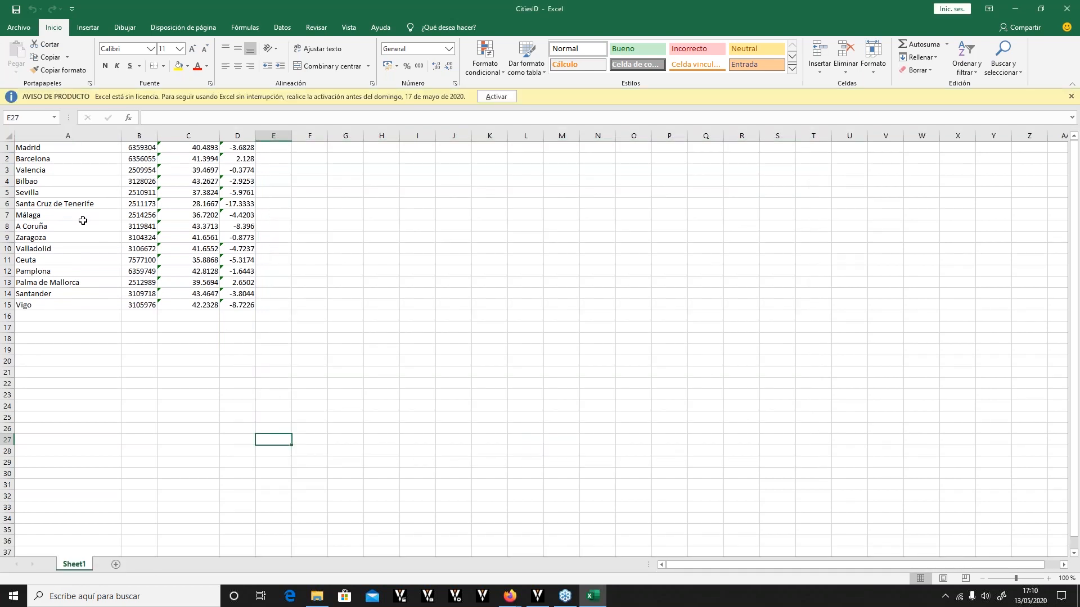
click(29, 149)
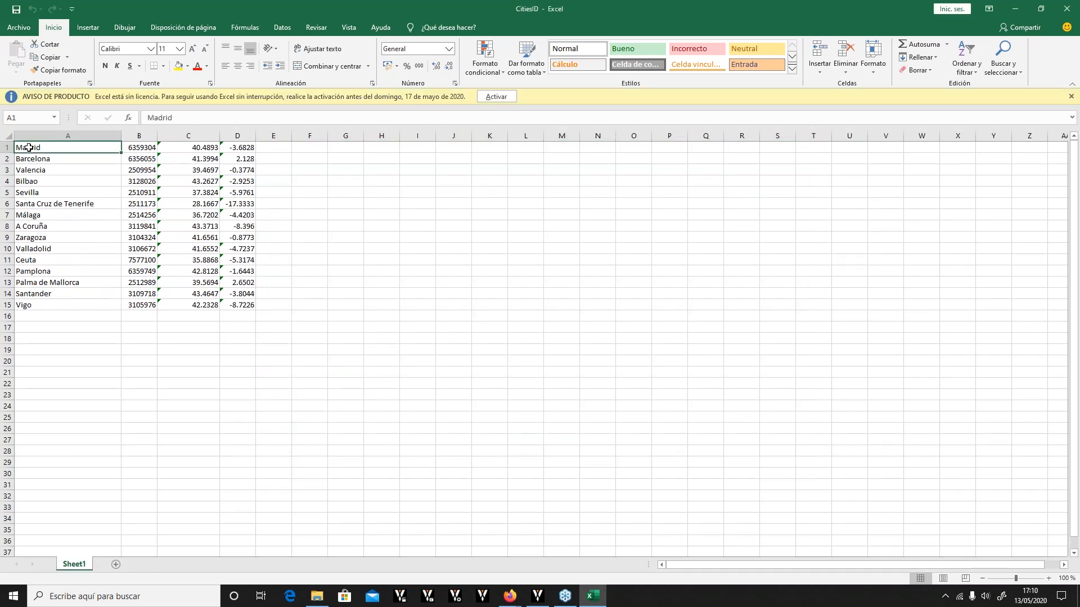
click(146, 152)
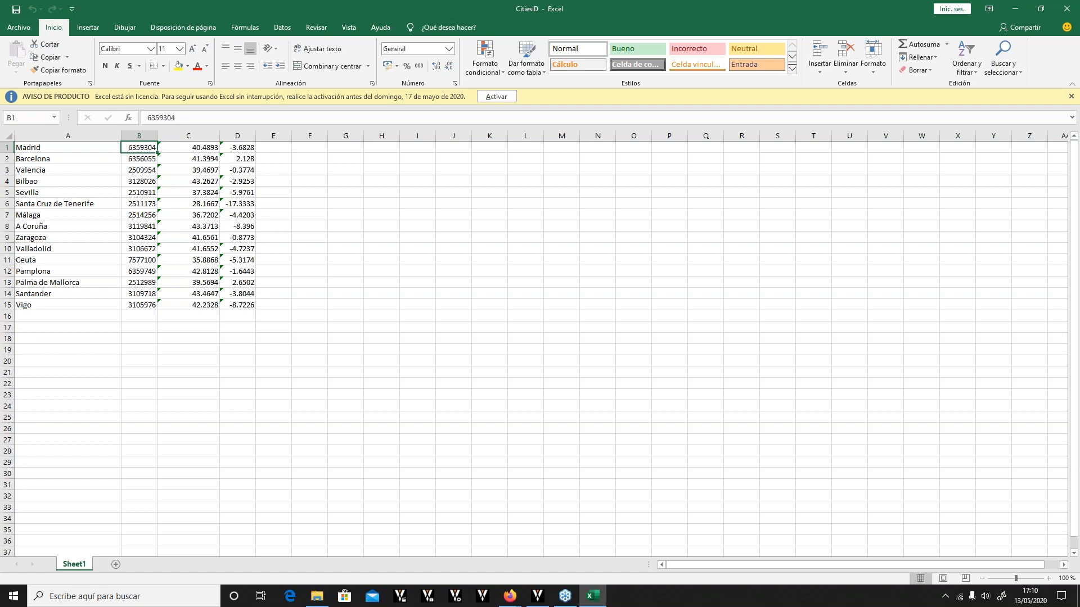
click(209, 148)
click(246, 147)
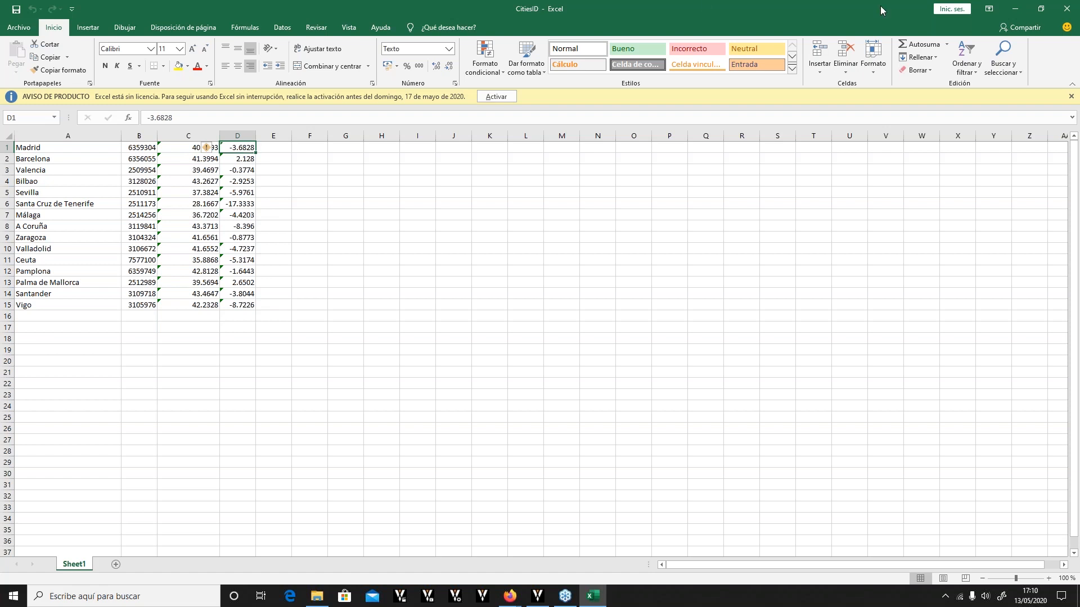
click(1066, 9)
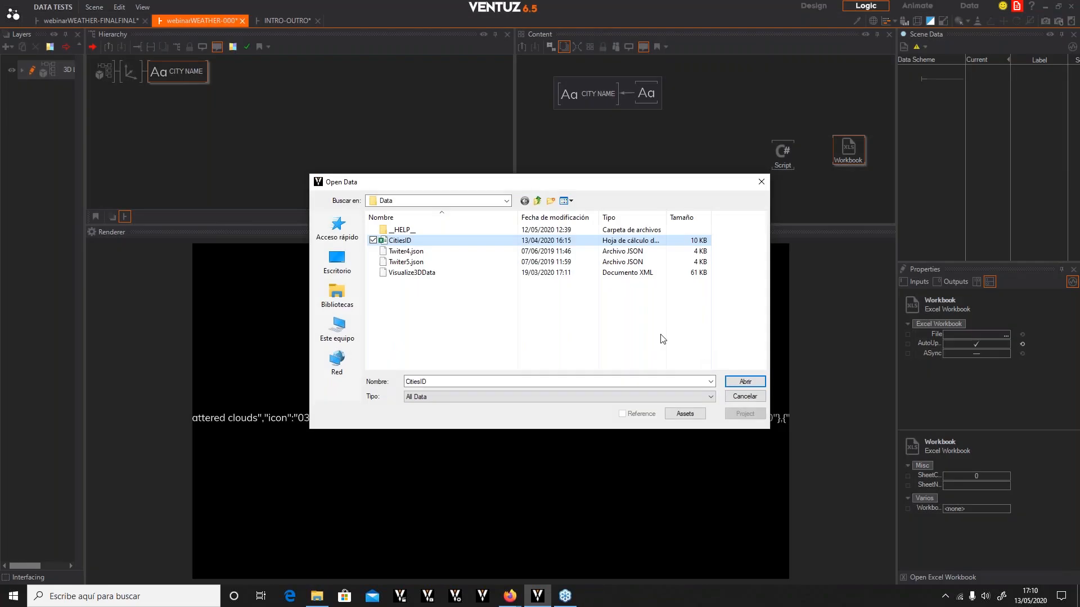
Load CitiesID as the Workbook node's file and move the Script node left
click(744, 382)
drag(779, 164, 750, 157)
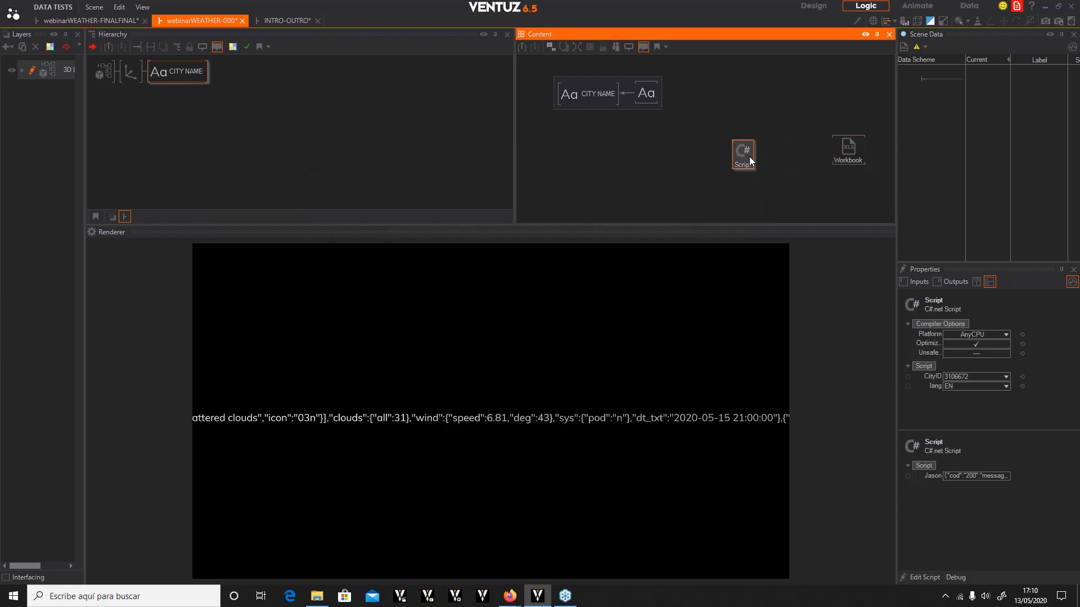
Add an Excel Cell (Row,Column) node and link its Workbook input to the Workbook node
click(788, 179)
double_click(787, 181)
text(excel)
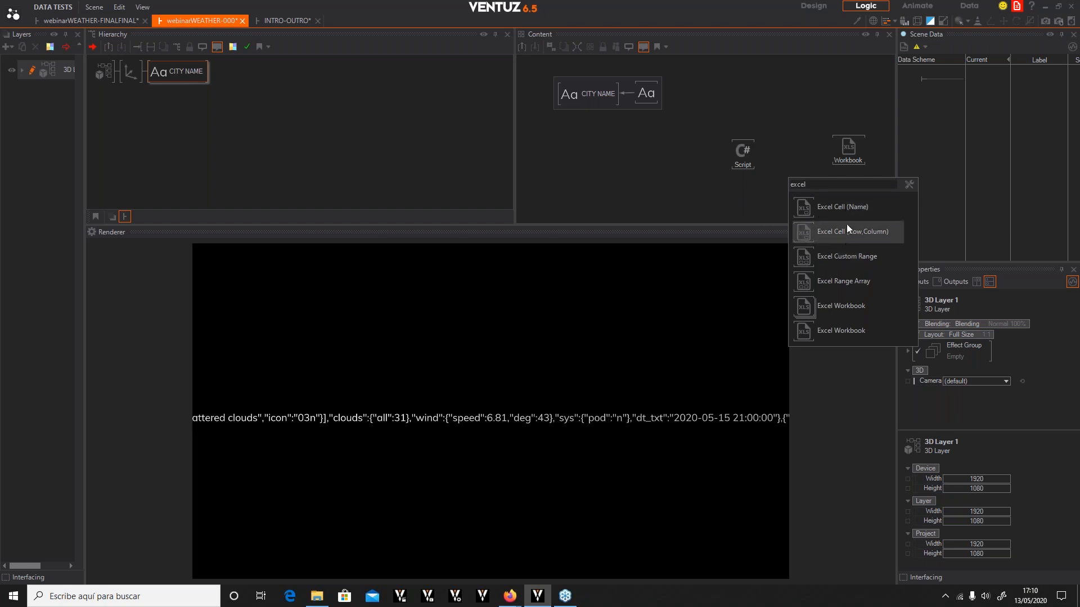
click(794, 231)
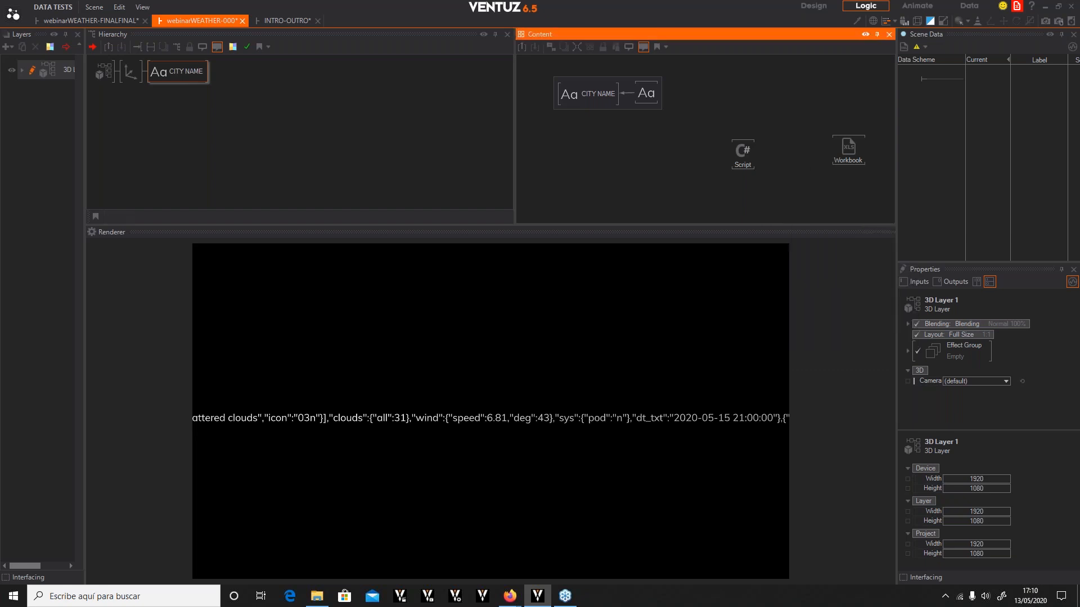
click(801, 148)
click(736, 153)
click(789, 152)
drag(926, 363, 848, 146)
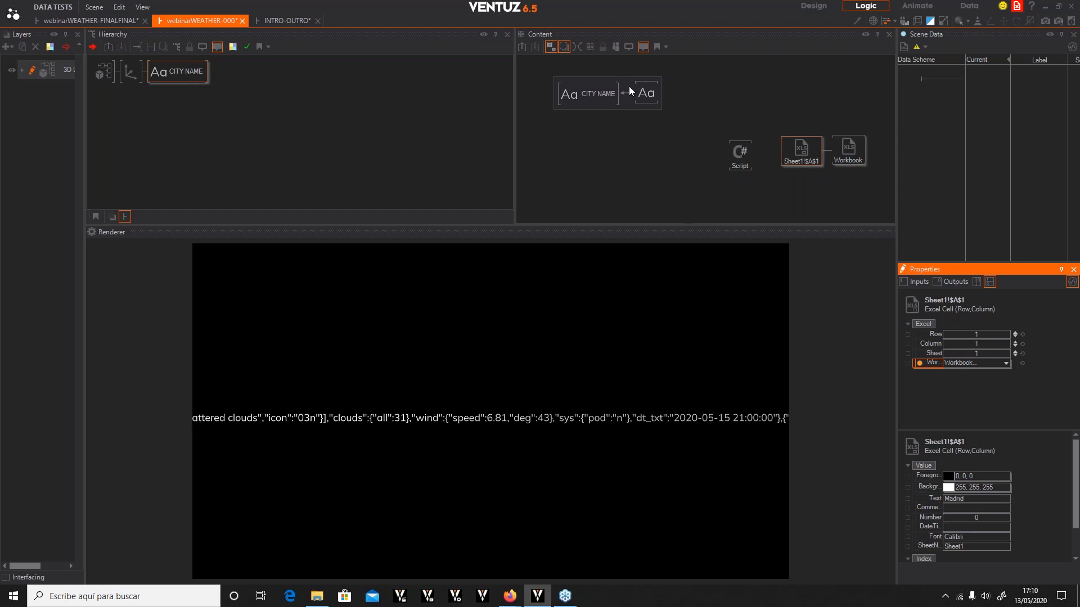
Bind the Block Text's Text property to the Excel cell's Text output and move the Script node aside
click(641, 93)
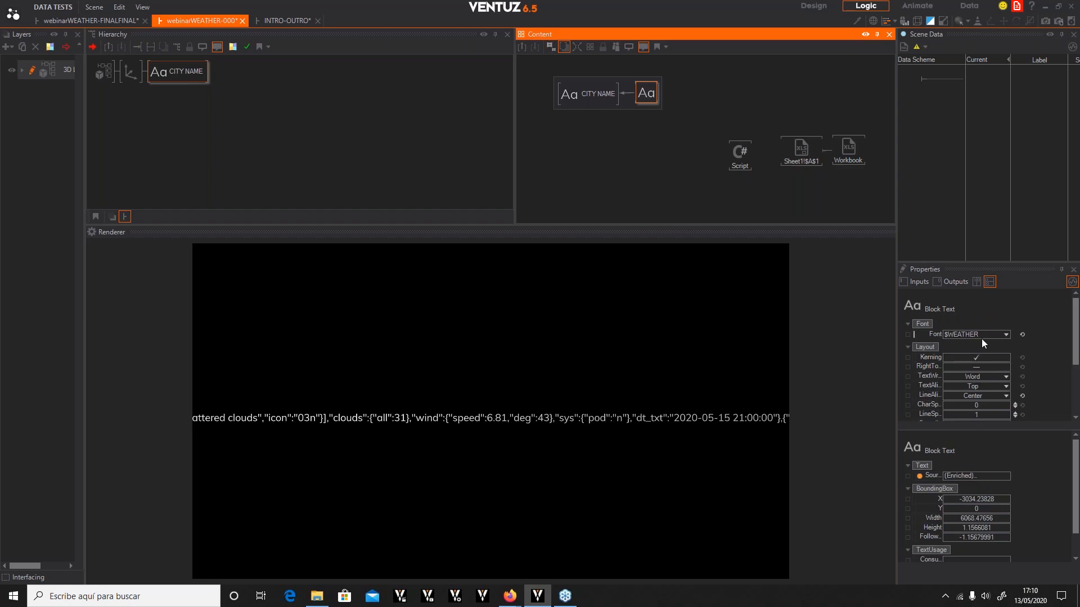
scroll(964, 404, down, 3)
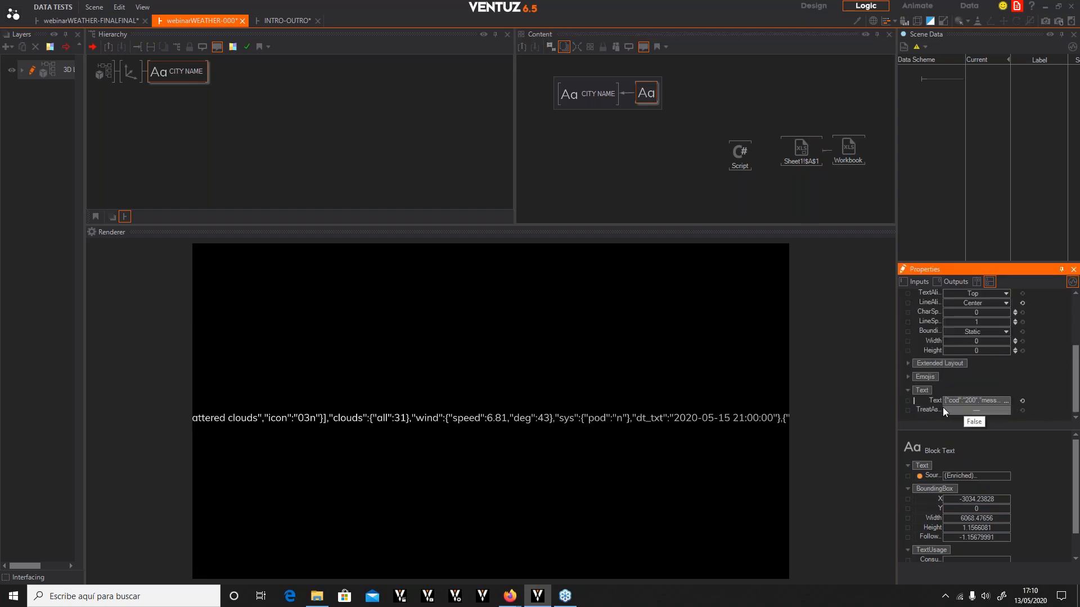
drag(932, 401, 807, 151)
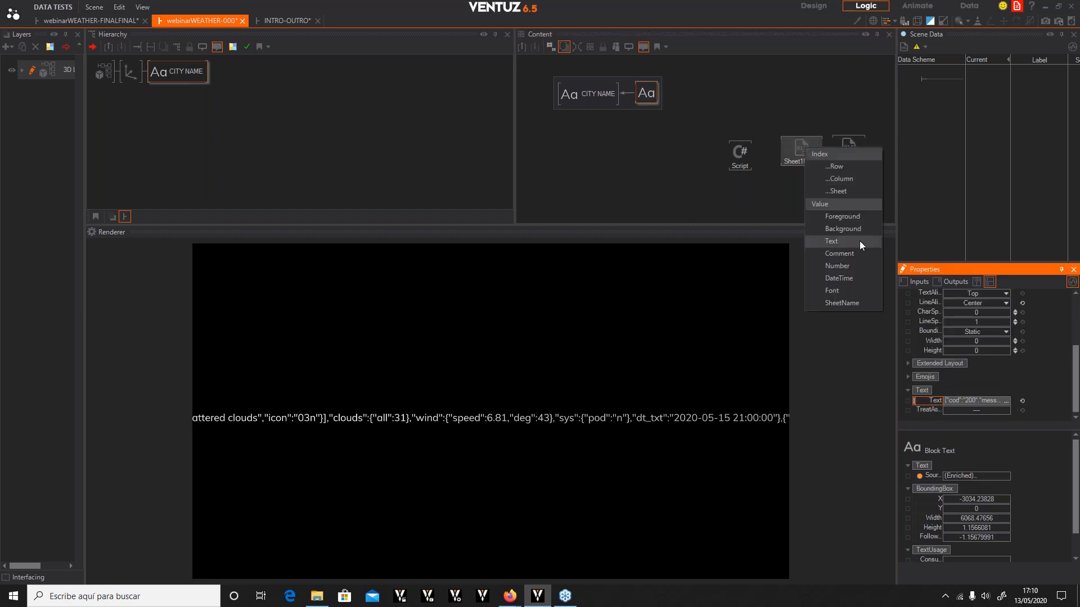
click(828, 241)
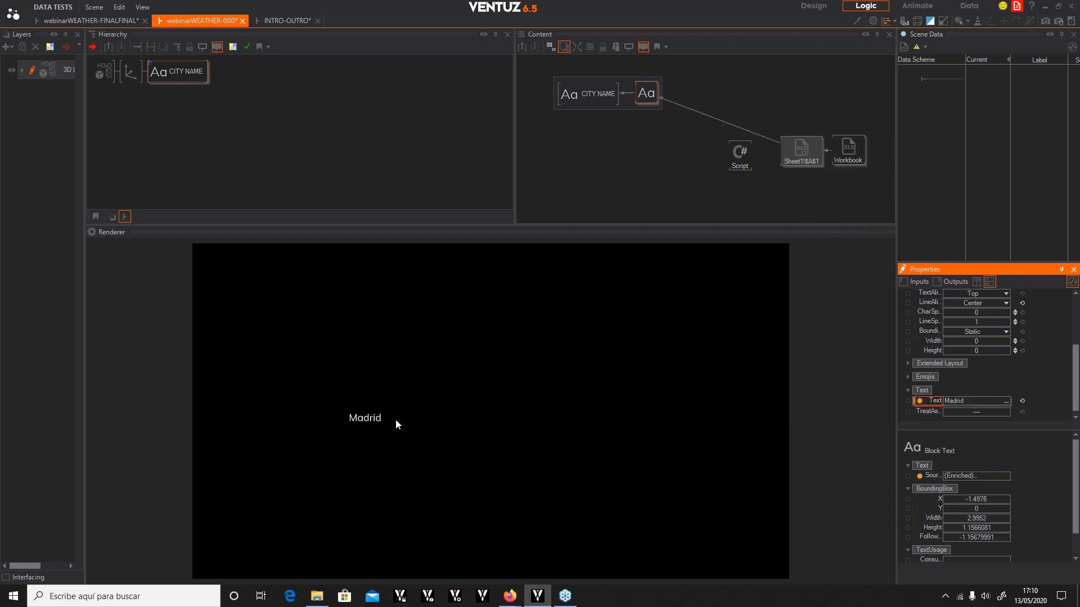
drag(735, 148, 712, 145)
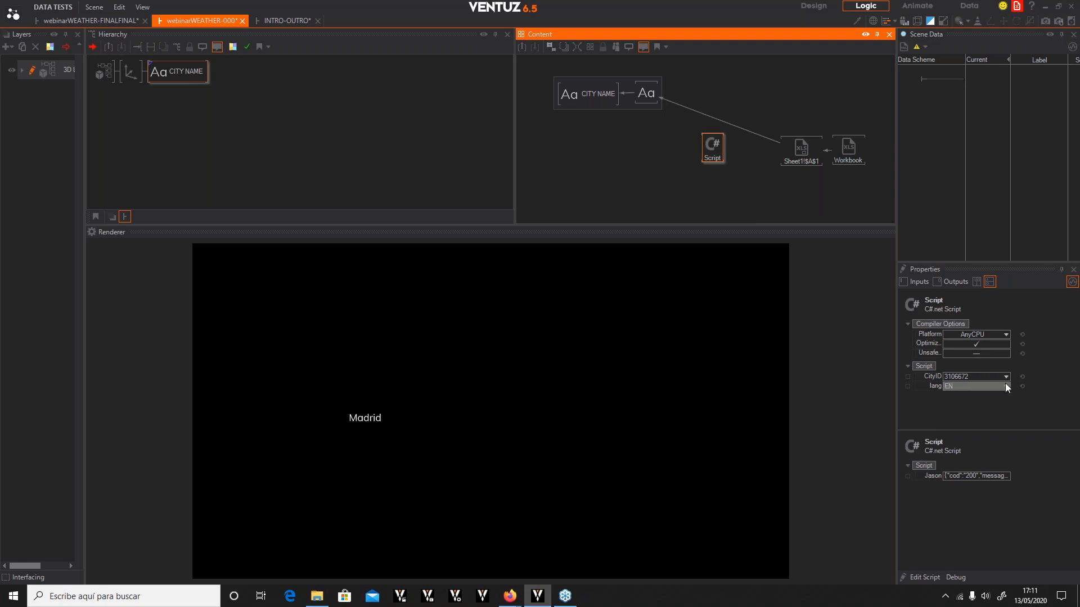
click(801, 150)
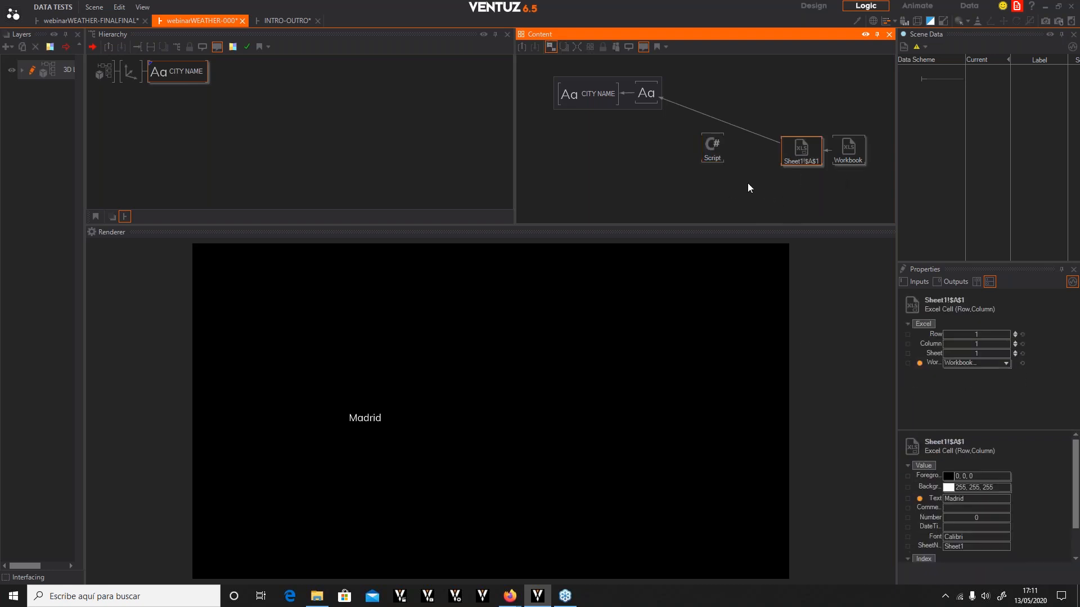
Add a second Excel Cell (Row,Column) node and bind its Row input to the first cell's Row
double_click(748, 188)
text(exce)
key(Down)
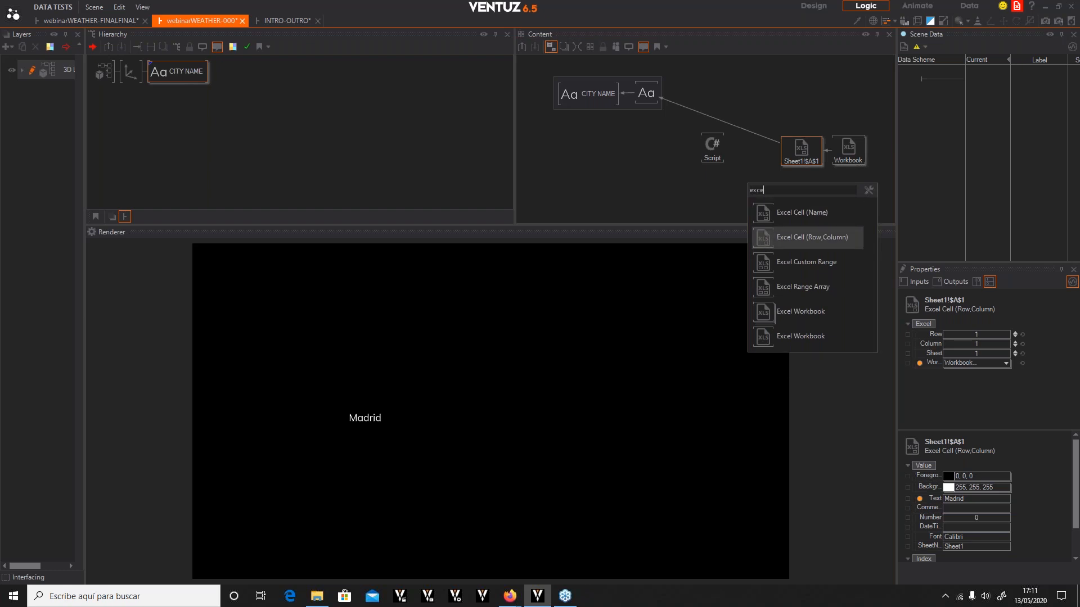
key(Return)
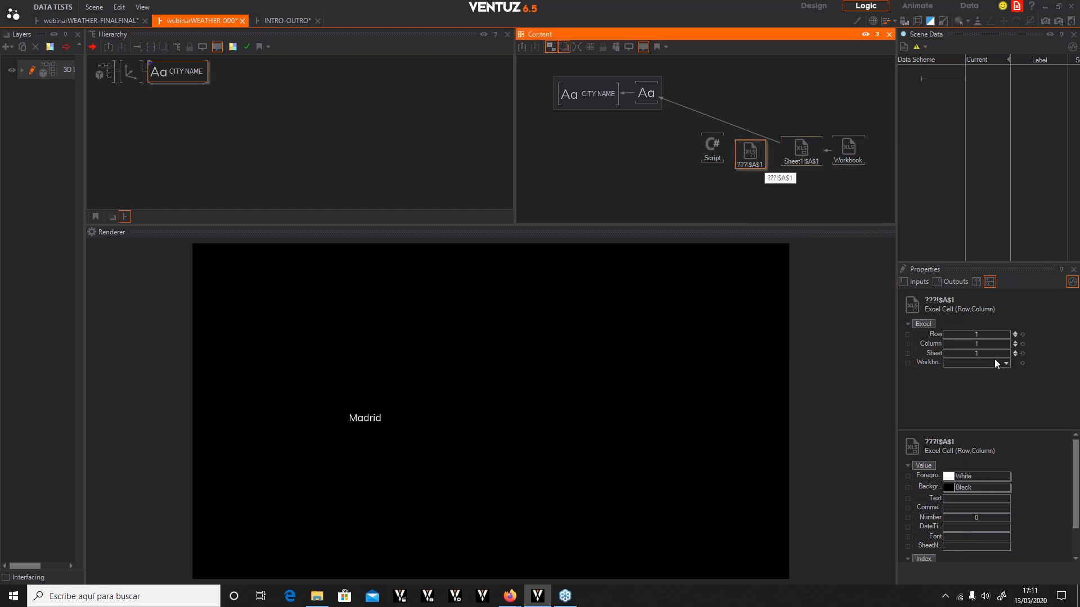
drag(933, 333, 804, 144)
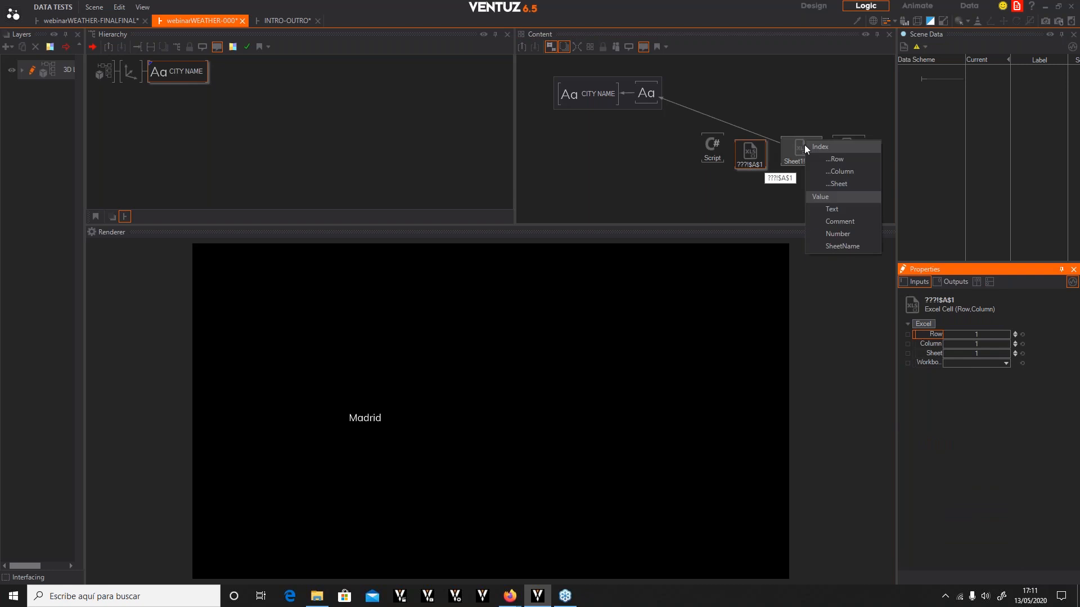
click(832, 162)
Link the new Excel cell's Workbook input to the Workbook node and set its Column to 2
click(750, 157)
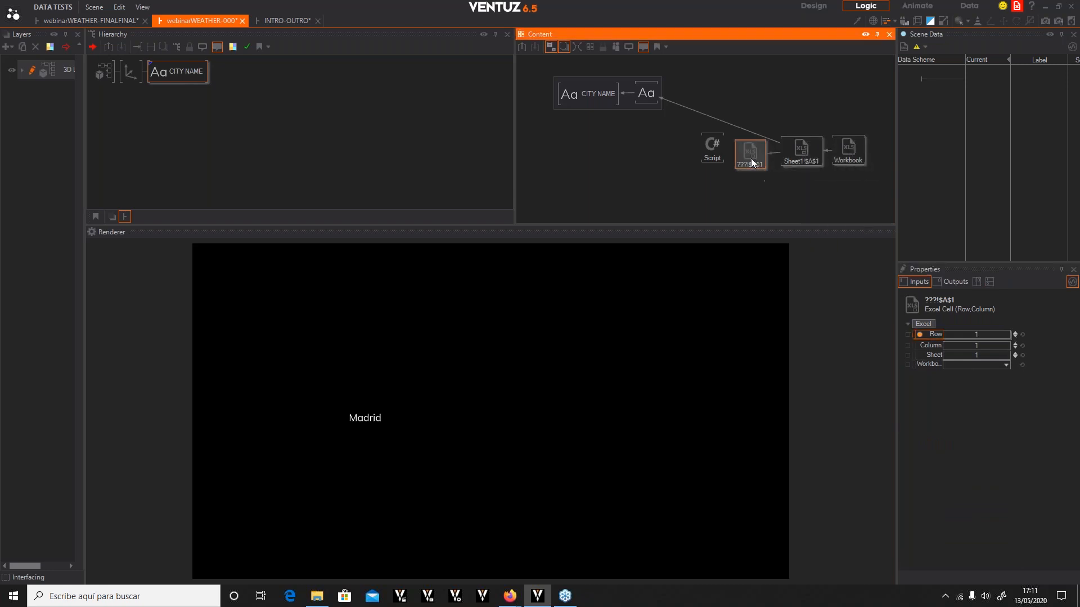
drag(921, 363, 759, 148)
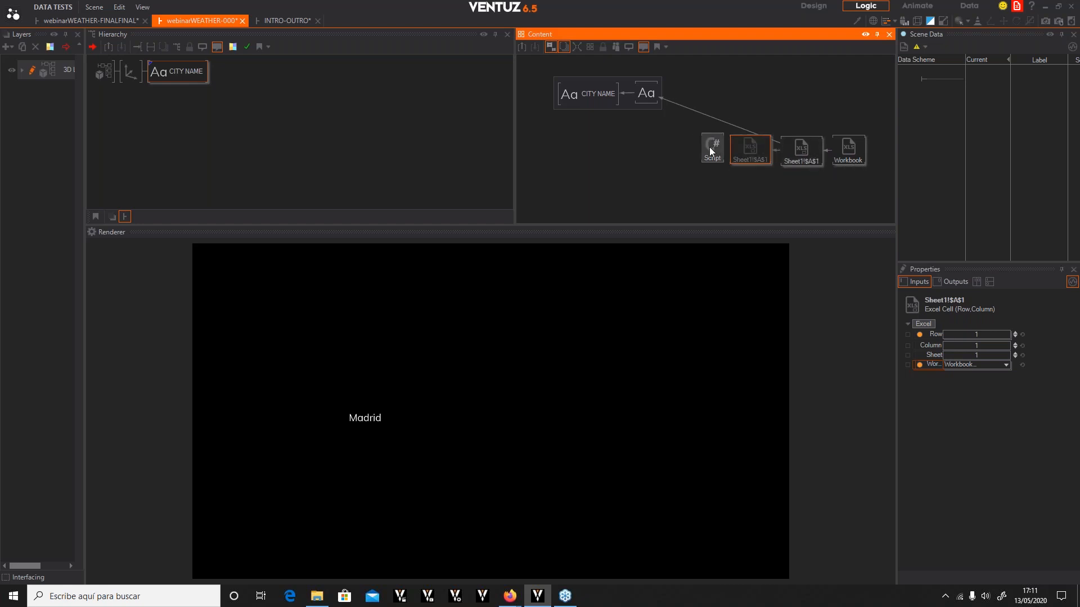
drag(703, 142, 696, 145)
click(750, 152)
click(988, 345)
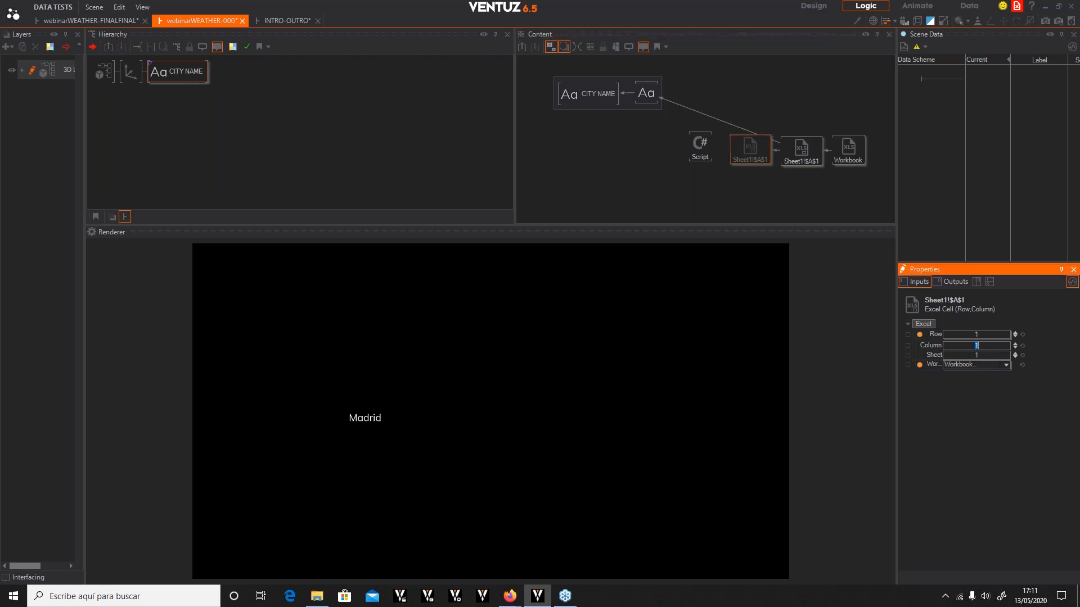
text(2)
key(Return)
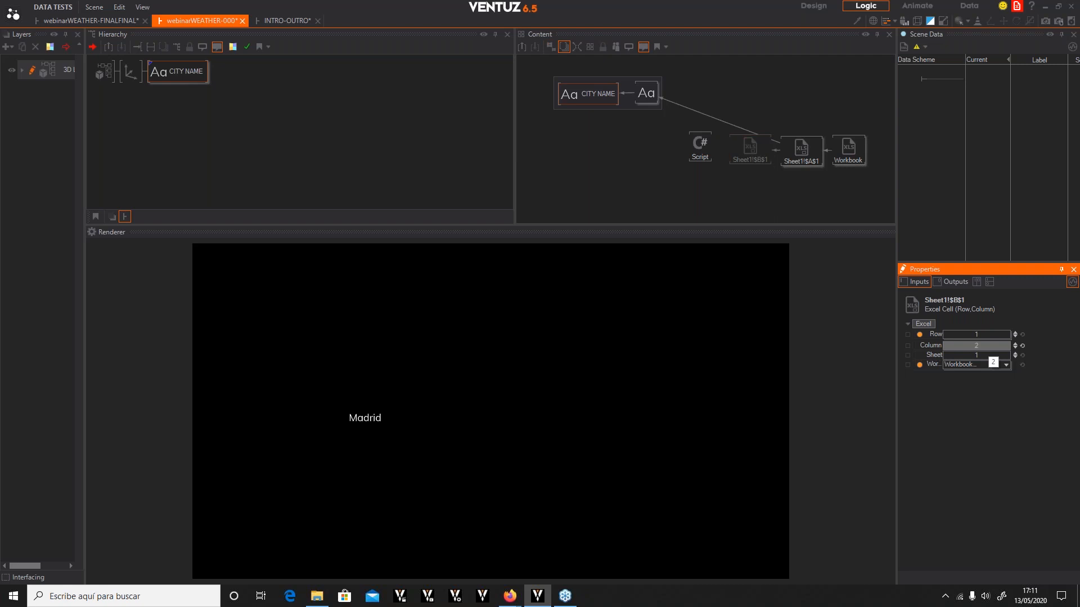
Bind the Script's CityID input to the second Excel cell's Text output
click(746, 148)
click(746, 147)
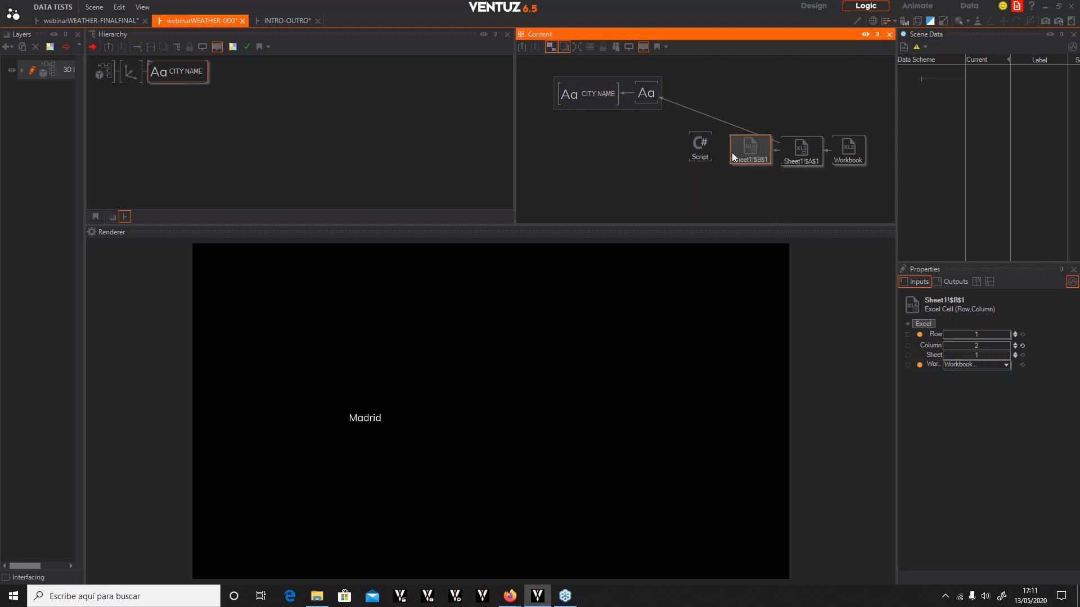
click(956, 281)
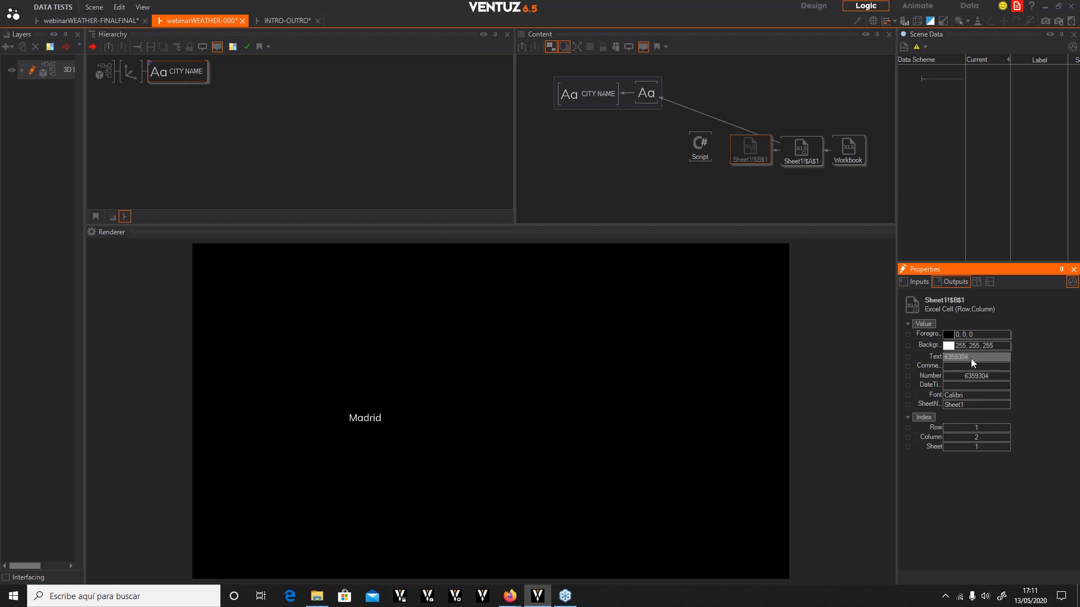
click(698, 151)
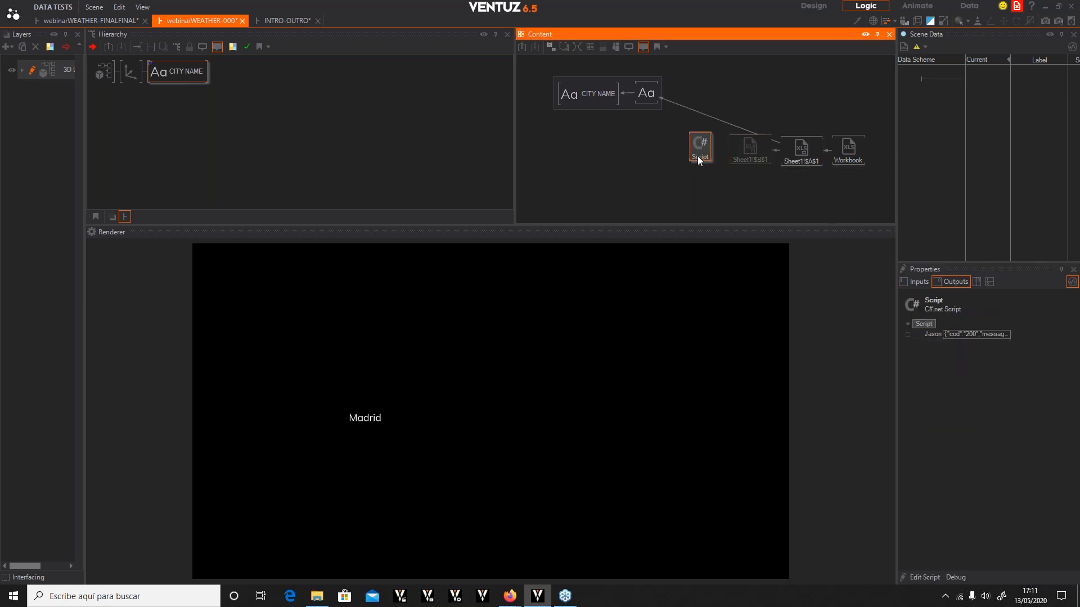
click(920, 280)
drag(933, 378, 745, 152)
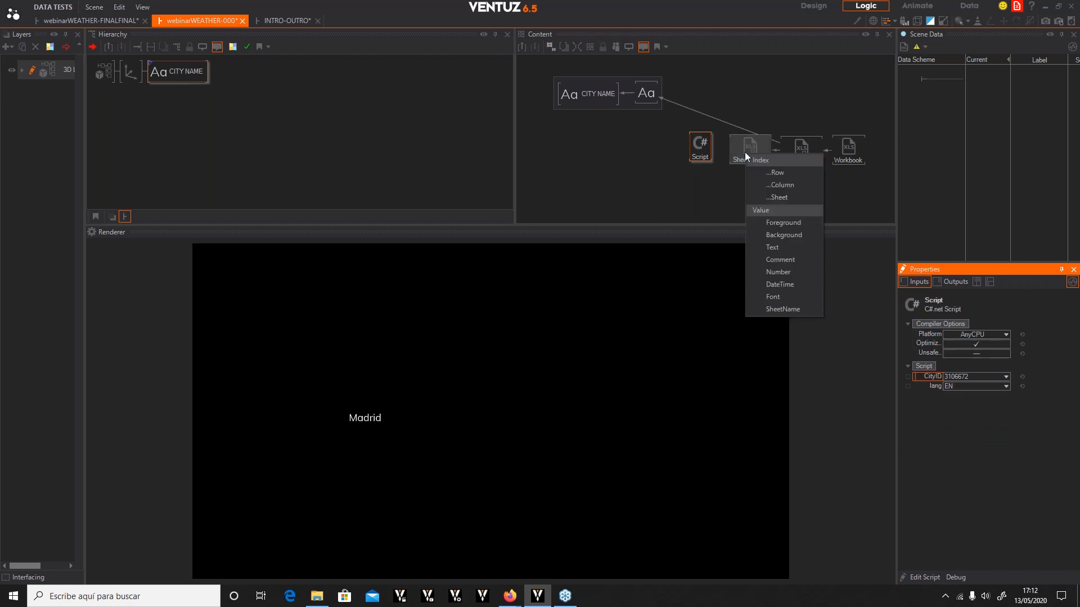
click(784, 247)
click(700, 148)
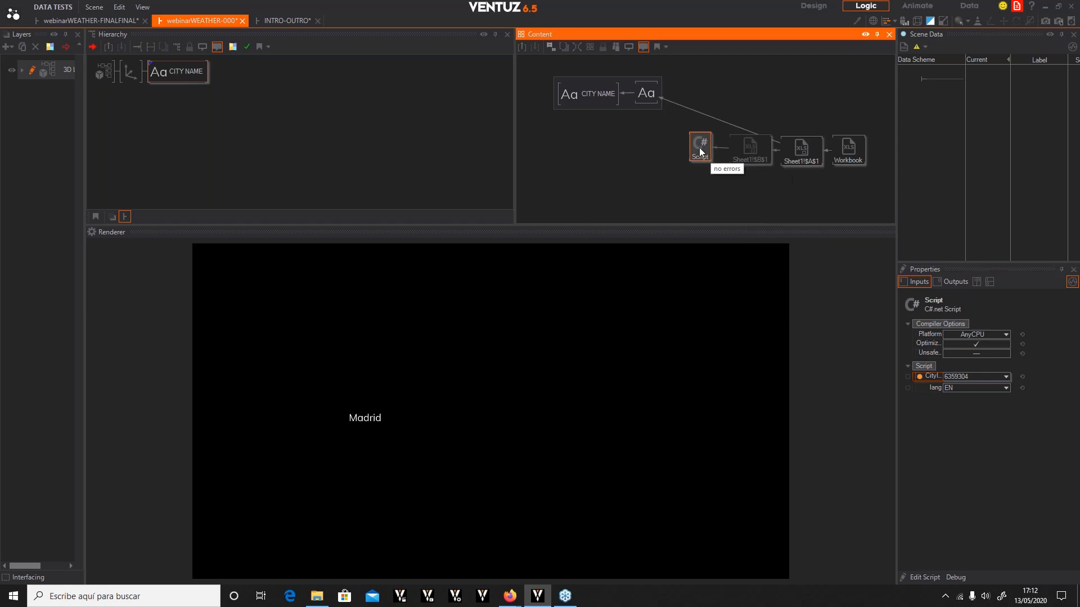
Add a Json Parser node to the Content area
click(955, 284)
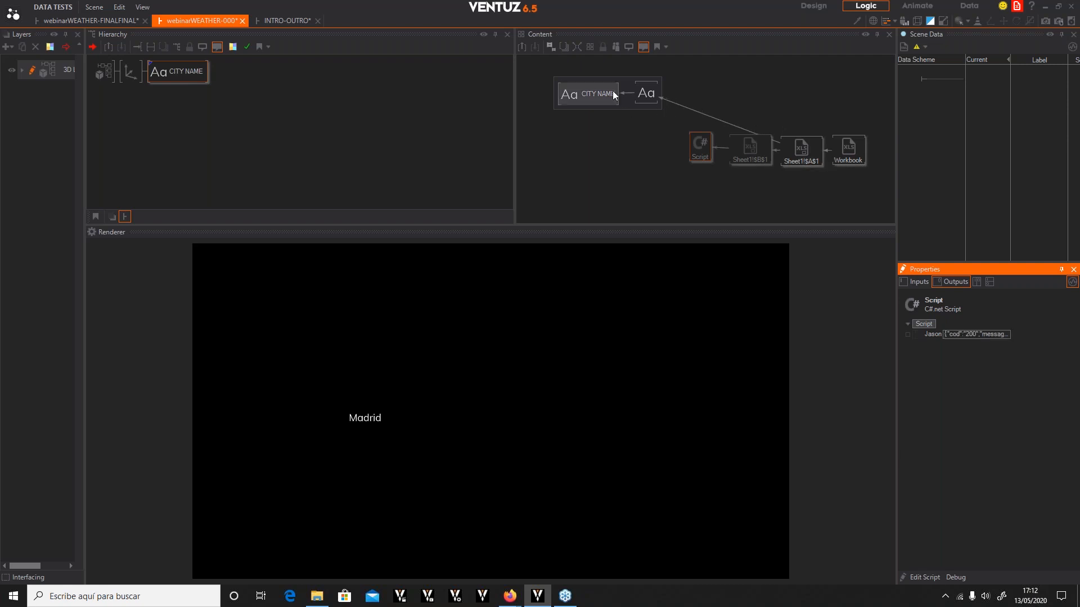
drag(626, 84, 593, 79)
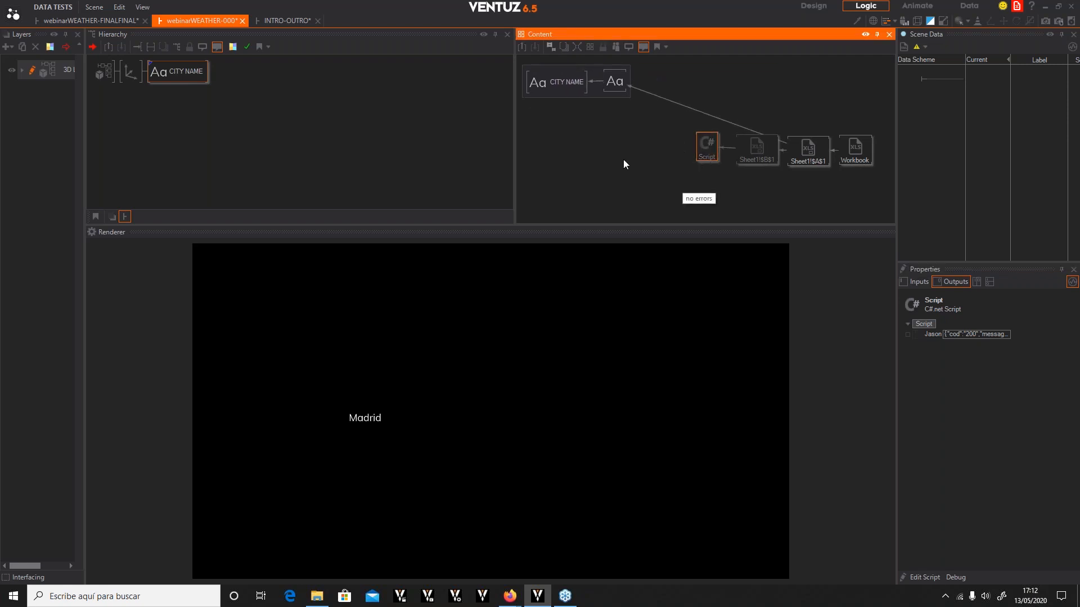
click(665, 196)
double_click(665, 196)
text(json)
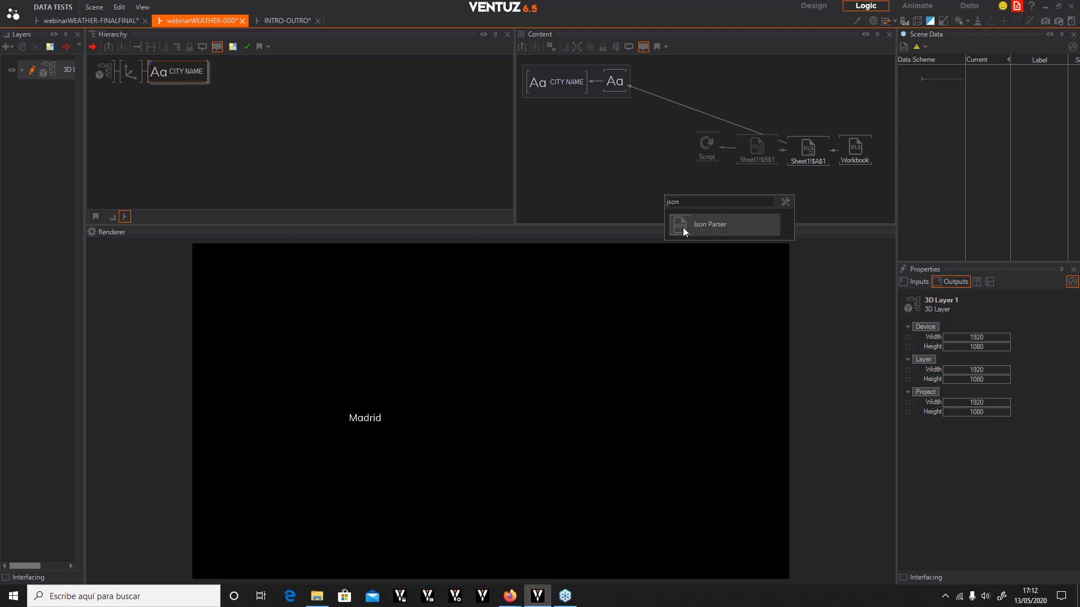
click(683, 227)
Link the Json Parser's Json input to the Script's Jason output and update its data outputs
click(644, 146)
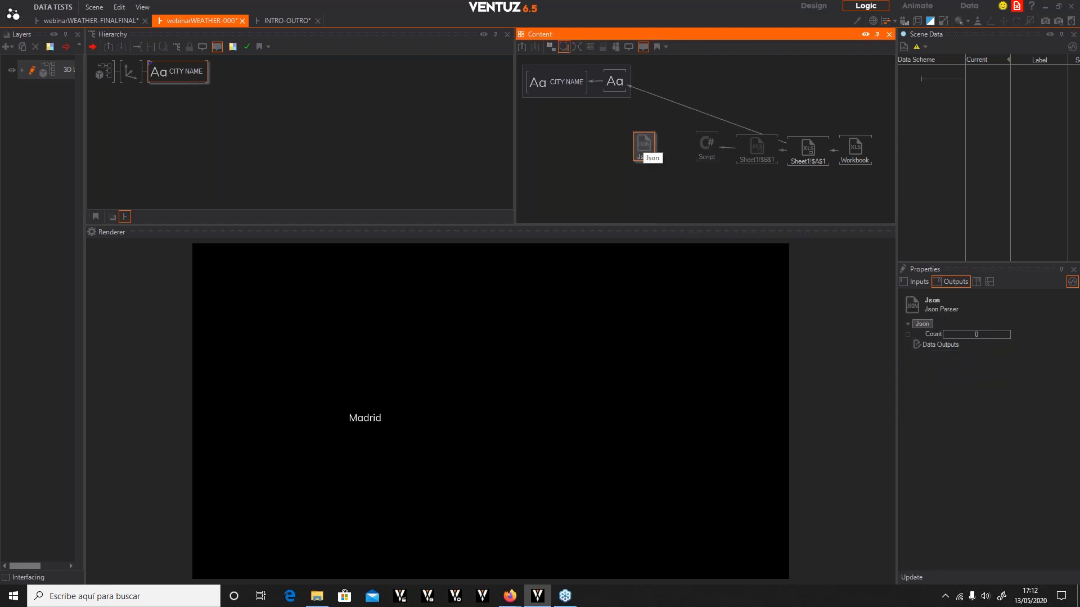
click(915, 278)
drag(935, 334, 707, 148)
click(650, 145)
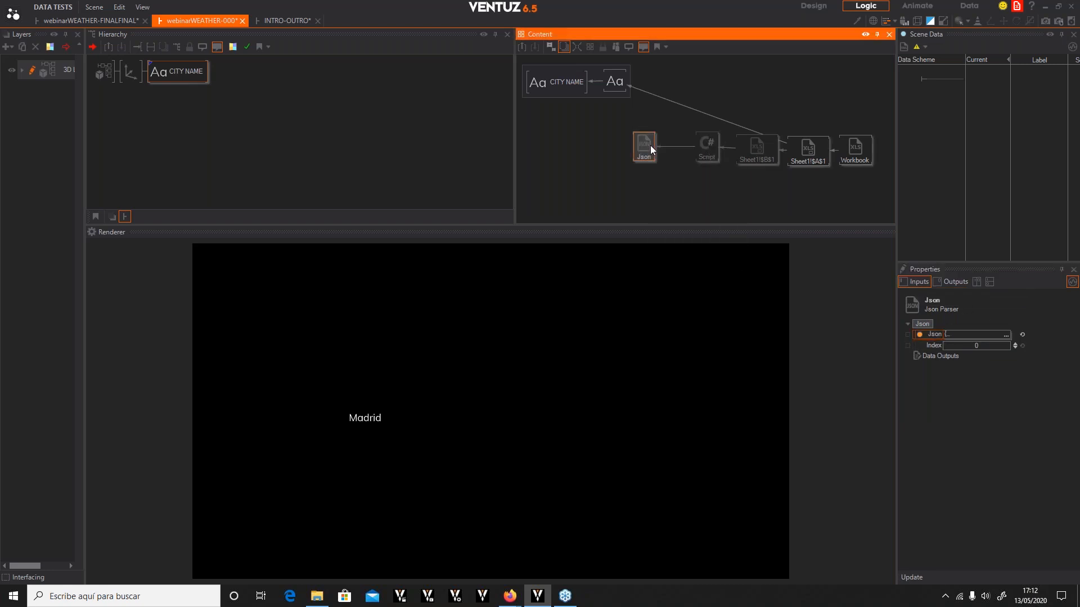
click(913, 579)
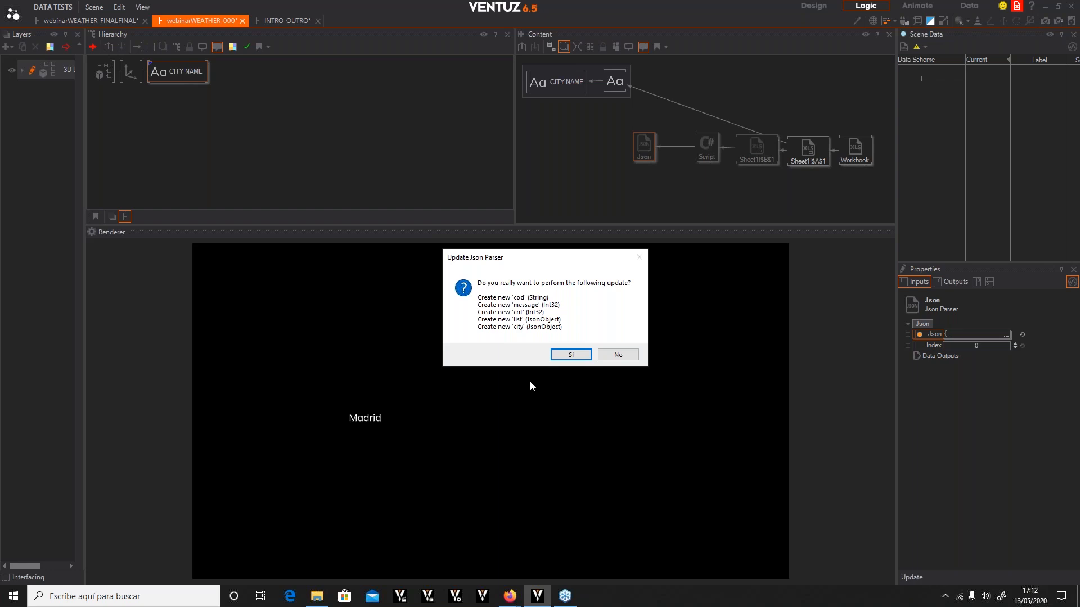
click(560, 355)
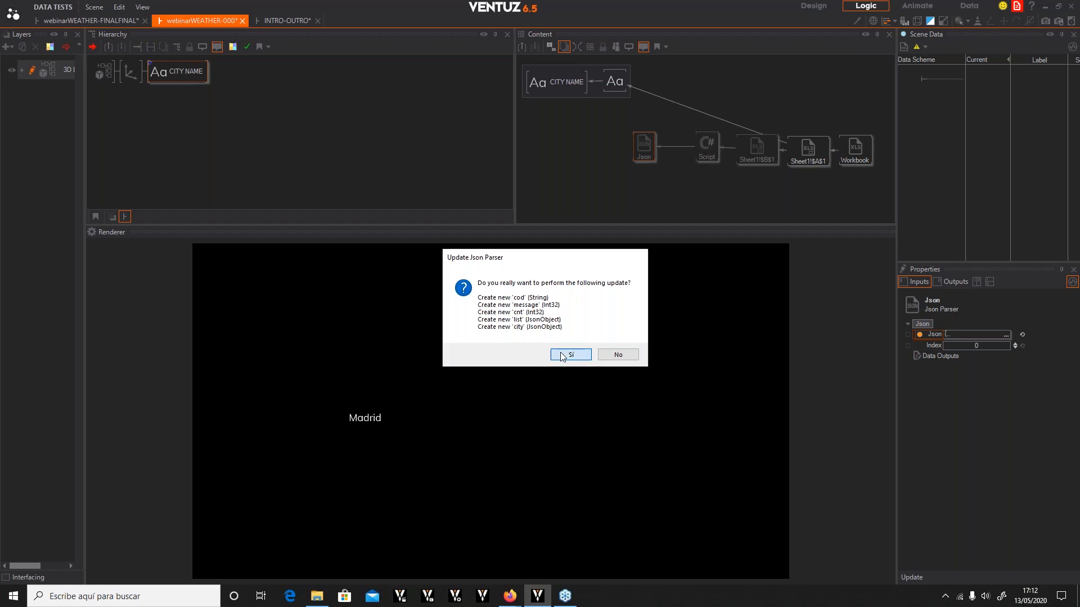
Show inputs and outputs together in the Properties panel and close the Scene Data panel
click(953, 283)
click(992, 282)
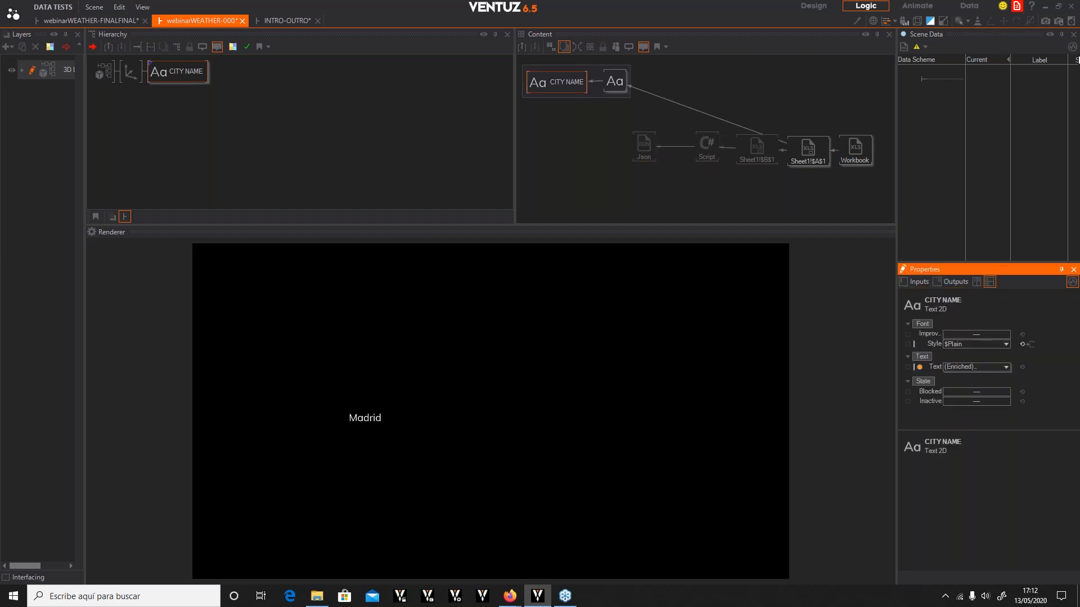
click(1074, 35)
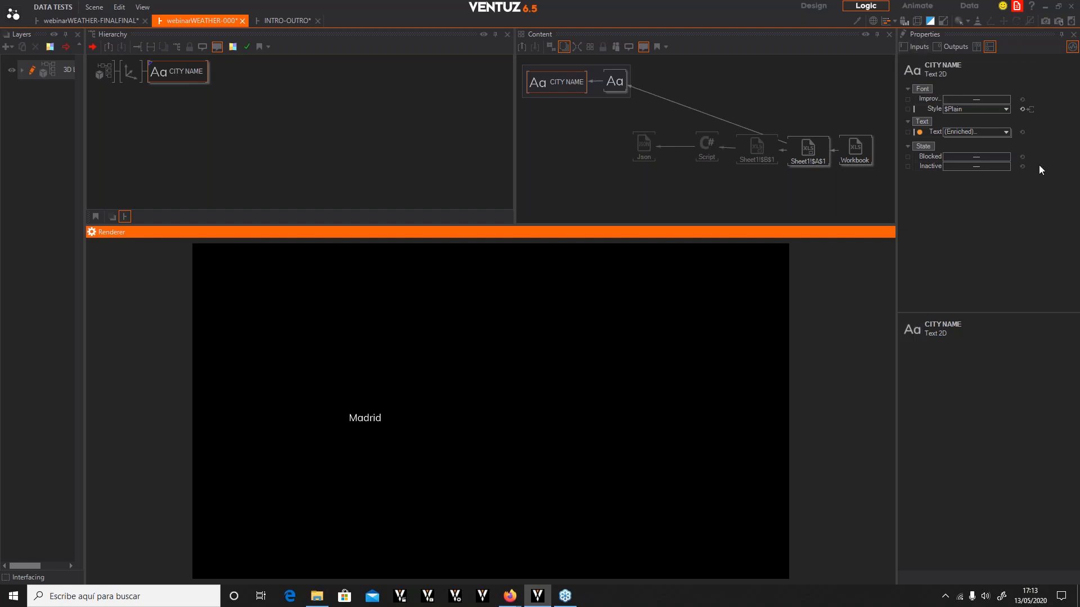
Delete the city, cnt, cod and message outputs from the Json Parser, keeping only list
click(643, 145)
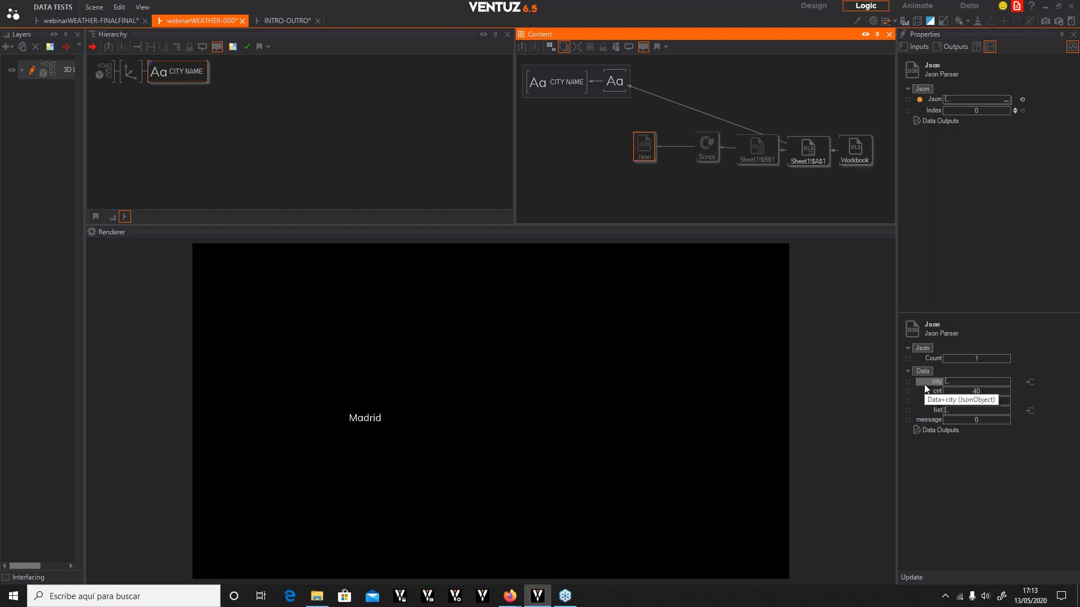
mouse_move(950, 386)
mouse_move(647, 150)
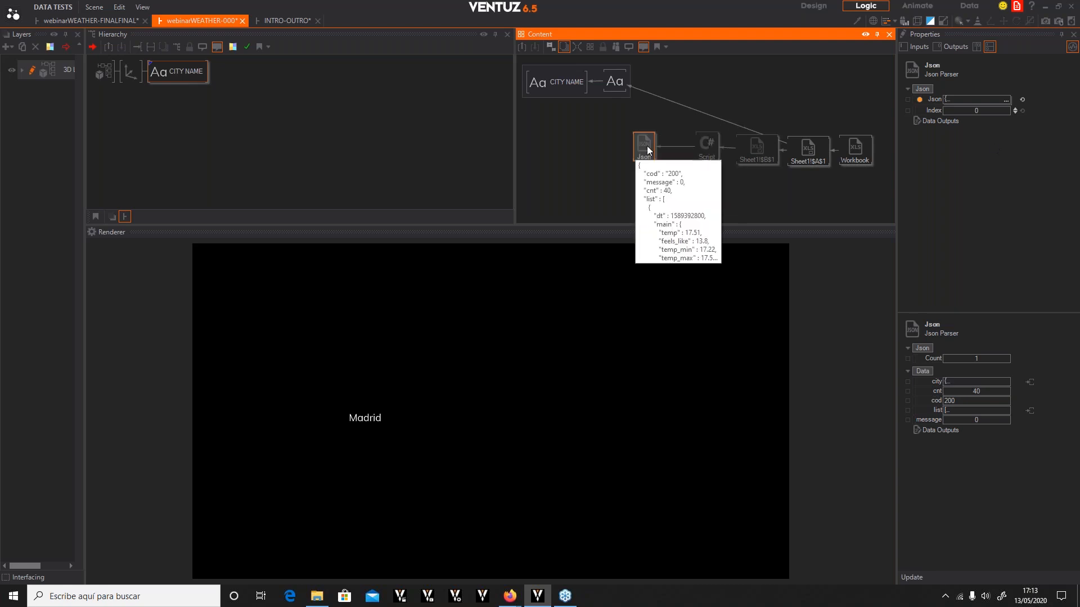
click(939, 382)
key(Delete)
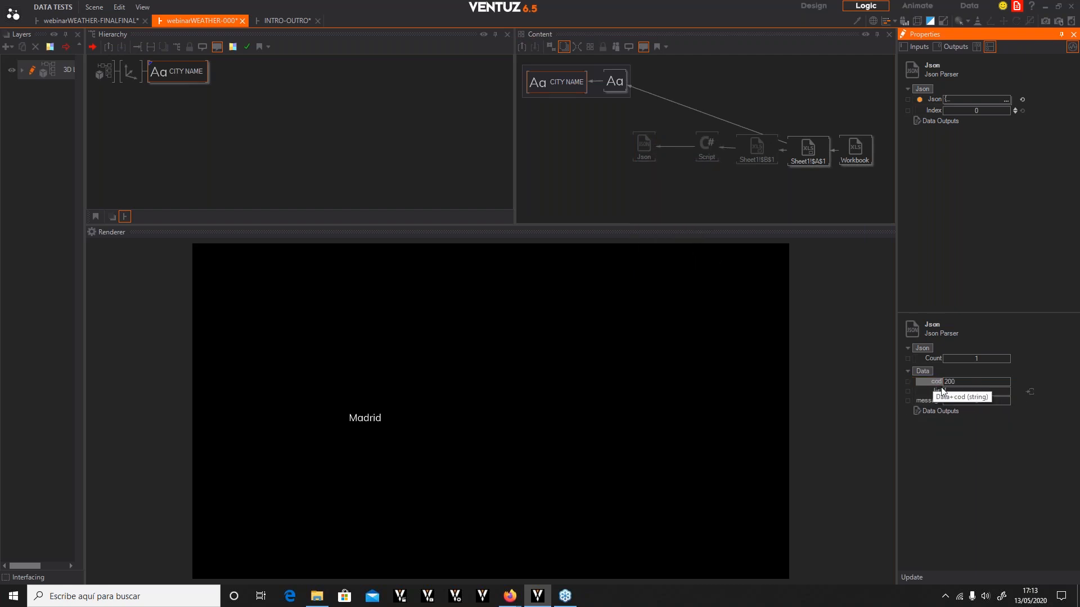
key(Delete)
key(Delete)
click(935, 391)
key(Delete)
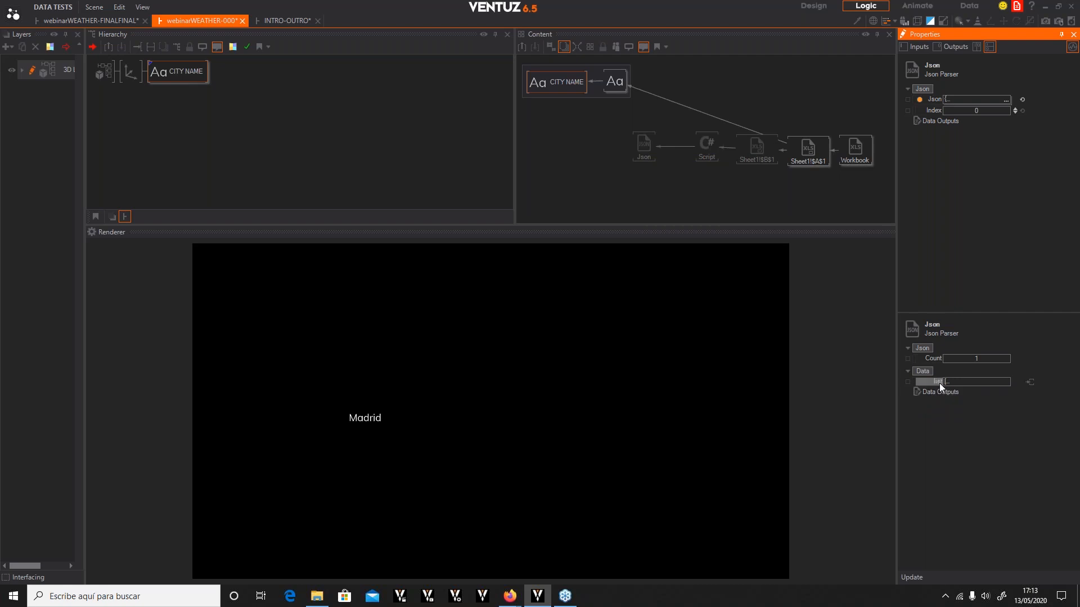
Rename the Json Parser node to BULK
mouse_move(964, 387)
double_click(645, 148)
text(BULK)
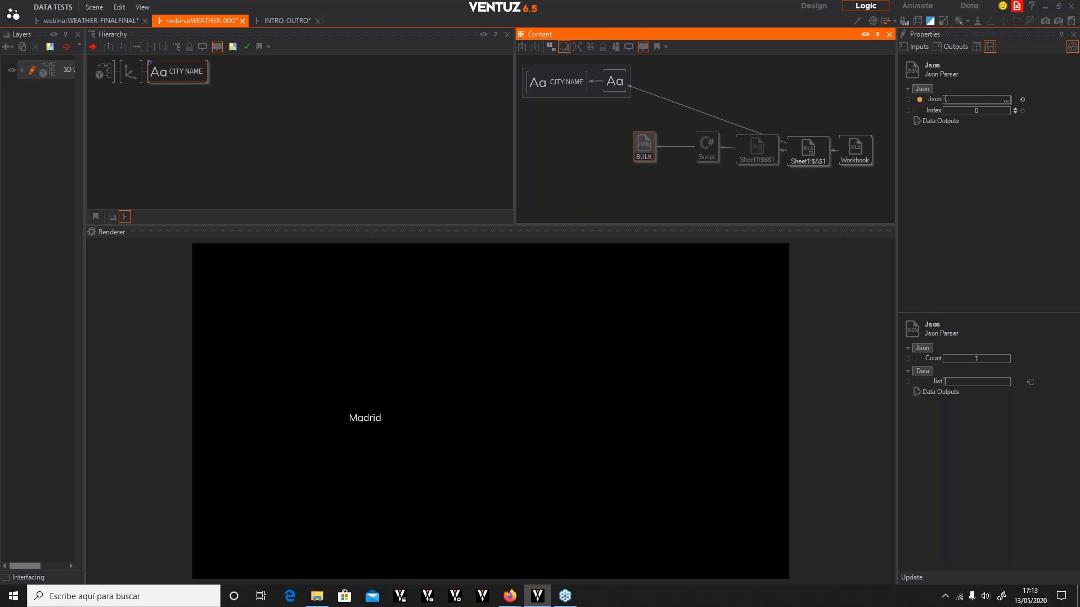
click(645, 176)
Shift the existing nodes right and add a new Json Parser node left of BULK
drag(868, 192, 748, 139)
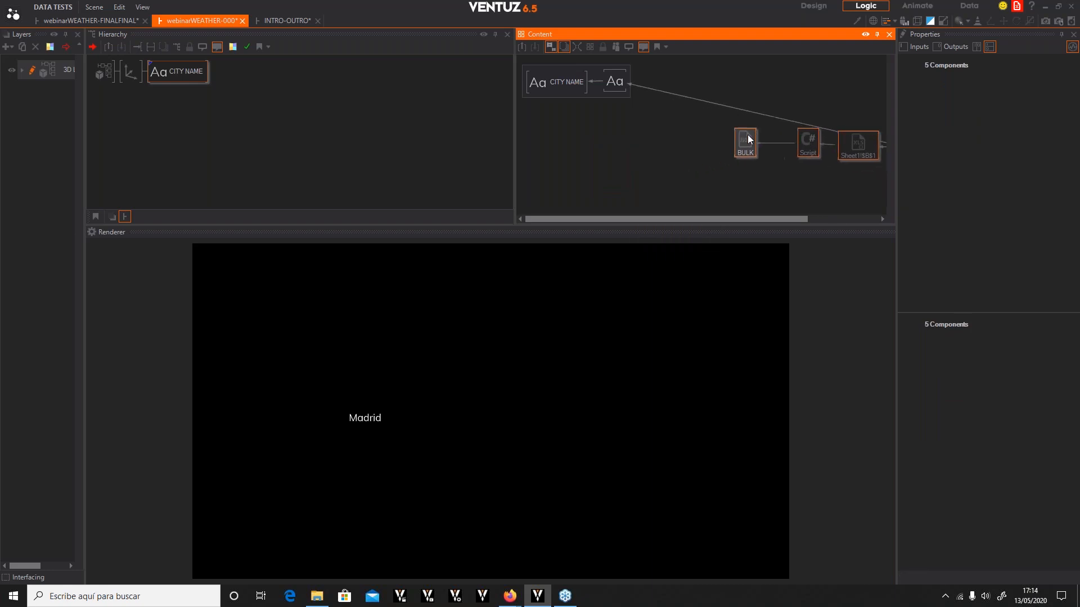
click(668, 158)
text(json)
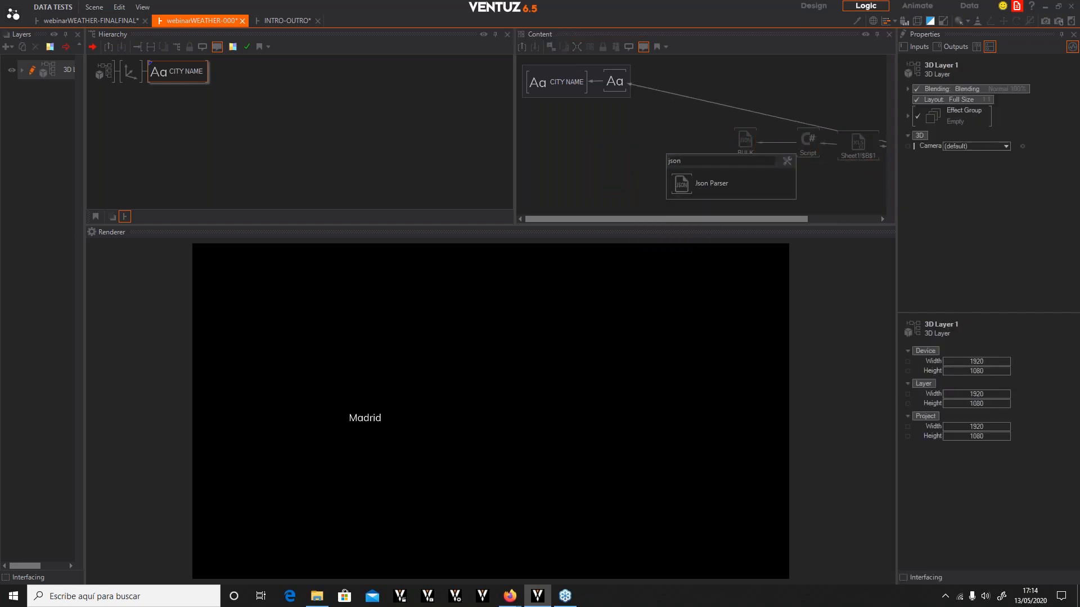
click(678, 180)
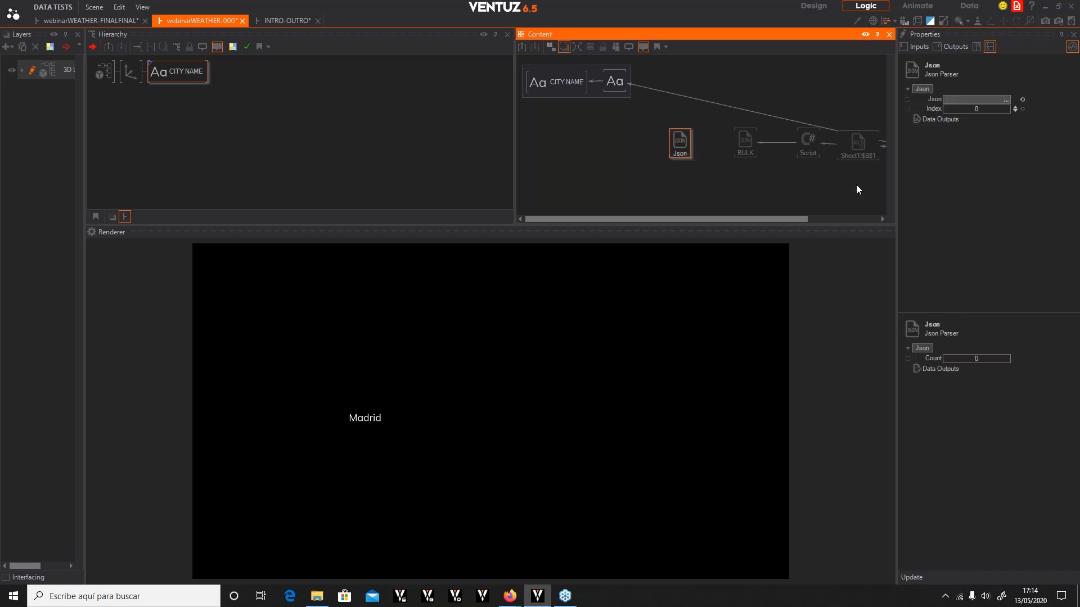
Link the new parser's Json input to BULK's list output and rename it WEATHER
click(926, 99)
drag(927, 99, 745, 142)
click(686, 157)
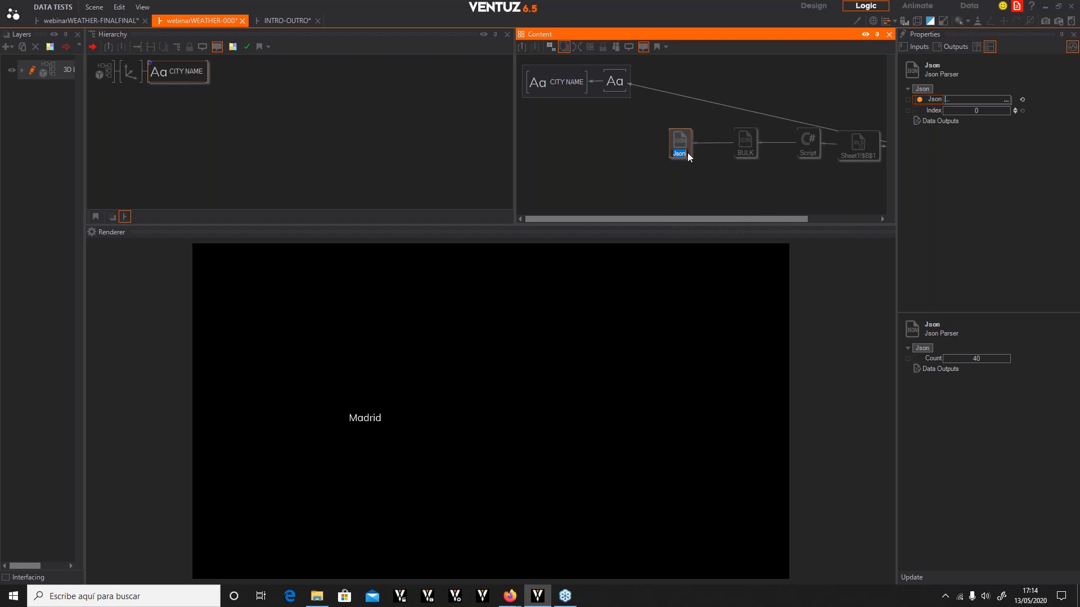
text(WEATHER)
click(692, 174)
Update the WEATHER parser so it generates outputs from its incoming JSON data
click(672, 140)
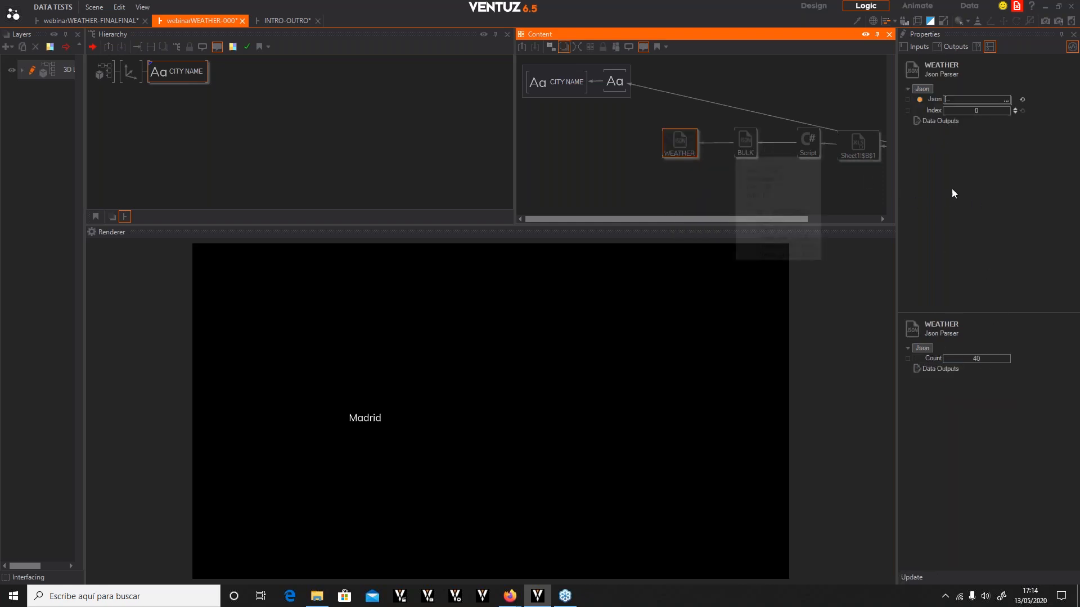
click(914, 578)
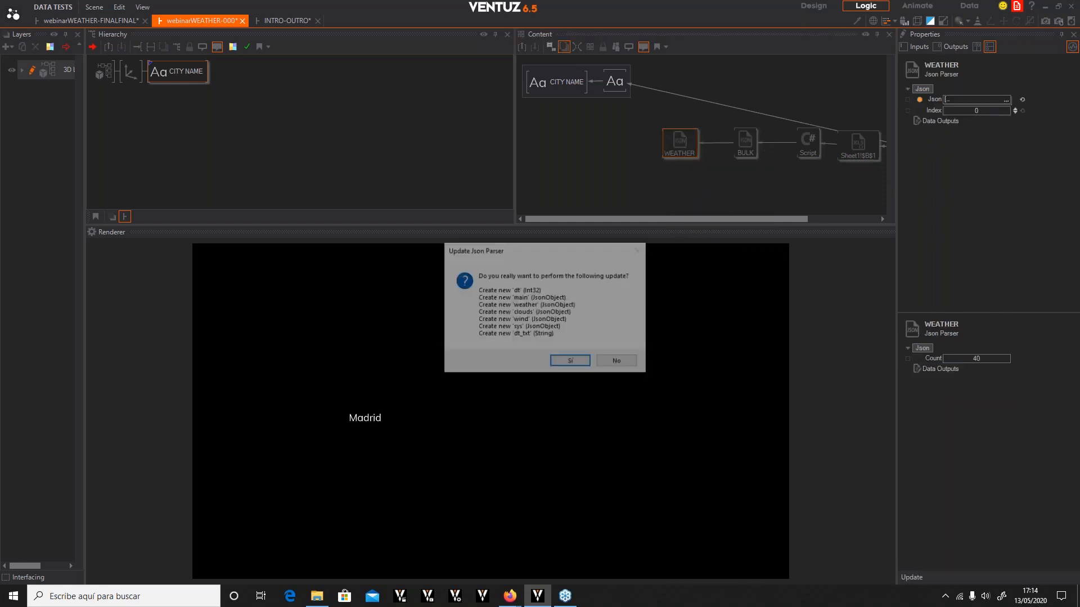
click(568, 362)
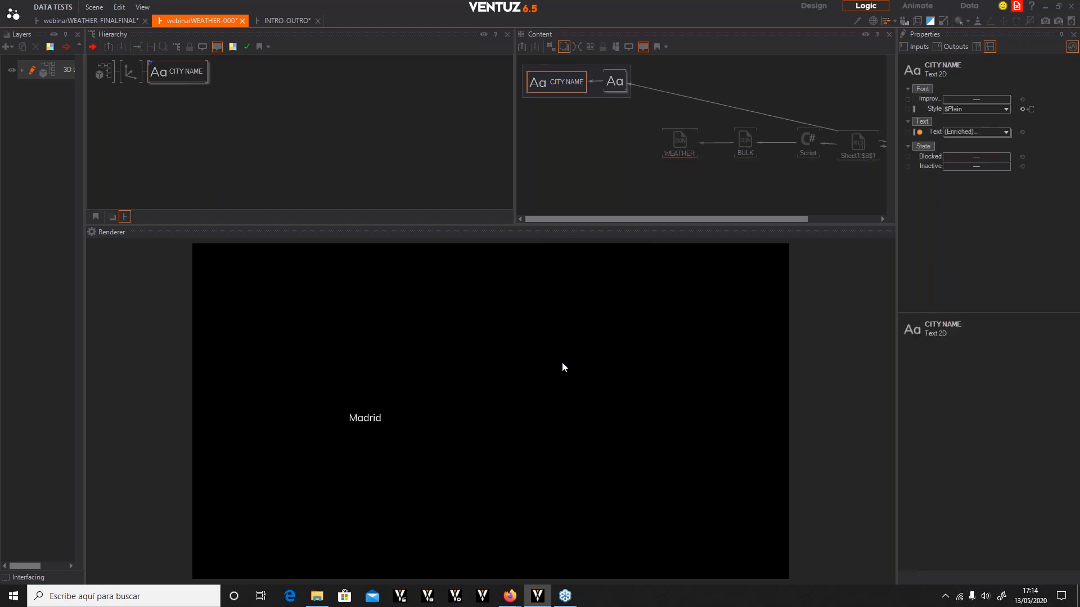
Delete the clouds, dt, dt_txt and sys outputs from WEATHER, keeping main, weather and wind
click(669, 143)
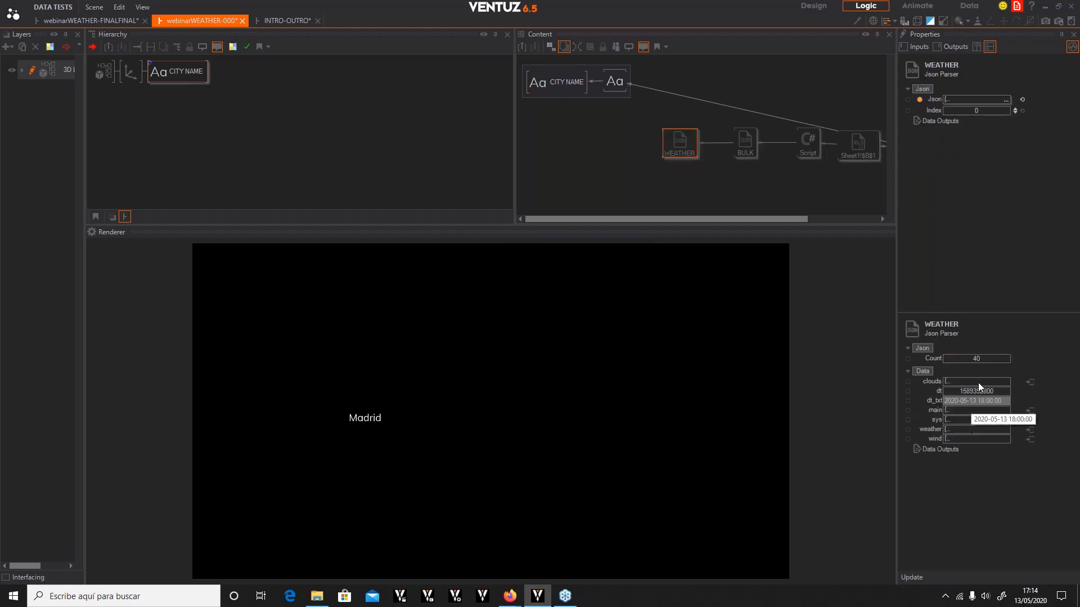
click(932, 402)
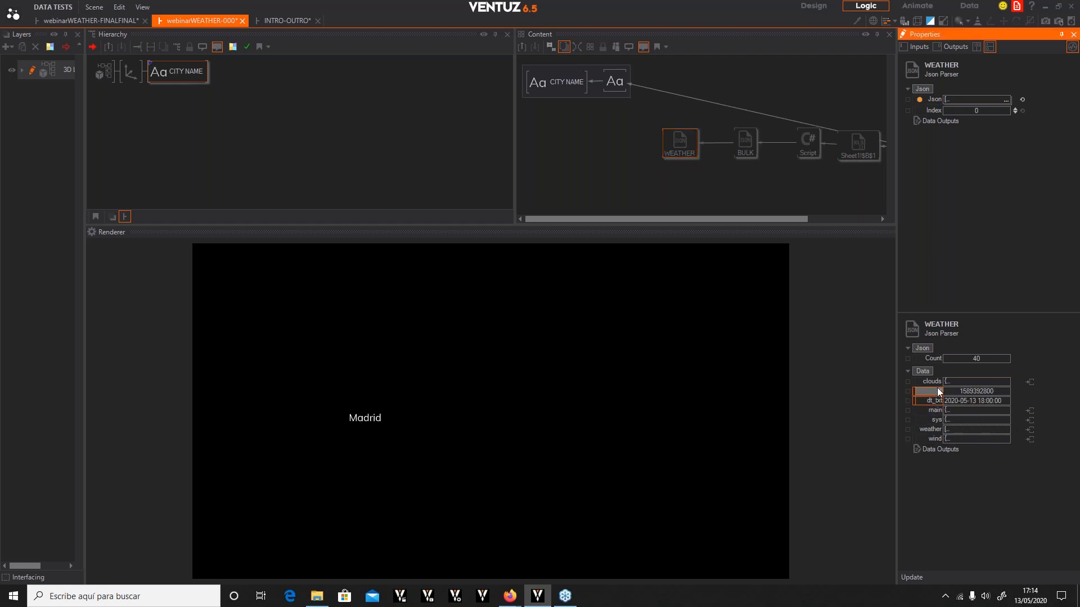
key(Delete)
key(Delete)
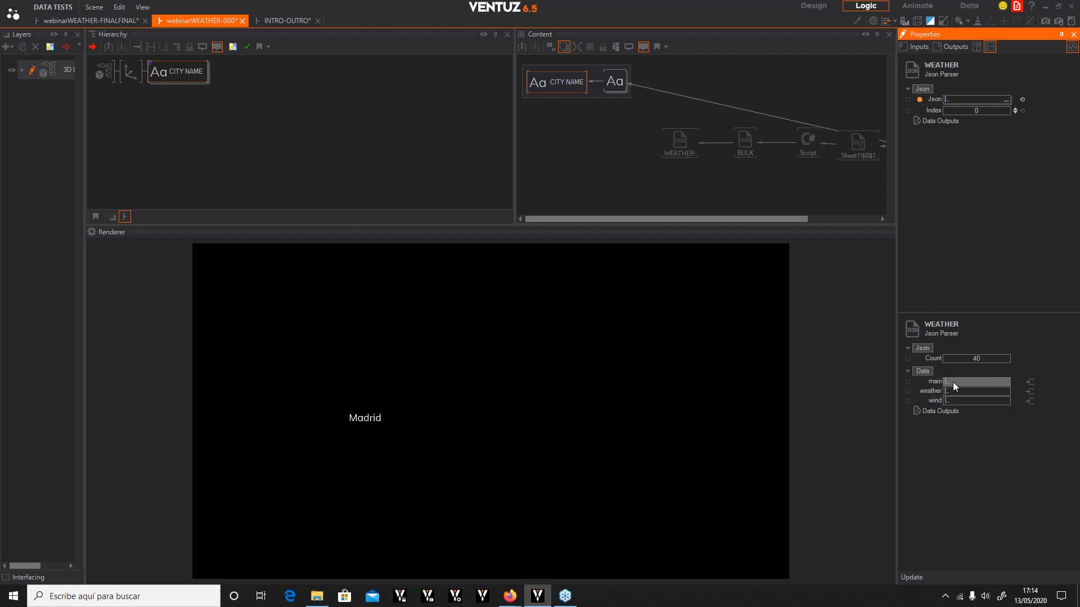
mouse_move(955, 386)
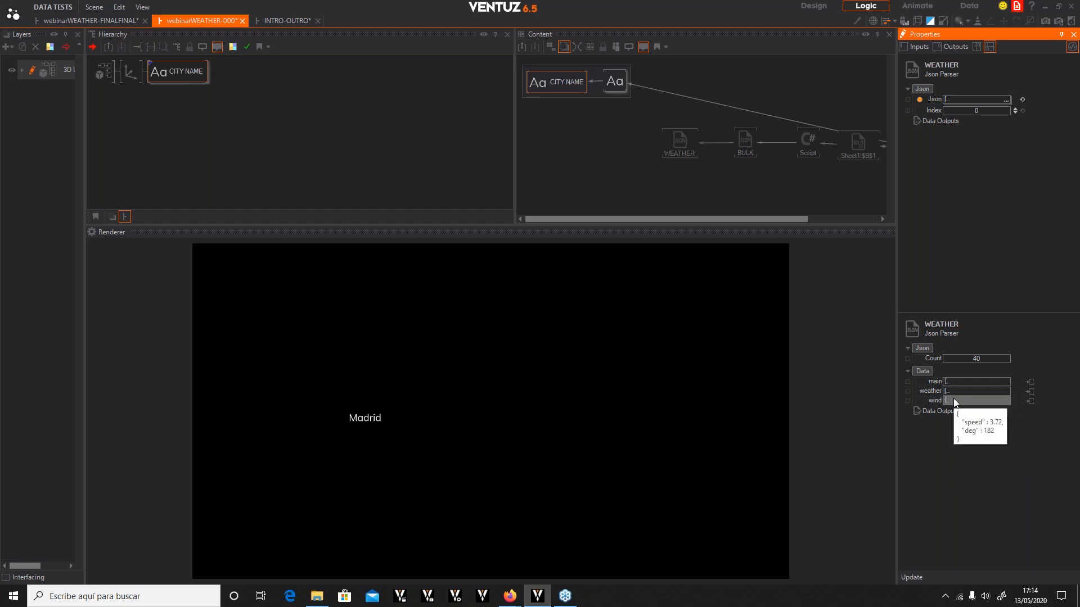
Nudge WEATHER right and add a new Json Parser node to its left
click(639, 160)
drag(671, 145, 691, 144)
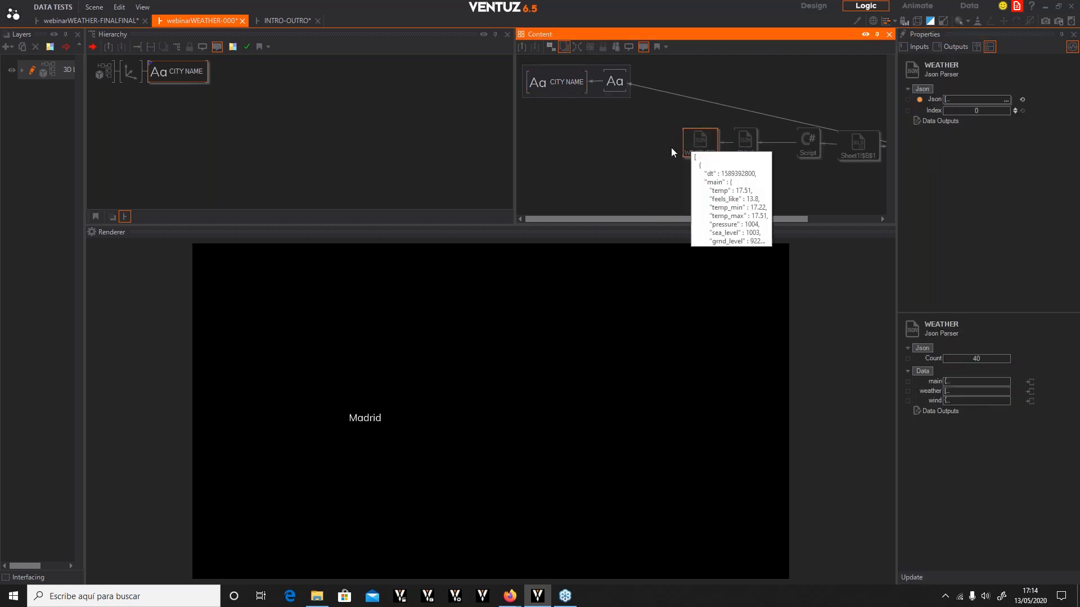
click(671, 148)
click(693, 148)
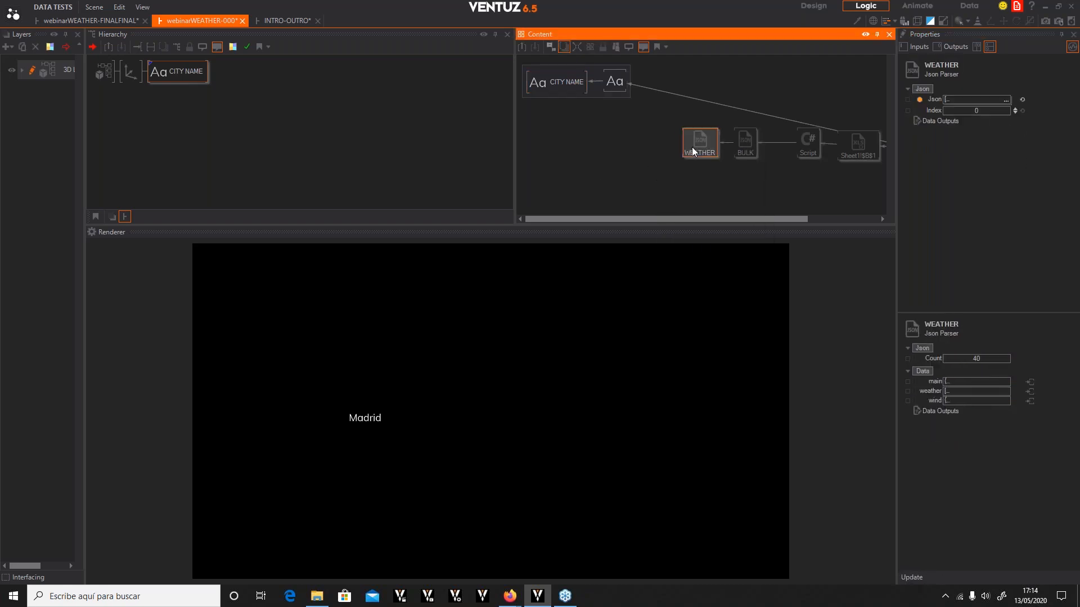
key(space)
text(JSON)
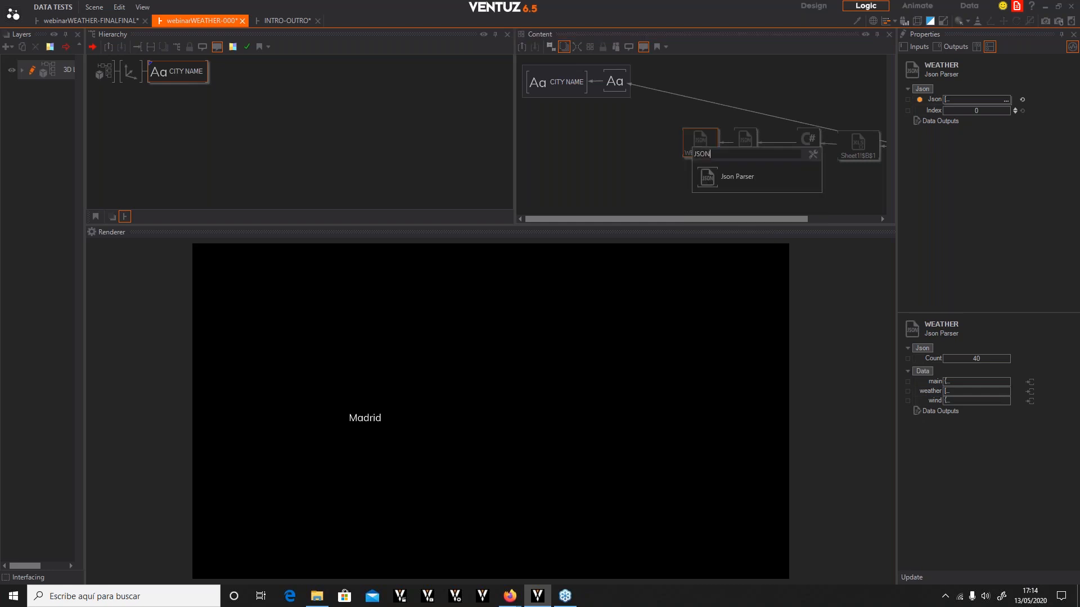
click(725, 177)
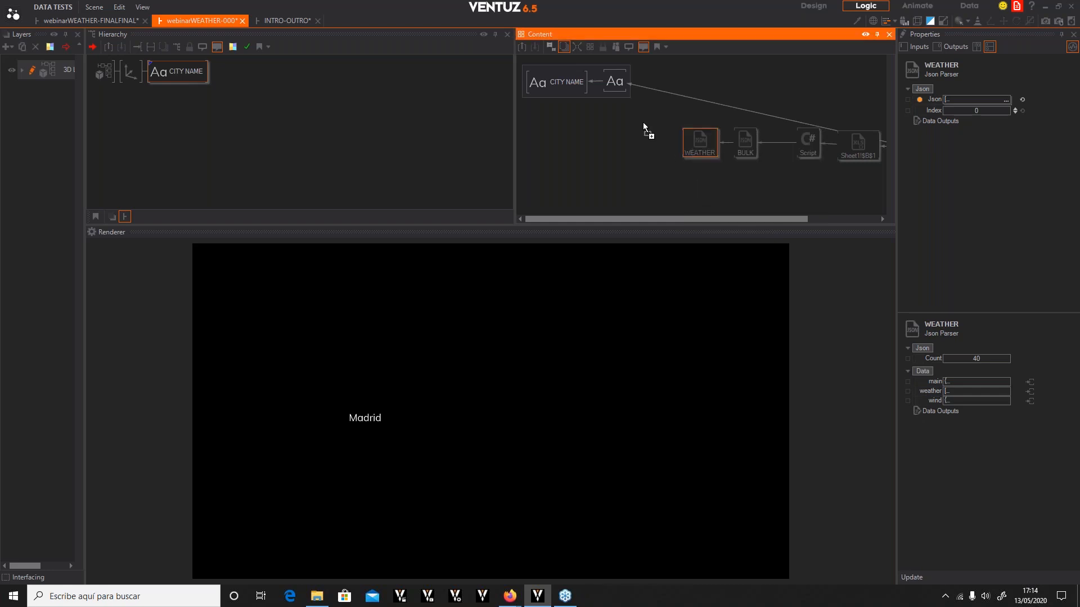
click(643, 136)
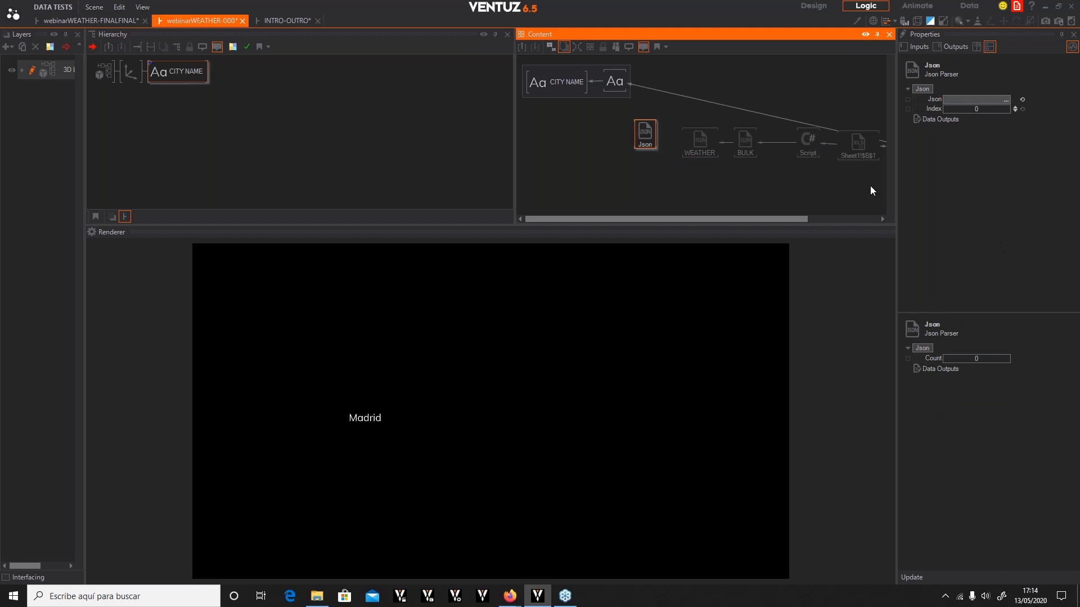
Rename the new parser temp and link its Json input to WEATHER's main output
click(934, 100)
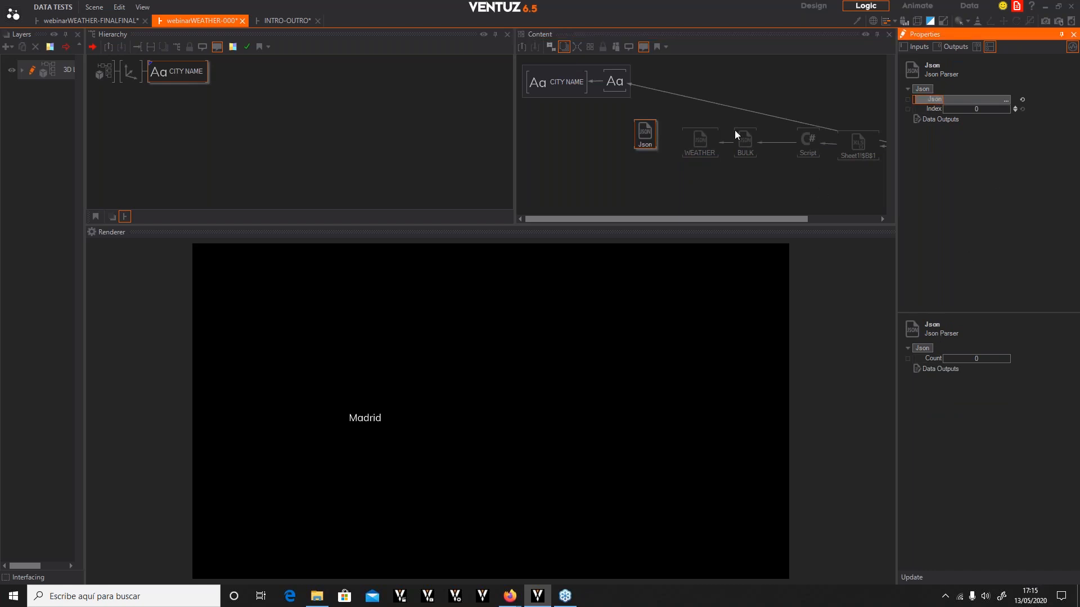
click(644, 145)
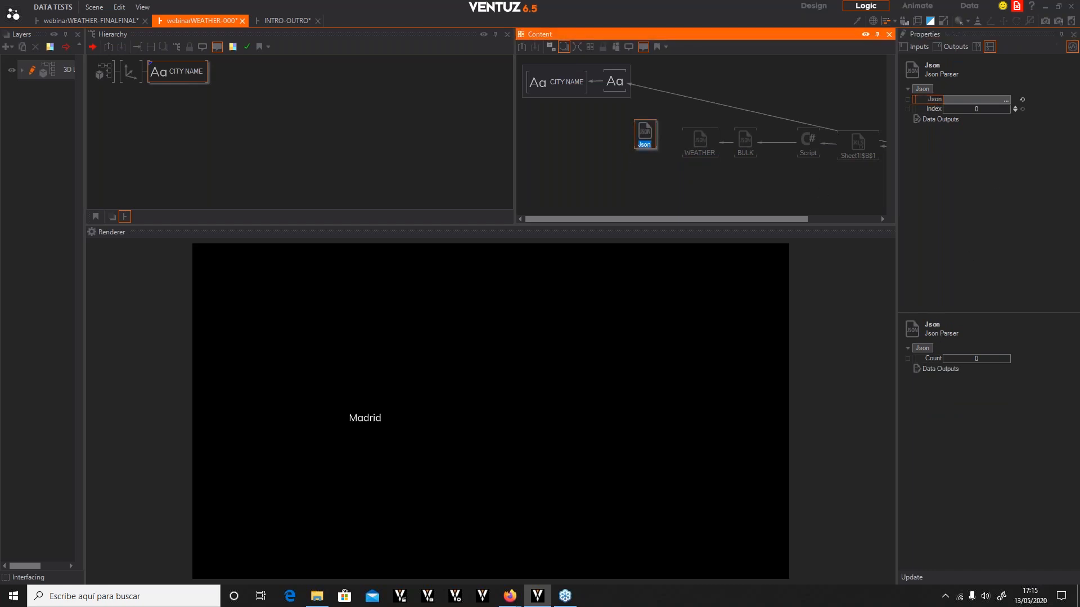
text(temp)
click(633, 124)
click(653, 133)
drag(933, 99, 712, 144)
click(735, 163)
mouse_move(644, 138)
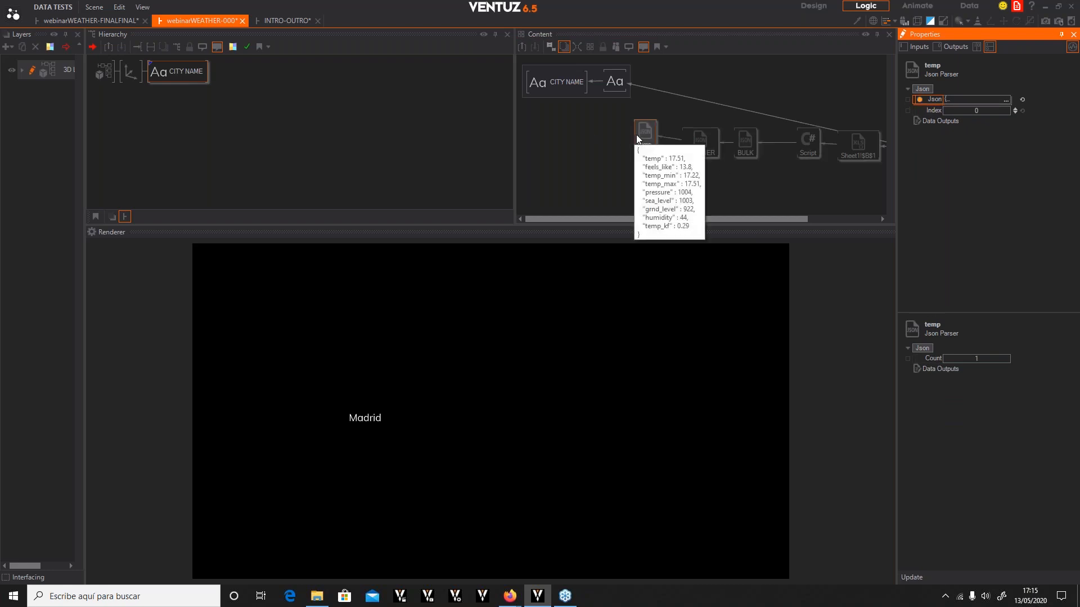
drag(644, 134, 641, 134)
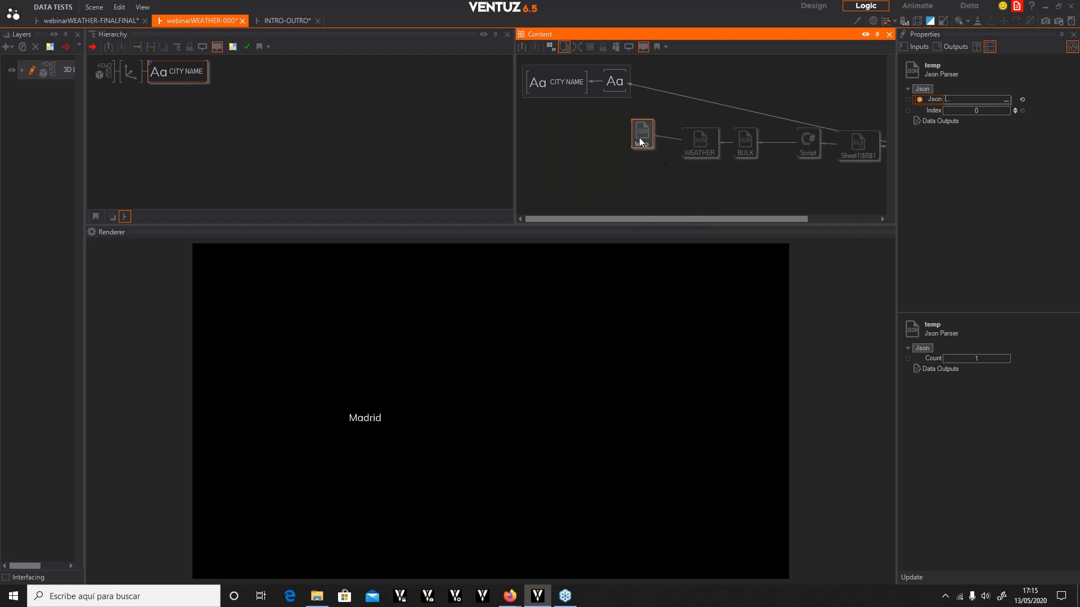
mouse_move(644, 150)
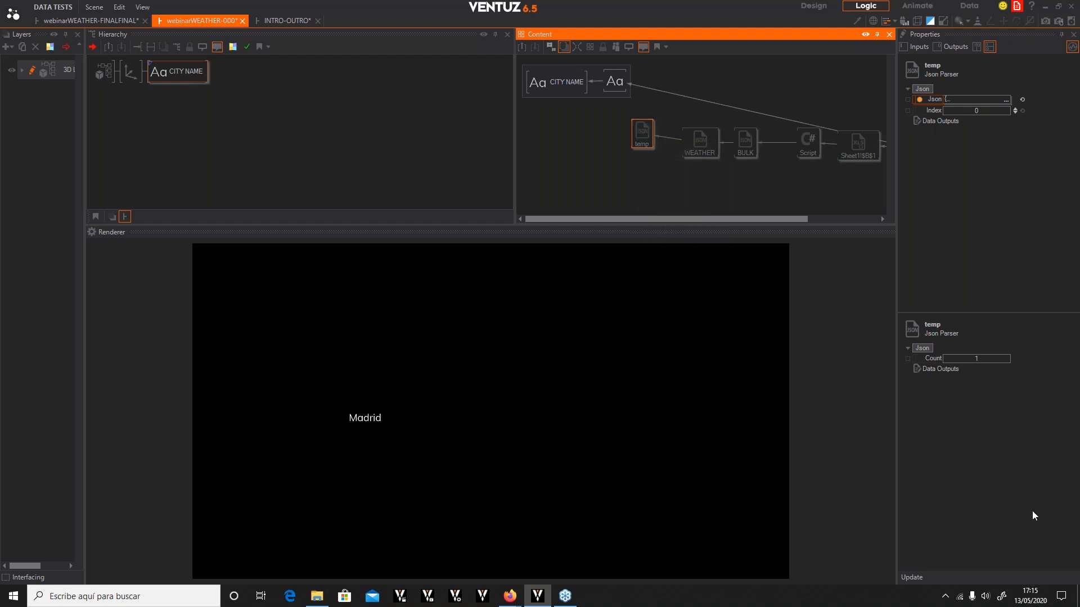
Update the temp parser's outputs and delete all of them except temp, temp_max and temp_min
click(902, 580)
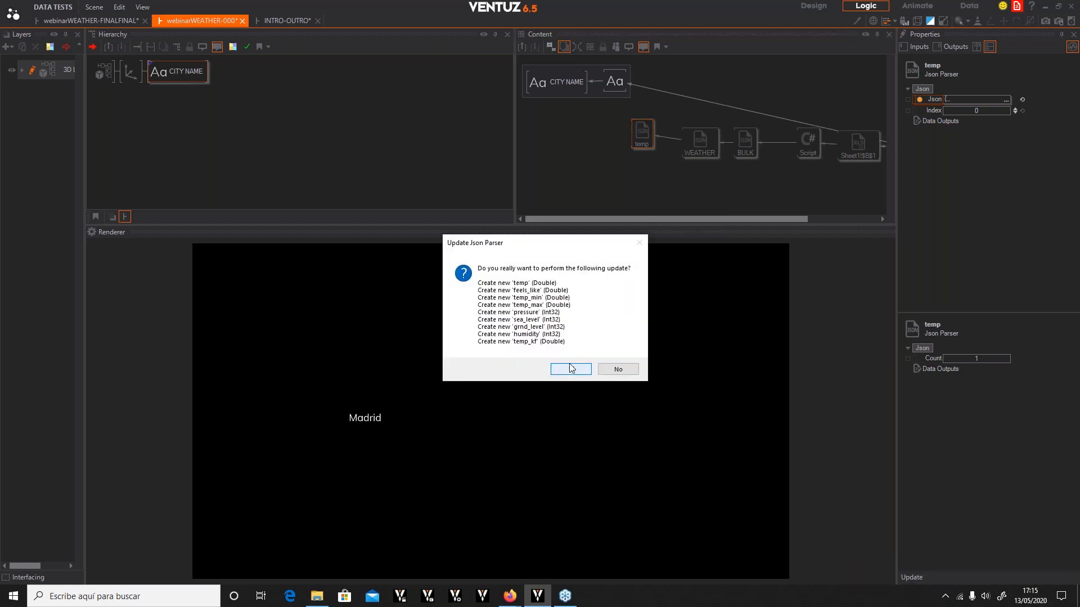
click(569, 369)
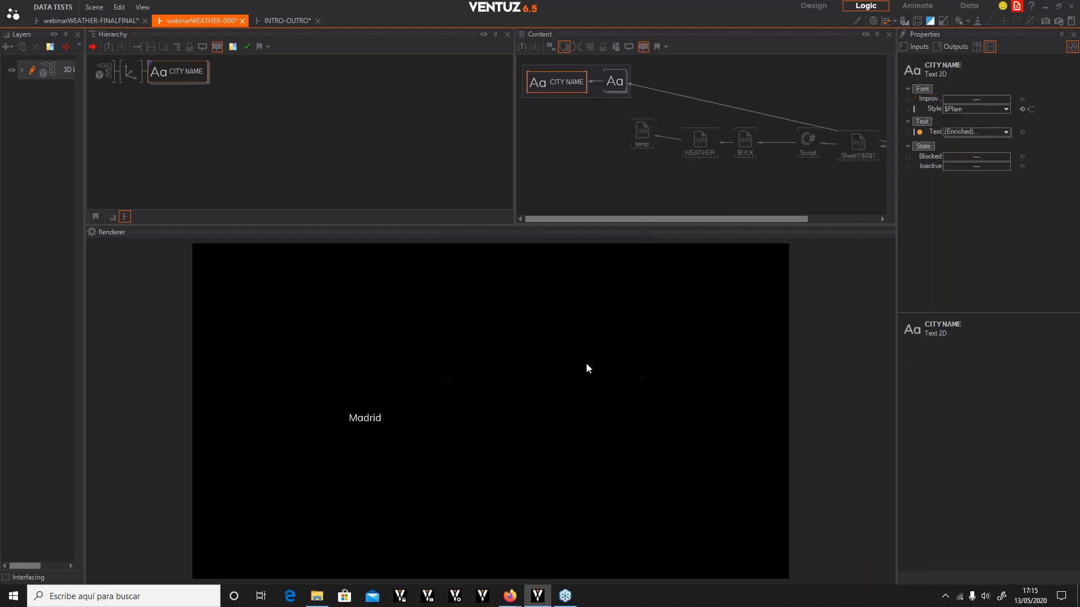
click(642, 133)
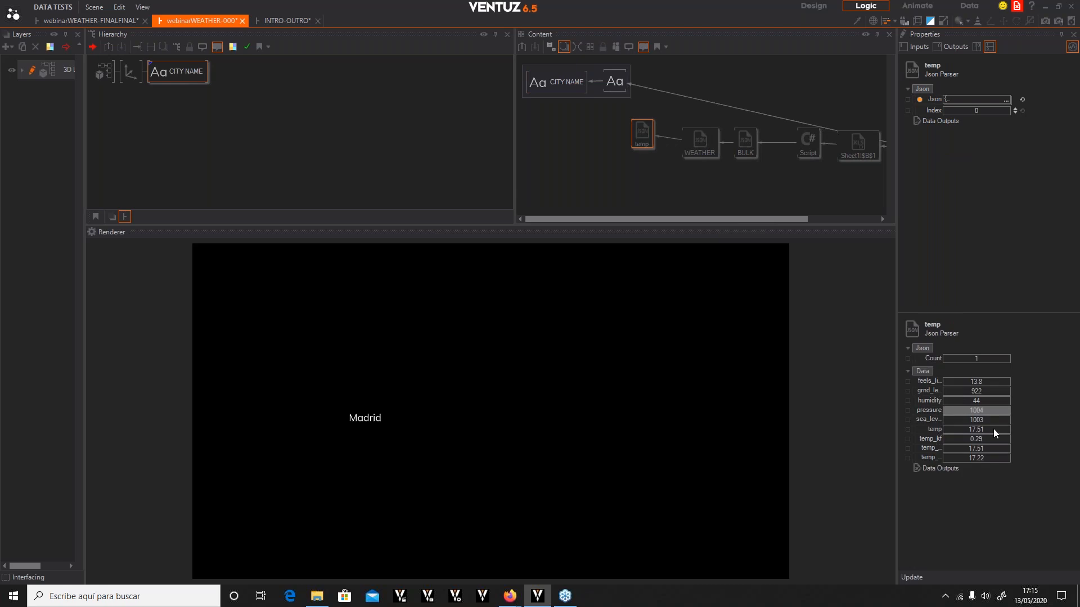
click(931, 392)
click(931, 410)
click(931, 419)
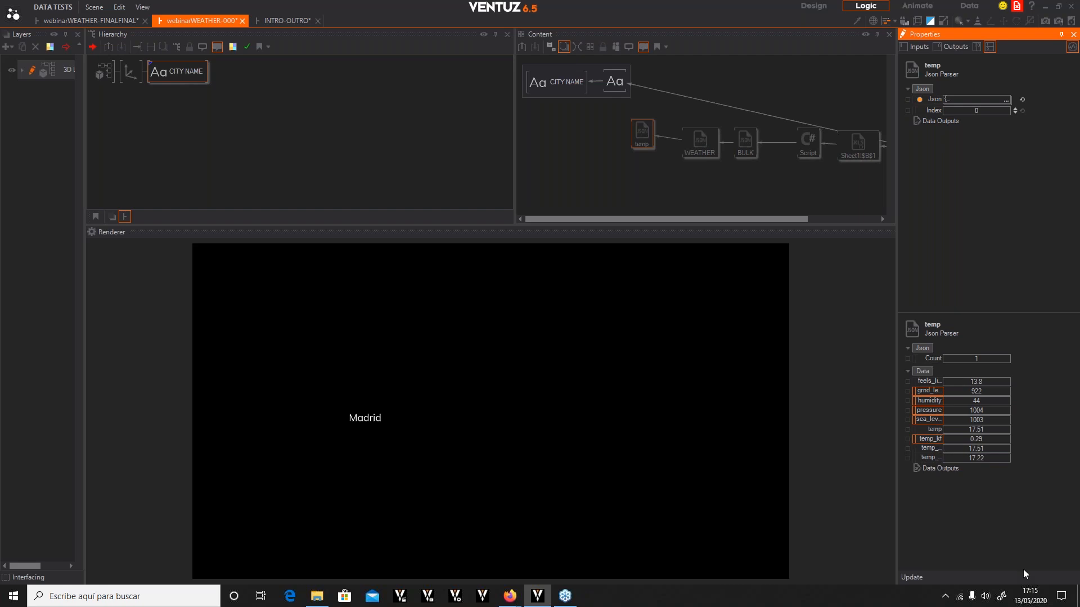
key(Delete)
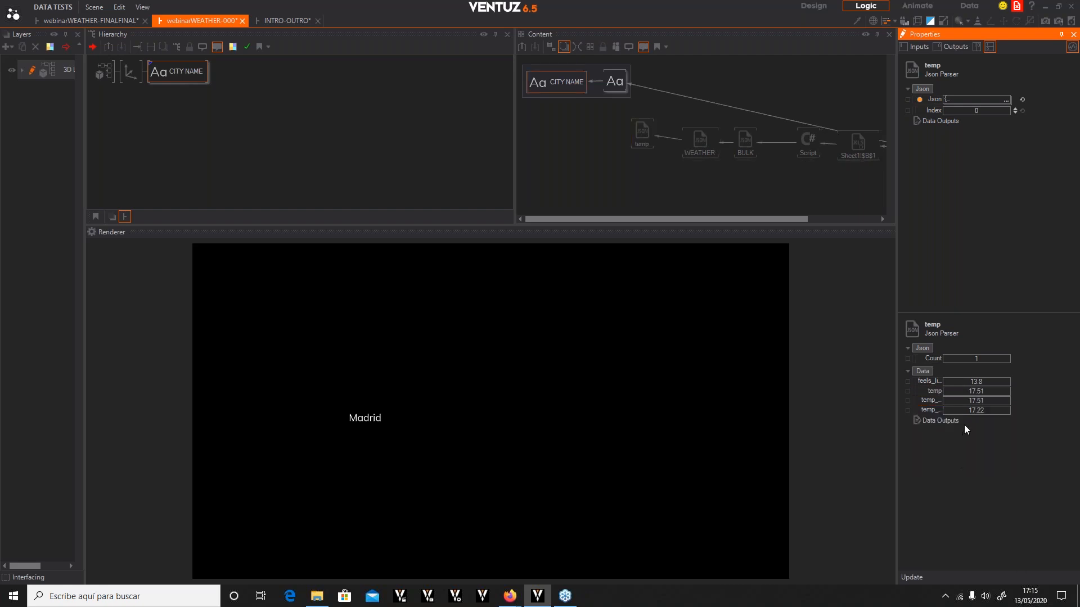
click(930, 380)
key(Delete)
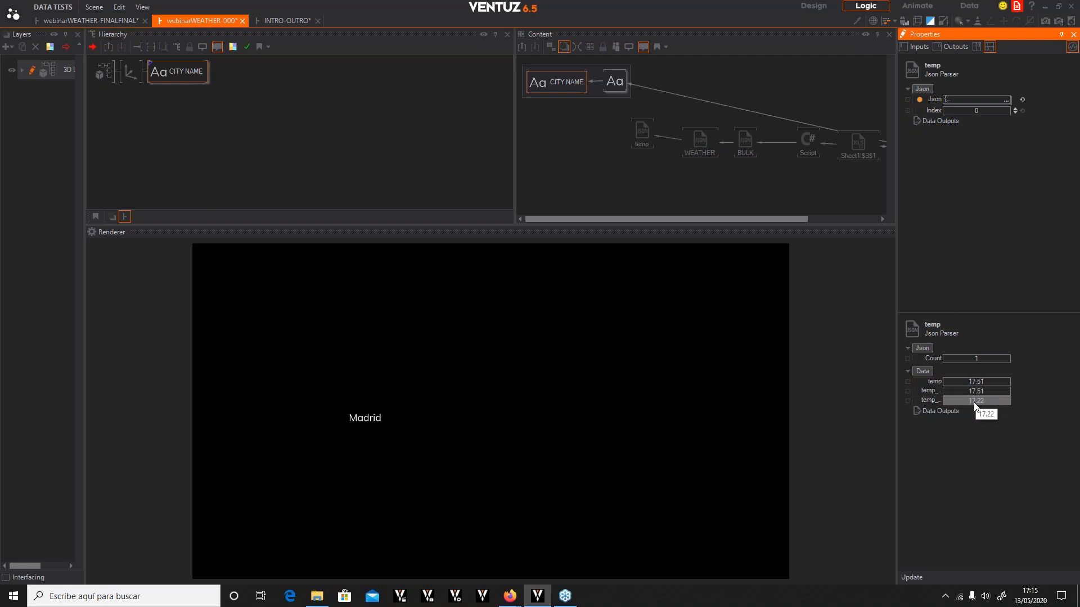
click(601, 177)
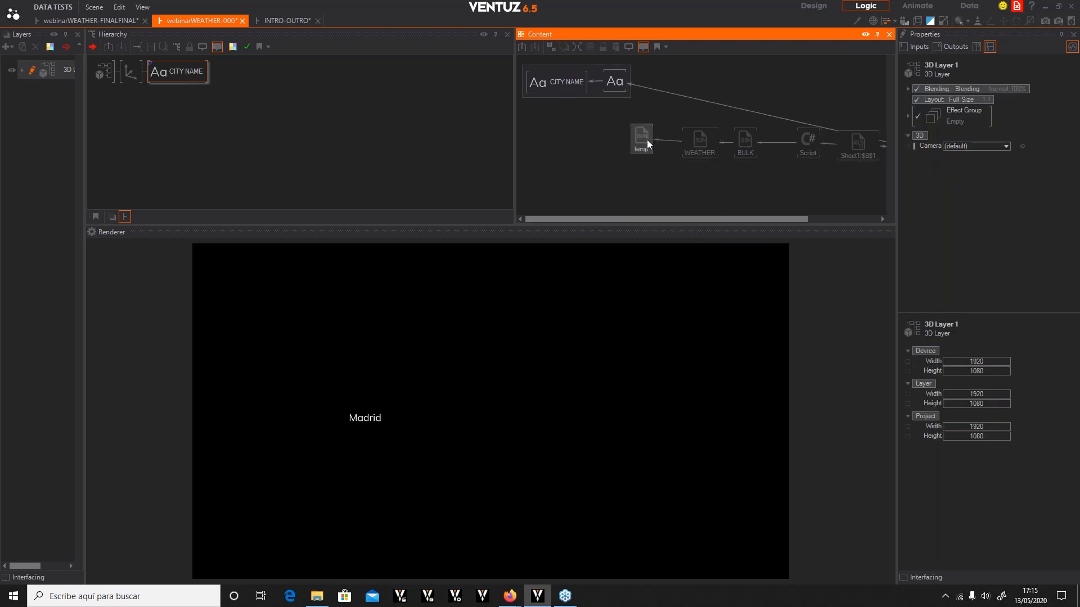
click(643, 141)
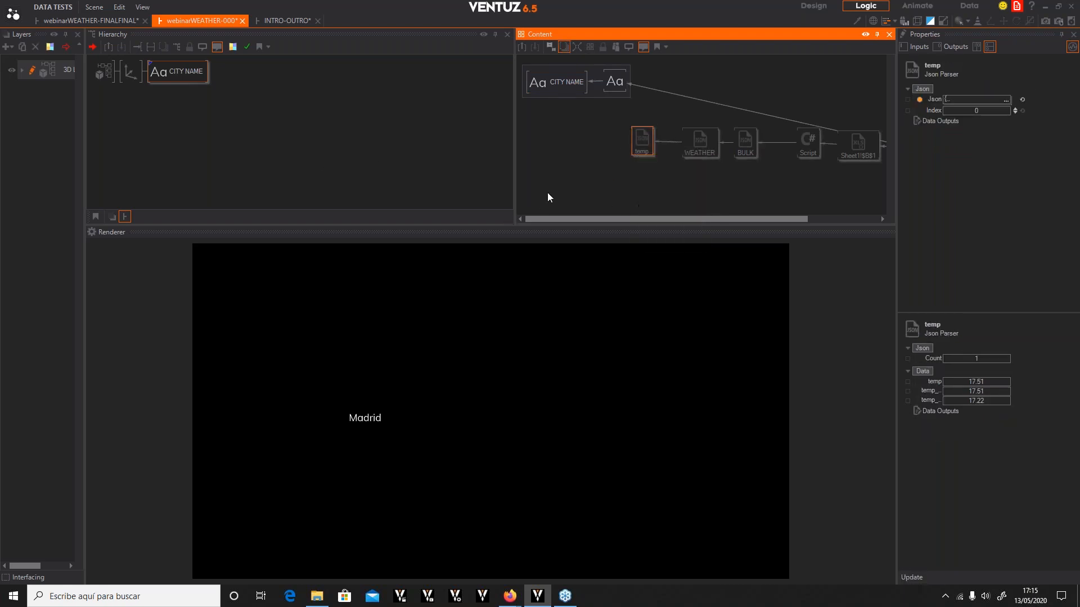
click(643, 88)
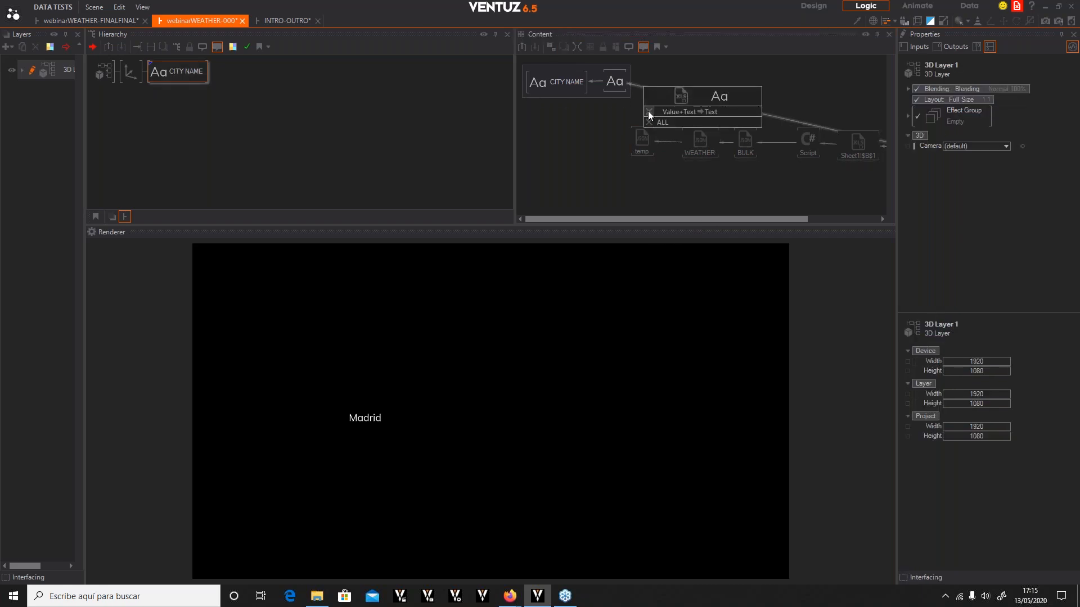
click(648, 110)
Group all seven data nodes into a content container named WEATHER DATA
scroll(700, 133, down, 3)
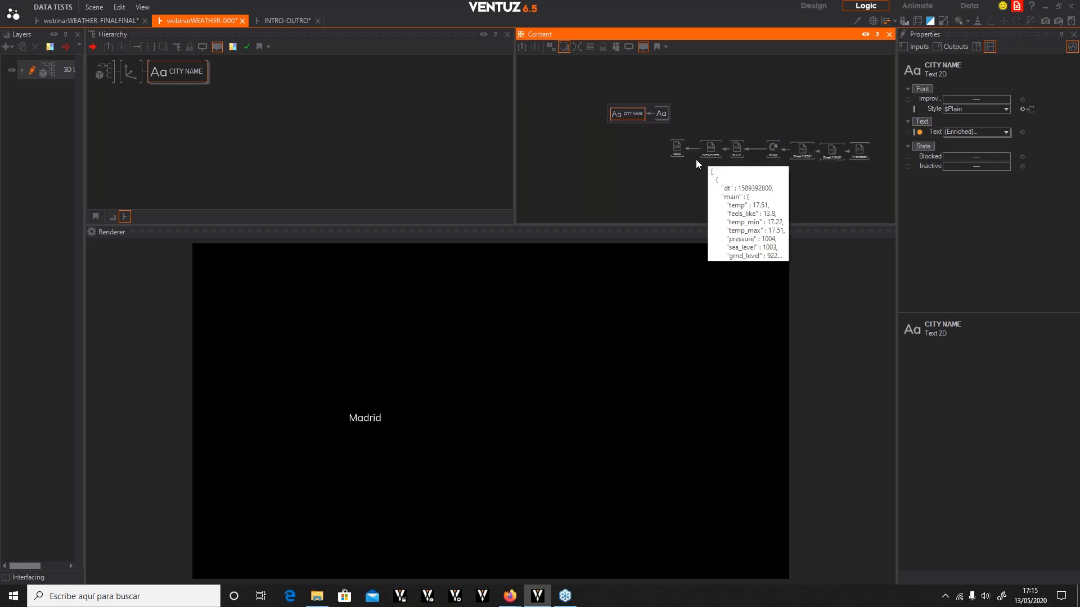
drag(653, 136, 890, 184)
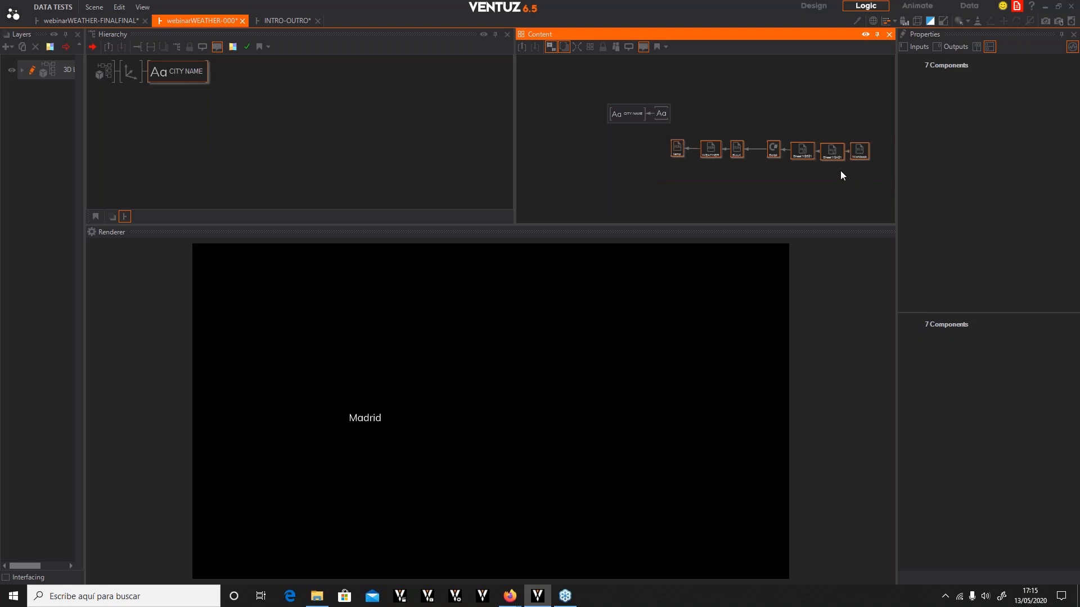
click(592, 46)
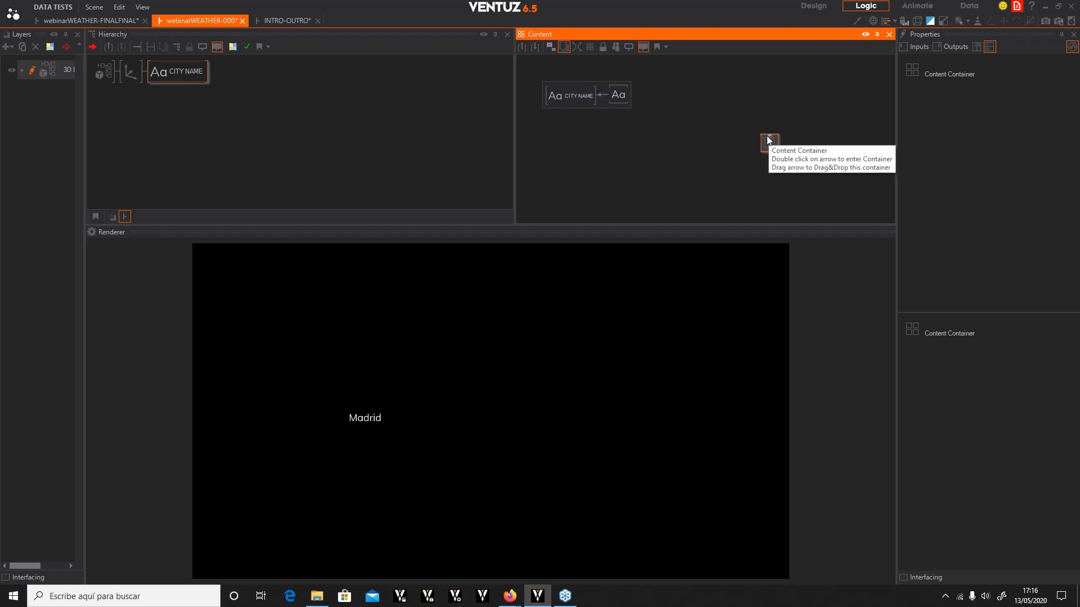
text(.)
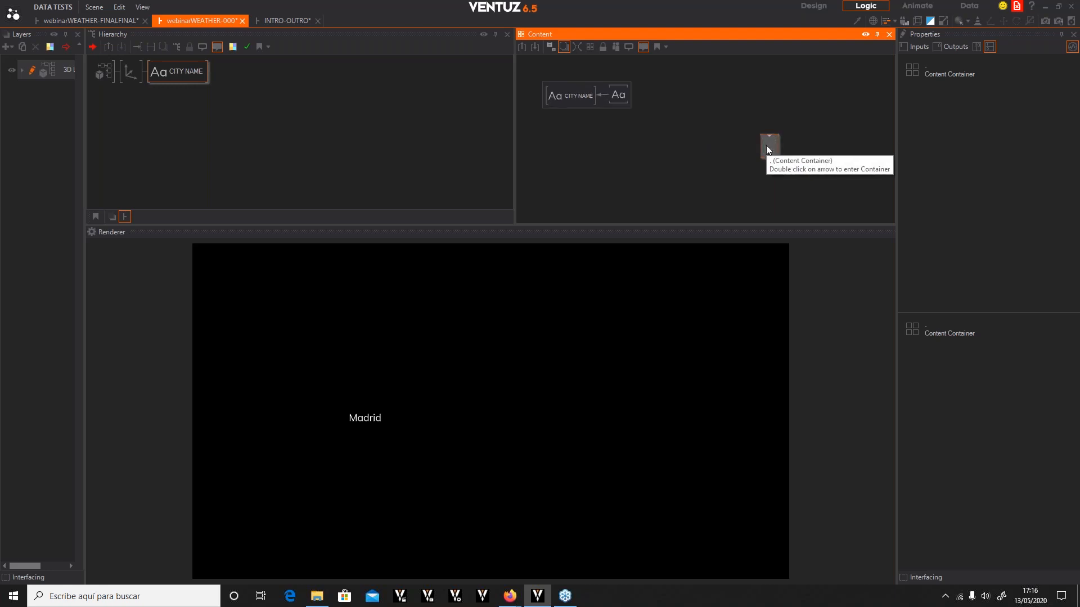
text(WEATHER DATA)
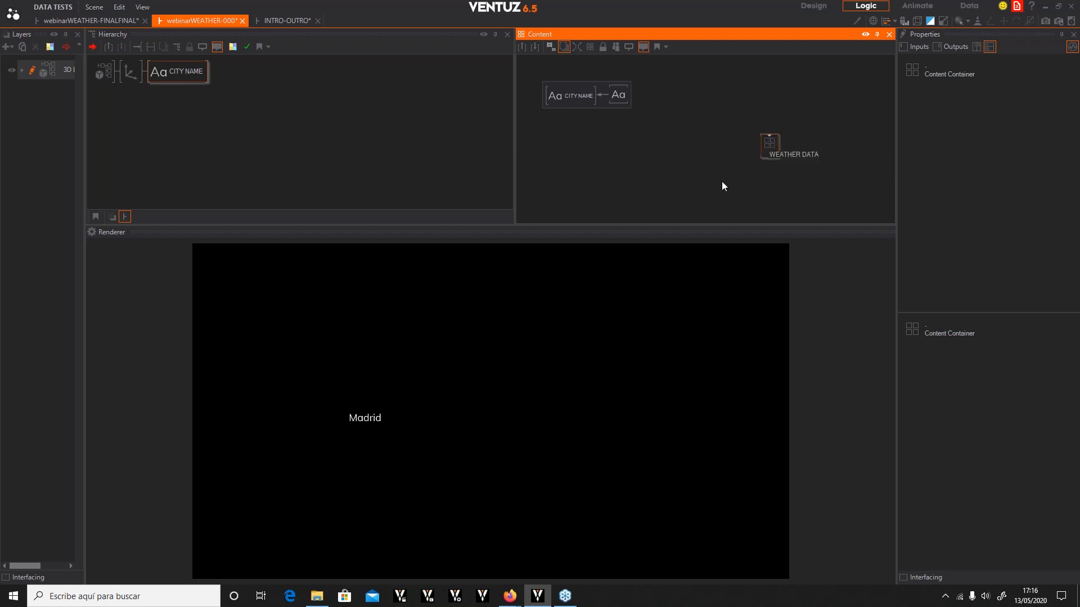
click(721, 181)
Enter the WEATHER DATA container and expose the temp parser's temp and temp_min outputs
scroll(772, 137, up, 1)
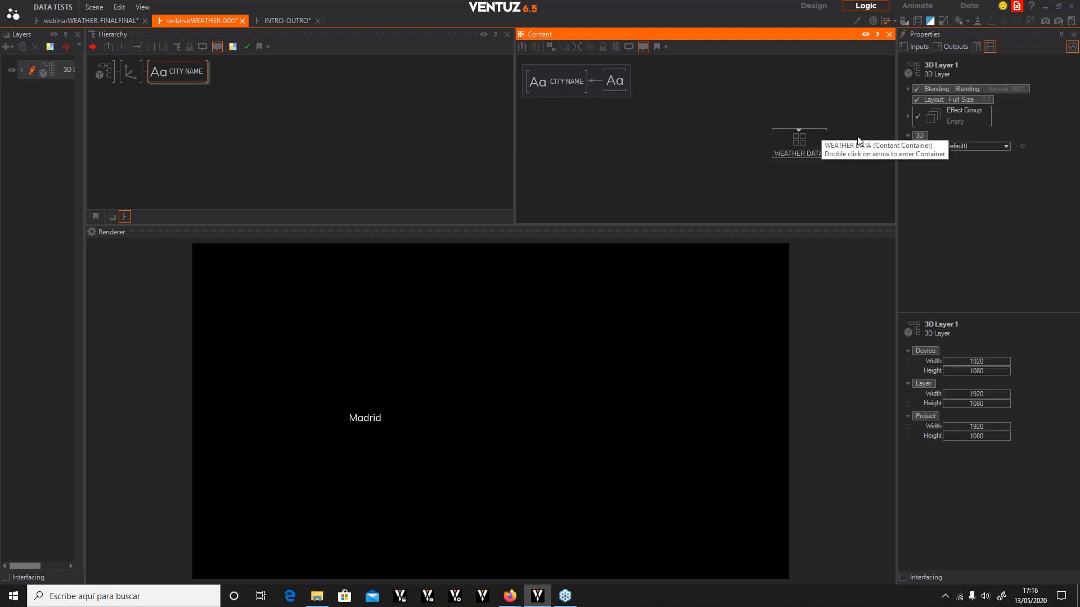
click(789, 141)
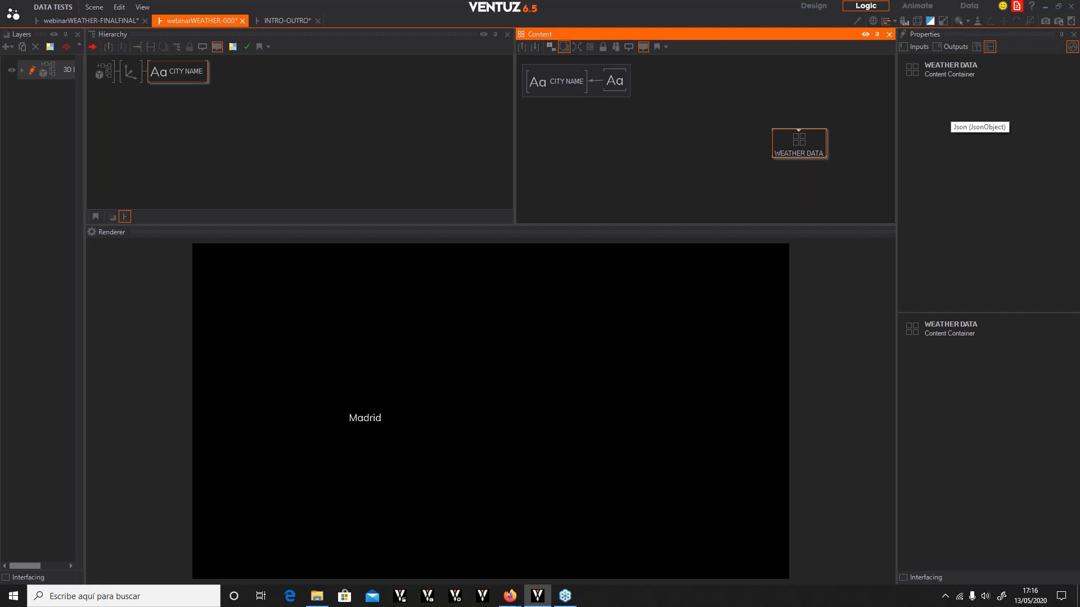
double_click(797, 134)
click(555, 141)
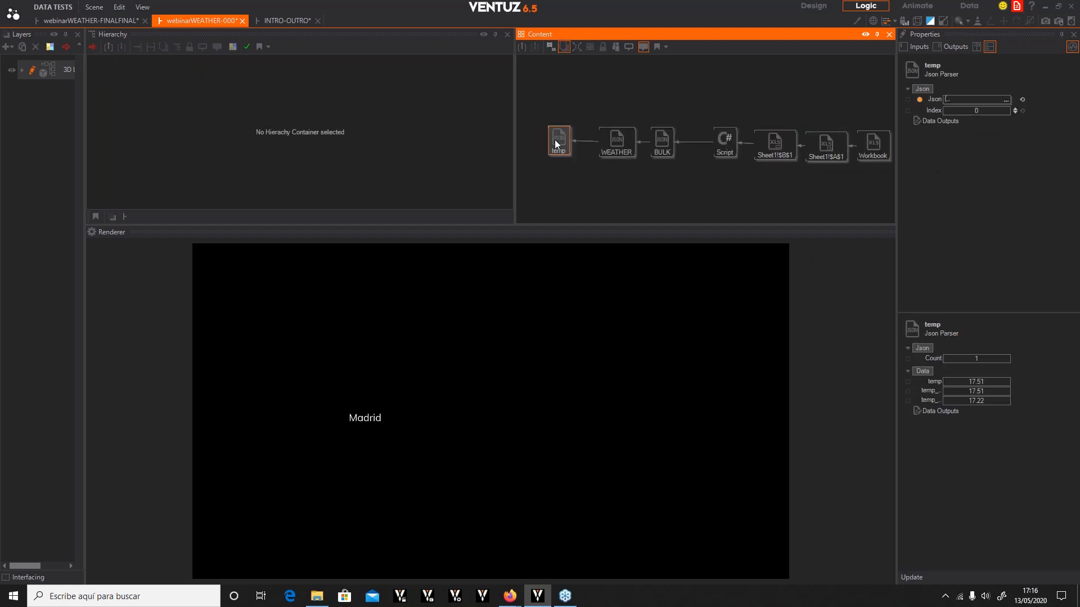
click(907, 383)
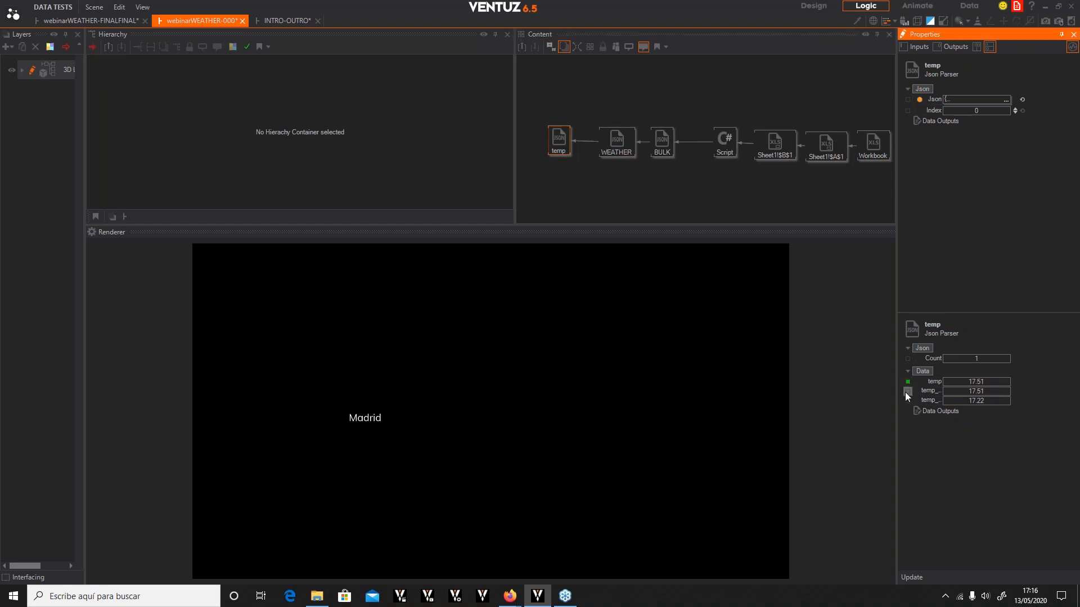
click(907, 400)
Expose the Text output of the Sheet1!$A$1 Excel cell node inside the container
scroll(811, 151, down, 1)
click(811, 150)
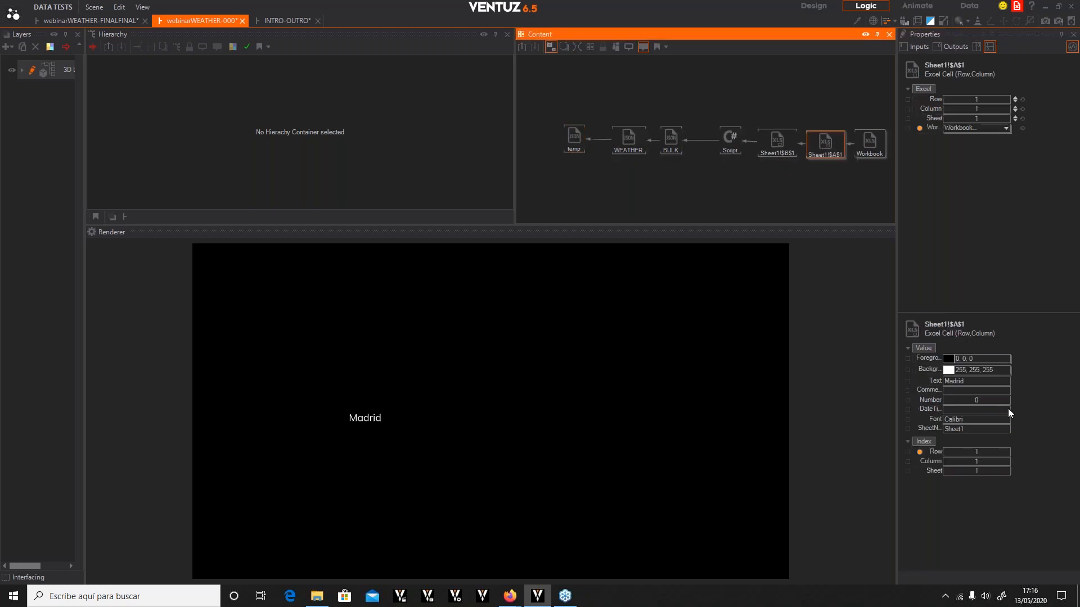
click(907, 381)
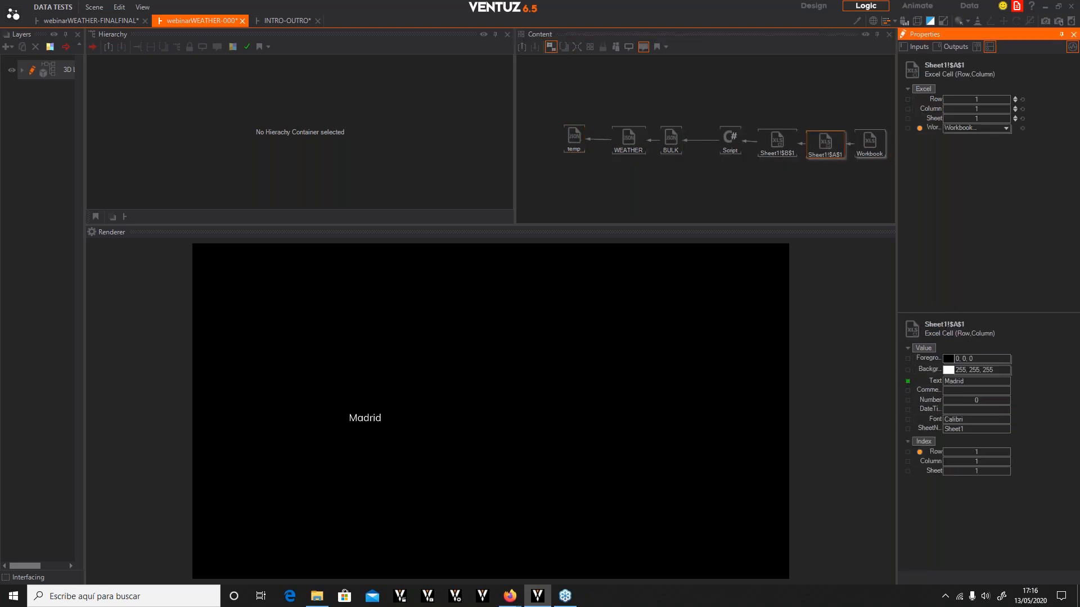
Leave the container and duplicate the CITY NAME axis-and-text group to make five text layers
click(522, 47)
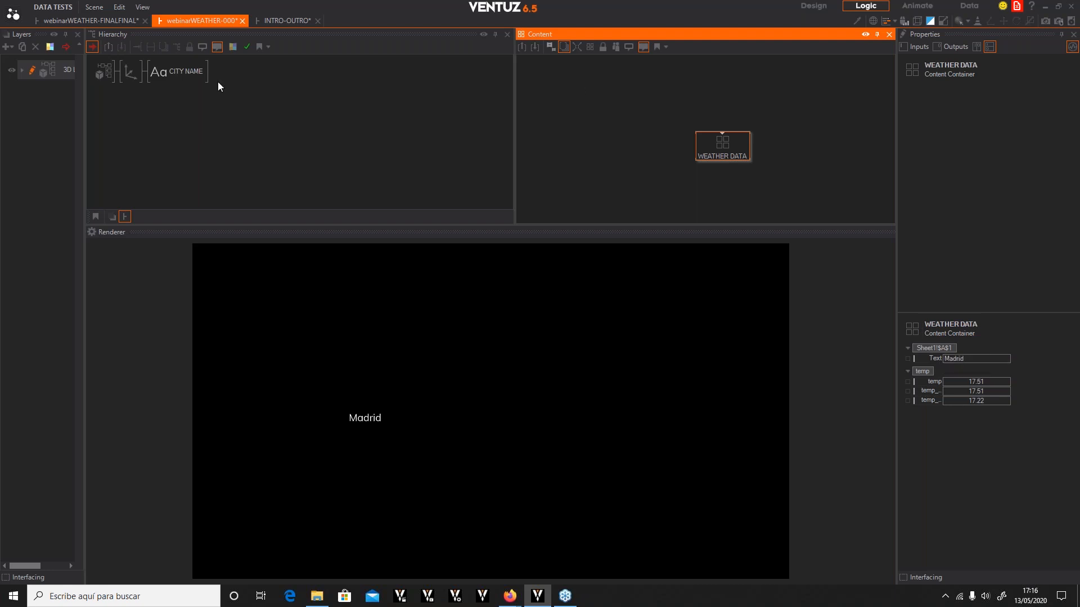
click(167, 71)
click(126, 69)
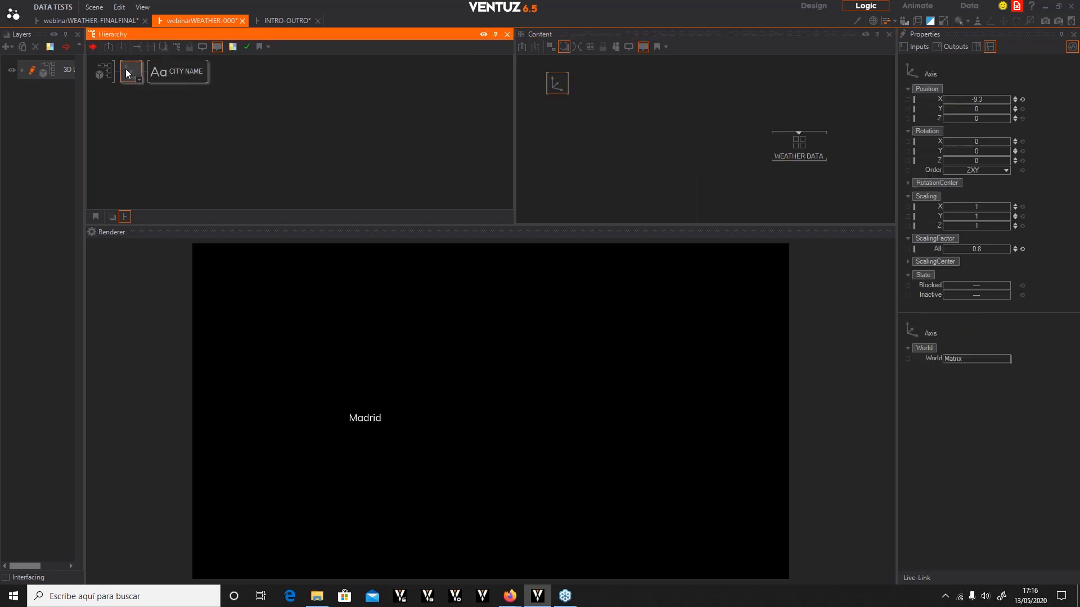
ctrl+drag(126, 71, 128, 133)
click(129, 95)
click(126, 149)
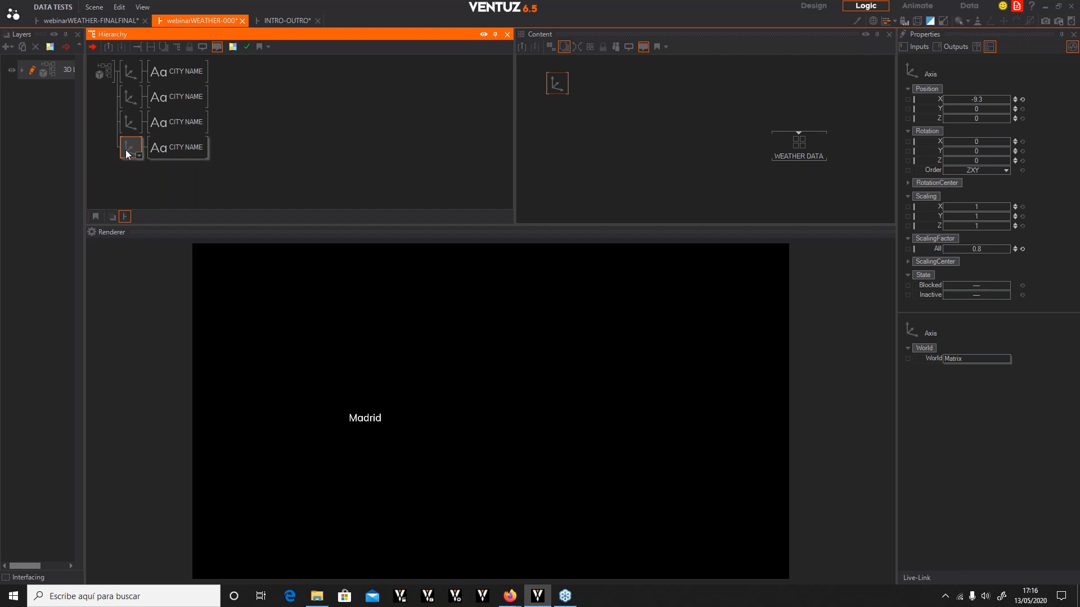
ctrl+drag(126, 150, 131, 159)
Rename the second and third duplicated text nodes TEMPERATURE and MAX MIN
click(177, 72)
click(160, 97)
click(183, 98)
text(TEMPERATURE)
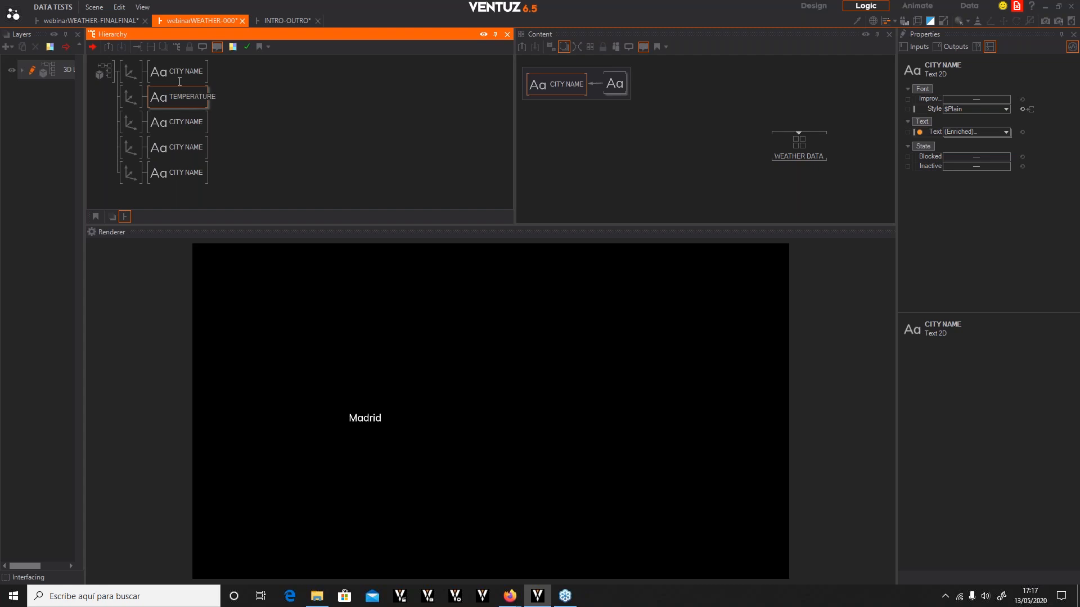
click(183, 124)
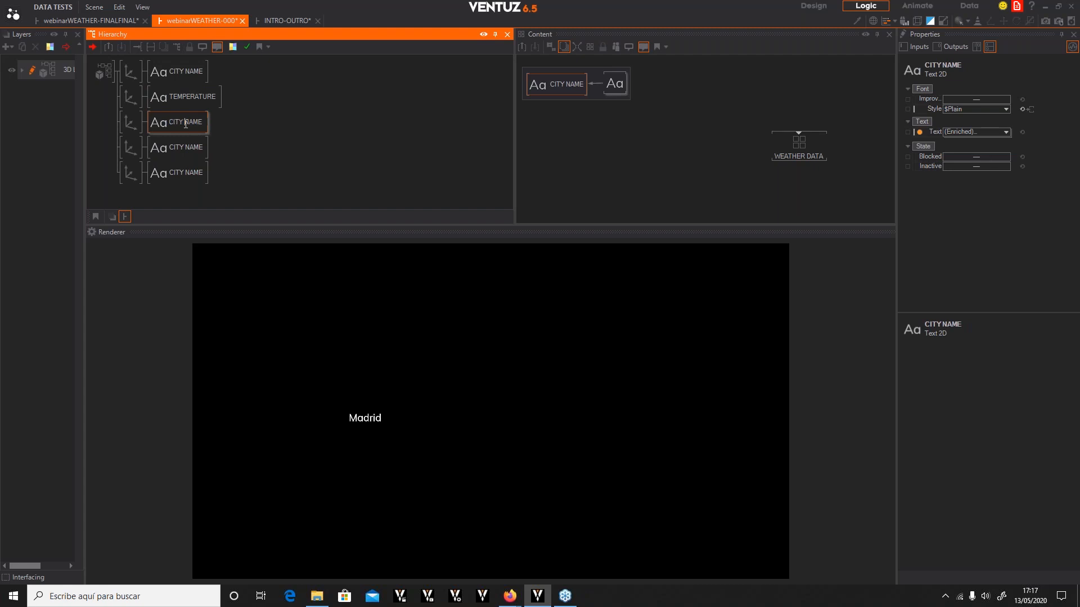
drag(204, 123, 144, 124)
text(MAX MIN)
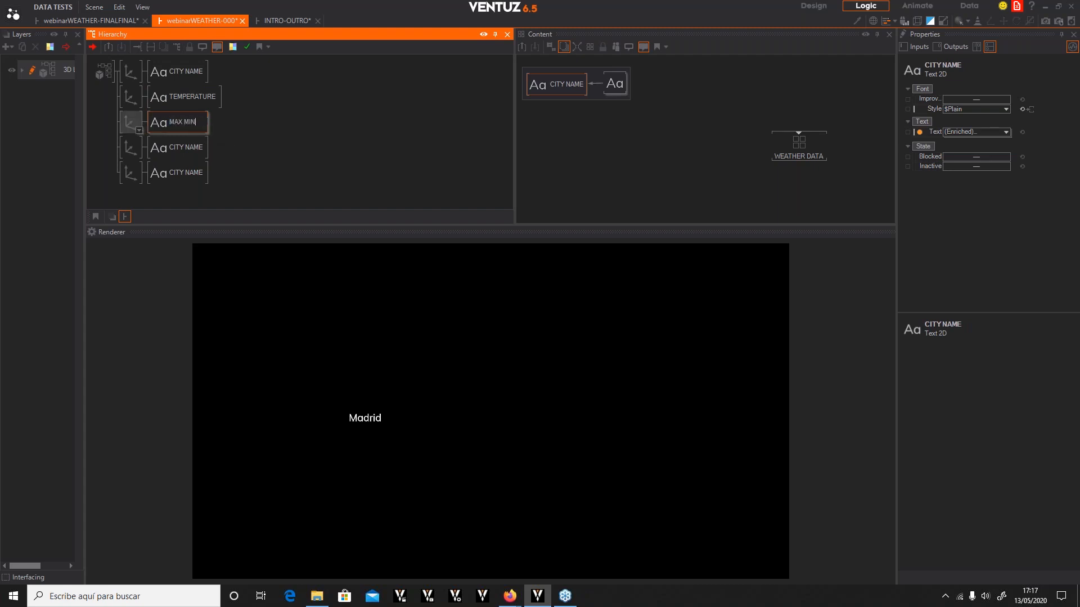
Rename the fourth and fifth text nodes FCAST and WIND SPEED
double_click(181, 145)
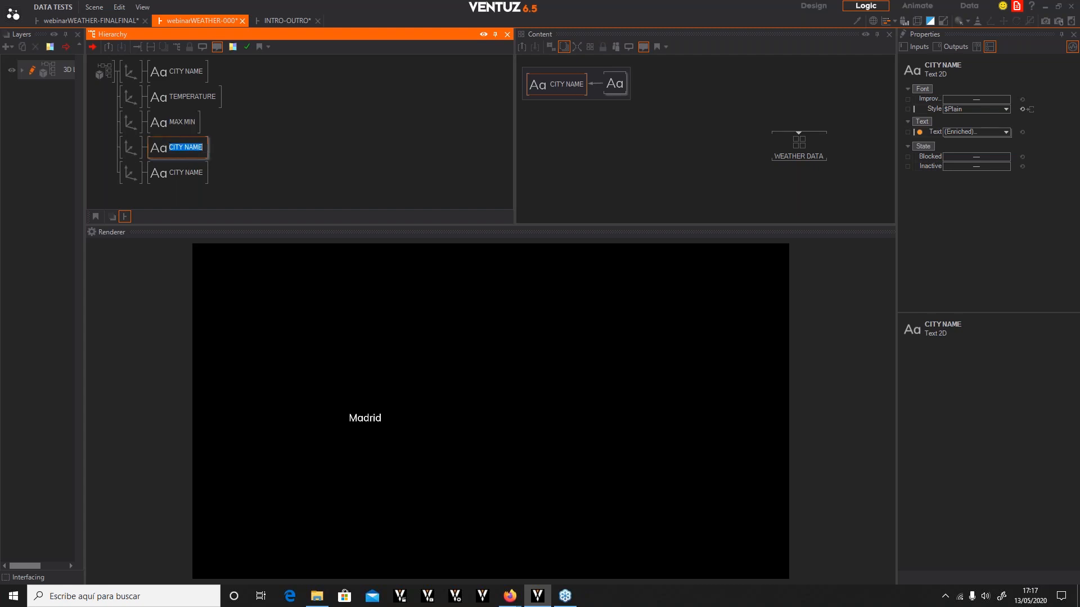
text(FCAST)
double_click(192, 174)
text(WIND SPEED)
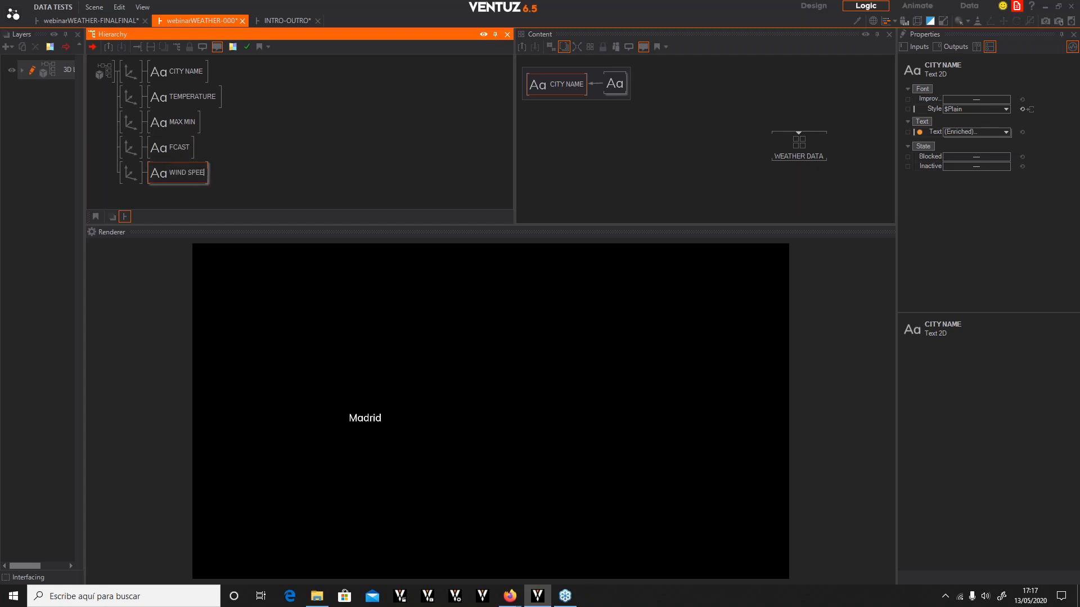
key(Return)
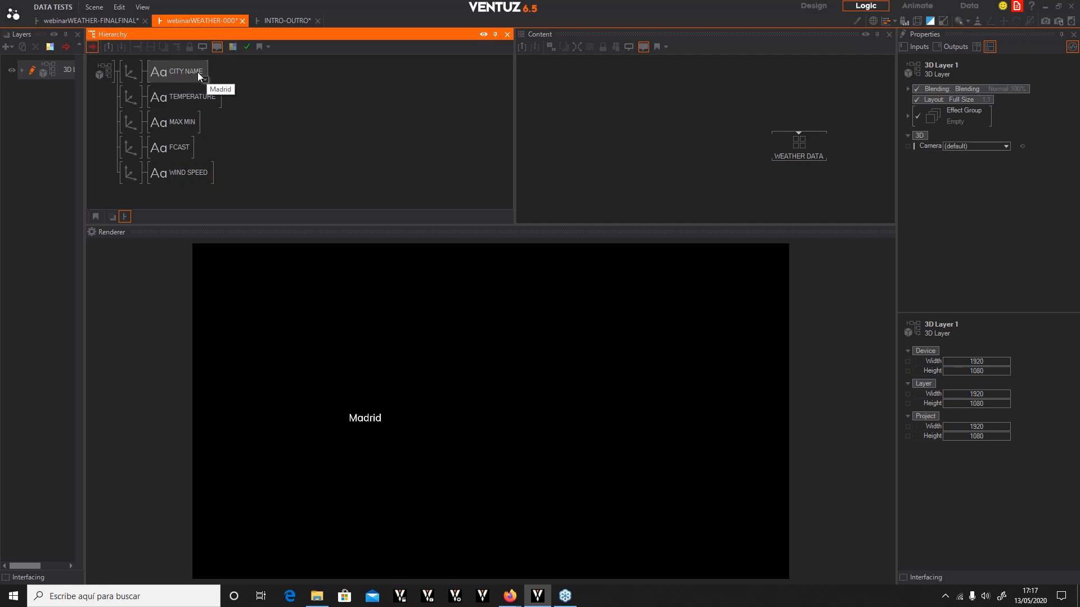
Bind the CITY NAME block text's Text property to the WEATHER DATA container's Sheet1!$A$1 Text output
click(197, 72)
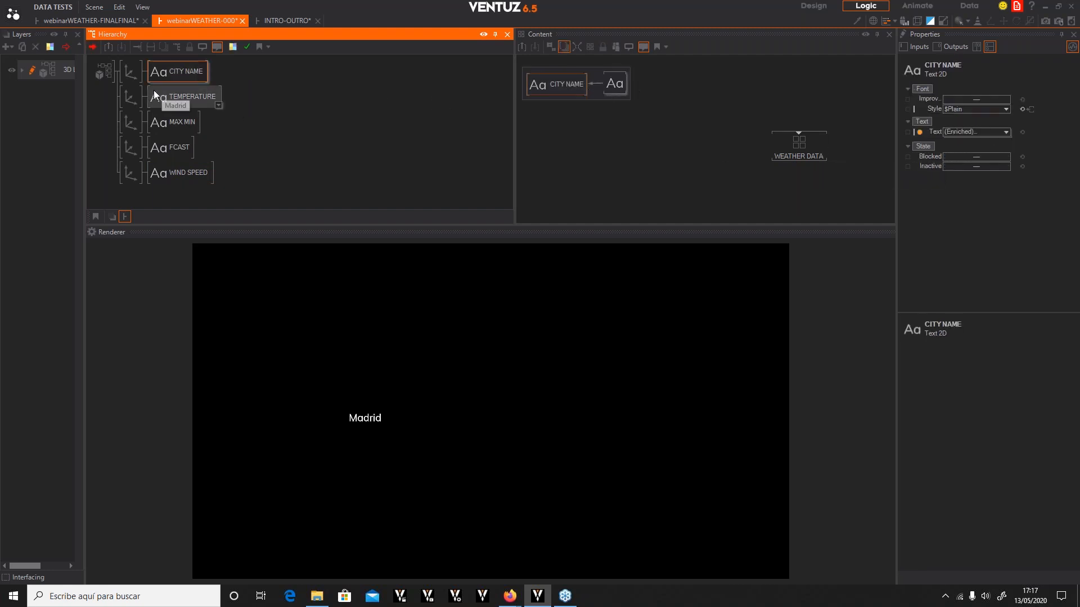
ctrl+click(174, 100)
ctrl+click(181, 119)
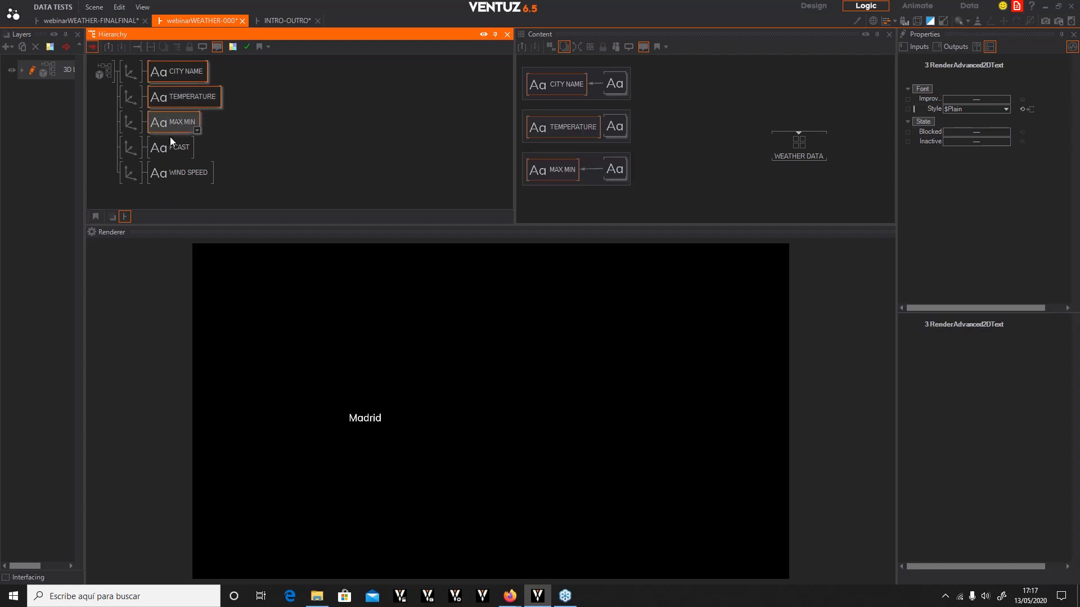
ctrl+click(176, 147)
ctrl+click(175, 171)
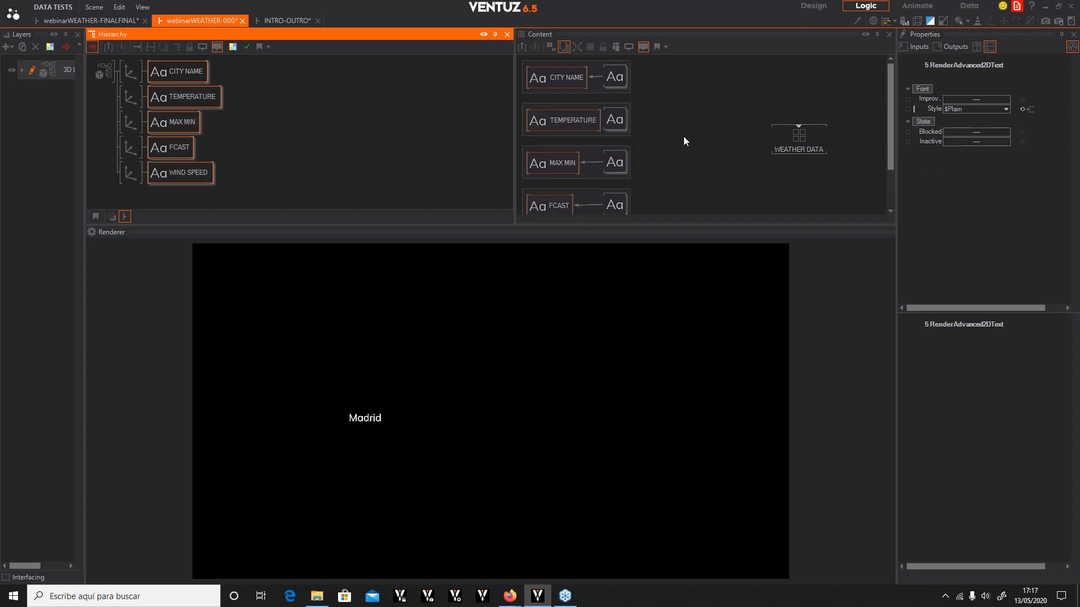
ctrl+scroll(678, 152, down, 4)
ctrl+scroll(697, 164, up, 1)
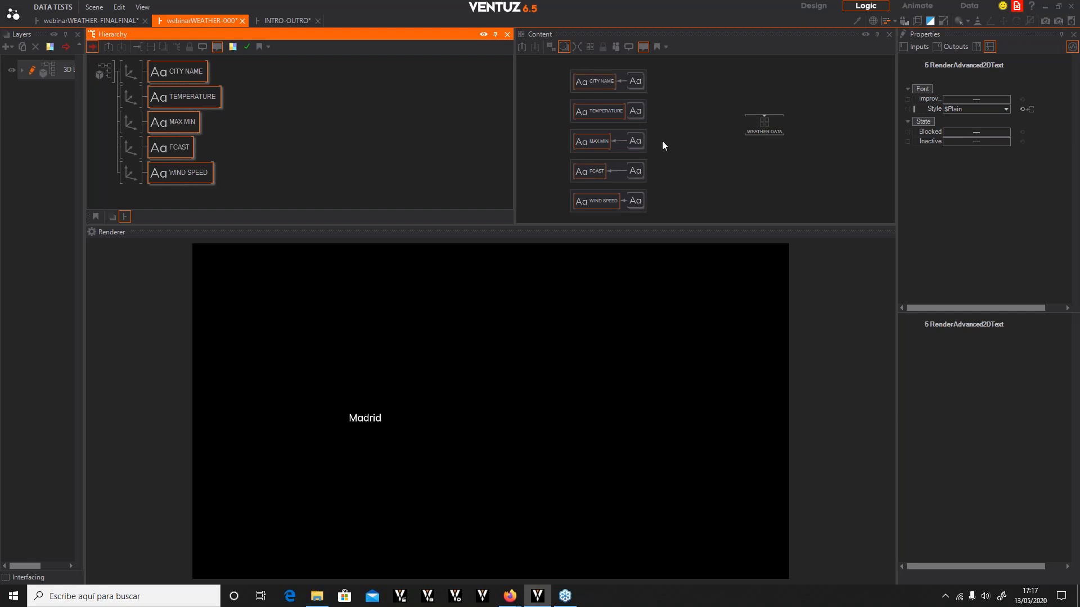
click(764, 127)
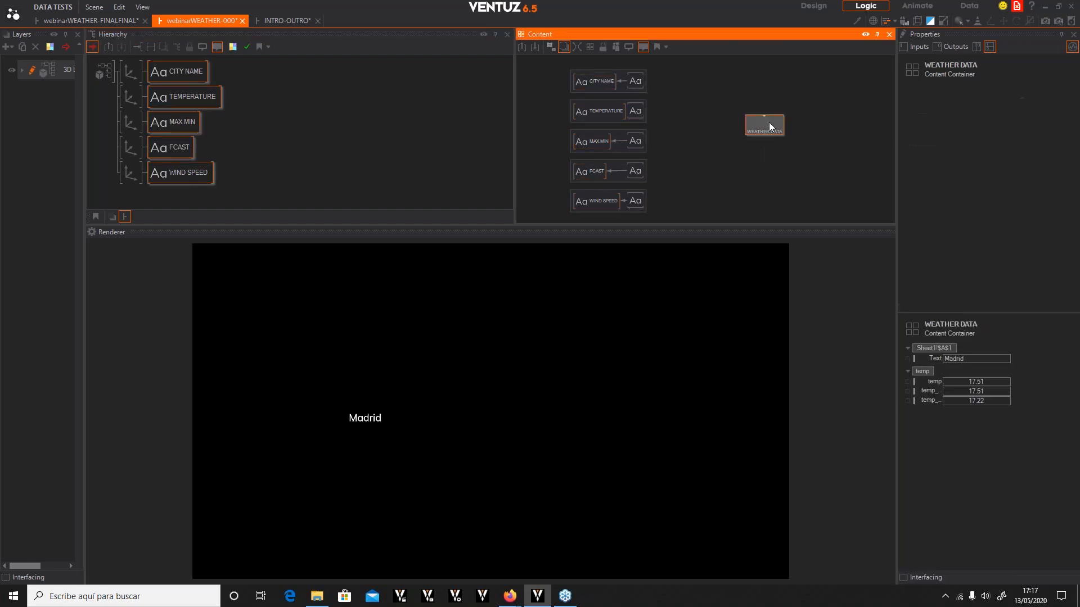
click(636, 82)
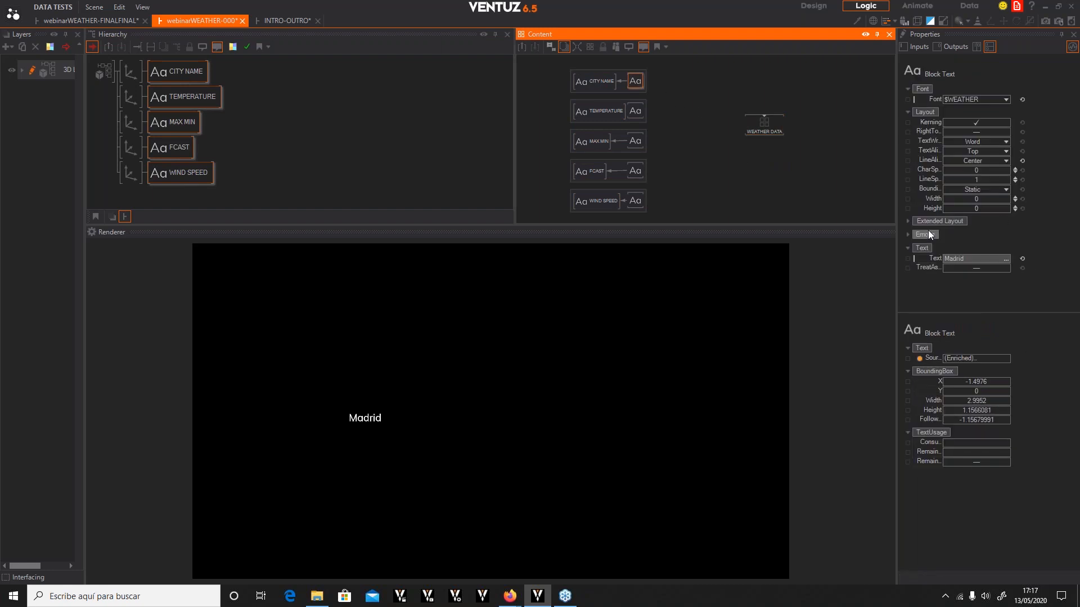
drag(934, 258, 749, 118)
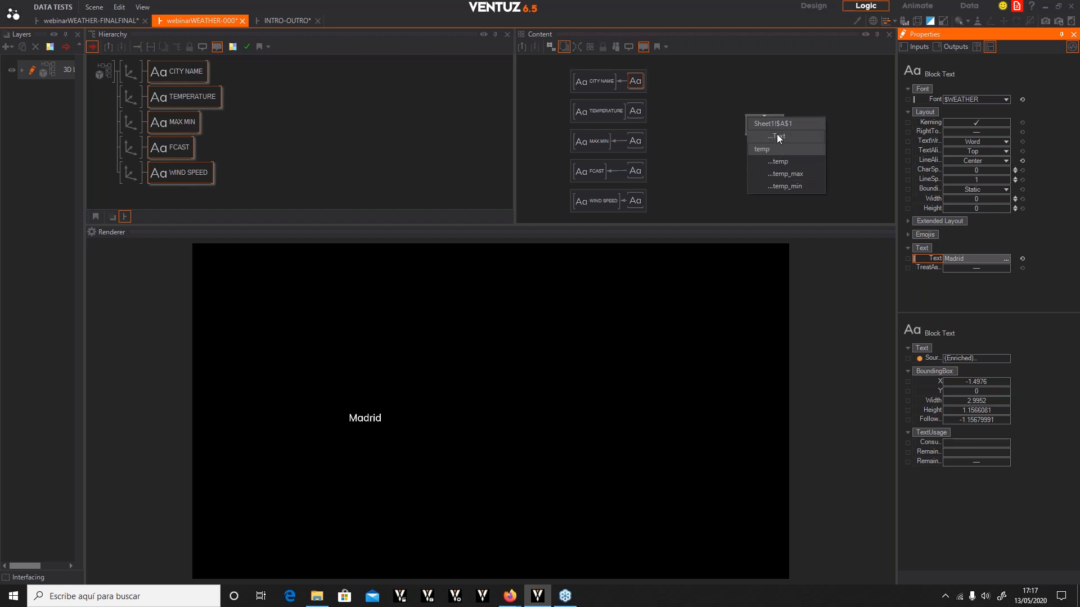
click(778, 134)
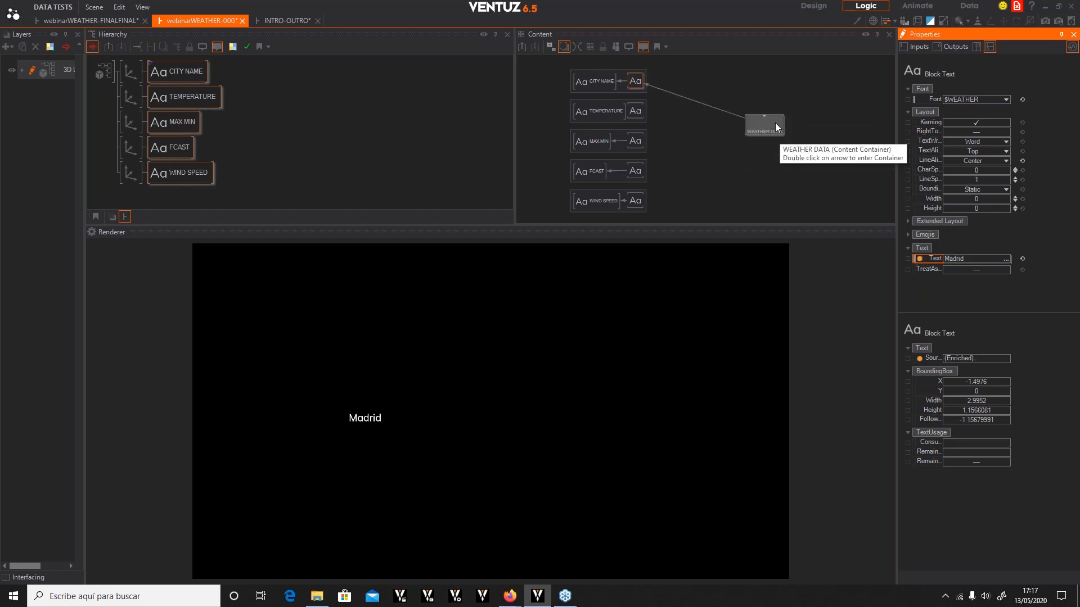
Enter the WEATHER DATA container and set the exposed temp output's name to Temperature and category to TEMPERATURE
click(770, 132)
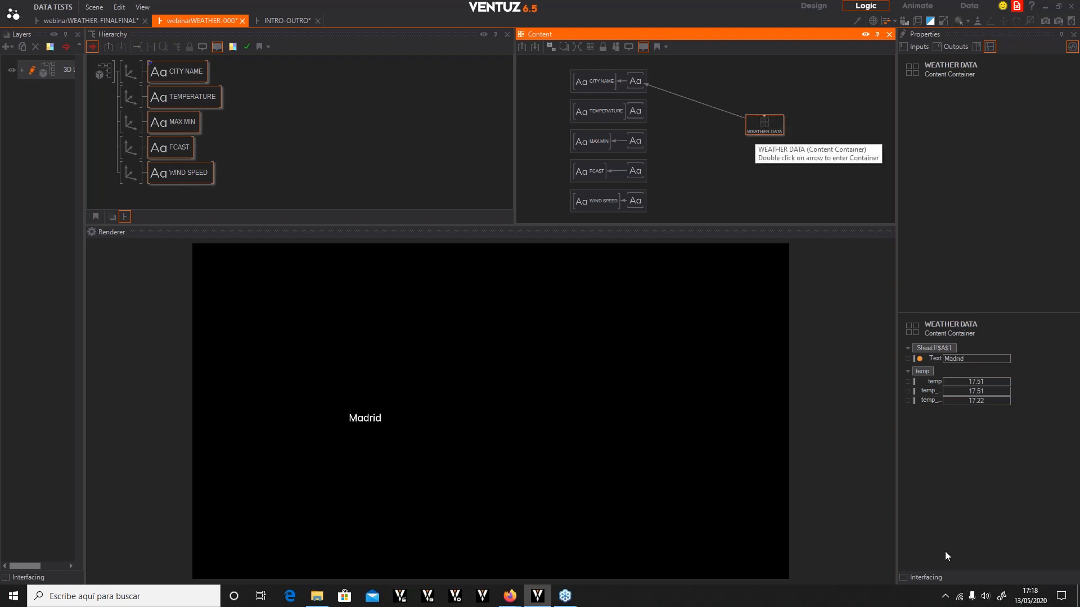
double_click(764, 117)
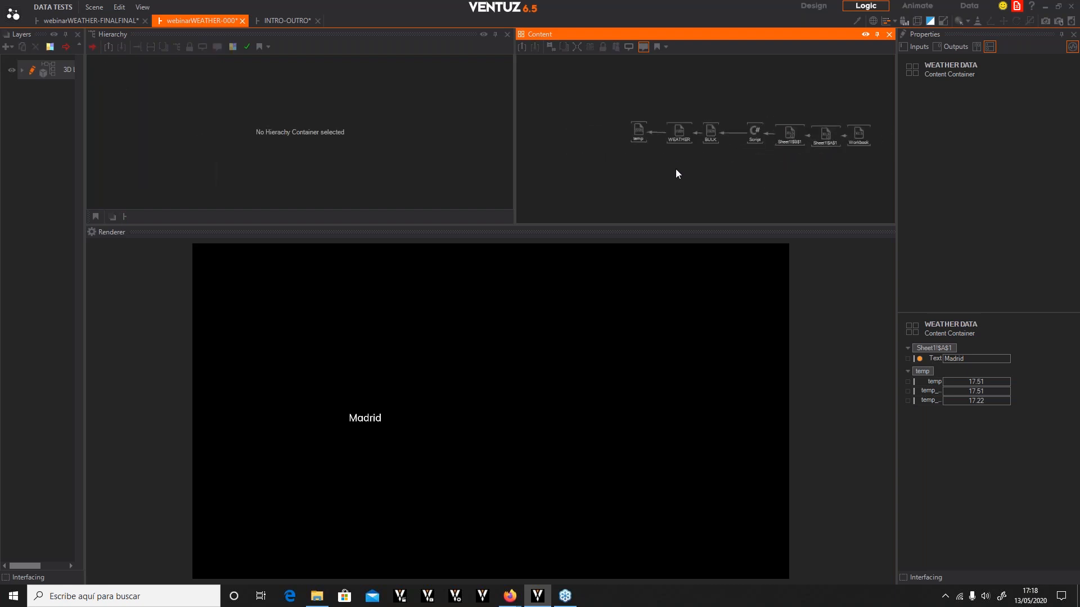
click(638, 132)
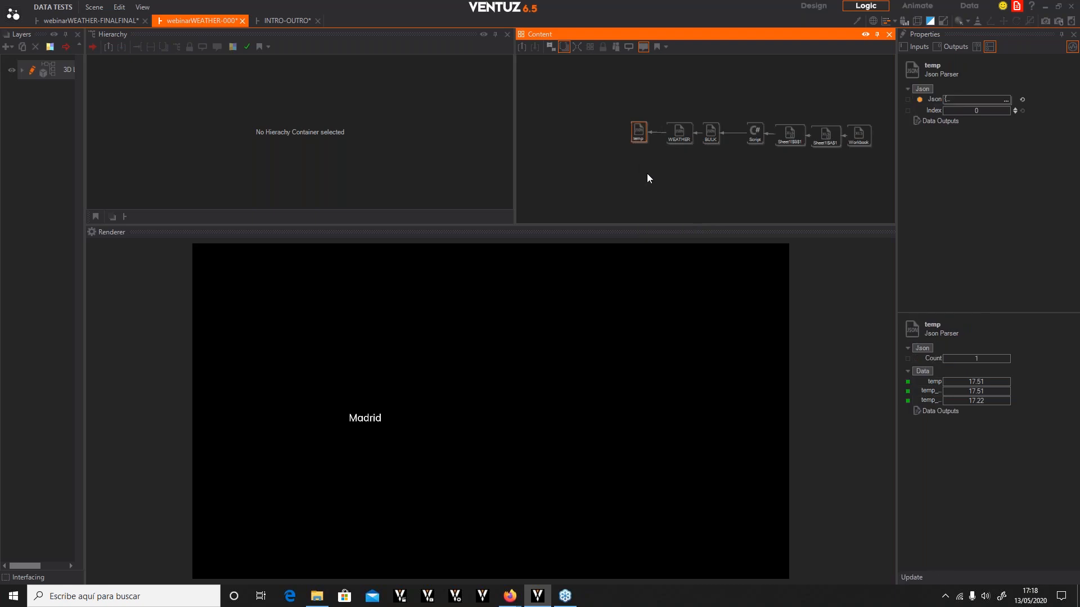
mouse_move(644, 139)
double_click(907, 382)
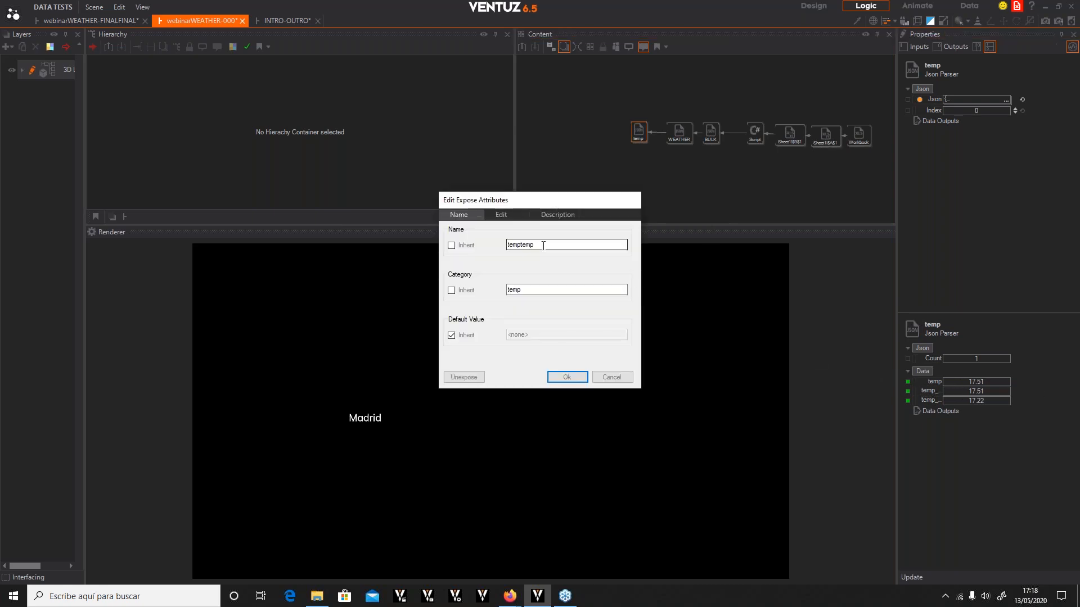
drag(552, 244, 431, 241)
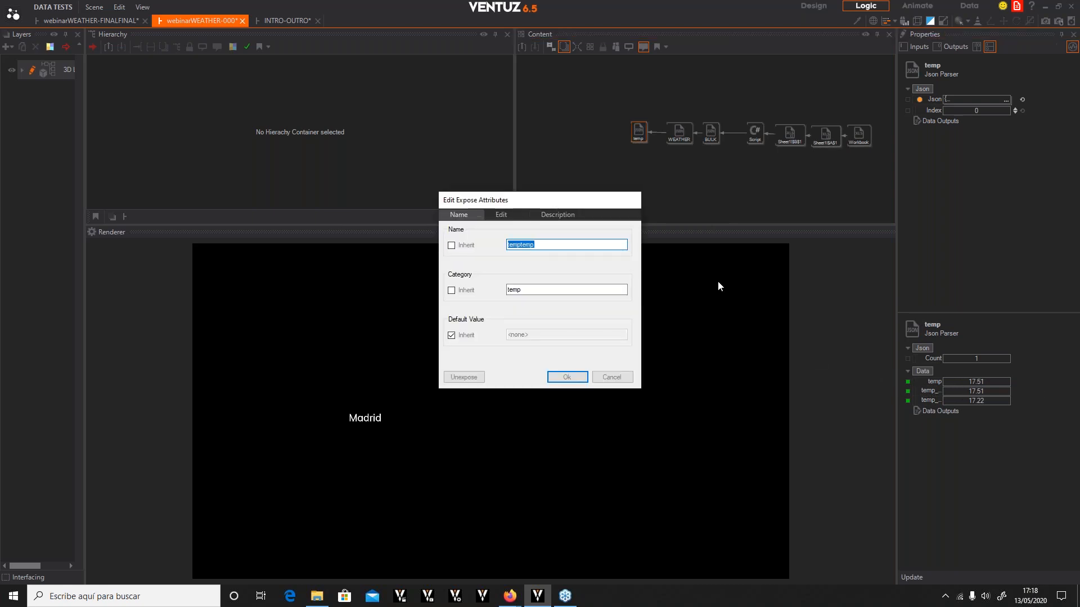
text(tEMPERATURE)
drag(553, 244, 411, 231)
text(Temperature)
drag(529, 296, 472, 289)
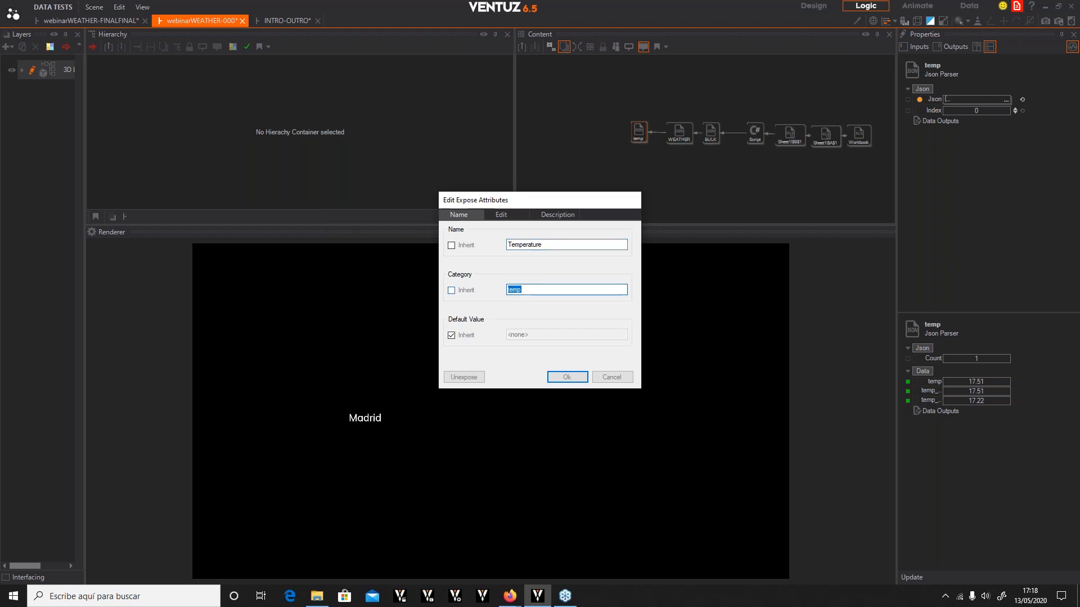
text(TEMPERATYURE)
click(575, 377)
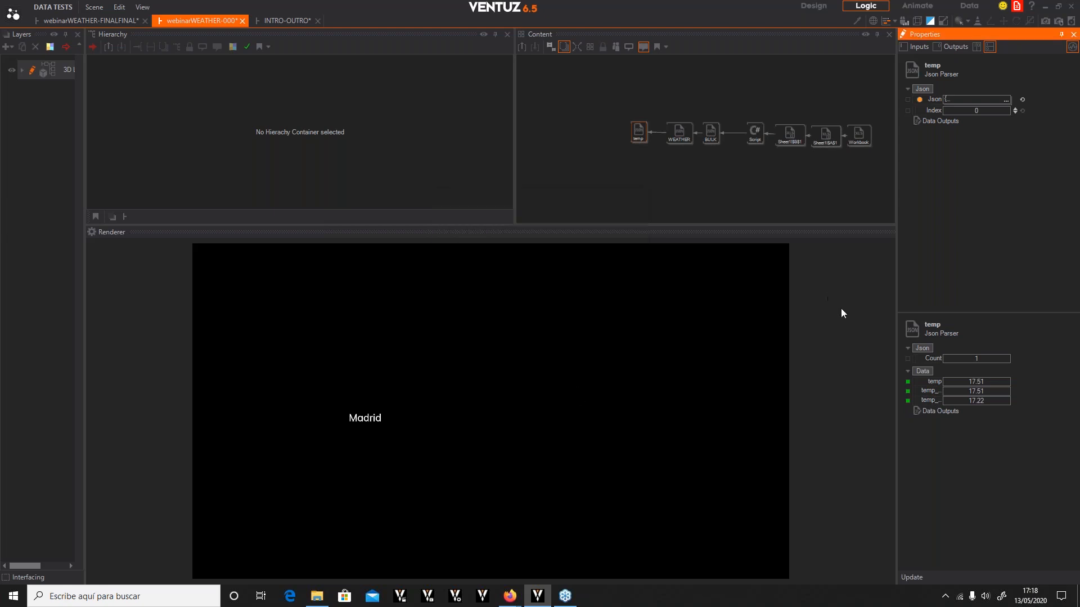
Set the exposed temp_max output's name to Max and its category to TEMPERATURES
double_click(908, 391)
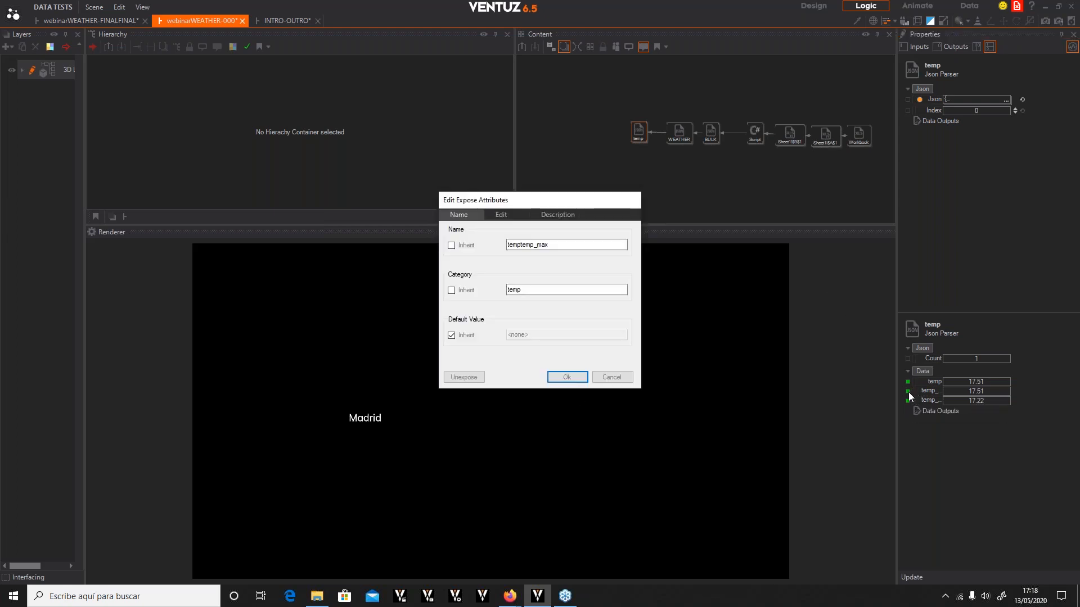
drag(566, 243, 399, 233)
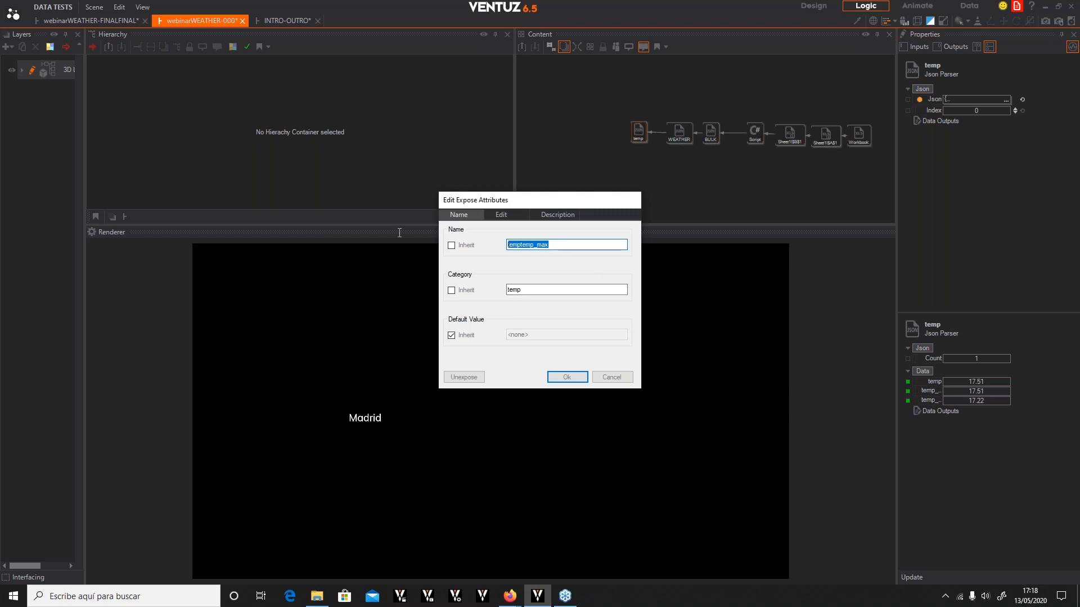
text(Max)
click(534, 290)
double_click(533, 290)
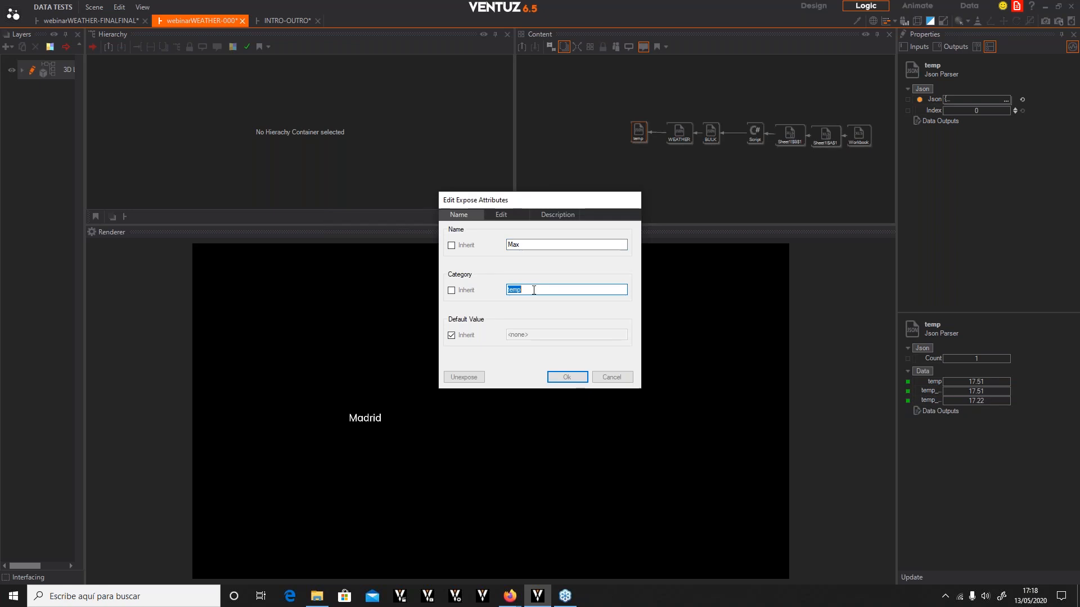
text(TEMPERATURS)
key(BackSpace)
text(ES)
double_click(547, 290)
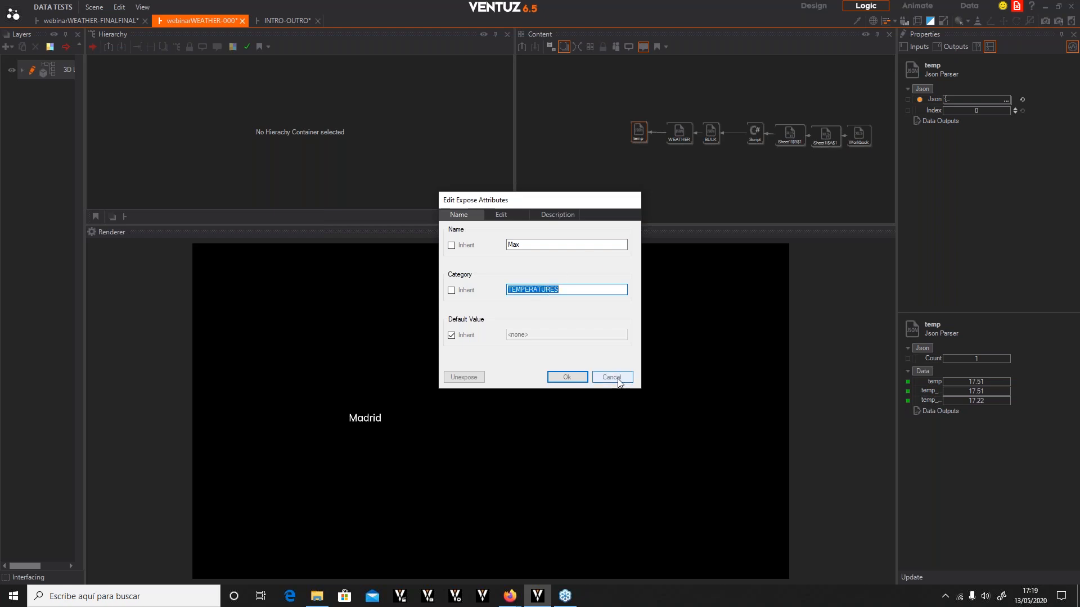
click(567, 376)
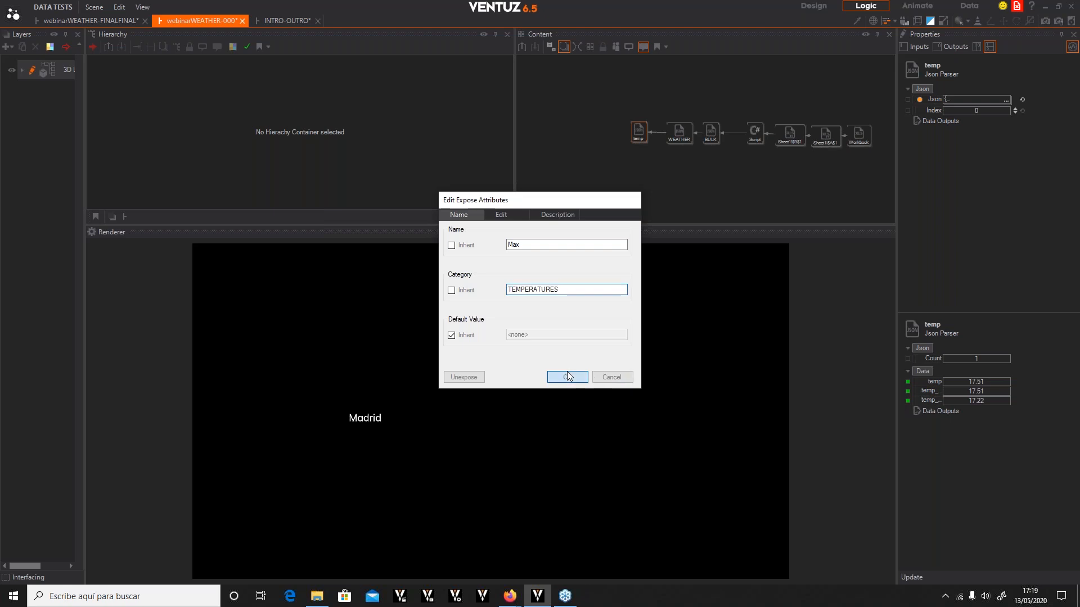
Set the exposed temp_min output's name to Min and its category to TEMPERATURES
click(907, 401)
double_click(582, 245)
text(M)
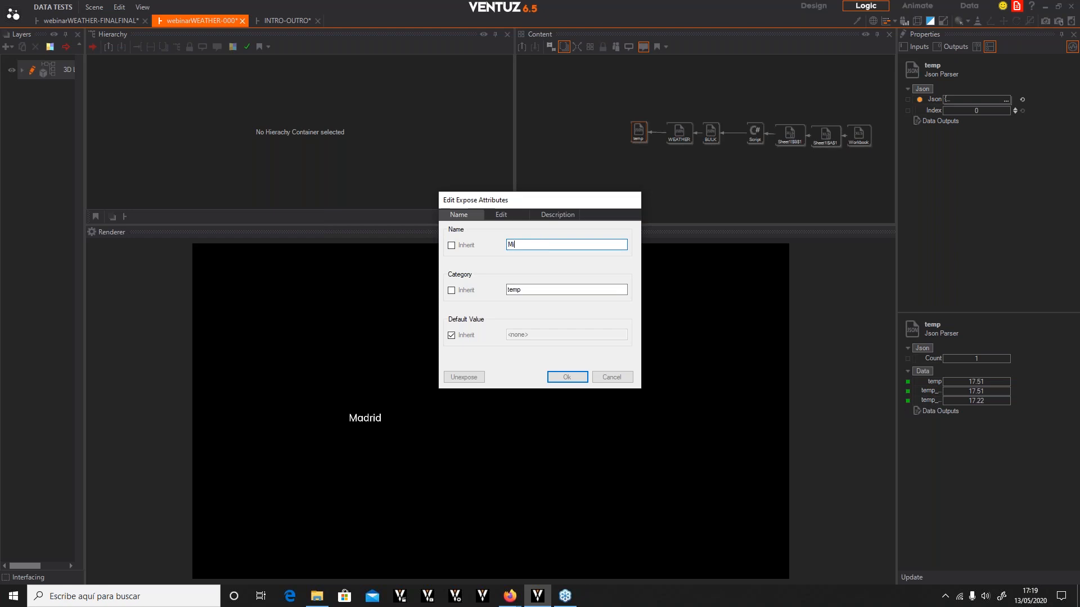
text(in)
double_click(528, 290)
key(ctrl+v)
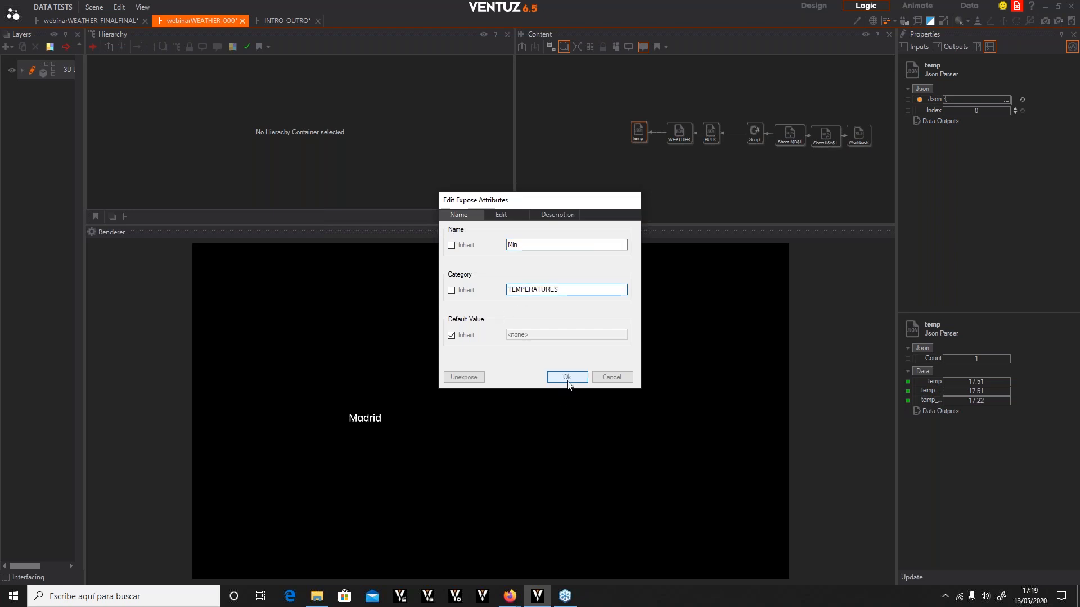
click(565, 377)
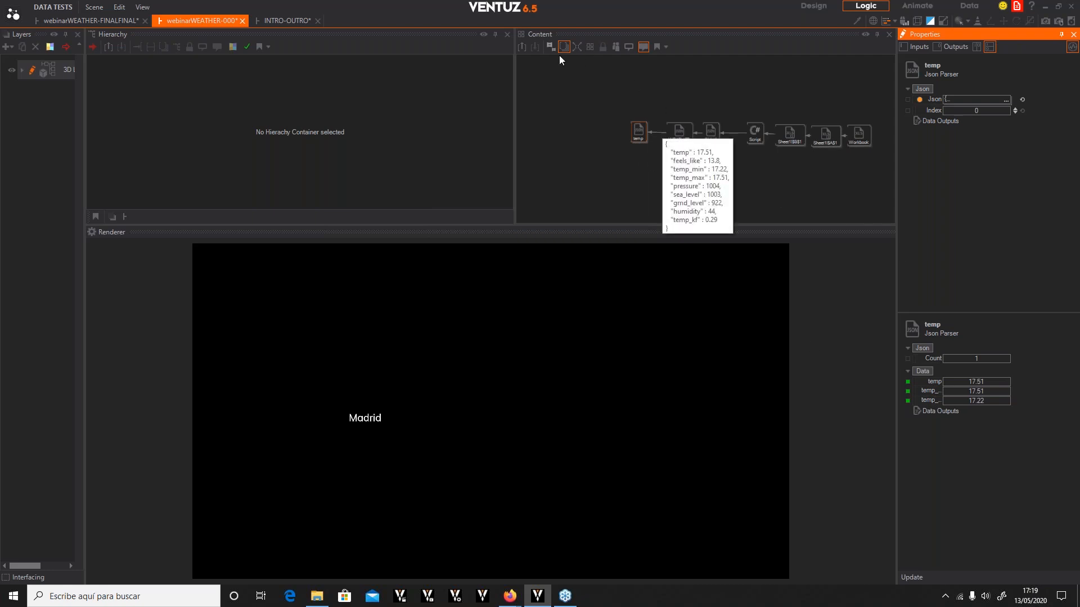
Re-enter the WEATHER DATA container and set the exposed temp output's category to TEMPERATURES
click(523, 46)
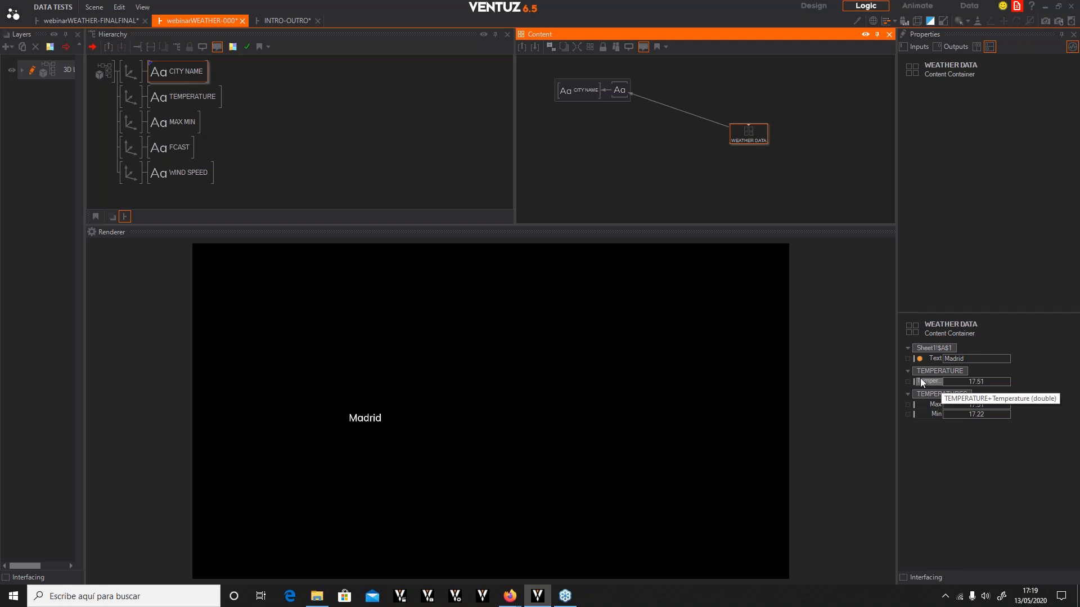
double_click(748, 129)
double_click(747, 125)
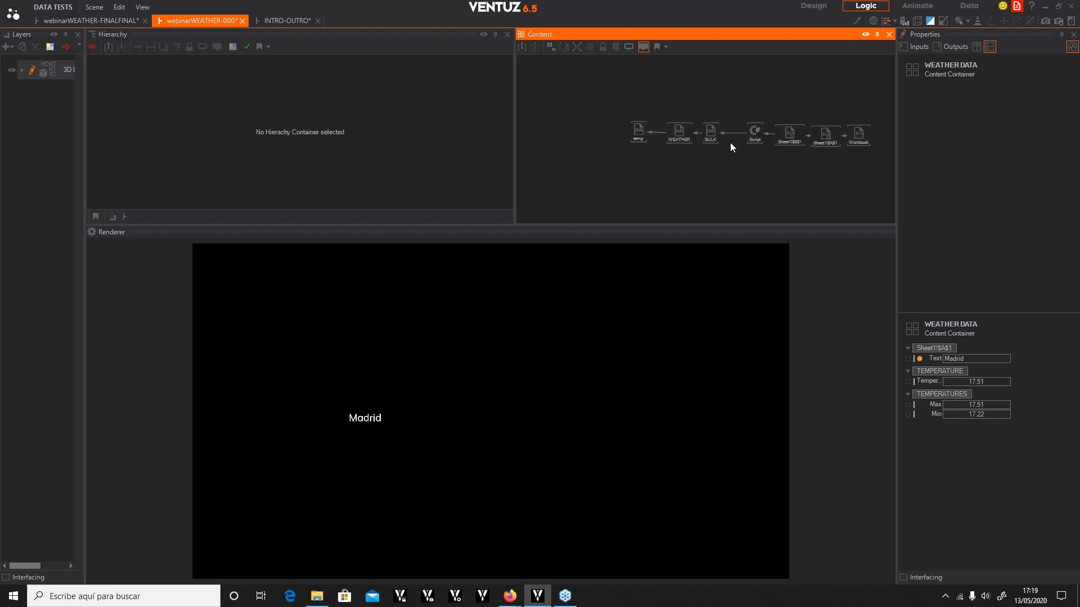
click(638, 132)
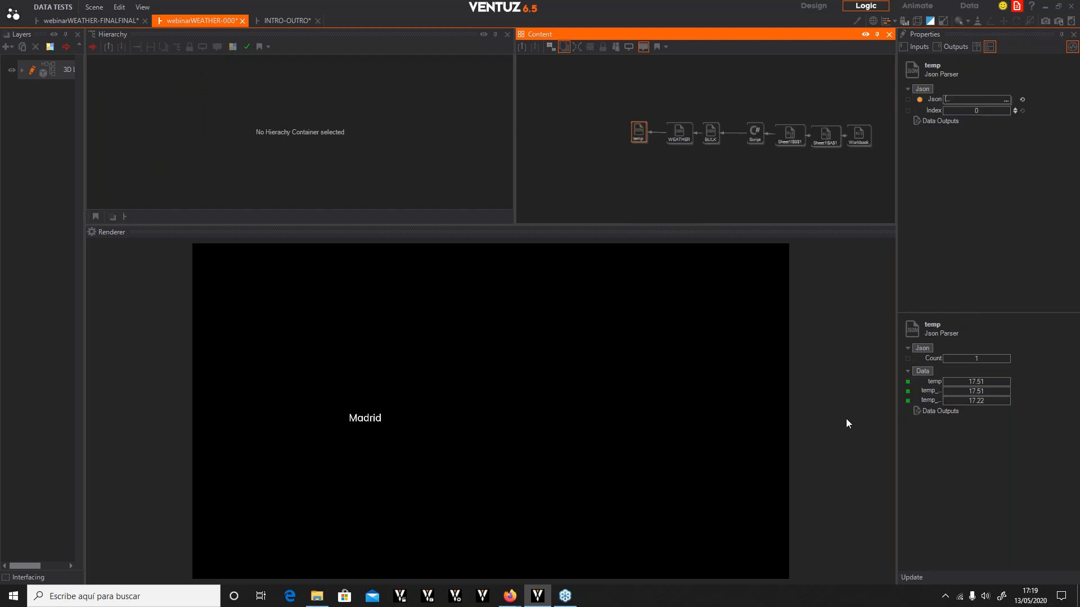
click(908, 382)
drag(576, 290, 375, 278)
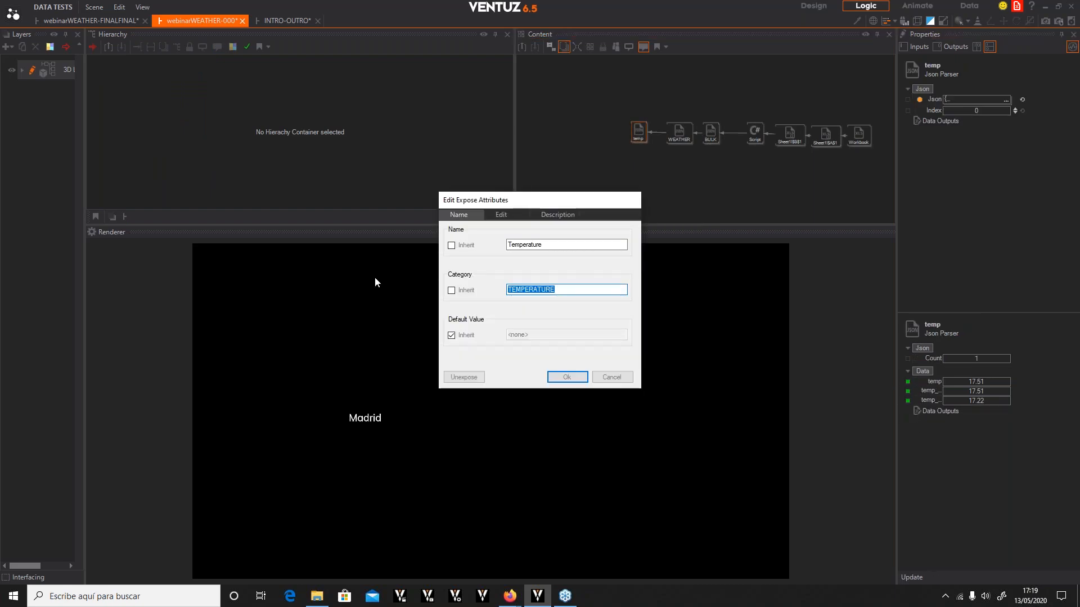
key(End)
text(S)
click(566, 377)
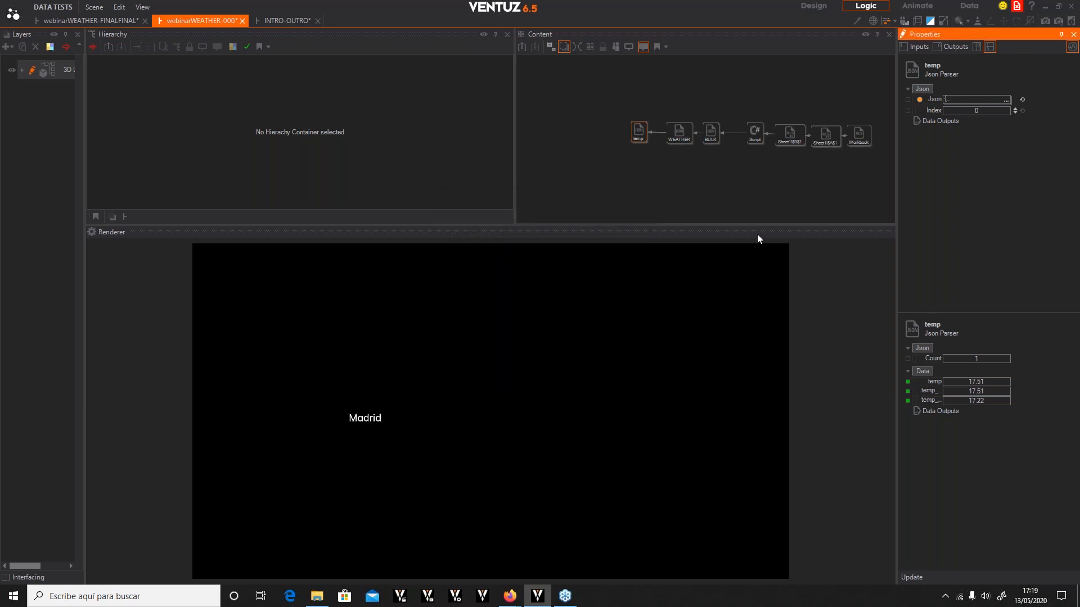
Move the temp Json Parser node higher in the content graph
click(641, 135)
drag(636, 128, 625, 106)
mouse_move(626, 107)
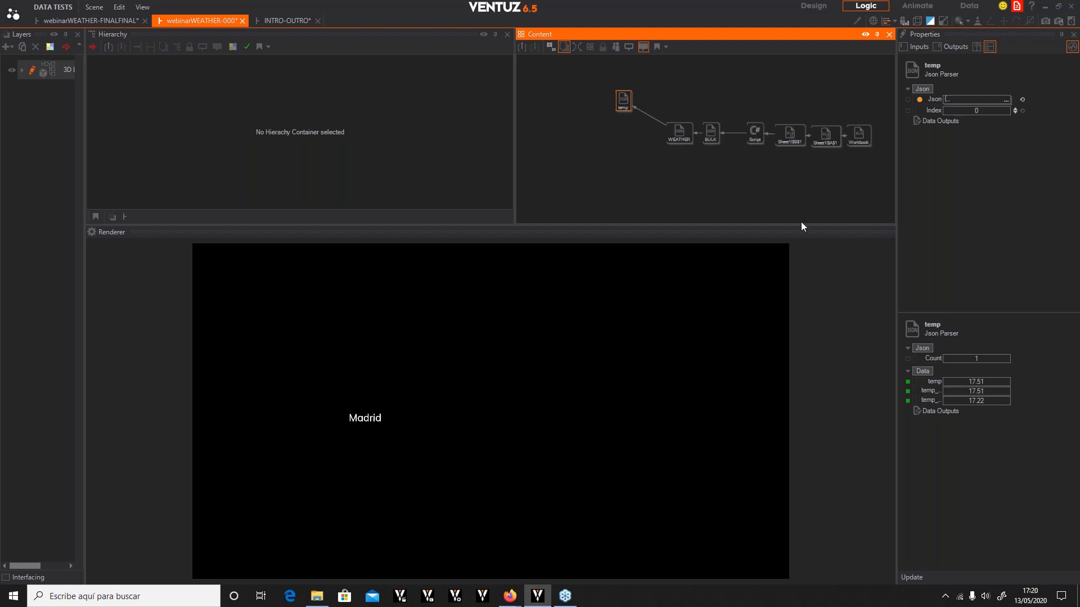
drag(623, 100, 626, 112)
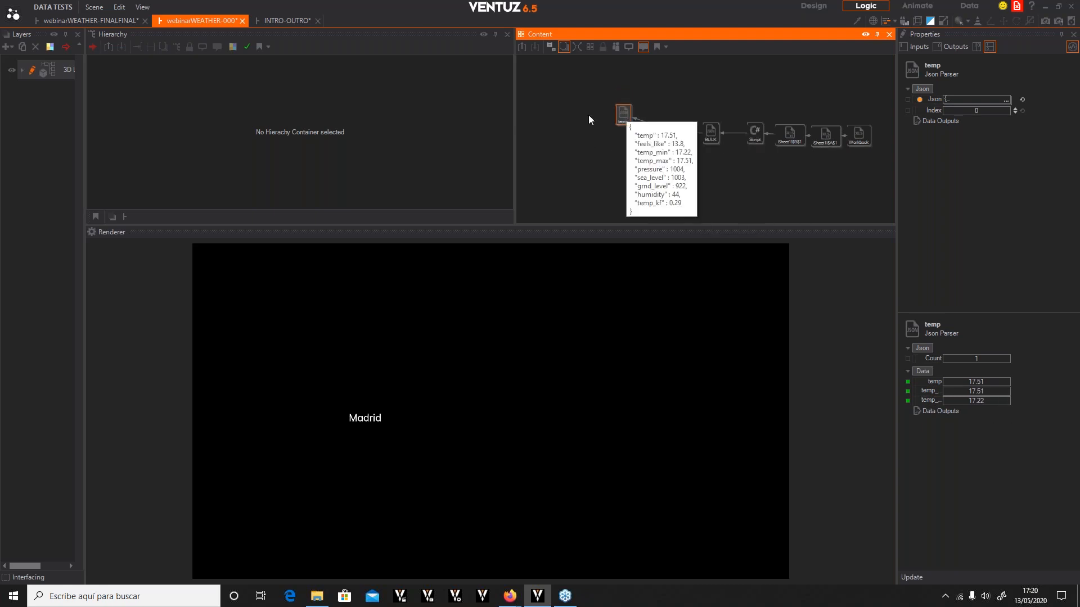
click(561, 115)
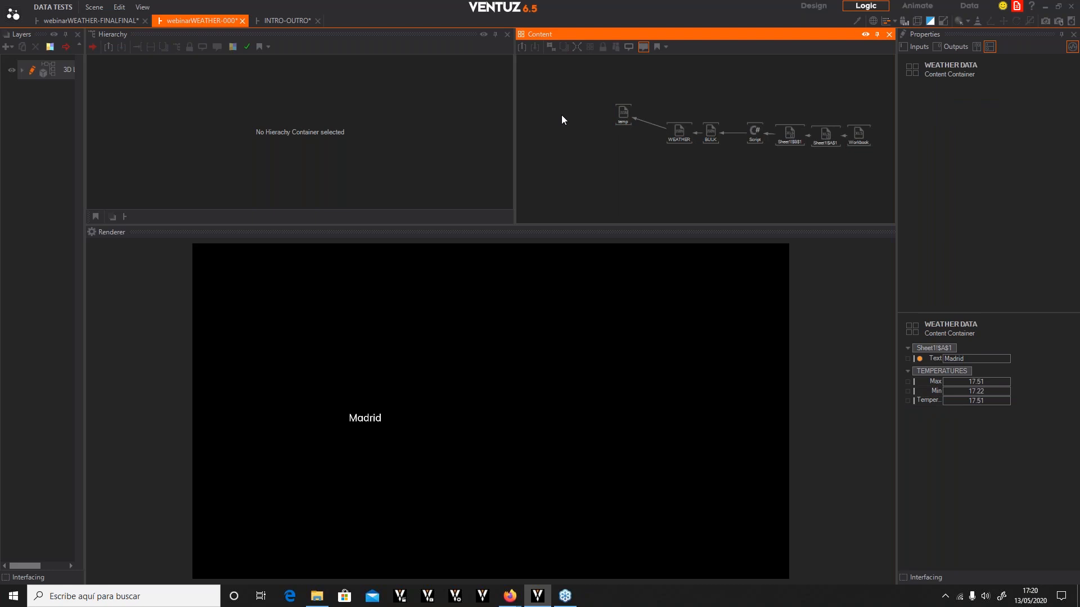
Add a Float Expression node and bind its A argument to the temp parser's temp output
double_click(561, 115)
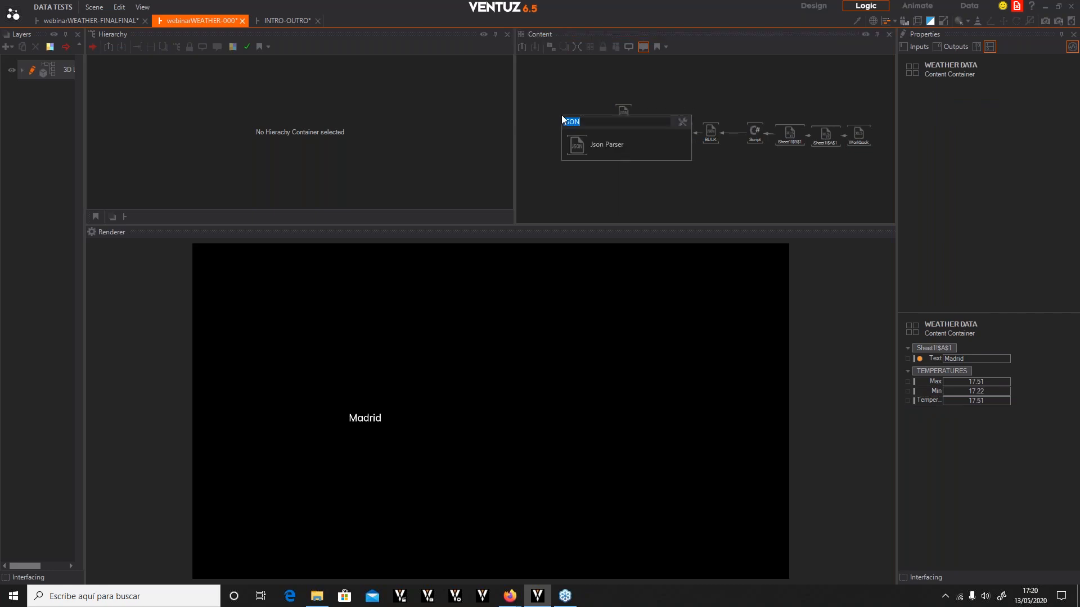
text(expre)
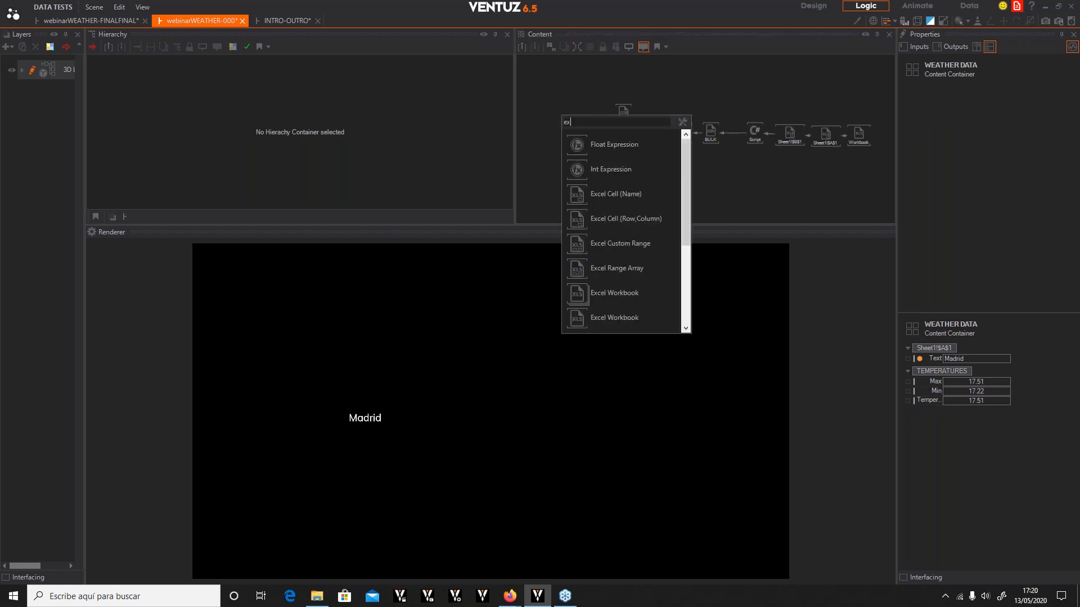
click(573, 145)
click(568, 93)
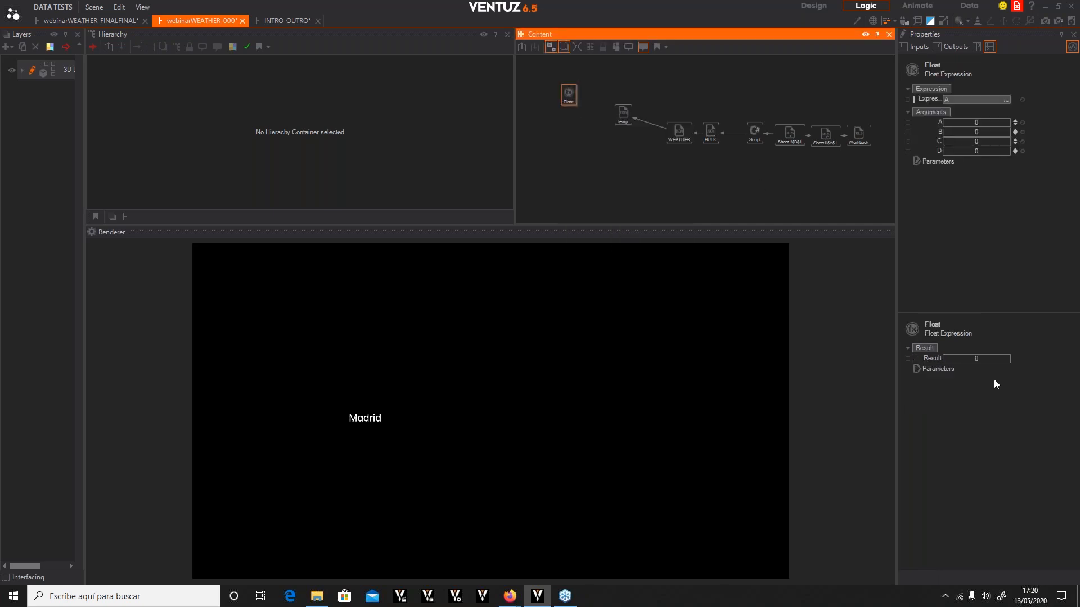
drag(936, 122, 645, 127)
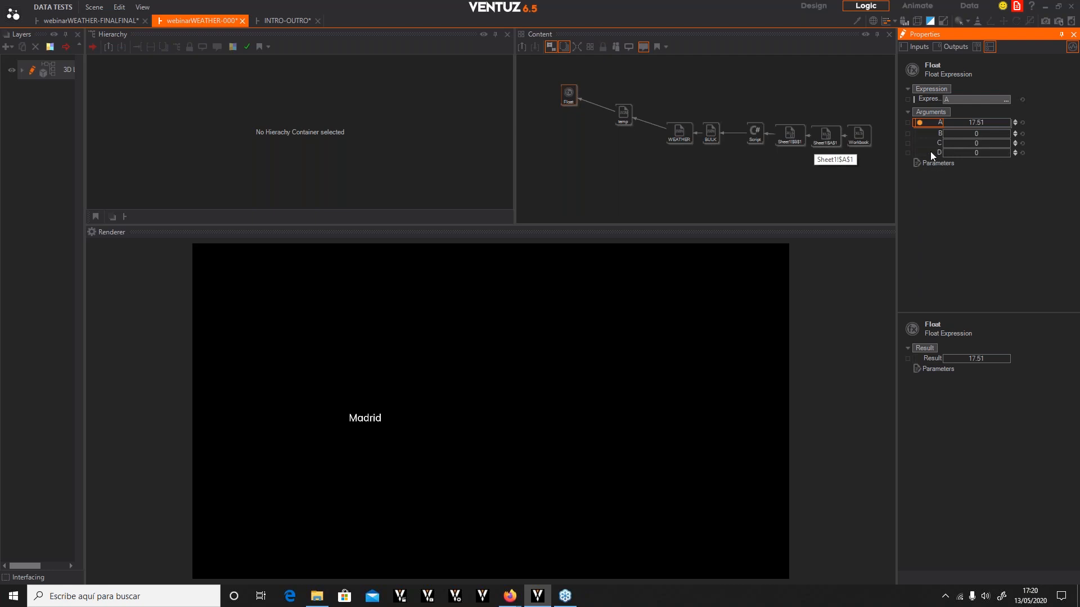
Set the Float Expression's expression to Math.Round(A)
click(1006, 99)
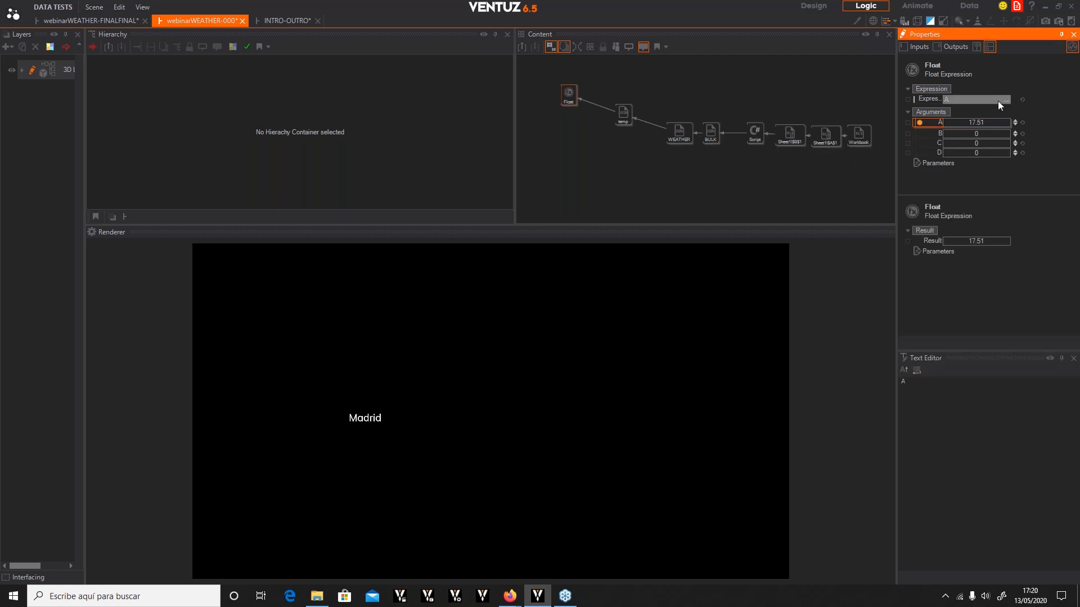
click(927, 388)
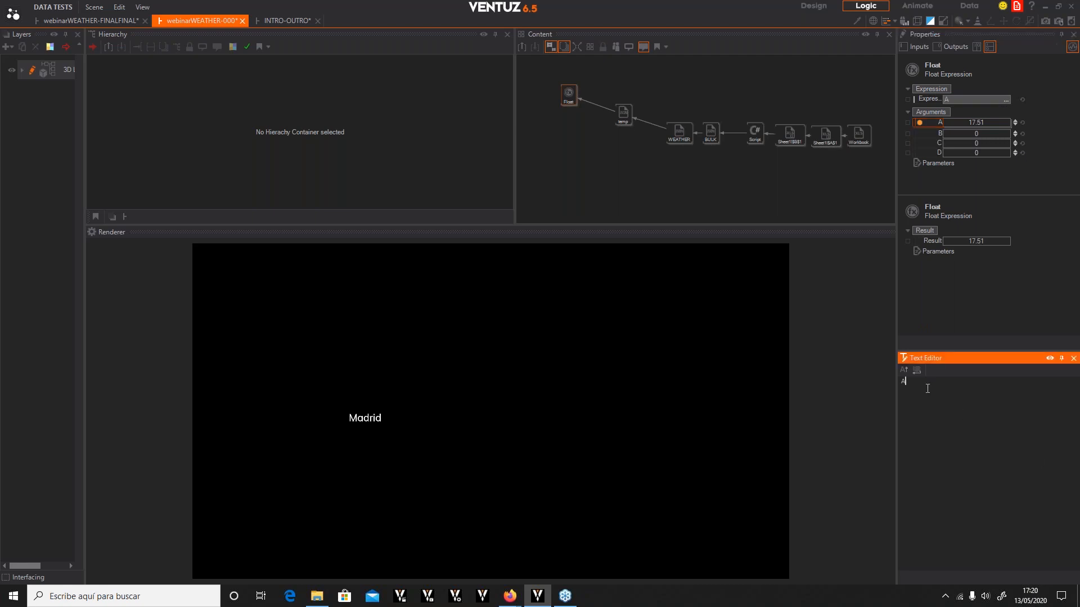
key(ctrl+a)
text(Math)
text(.Roun)
text(d())
text(A)
Duplicate the Float Expression node twice and arrange the copies below the original
click(561, 92)
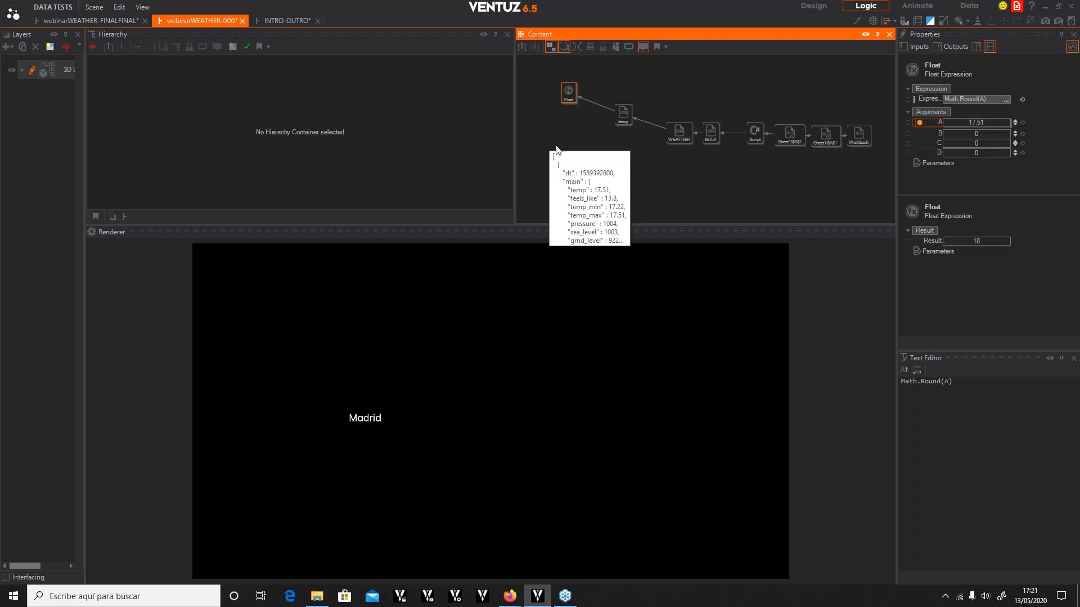
click(578, 127)
click(570, 99)
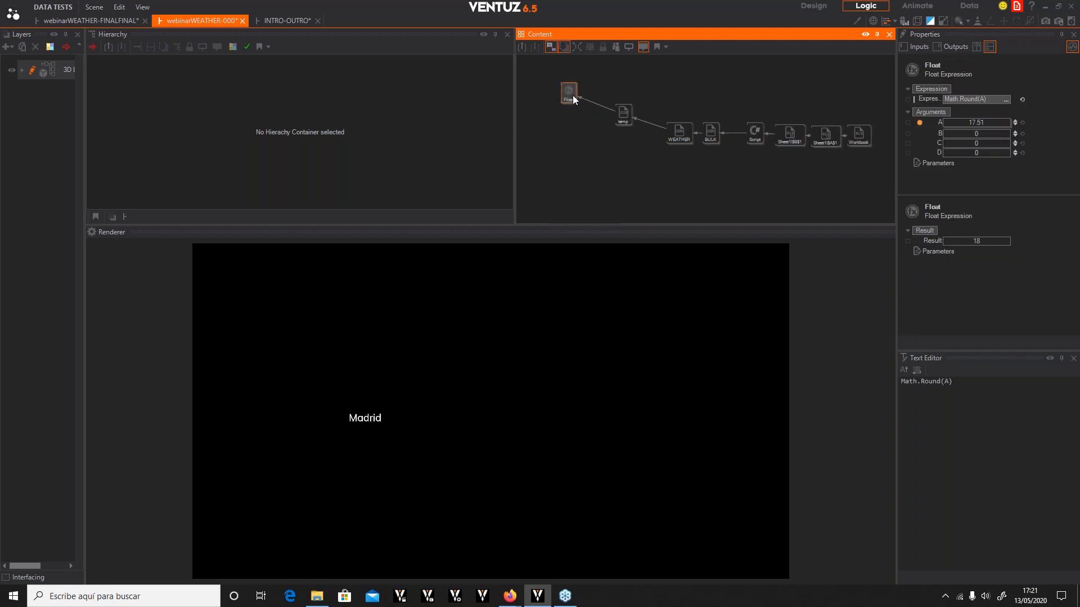
click(582, 98)
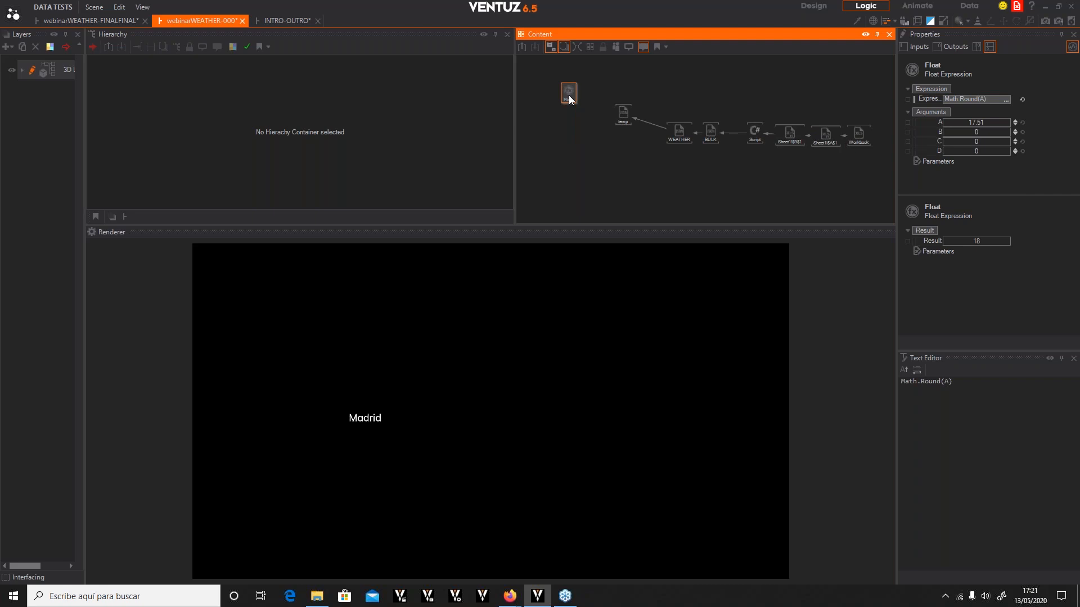
key(ctrl+v)
key(ctrl+v)
drag(586, 97, 568, 130)
drag(613, 92, 570, 156)
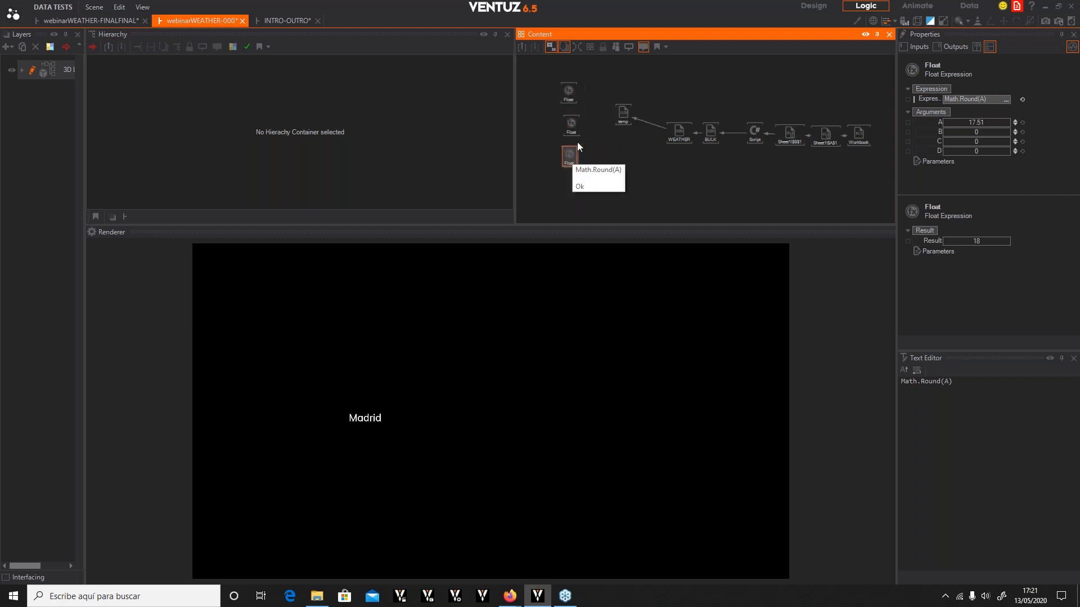
Bind the three Float Expressions' A arguments to the temp parser's temp_max, temp_min and temp outputs
click(573, 128)
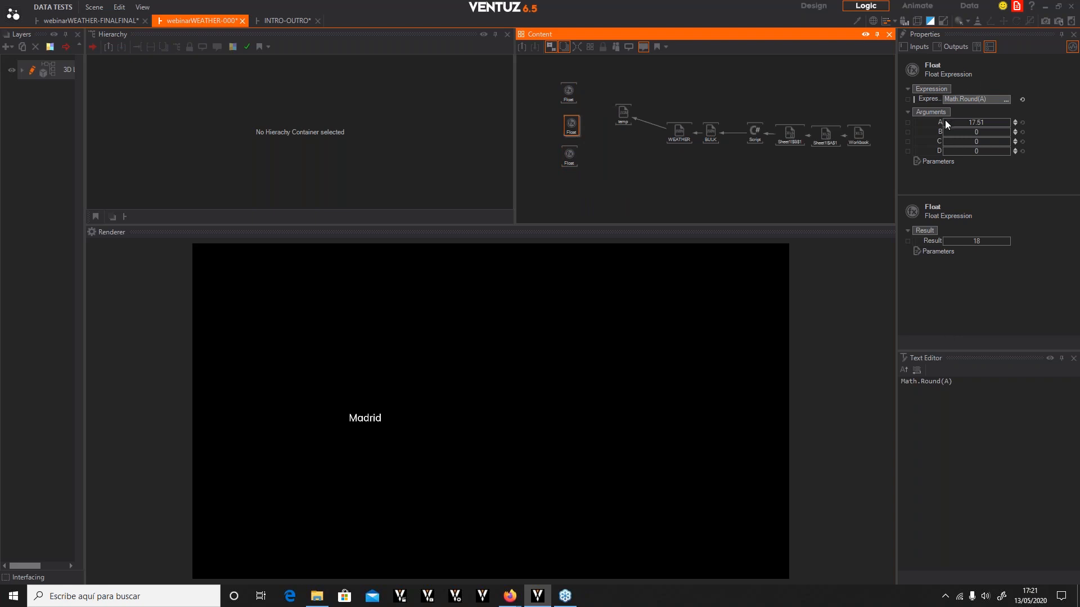
drag(936, 125, 621, 115)
click(652, 146)
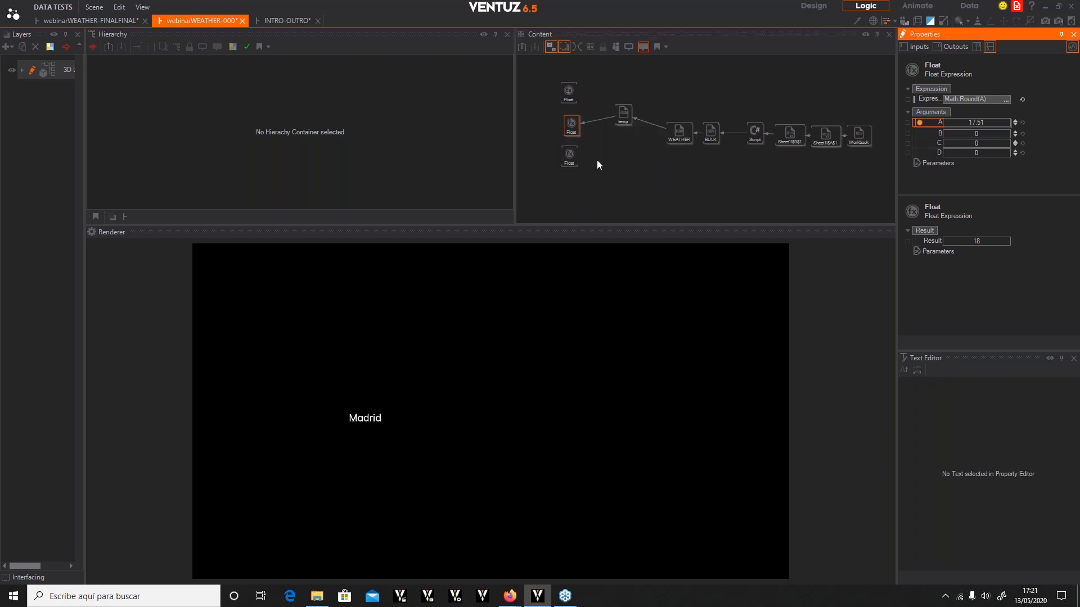
click(569, 156)
drag(938, 123, 624, 114)
click(663, 159)
click(570, 94)
drag(937, 123, 621, 110)
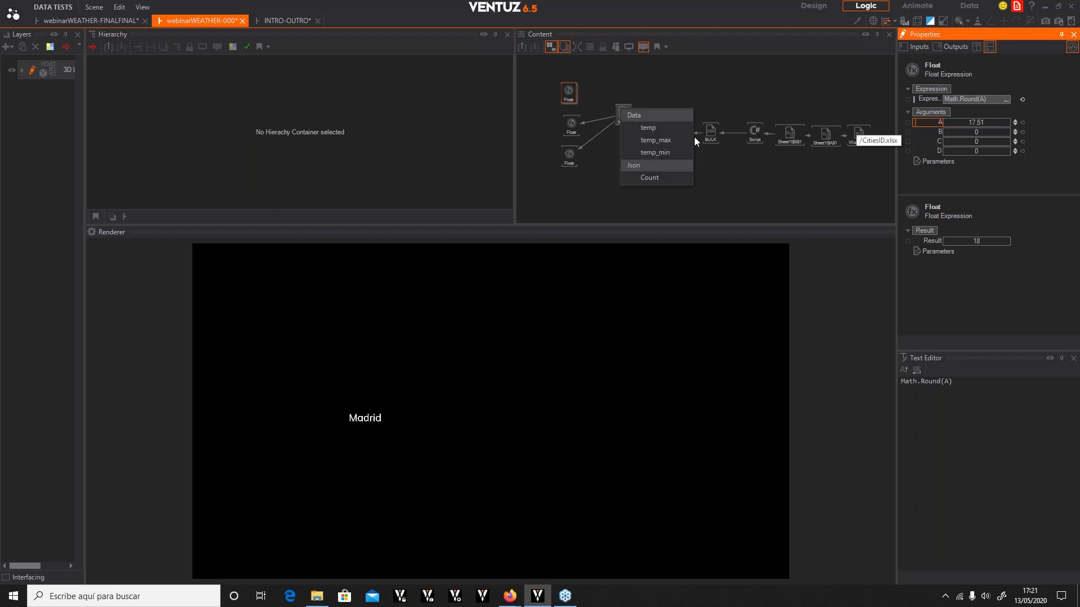
click(644, 127)
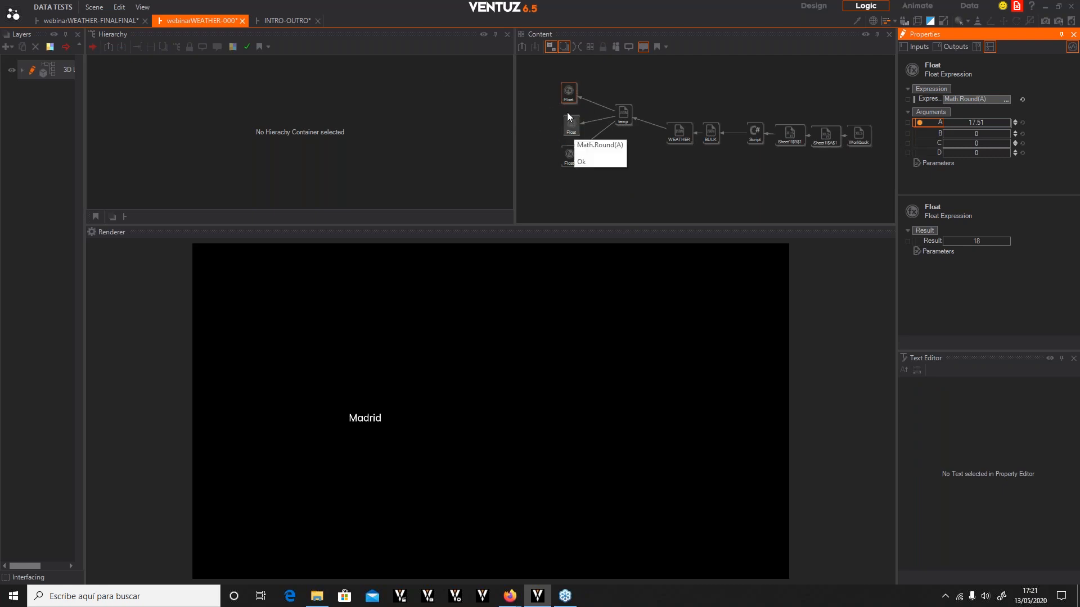
Remove the temp parser's exposed temperature outputs from the WEATHER DATA container
click(545, 136)
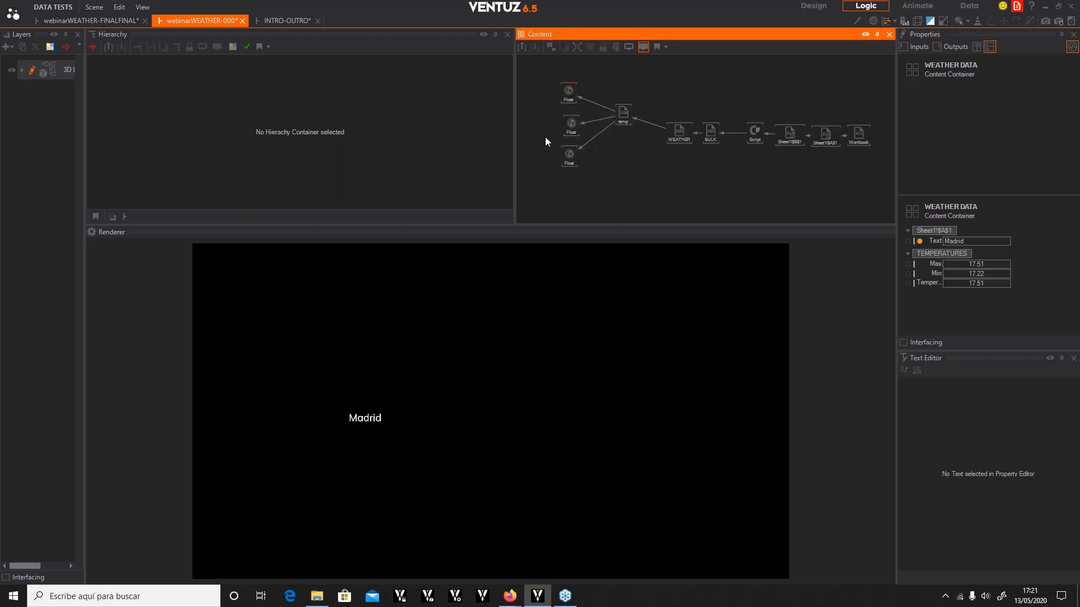
click(561, 91)
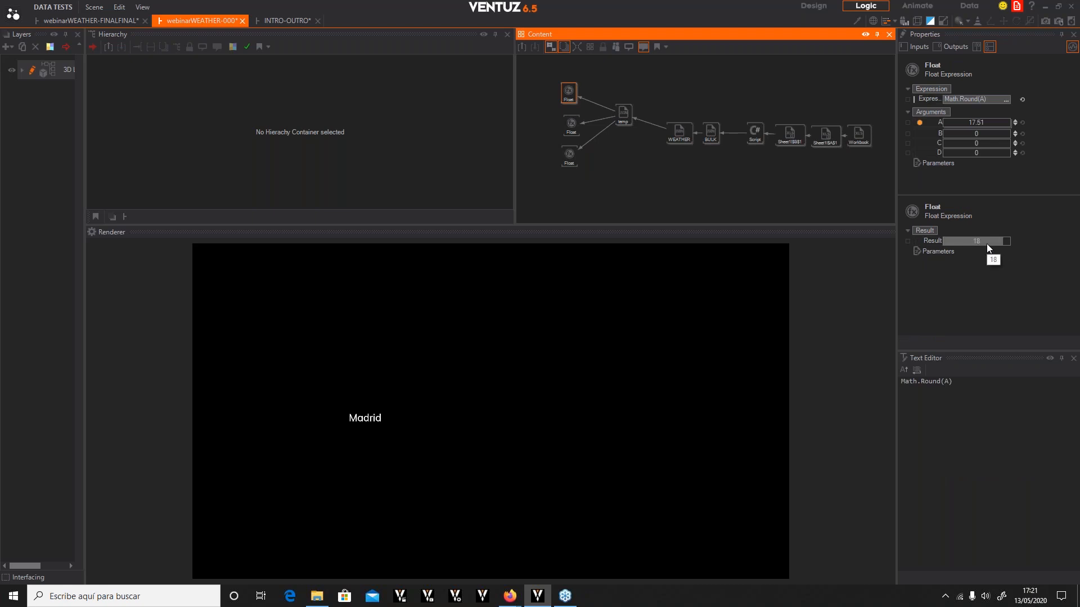
click(676, 136)
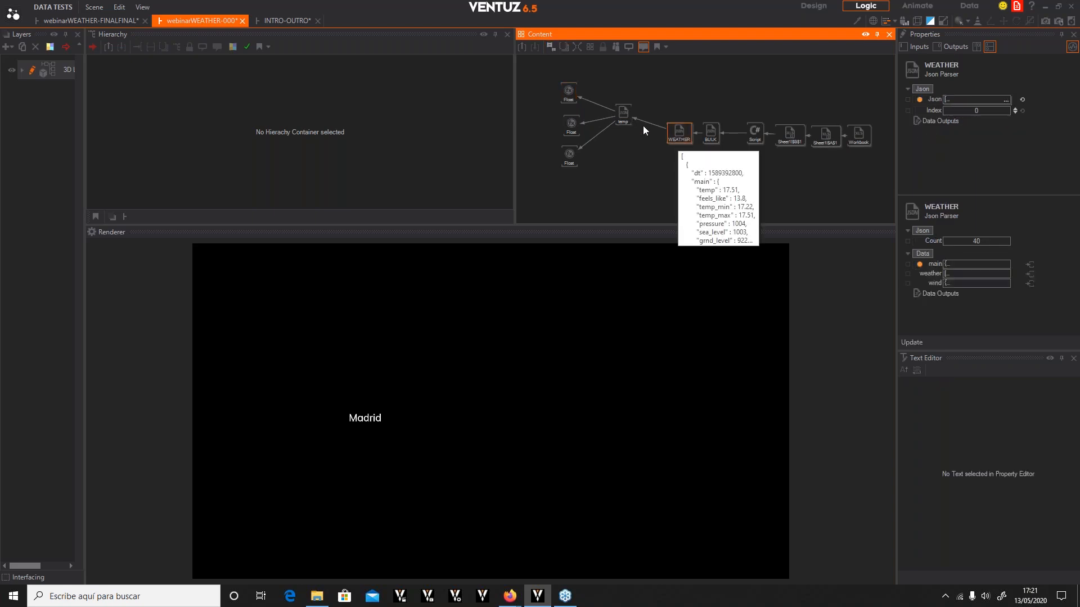
click(624, 115)
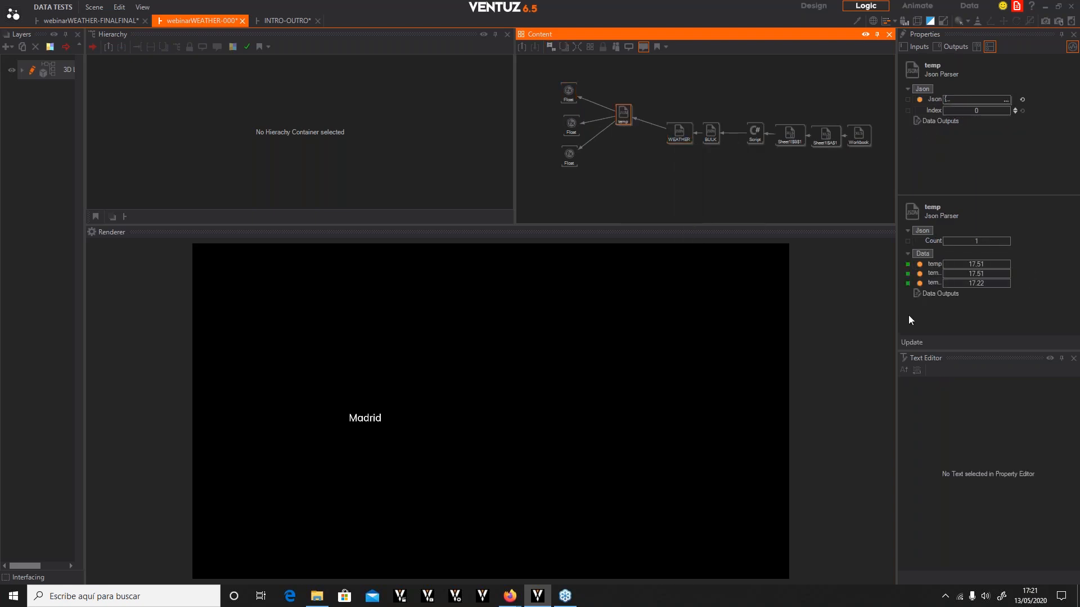
click(908, 264)
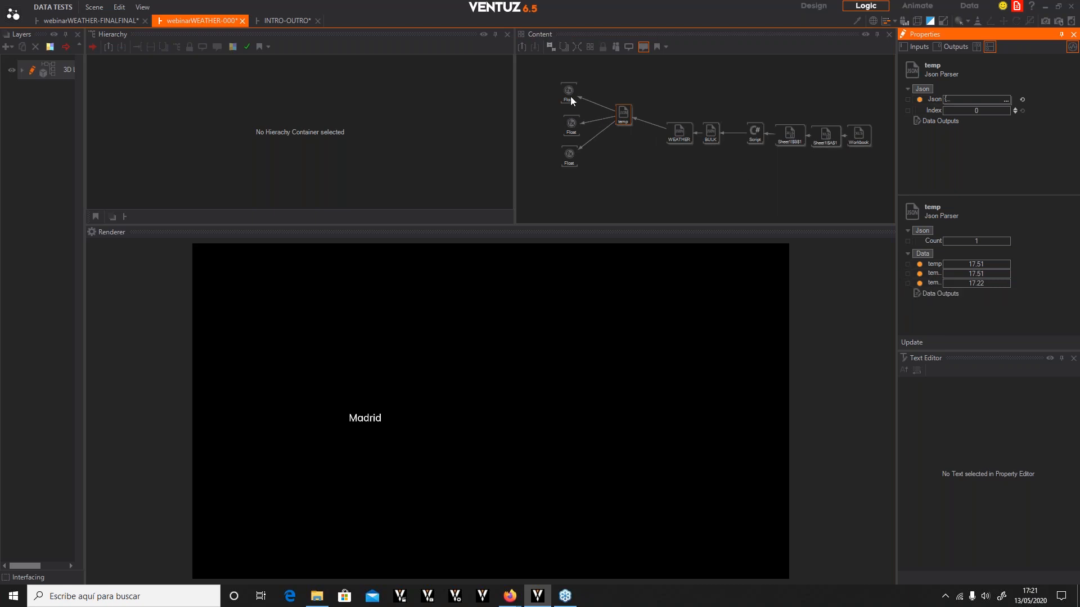
click(541, 102)
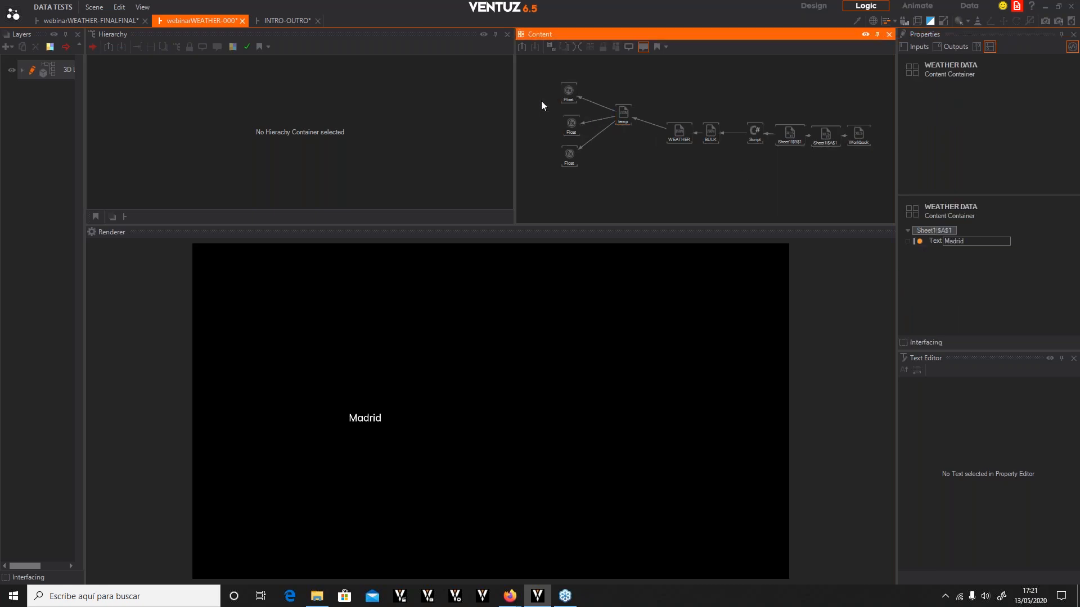
Add a Convert to Text node and bind its first value input to the first Float Expression's result
double_click(541, 100)
text(convert)
drag(527, 84, 528, 84)
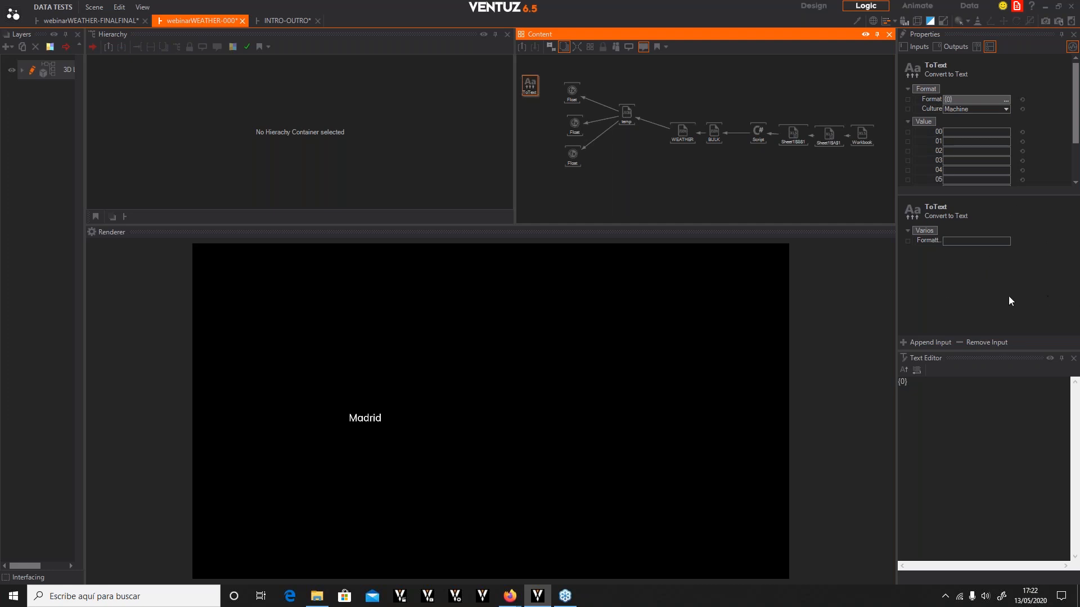
drag(935, 130, 572, 91)
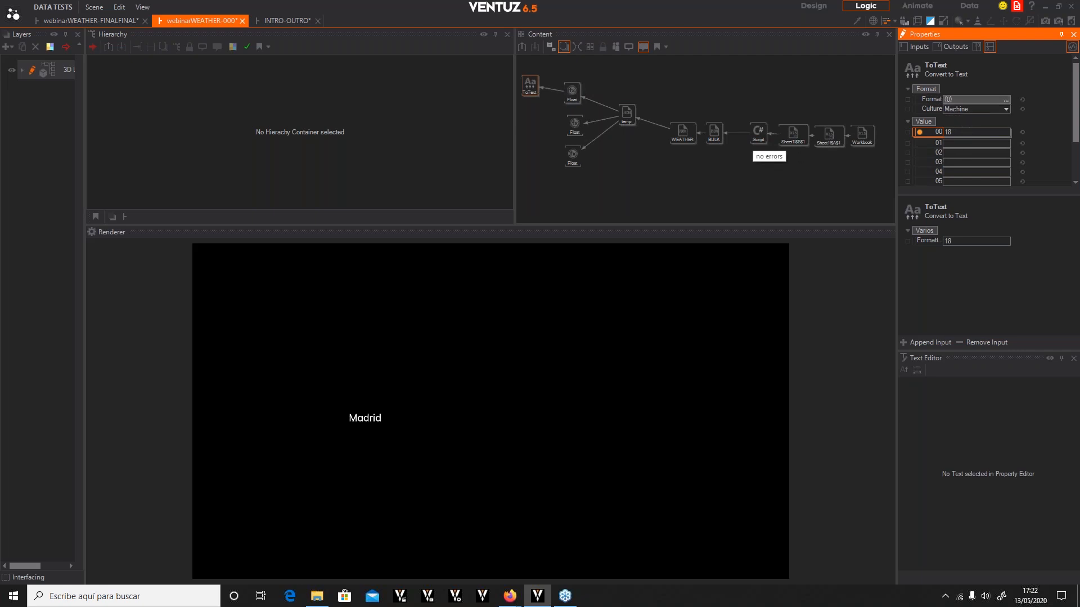
Set the ToText node's format to {0}º to append a degree sign
click(1003, 100)
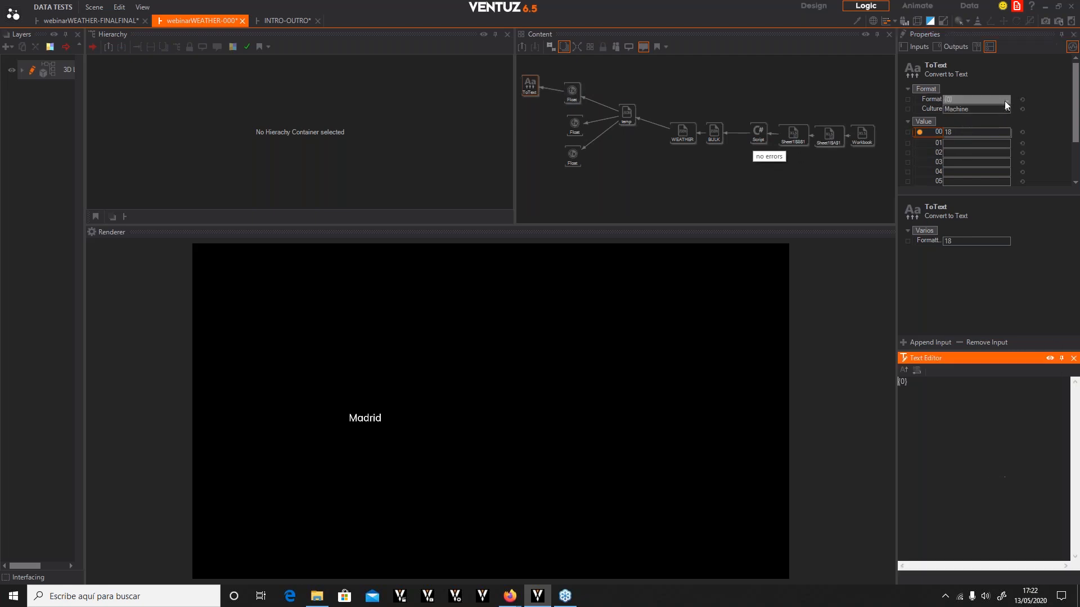
text(º)
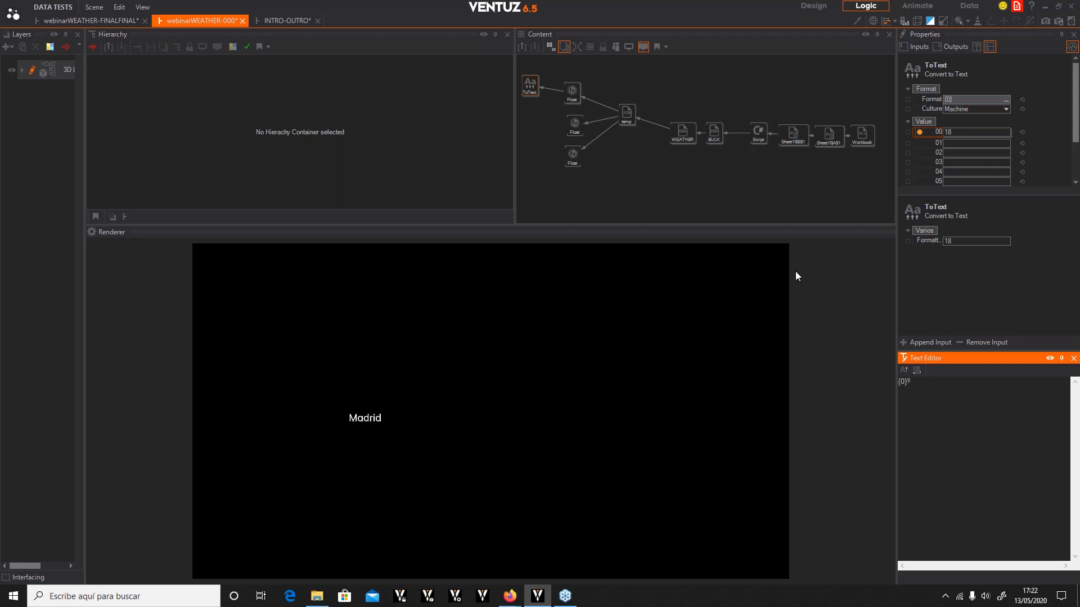
click(640, 165)
click(529, 83)
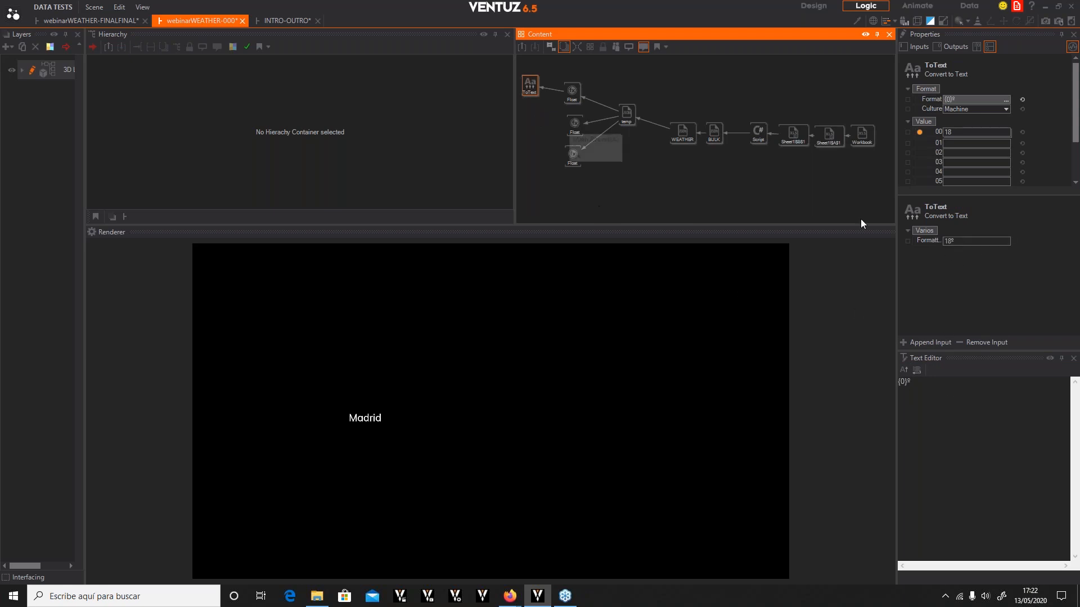
Expose the ToText node's formatted output to the container under category TEMPERATURES, named Current Temp
click(906, 241)
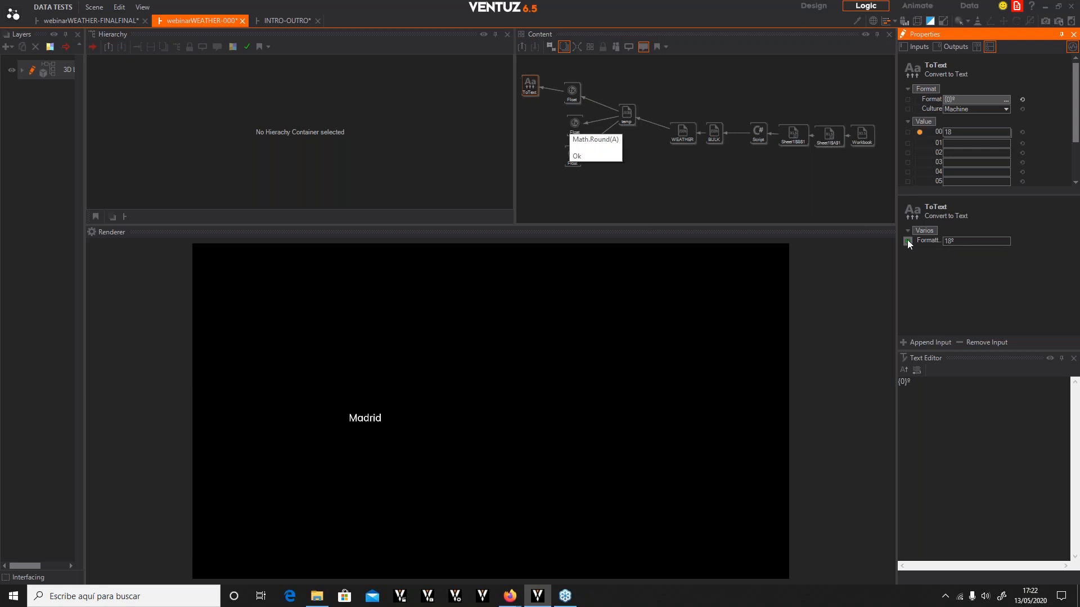
click(907, 241)
click(538, 291)
double_click(539, 291)
key(BackSpace)
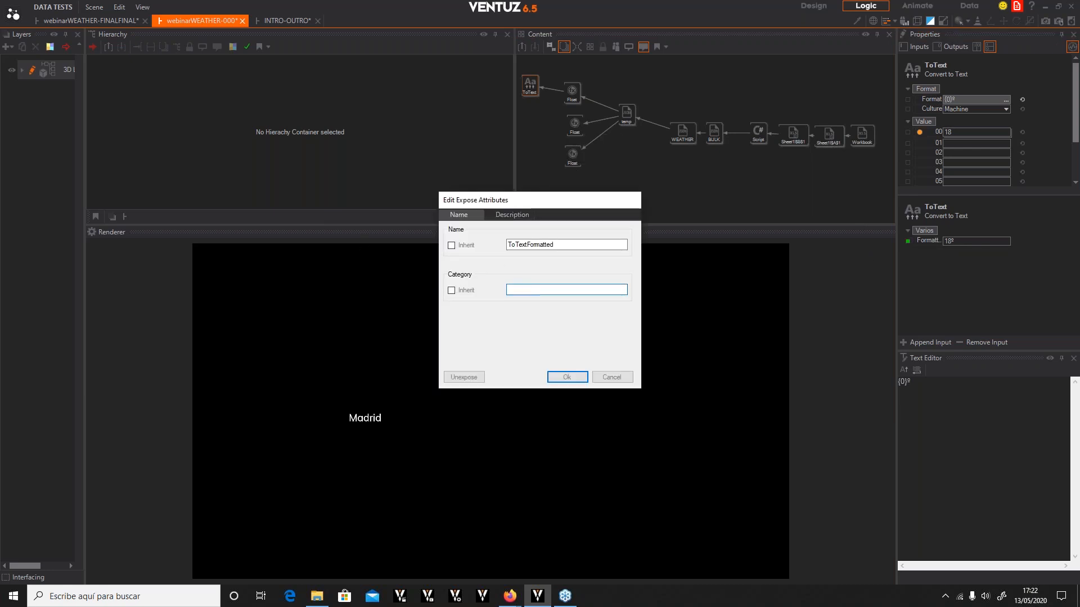
text(TEMPERATURES)
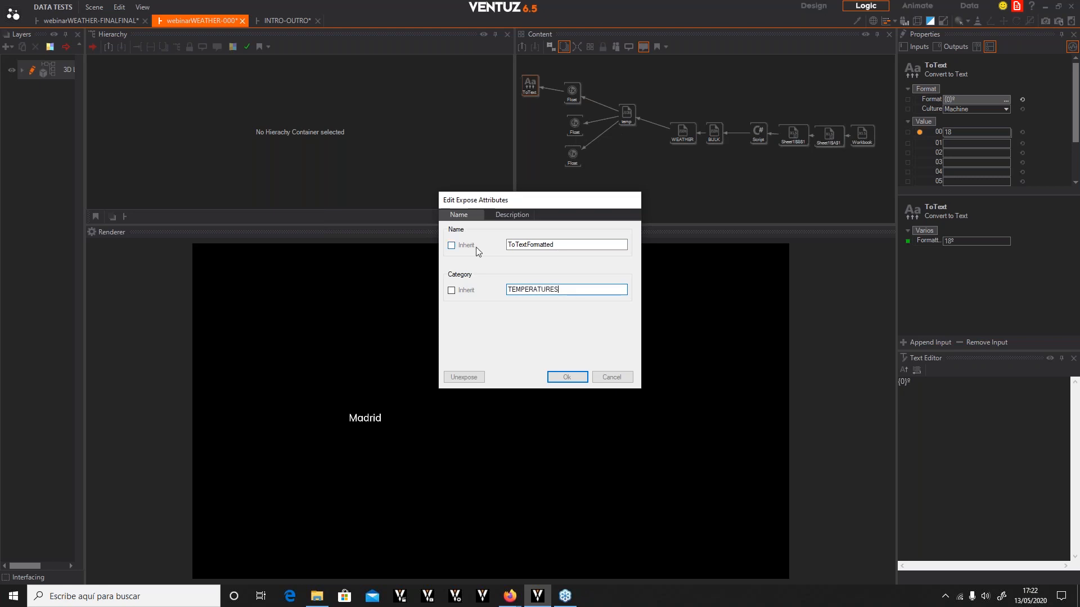
drag(555, 244, 441, 240)
text(M)
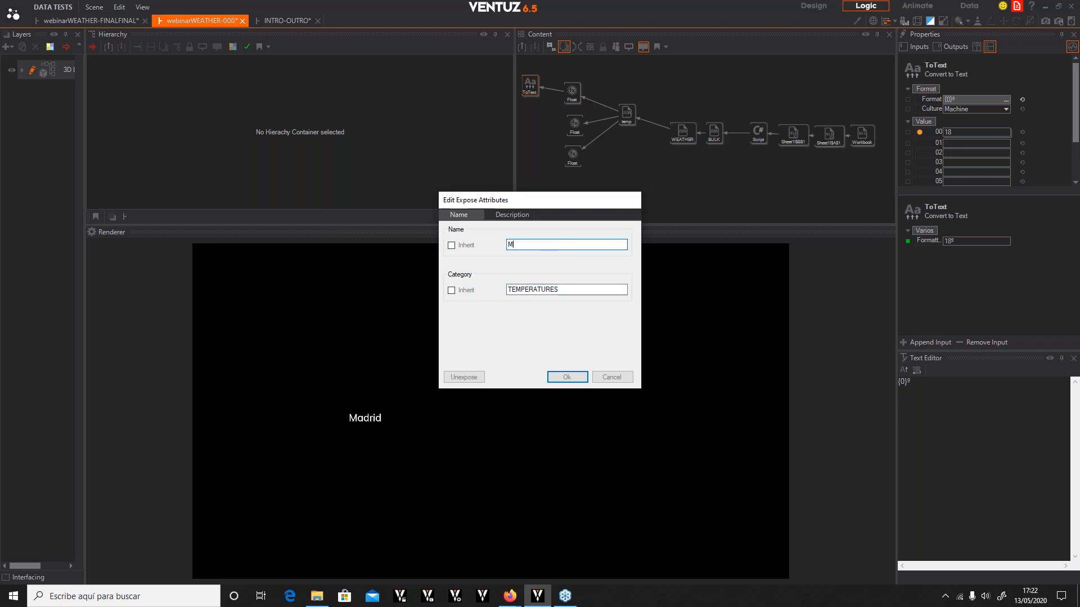
text(AI)
key(BackSpace)
key(BackSpace)
key(BackSpace)
text(Current Temo)
click(554, 377)
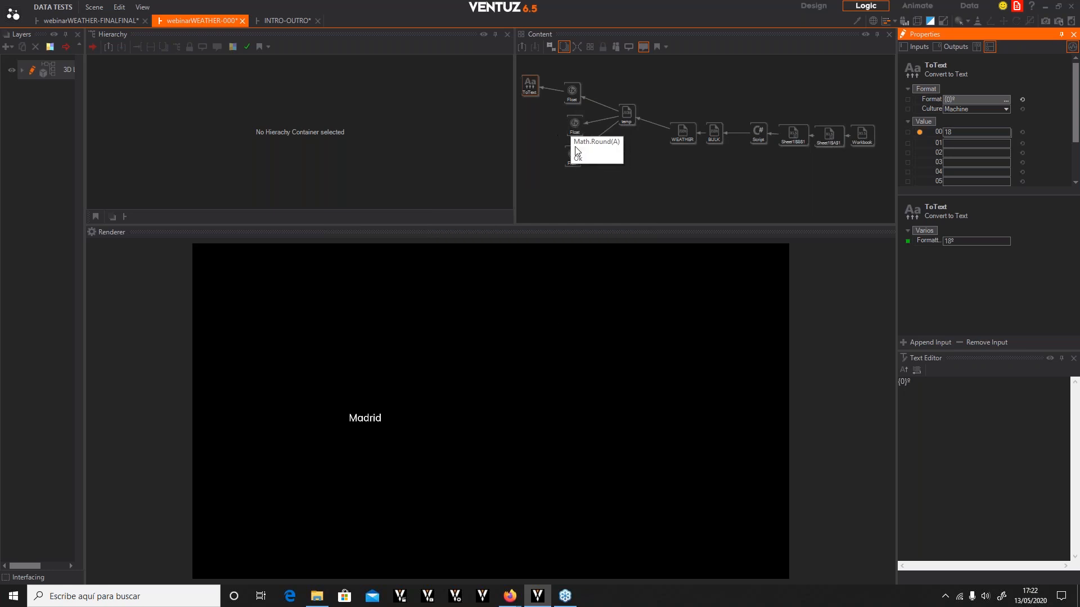
Add a second Convert to Text node to the content graph
click(542, 128)
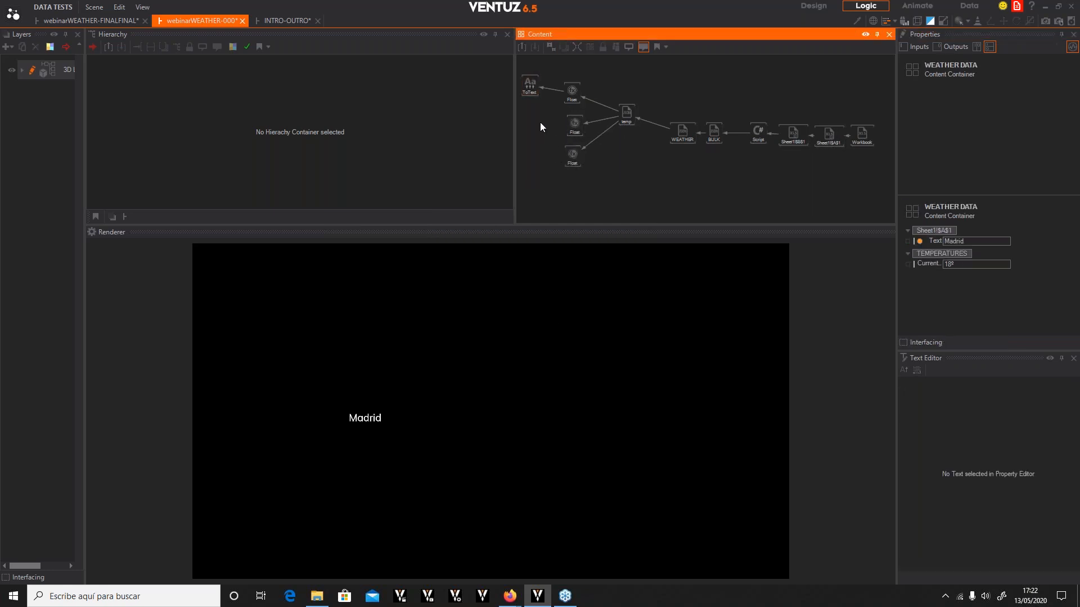
double_click(539, 123)
text(convert)
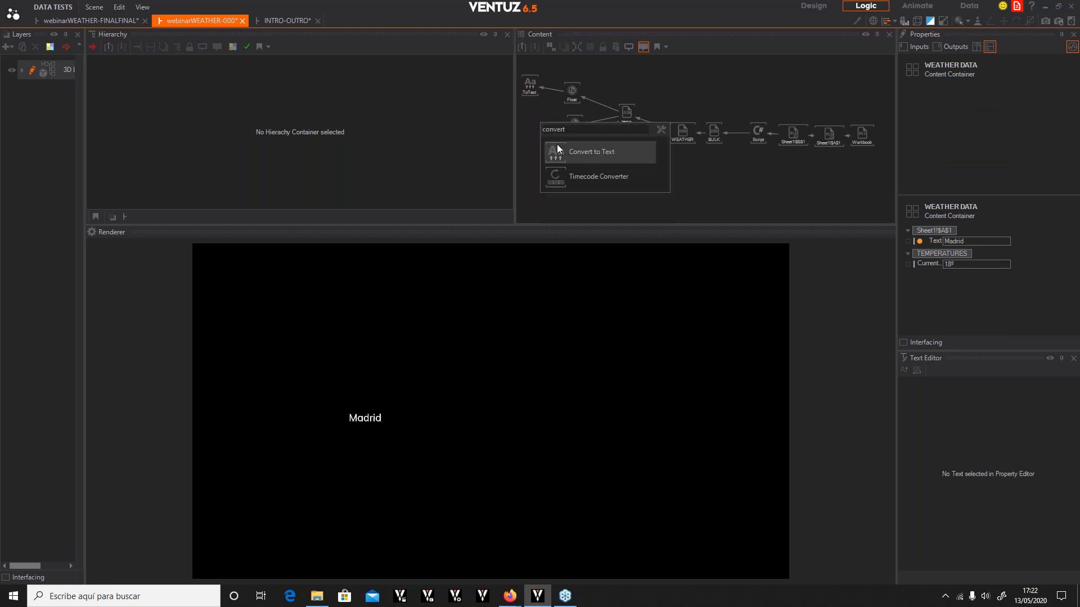
click(590, 152)
click(529, 133)
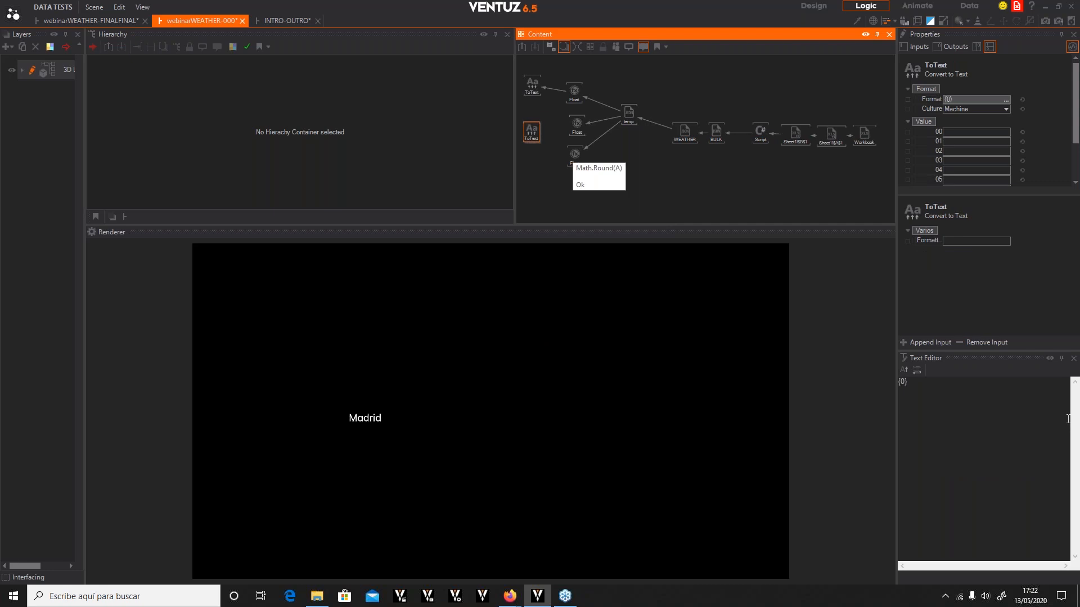
Bind the new ToText node's values 00 and 01 to the second and third Float Expressions' results, then open its format text
drag(936, 131, 578, 124)
drag(932, 143, 583, 156)
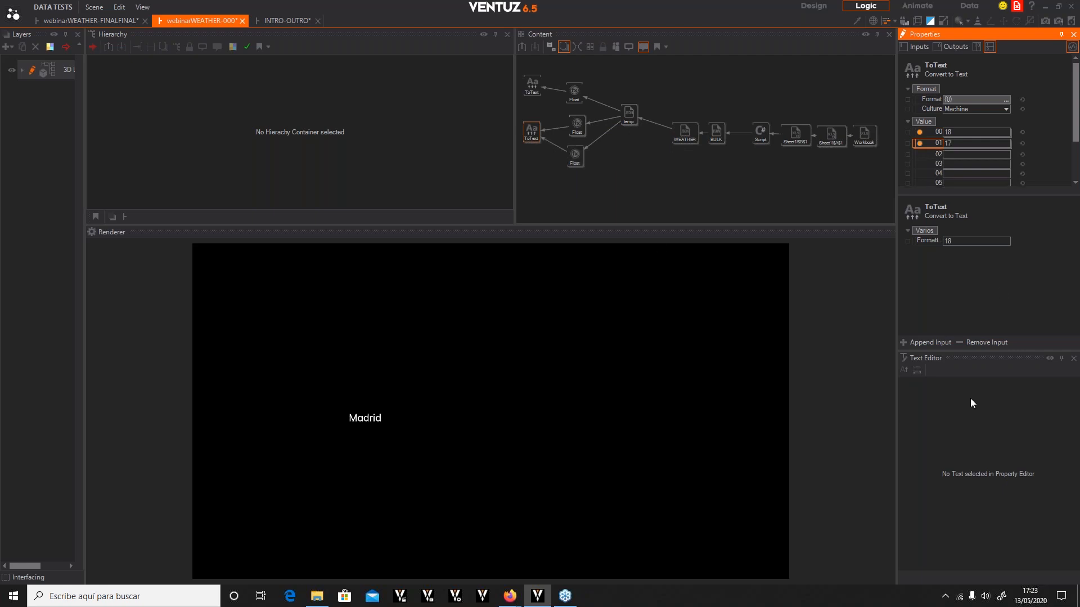
click(532, 132)
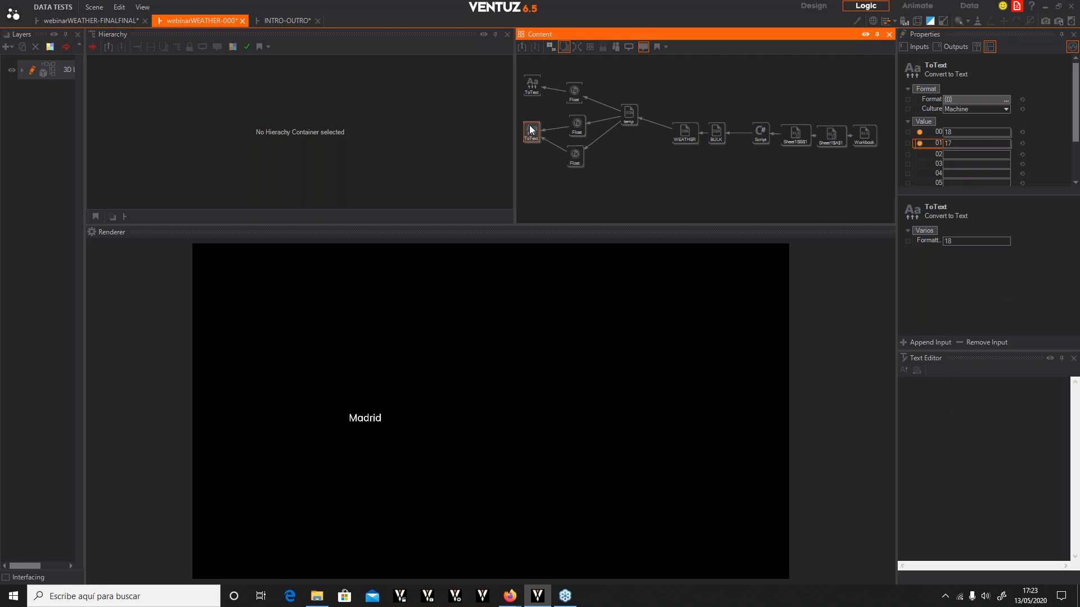
click(939, 387)
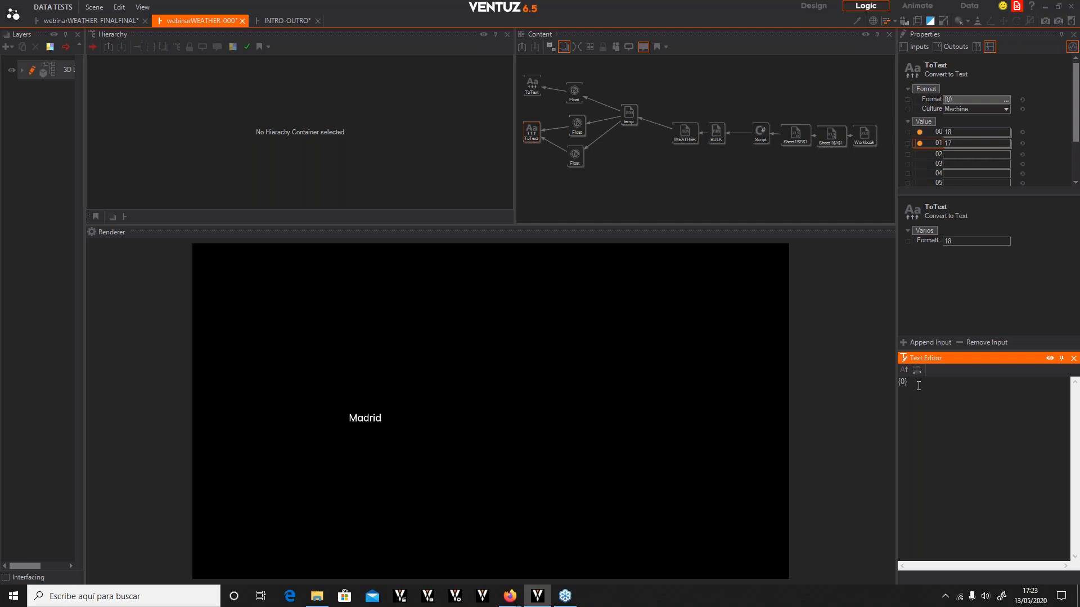
Set the second ToText node's format to MAX: {0}º - MIN:{1}º
text({})
text(1)
text(MAX)
text(:)
text( º )
text(- )
text(MIN:)
text(º)
click(880, 430)
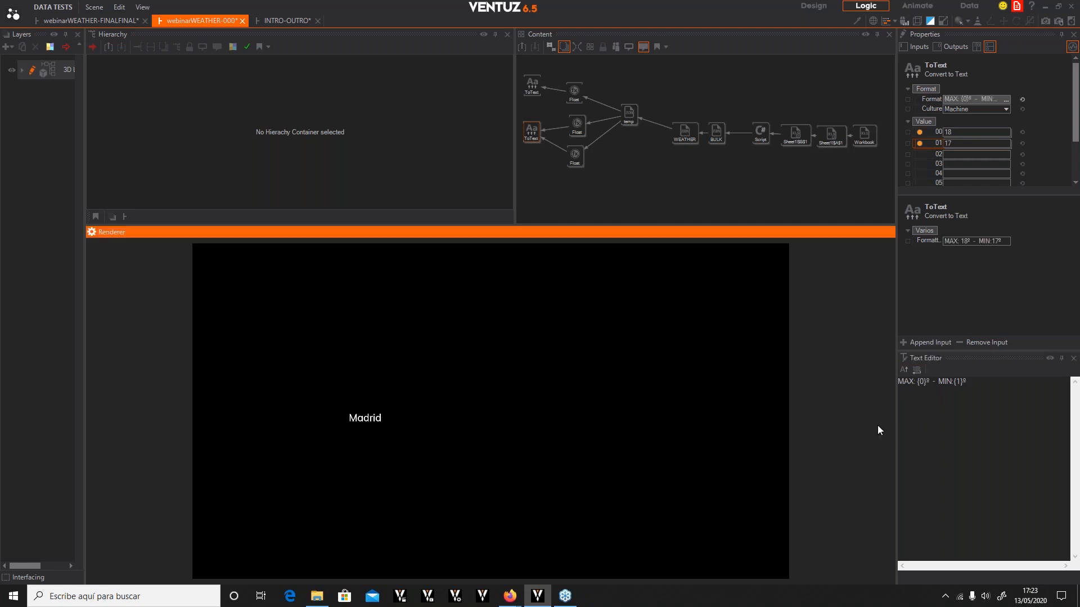
Expose the second ToText node's formatted output to the container under category TEMPERATURES, named MaxMin
click(534, 131)
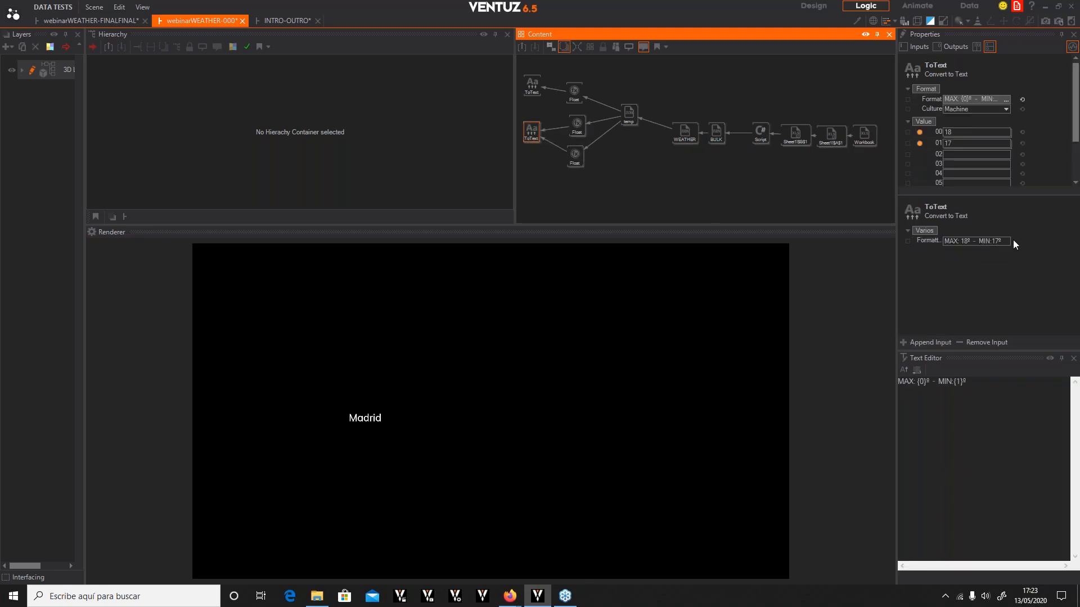
click(906, 240)
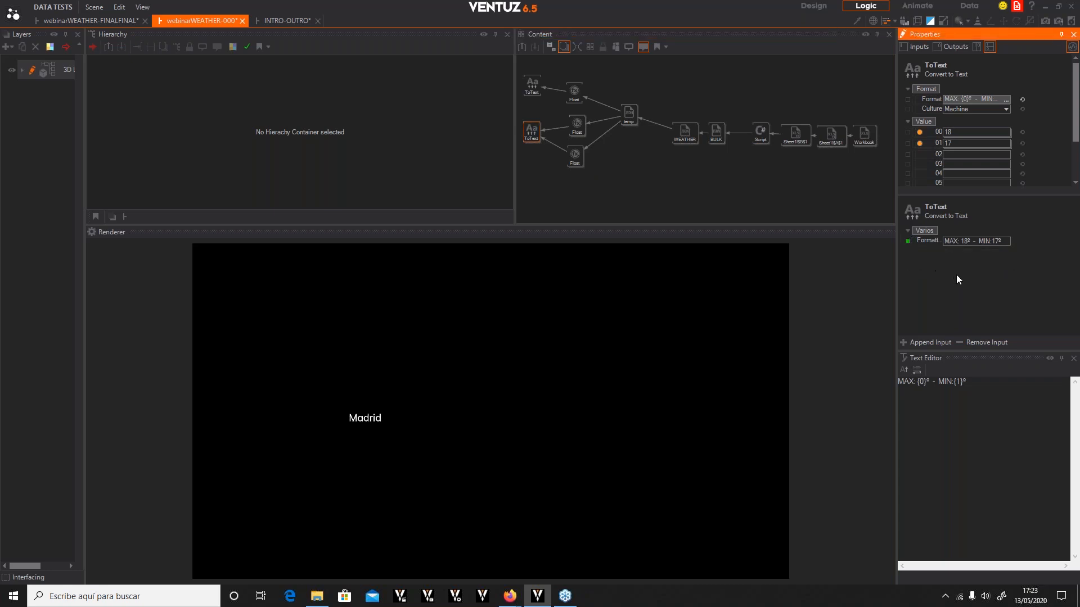
click(910, 244)
double_click(544, 241)
text(Ma)
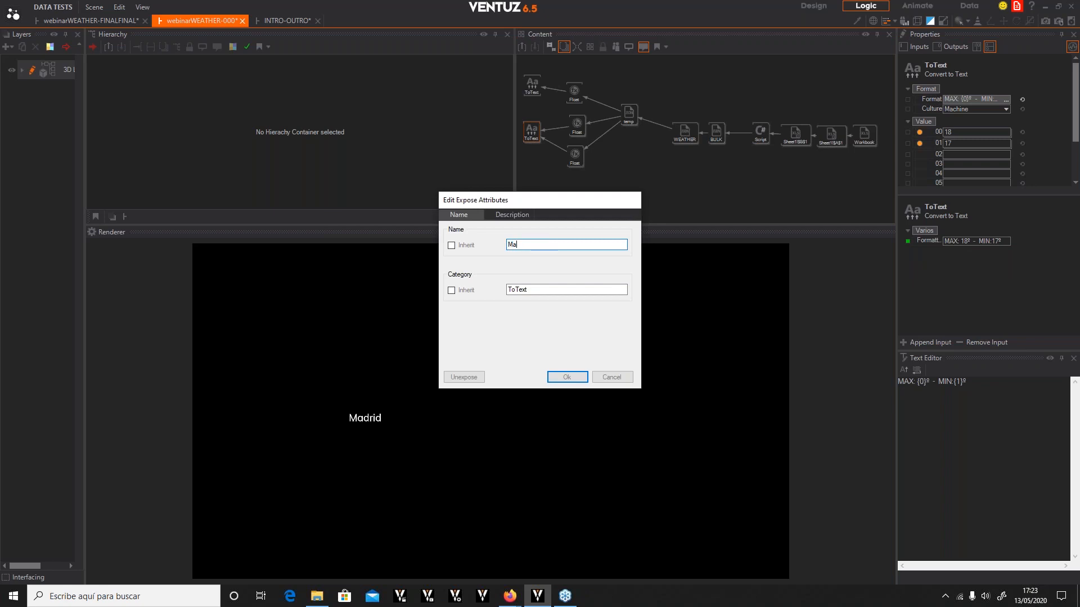
text(xMin)
click(522, 291)
double_click(522, 291)
text(TEMPERATURES)
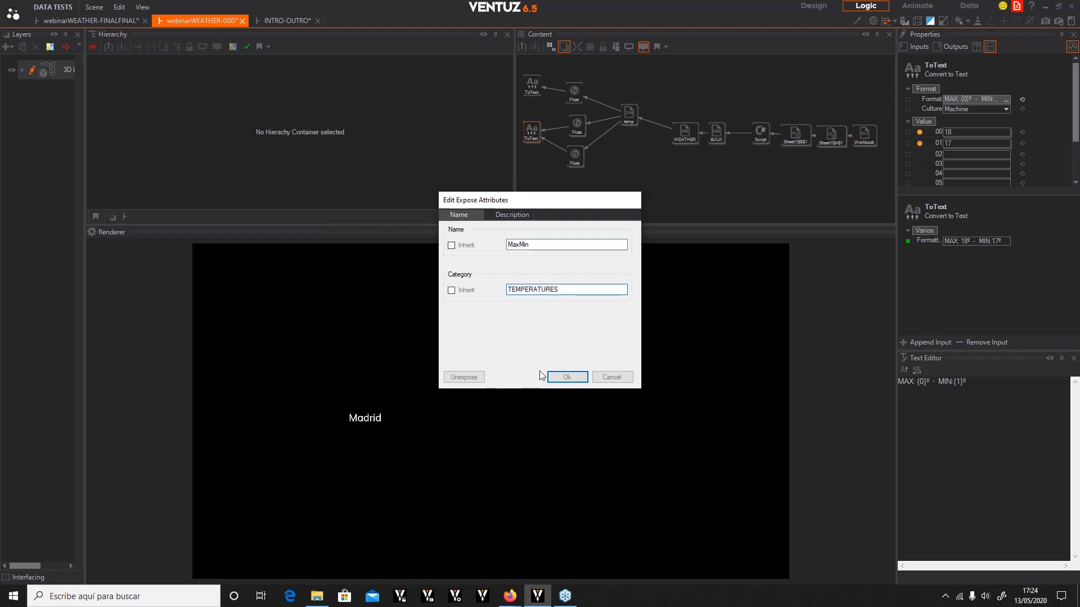
click(563, 376)
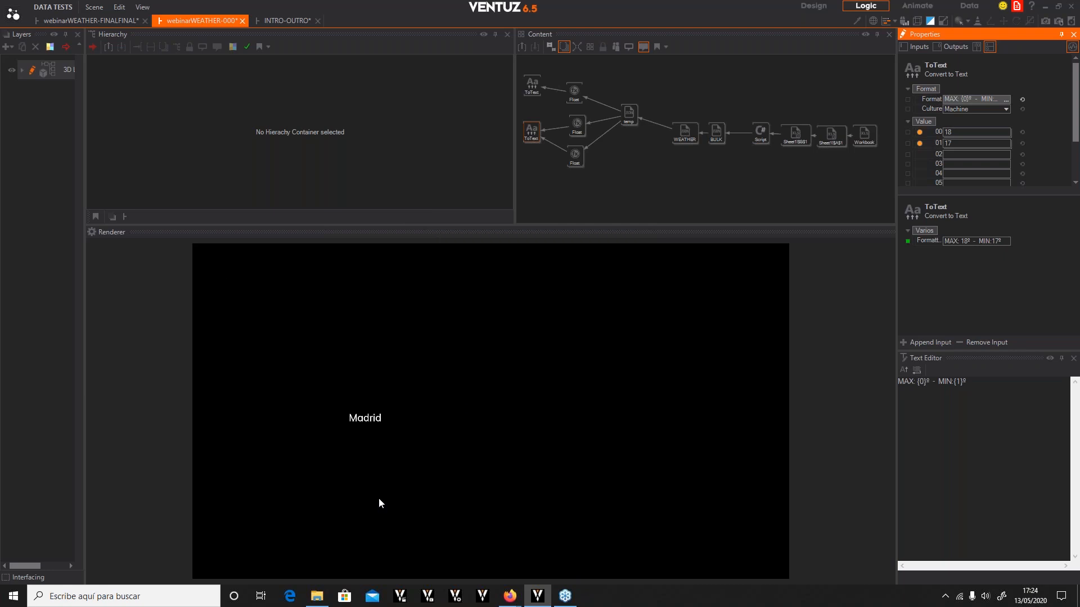
Open the 3D layer's text layers and bind the MAX MIN text to the WEATHER DATA container's MaxMin value
click(197, 106)
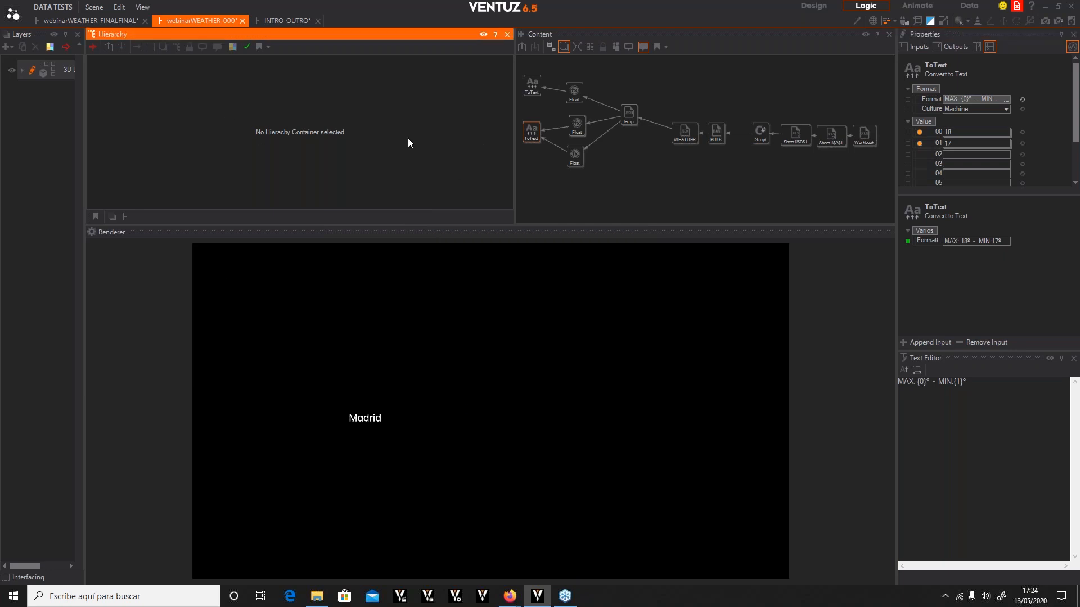
click(36, 69)
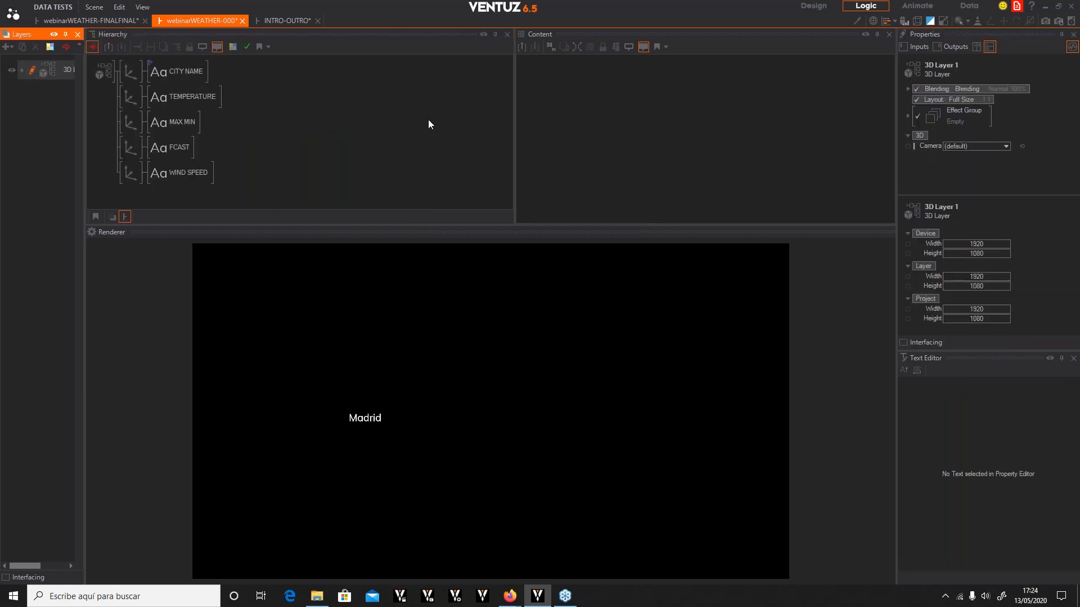
click(173, 70)
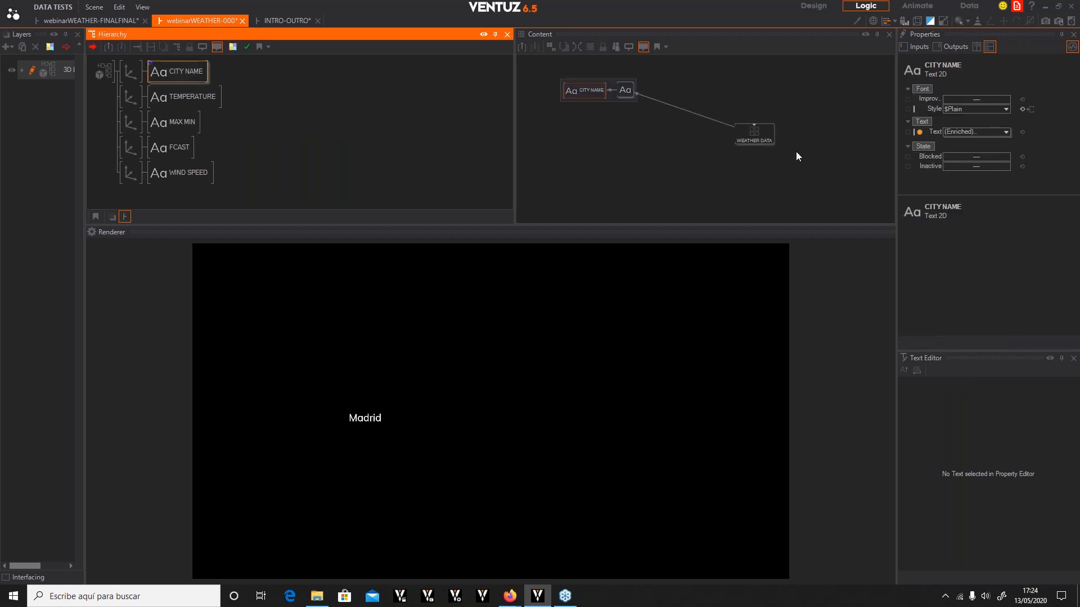
click(758, 128)
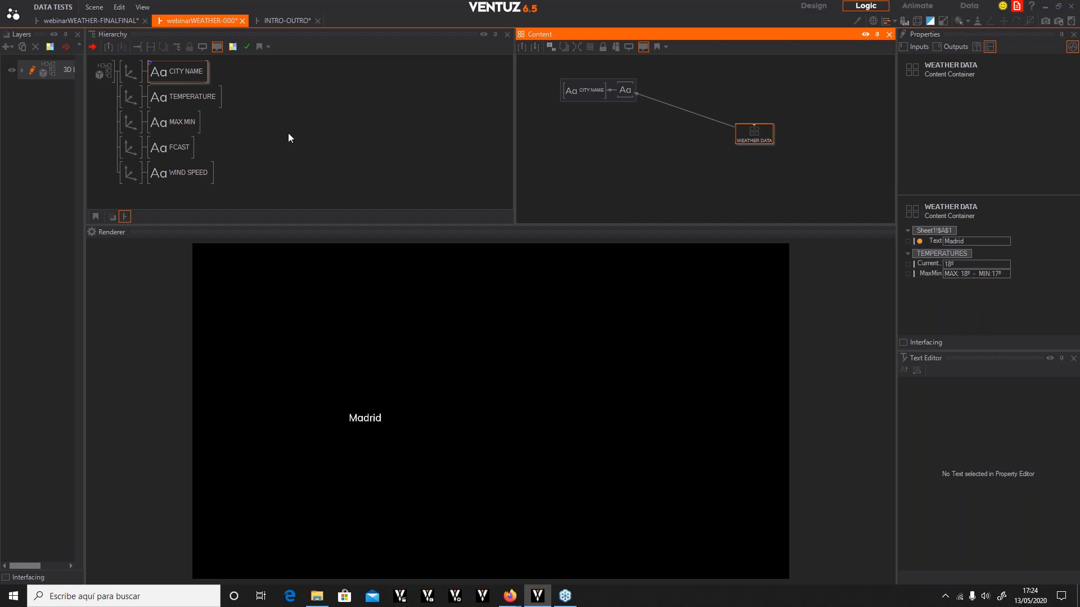
ctrl+click(177, 95)
ctrl+click(185, 125)
click(624, 150)
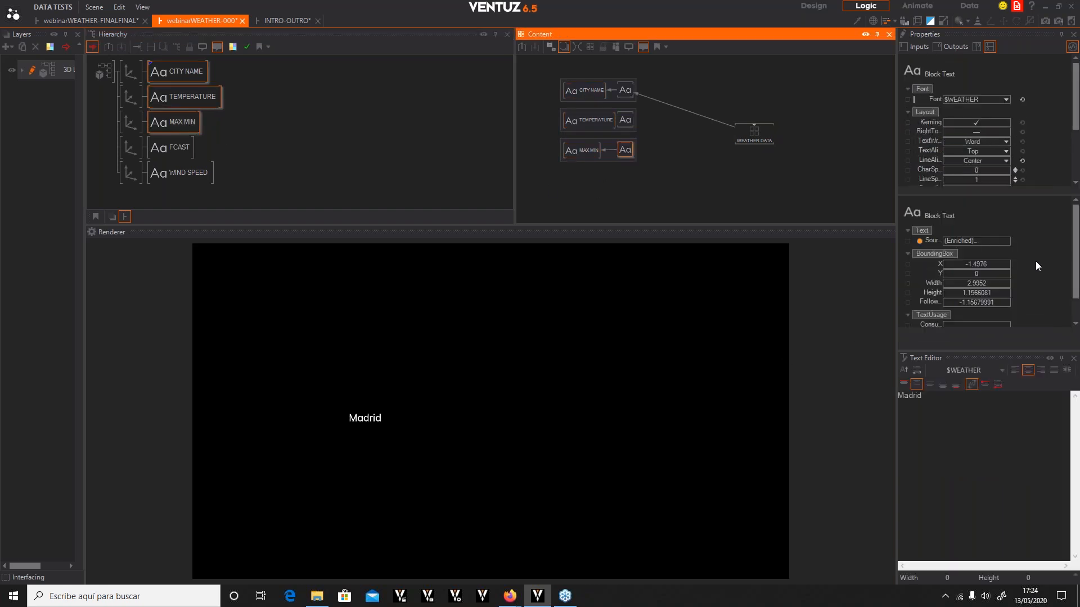
scroll(1040, 265, down, 1)
scroll(984, 230, up, 1)
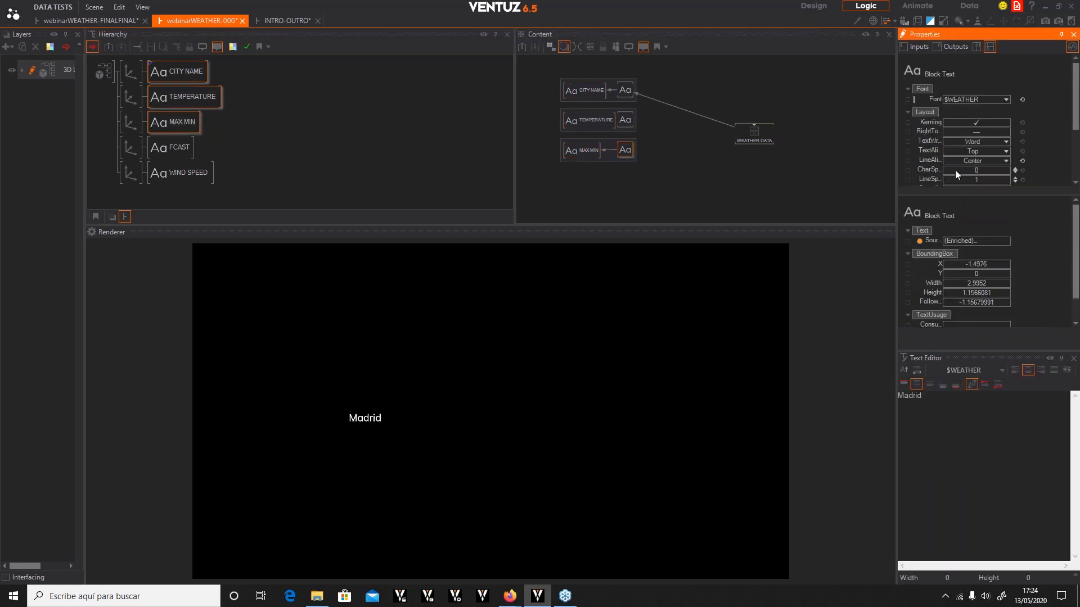
scroll(963, 137, down, 3)
drag(930, 167, 754, 140)
click(782, 193)
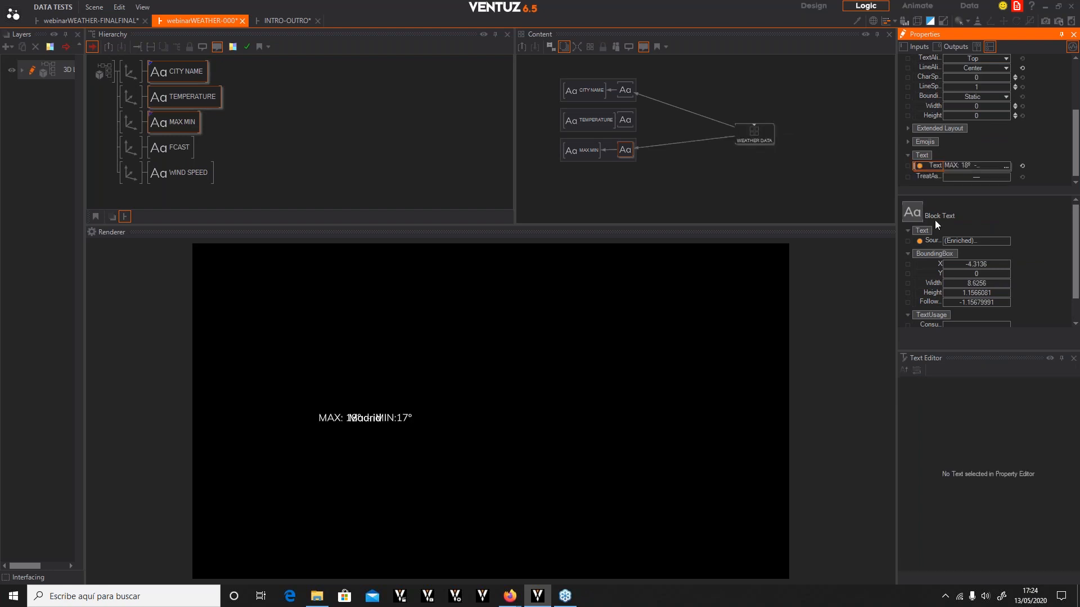
Bind the TEMPERATURE text to the WEATHER DATA container's Current Temp value
click(625, 121)
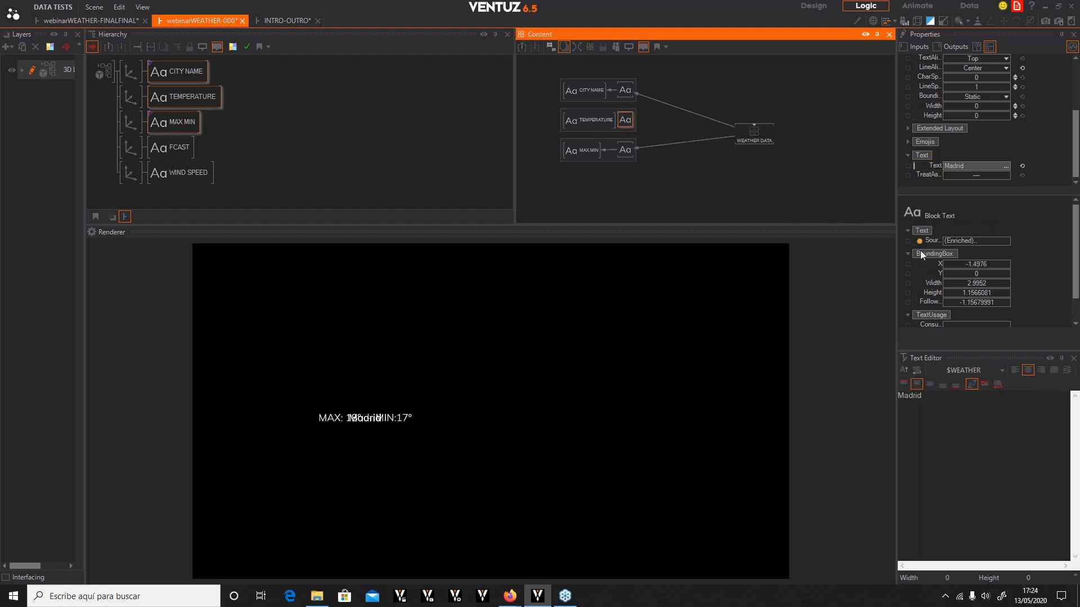
drag(925, 166, 750, 134)
click(798, 176)
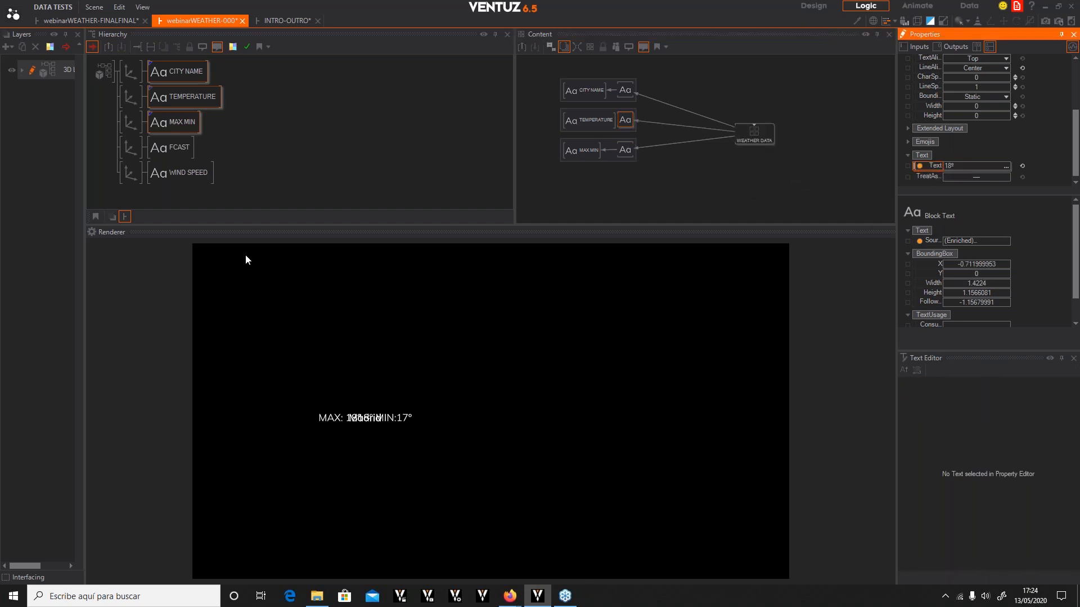
Move the TEMPERATURE axis down to Y -2.2 and set its scaling factor to 2
click(129, 73)
click(135, 96)
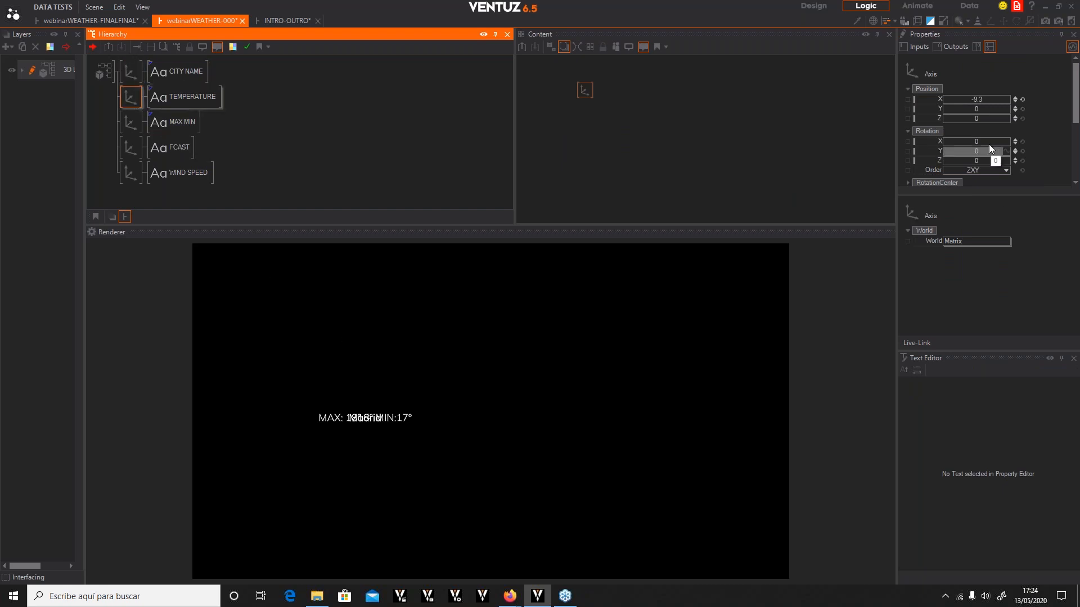
drag(981, 110, 973, 112)
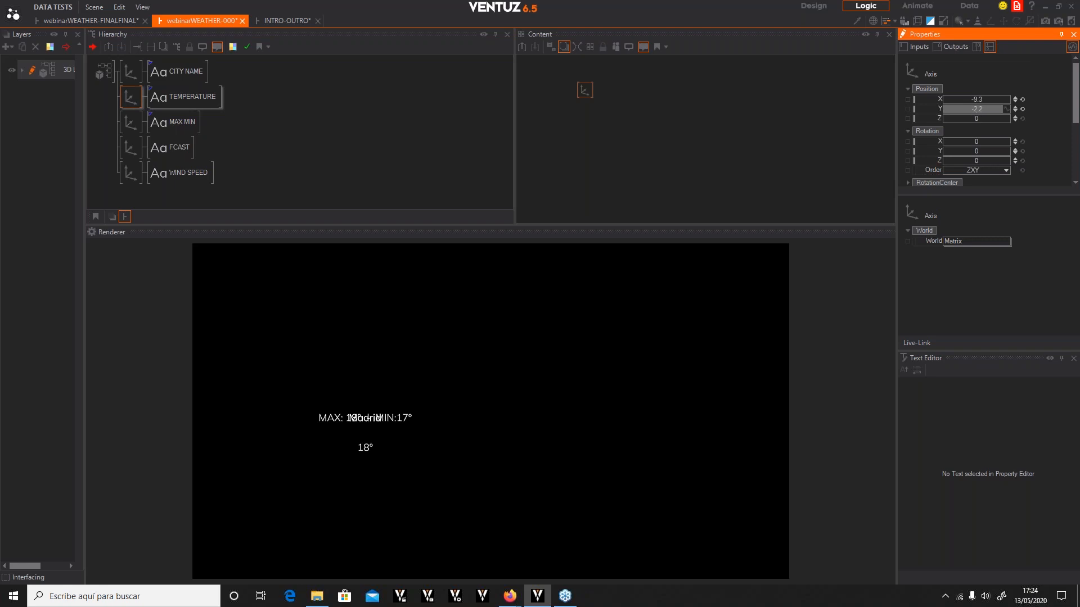
scroll(1009, 159, down, 3)
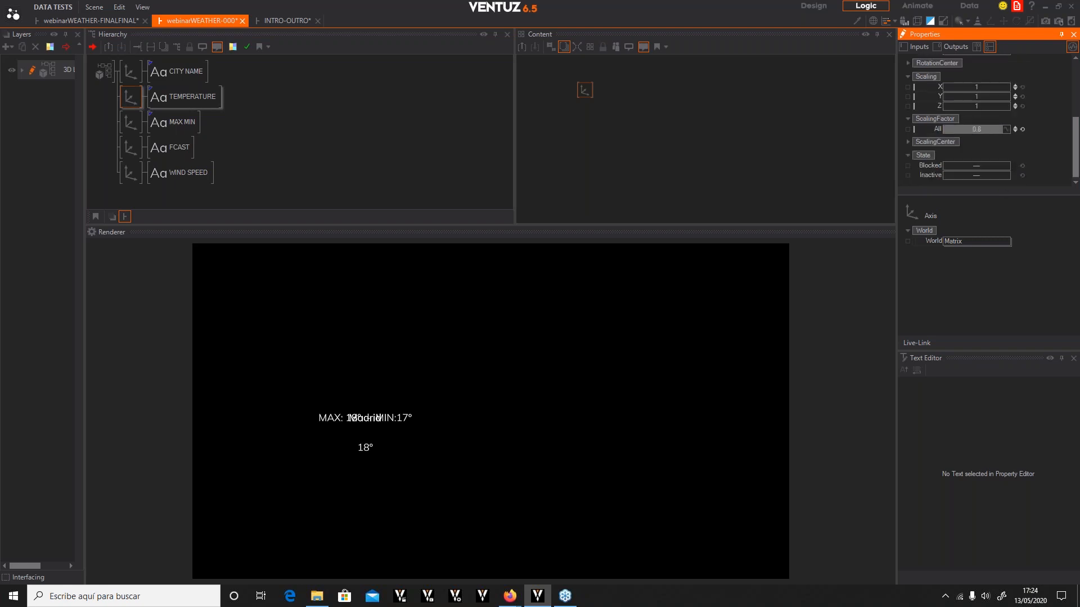
click(976, 129)
text(2)
key(Return)
Move the MAX MIN axis down to Y position -6
click(133, 123)
drag(984, 97, 1031, 100)
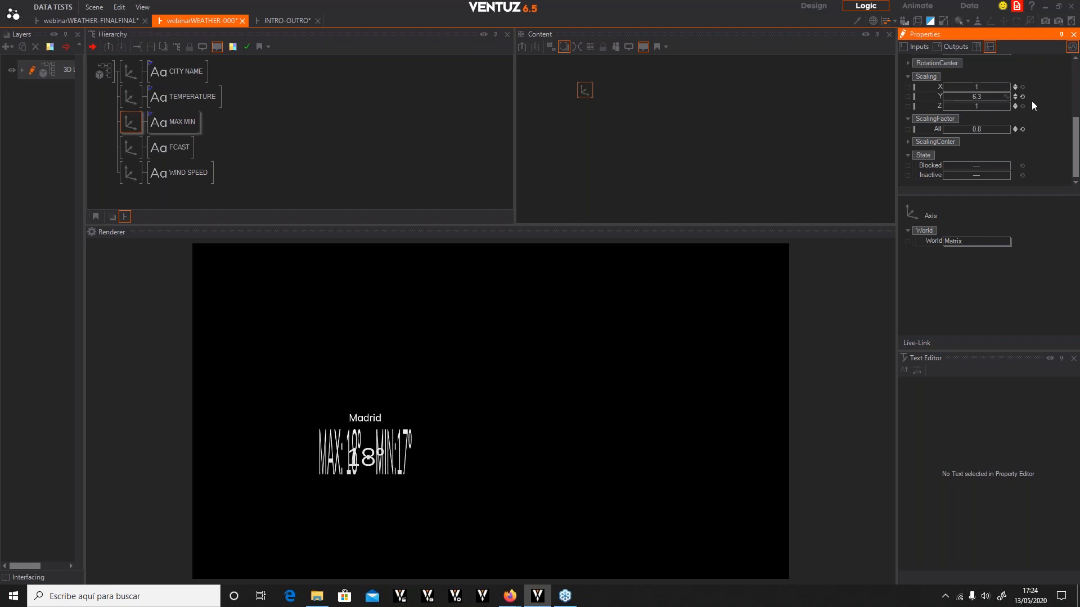
click(1022, 97)
scroll(1019, 121, up, 5)
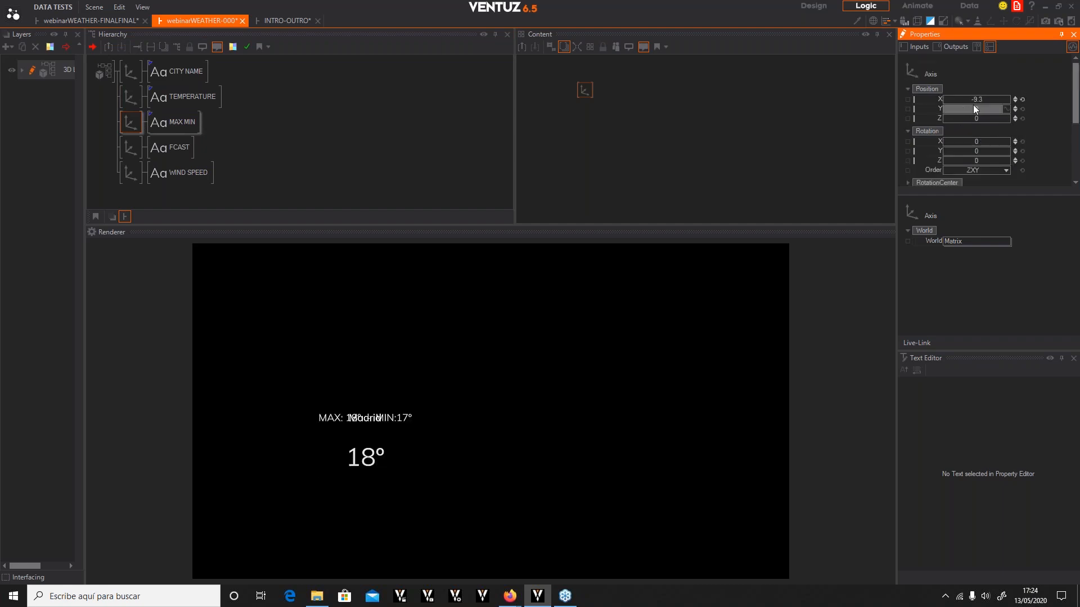
drag(985, 108, 965, 110)
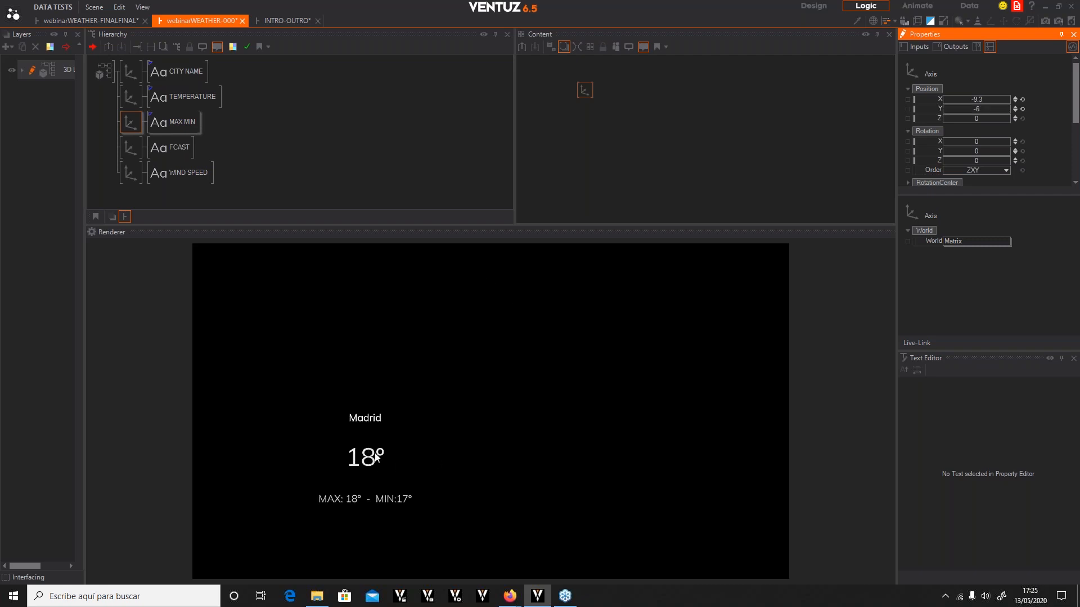
Set the MAX MIN axis's overall scaling factor to 0.7
scroll(1012, 140, down, 3)
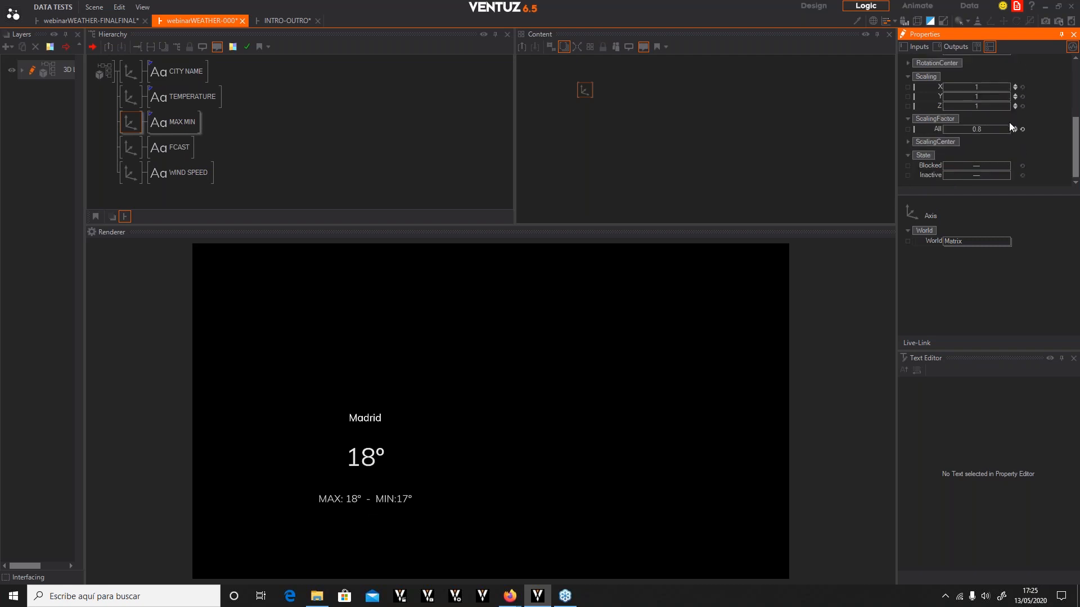
click(986, 128)
key(BackSpace)
text(.6)
key(Return)
click(978, 129)
key(BackSpace)
text(.7)
key(Return)
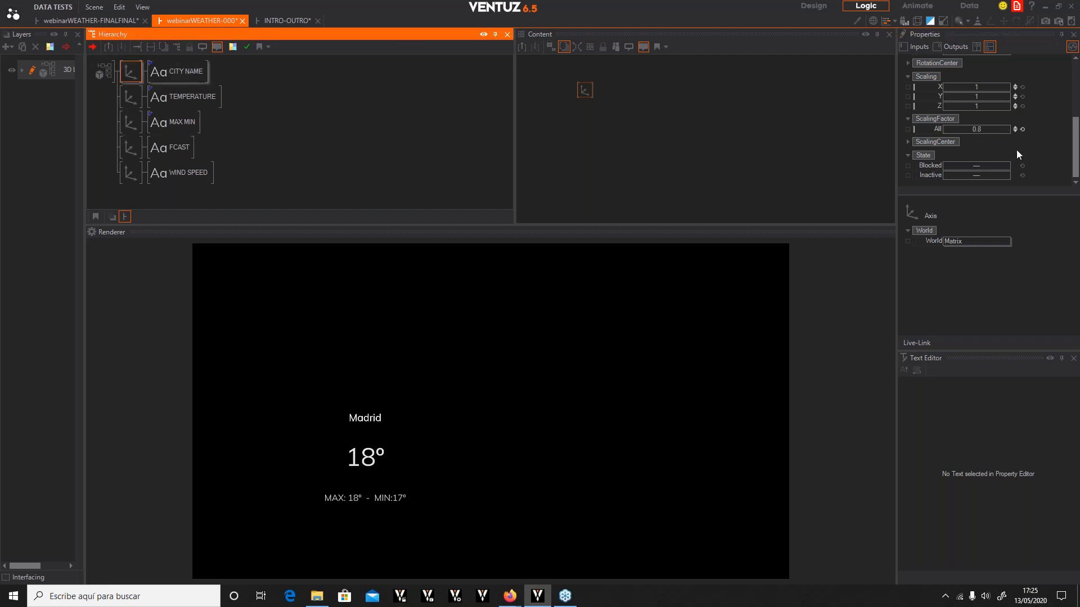
Set the CITY NAME axis's overall scaling factor to 1
click(979, 129)
text(1)
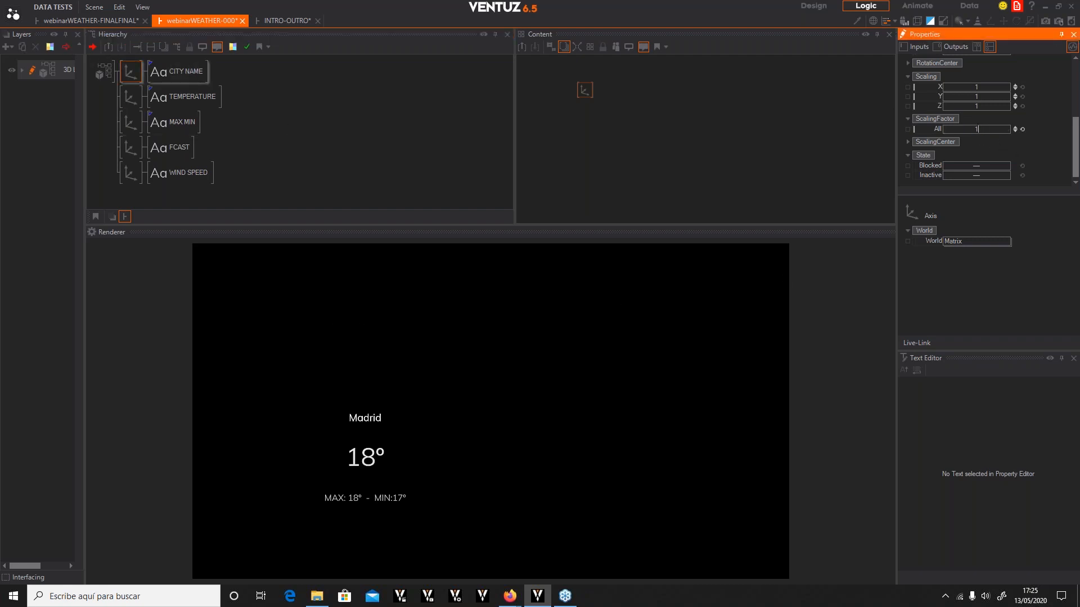
key(Return)
Block the FCAST and WIND SPEED axes so they are hidden
click(127, 146)
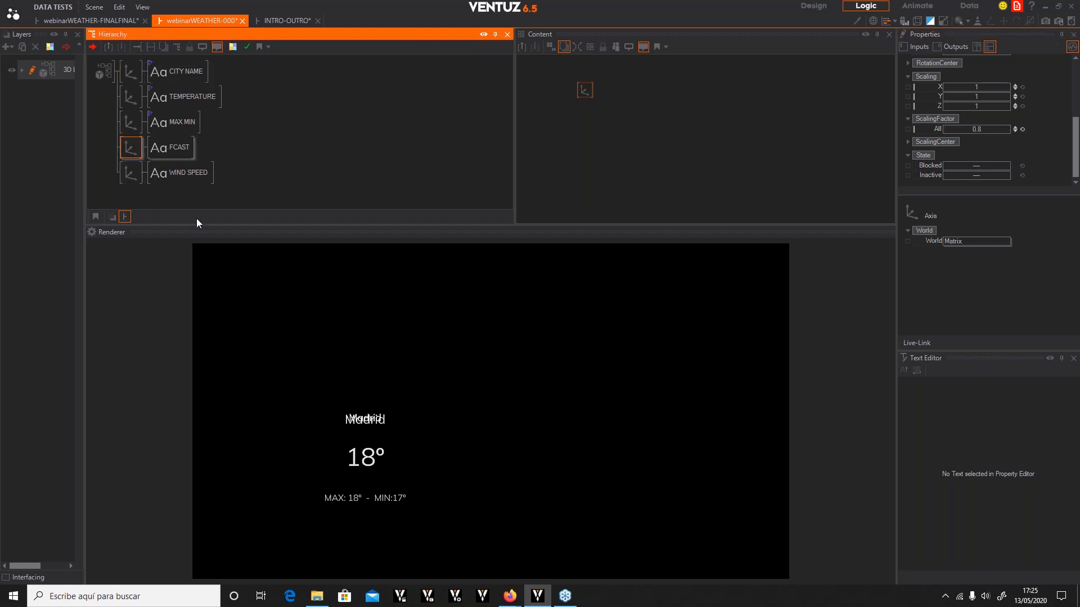
ctrl+click(129, 177)
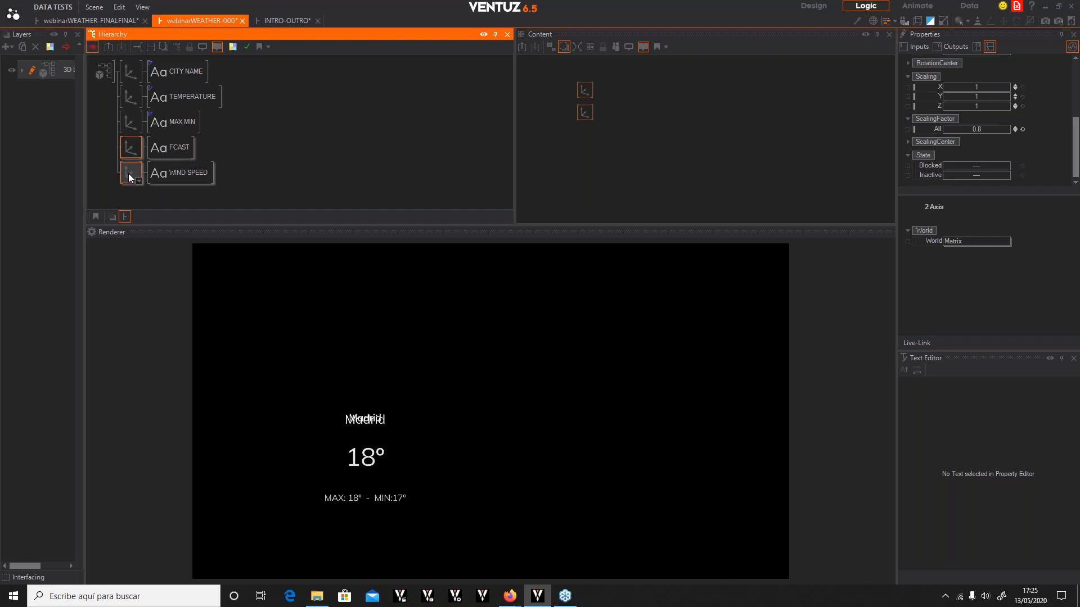
key(b)
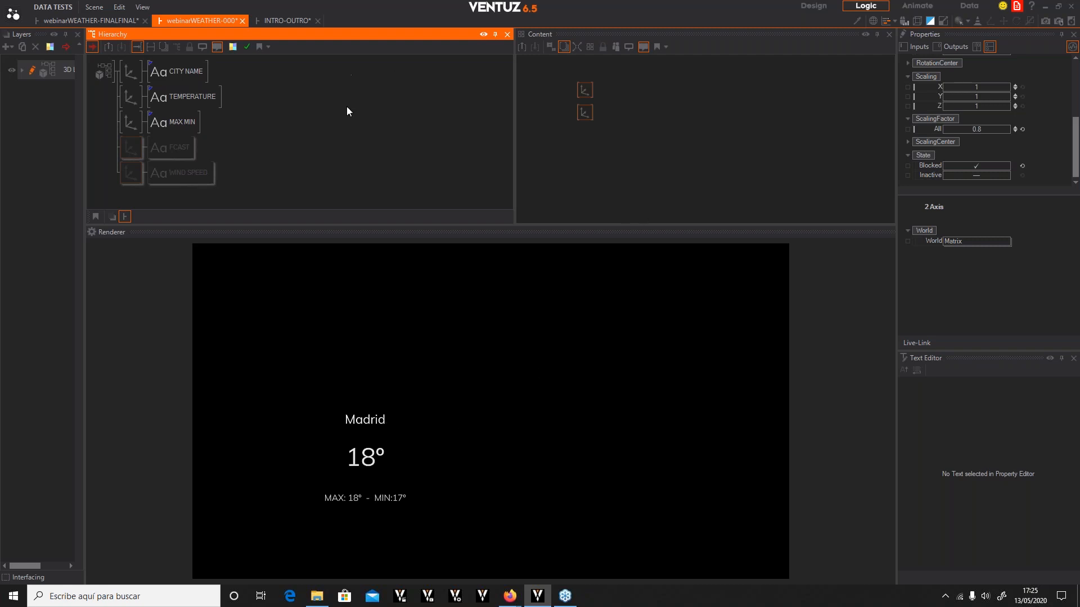
Enter the WEATHER DATA content container from the CITY NAME text's content view
click(324, 164)
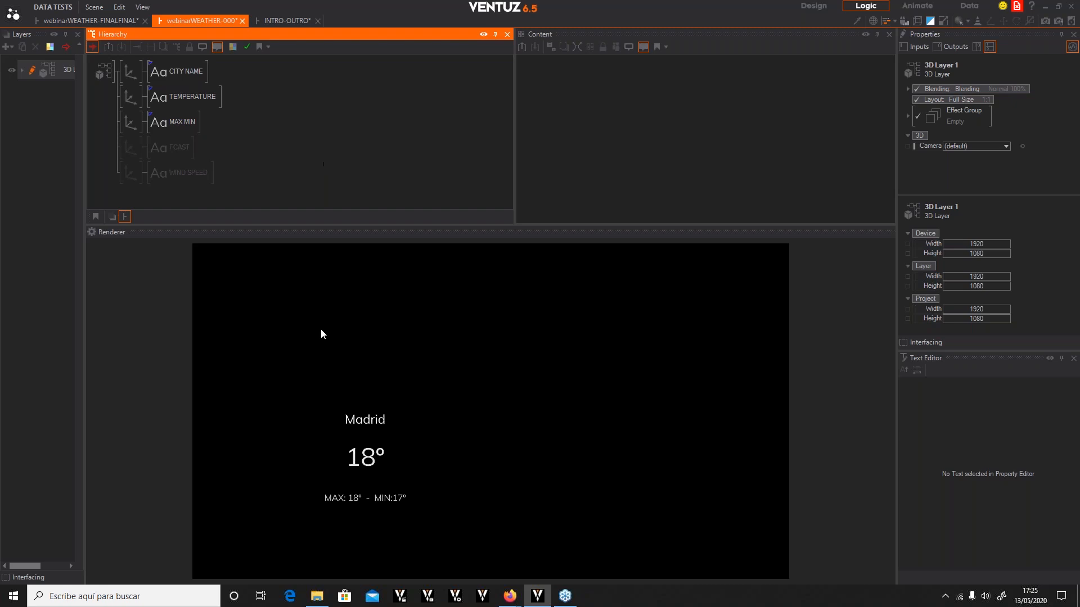
click(178, 72)
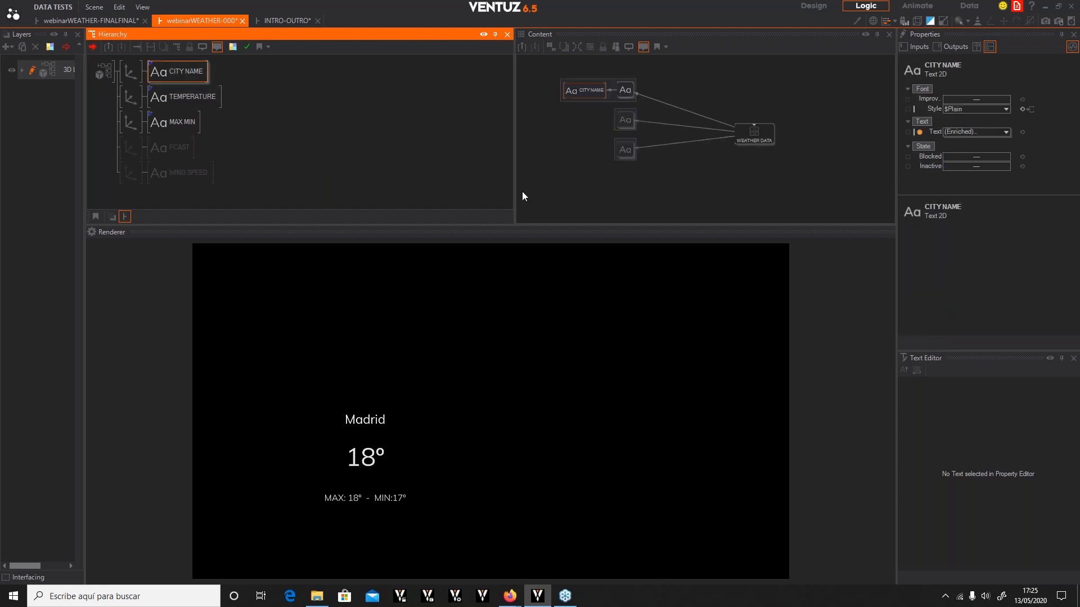
double_click(751, 125)
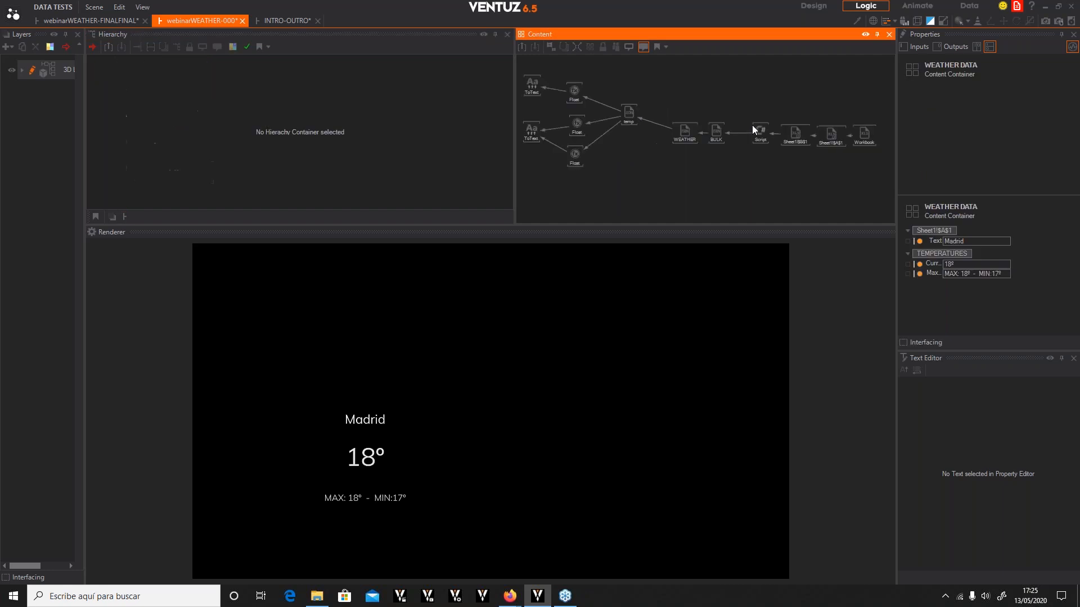
Add a Counter node to the container and place it below the Excel cell nodes
double_click(793, 185)
text(counter)
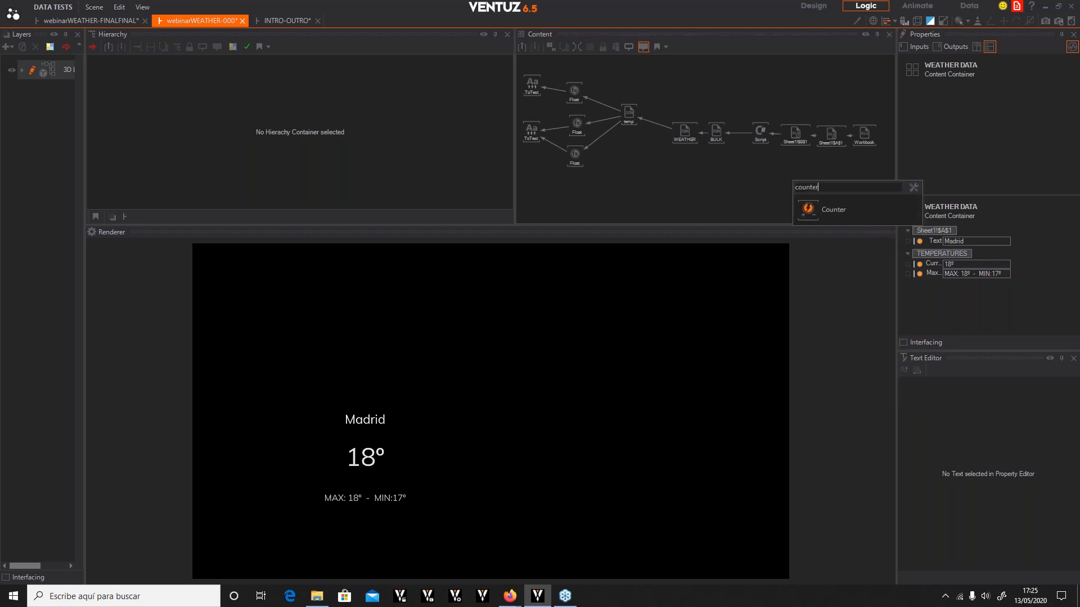
click(810, 209)
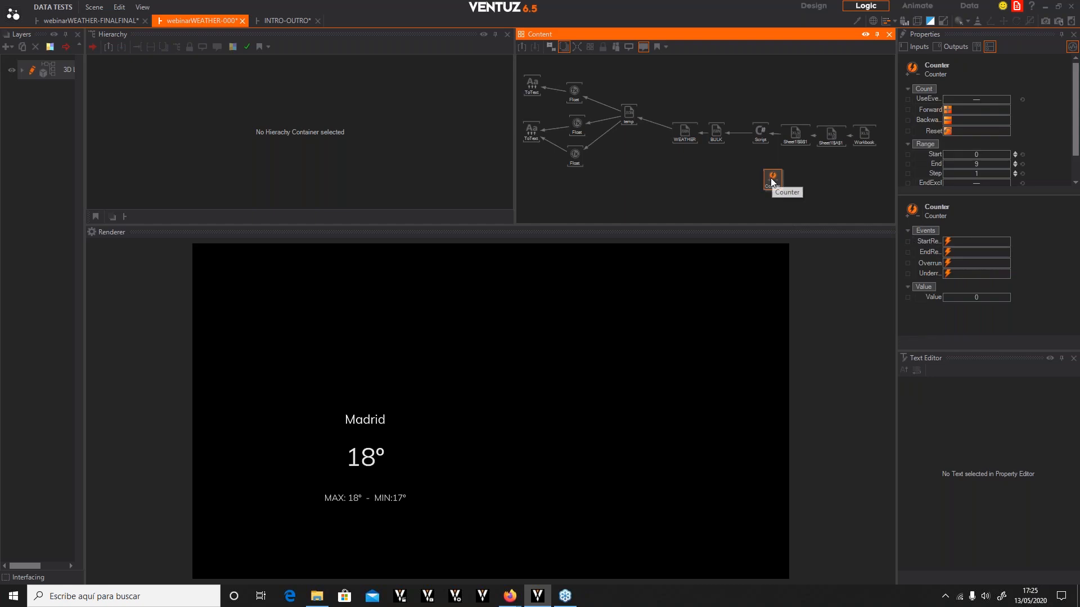
drag(770, 181, 835, 181)
Set the Counter node's range to start at 1 and end at 15
click(838, 134)
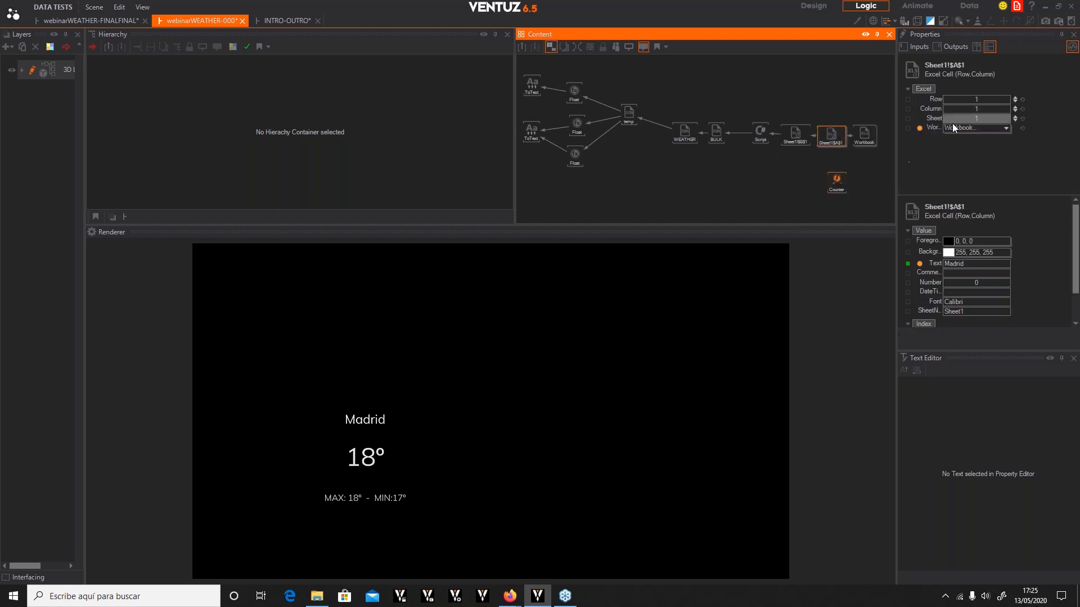
click(836, 185)
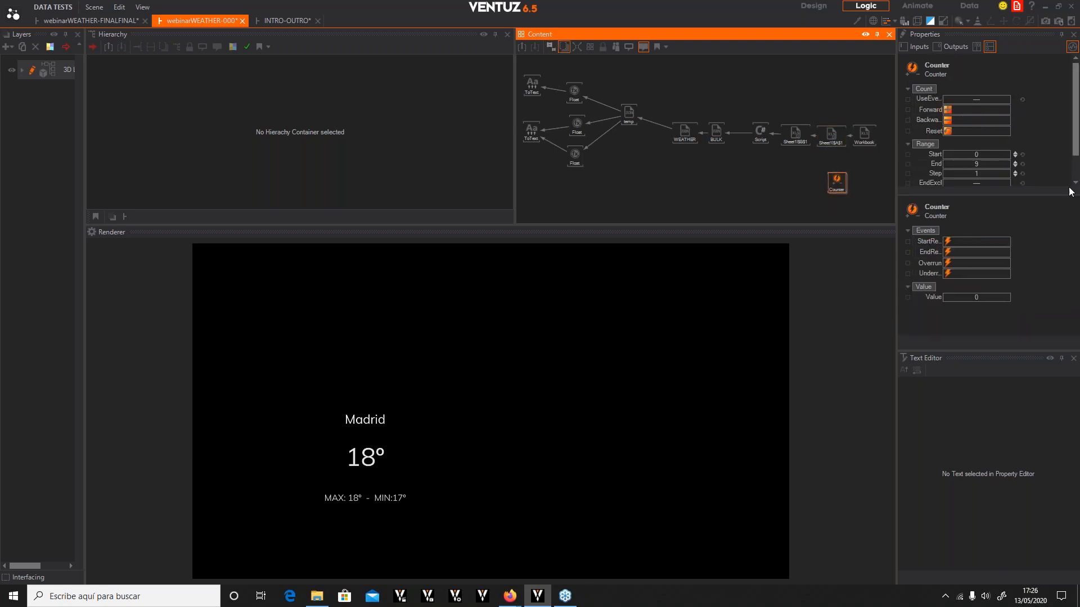
click(924, 49)
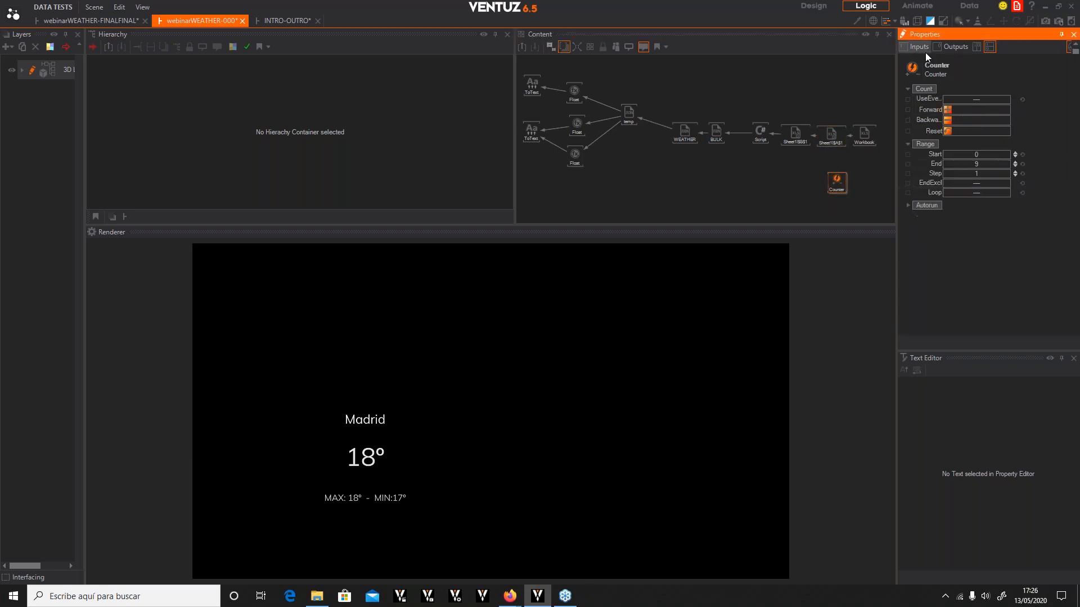
click(984, 153)
text(1)
key(Return)
click(988, 165)
text(15)
key(Return)
Bind the Sheet1 Excel cell's Row input to the Counter's value
click(831, 135)
drag(936, 99, 837, 182)
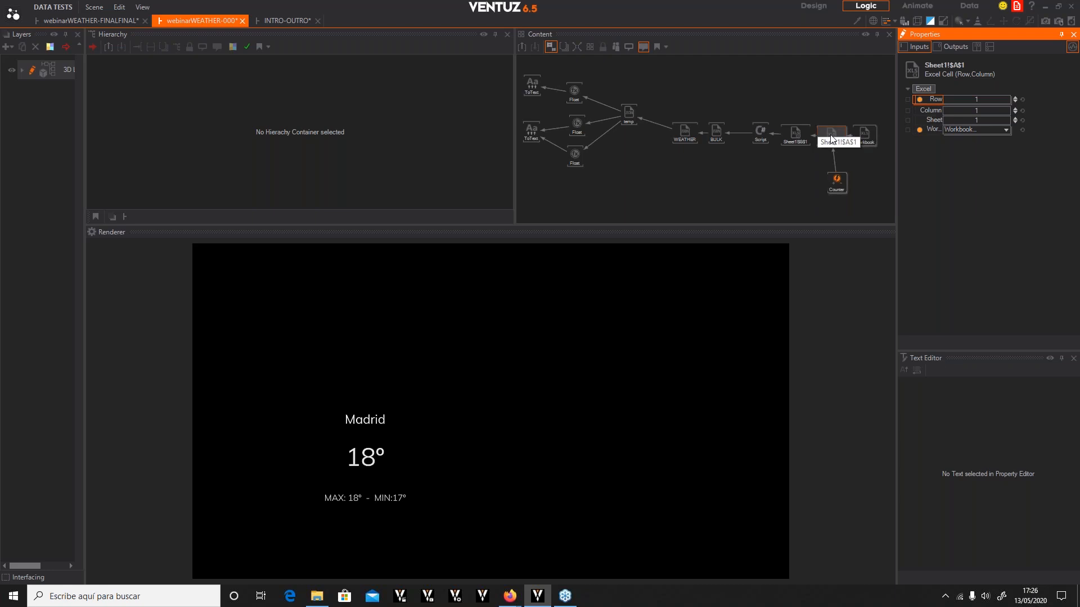
click(836, 181)
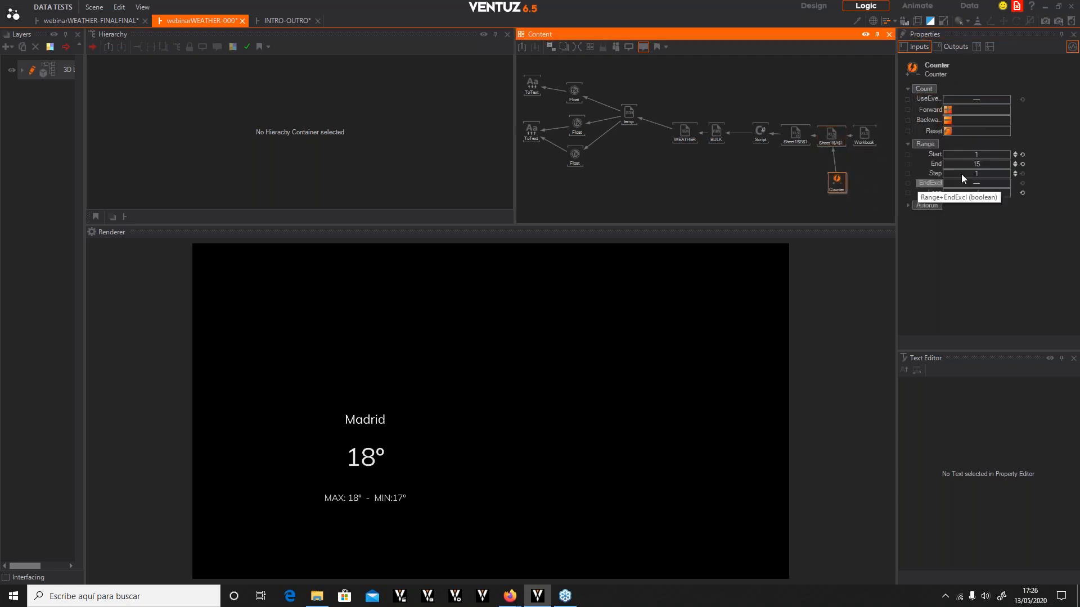
Trigger the Counter's Forward event several times to step through the cities in the renderer
click(946, 114)
click(946, 109)
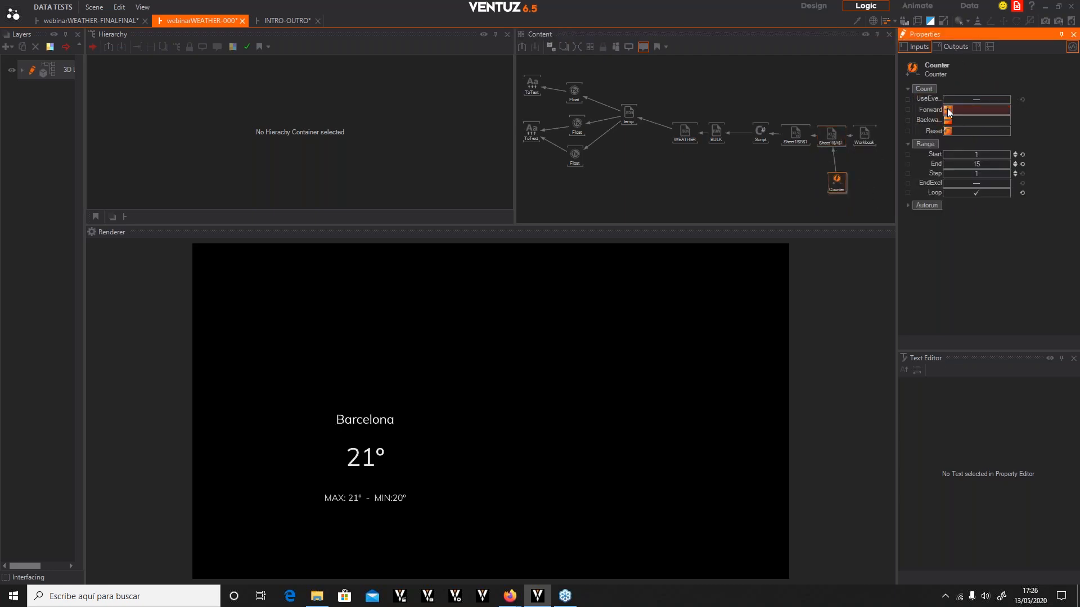
click(947, 109)
click(948, 109)
click(948, 110)
click(948, 110)
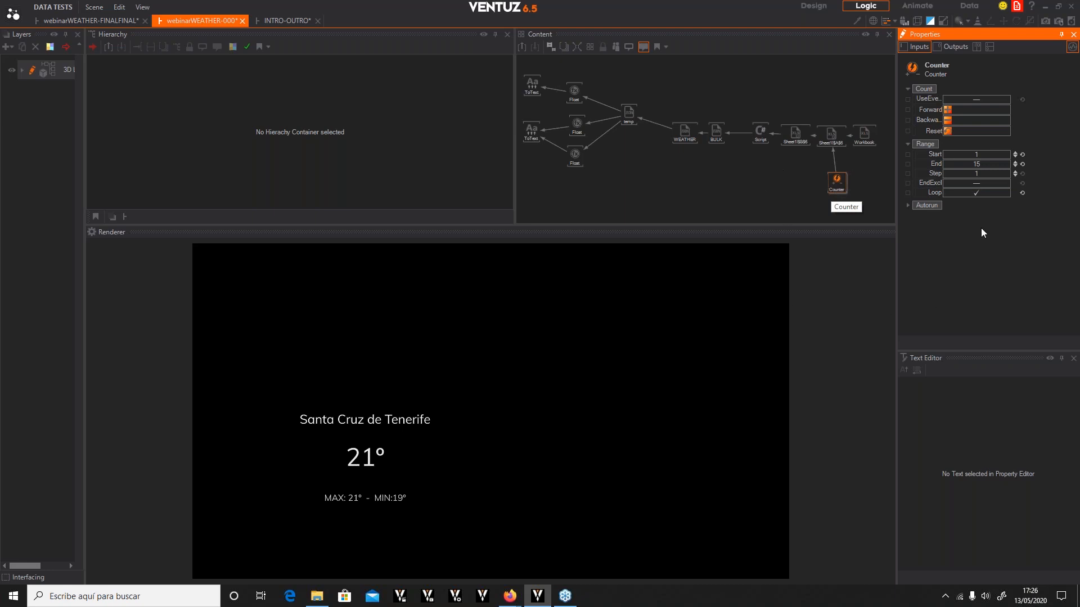
drag(840, 191, 836, 184)
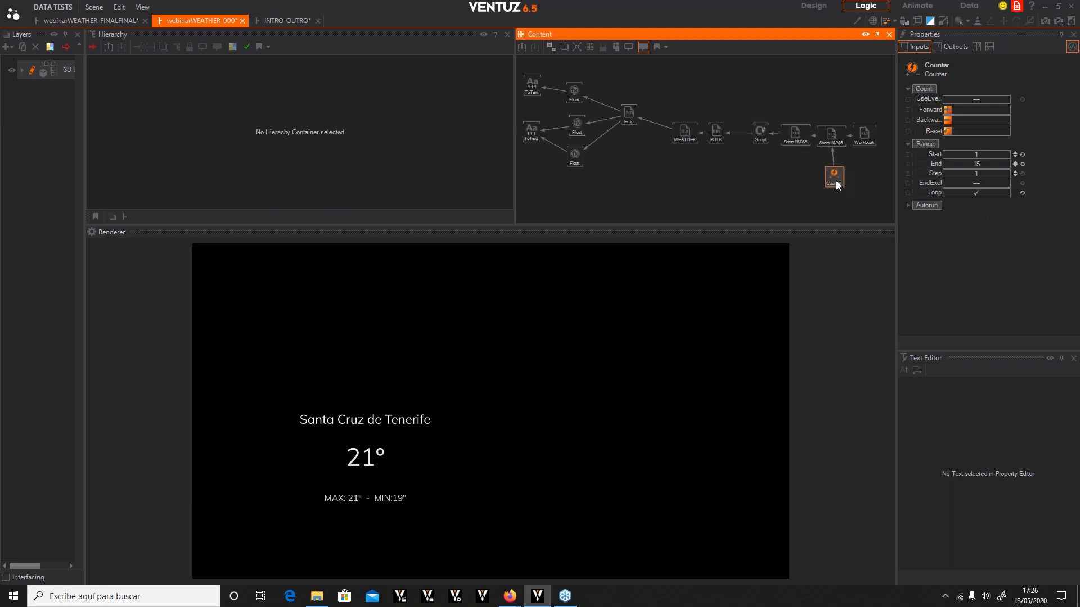
mouse_move(780, 176)
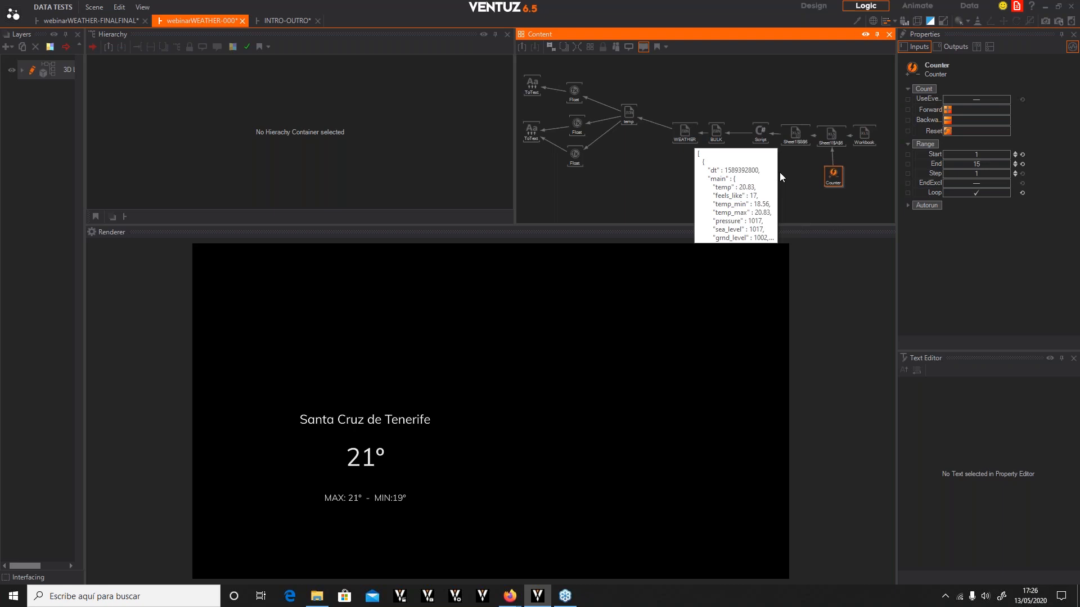
click(806, 203)
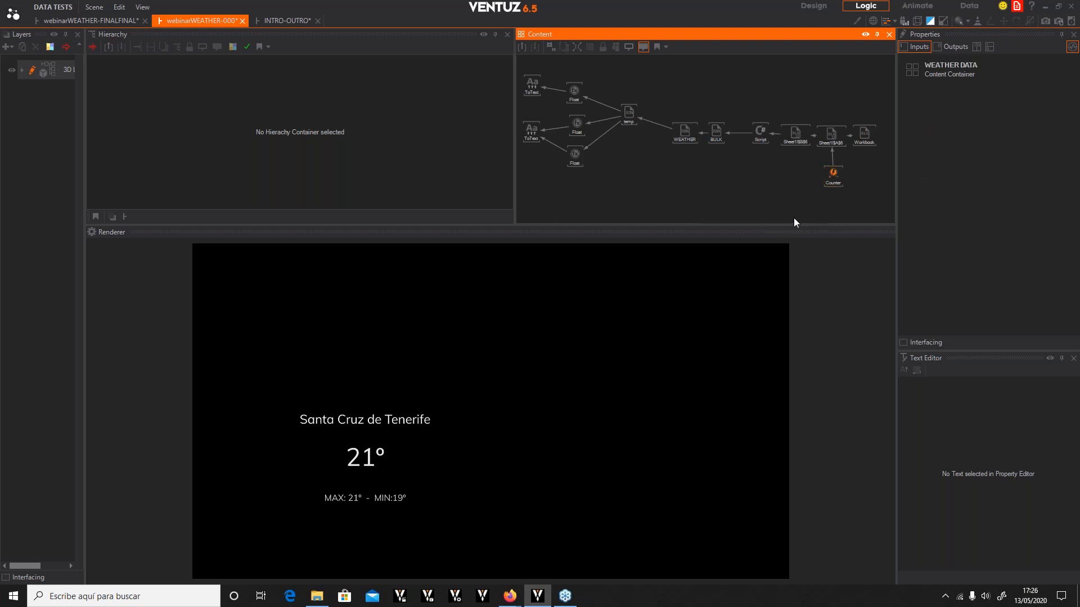
click(827, 159)
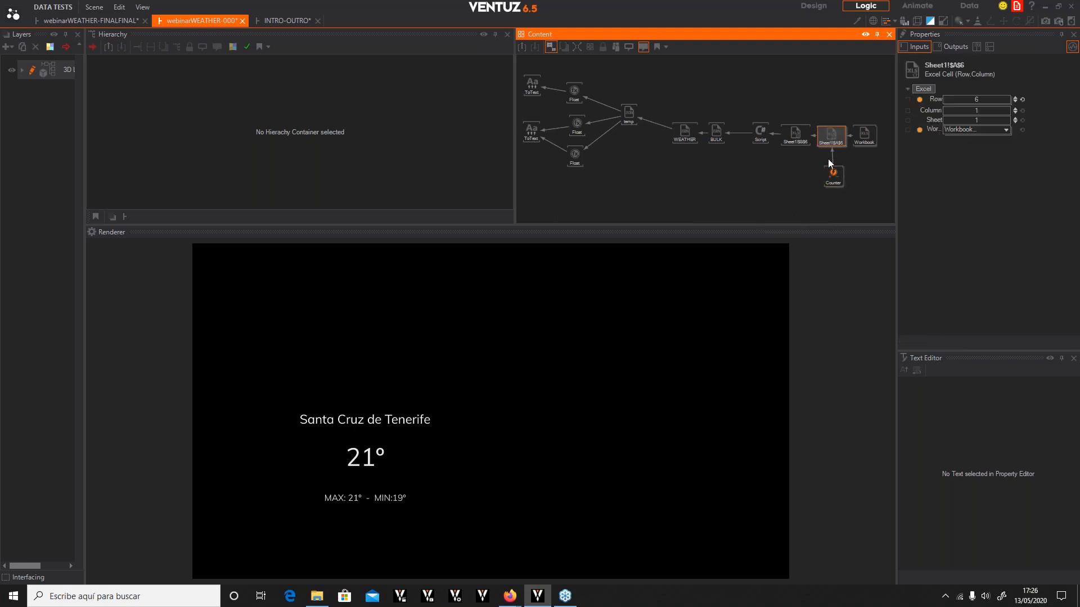
double_click(796, 213)
text(key)
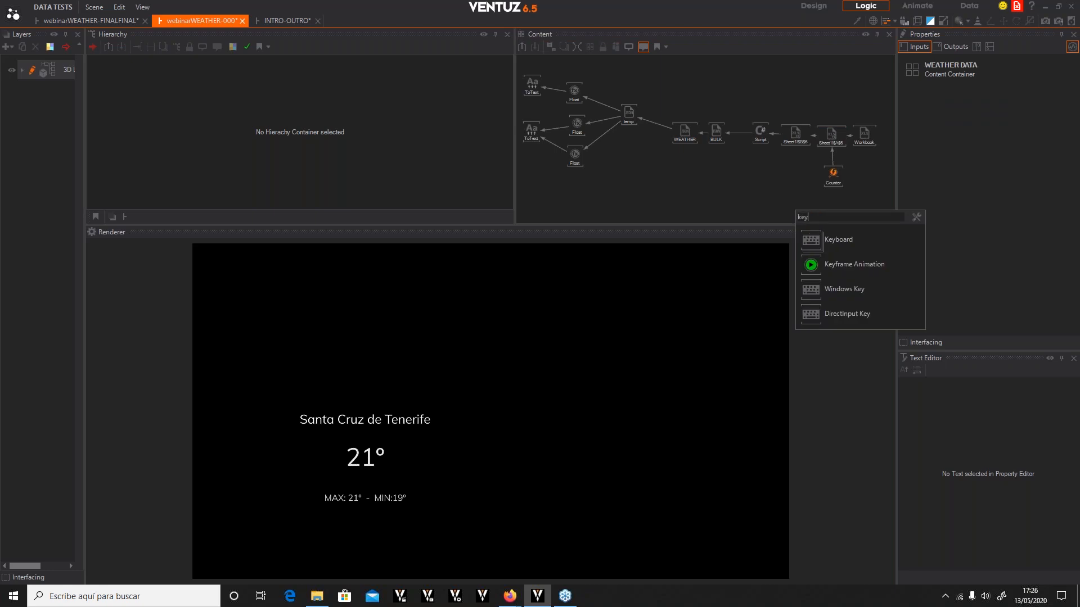
key(Escape)
Add a DirectInput Key node and a duplicate of it beside the Counter
double_click(792, 202)
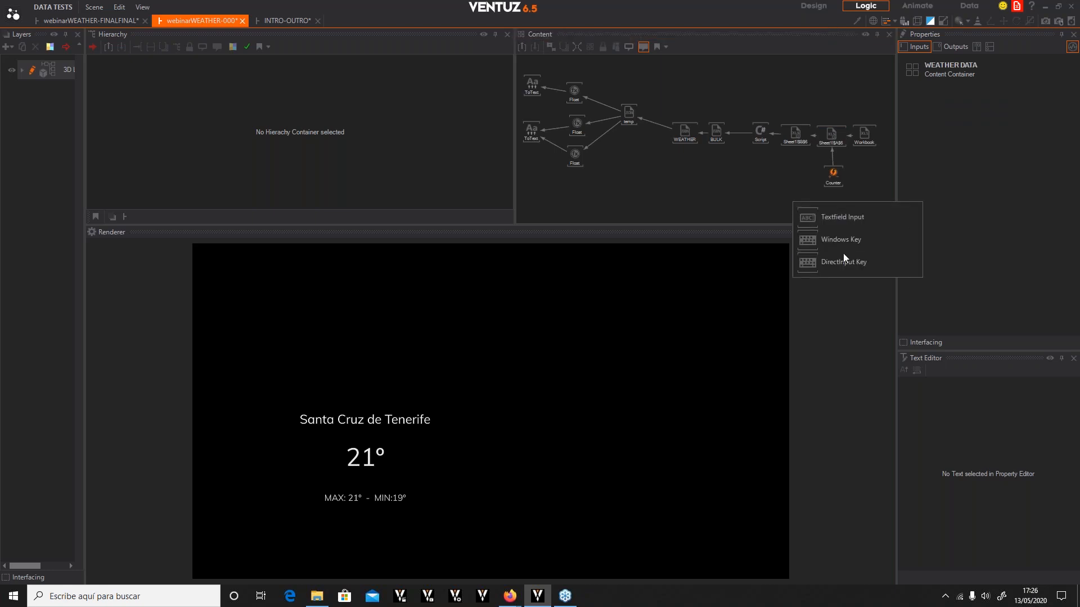
click(817, 265)
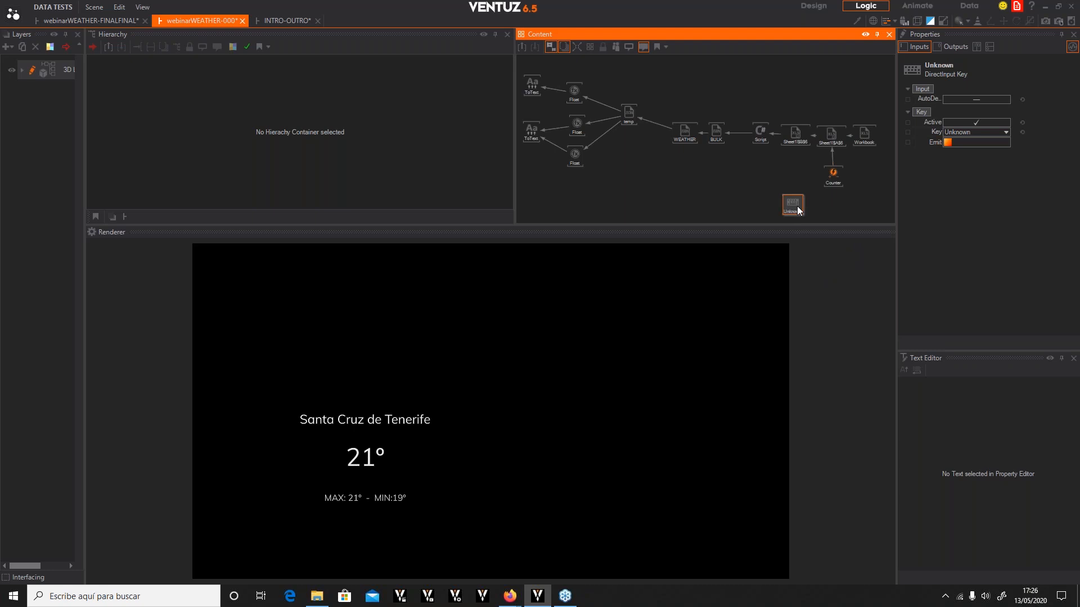
key(ctrl+v)
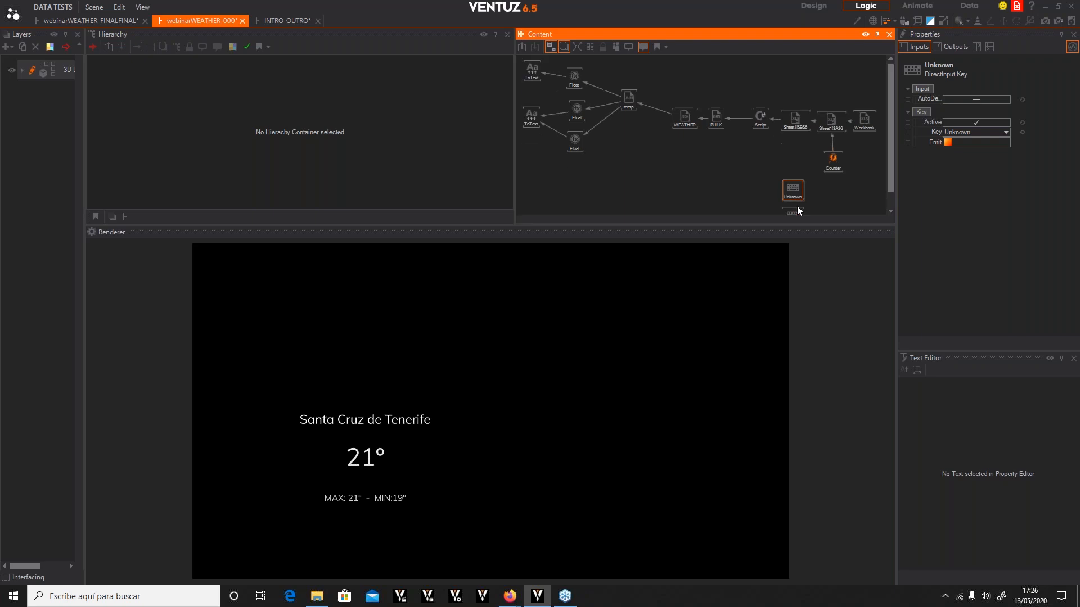
drag(827, 197, 871, 201)
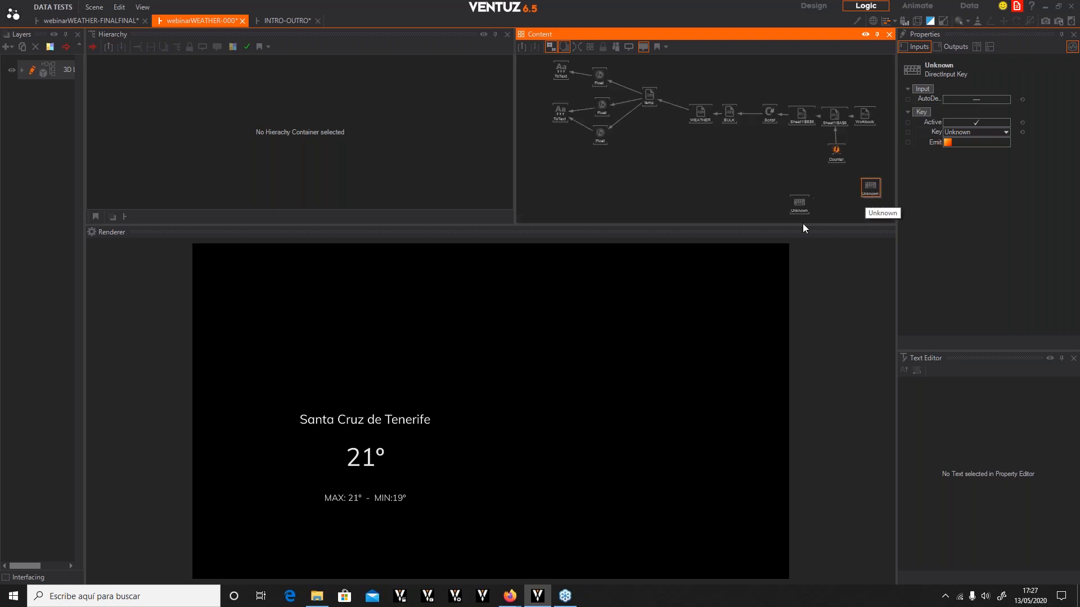
Assign the NumberPadPlus key to one DirectInput Key node and NumberPadMinus to the other
drag(807, 225, 806, 318)
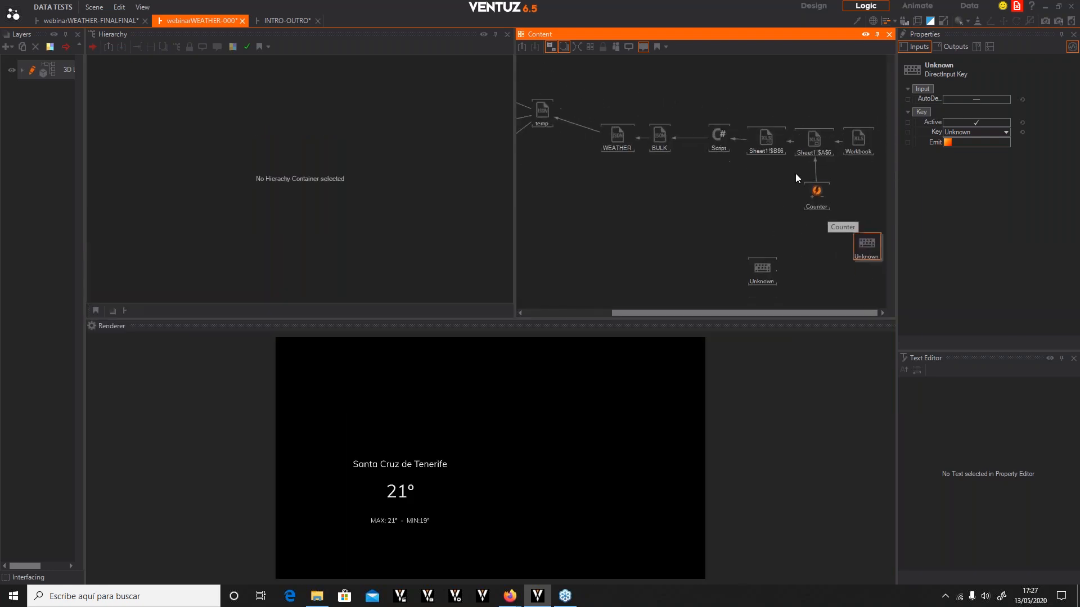
click(754, 248)
click(869, 245)
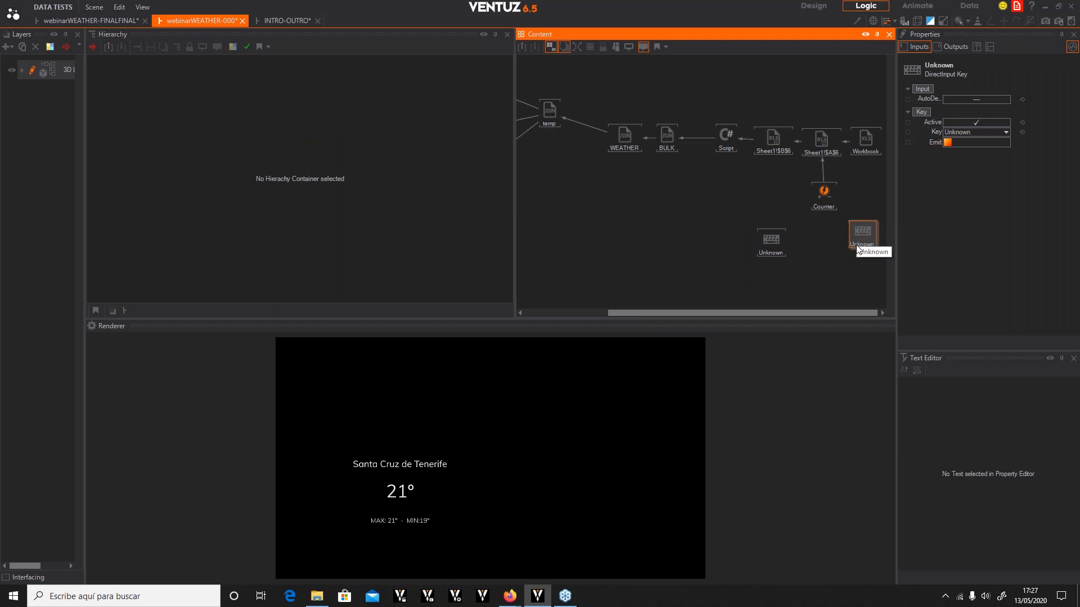
click(1001, 131)
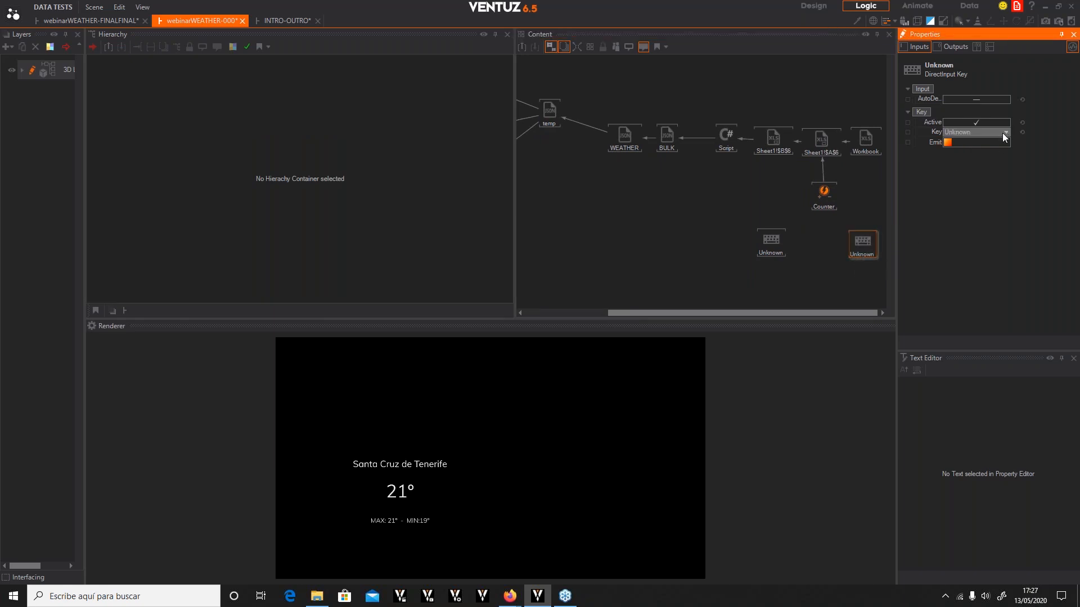
click(1006, 132)
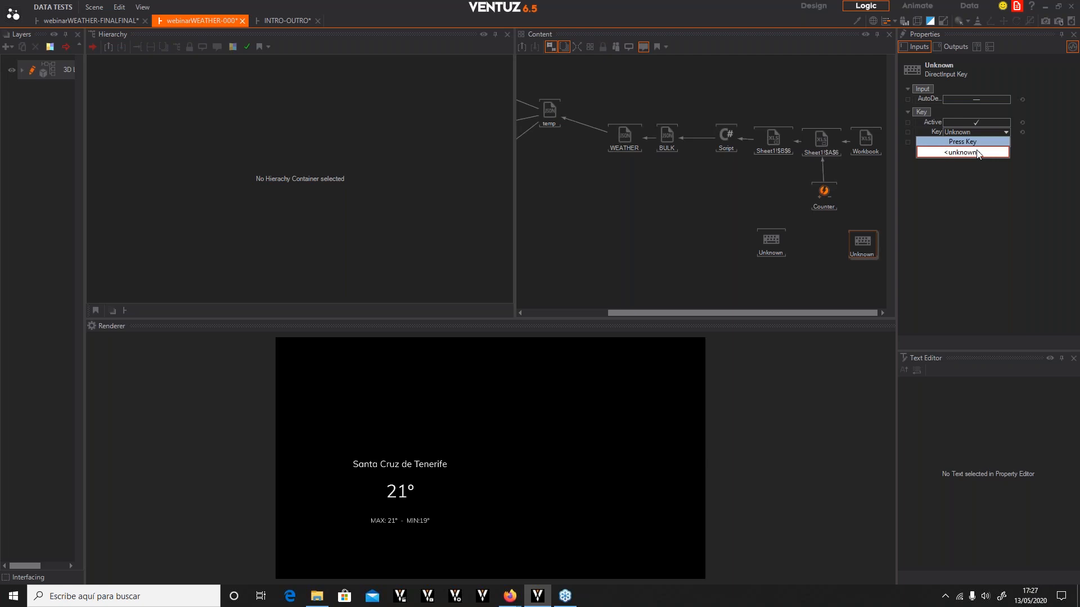
key(KP_Add)
click(760, 248)
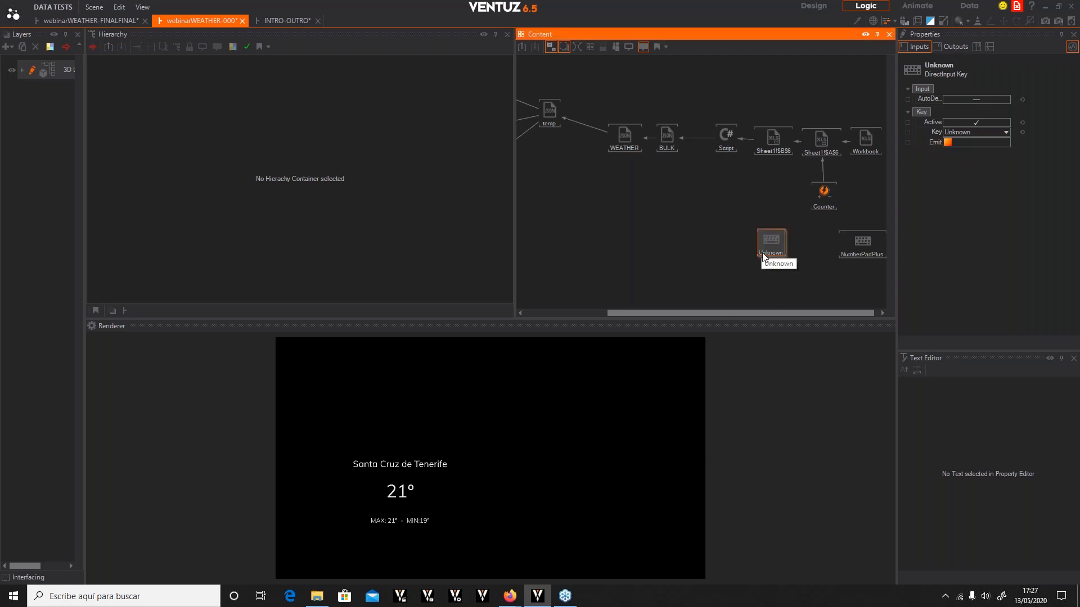
click(1006, 132)
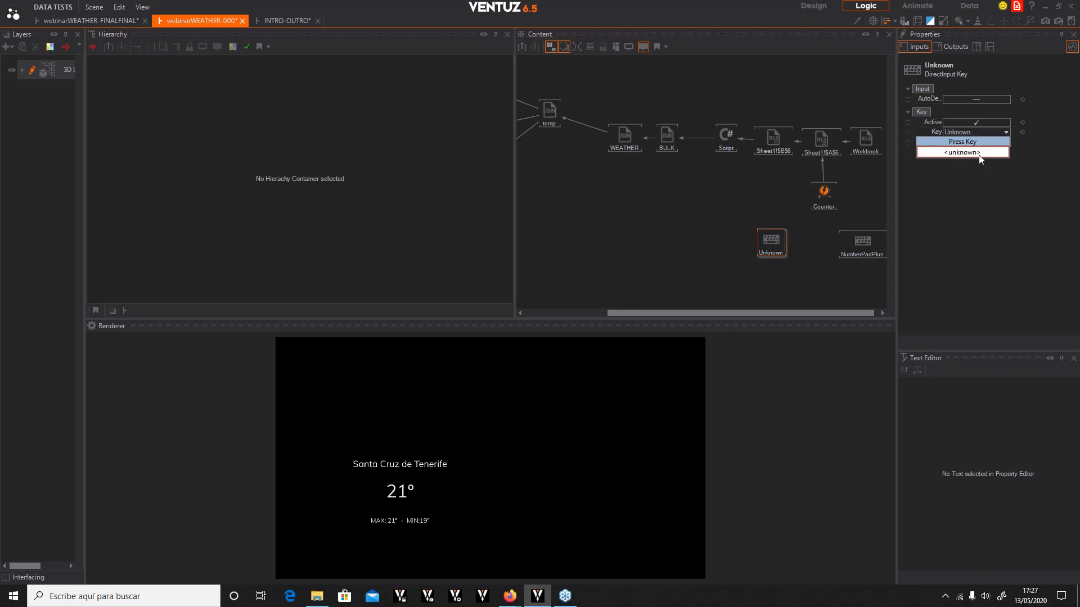
key(KP_Subtract)
Connect NumberPadPlus's KeyDown event to the Counter's Forward and NumberPadMinus's KeyDown to its Backward
click(787, 244)
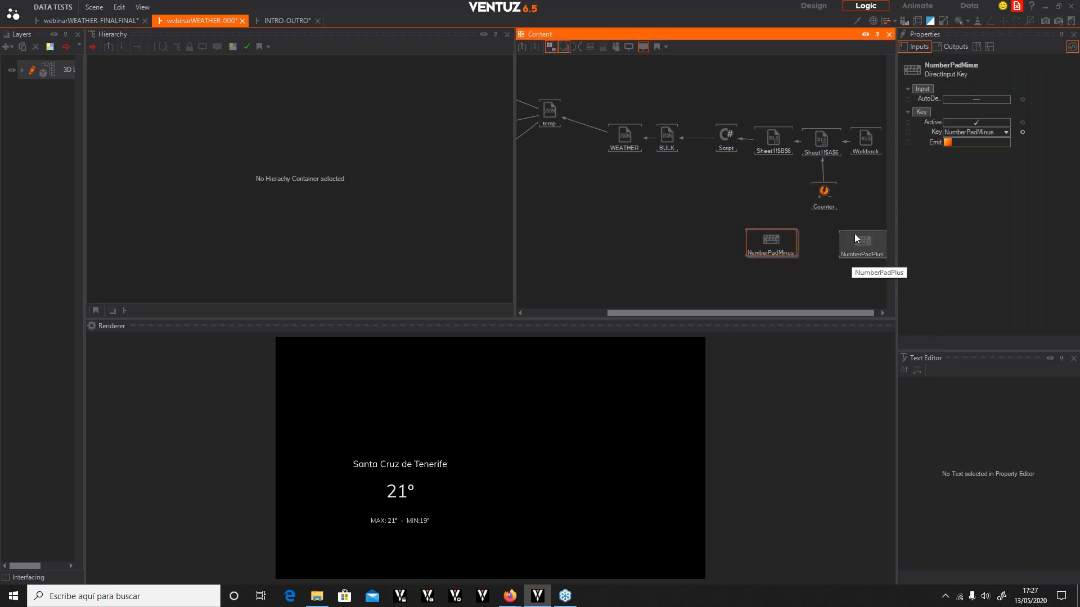
click(829, 198)
drag(932, 109, 859, 241)
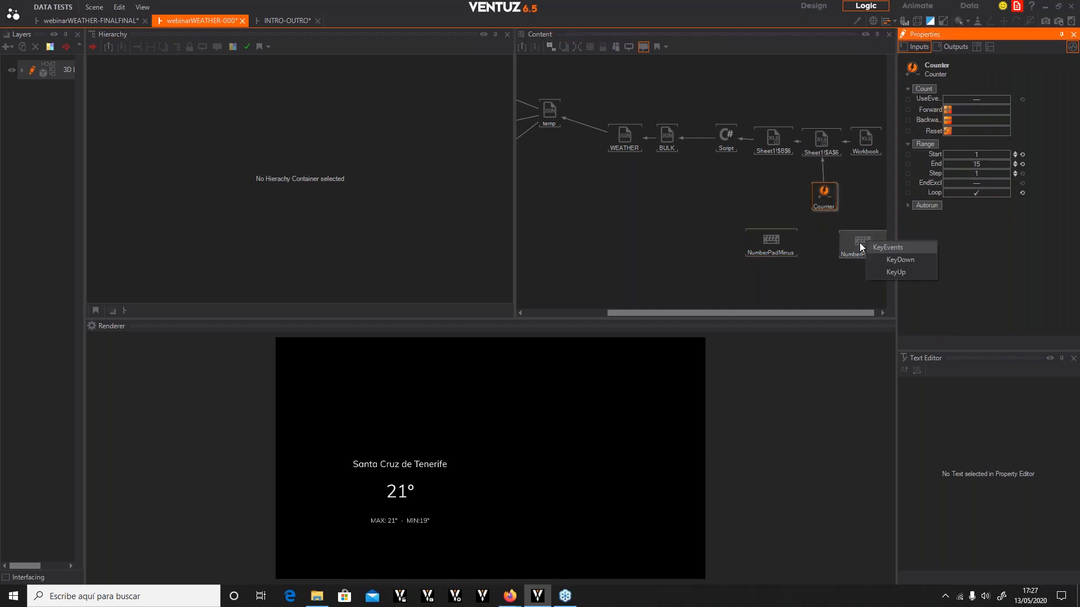
click(885, 259)
click(775, 244)
drag(946, 143, 824, 192)
click(825, 191)
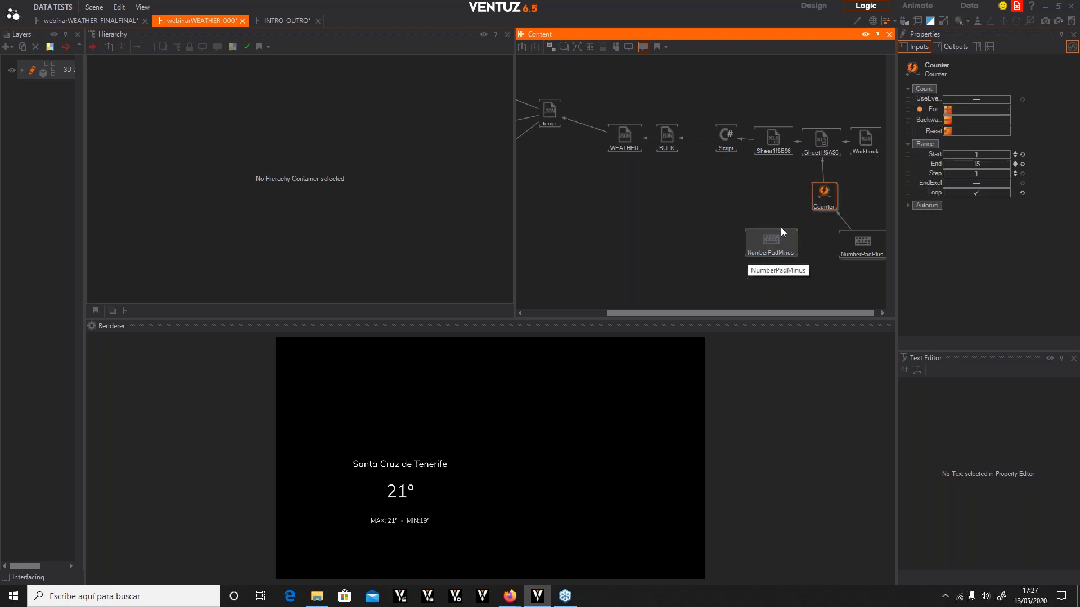
drag(929, 120, 781, 248)
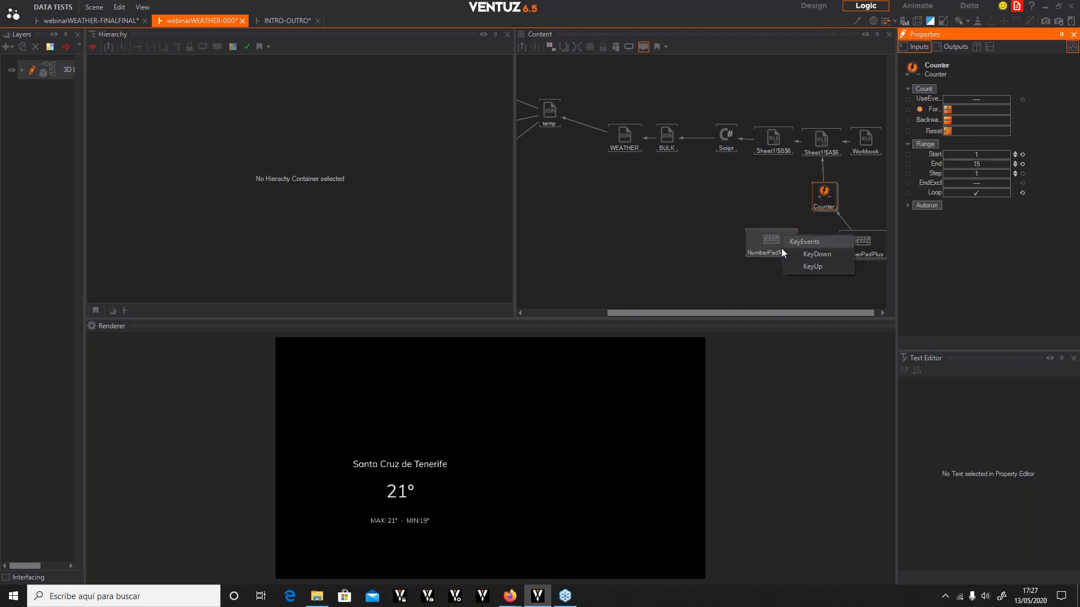
click(810, 256)
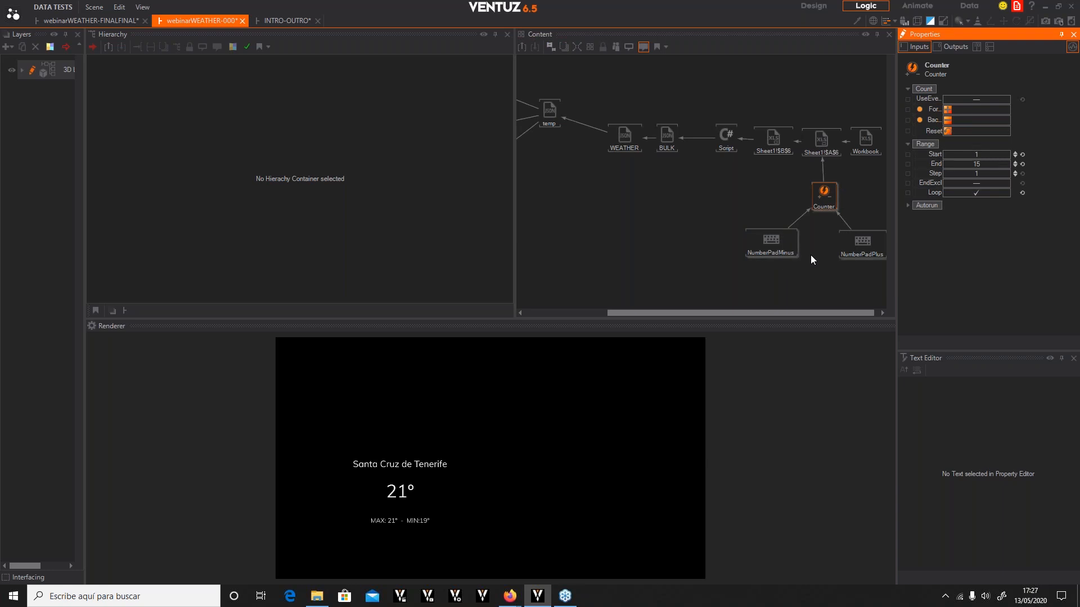
Test the keypad plus and minus keys to cycle cities in the renderer
click(781, 281)
key(KP_Add)
key(KP_Add)
key(KP_Add)
key(KP_Subtract)
key(KP_Subtract)
key(KP_Add)
key(KP_Add)
key(KP_Add)
key(KP_Add)
key(KP_Add)
key(KP_Add)
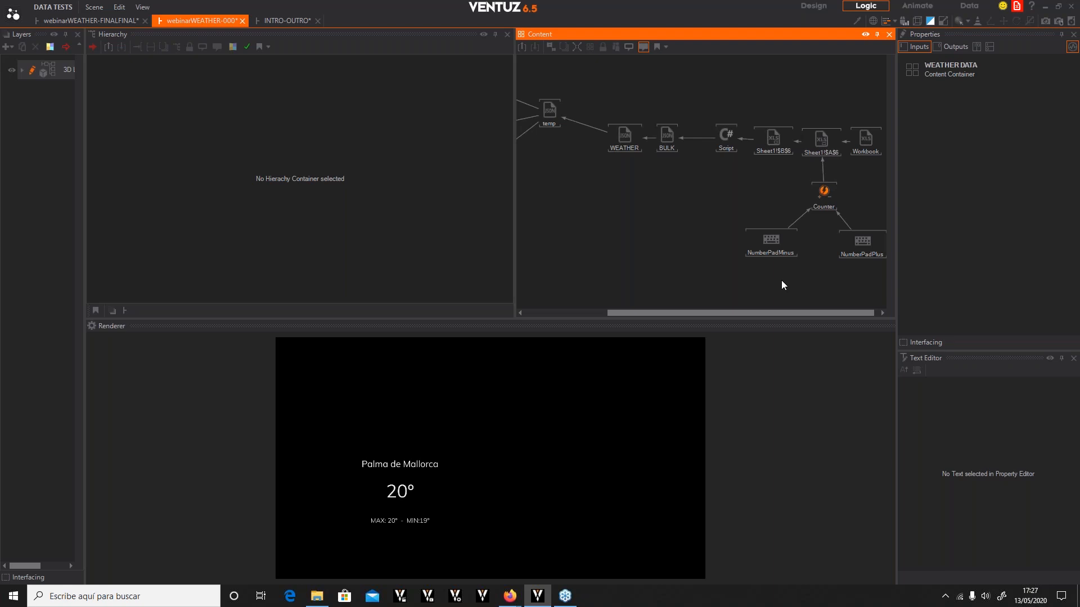
key(KP_Add)
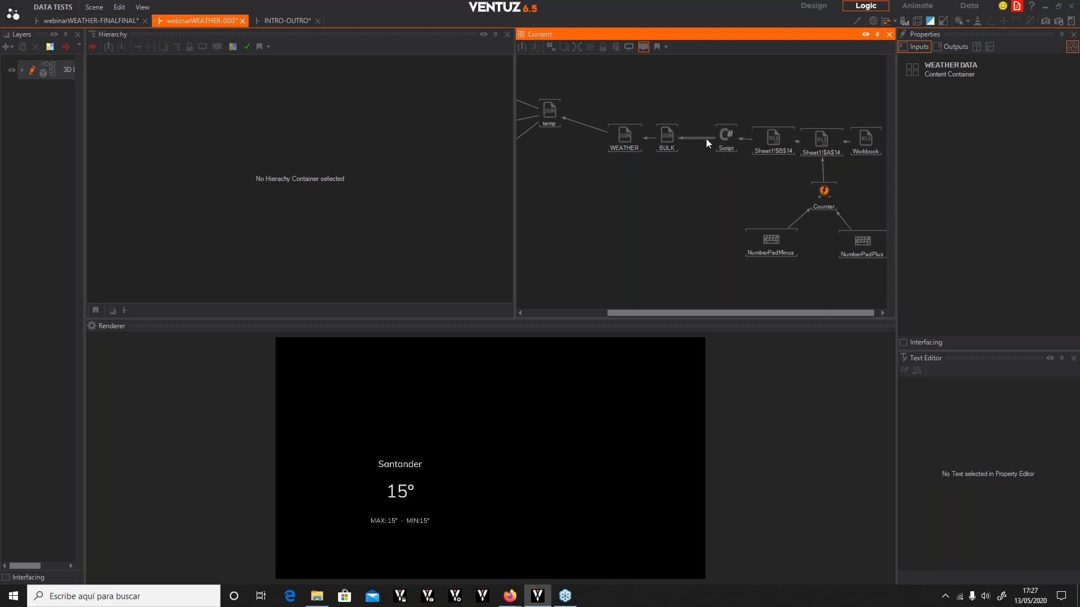
Add a Json Parser node below the WEATHER node and name it WEATHER
scroll(618, 215, down, 5)
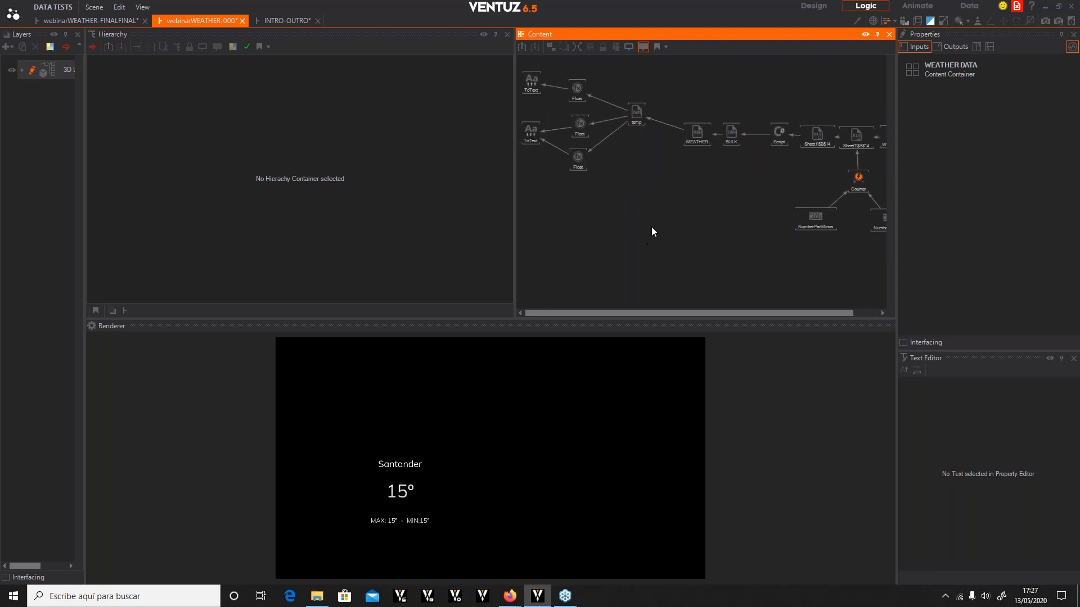
mouse_move(578, 160)
drag(695, 138, 684, 186)
click(612, 231)
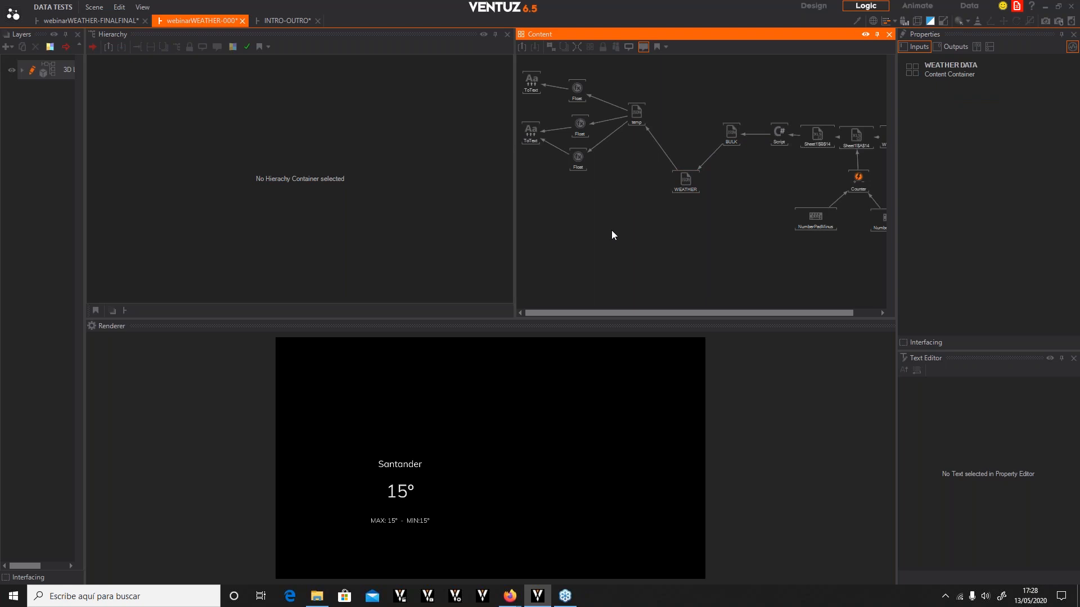
double_click(612, 230)
text(json)
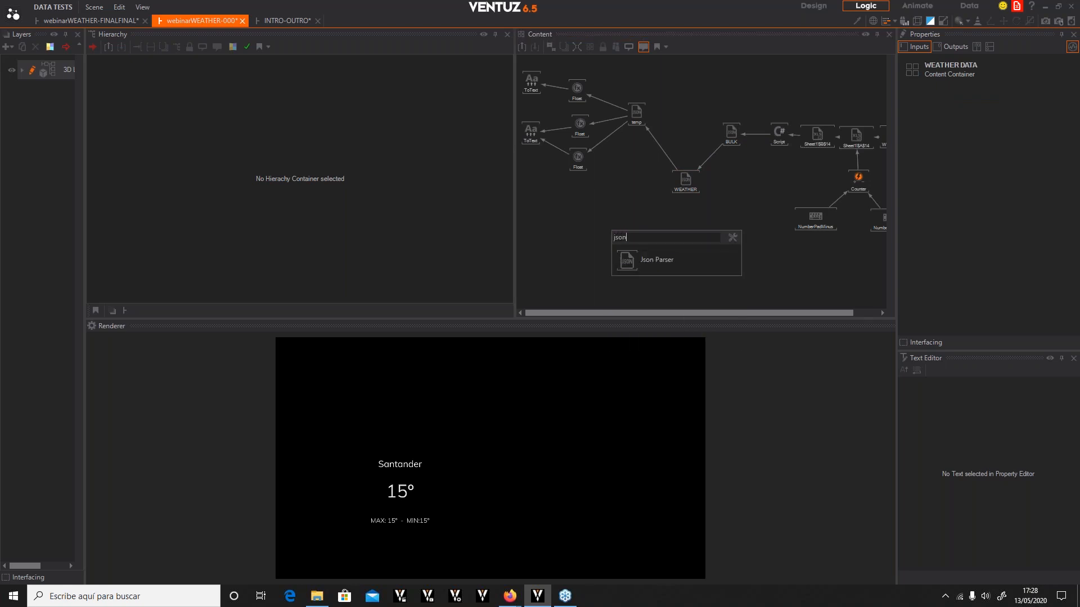
click(626, 261)
click(626, 195)
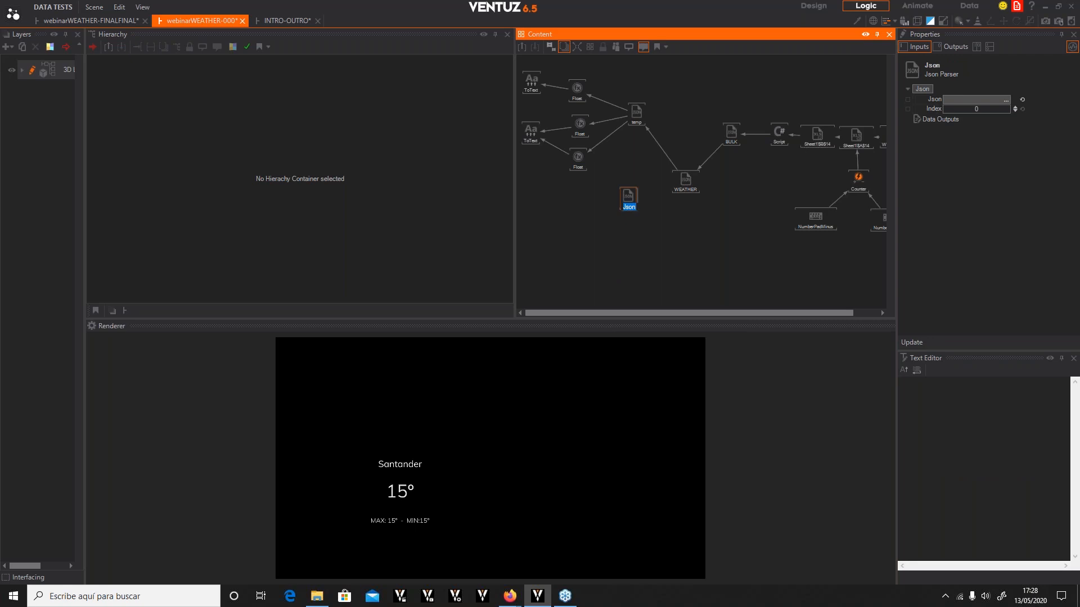
text(WEATHER)
key(Return)
Bind the new WEATHER parser's Json input to the existing WEATHER node's output
drag(933, 99, 691, 174)
click(724, 202)
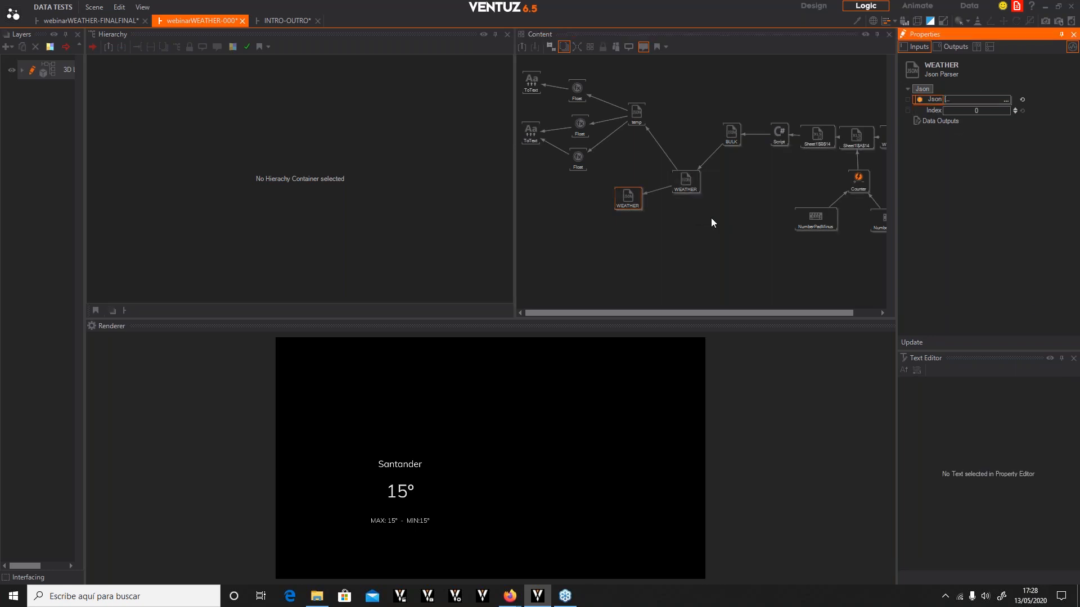
click(628, 201)
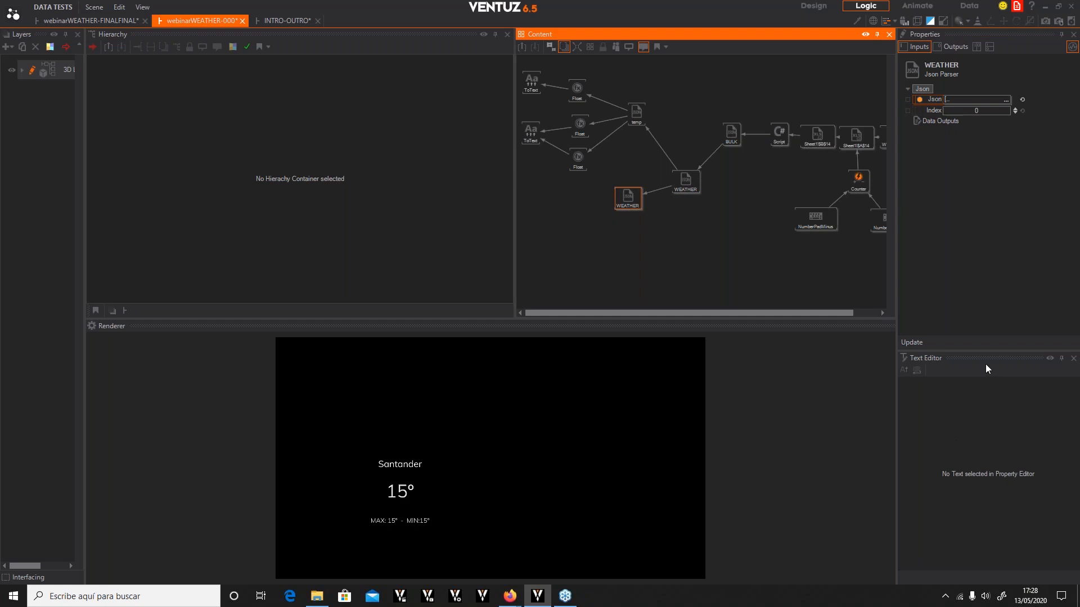
Update the new WEATHER parser's outputs and delete its icon and id data outputs
click(917, 342)
click(555, 349)
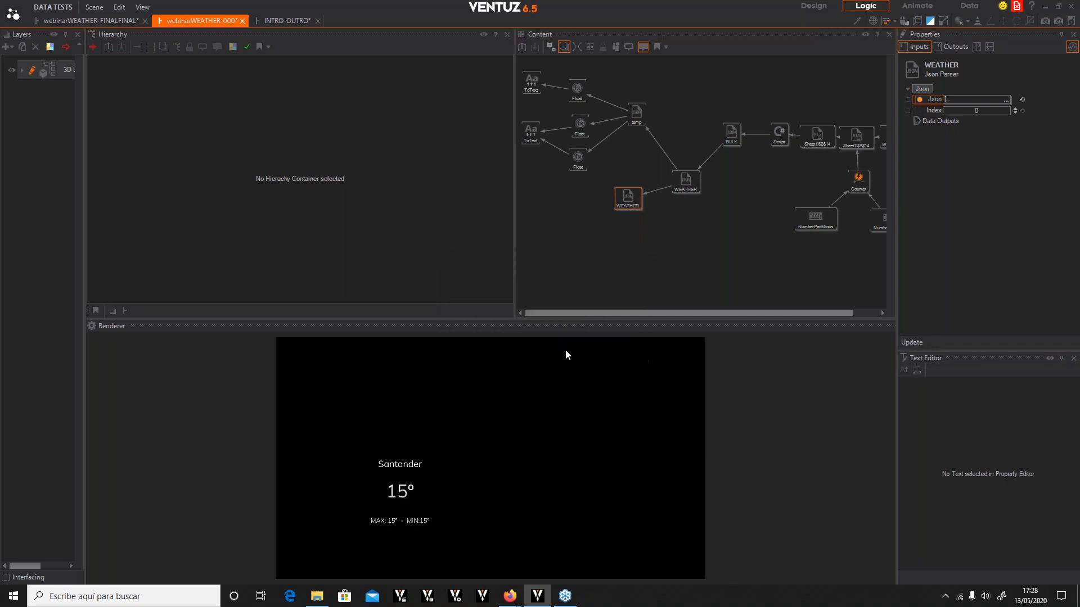
click(953, 47)
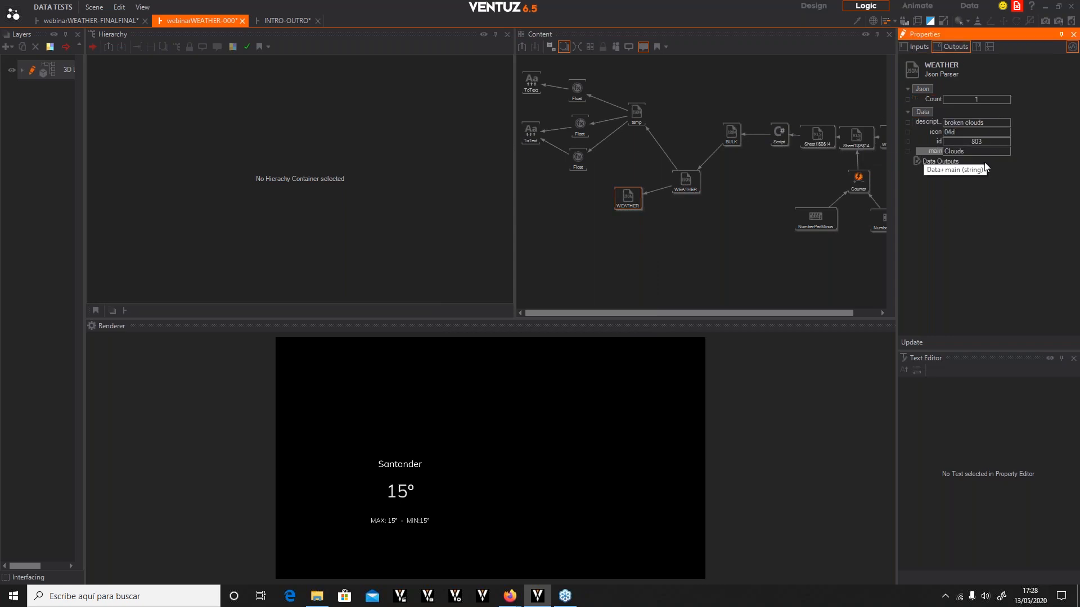
click(933, 133)
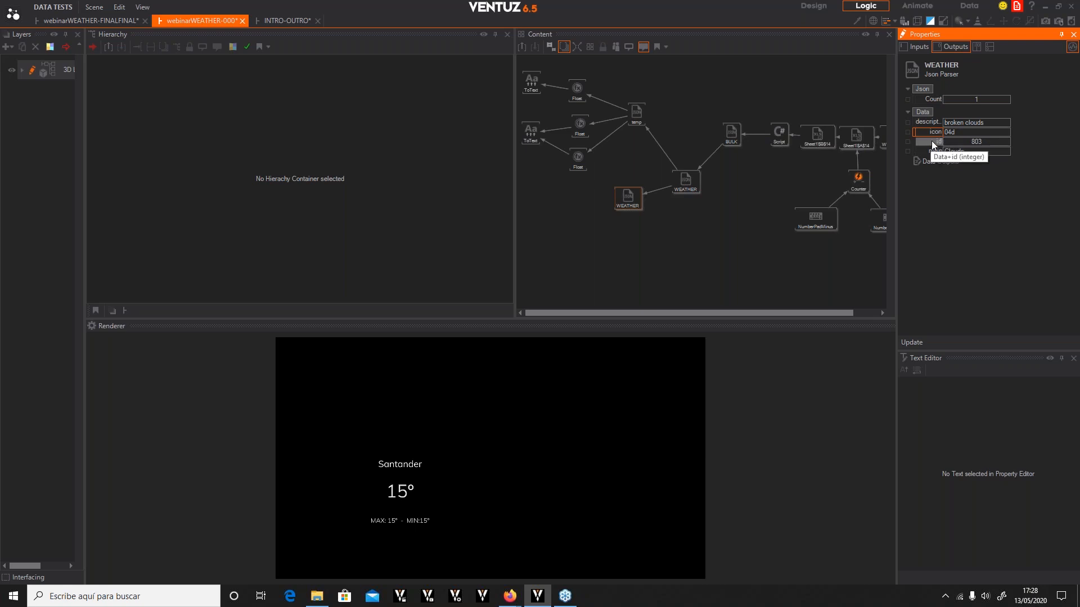
click(932, 141)
key(Delete)
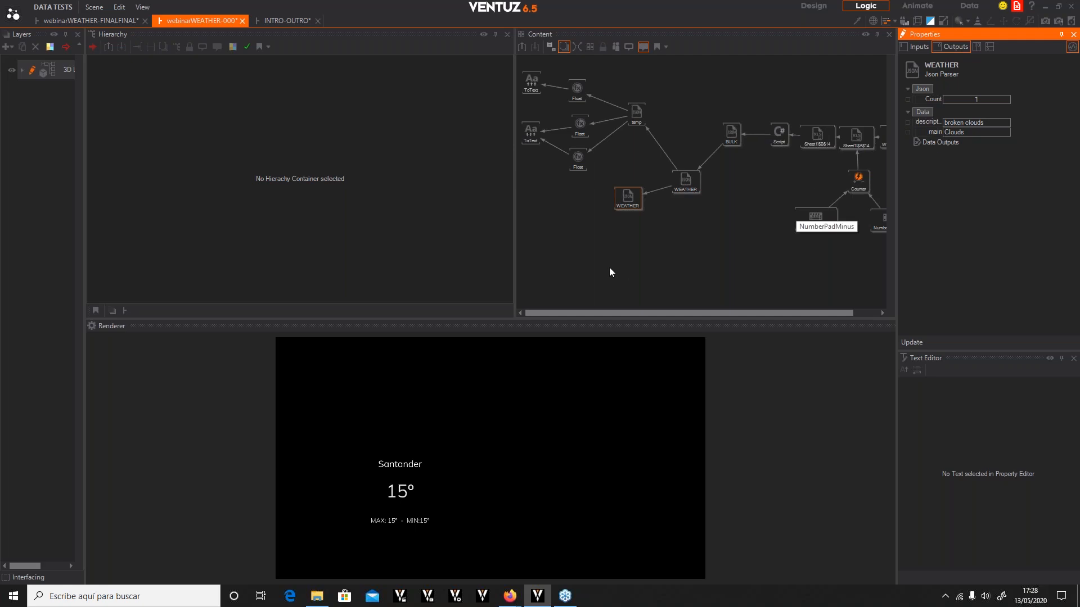
Add a String Casing node beside the new WEATHER parser
mouse_move(626, 203)
mouse_down()
mouse_move(619, 217)
mouse_move(633, 212)
mouse_up()
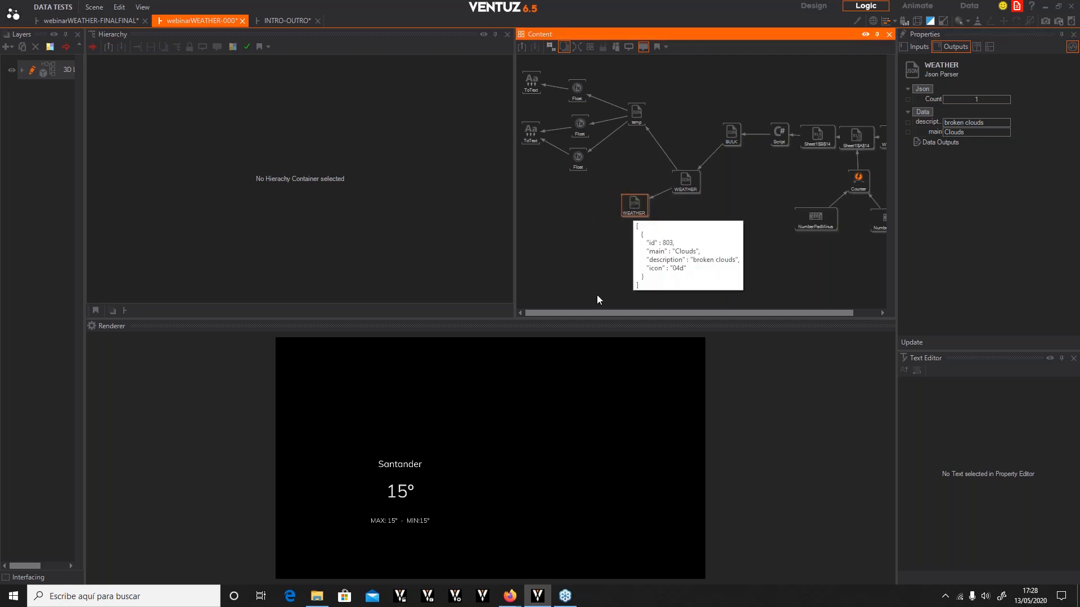
click(599, 280)
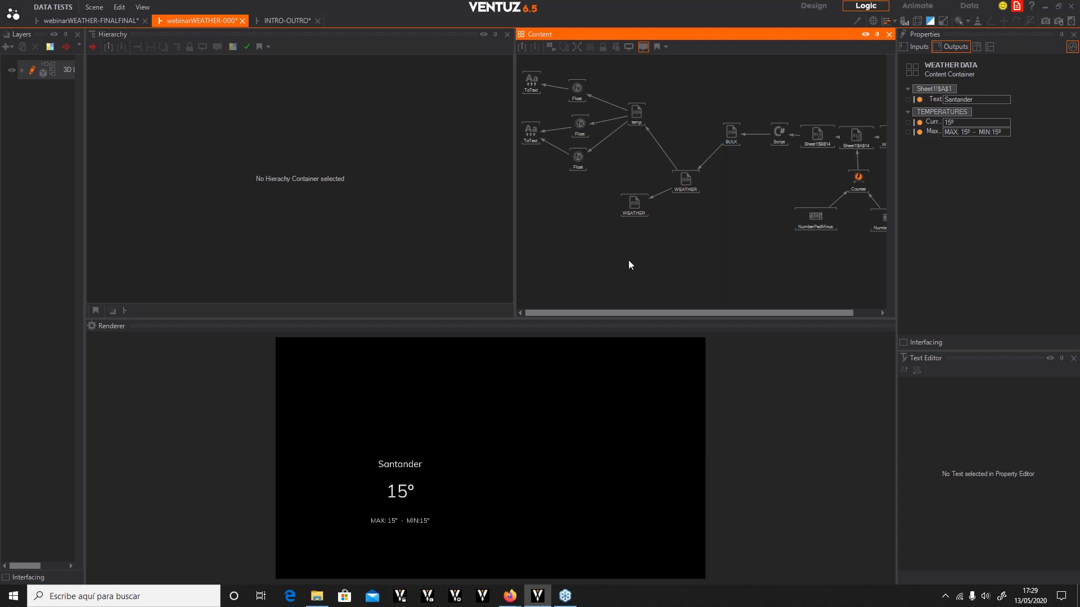
click(638, 205)
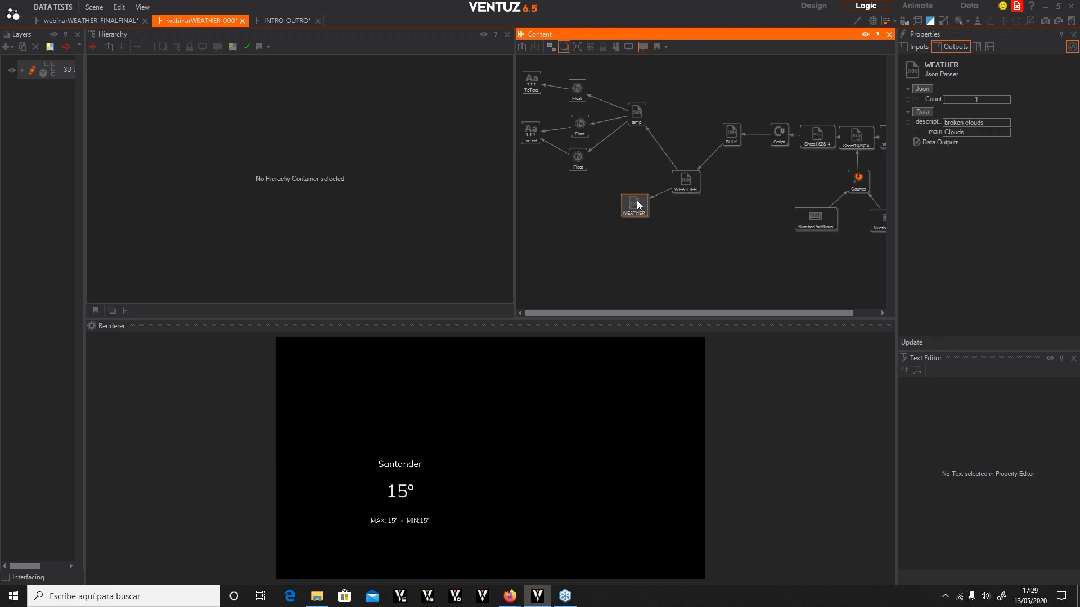
mouse_move(620, 220)
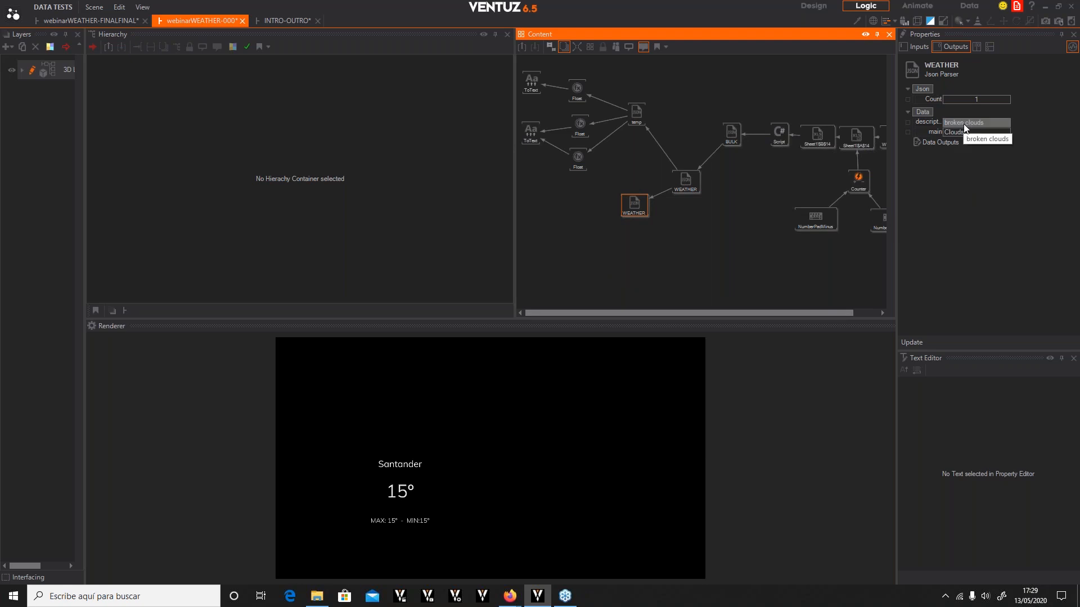
click(583, 250)
double_click(584, 250)
text(CAS)
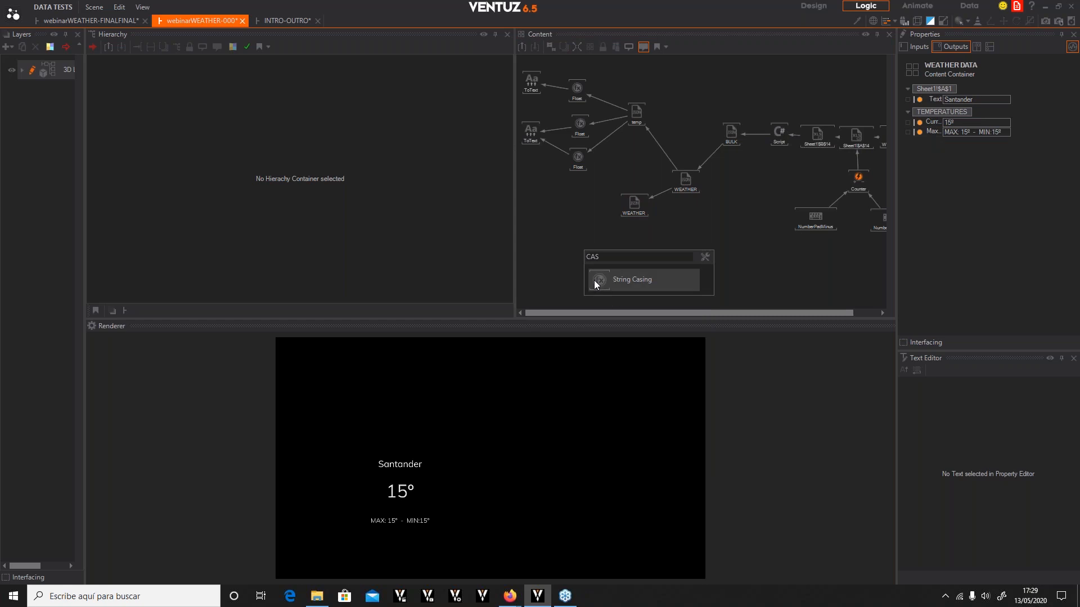
drag(589, 284, 585, 240)
drag(586, 189, 586, 193)
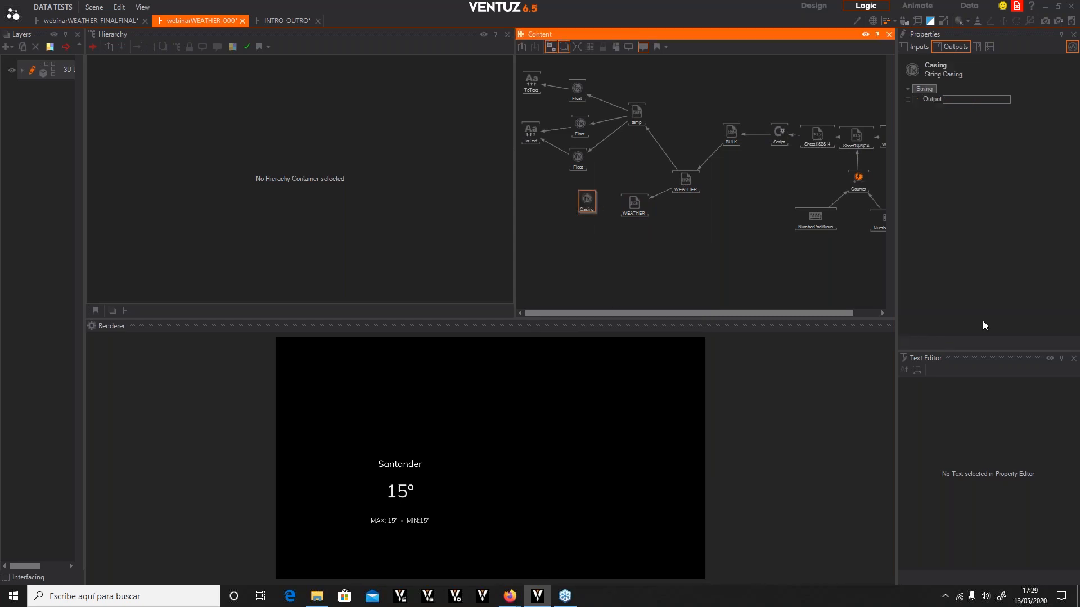
Bind the Casing node's Input to the WEATHER parser's description output and set Casing to ToUpper
click(907, 46)
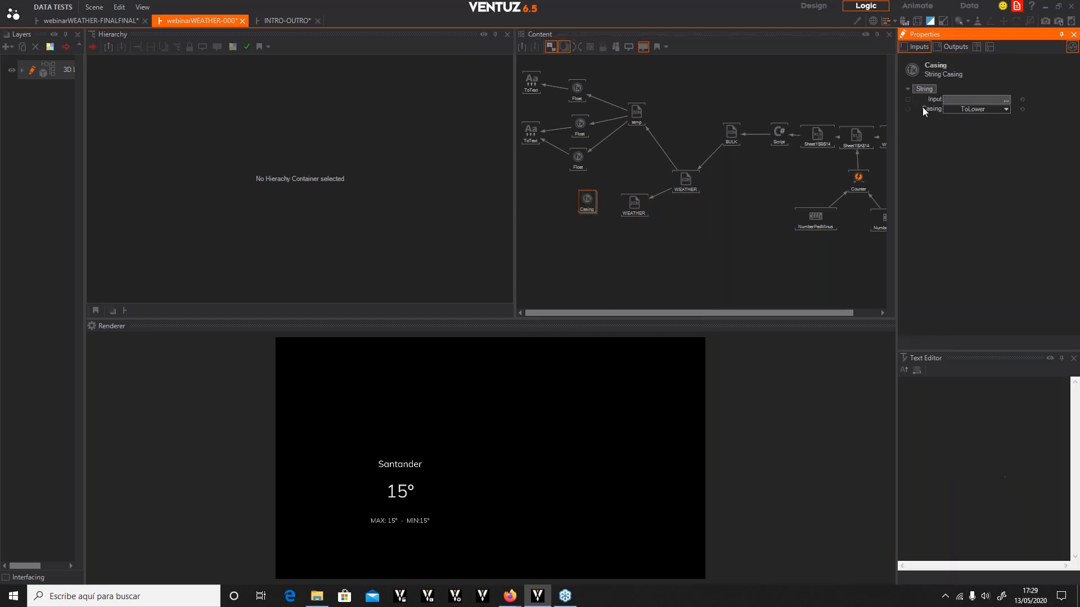
click(641, 209)
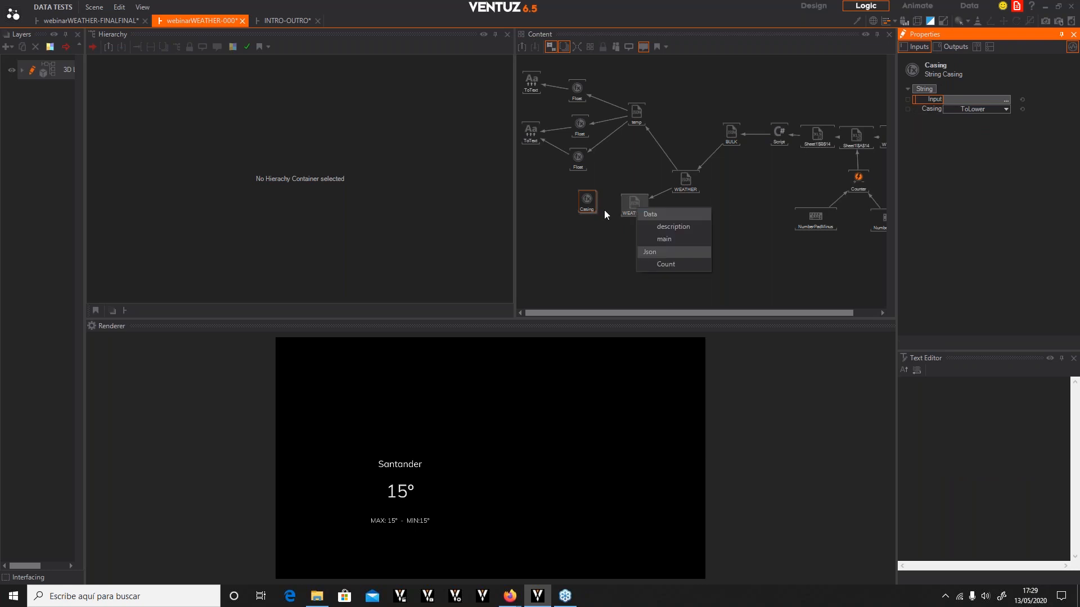
click(671, 227)
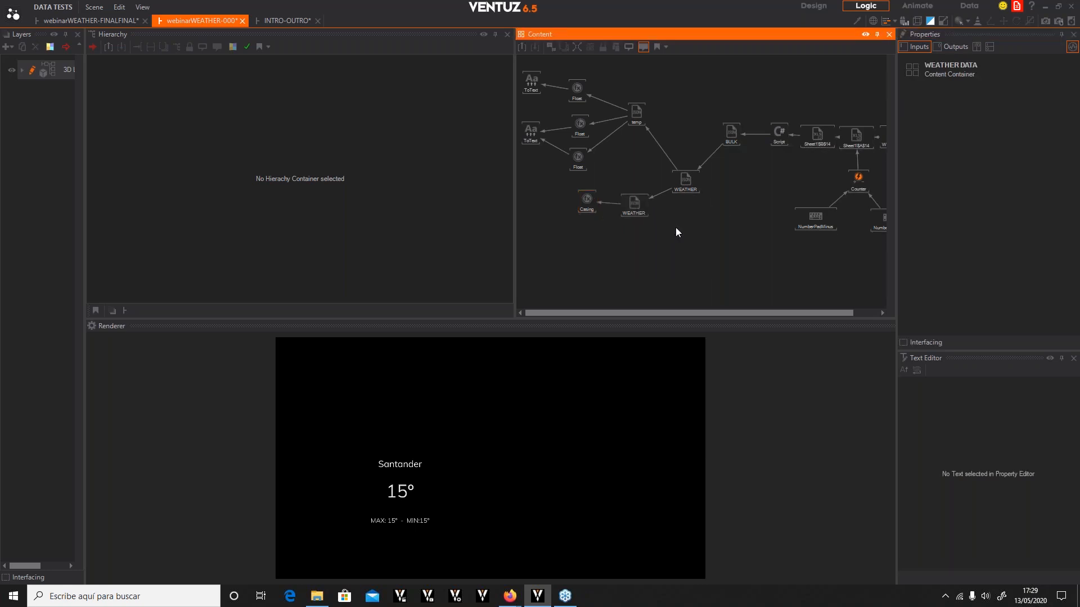
click(999, 111)
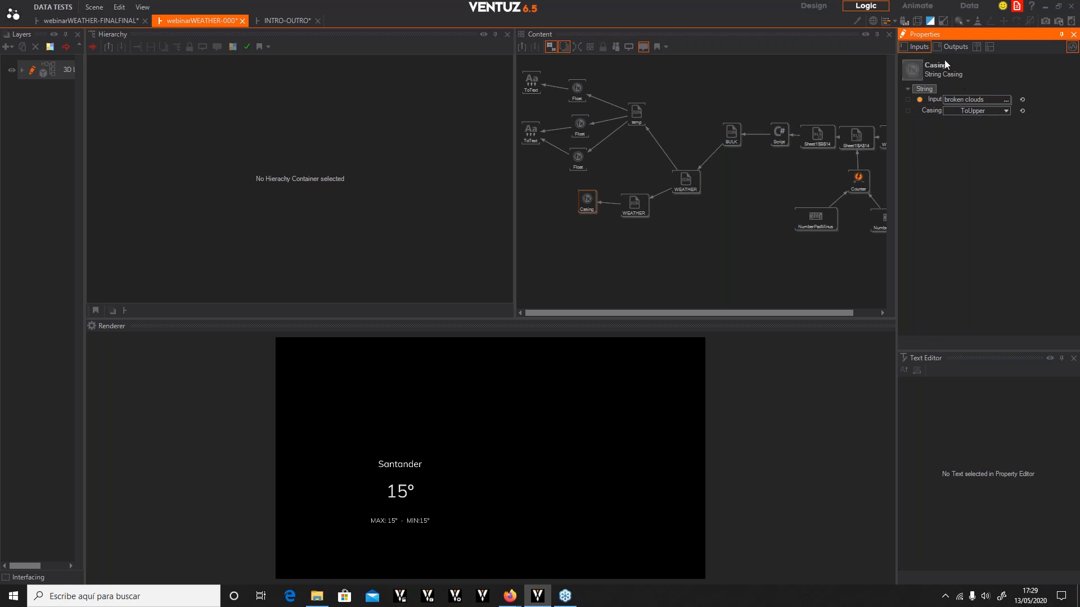
Expose the Casing output with the name FCAST in the category WEATHER
click(990, 49)
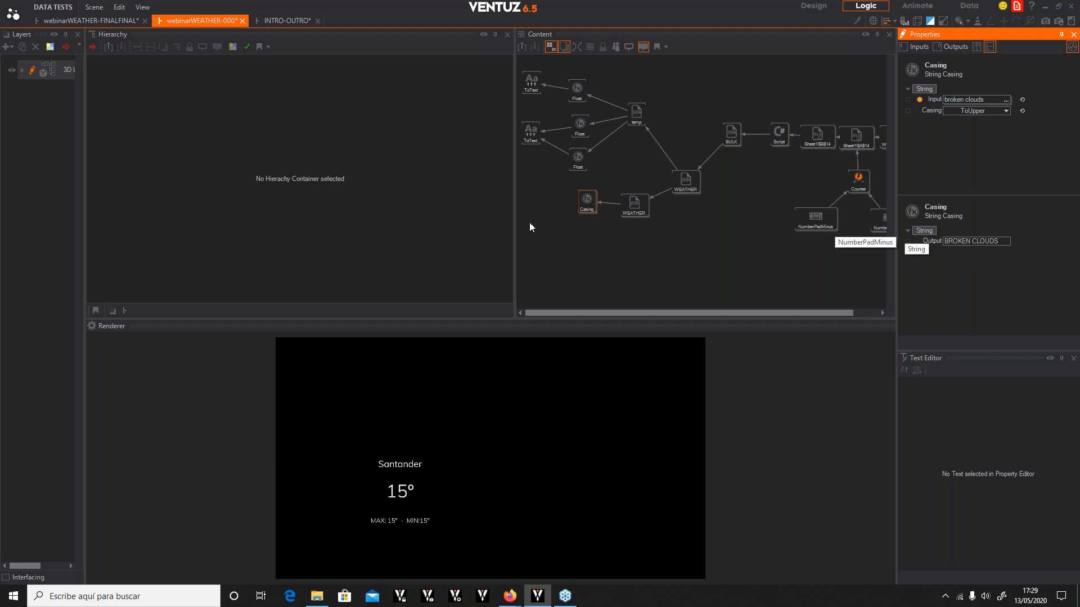
click(588, 209)
drag(588, 211, 591, 220)
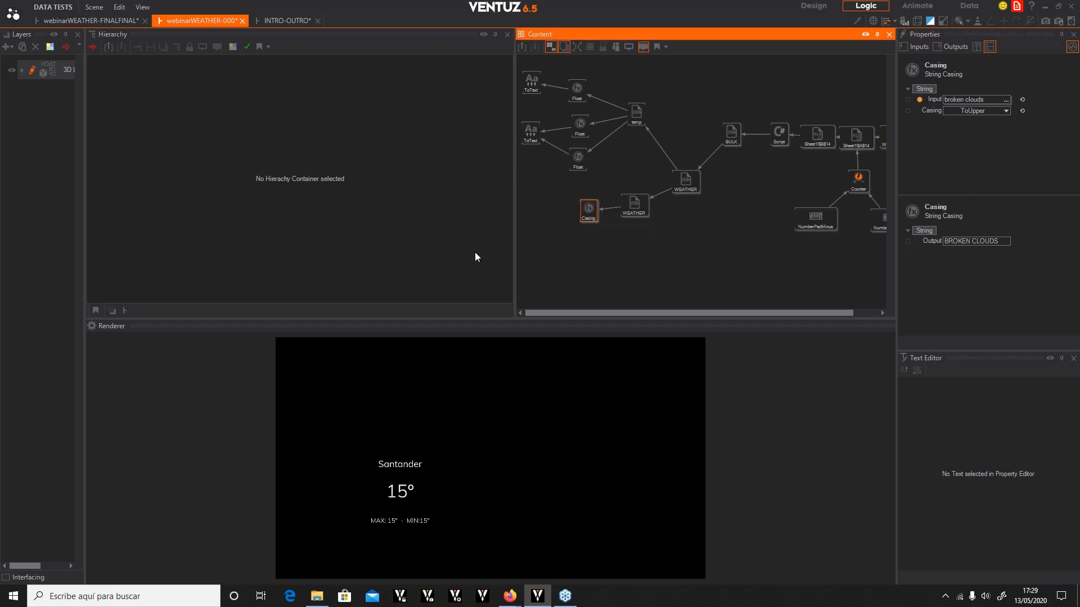
click(908, 242)
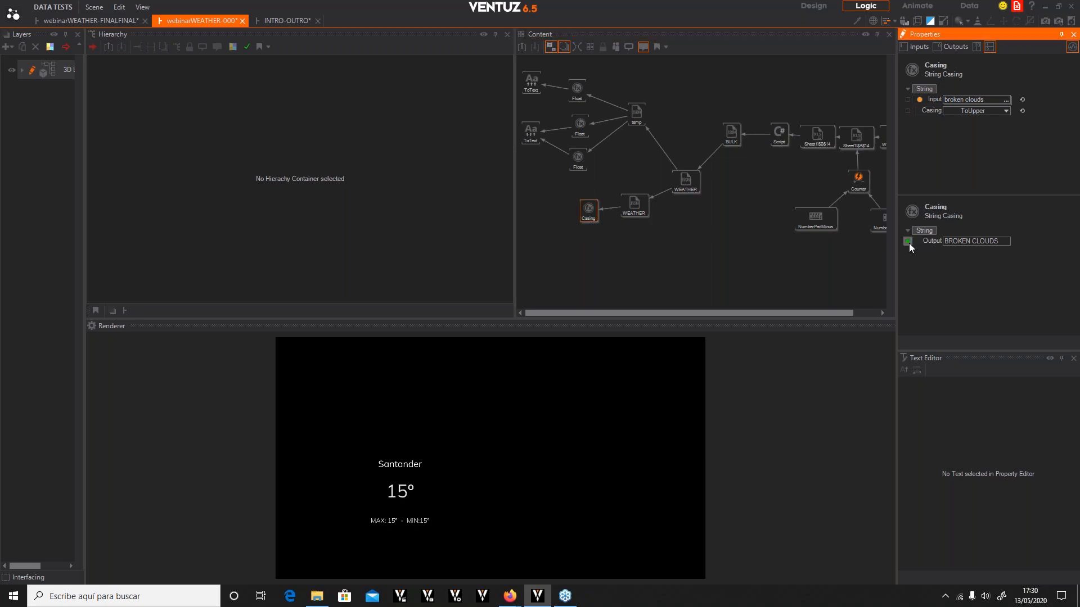
click(909, 243)
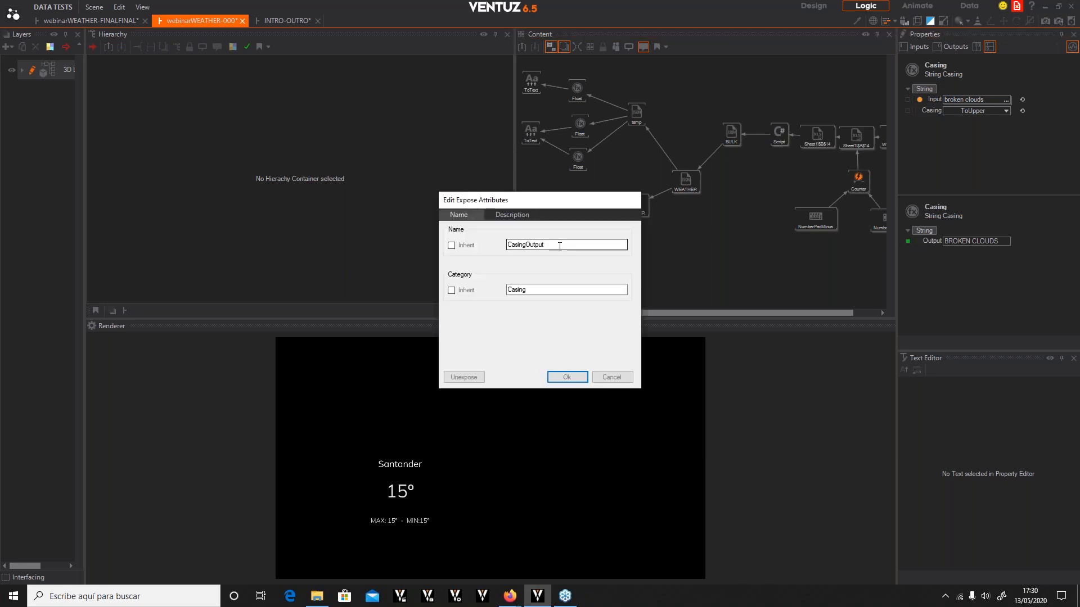
text(fCAST)
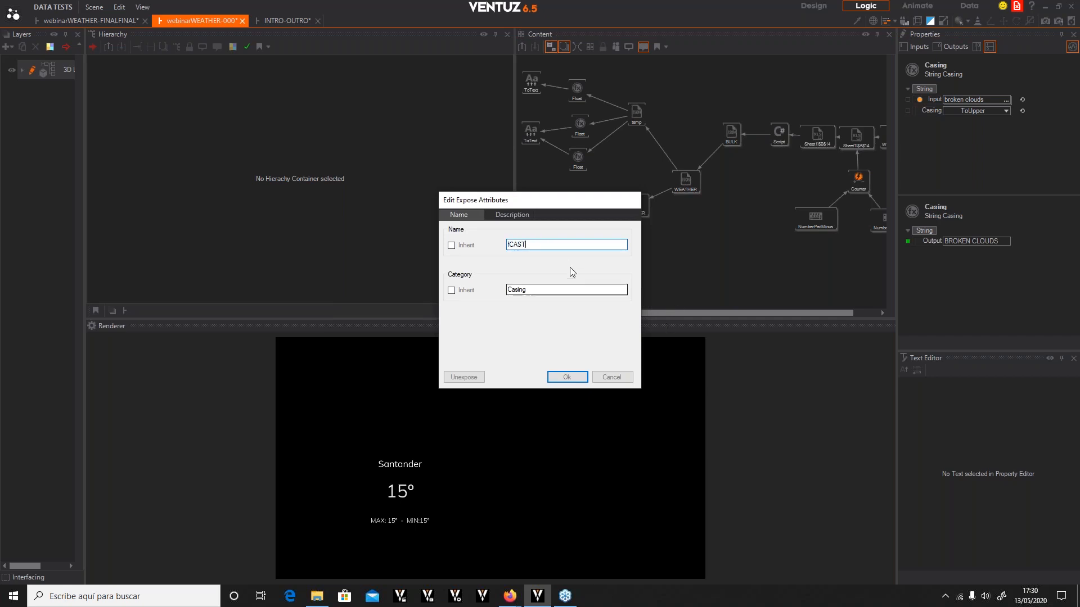
key(BackSpace)
key(BackSpace)
key(BackSpace)
key(BackSpace)
key(BackSpace)
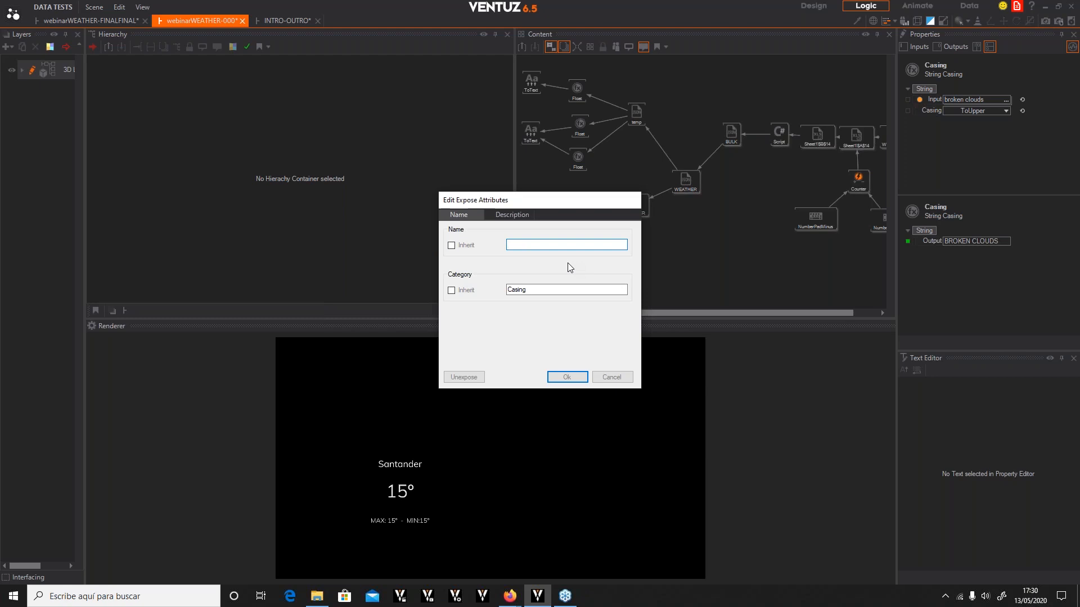
text(FCAST)
double_click(556, 291)
text(wathwer)
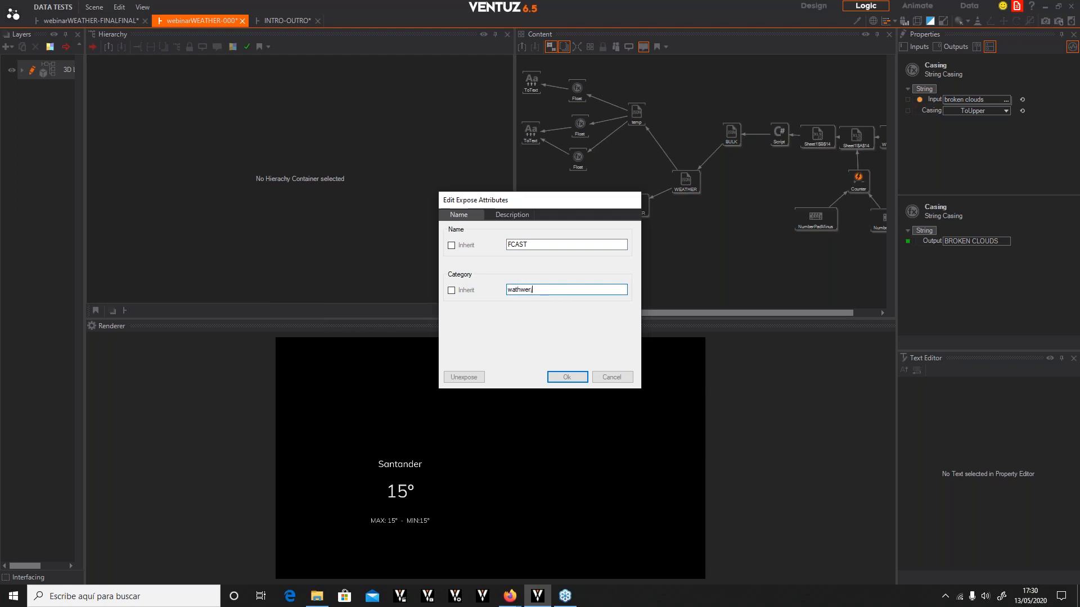
key(BackSpace)
key(BackSpace)
key(BackSpace)
key(BackSpace)
key(BackSpace)
key(BackSpace)
text(WEATHER)
click(570, 379)
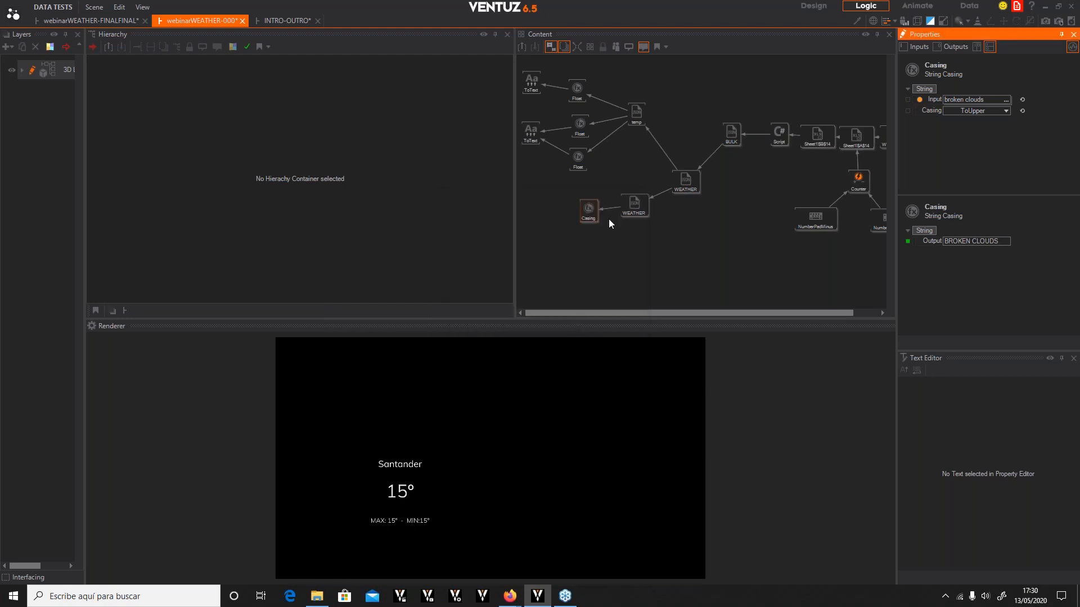
Add a Json Parser node below the existing WEATHER node and name it WIND
click(590, 209)
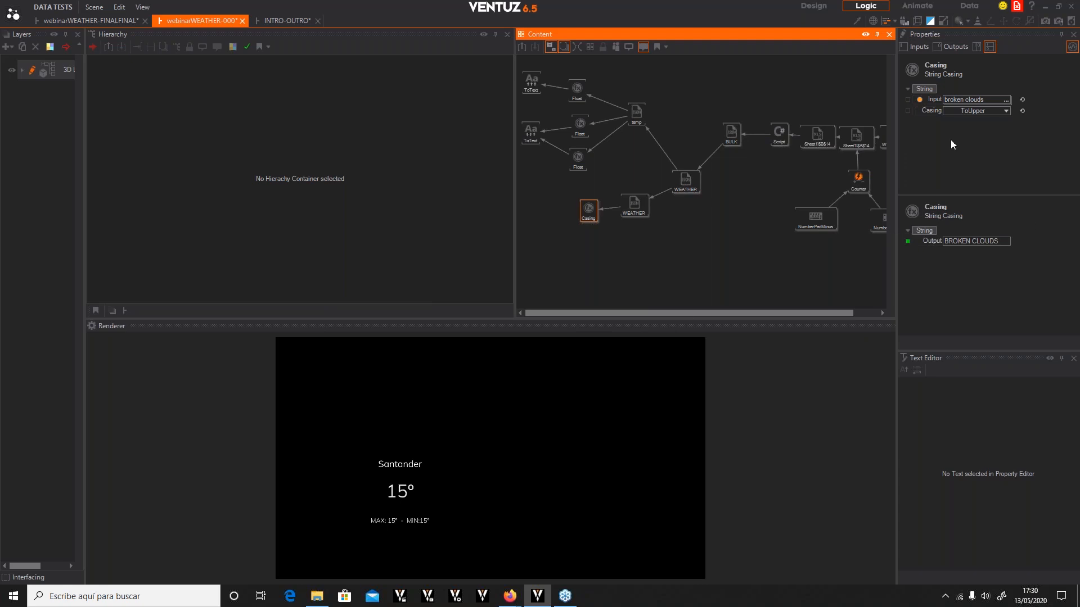
drag(689, 182, 697, 209)
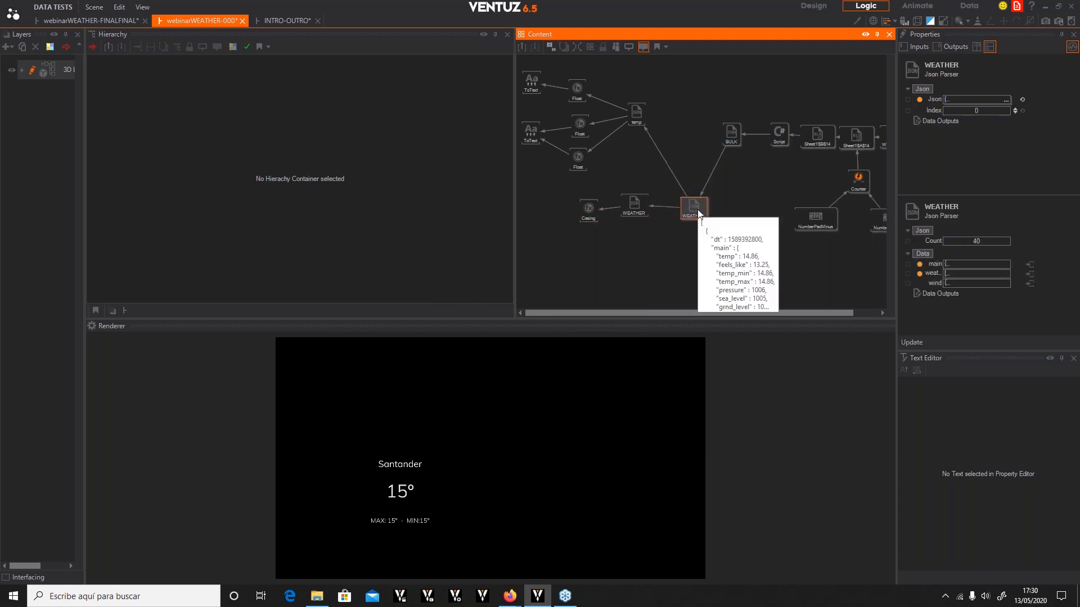
click(624, 284)
double_click(624, 285)
text(JSO)
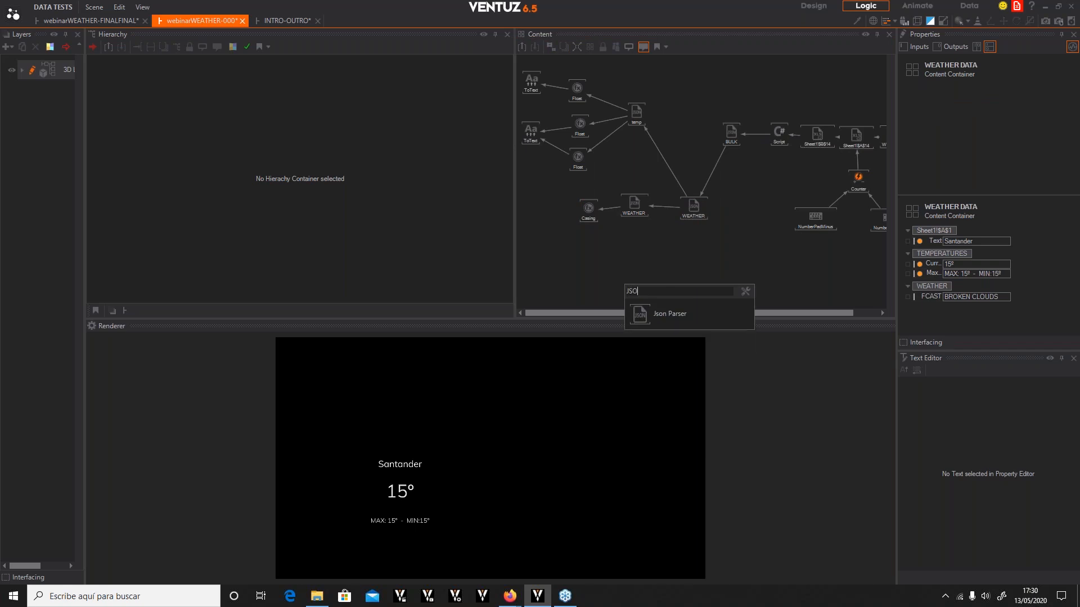
drag(682, 318, 630, 263)
key(F2)
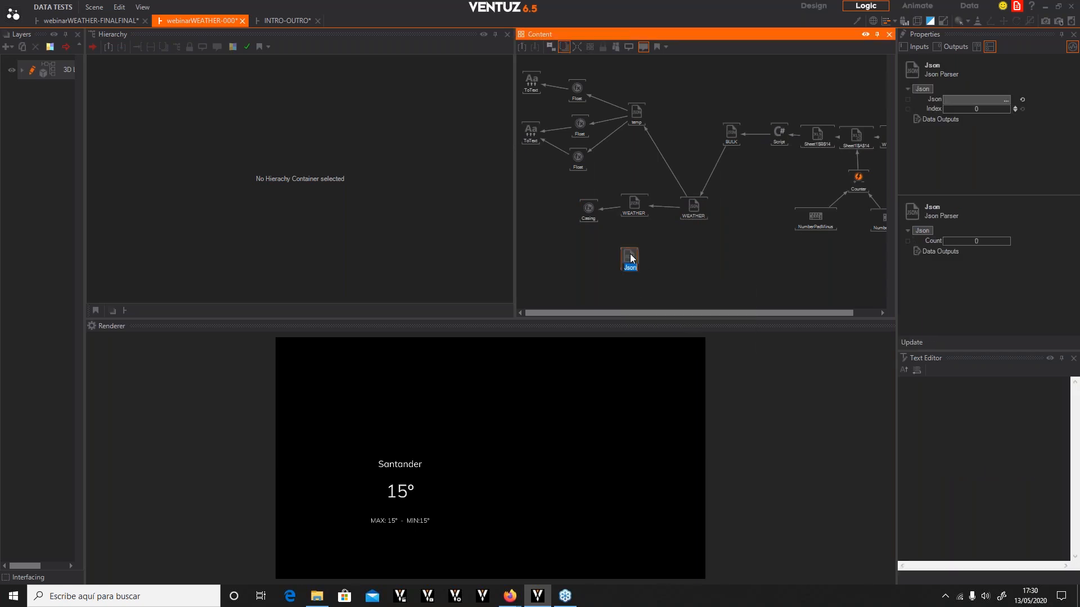
text(WIND)
click(669, 251)
Bind the WIND parser's Json input to the WEATHER node's wind output and update its outputs
click(630, 263)
drag(940, 98, 697, 208)
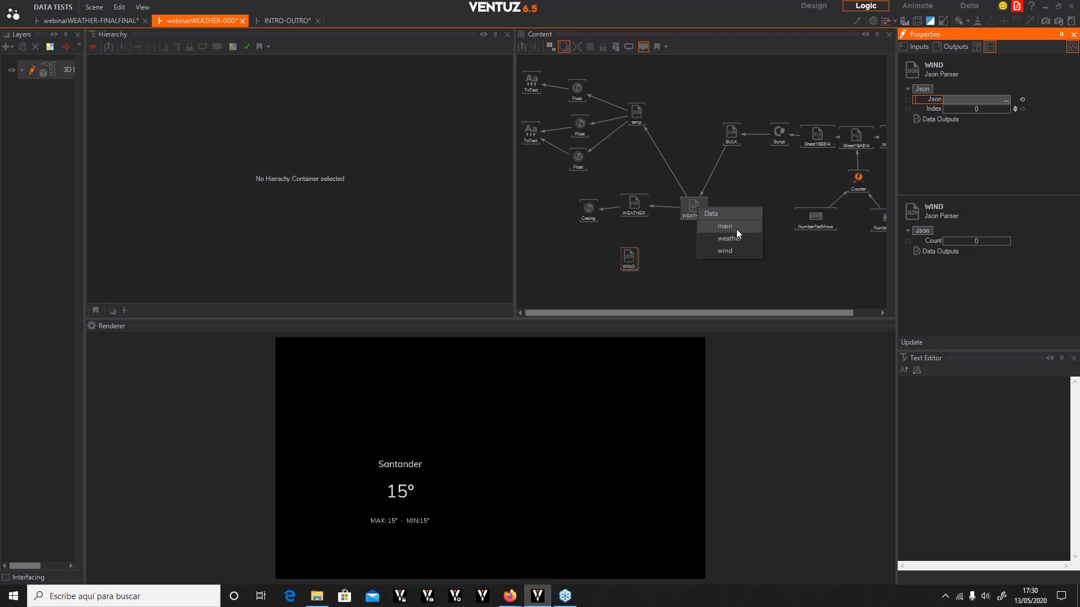
click(724, 251)
click(624, 263)
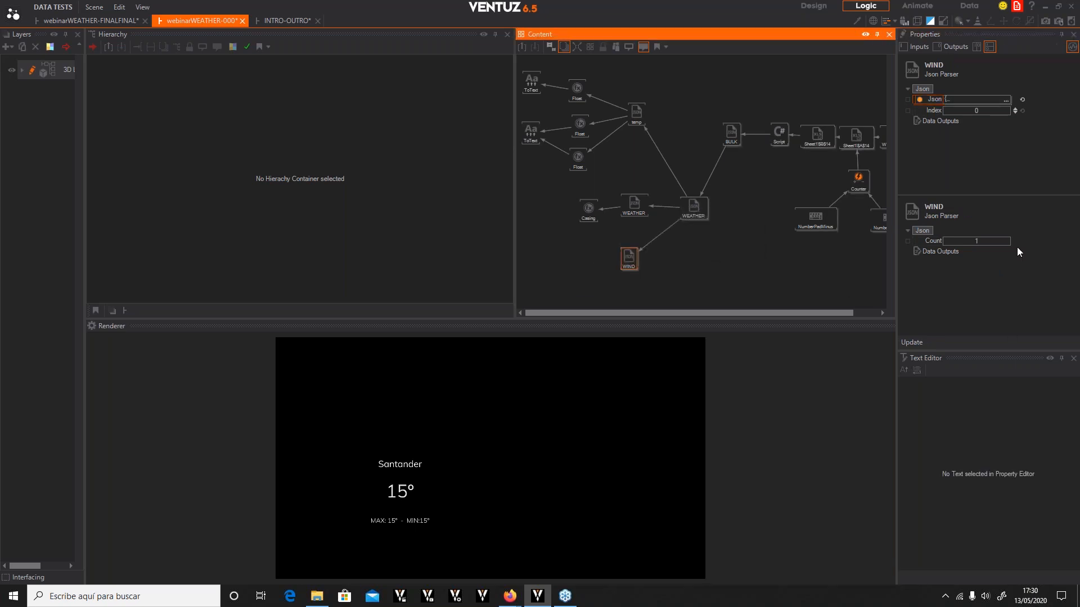
click(904, 341)
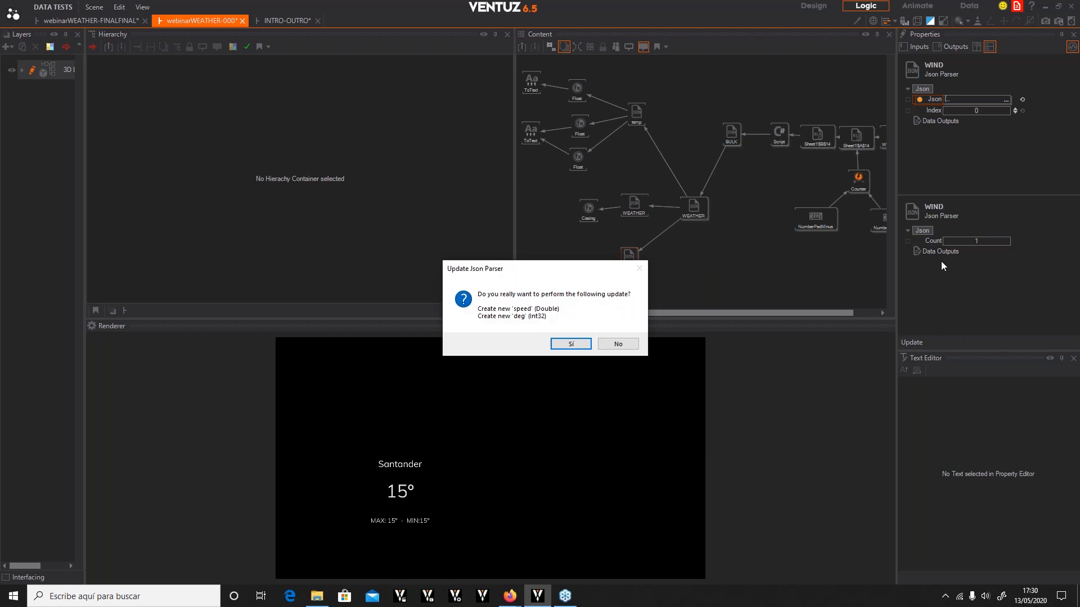
click(564, 344)
drag(632, 261, 637, 262)
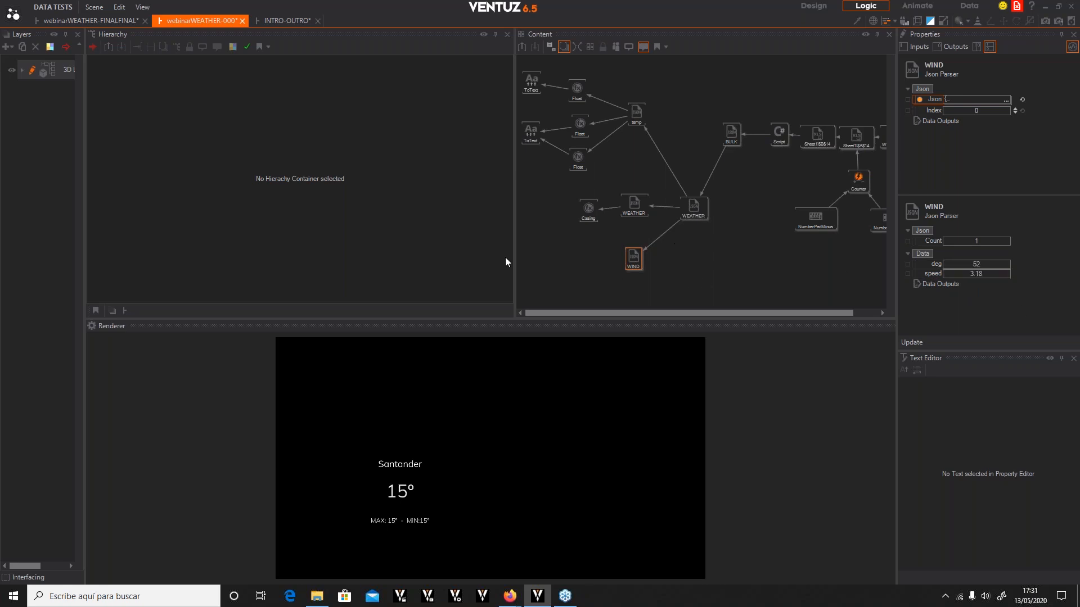
Add a Convert to Text node and bind its first value to the WIND parser's speed output
click(569, 275)
double_click(569, 274)
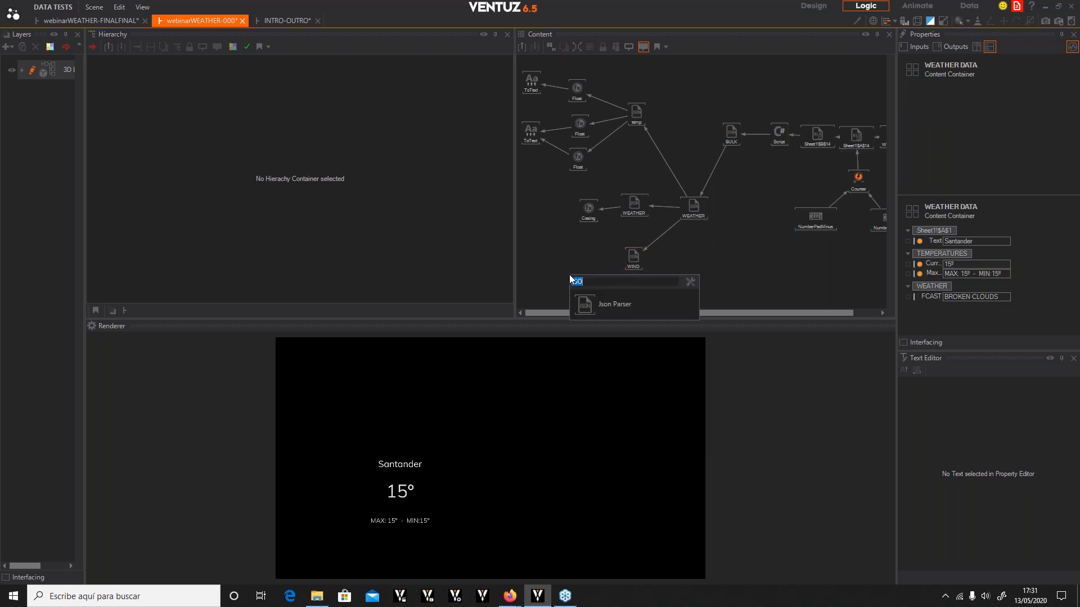
text(CONVER)
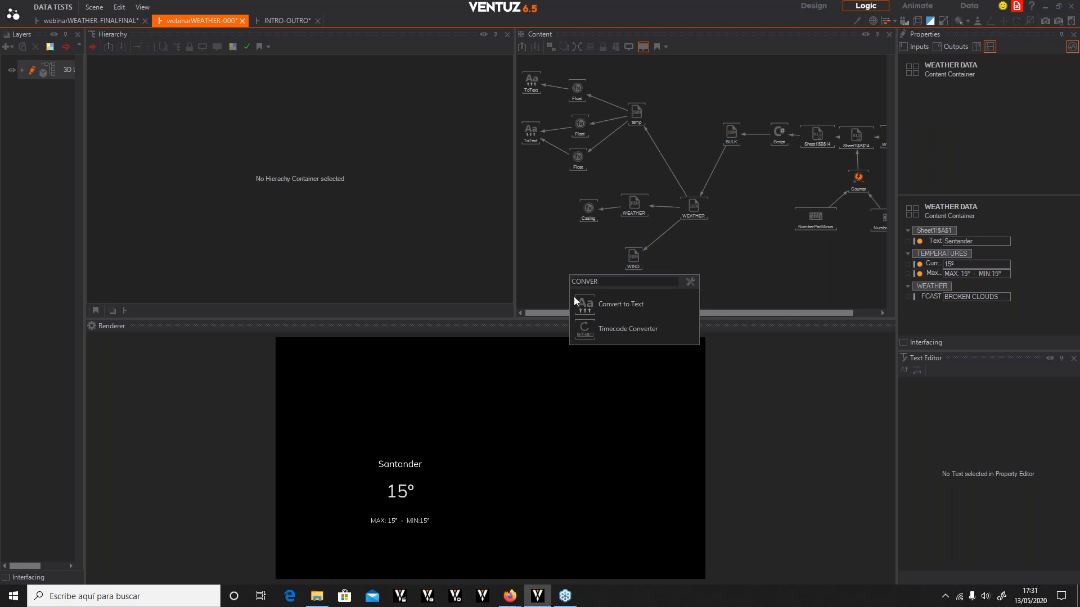
click(576, 303)
click(572, 256)
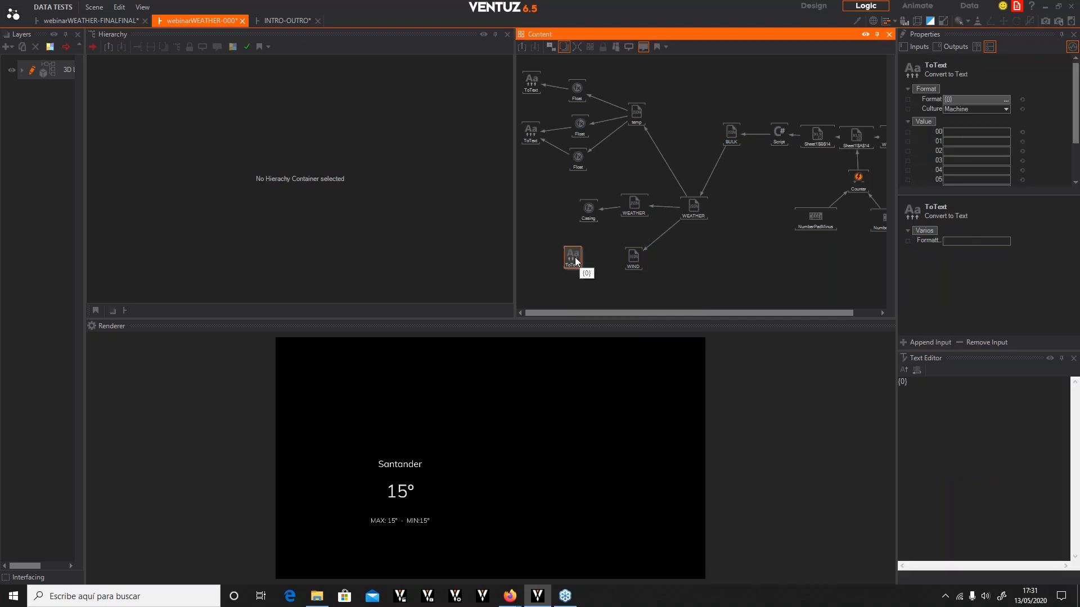
drag(938, 132, 639, 253)
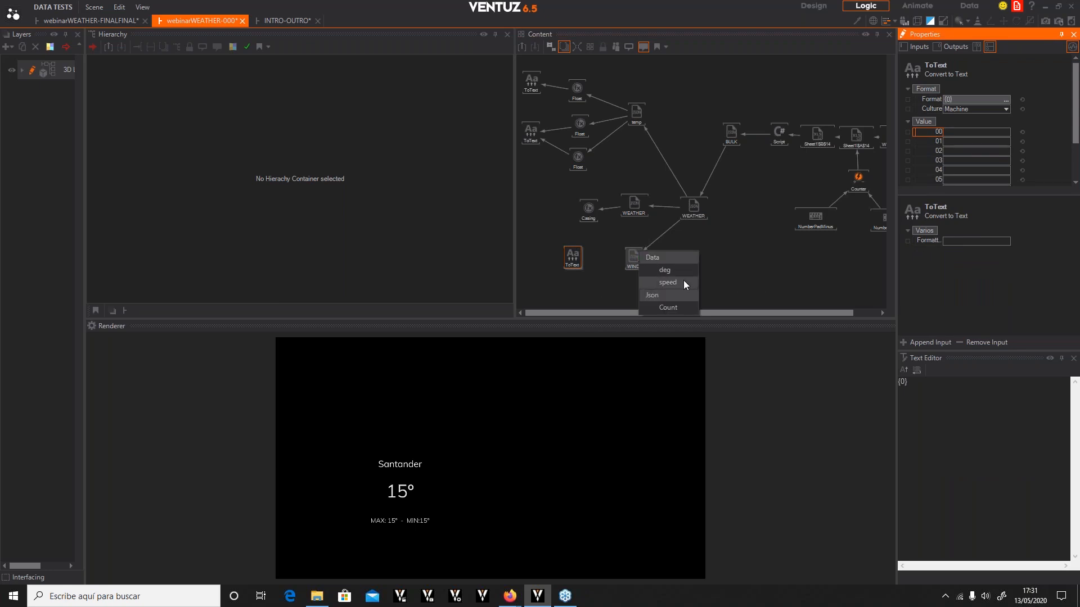
click(668, 282)
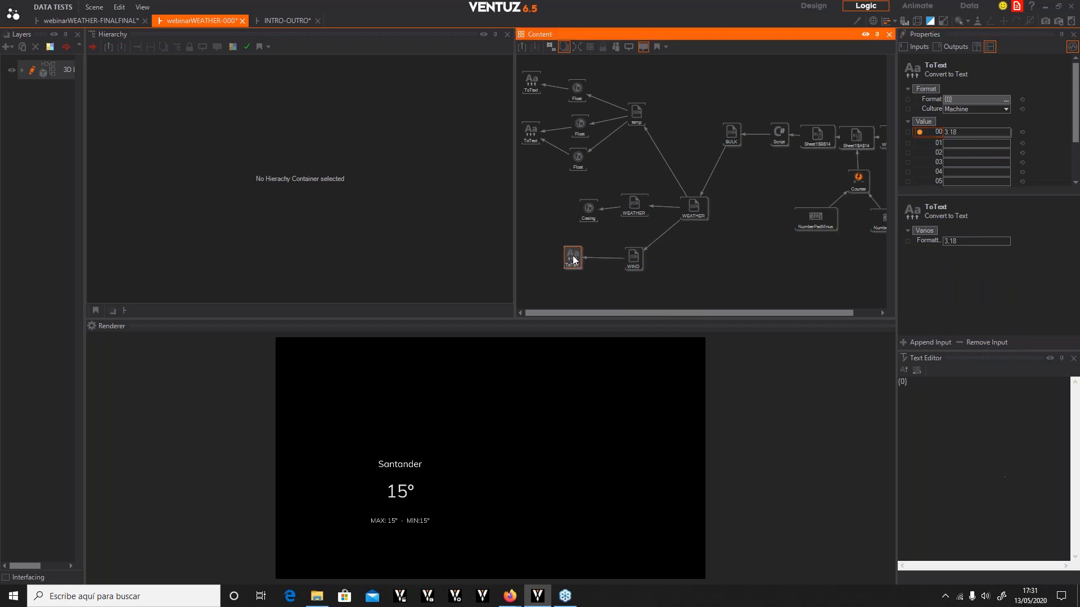
Set the wind Convert to Text node's format to {0} KMPH
click(937, 382)
text(KMPH)
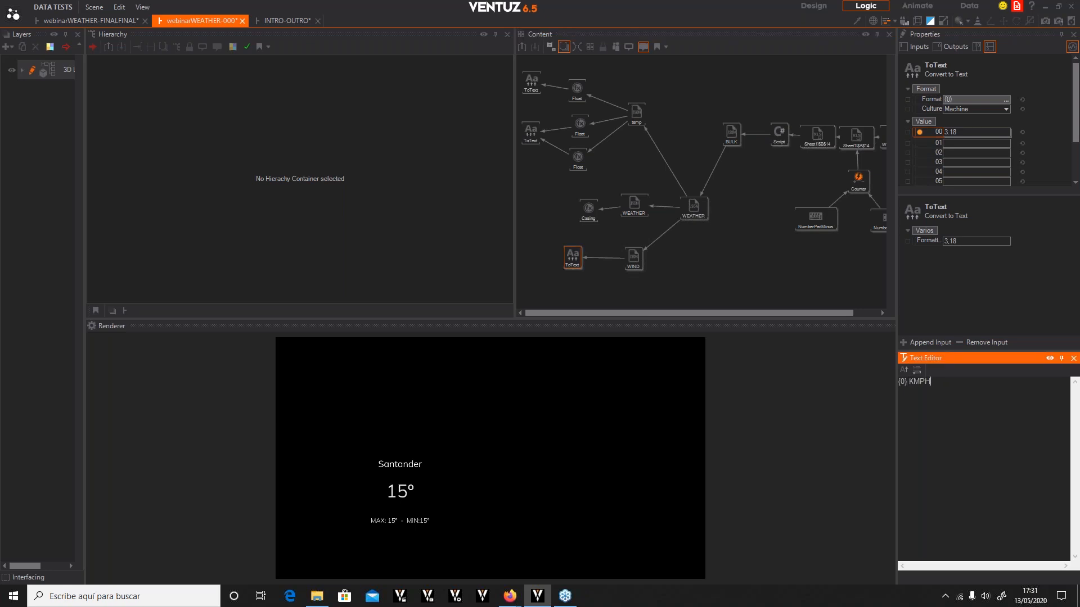
click(853, 423)
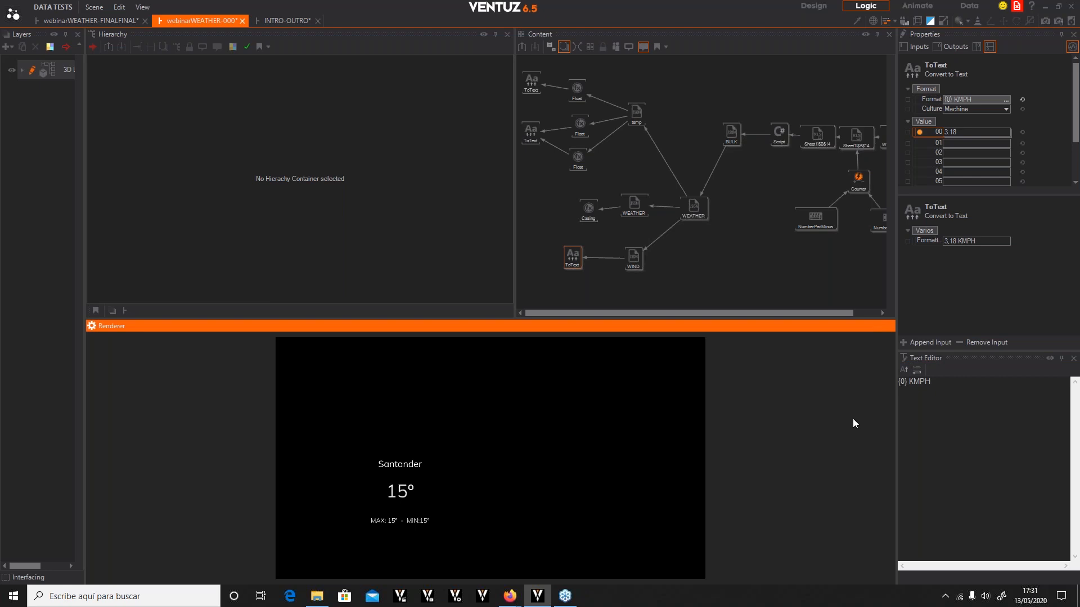
click(565, 257)
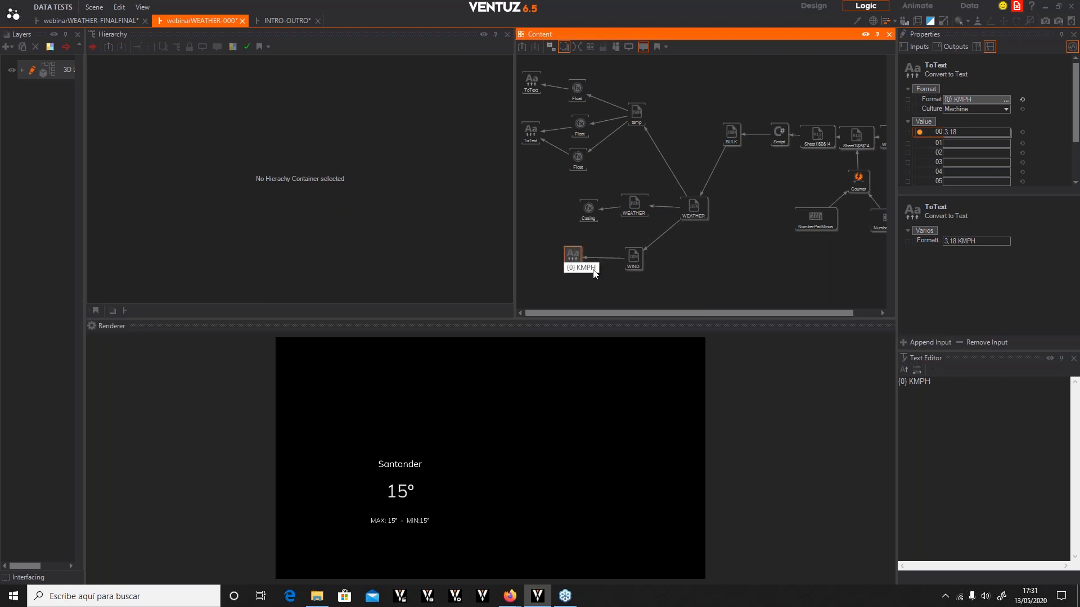
Expose the wind text's formatted output with the name Speed in the category WIND
click(907, 242)
click(907, 242)
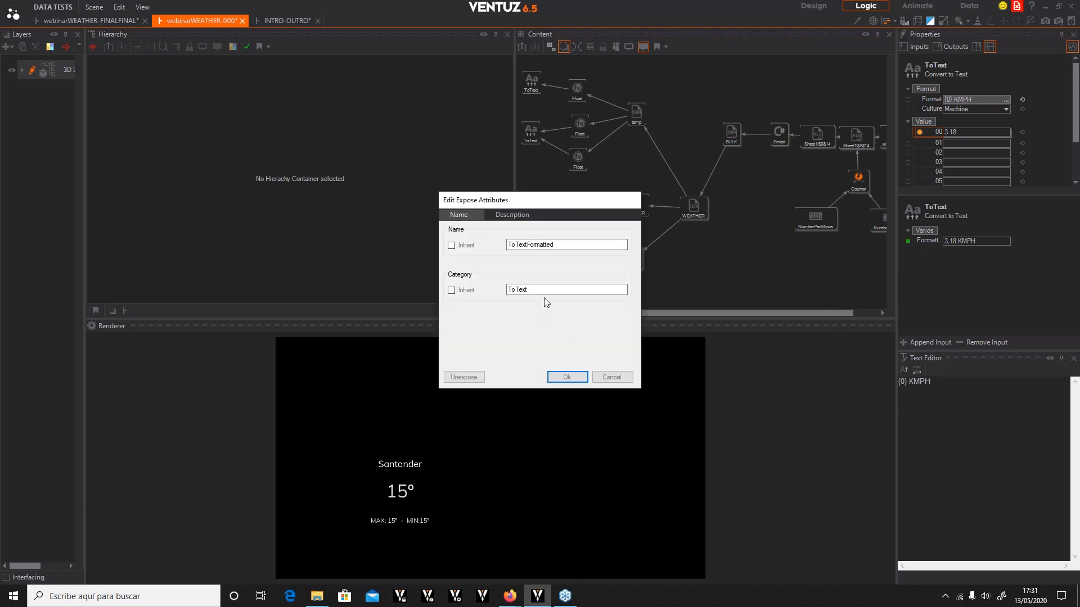
double_click(551, 292)
text(WIND)
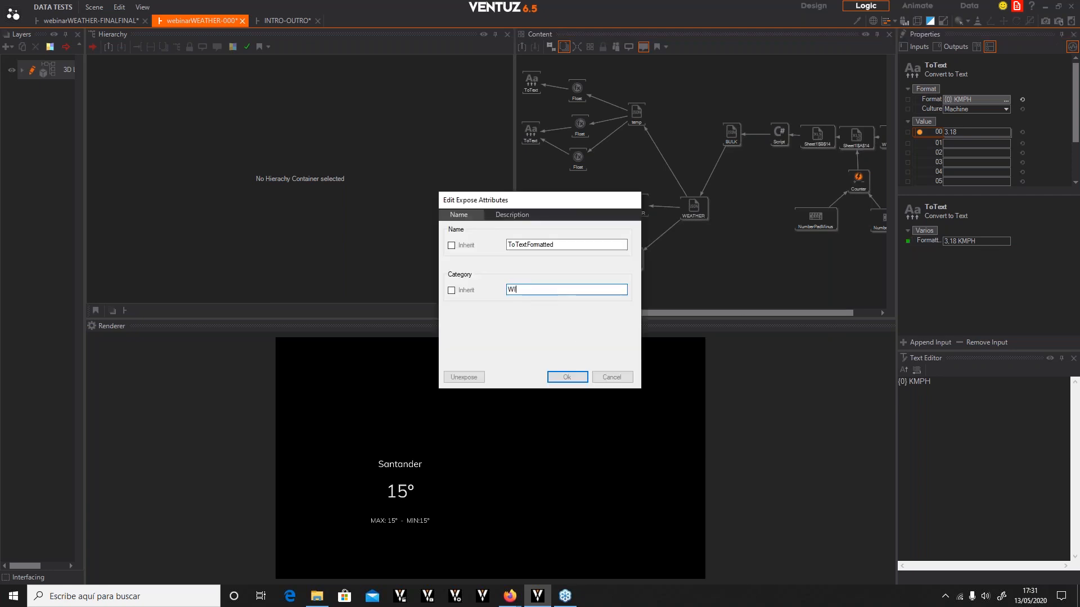
double_click(561, 246)
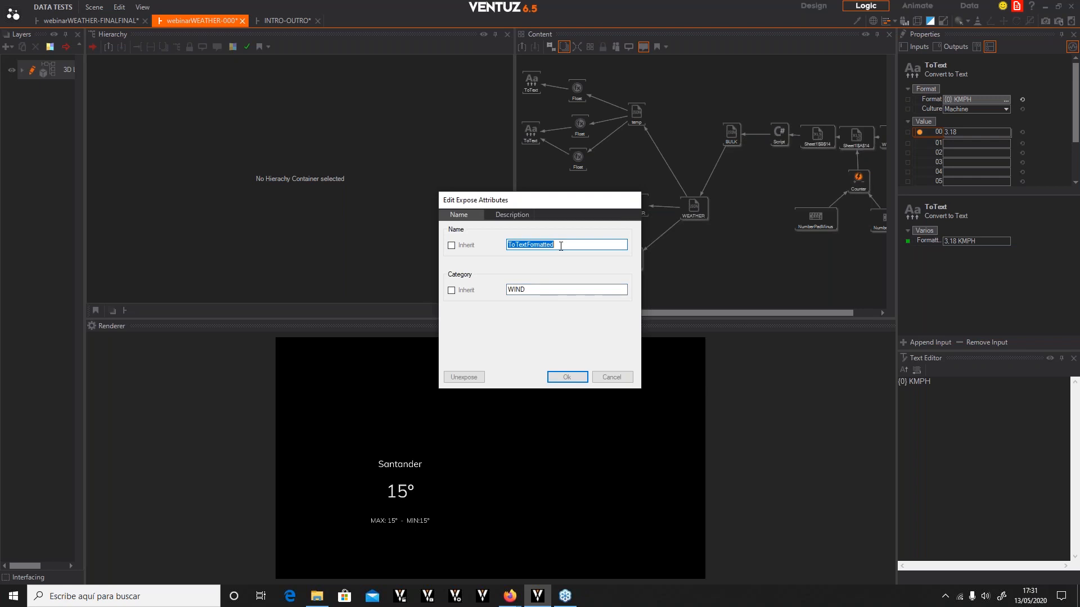
text(sPEED)
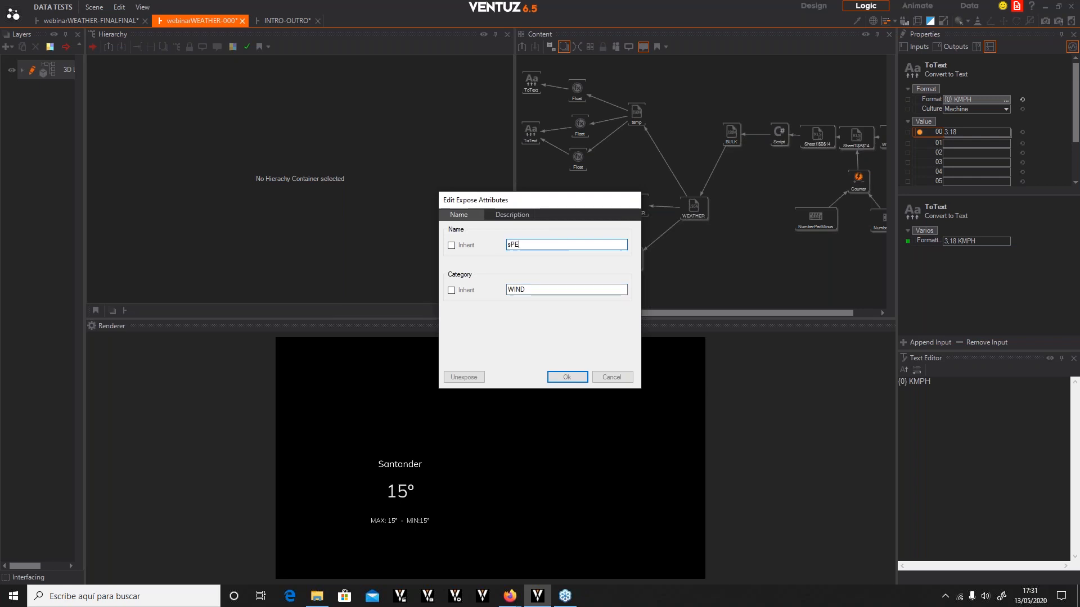
key(BackSpace)
key(BackSpace)
key(BackSpace)
key(BackSpace)
key(BackSpace)
text(SApee)
key(BackSpace)
key(Right)
text(d)
click(567, 377)
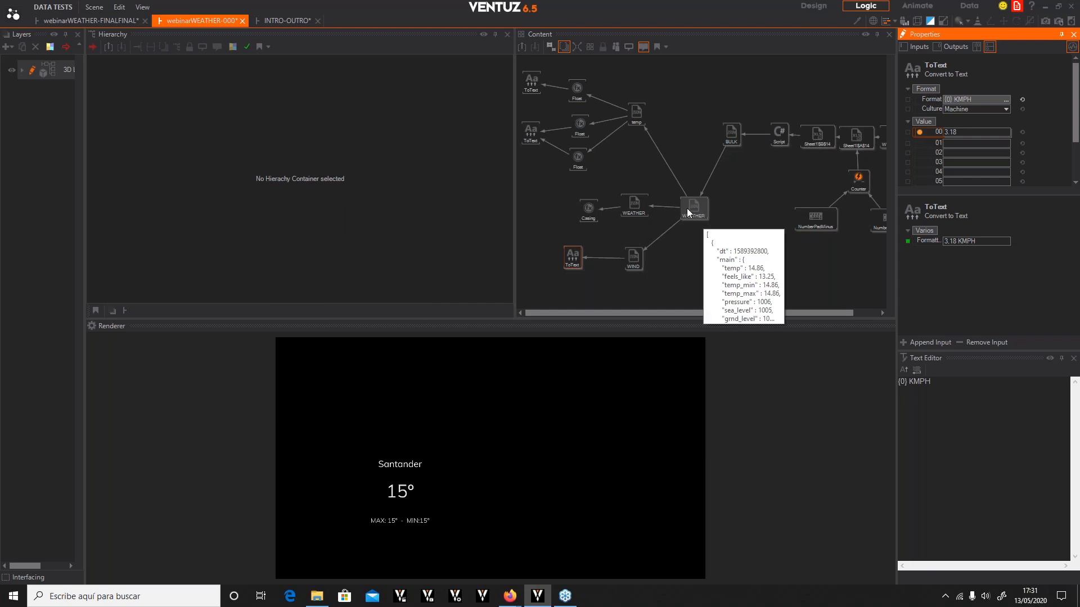
Expose the WIND parser's deg output under the name WINDdeg in the category WIND
click(631, 264)
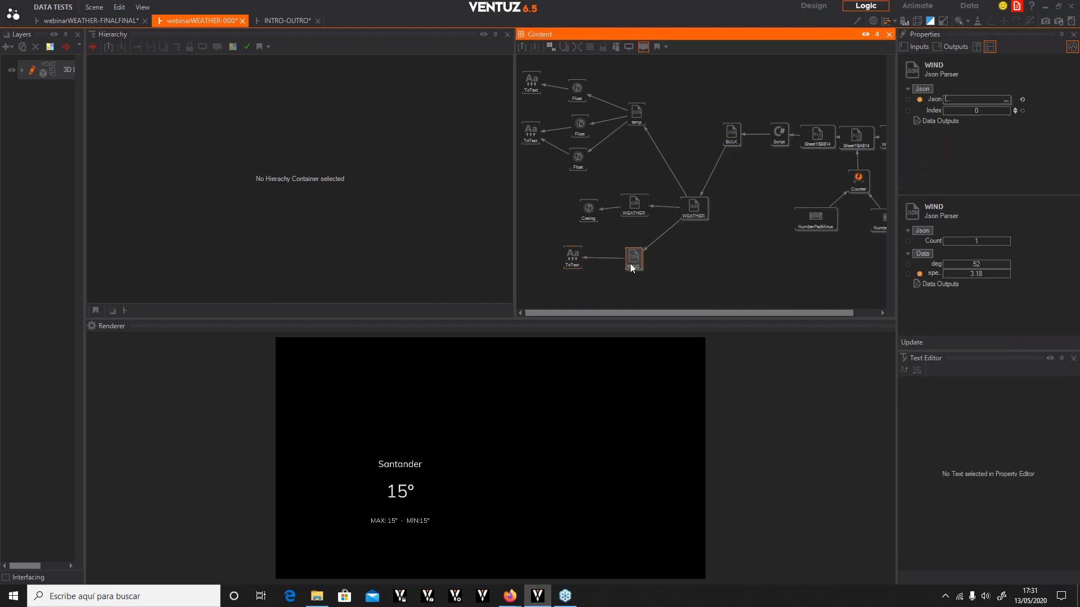
click(908, 264)
click(908, 264)
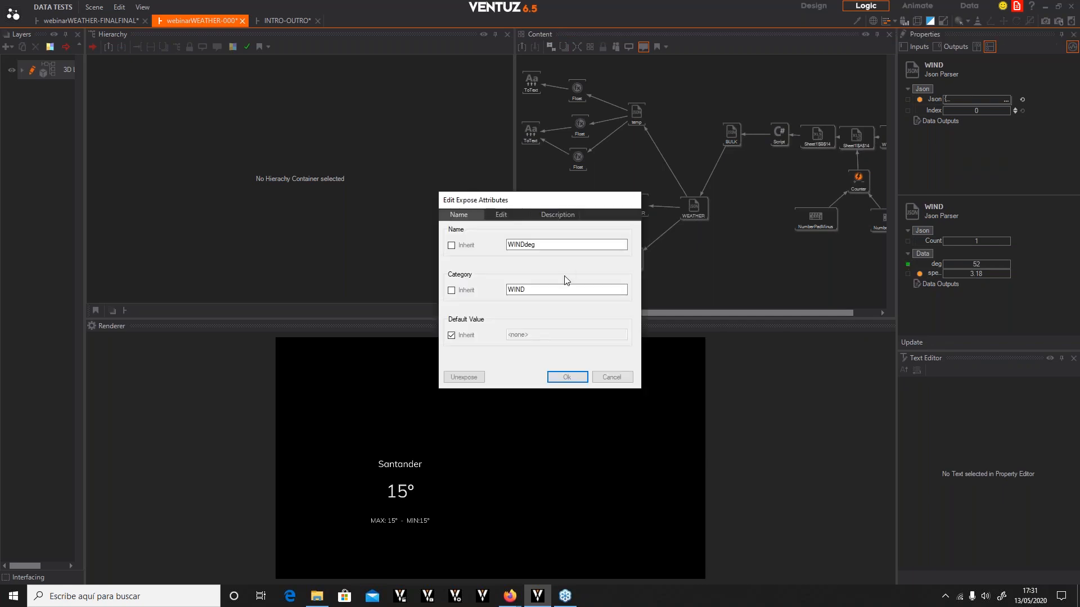
click(564, 377)
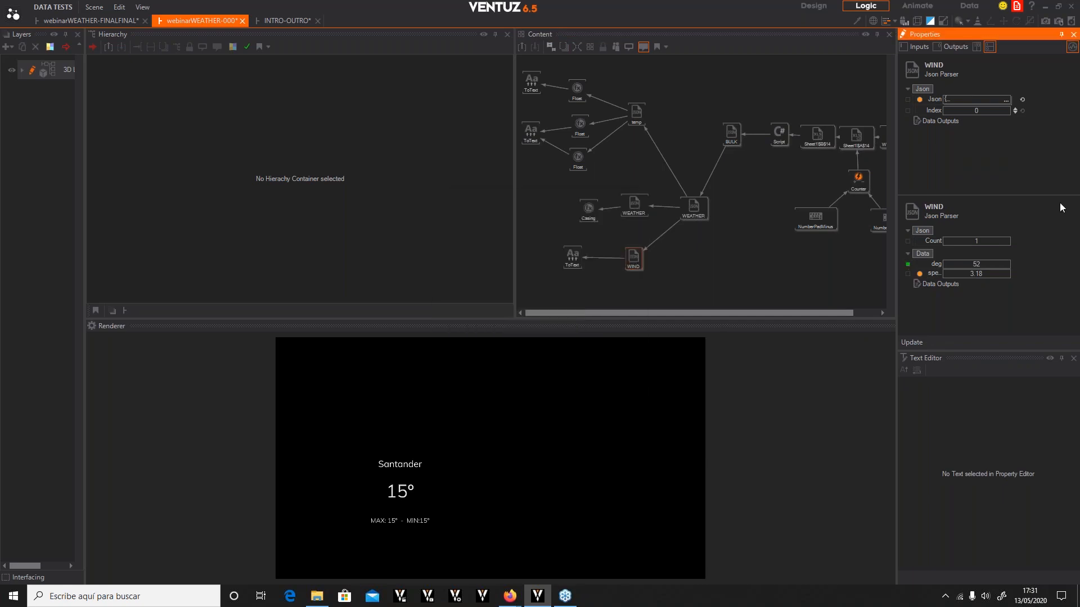
Return to the parent container and enable the FCAST and WIND SPEED layers
click(518, 46)
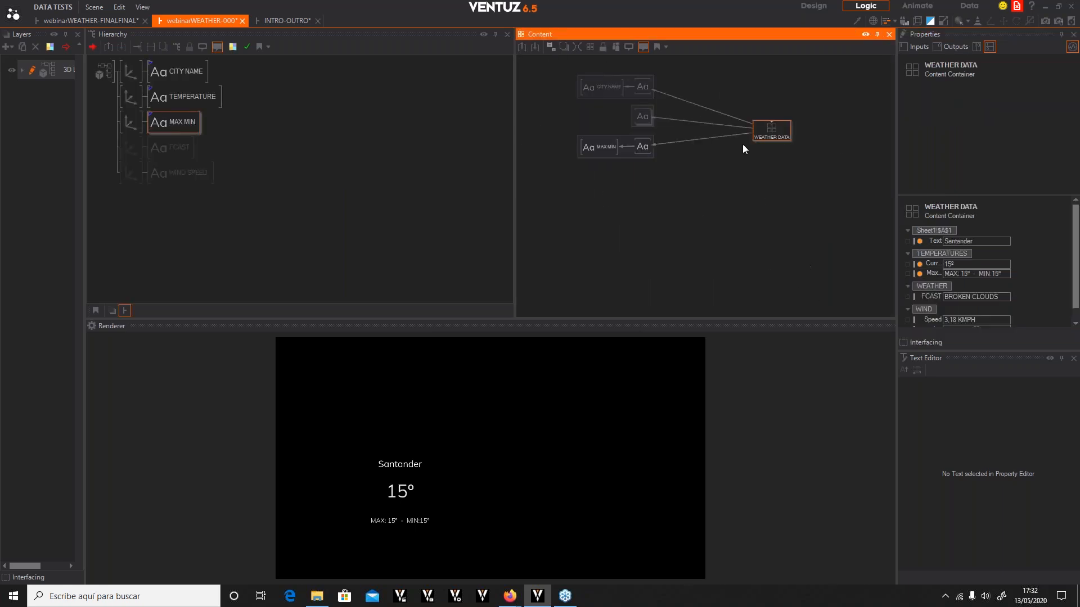
click(132, 158)
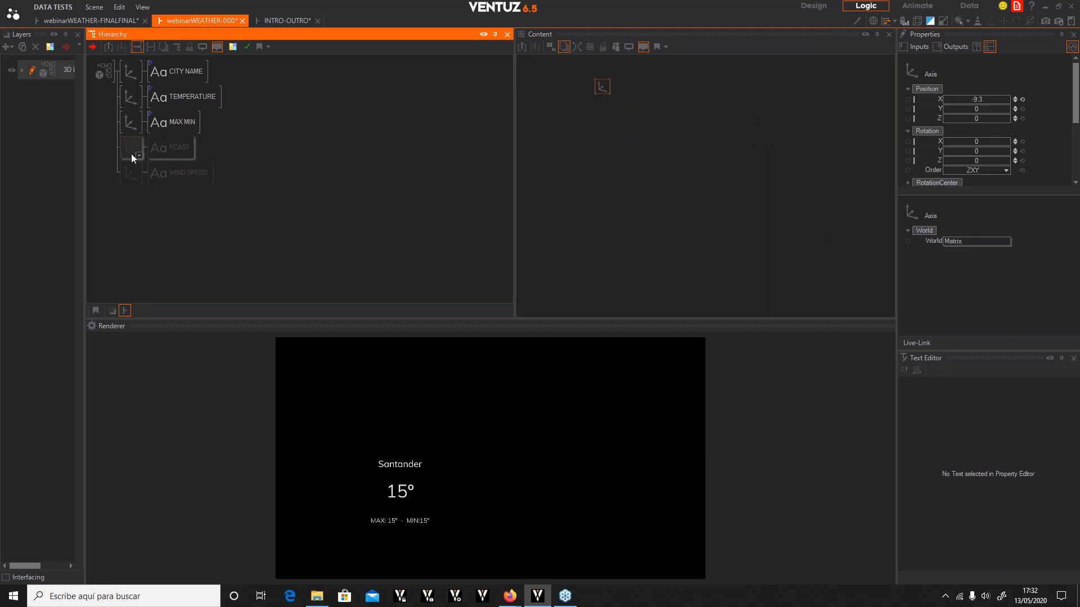
ctrl+click(131, 176)
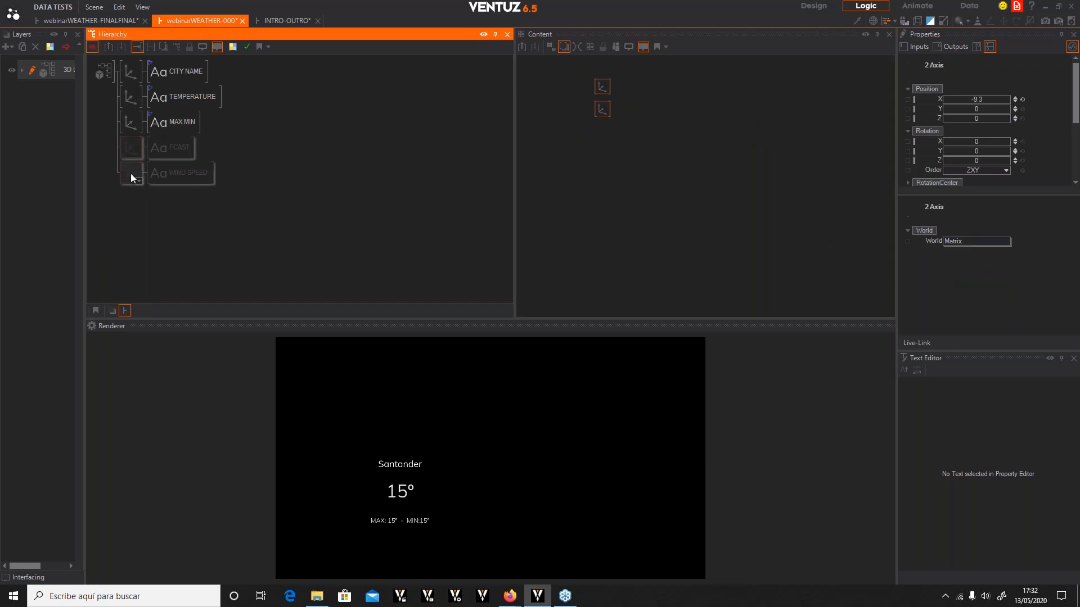
key(ctrl+b)
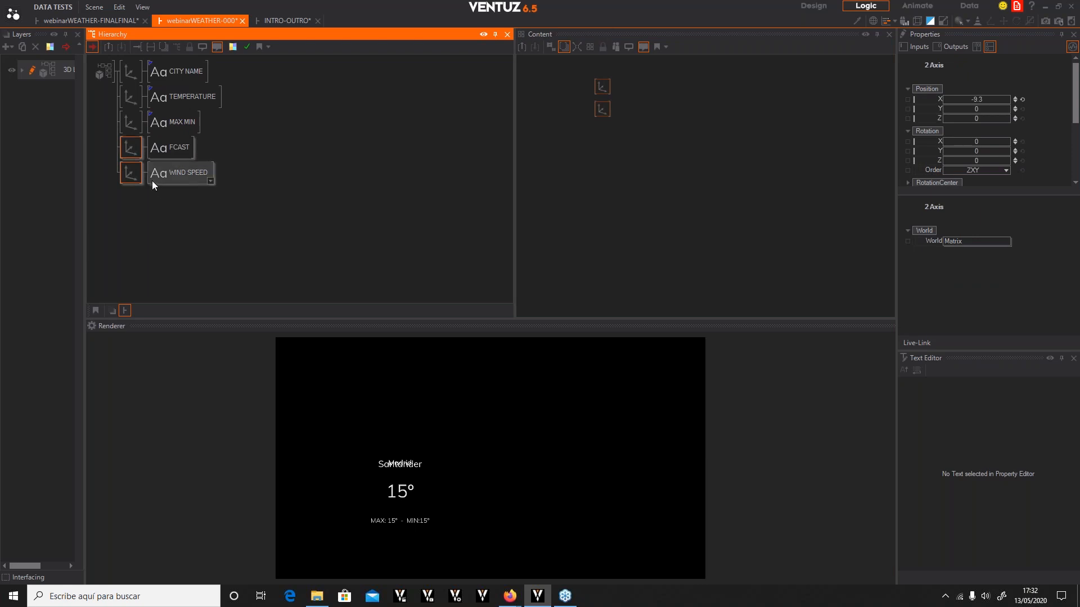
Try to bind the FCAST text's Text property to the weather data container
click(322, 200)
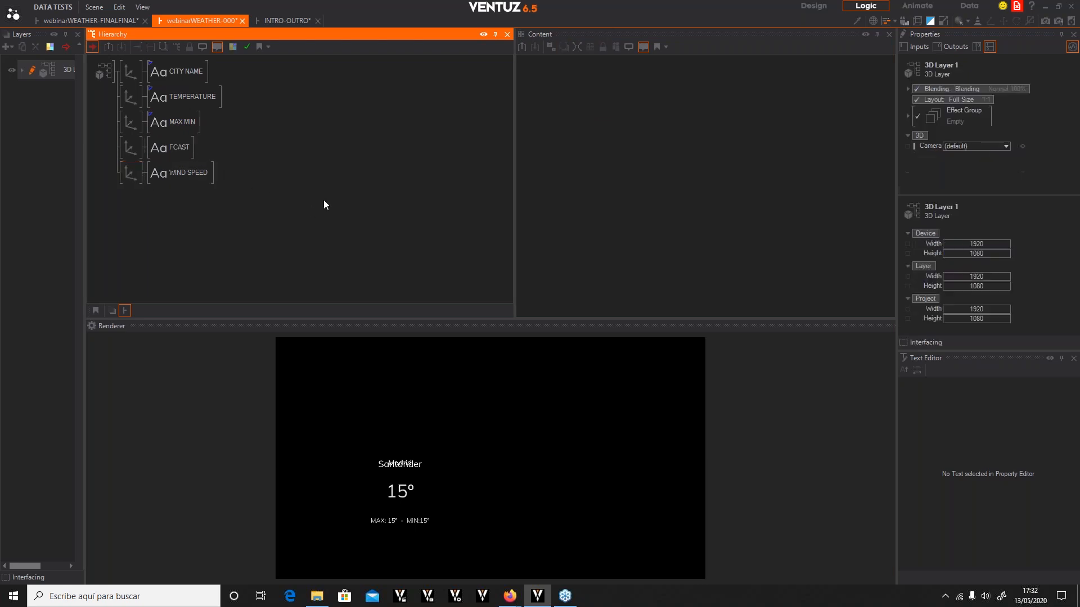
click(169, 153)
ctrl+click(173, 124)
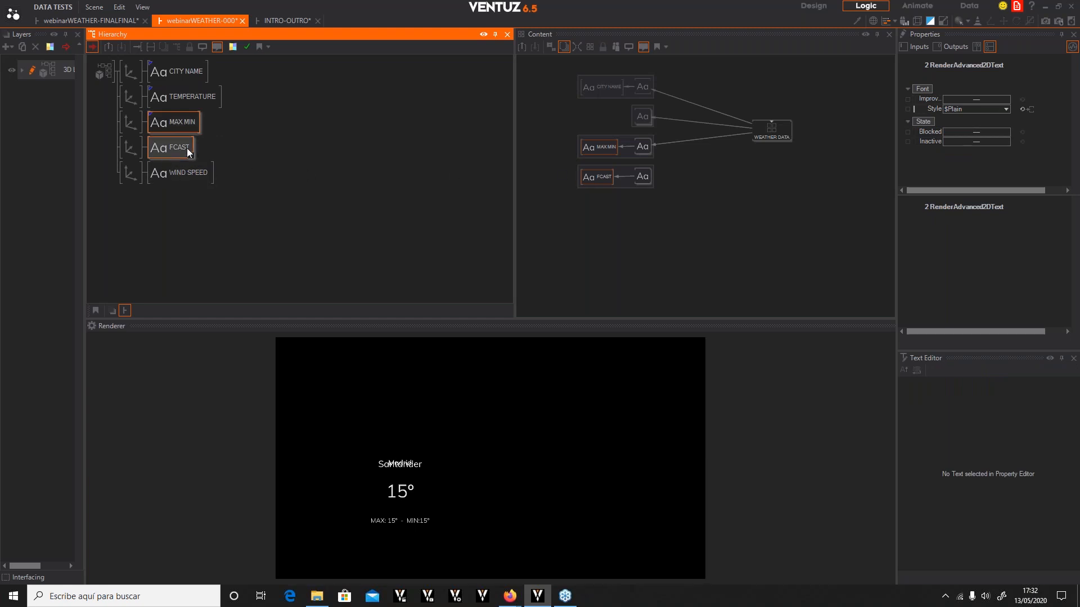
click(170, 147)
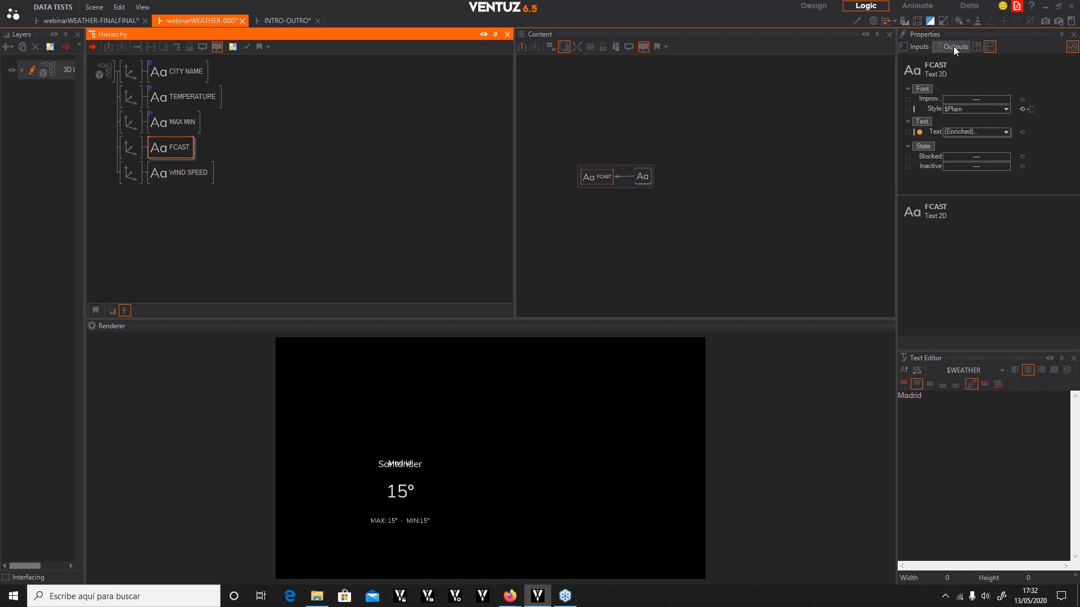
click(643, 175)
scroll(1025, 314, down, 1)
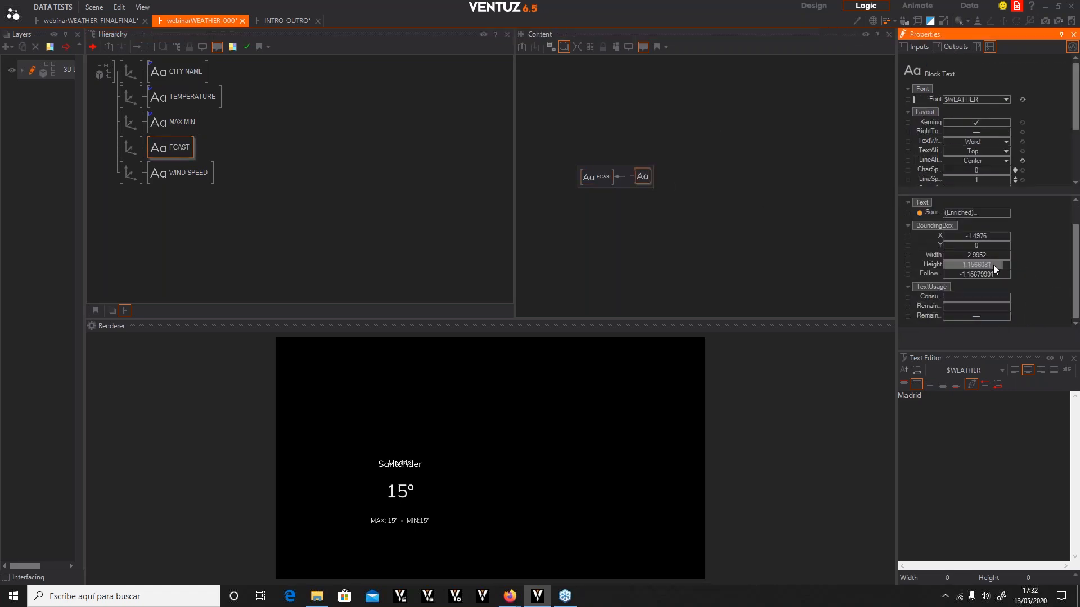
scroll(1027, 146, down, 3)
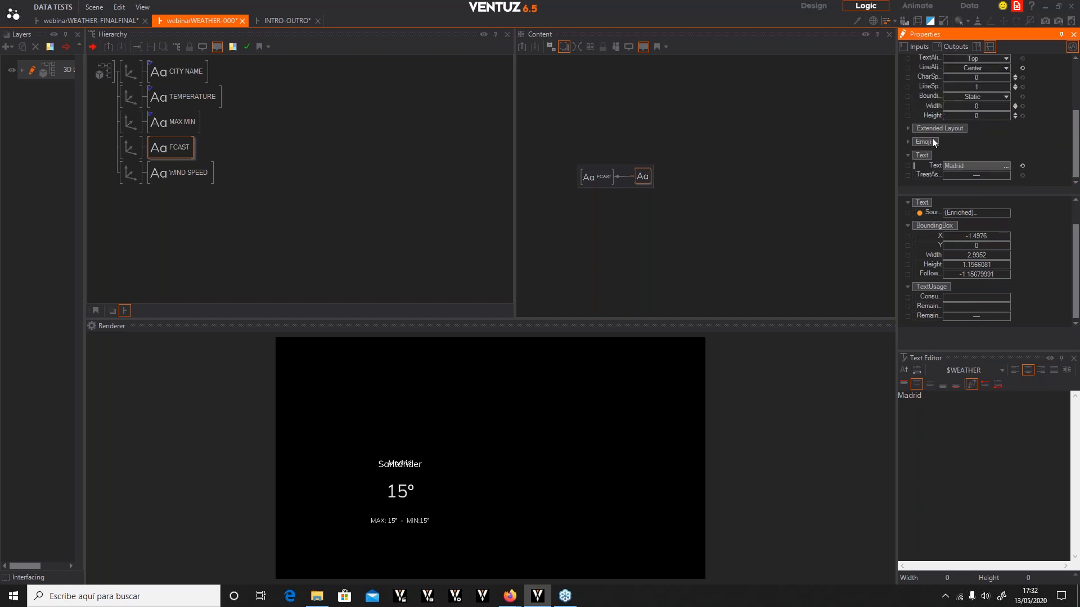
drag(940, 167, 649, 251)
Bind the FCAST text's Text property to the WEATHER DATA container's FCAST property
click(163, 118)
ctrl+click(163, 118)
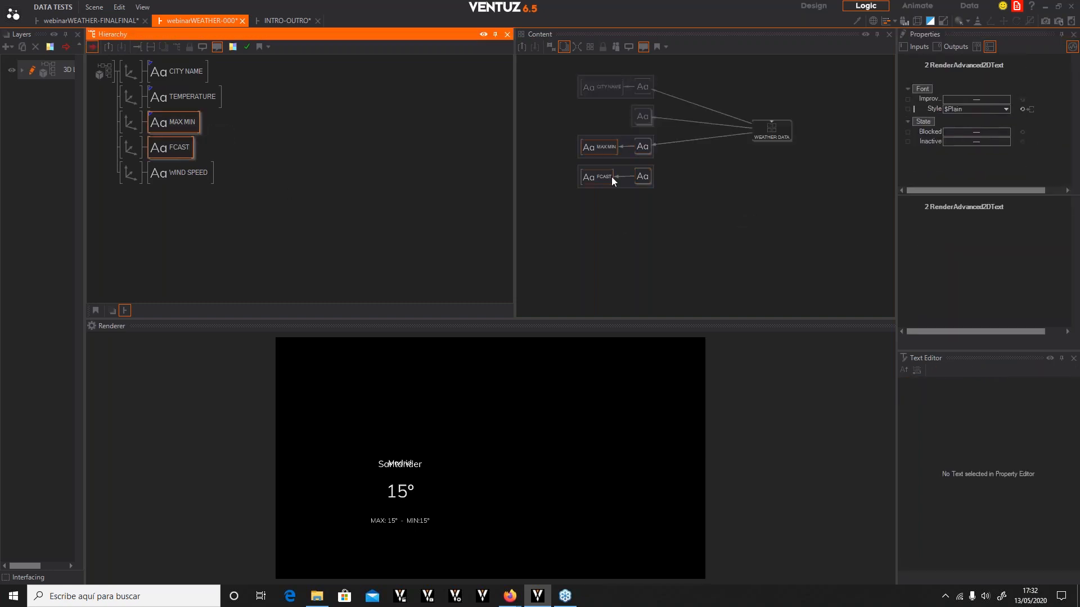
click(643, 180)
scroll(1033, 167, down, 3)
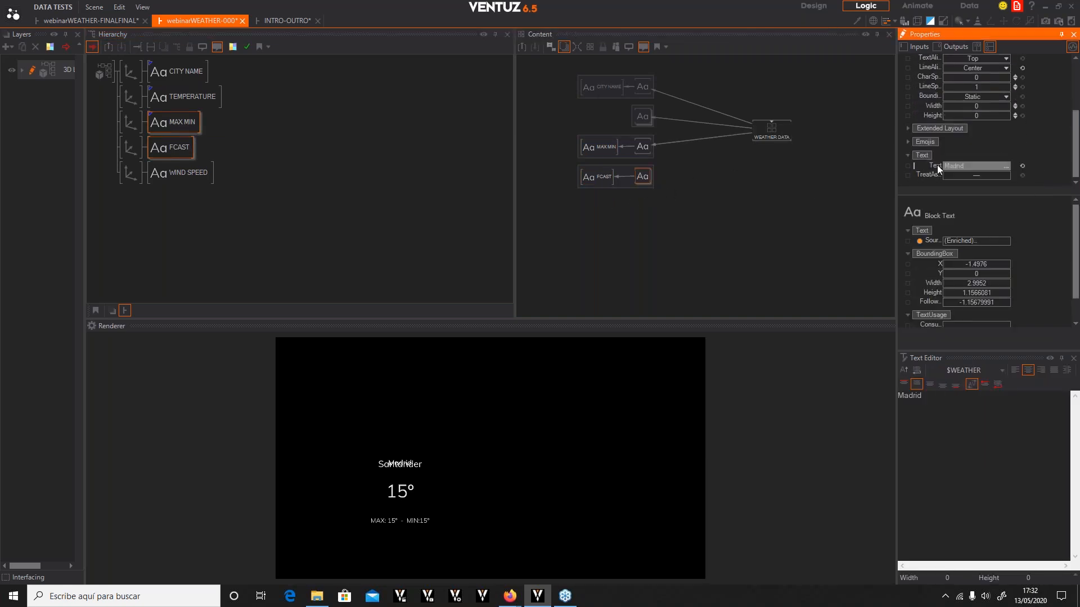
drag(931, 165, 772, 129)
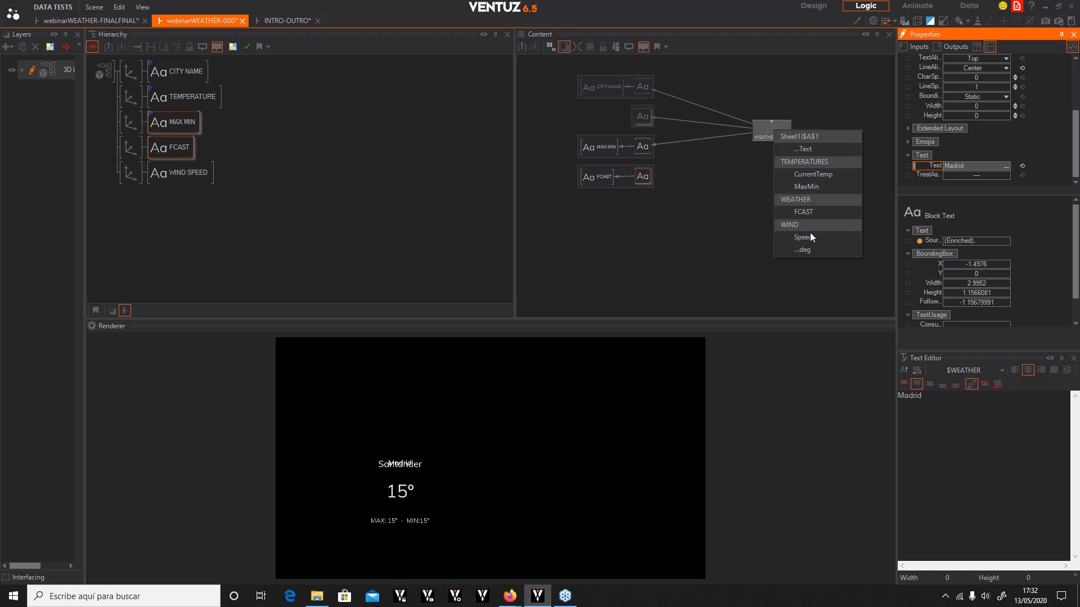
click(803, 212)
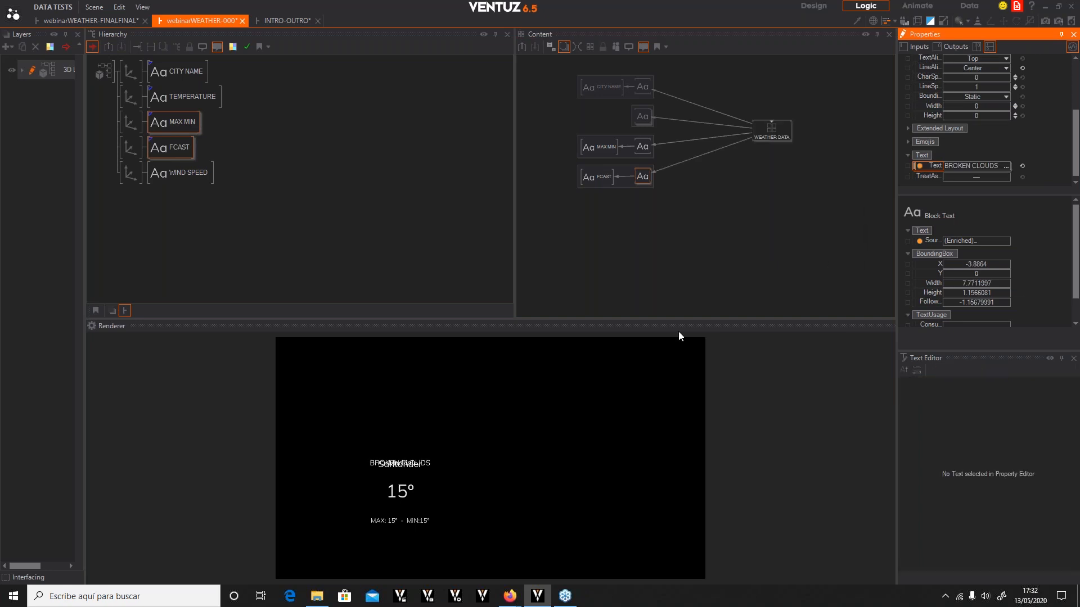
Move the FCAST text's axis to X position 11.7
click(127, 146)
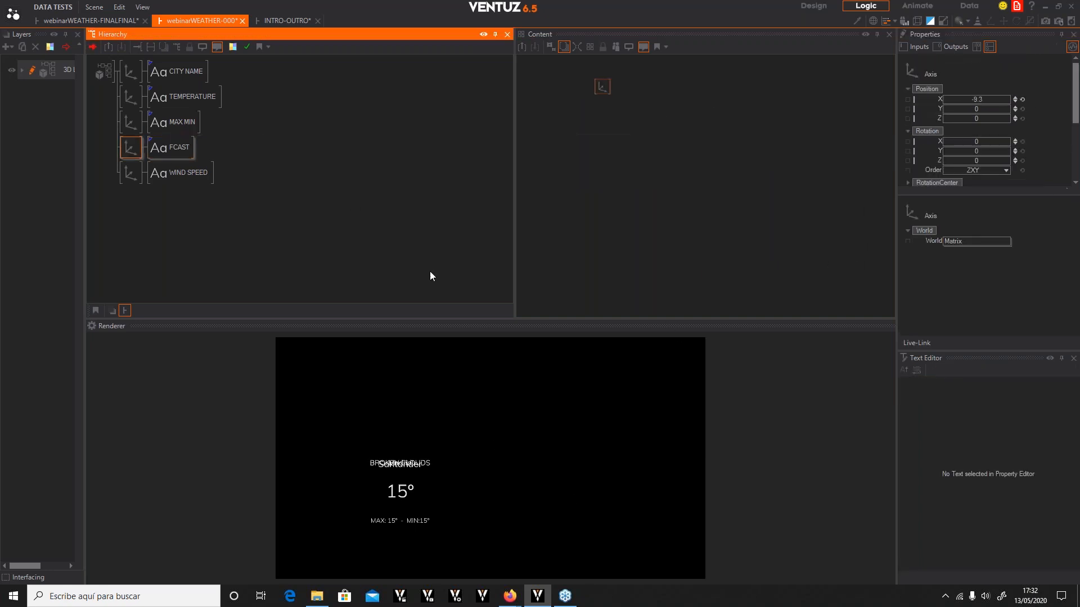
drag(1006, 99, 1007, 103)
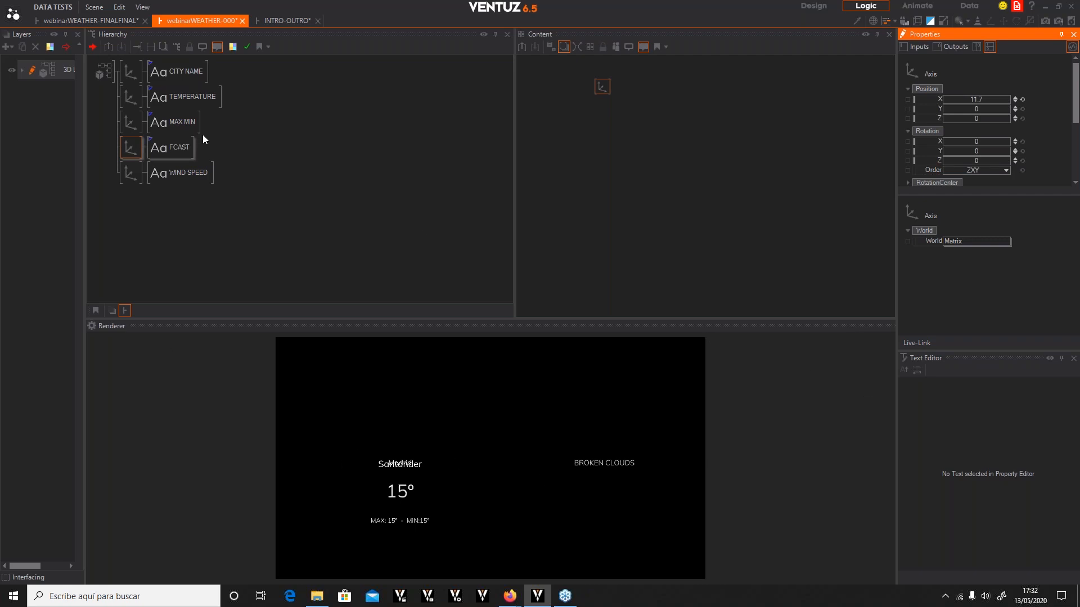
Open the WIND SPEED text's Block Text properties
click(131, 174)
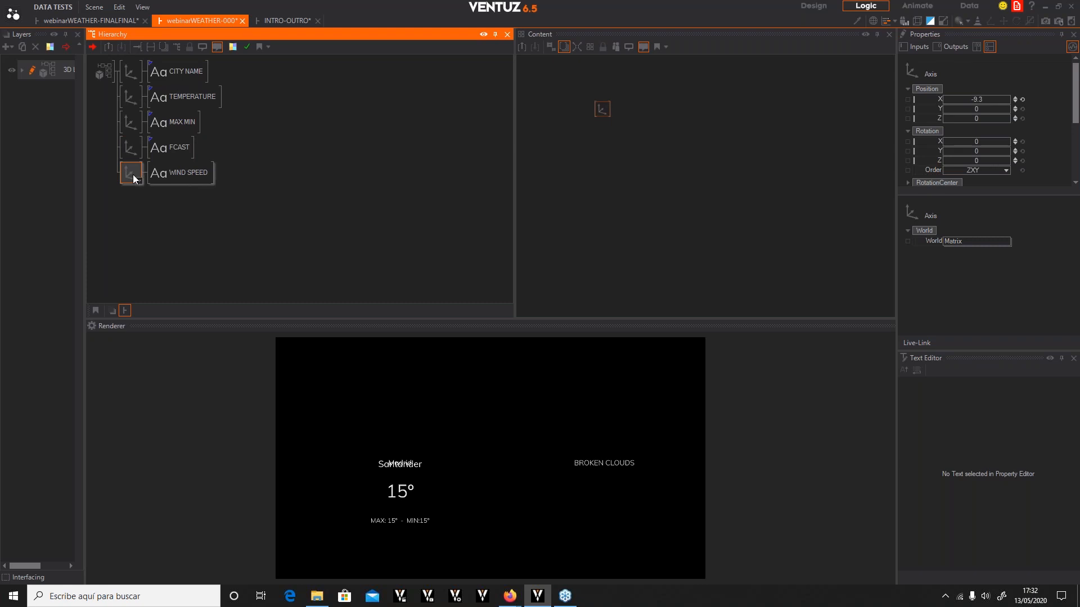
click(203, 175)
ctrl+click(176, 154)
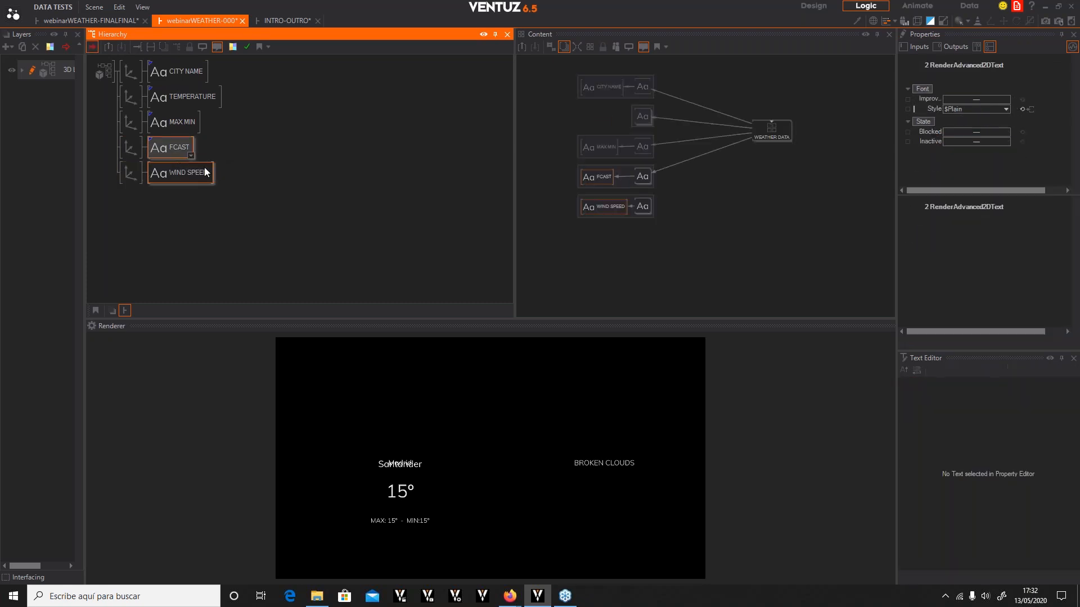
click(641, 206)
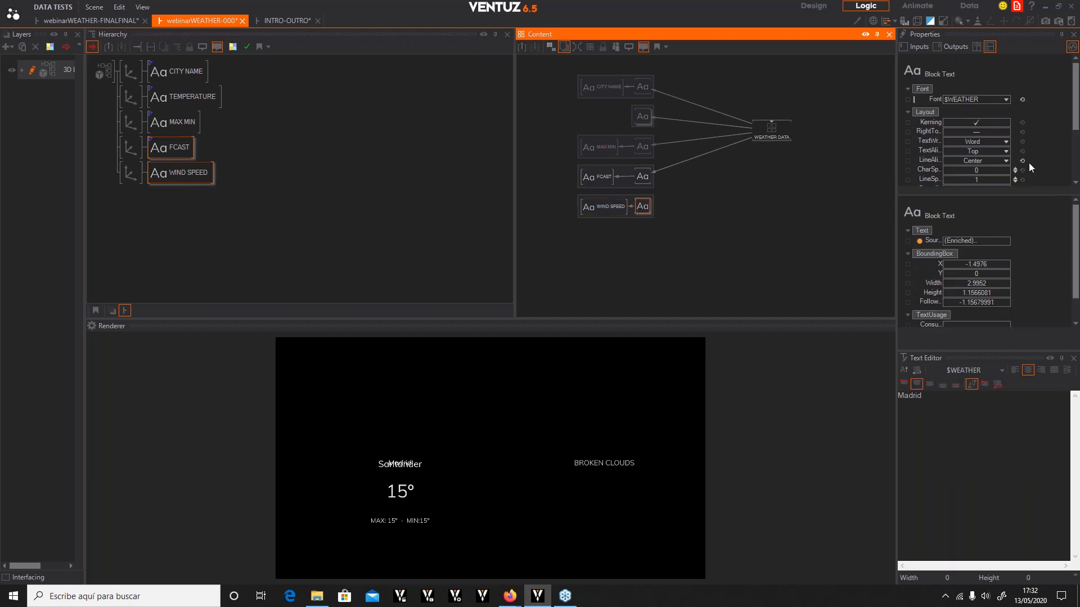
scroll(1068, 144, down, 1)
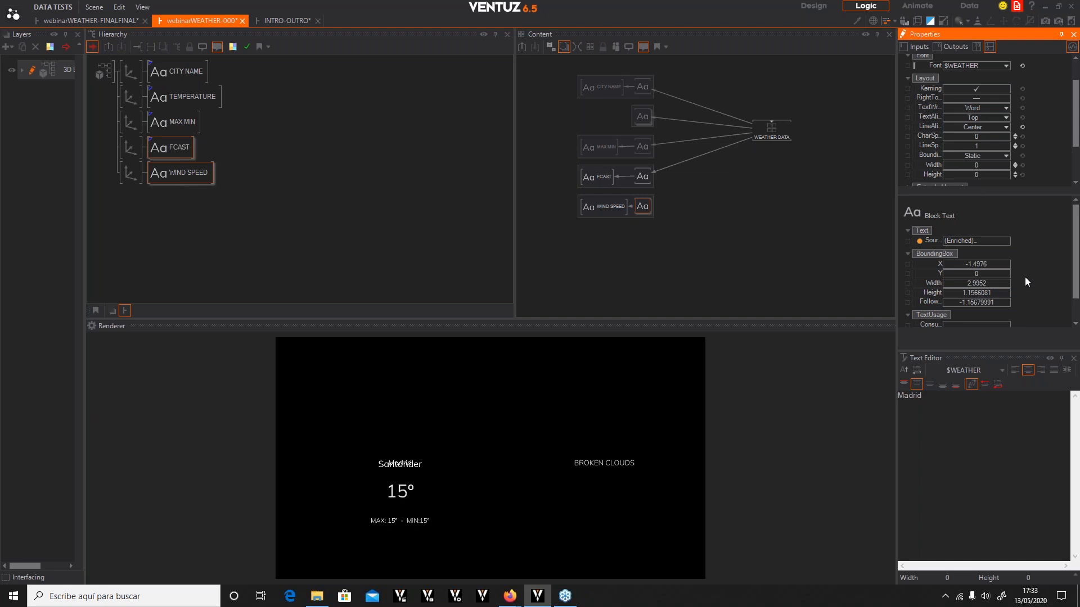
key(alt+Tab)
click(538, 596)
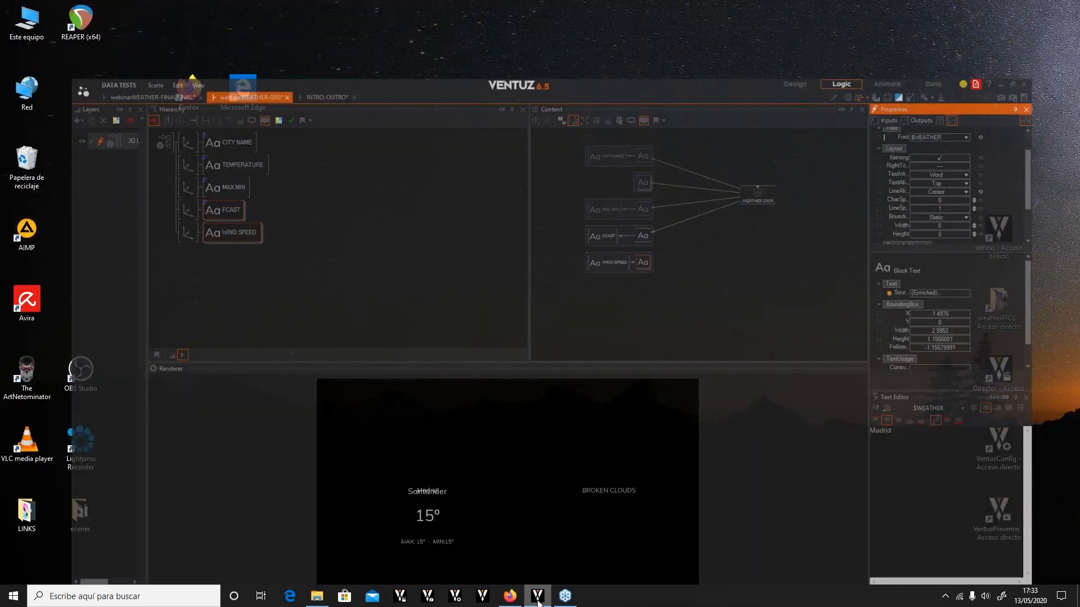
click(538, 596)
Bind the WIND SPEED text's Text property to the WEATHER DATA container's WIND Speed property
click(636, 206)
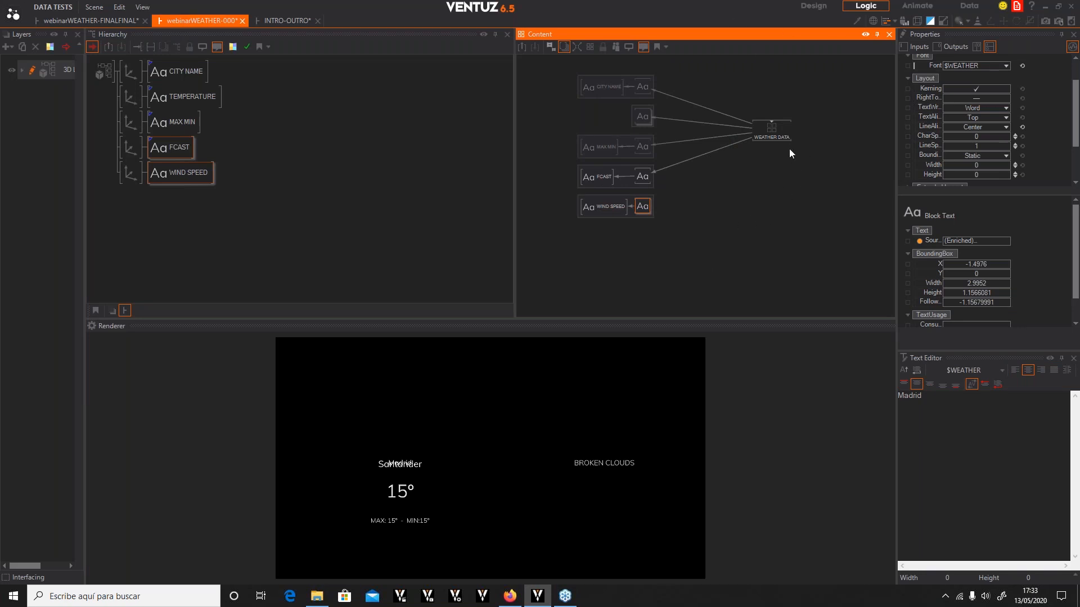
drag(775, 139, 763, 178)
click(646, 207)
scroll(1025, 126, down, 5)
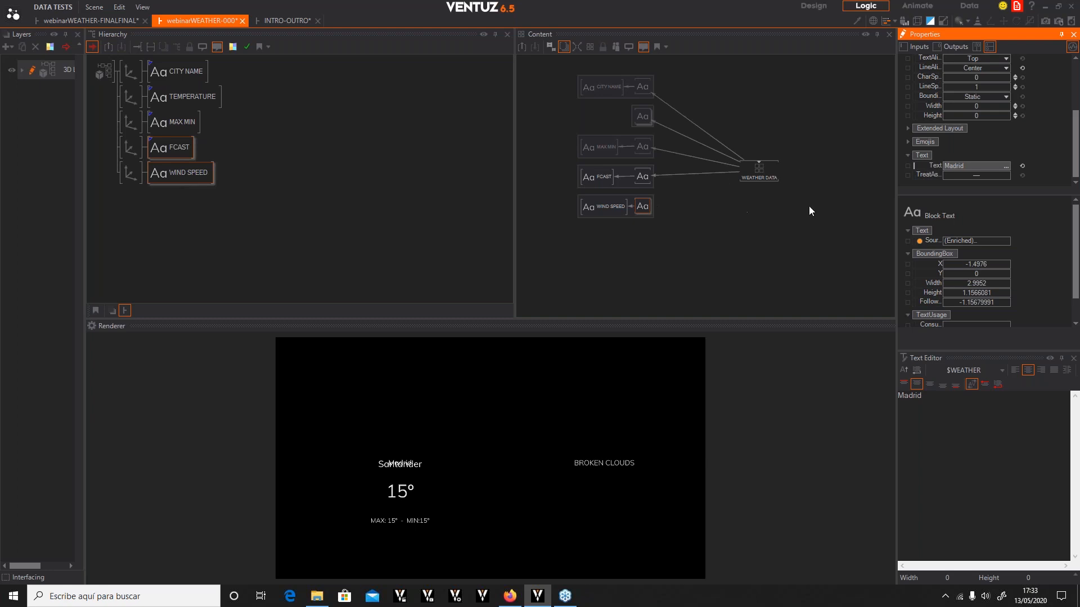
drag(929, 166, 766, 175)
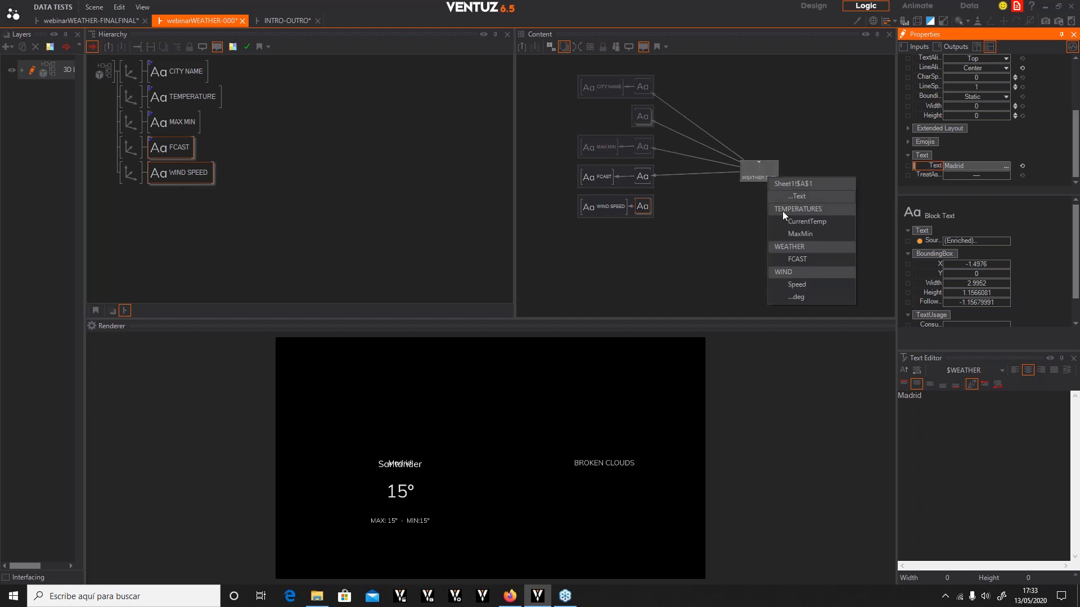
click(786, 284)
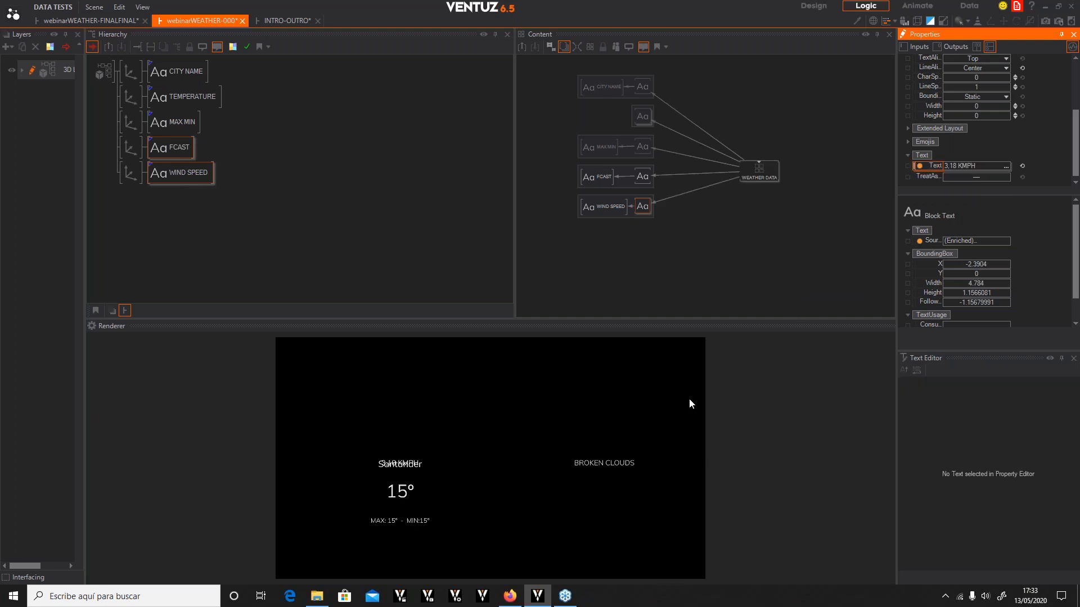
Move the WIND SPEED text's axis to X 11.7, Y -5.2
click(133, 174)
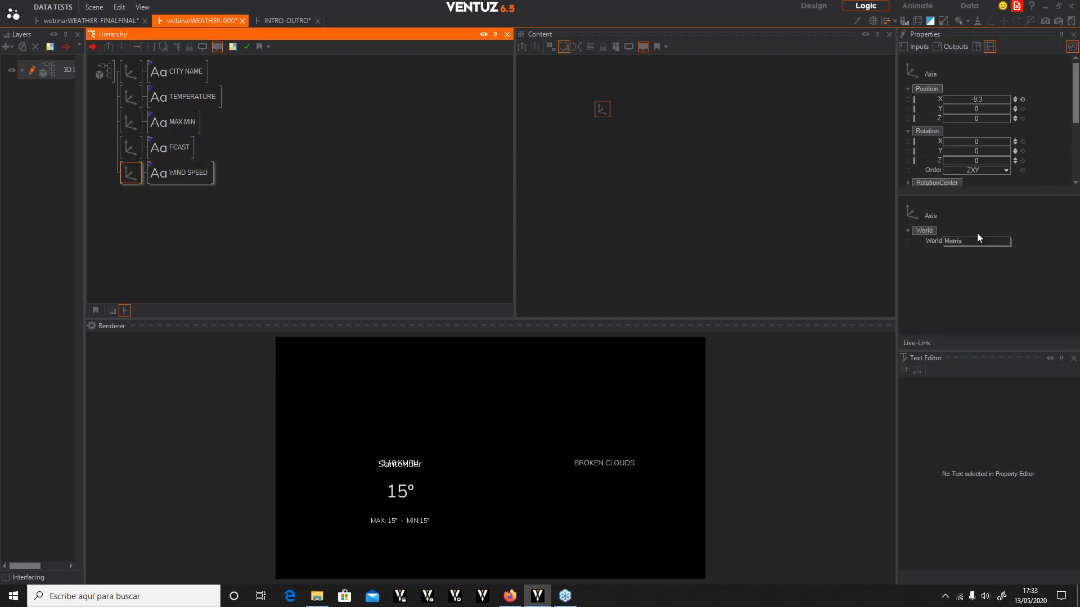
mouse_move(976, 101)
mouse_down()
mouse_move(1009, 103)
mouse_move(947, 111)
mouse_move(964, 111)
mouse_up()
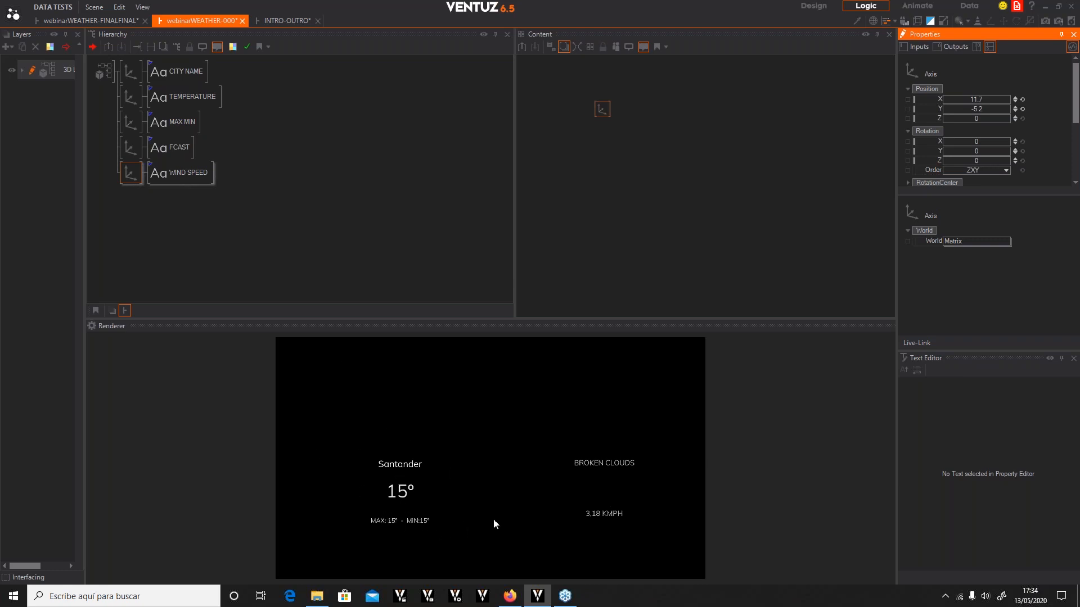
Add a new Axis node below the WIND SPEED branch in the hierarchy
click(129, 181)
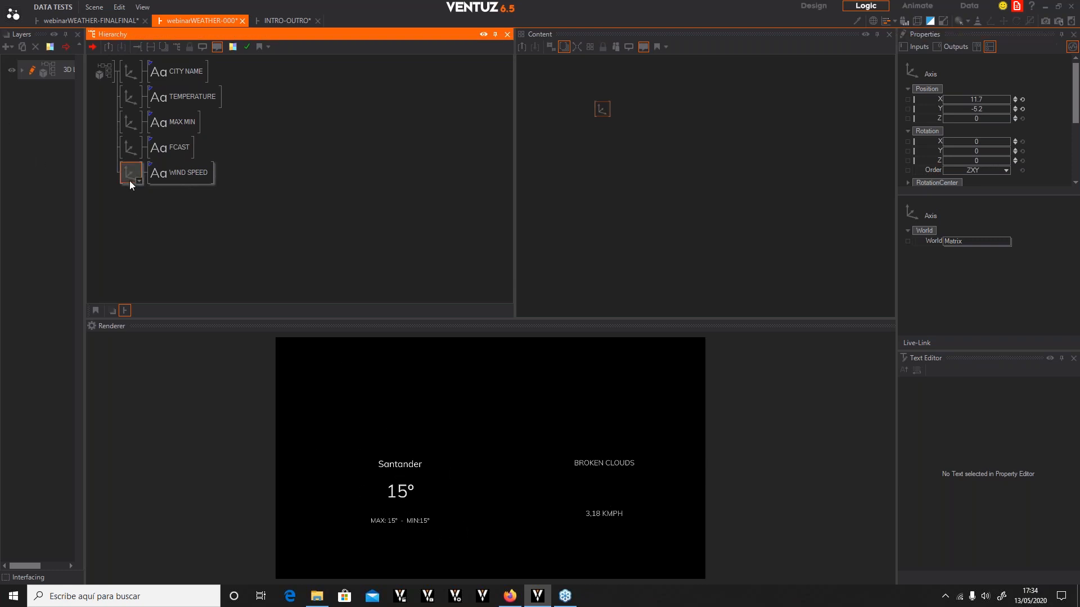
click(145, 242)
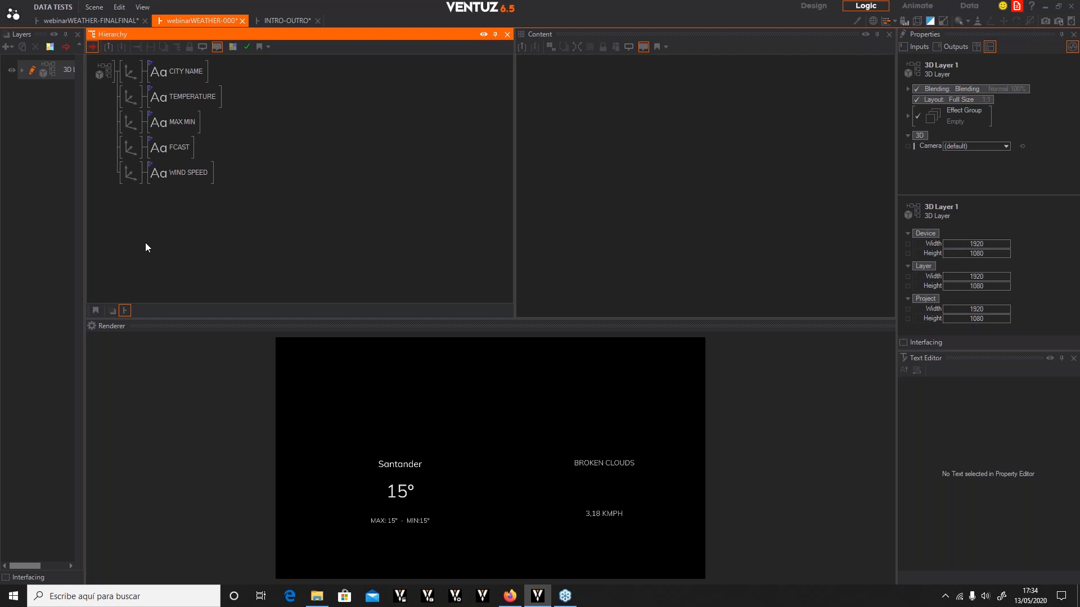
double_click(145, 242)
text(ax)
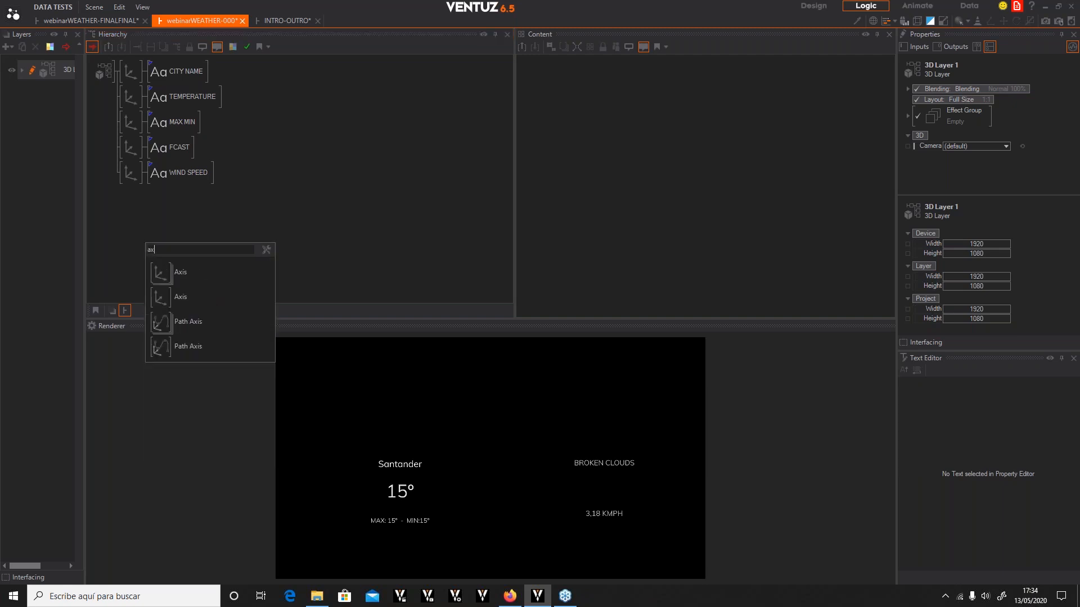
click(169, 297)
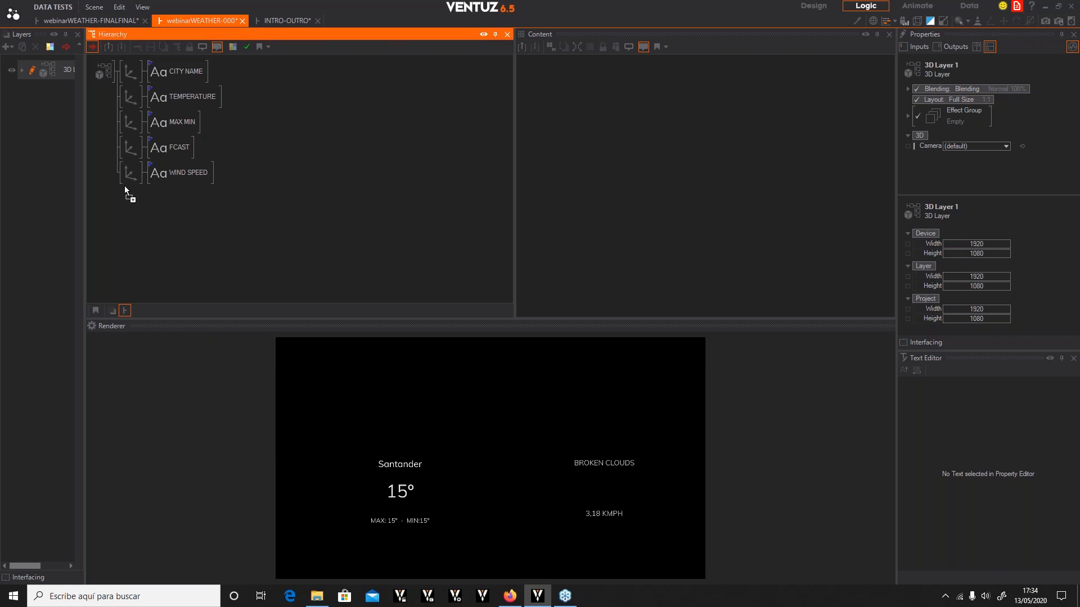
double_click(145, 219)
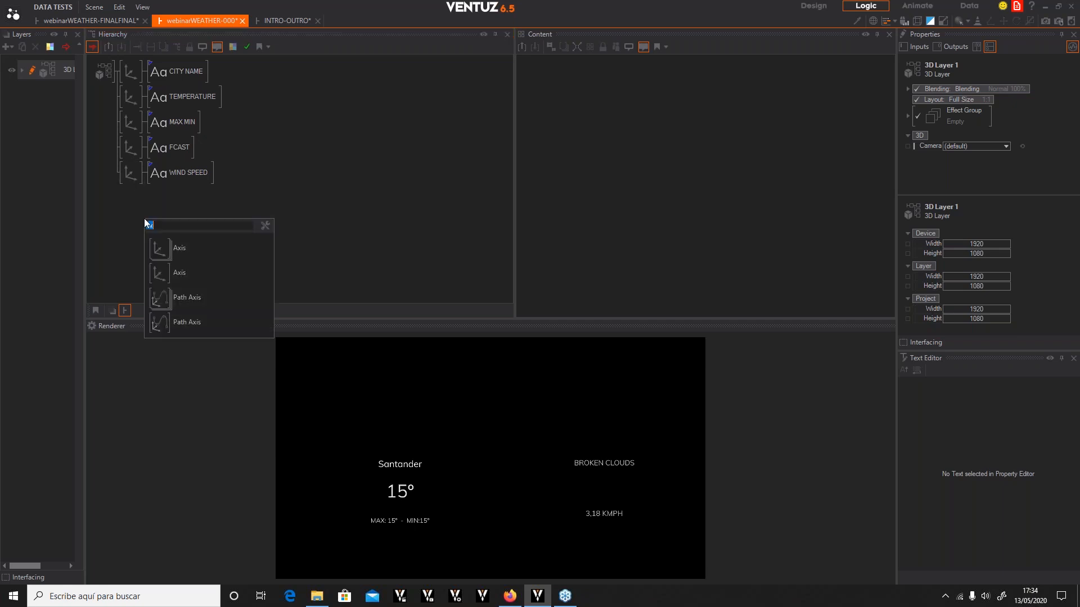
click(161, 280)
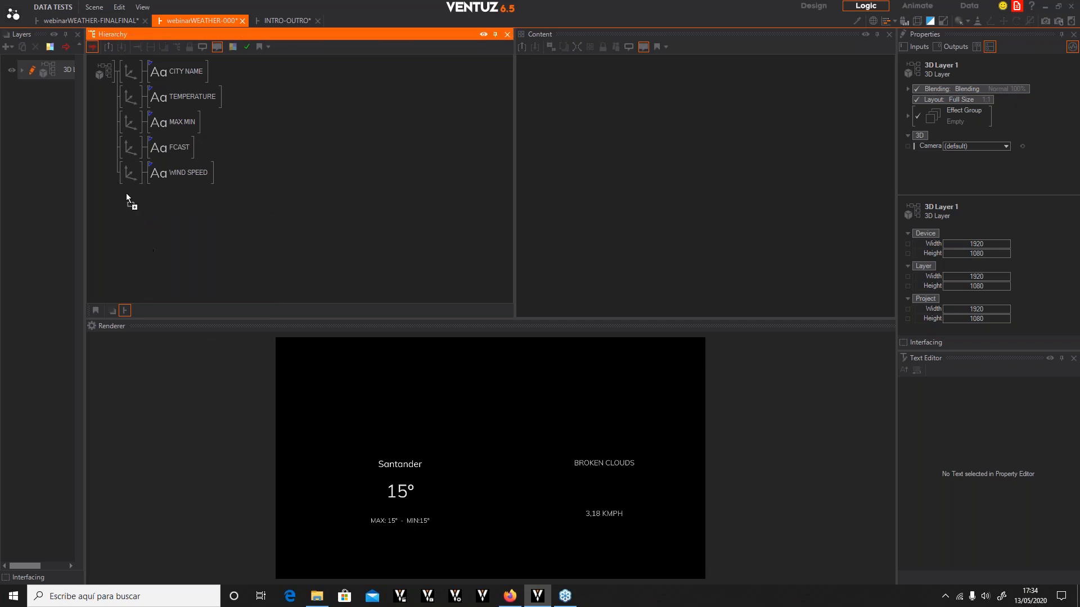
click(127, 184)
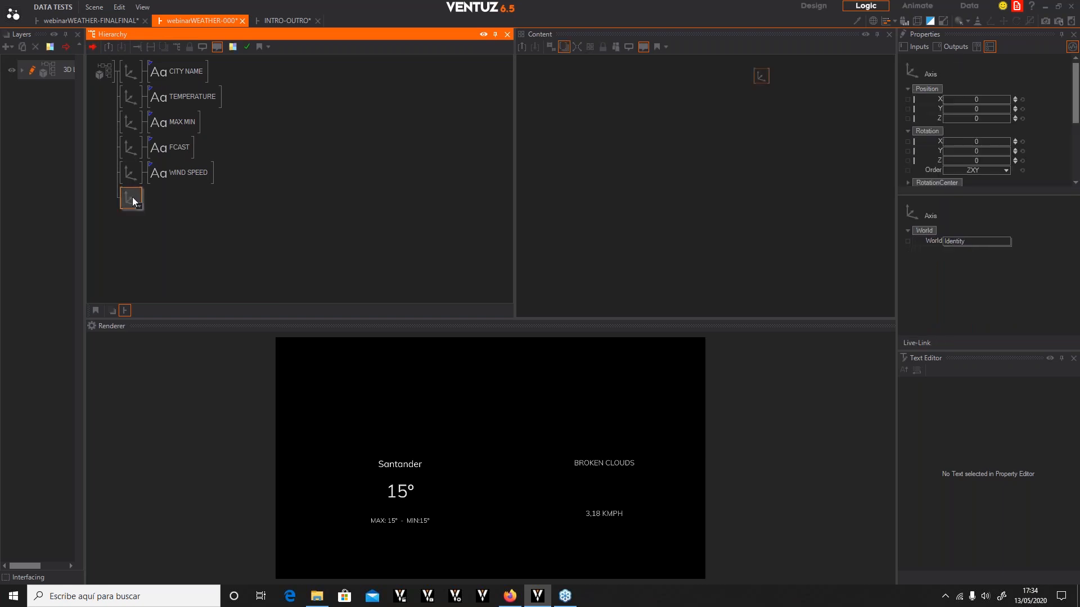
Add a Circle under the new axis
double_click(133, 201)
text(cir)
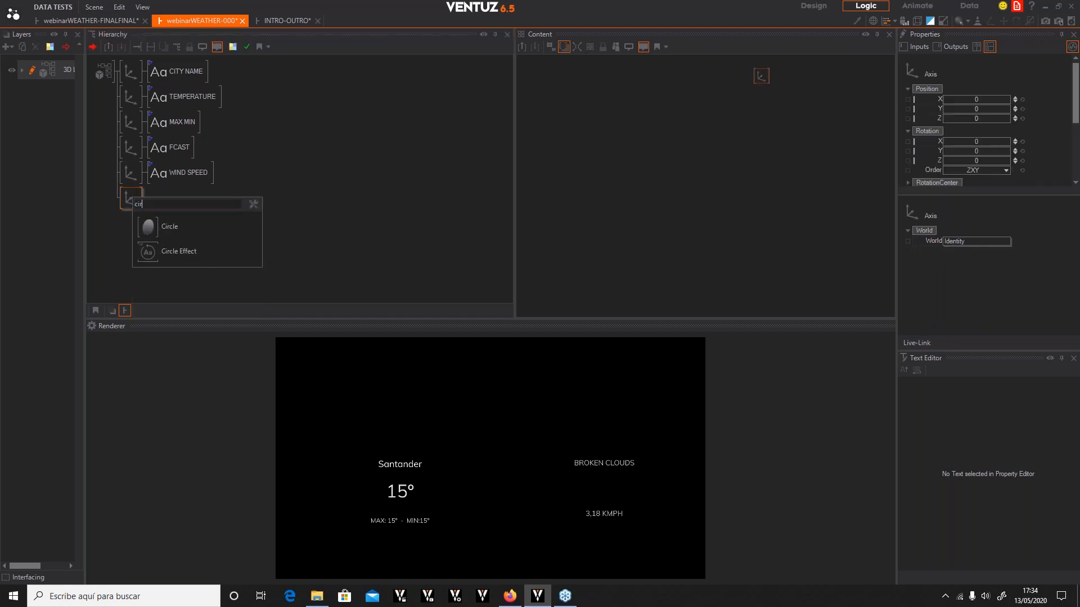
click(168, 226)
click(178, 203)
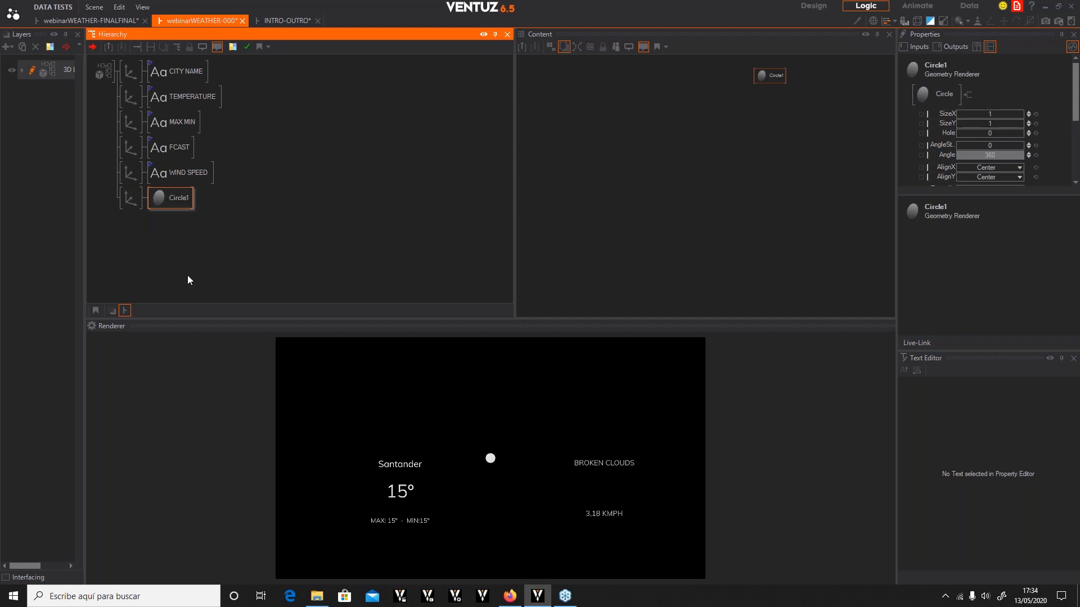
Move the circle's axis to X 11.7, Y -2.9
click(135, 198)
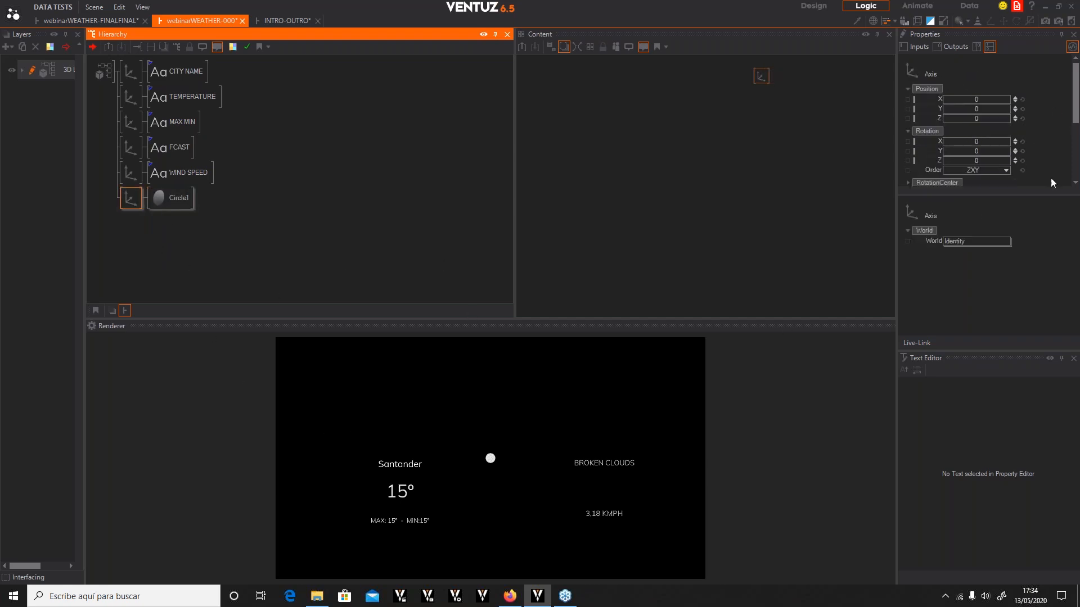
mouse_move(969, 99)
mouse_down()
mouse_move(1007, 97)
mouse_move(1006, 109)
mouse_move(973, 108)
mouse_move(986, 111)
mouse_up()
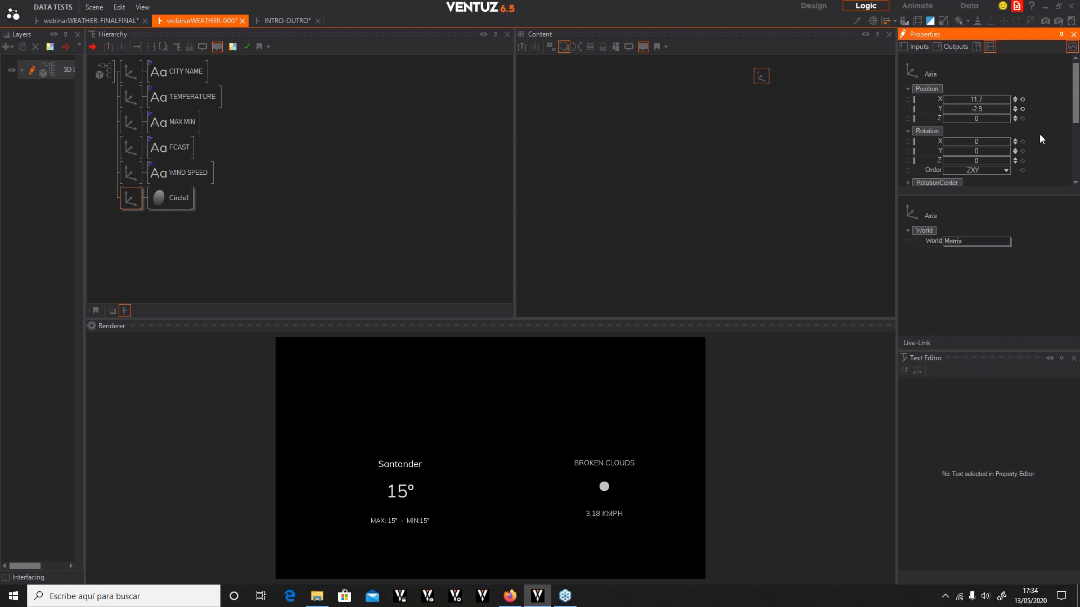
Set the circle's tessellation to 1
scroll(1044, 141, down, 3)
click(181, 198)
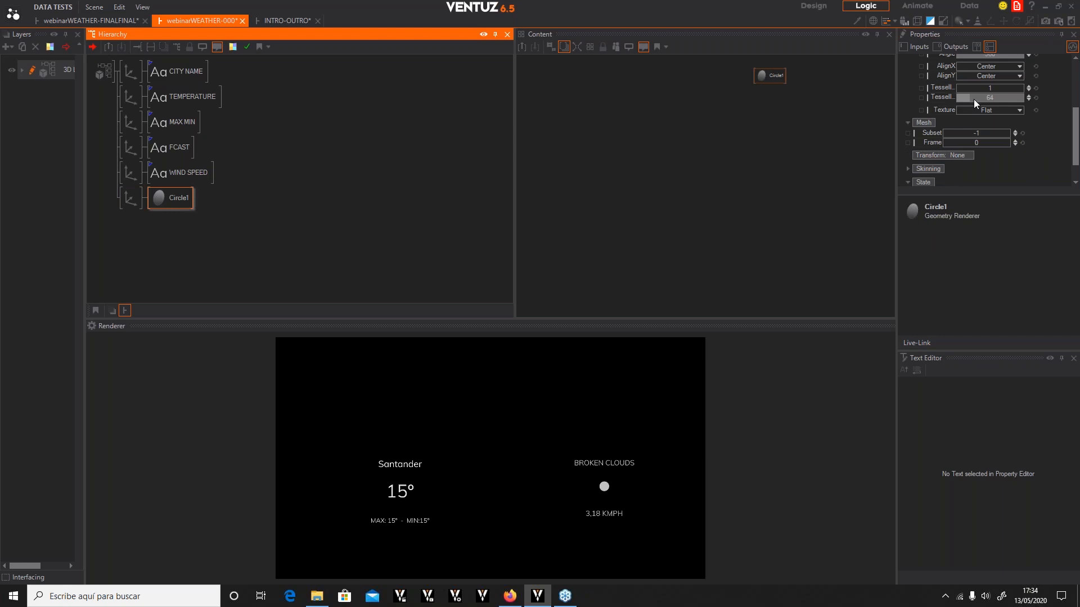
drag(973, 99, 955, 99)
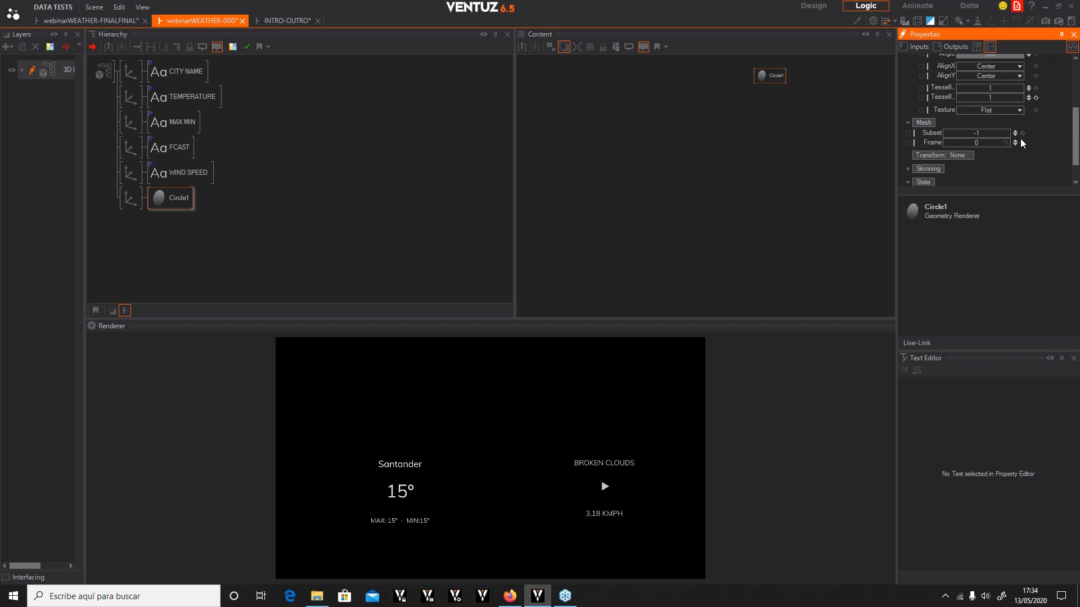
click(1028, 96)
click(1028, 96)
click(994, 98)
text(1)
key(Return)
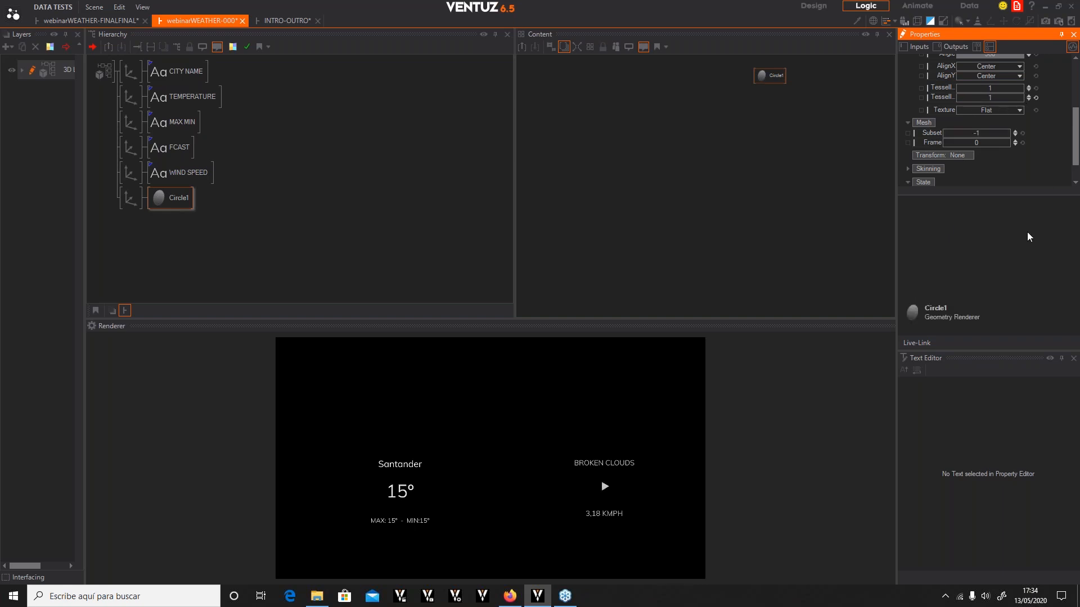
Set the circle's SizeX to 2 and its Hole to about 0.72 to form an arrow
scroll(1034, 147, up, 5)
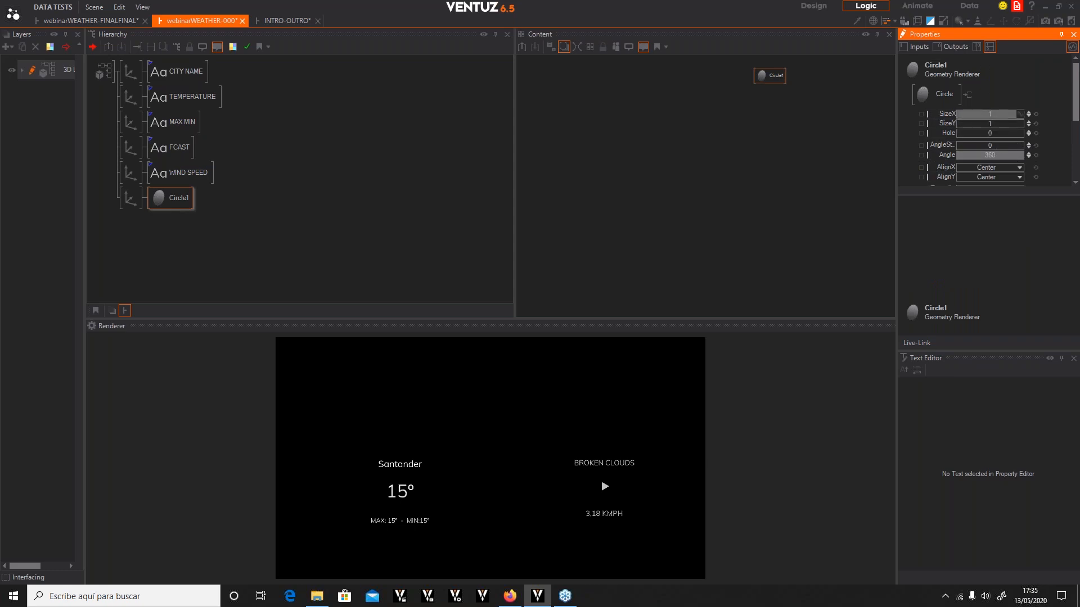
click(987, 114)
text(2)
key(Return)
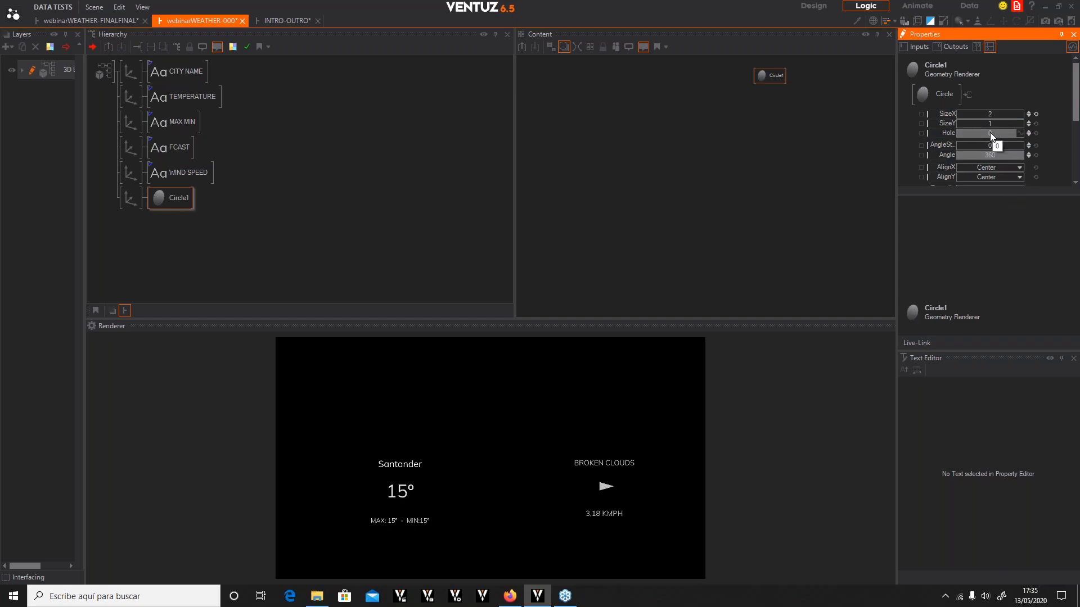
drag(991, 136, 1022, 135)
Bind the arrow axis's Rotation Z to the WEATHER DATA container's WIND deg property
drag(506, 317, 509, 233)
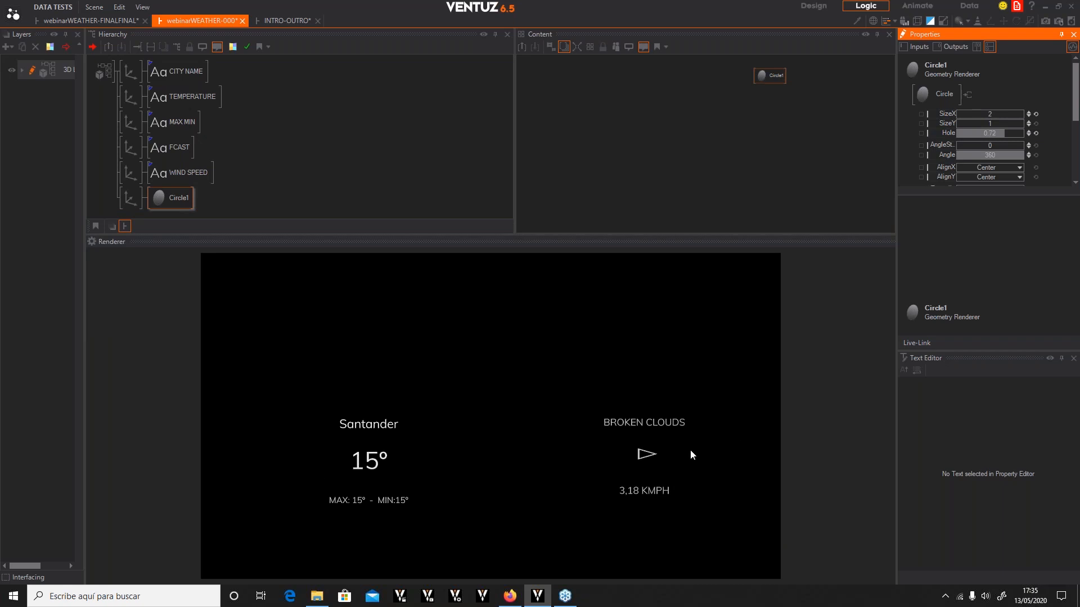
click(160, 200)
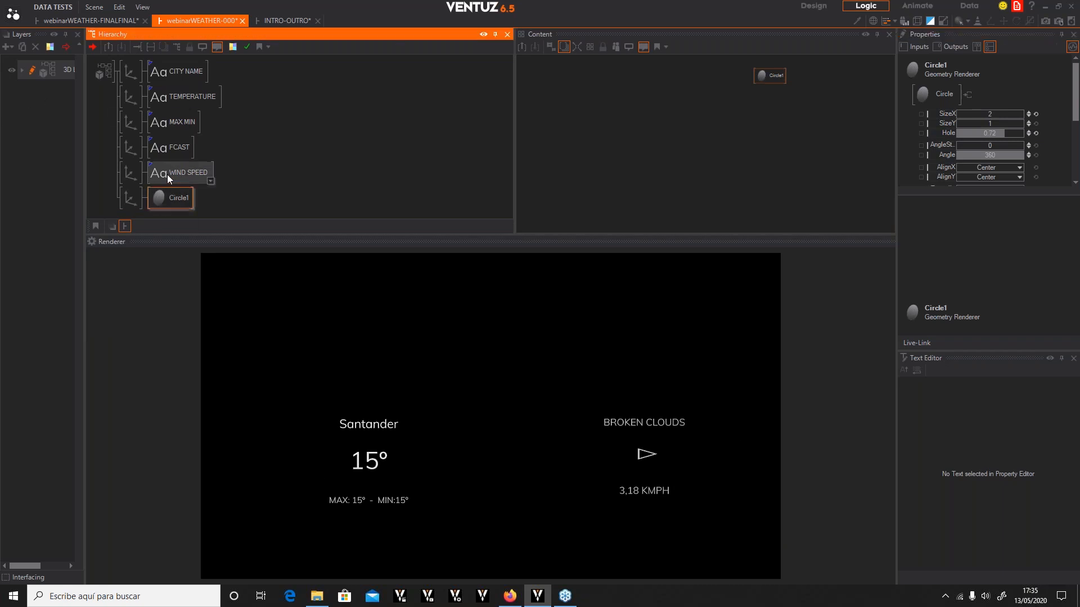
ctrl+click(167, 175)
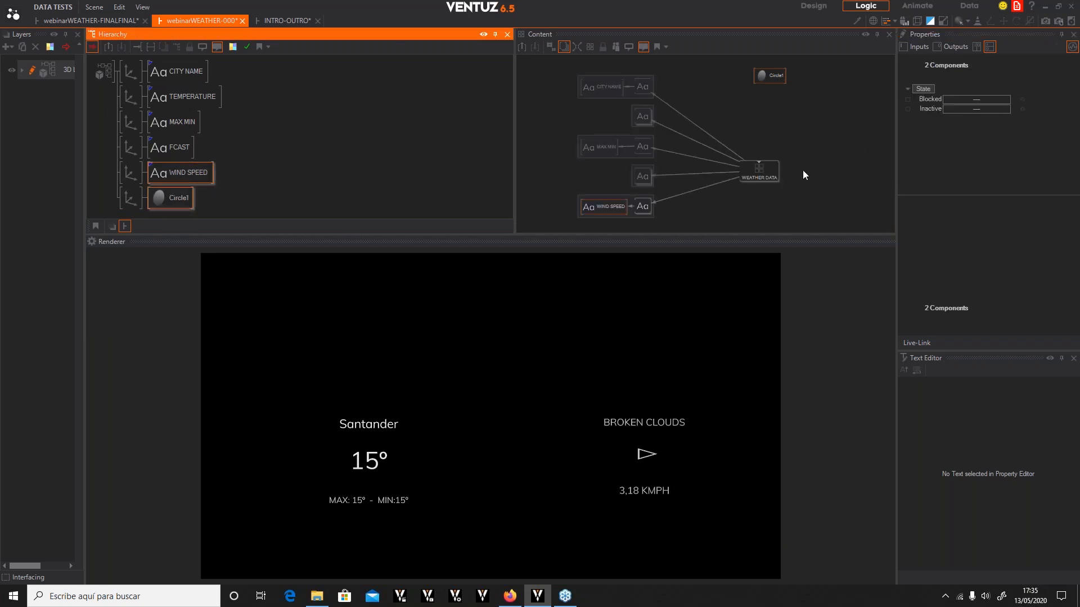
click(771, 170)
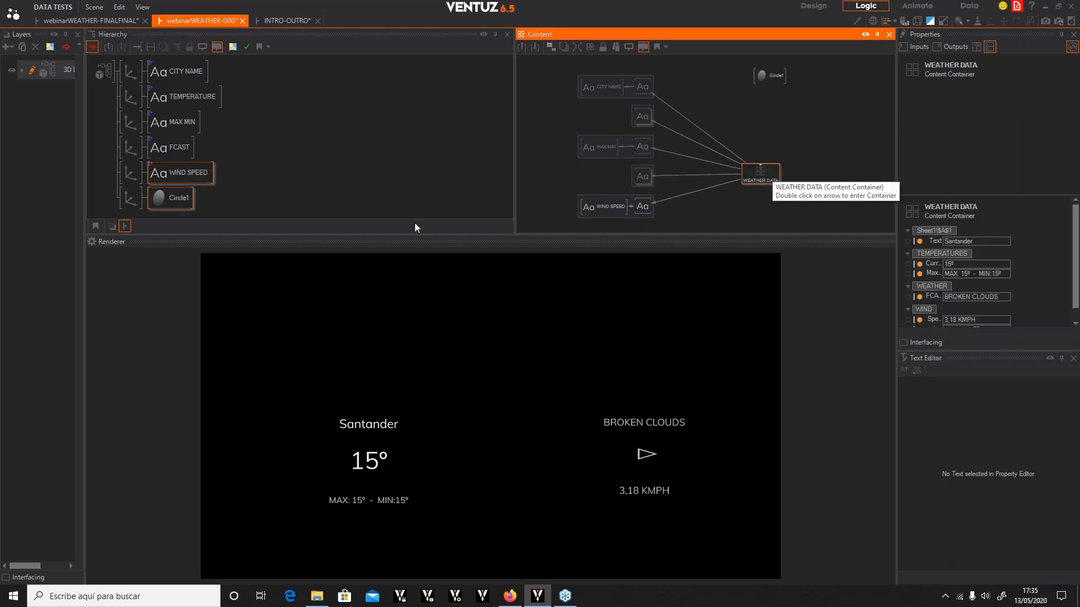
click(838, 120)
click(130, 201)
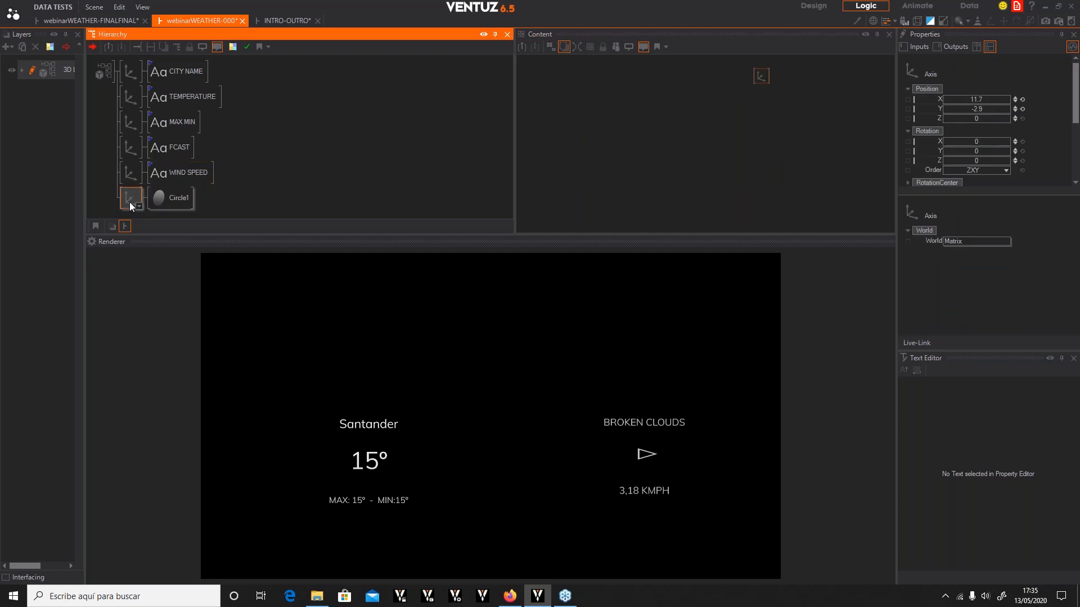
ctrl+click(188, 172)
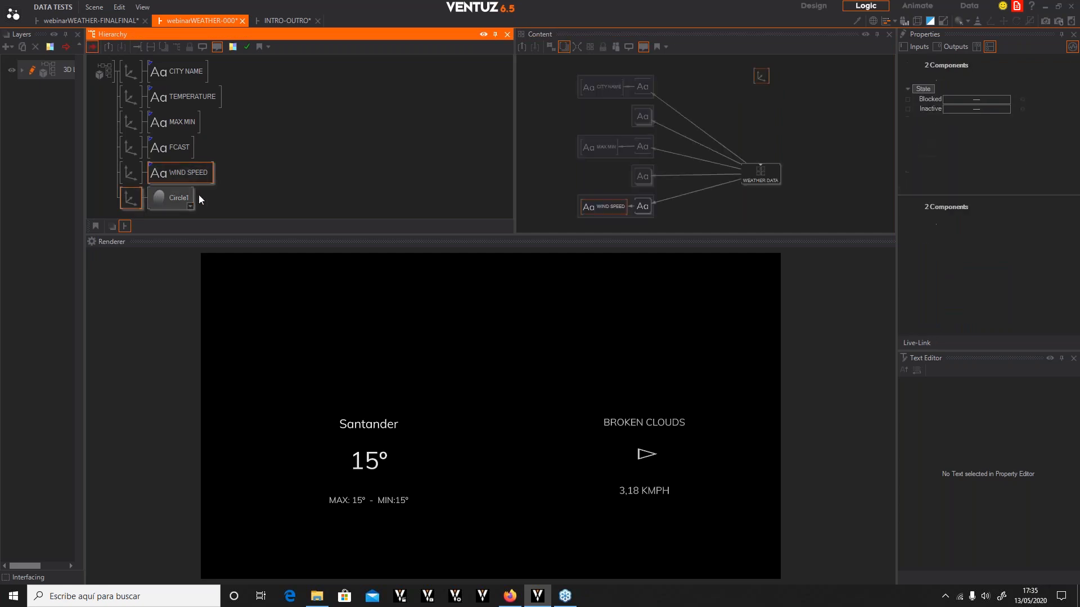
scroll(779, 105, down, 1)
drag(764, 82, 669, 211)
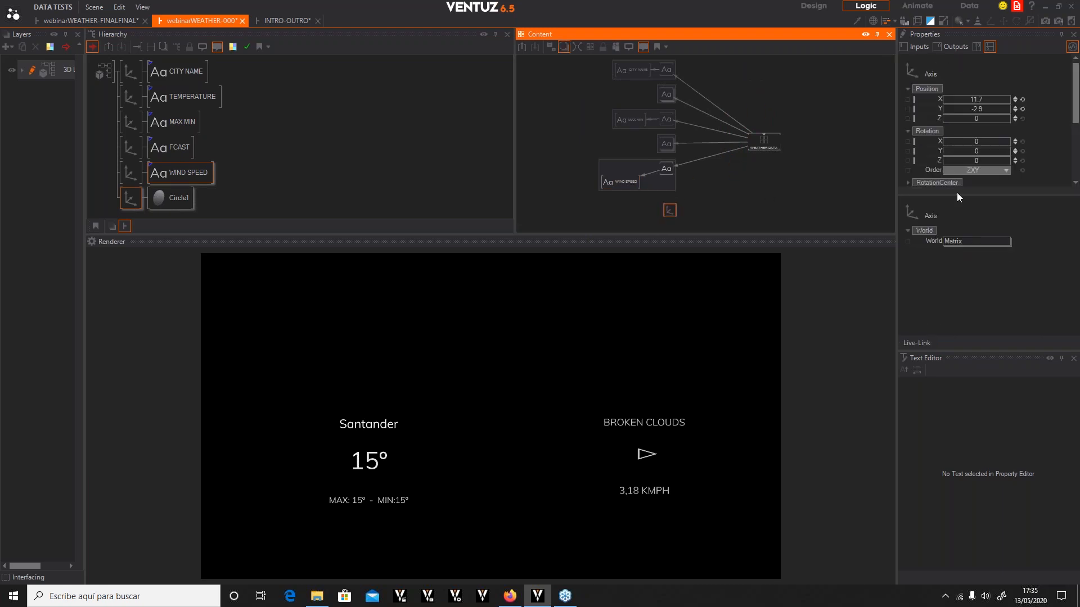
drag(929, 160, 762, 142)
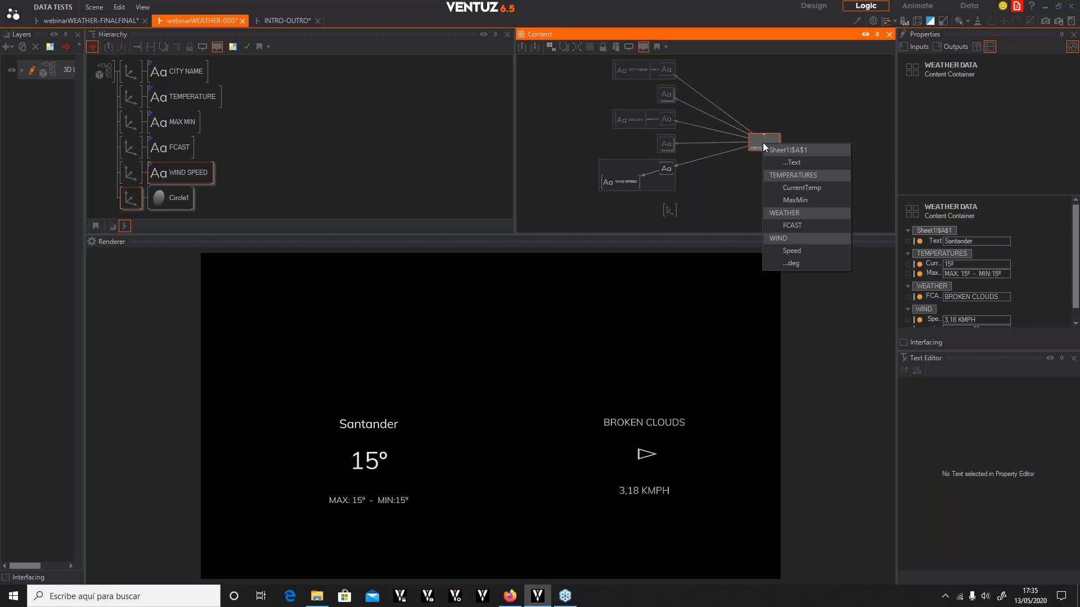
click(789, 263)
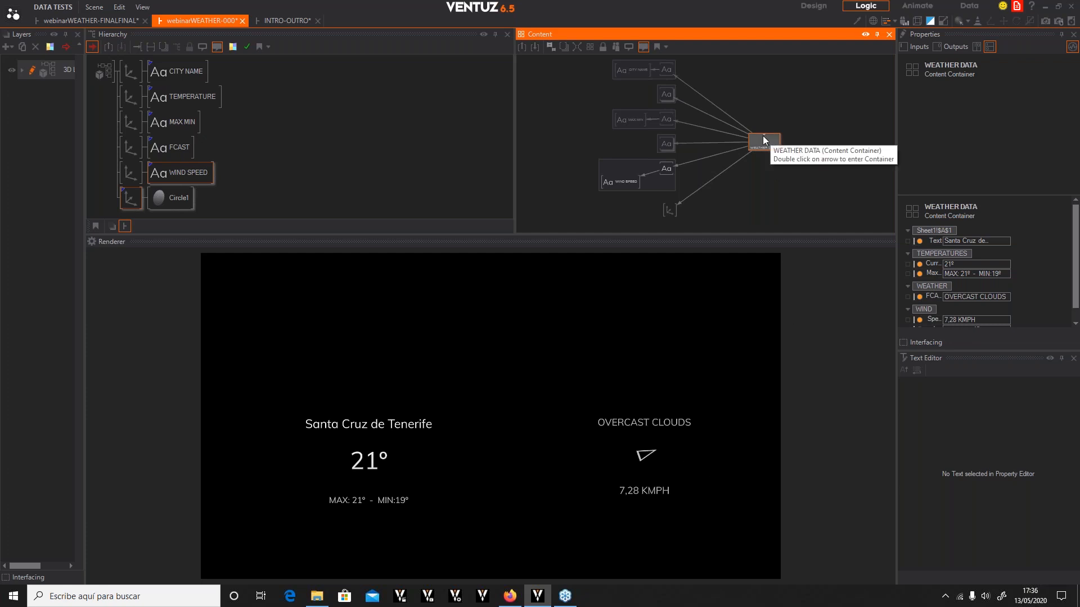
Insert an Ease node between the WEATHER DATA container and the arrow axis's rotation binding
click(825, 116)
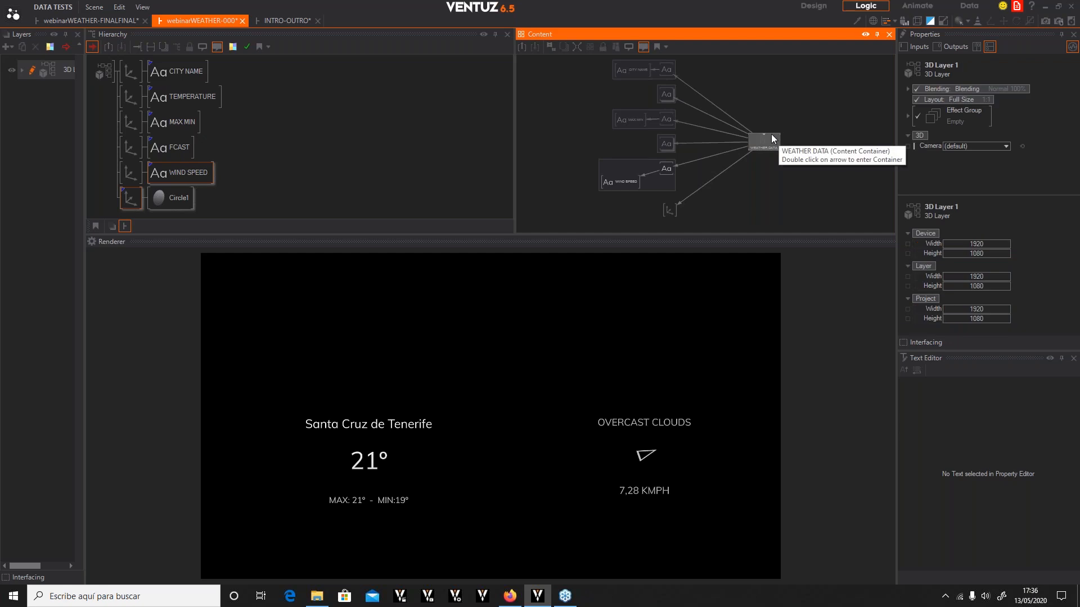
double_click(716, 201)
text(ease)
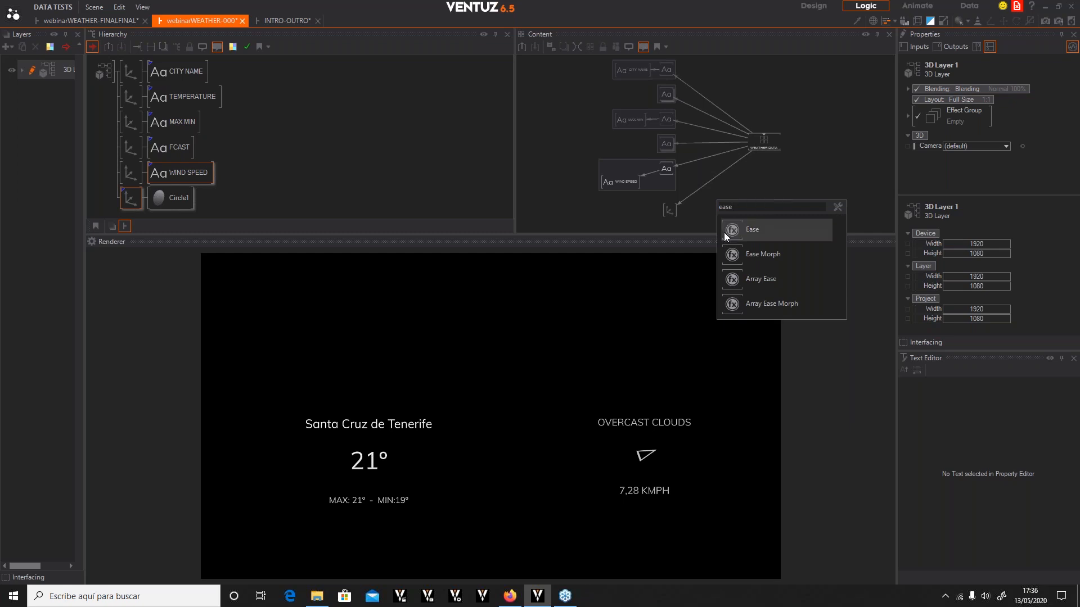
click(739, 227)
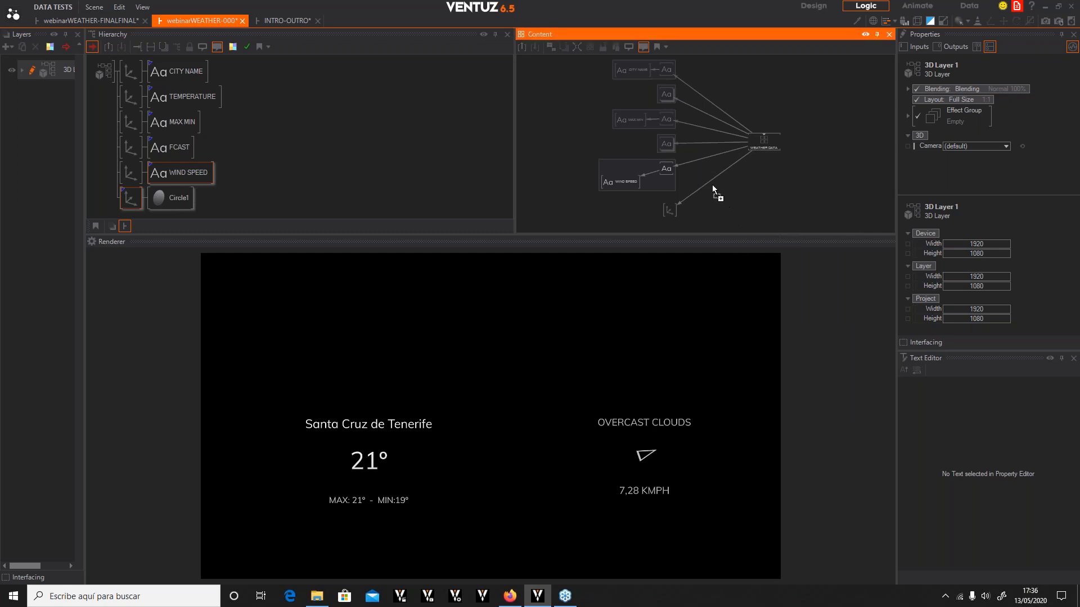
click(711, 180)
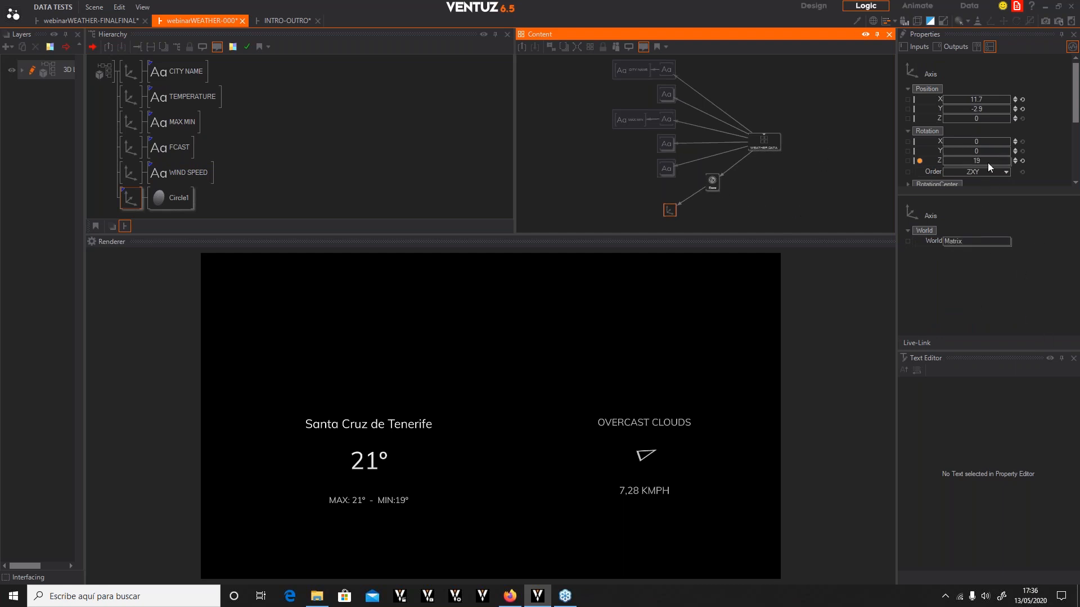
click(712, 182)
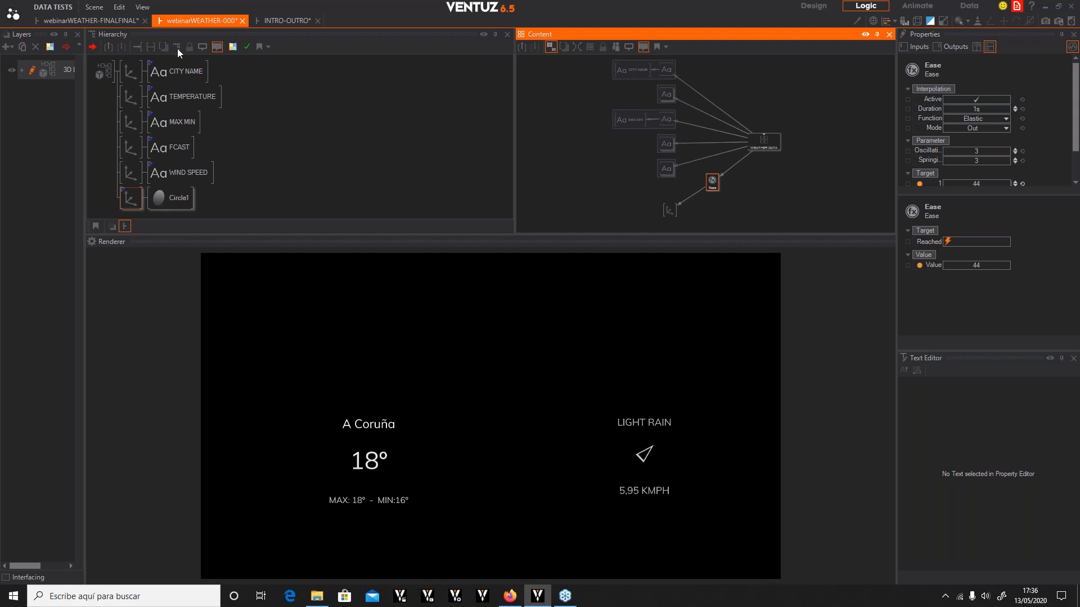
Add a new Axis node at the top of the scene hierarchy
scroll(345, 150, up, 1)
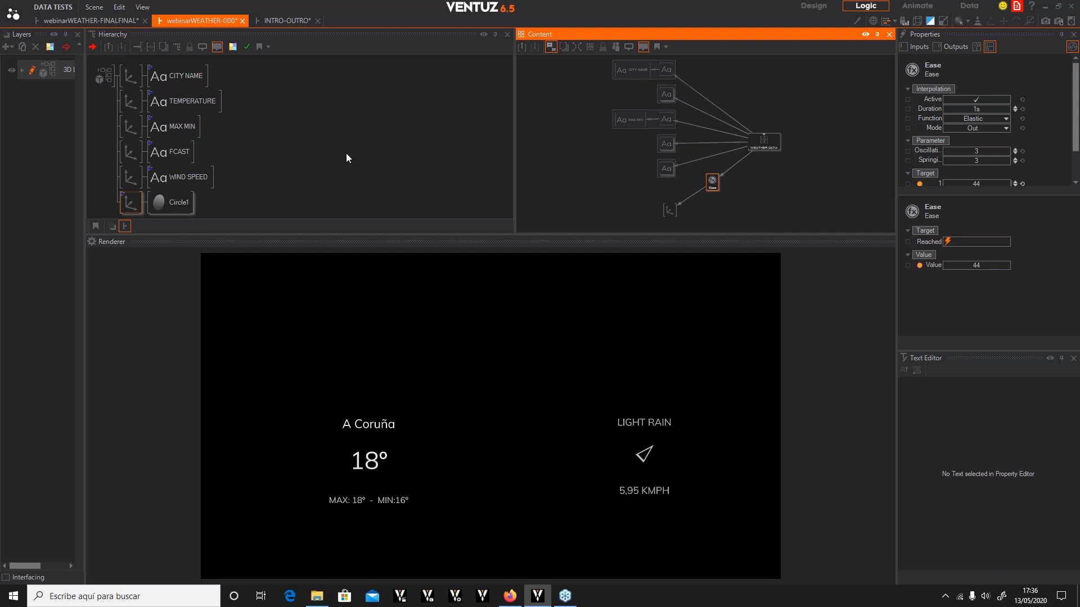
double_click(347, 155)
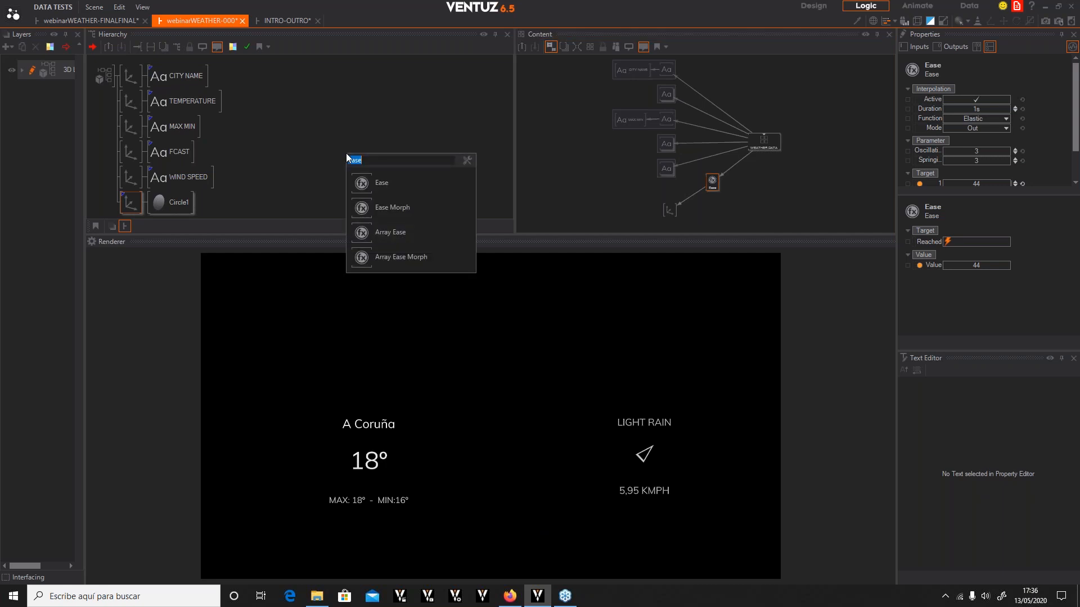
text(ax)
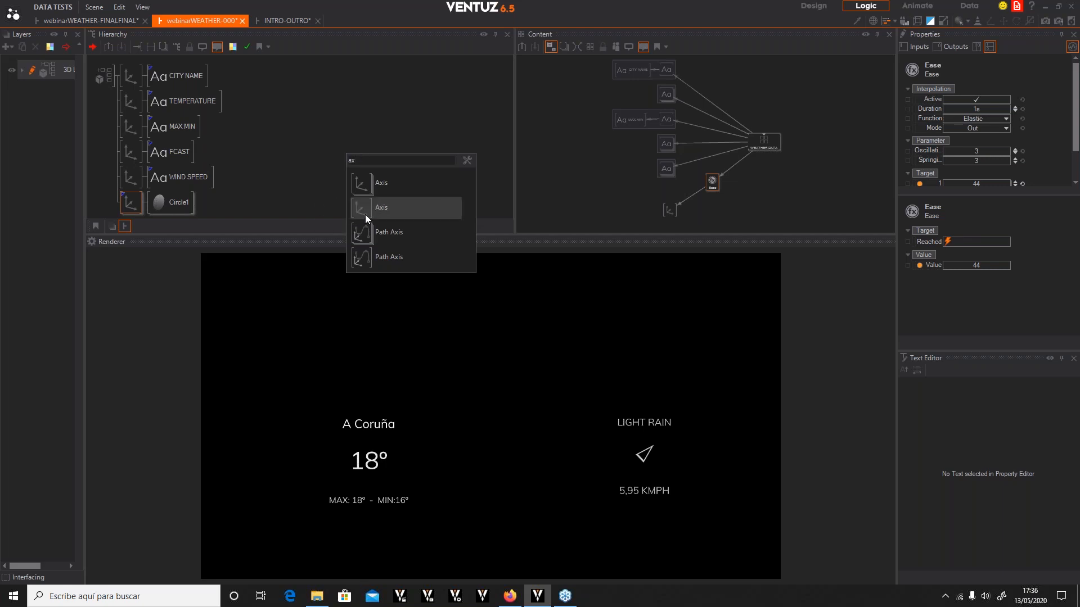
click(364, 214)
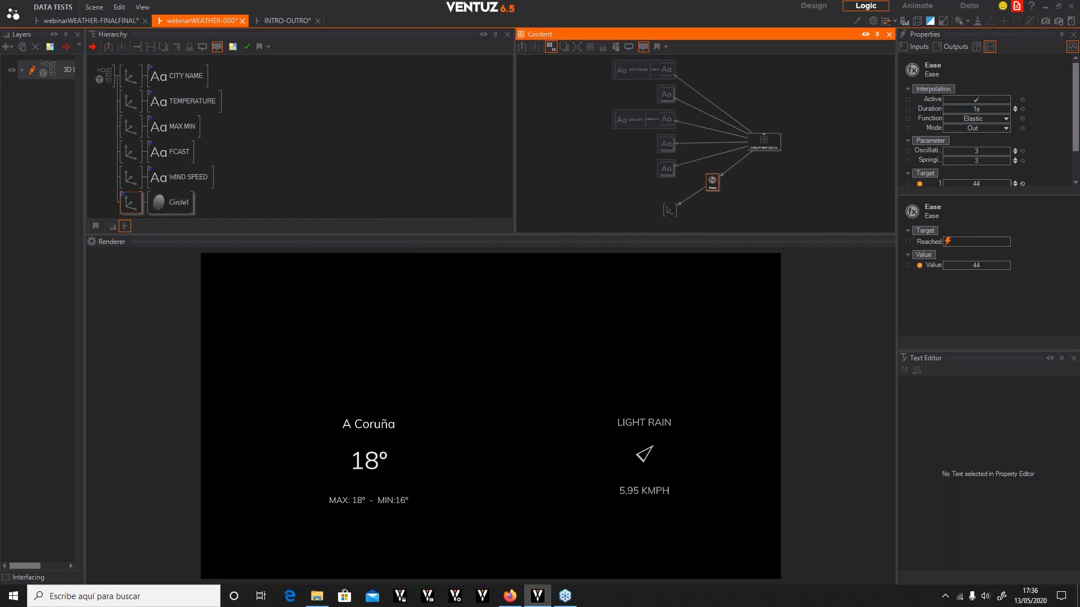
click(133, 68)
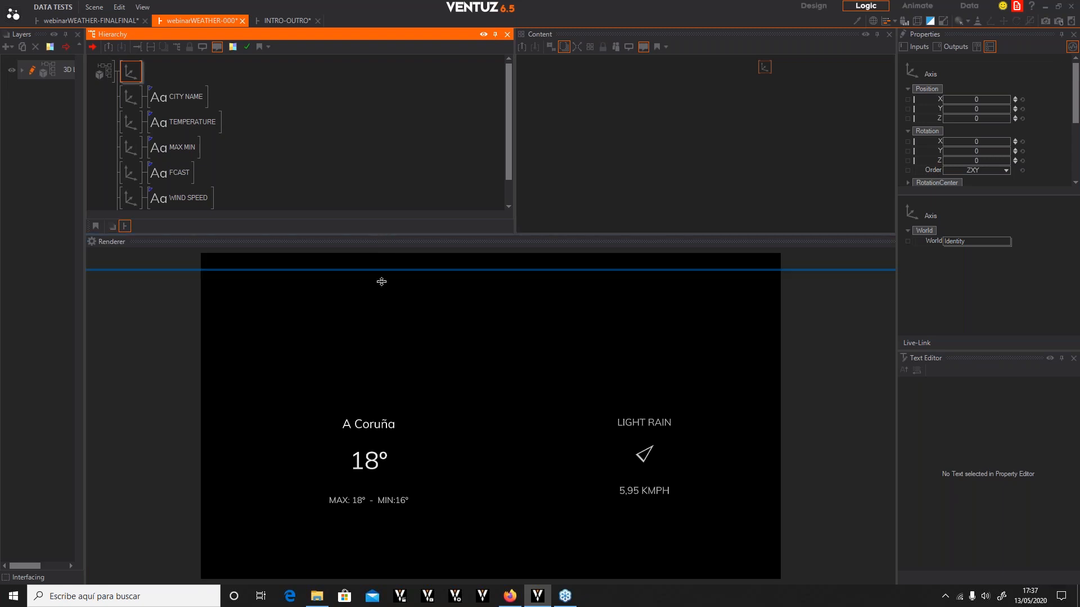
Add a Rectangle under the new axis
drag(384, 235, 374, 295)
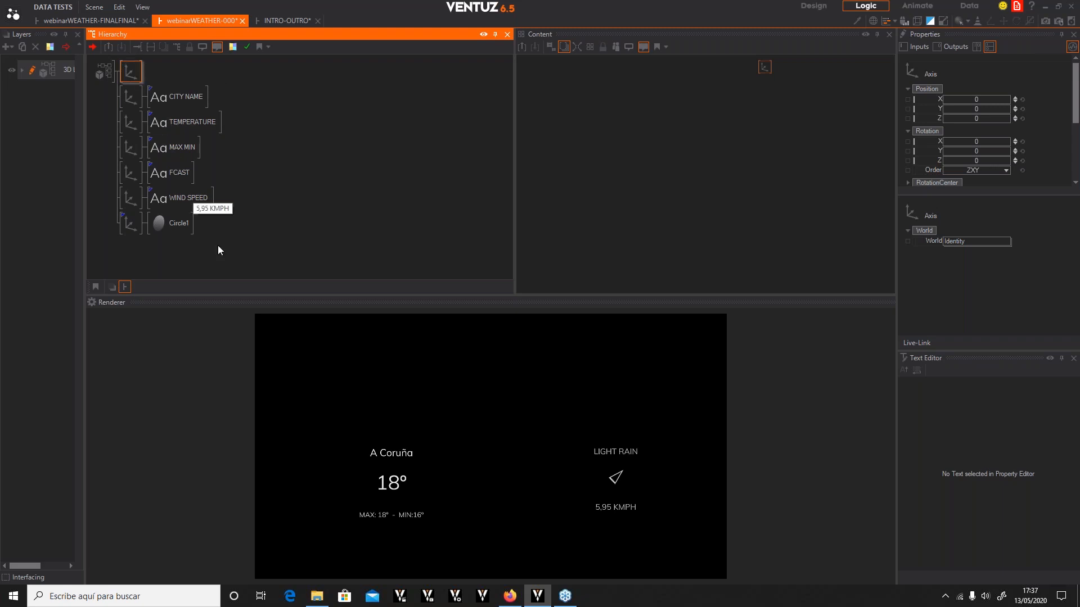
click(133, 75)
text(rect)
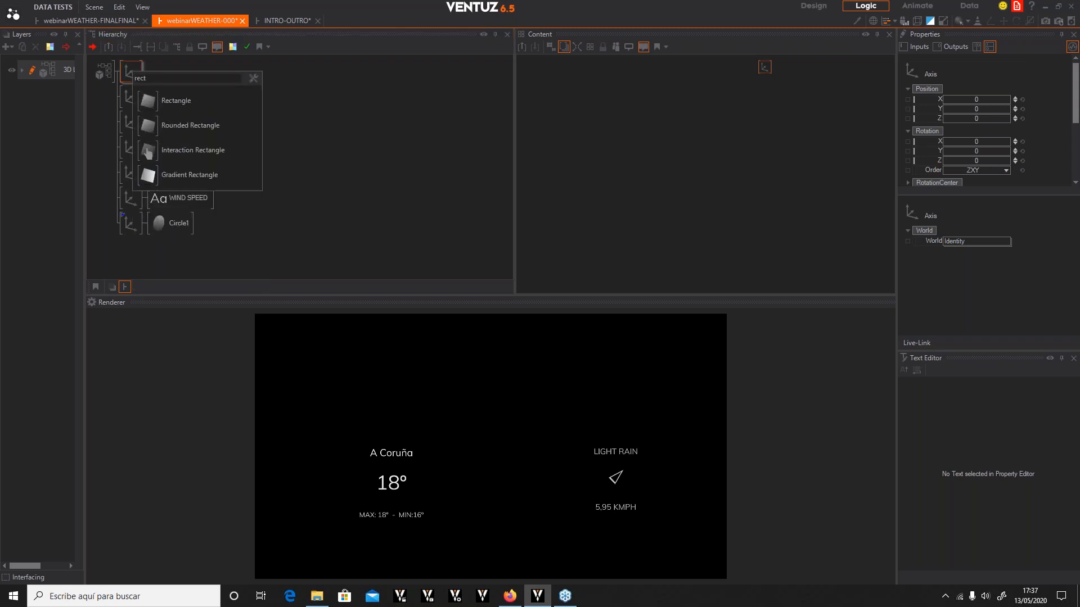
click(153, 101)
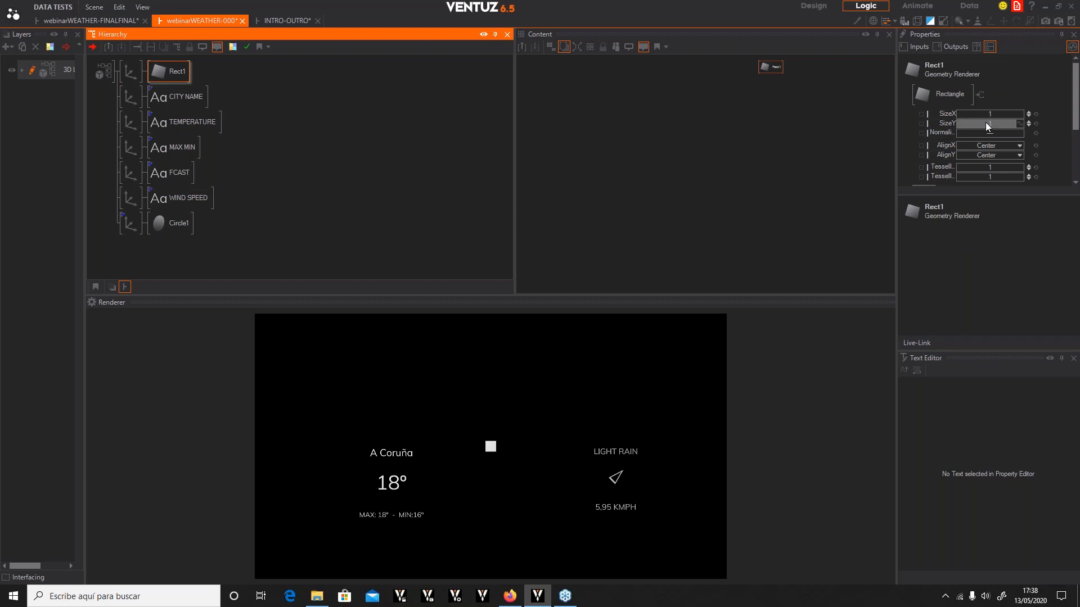
Set the rectangle's SizeX to 45 and SizeY to 11
click(1007, 114)
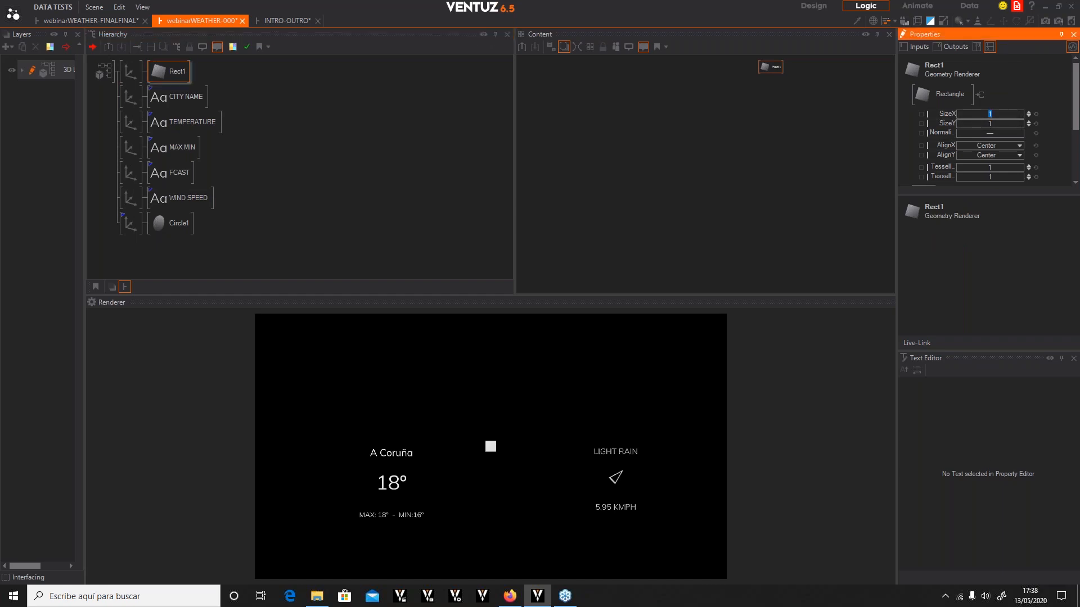
text(45)
key(Return)
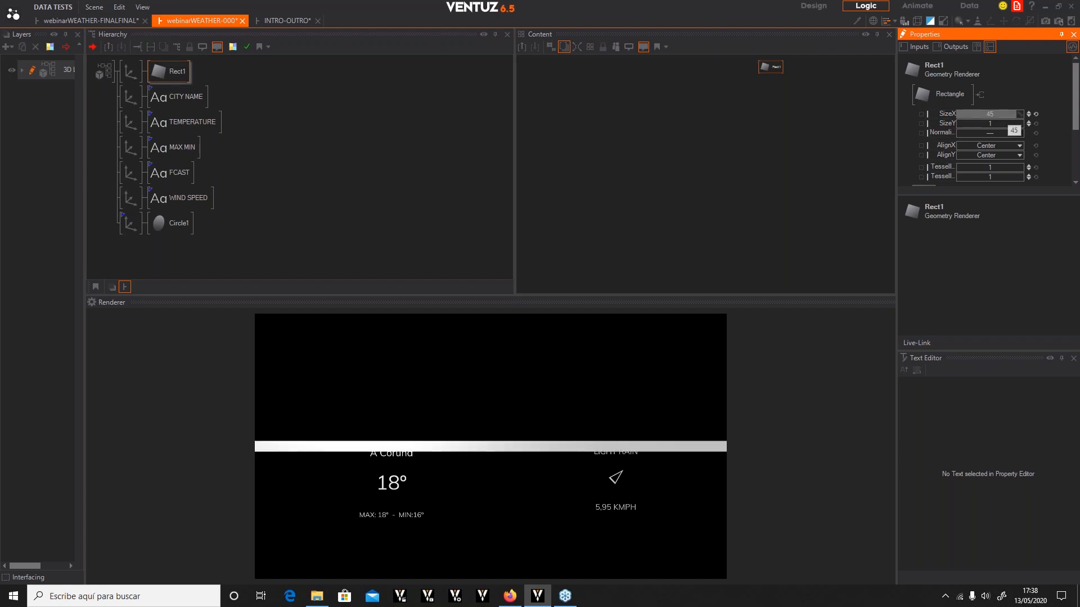
click(997, 123)
text(11)
key(Return)
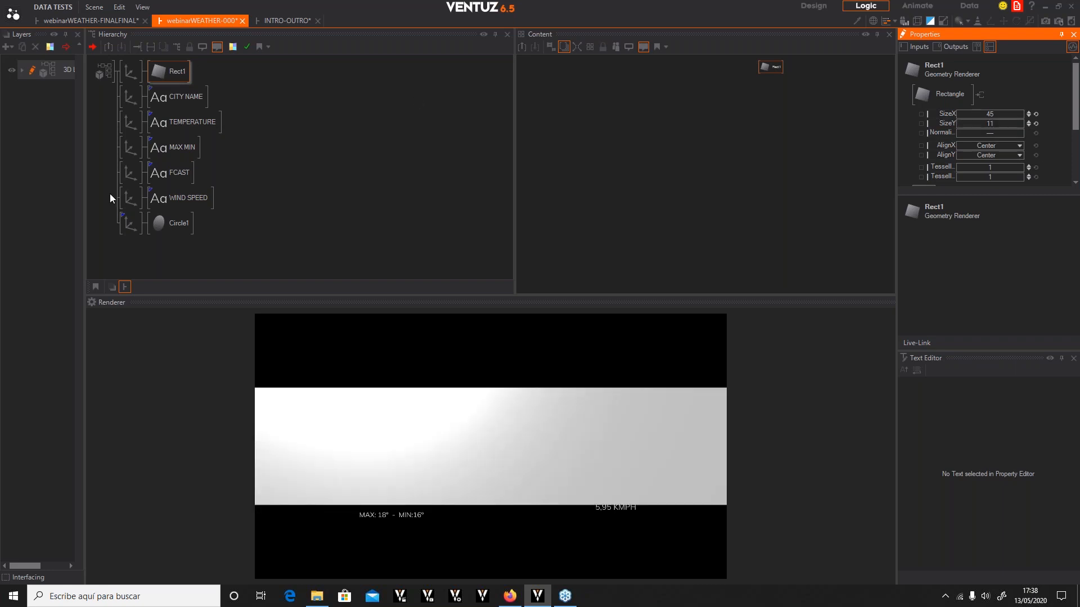
Move the rectangle's axis down to Position Y about -2.1
click(127, 70)
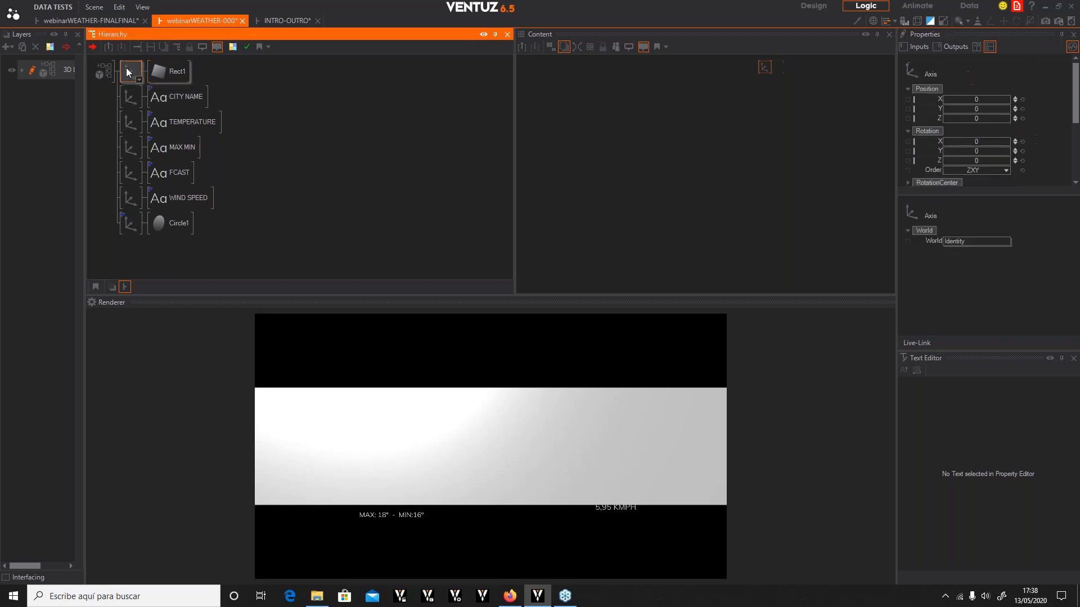
drag(977, 110, 977, 134)
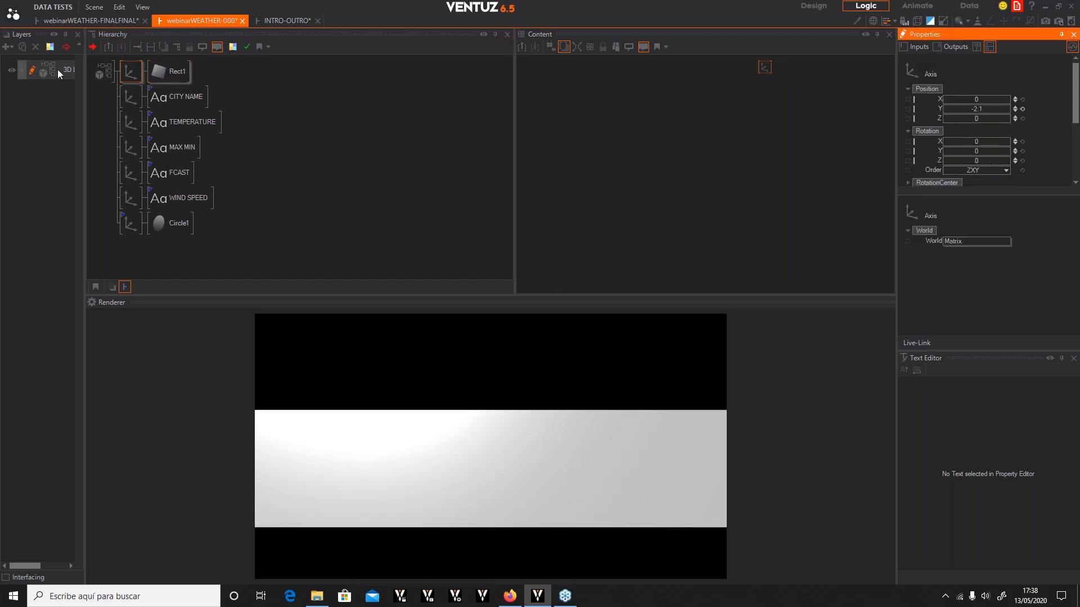
Insert a Material node in front of the rectangle Rect1
click(176, 72)
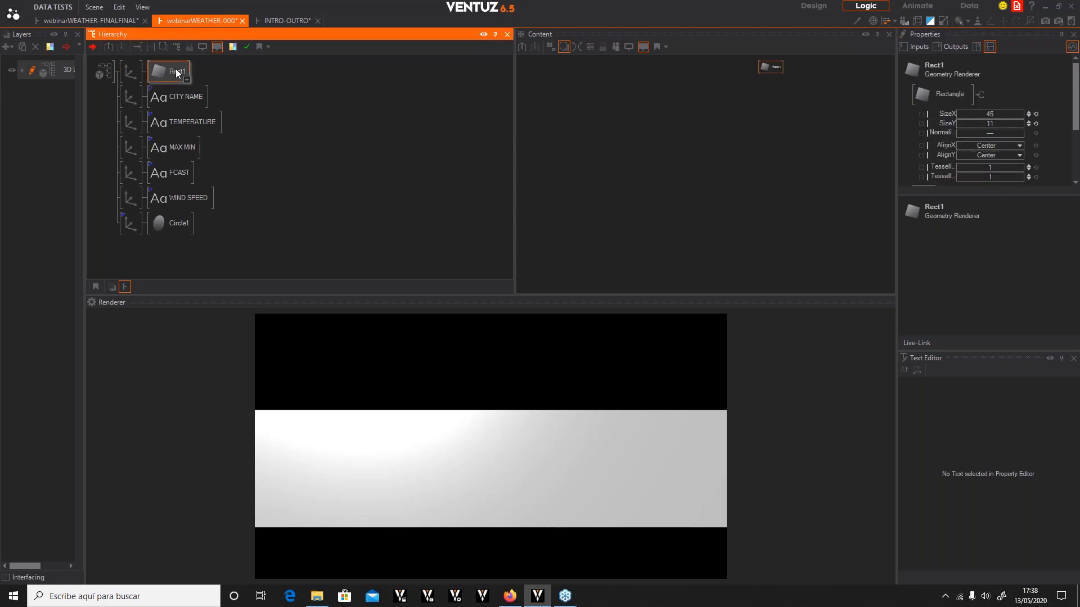
double_click(176, 71)
text(mater)
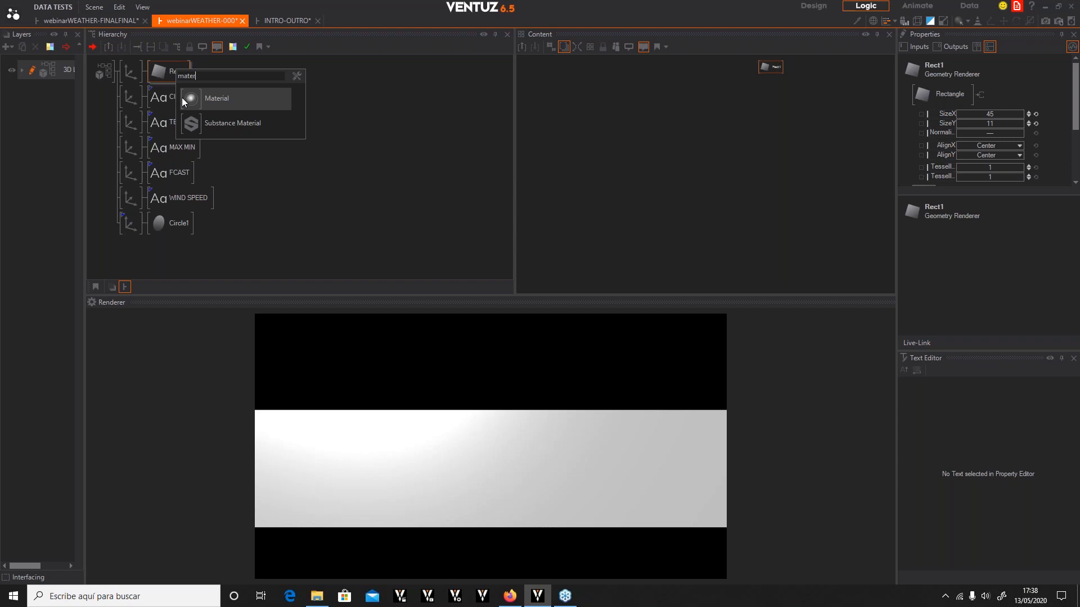
click(191, 97)
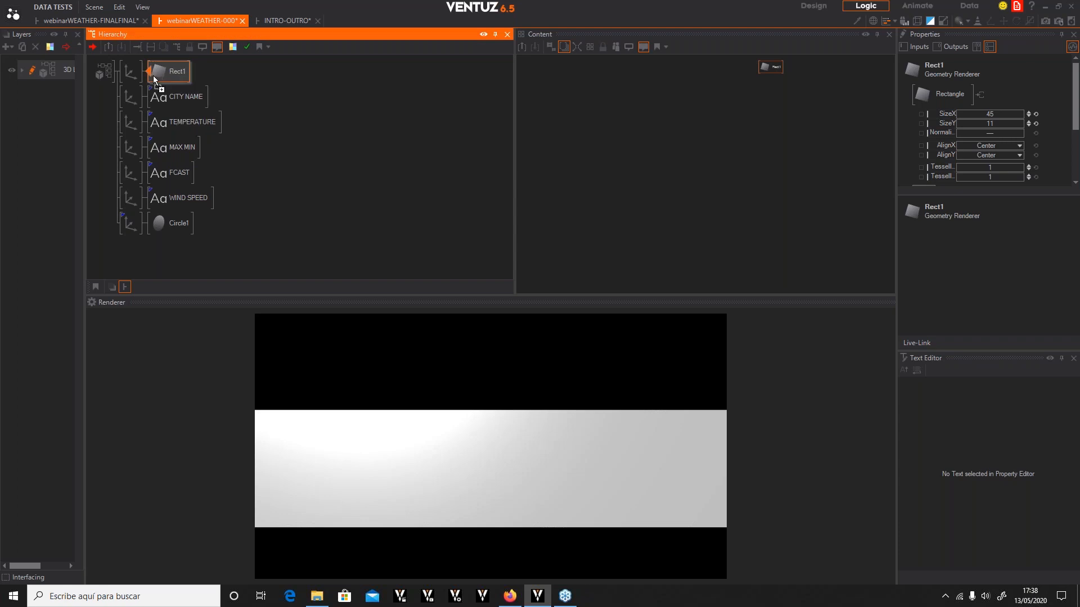
click(158, 72)
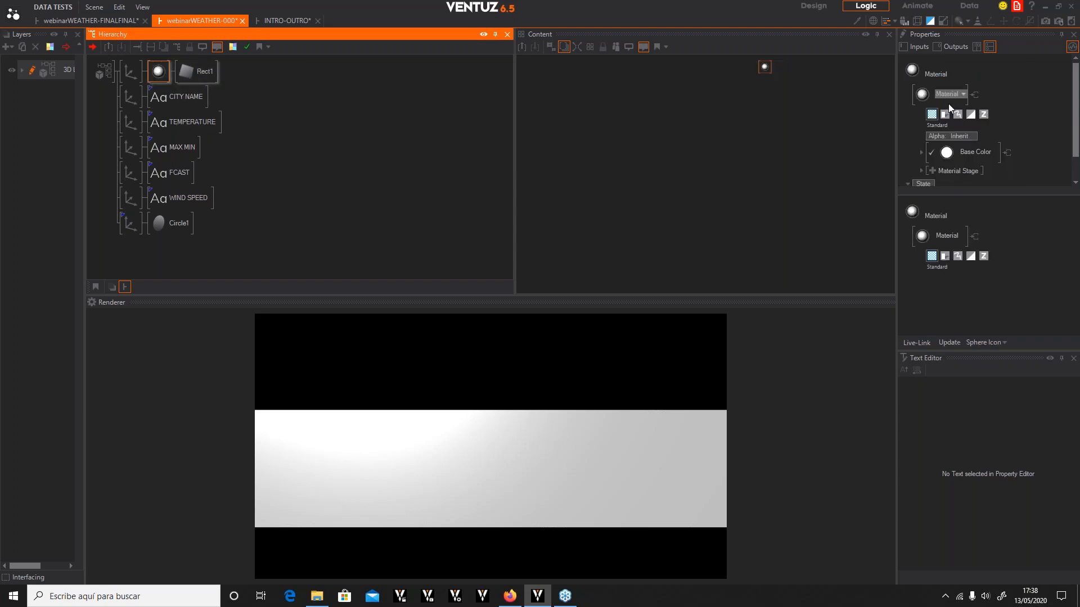
Set the material's lighting to No Light and its opacity to about 21%
click(992, 152)
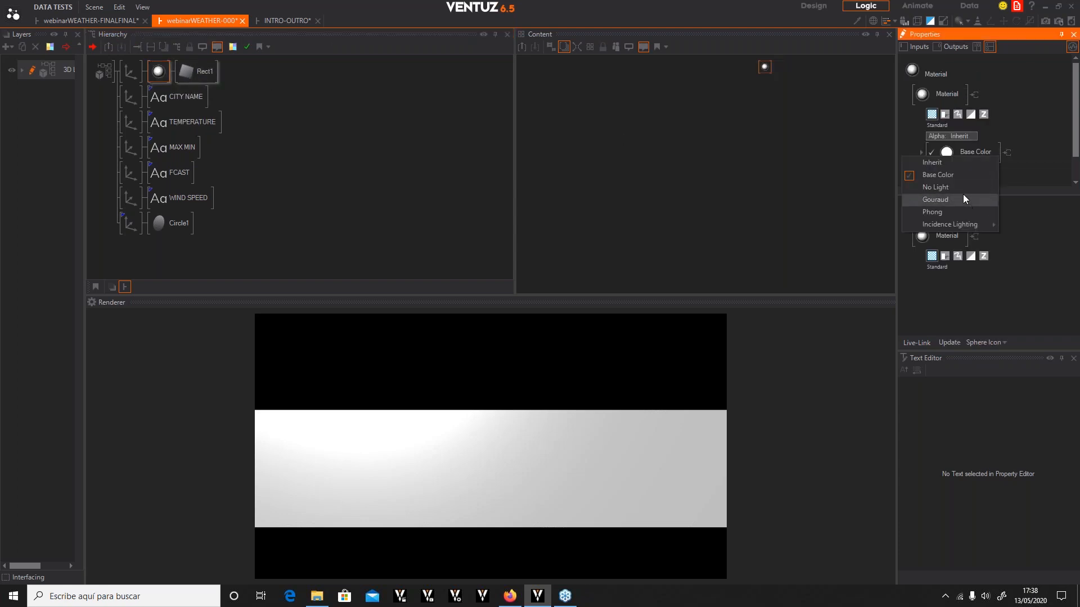
click(939, 187)
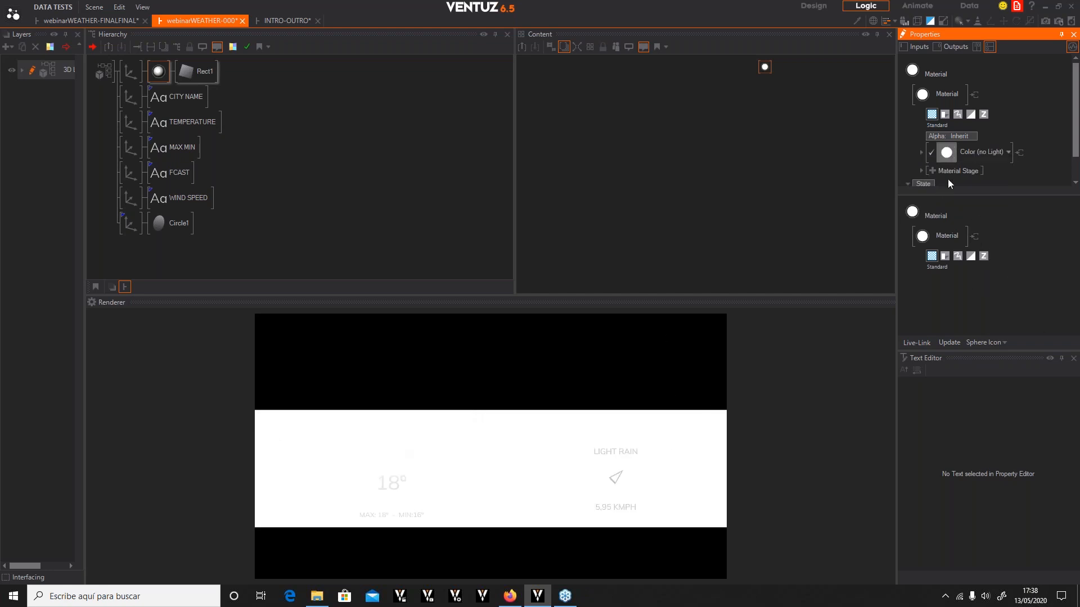
click(920, 152)
scroll(1049, 161, down, 1)
click(1000, 131)
drag(977, 131, 970, 134)
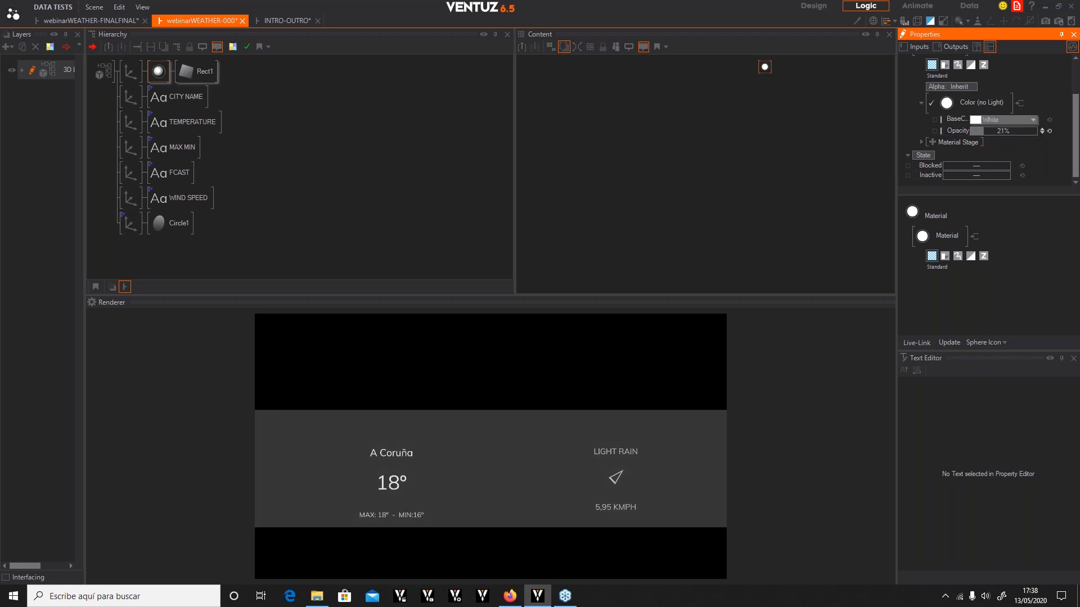
Set the material's base colour to light grey 192, 192, 192
click(1032, 120)
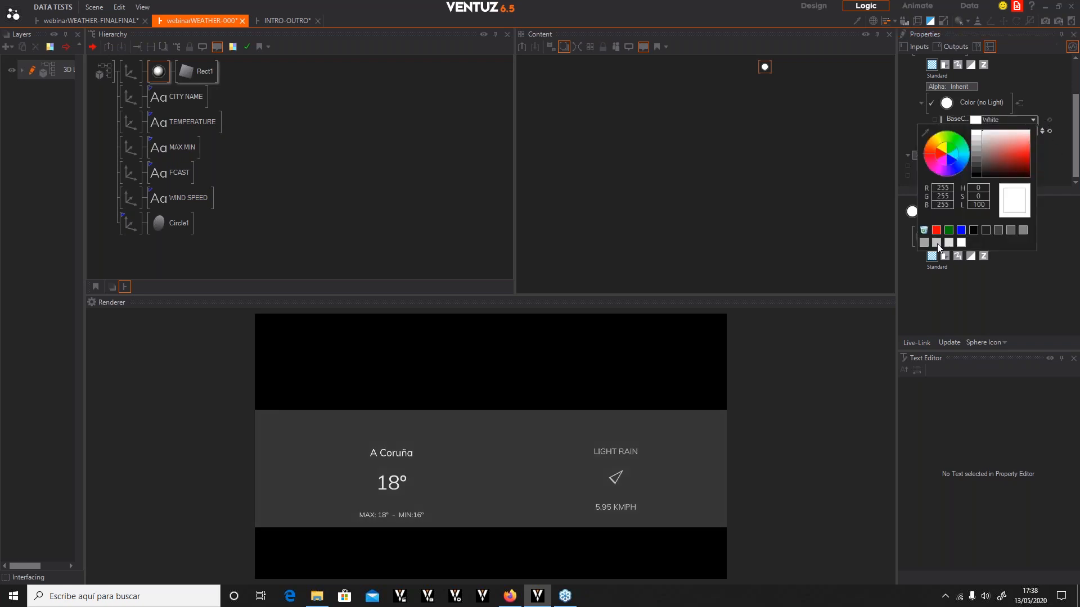
click(938, 243)
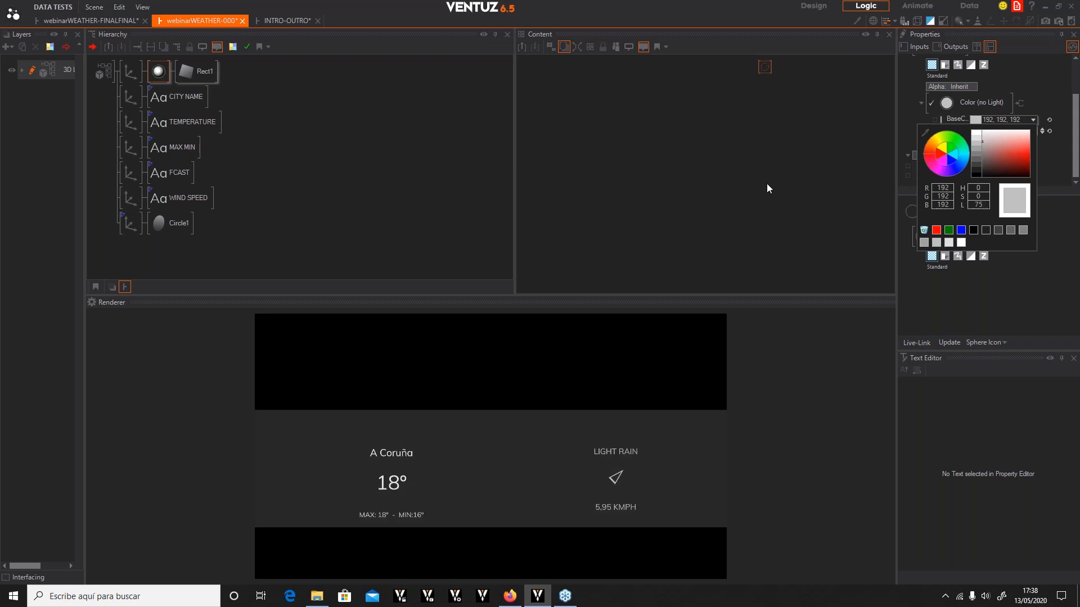
click(345, 145)
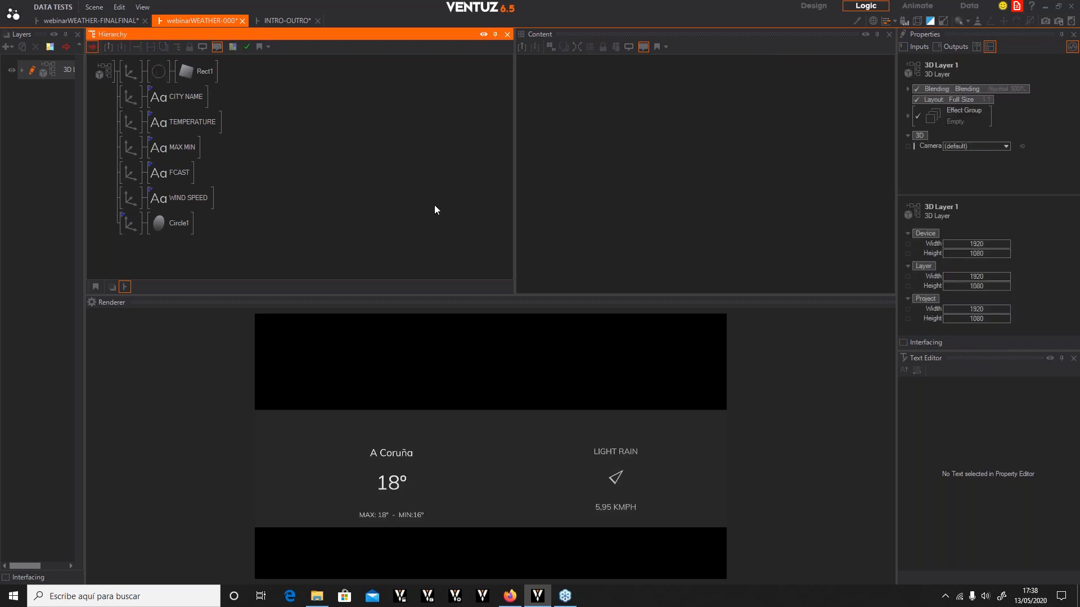
Insert a second Rectangle at the top of the hierarchy
click(134, 74)
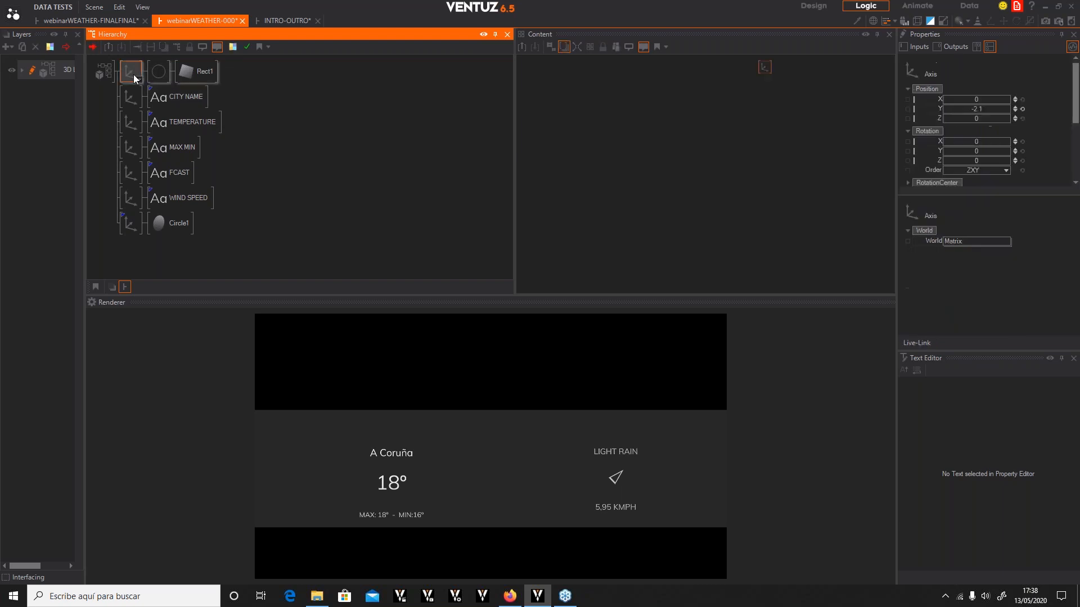
double_click(326, 179)
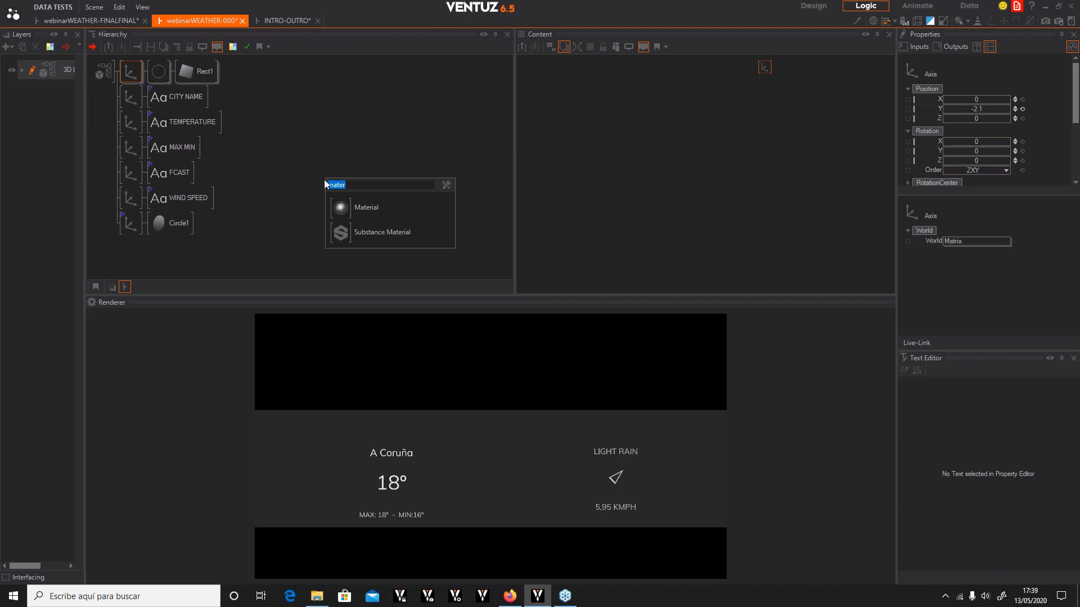
text(rectang)
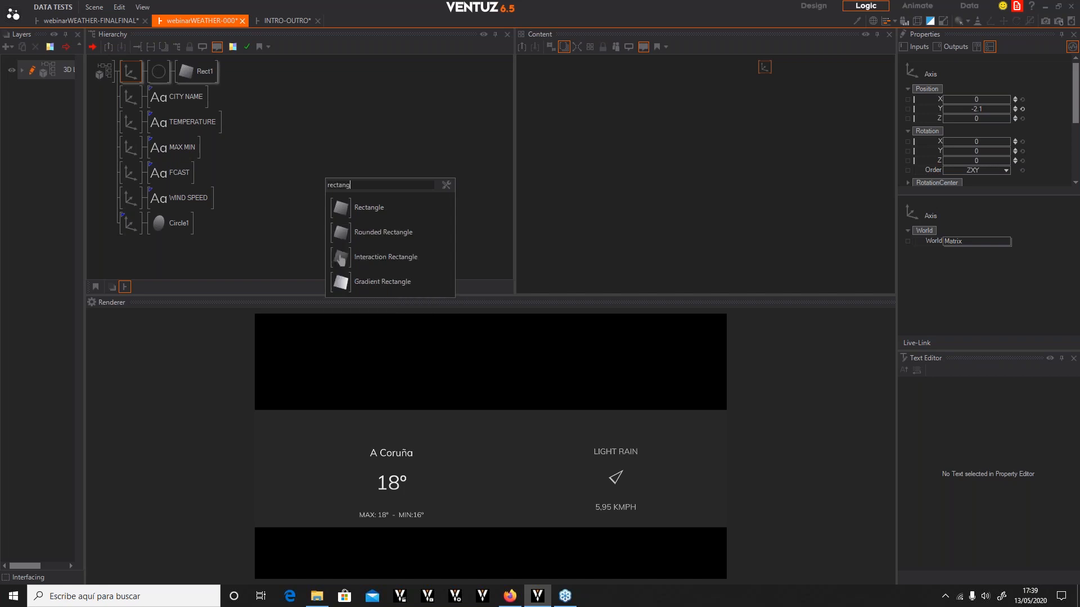
click(337, 207)
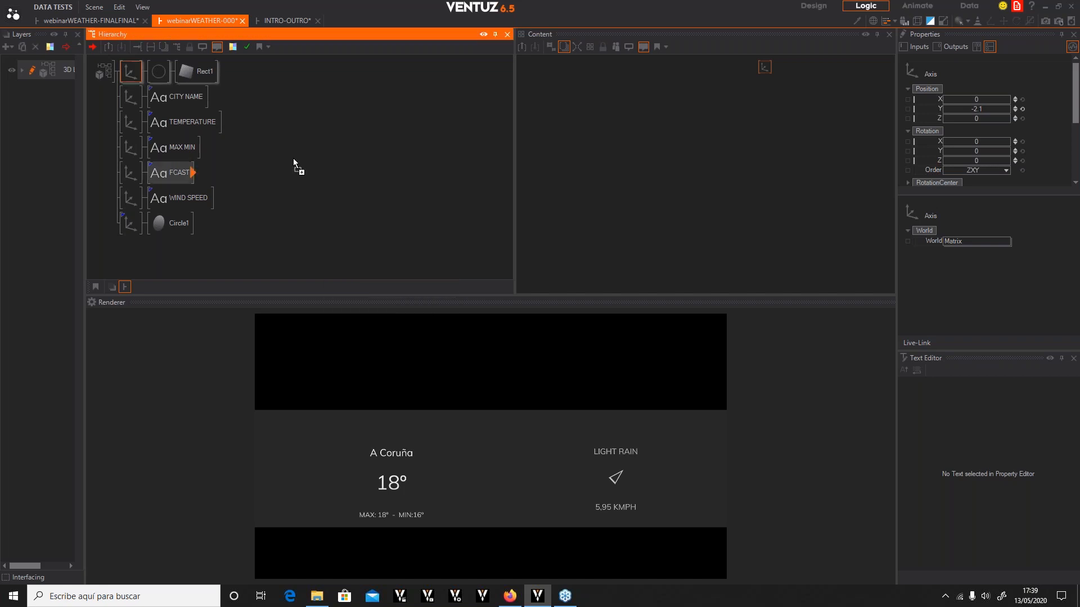
click(129, 65)
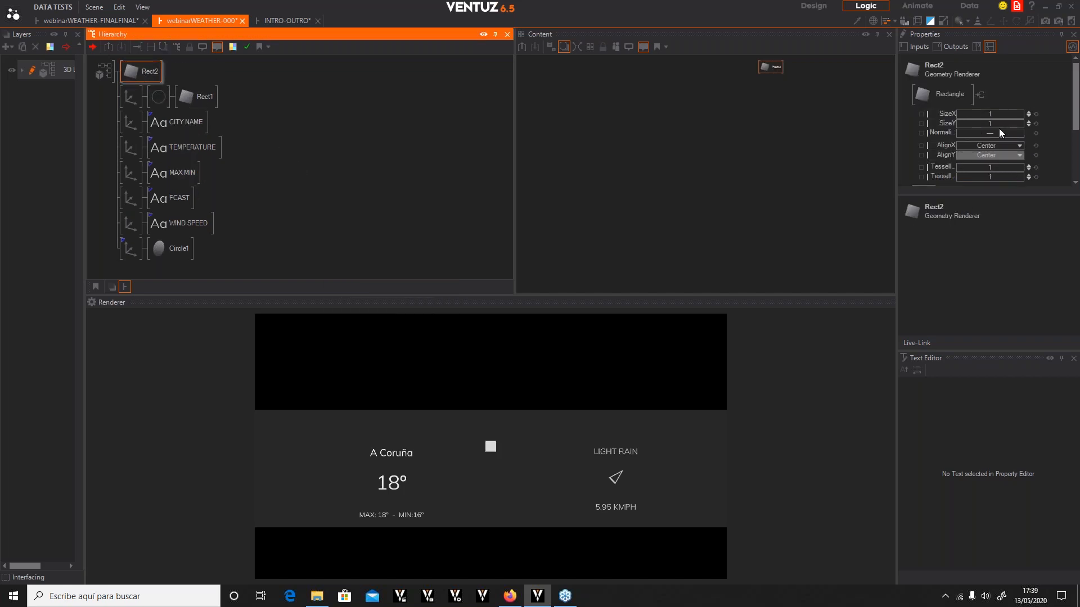
Set the second rectangle's SizeX to 45 and SizeY to 25
double_click(991, 114)
text(45)
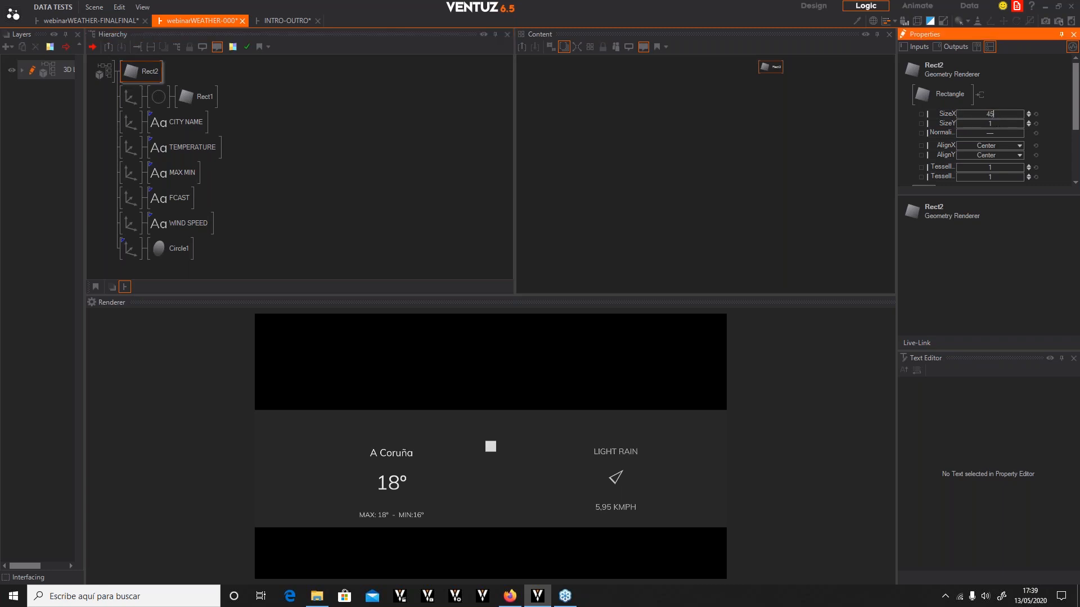
key(Return)
double_click(990, 124)
text(25)
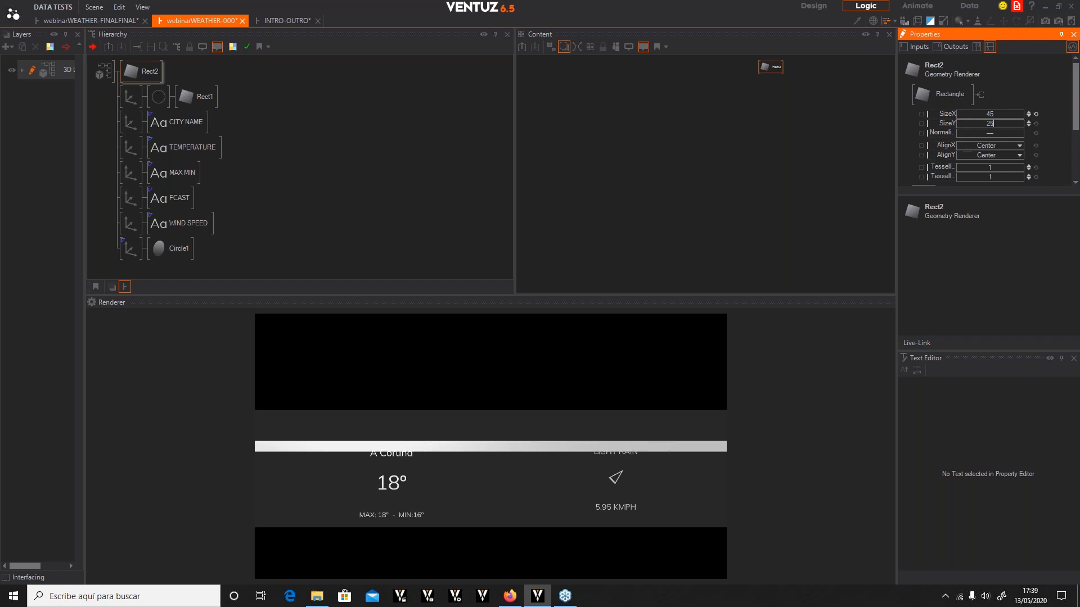
key(Return)
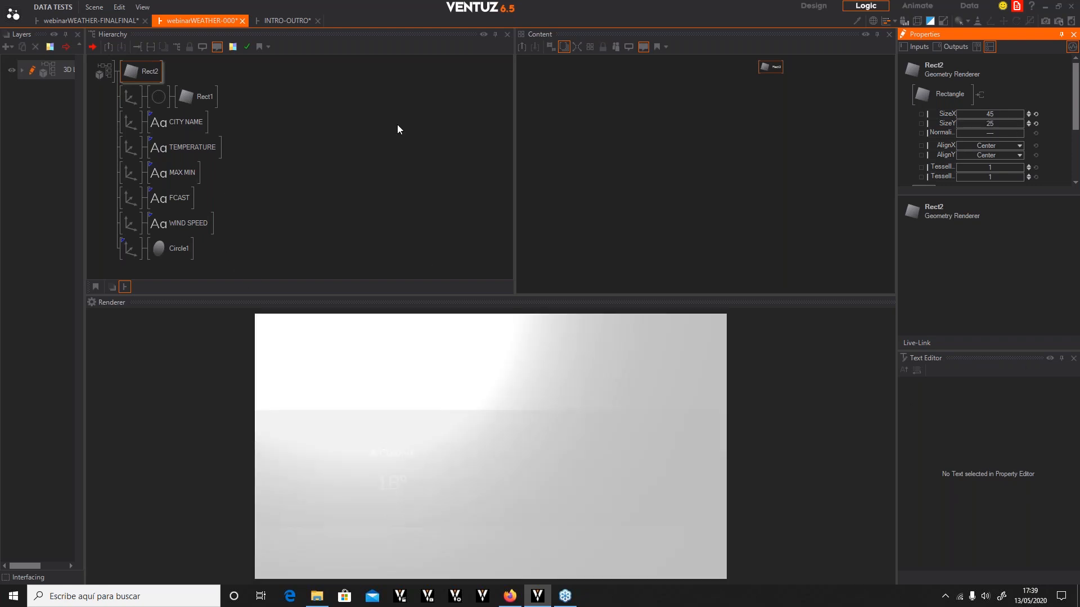
Insert a Material node in front of the second rectangle Rect2
click(142, 76)
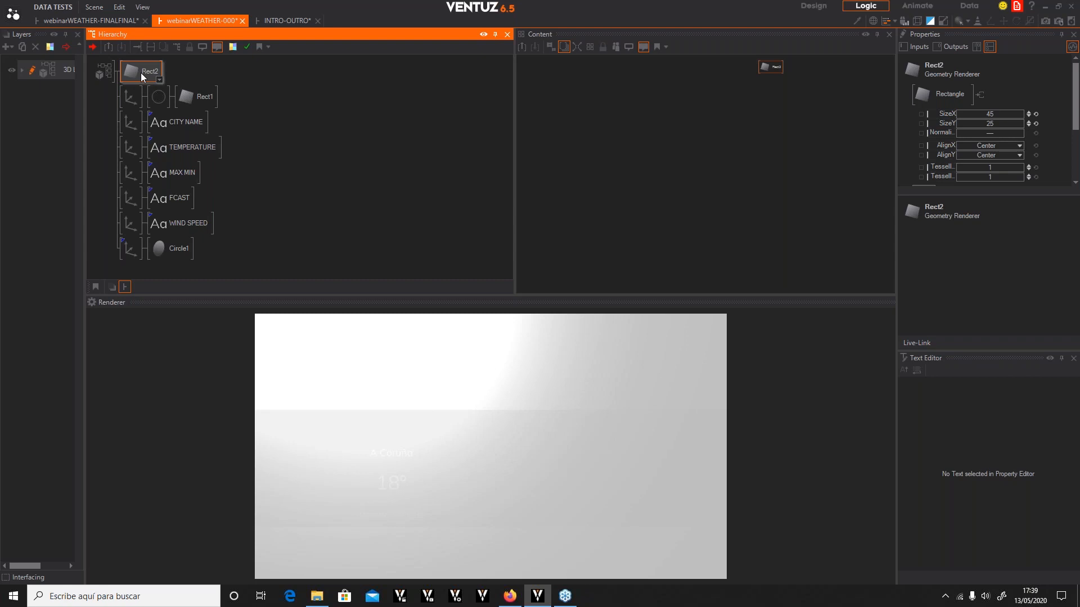
key(Tab)
text(mater)
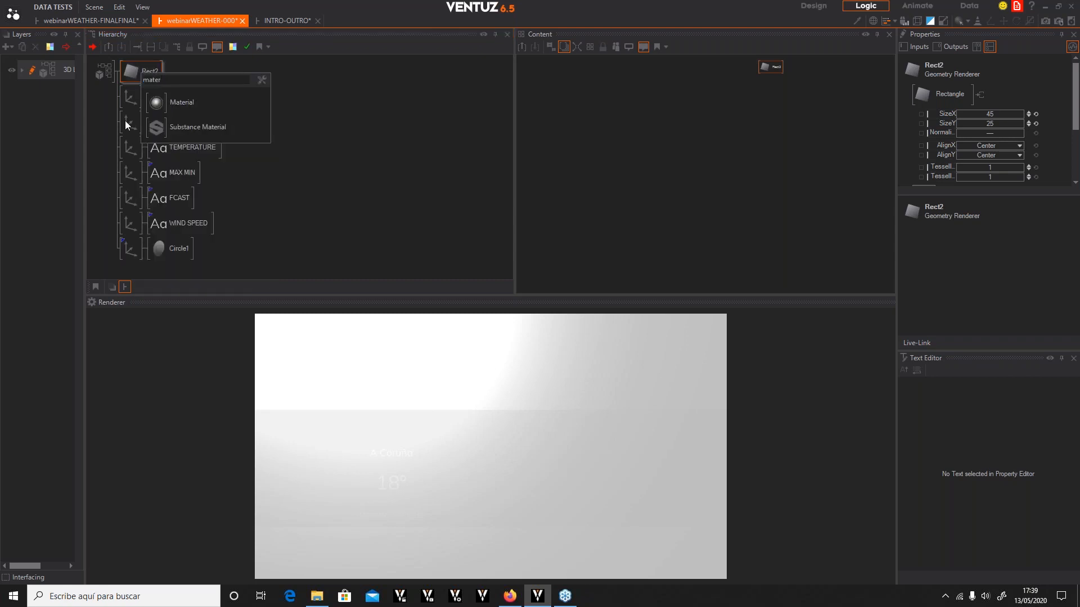
click(159, 102)
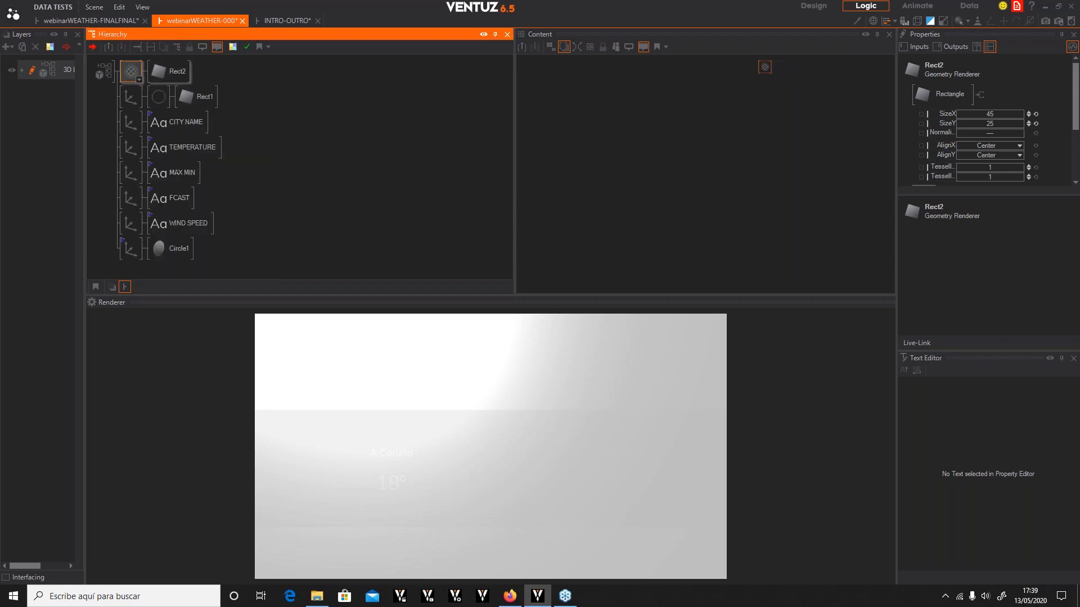
scroll(994, 131, down, 1)
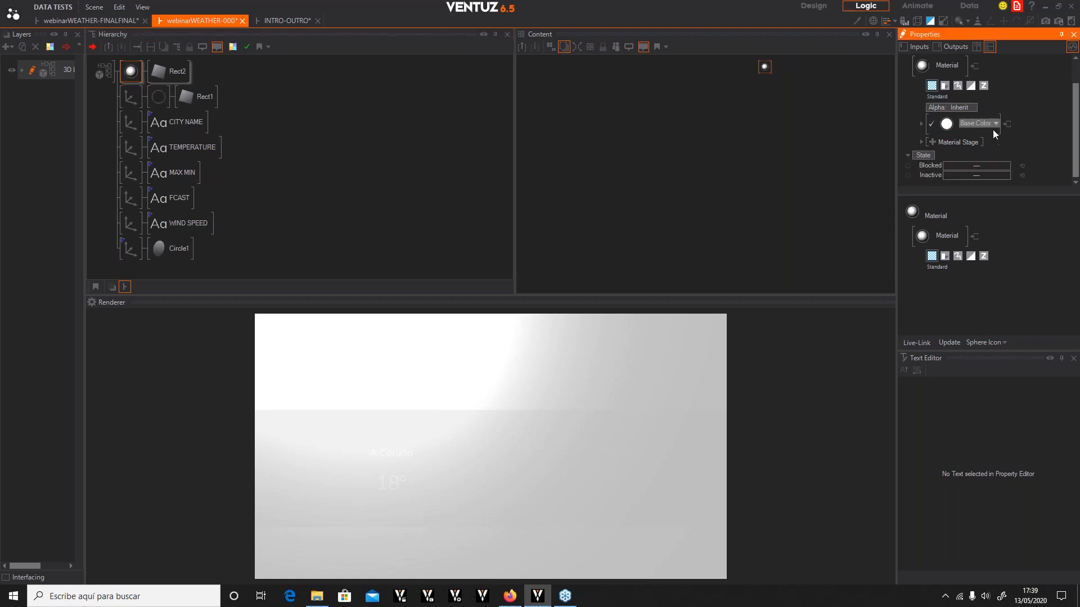
Switch the second material to unlit colour mode and set its base colour to dark grey 32, 32, 32
click(995, 127)
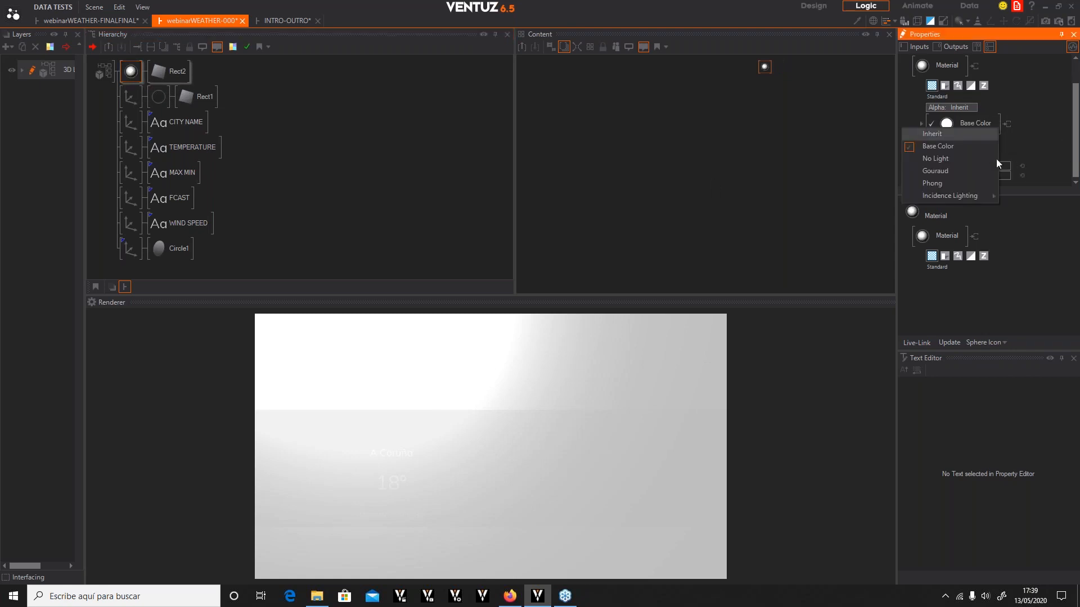
click(952, 157)
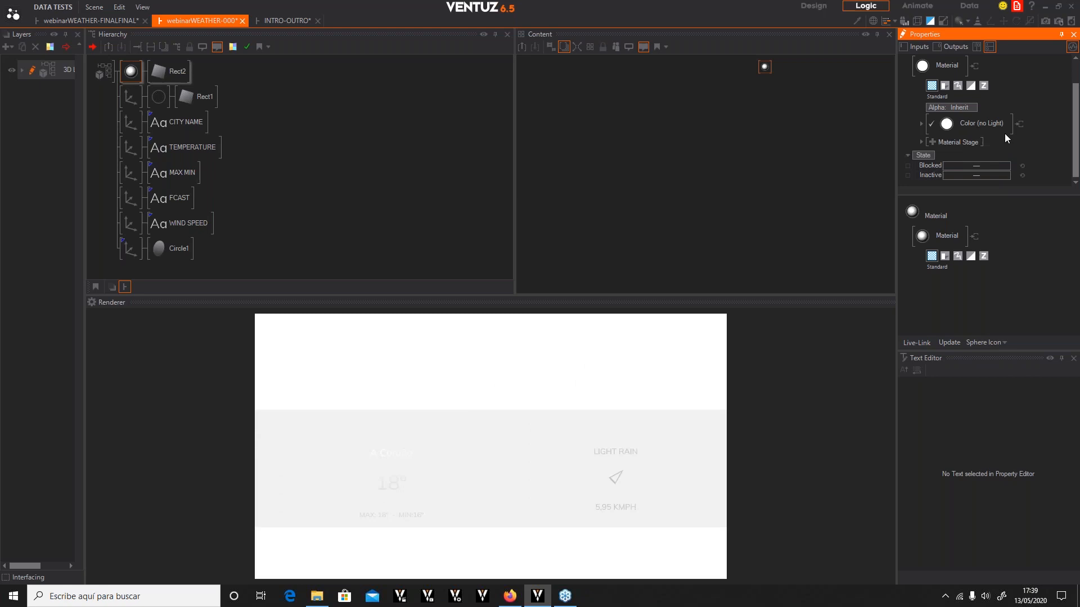
click(921, 124)
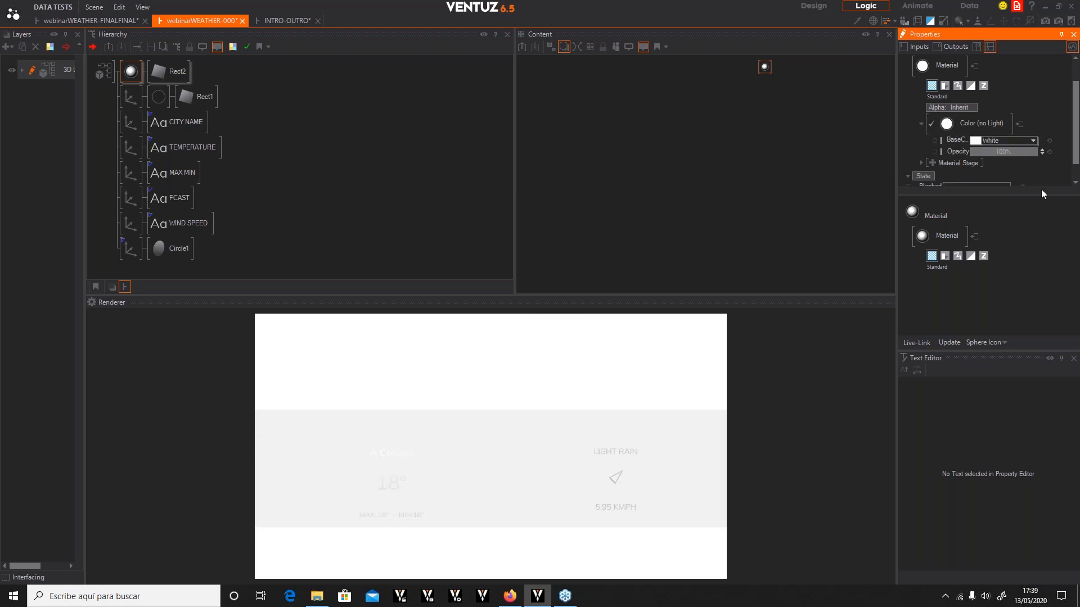
click(1031, 141)
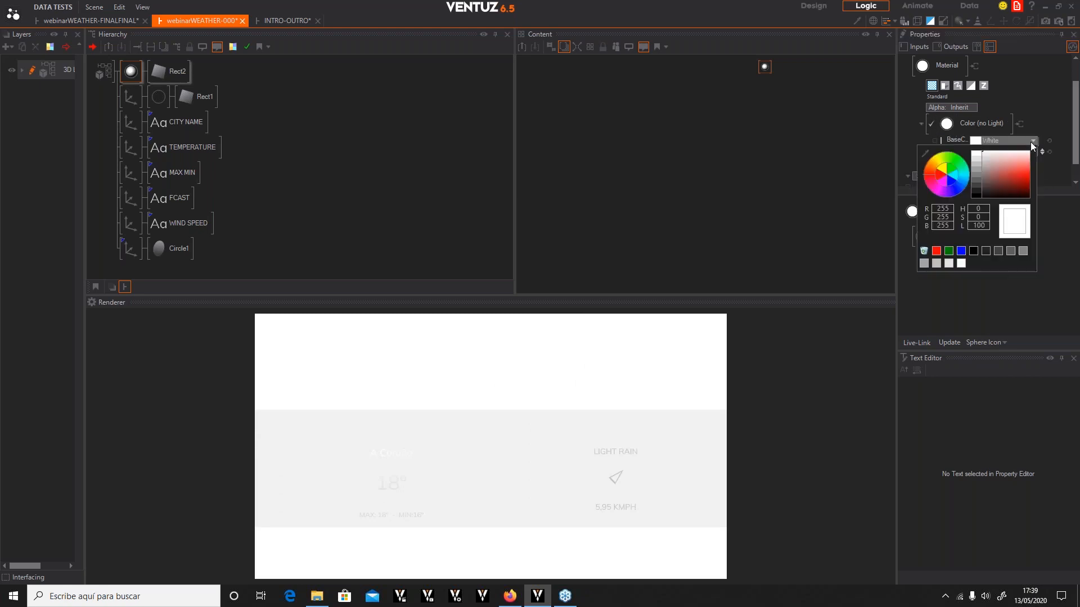
click(986, 251)
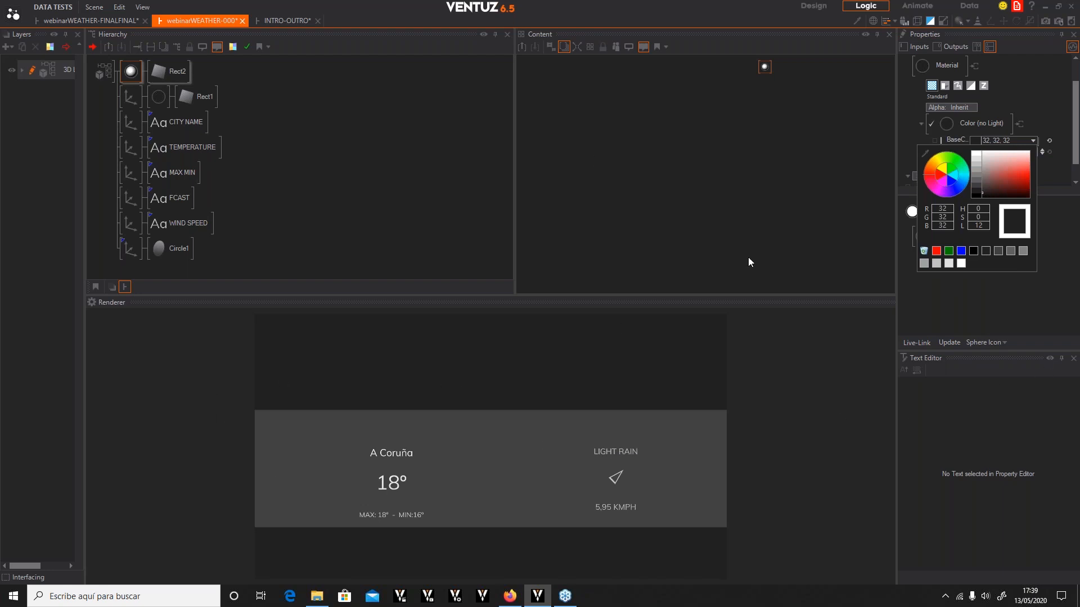
Add a Base texture material stage to the second rectangle's material
click(135, 76)
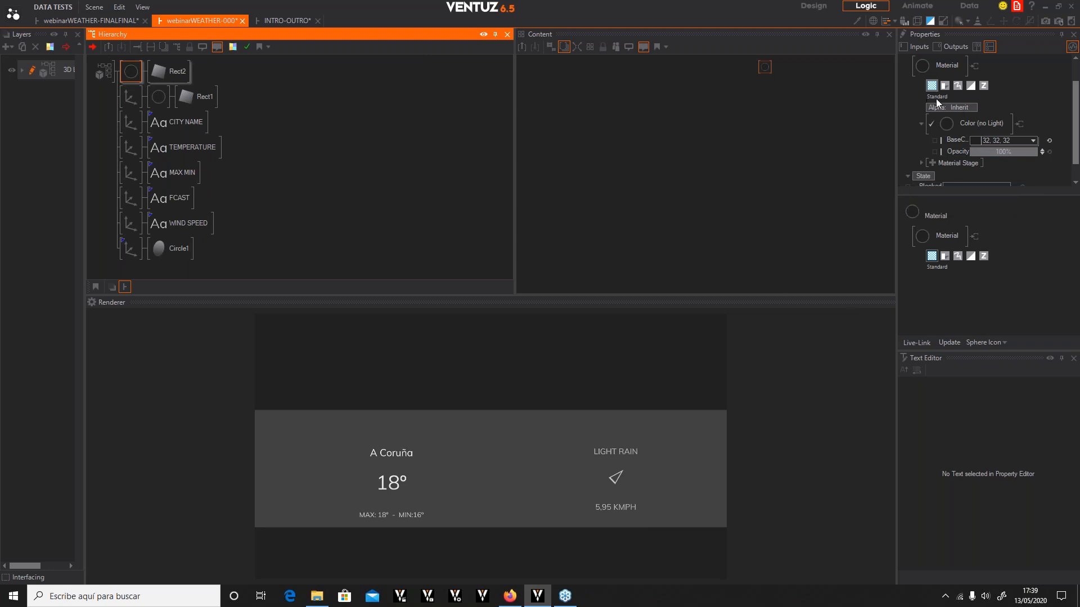
scroll(1047, 173, down, 1)
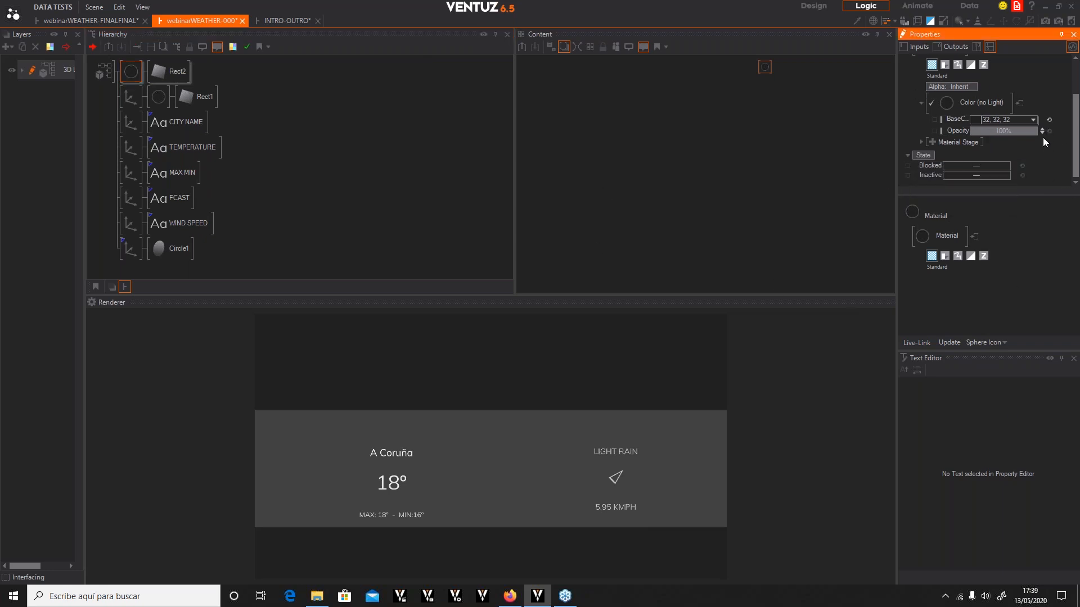
scroll(1046, 141, up, 2)
click(932, 175)
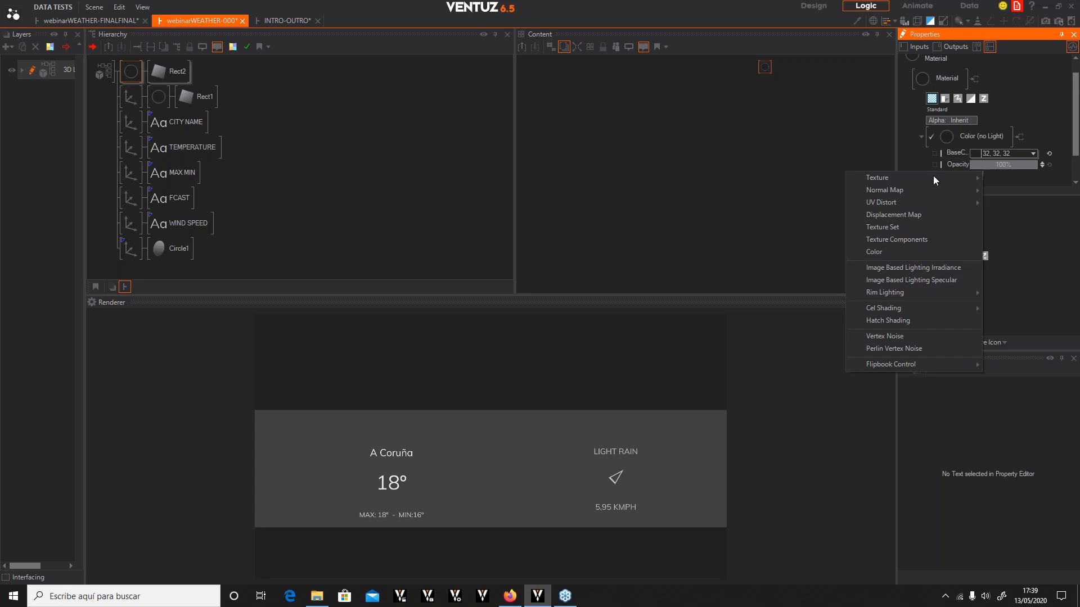
mouse_move(886, 177)
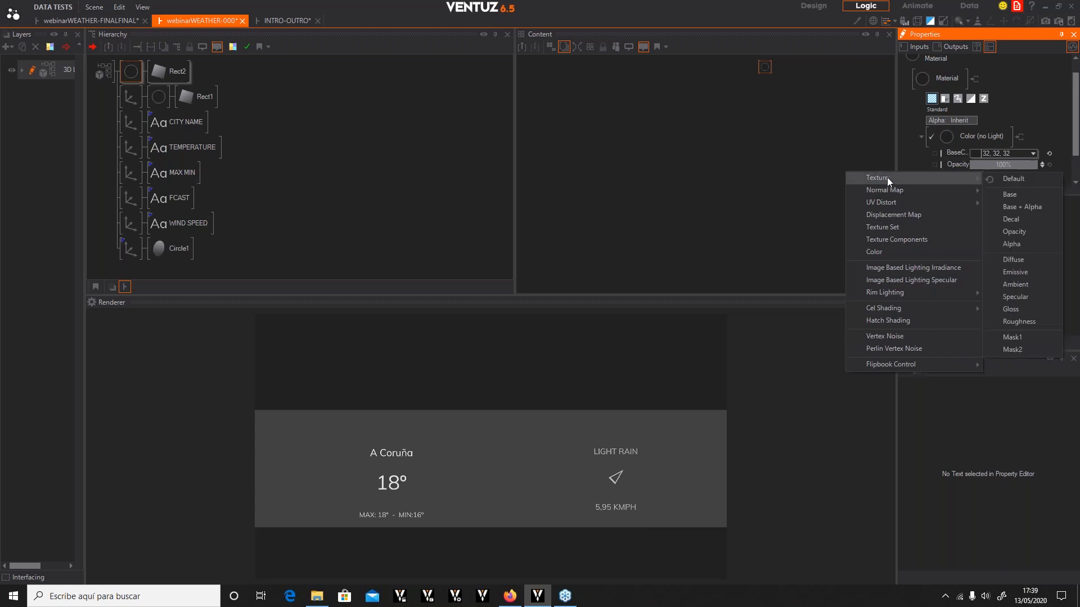
click(1012, 195)
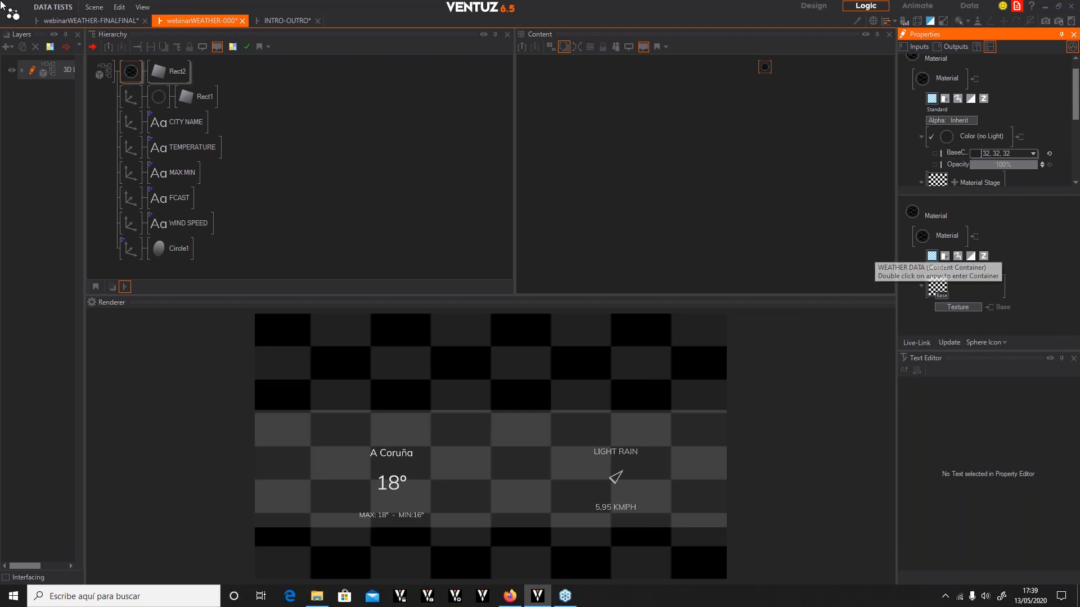
Expose the material's texture loader as a node in the Content editor and place it beside the material node
drag(772, 75, 643, 78)
click(130, 72)
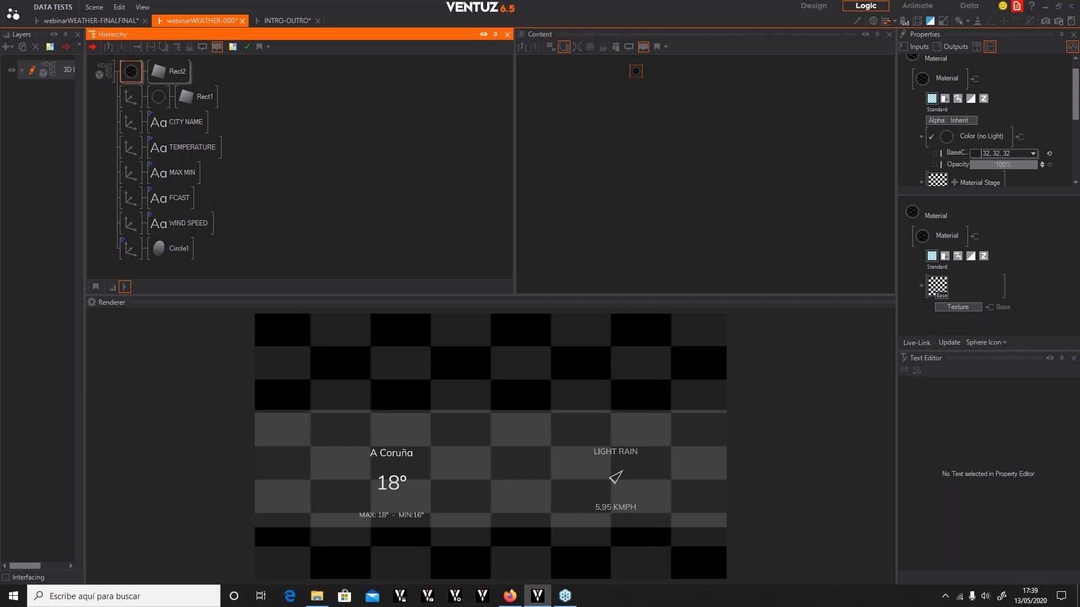
click(1073, 358)
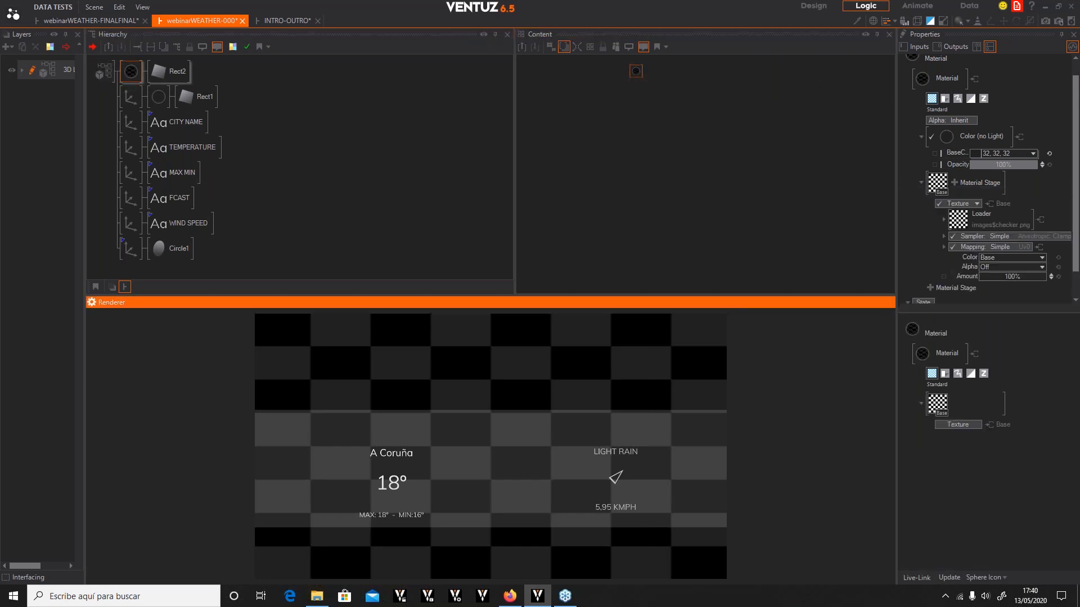
click(954, 184)
click(1040, 187)
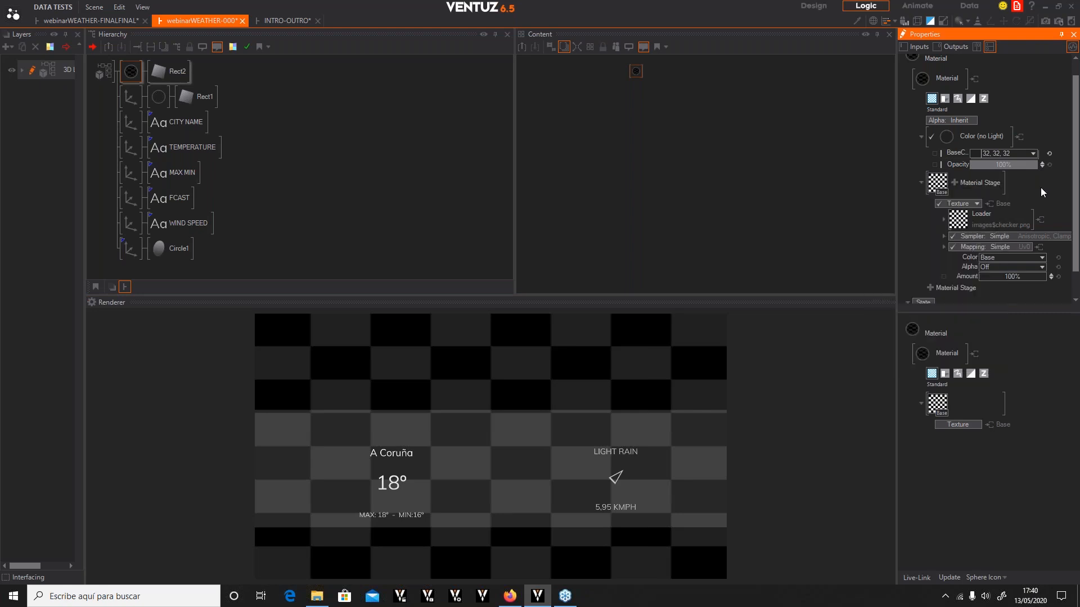
click(957, 221)
click(1040, 220)
drag(772, 73, 639, 140)
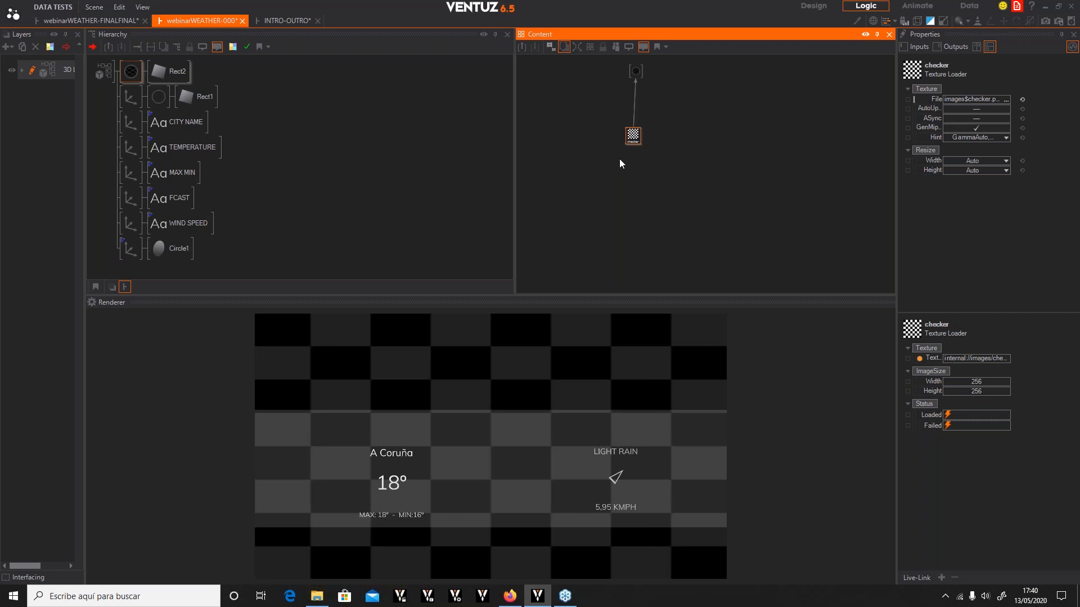
drag(633, 72, 617, 71)
drag(633, 137, 640, 100)
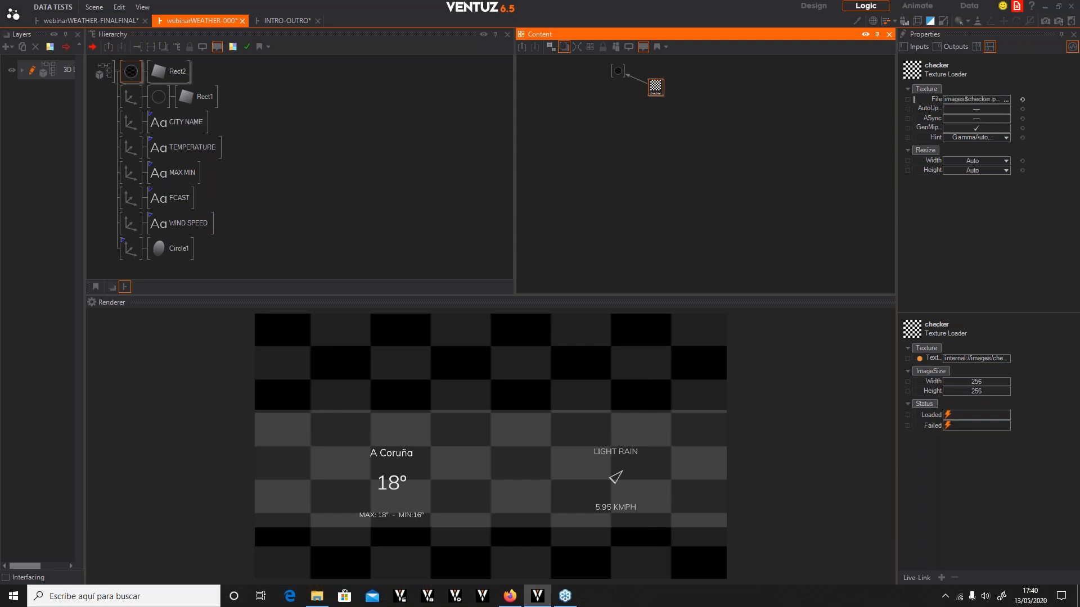
Copy the weatherPICS folder path V:\VENTUZ\weatherPICS from File Explorer
click(316, 595)
drag(831, 104, 654, 155)
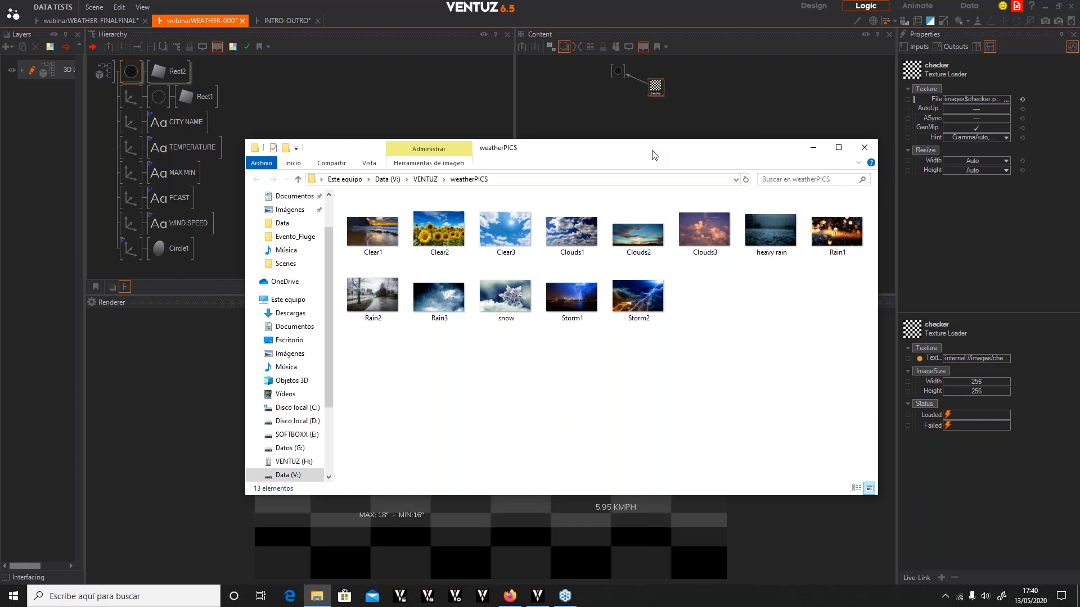
click(520, 180)
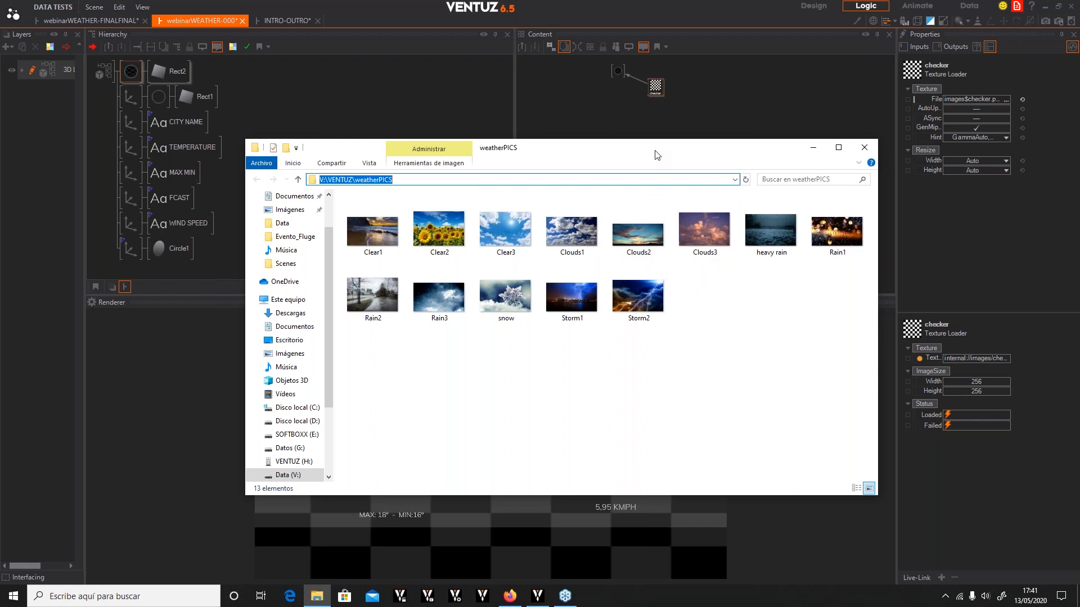
drag(655, 155, 692, 156)
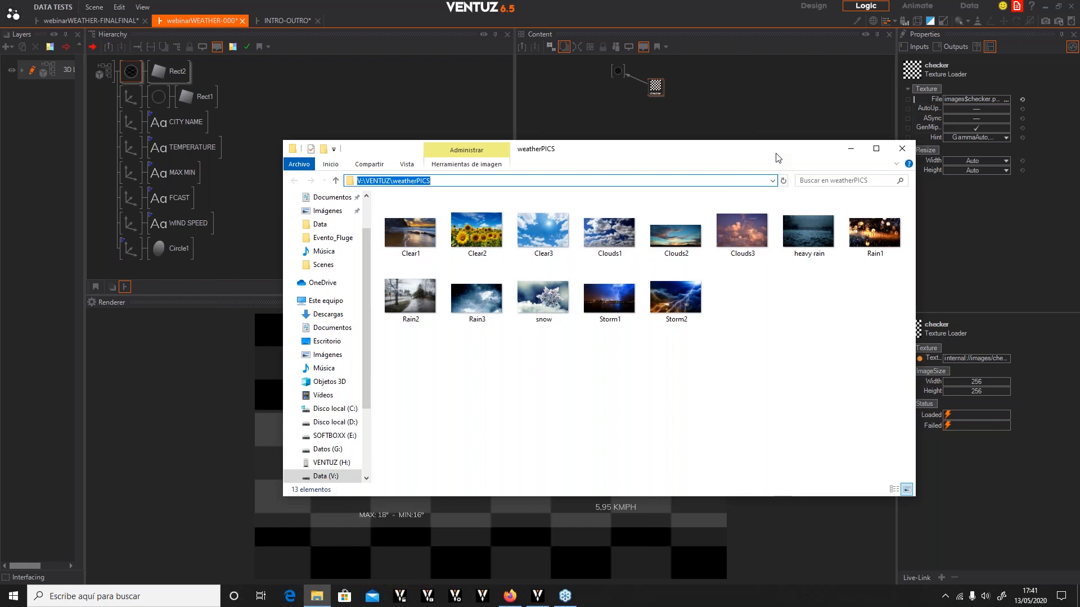
drag(690, 152, 1079, 161)
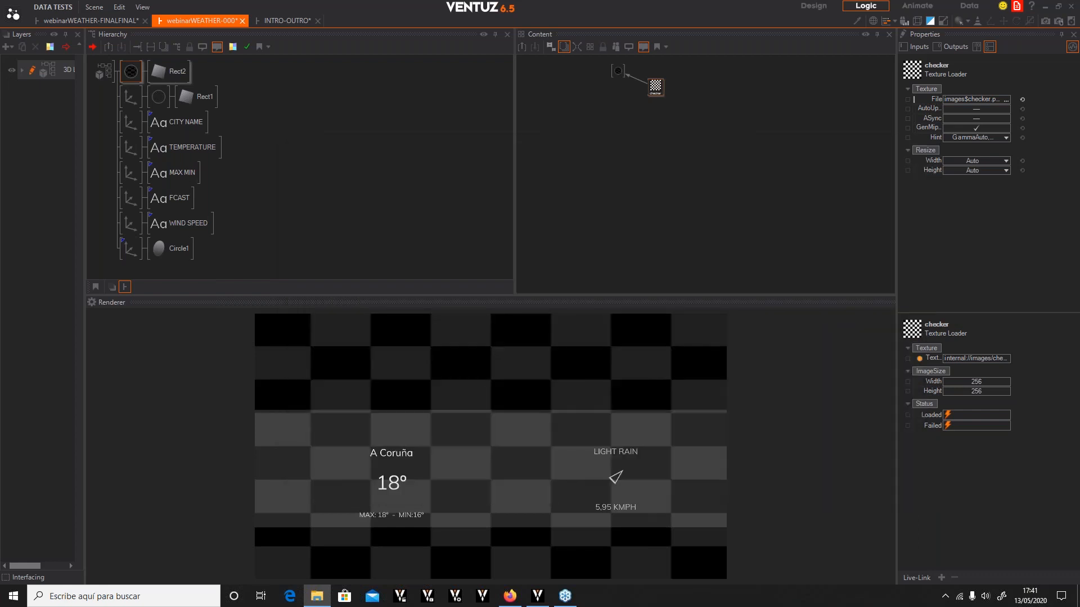
Add a Convert to Text node to the layout's content graph near the texture loader
click(660, 92)
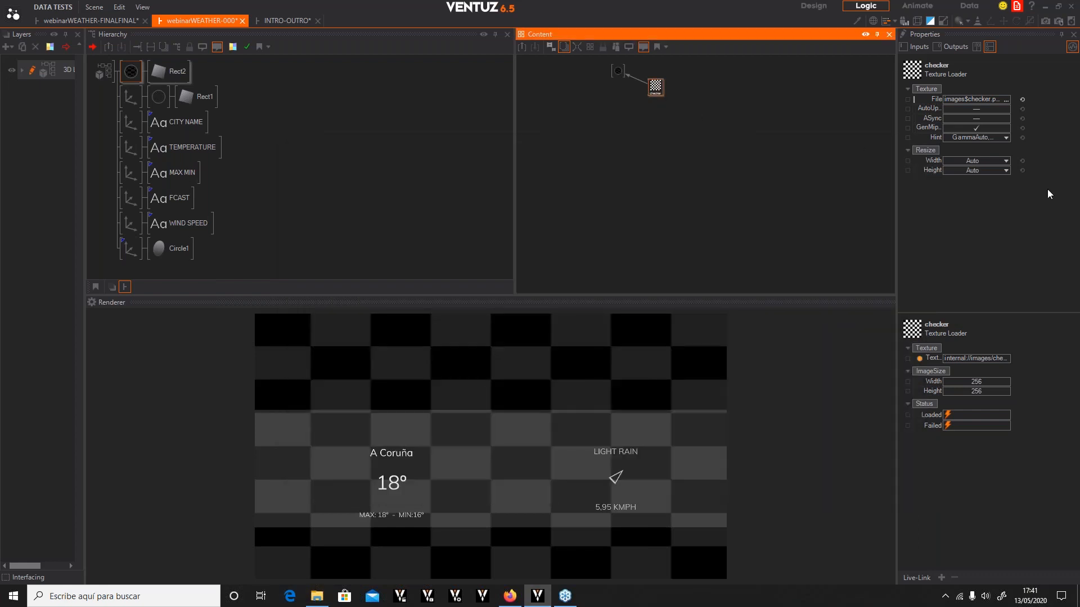
click(180, 127)
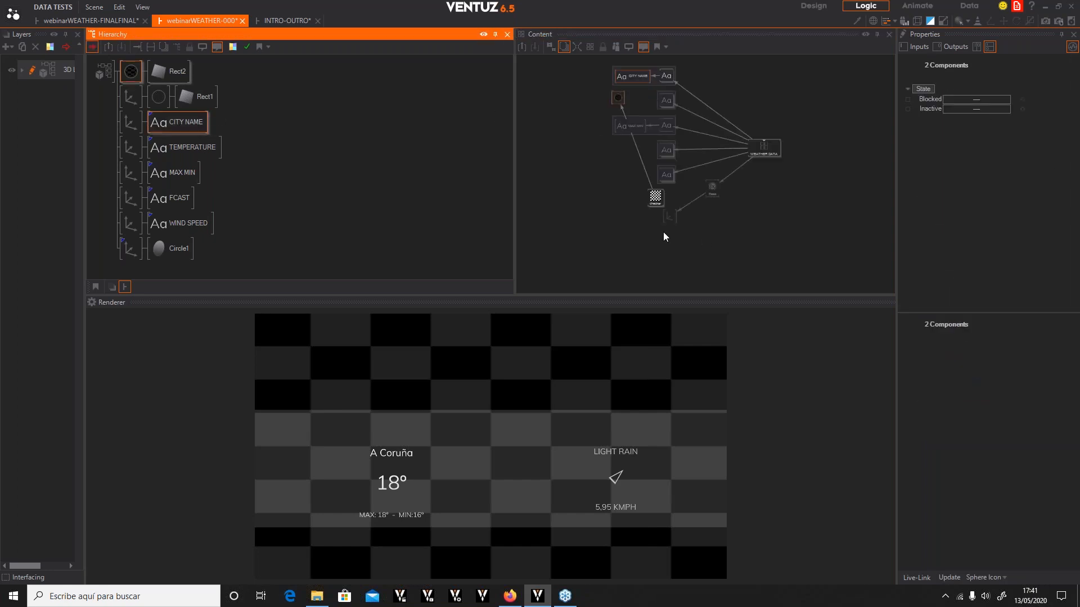
click(683, 117)
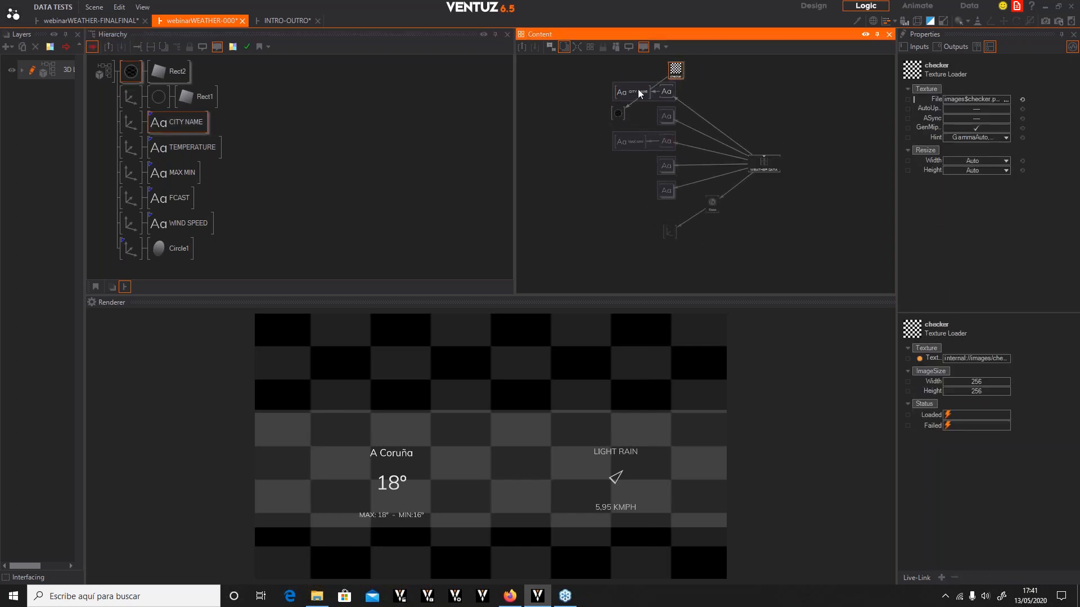
click(622, 66)
mouse_move(622, 67)
mouse_down()
mouse_move(615, 87)
mouse_move(674, 81)
mouse_move(611, 81)
mouse_up()
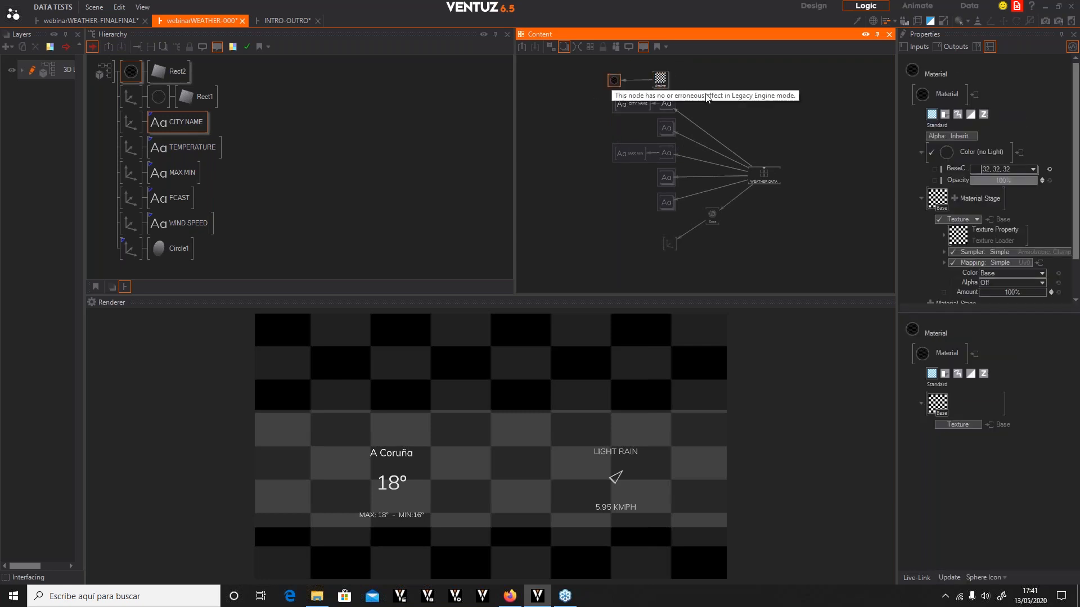
click(767, 118)
double_click(769, 118)
text(convert)
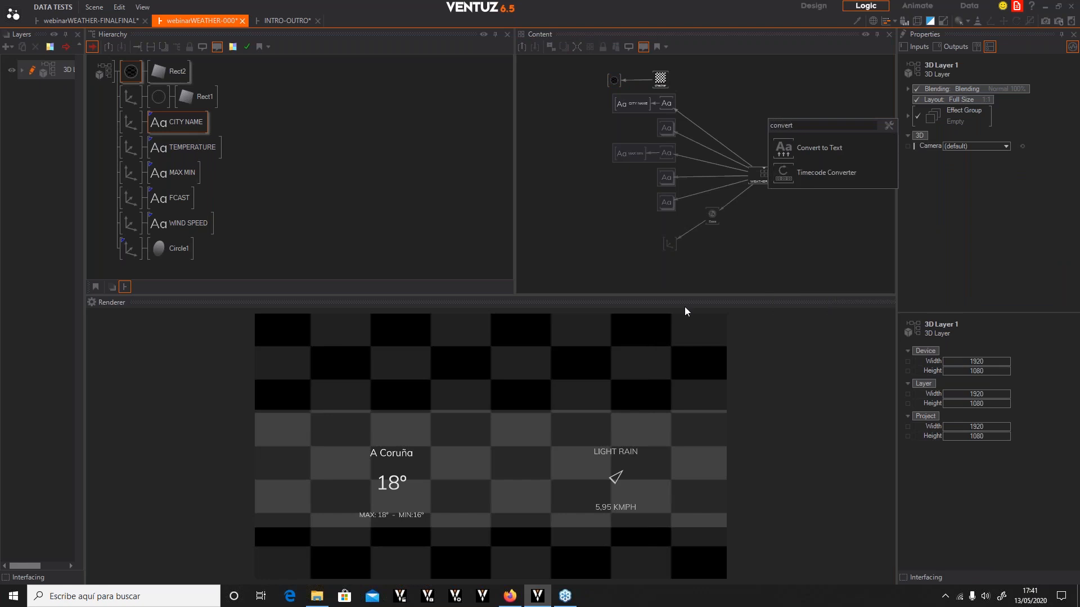
click(786, 144)
Set the ToText node's format to V:\VENTUZ\weatherPICS\{0} using the pasted folder path
click(727, 93)
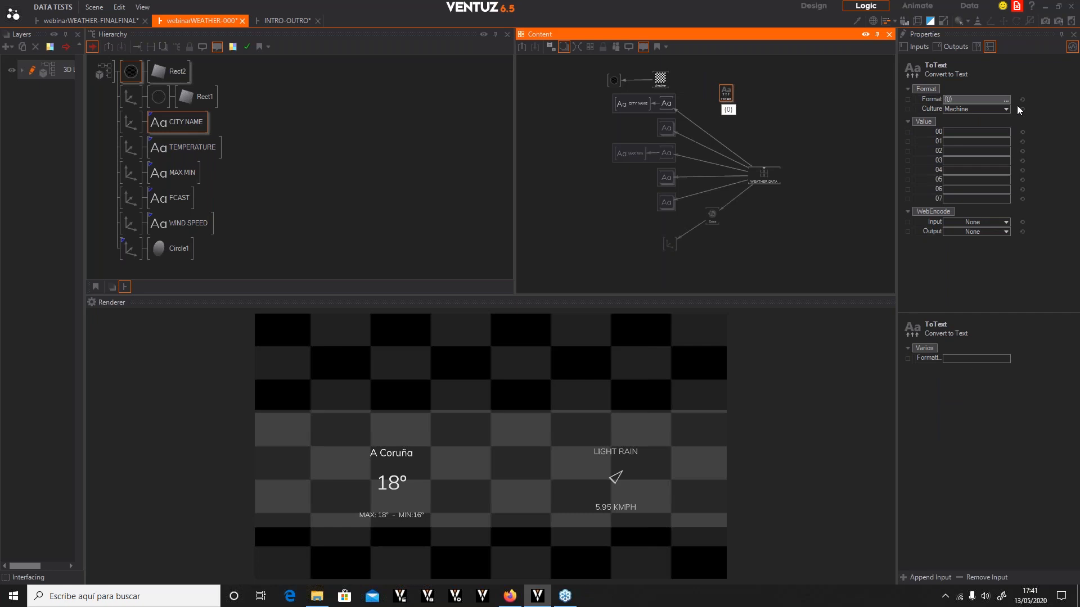
click(1007, 100)
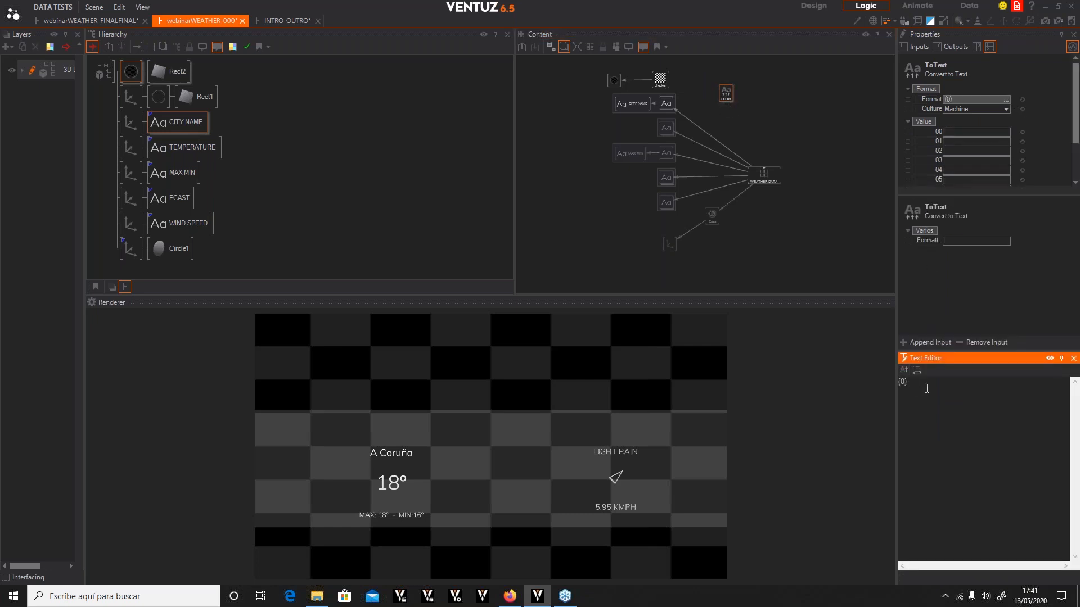
text(V:\VENTUZ\weatherPICS)
click(781, 223)
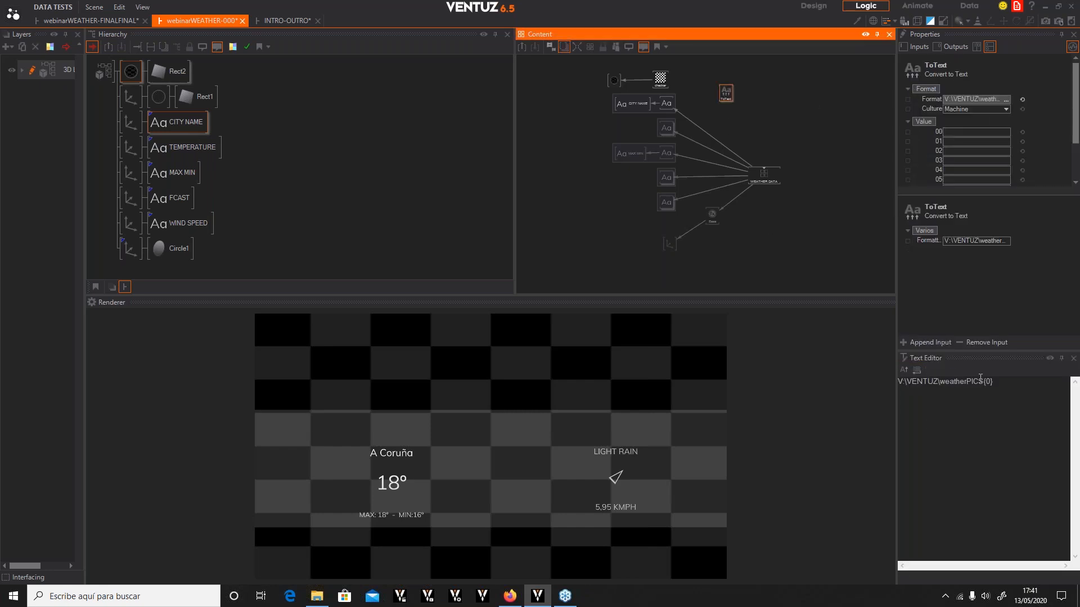
click(983, 383)
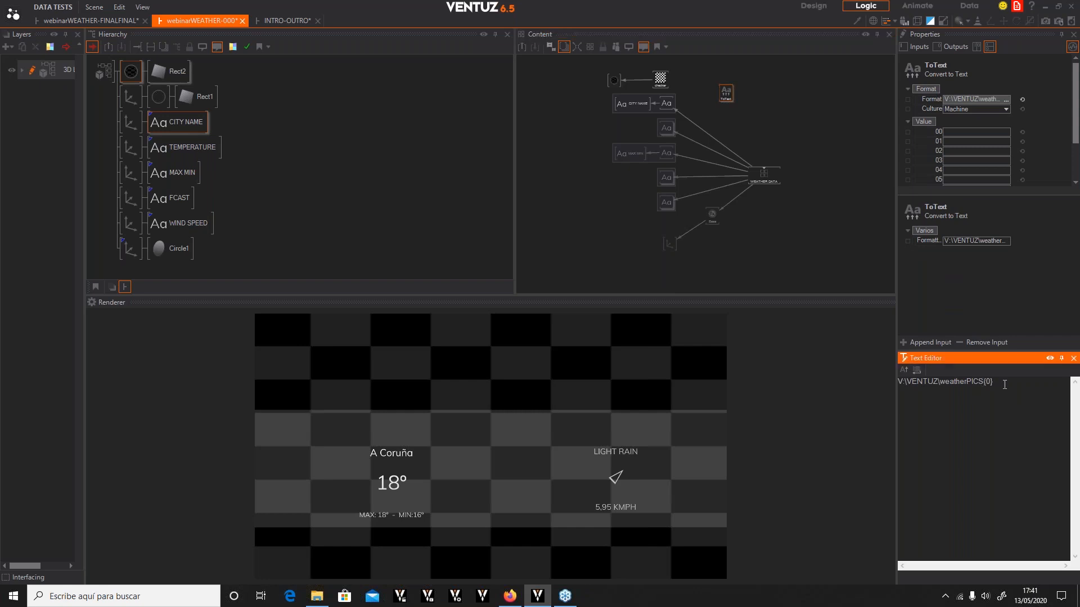
text(\)
click(756, 172)
click(725, 99)
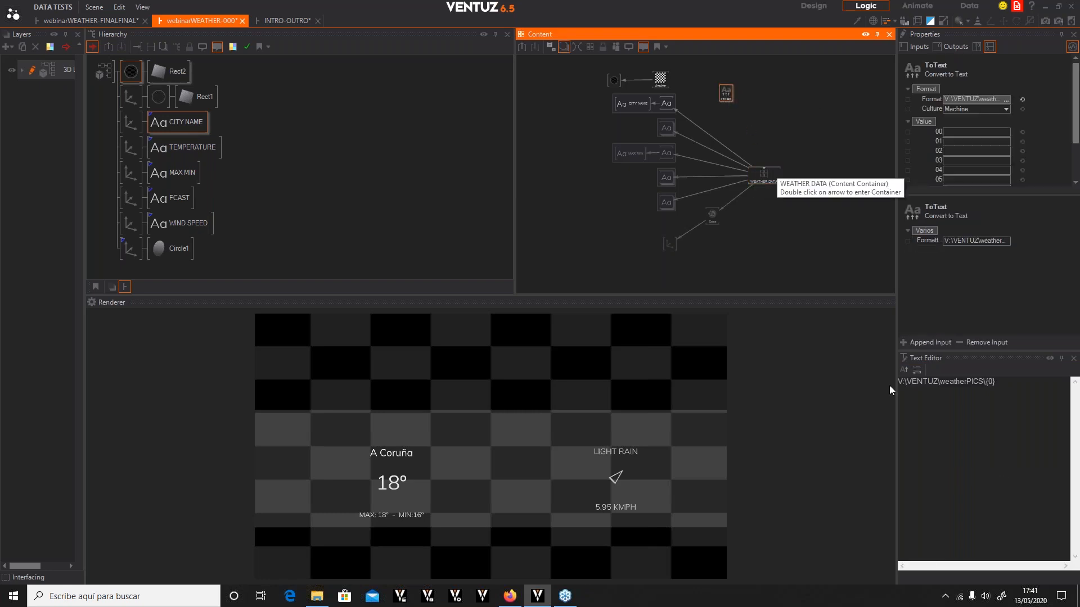
drag(933, 134, 765, 175)
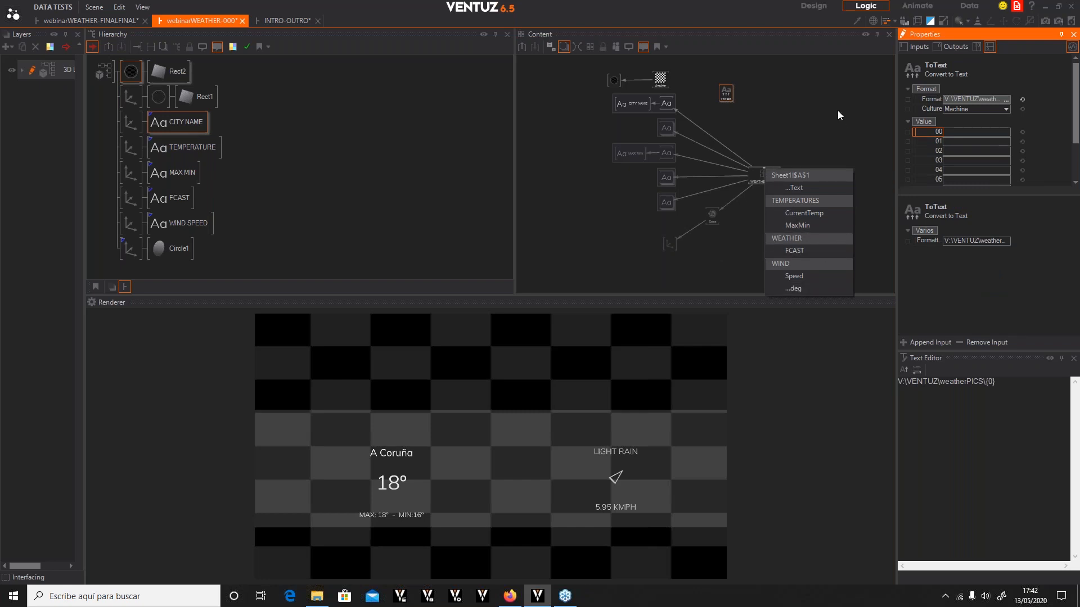
click(771, 175)
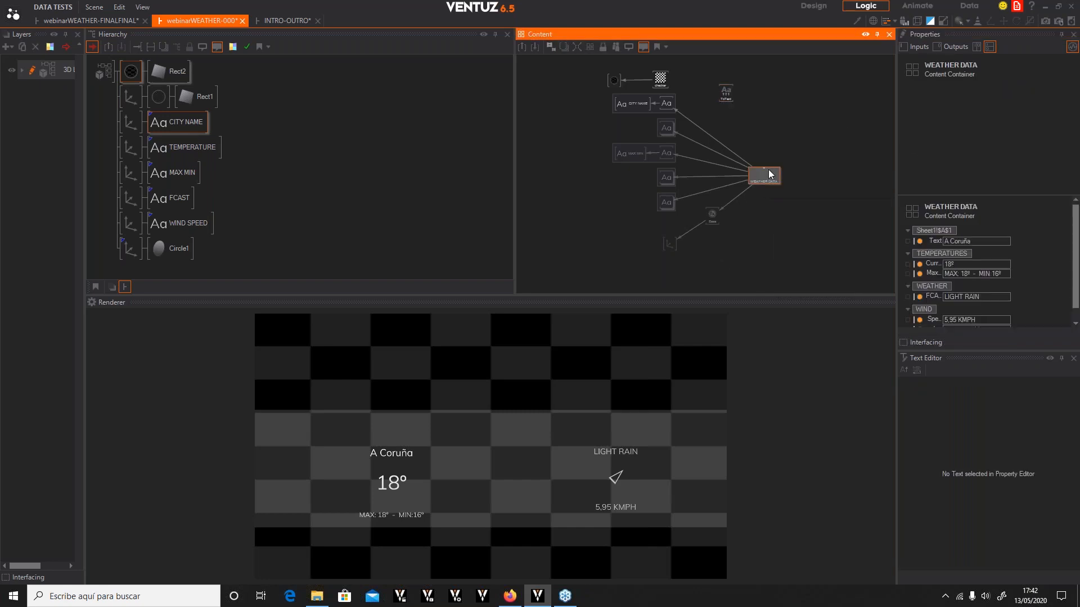
Inside the WEATHER DATA container, expose the weather parser's main output as WEATHERmain in the WEATHER category
scroll(766, 173, up, 1)
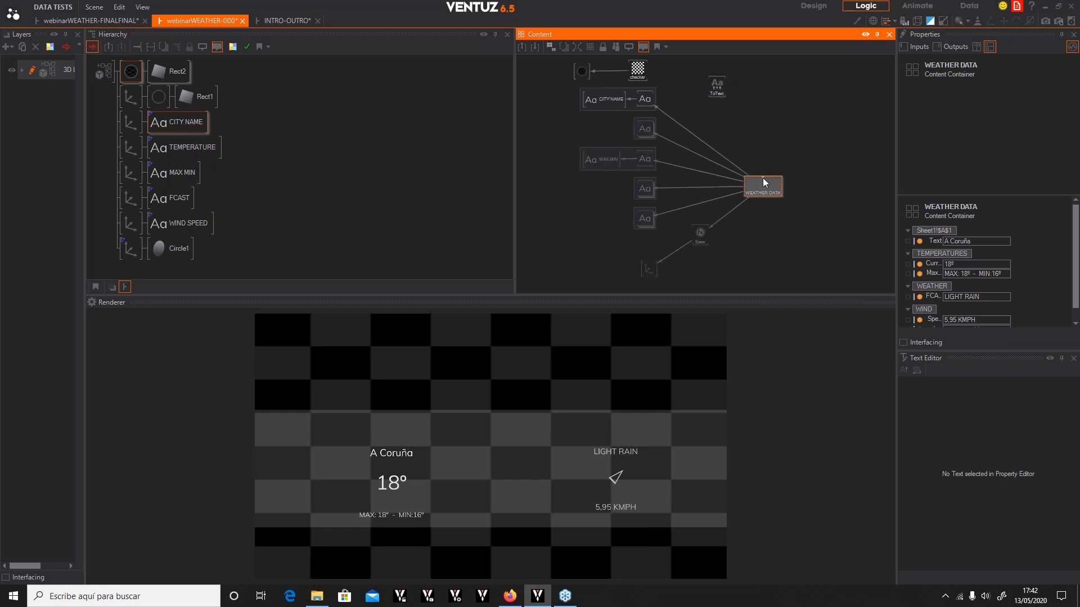
double_click(763, 179)
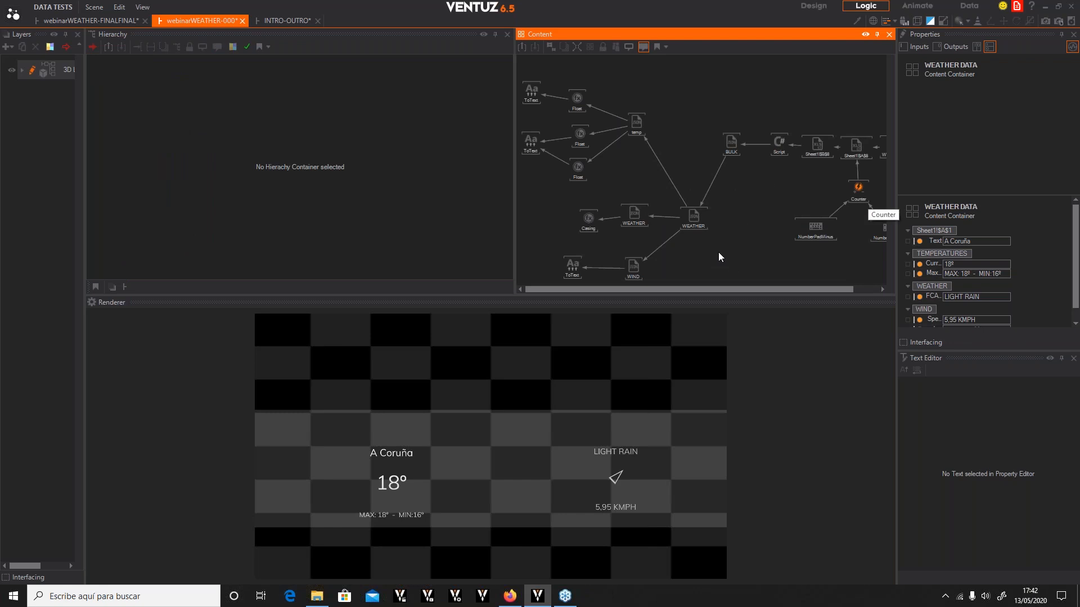
click(692, 221)
click(636, 215)
click(693, 216)
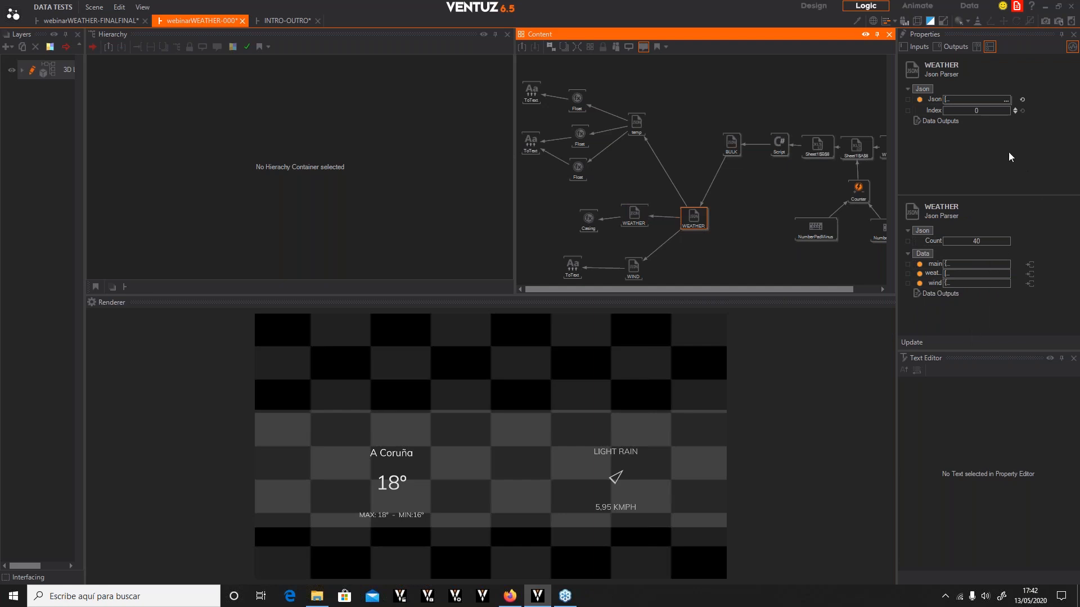
click(642, 212)
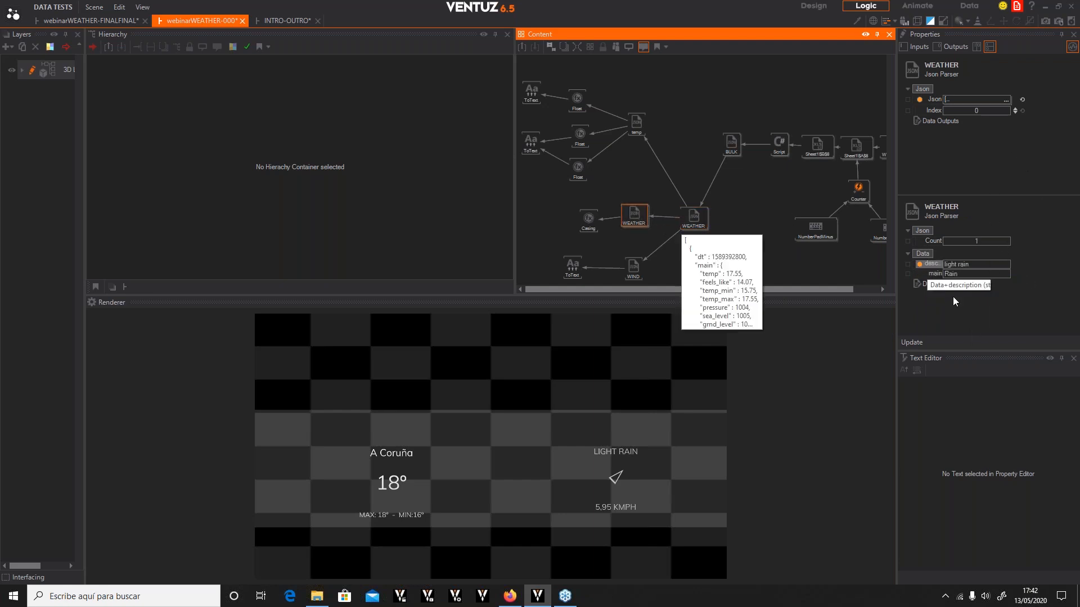
click(907, 275)
click(906, 277)
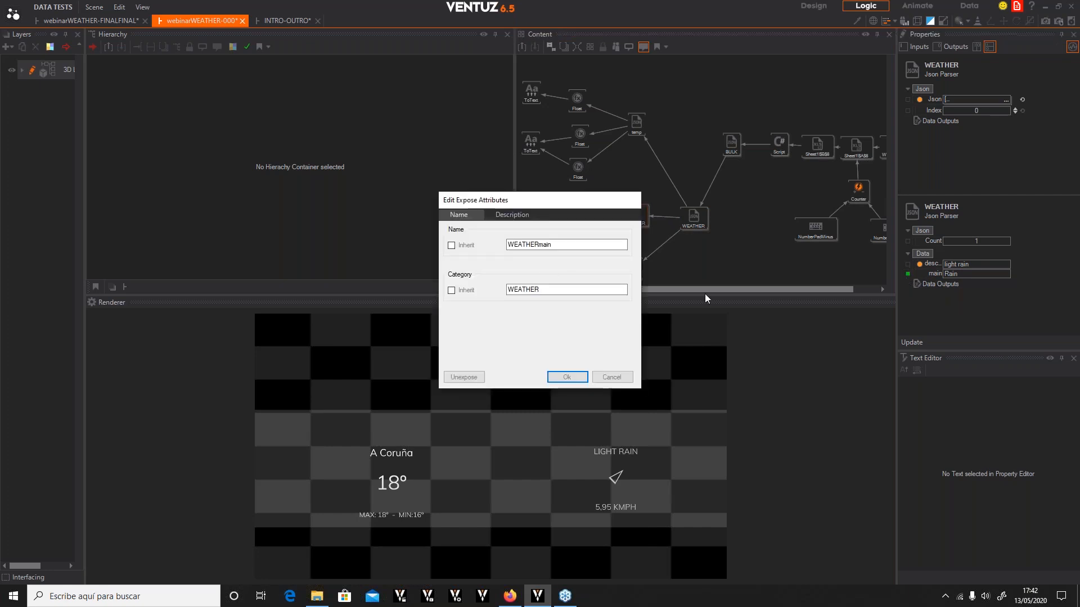
click(567, 377)
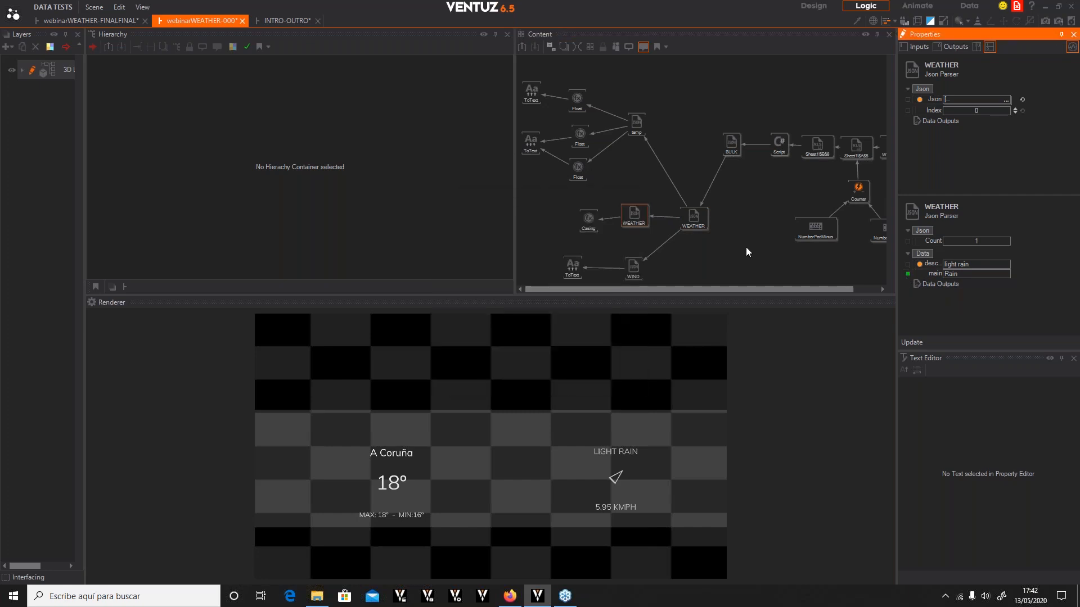
Back at the layout level, bind the ToText node's first value input to the container's WEATHERmain output
click(519, 47)
click(716, 95)
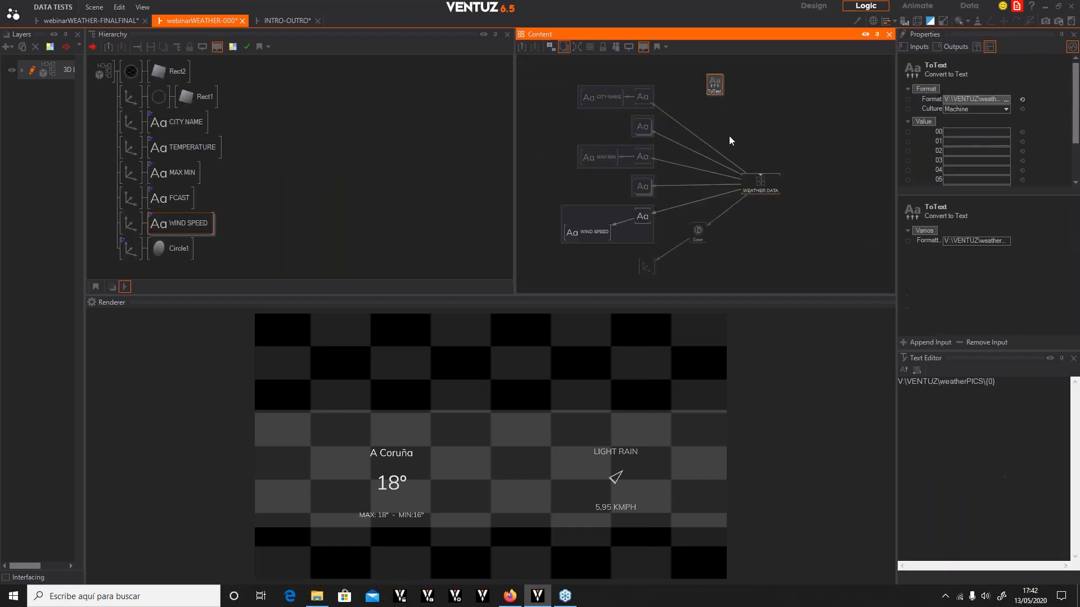
drag(937, 134, 768, 179)
click(799, 270)
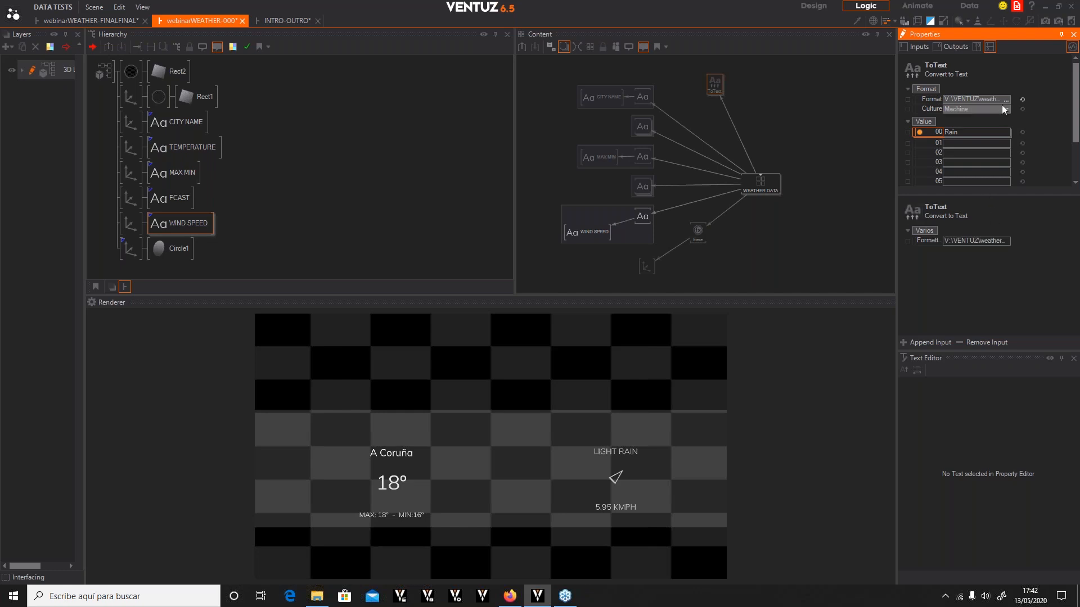
Change the ToText format to V:\VENTUZ\weatherPICS\{0}1.jpg
click(1005, 102)
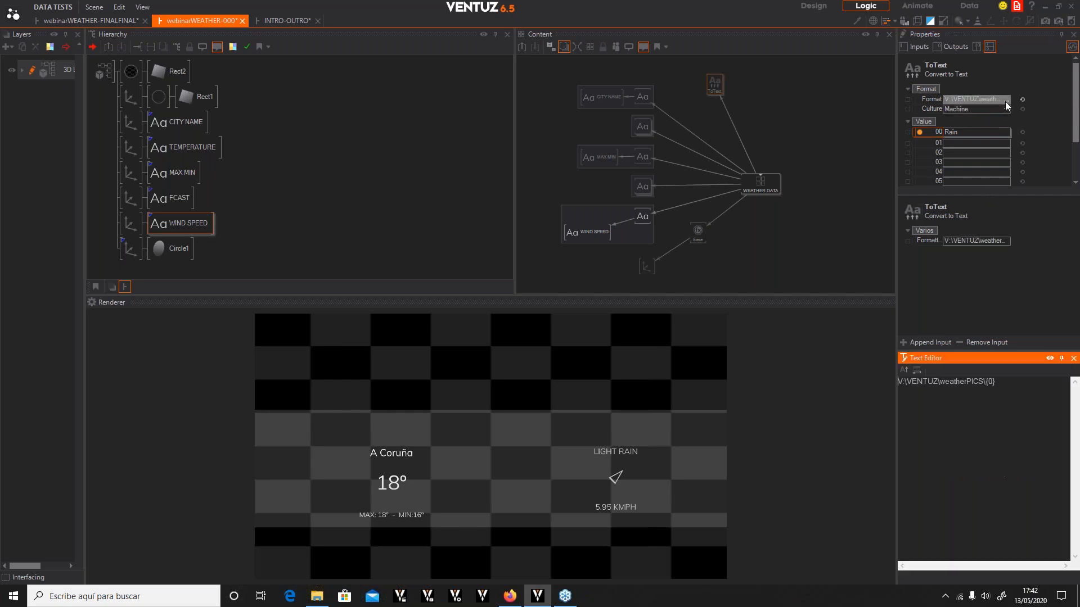
click(1017, 383)
text(1.jpg)
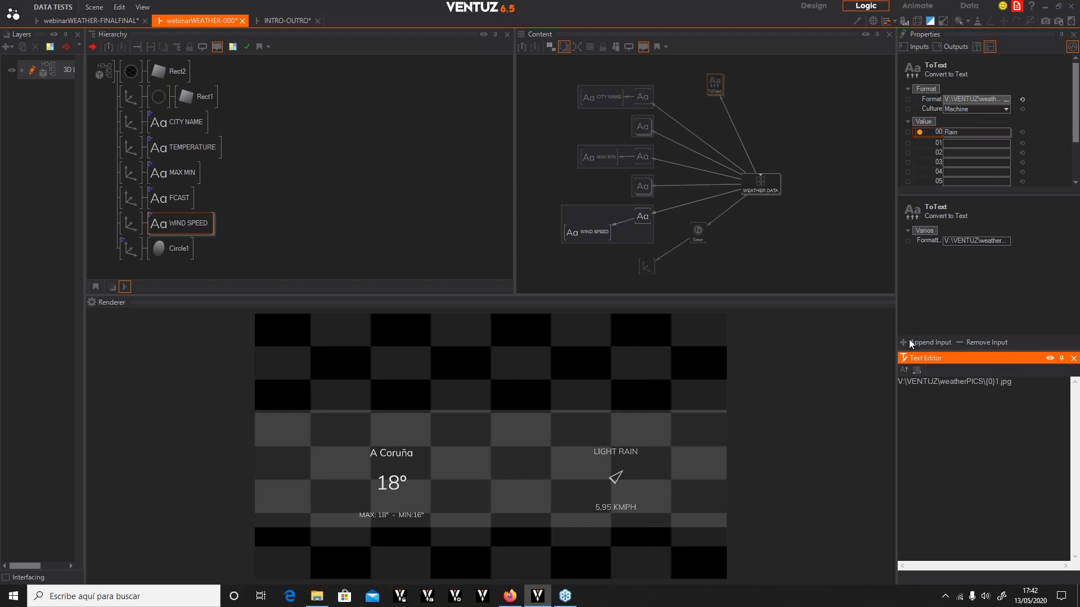
click(997, 295)
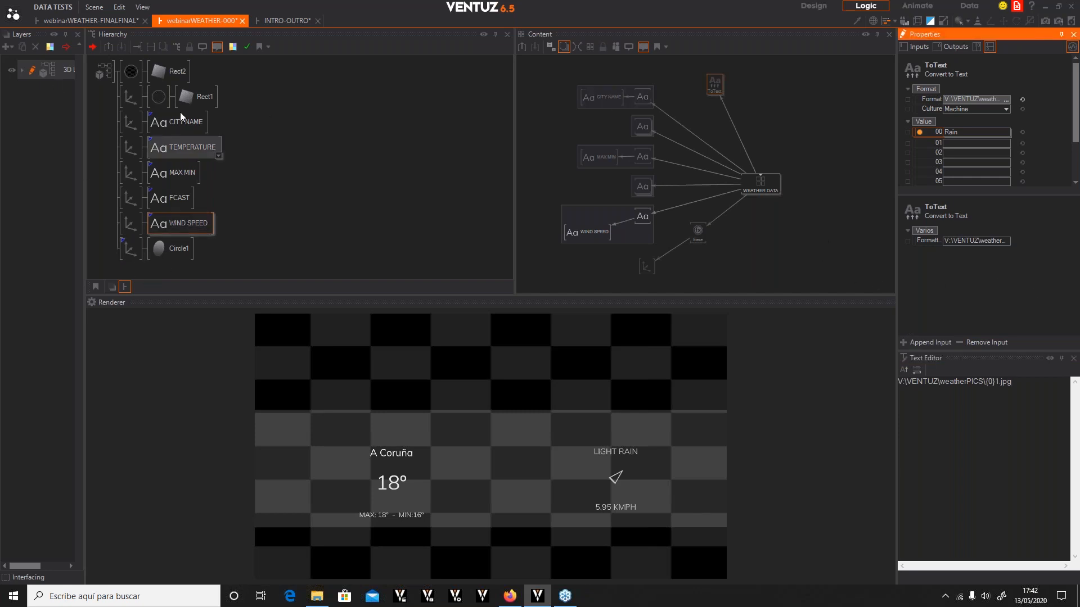
Bind the background texture loader's File input to the ToText node's output
scroll(176, 134, up, 1)
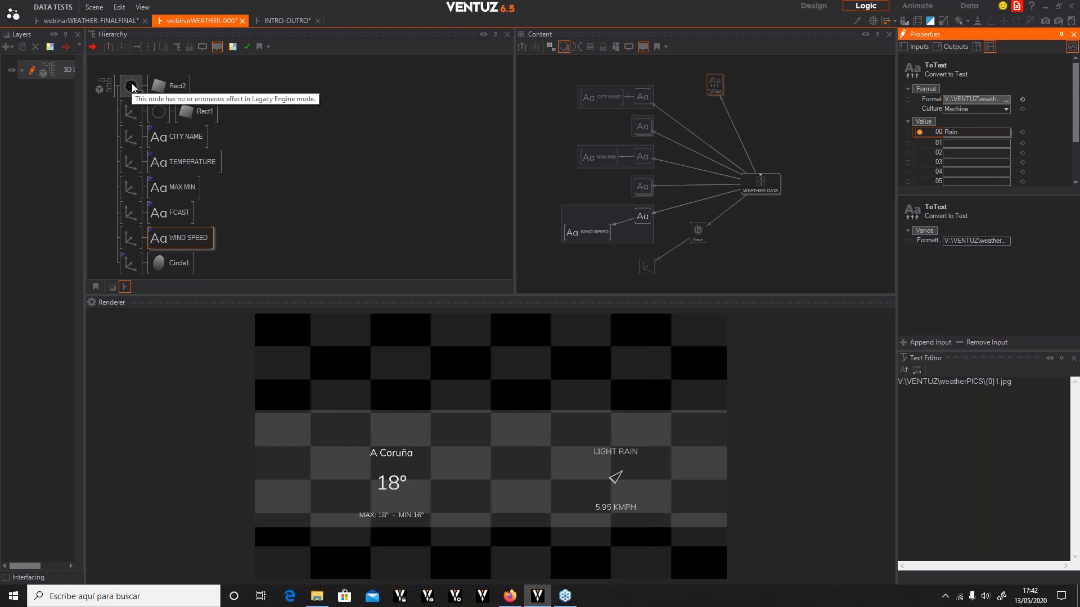
click(131, 86)
click(635, 70)
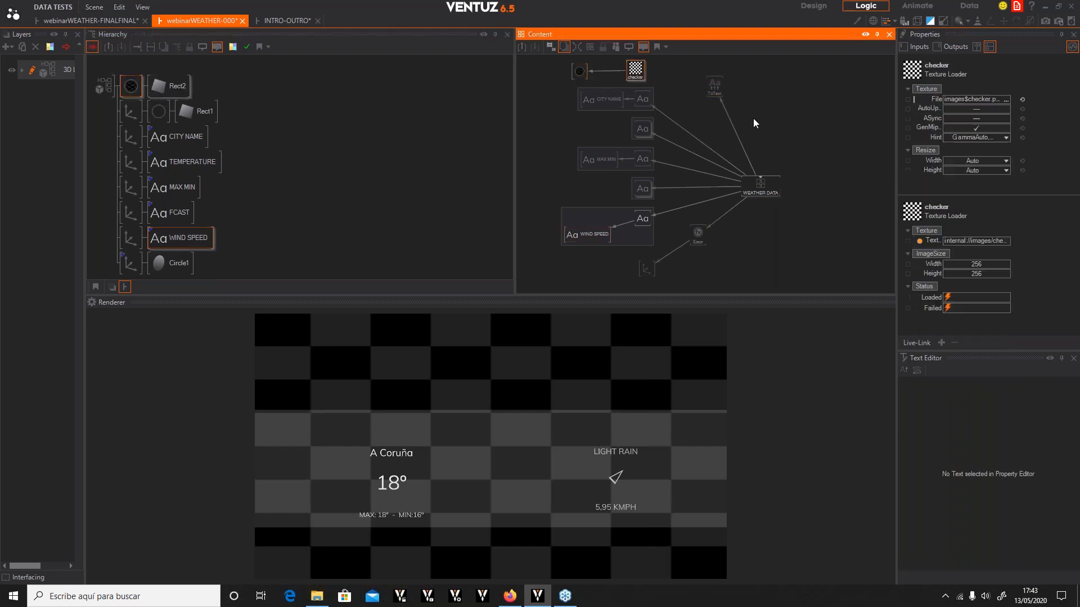
drag(929, 99, 715, 85)
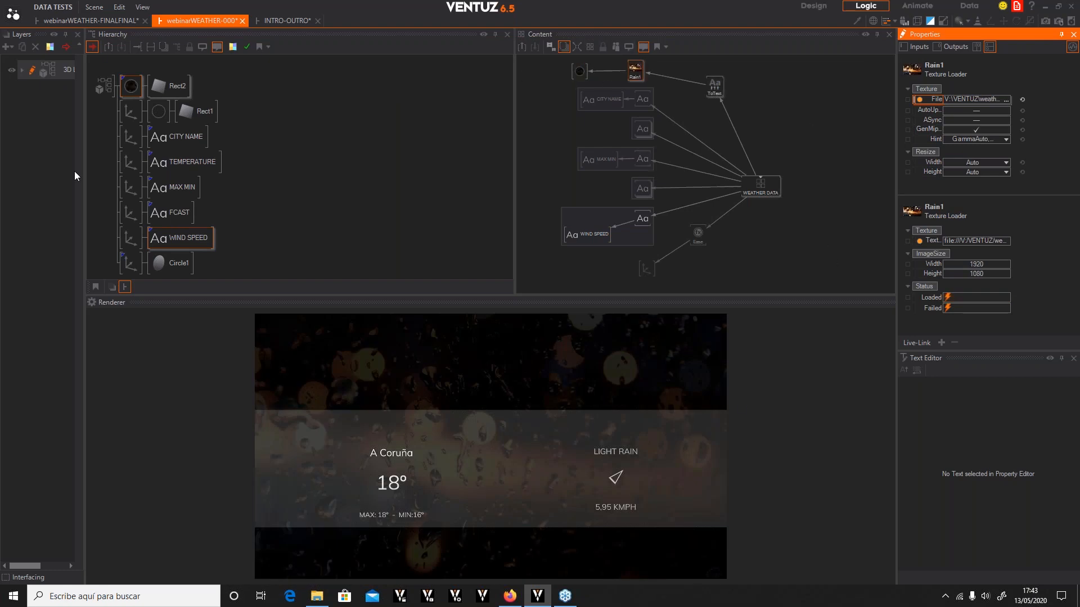
Set the background material's base color to light grey 224, 224, 224
click(132, 83)
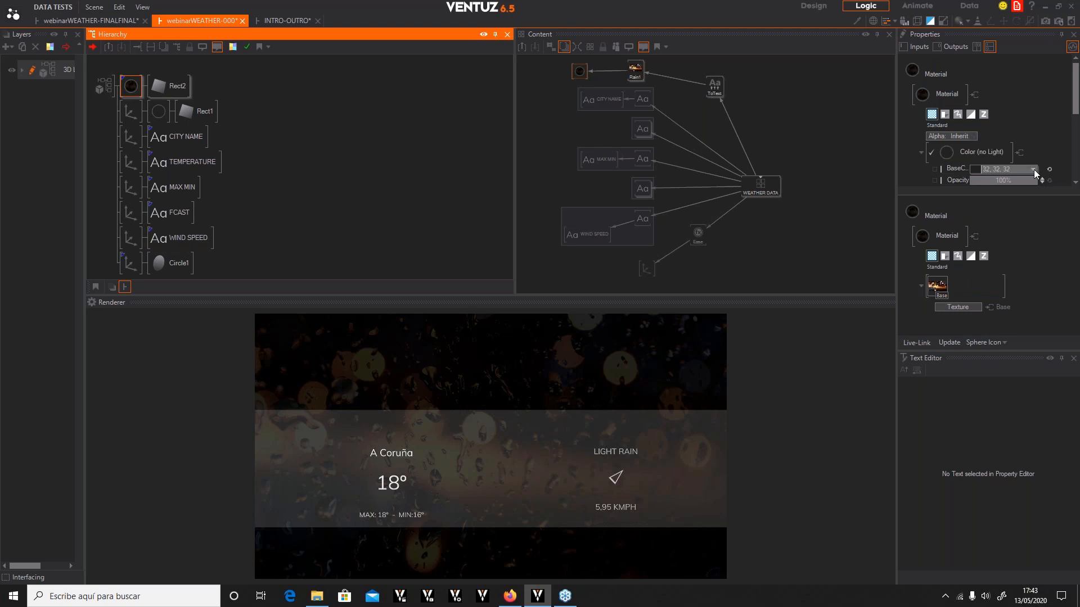
click(1033, 170)
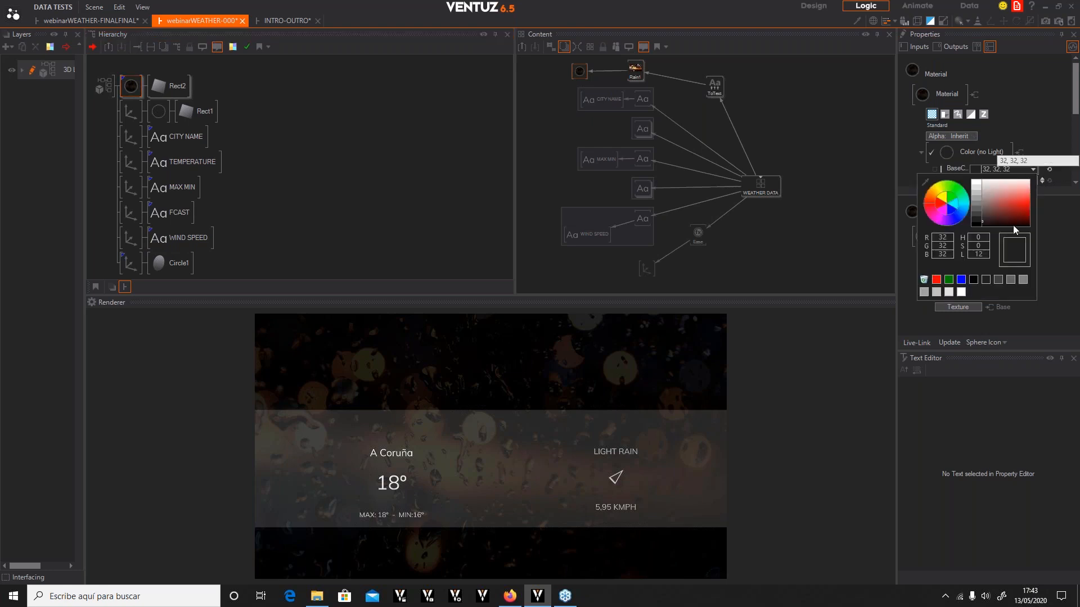
click(950, 293)
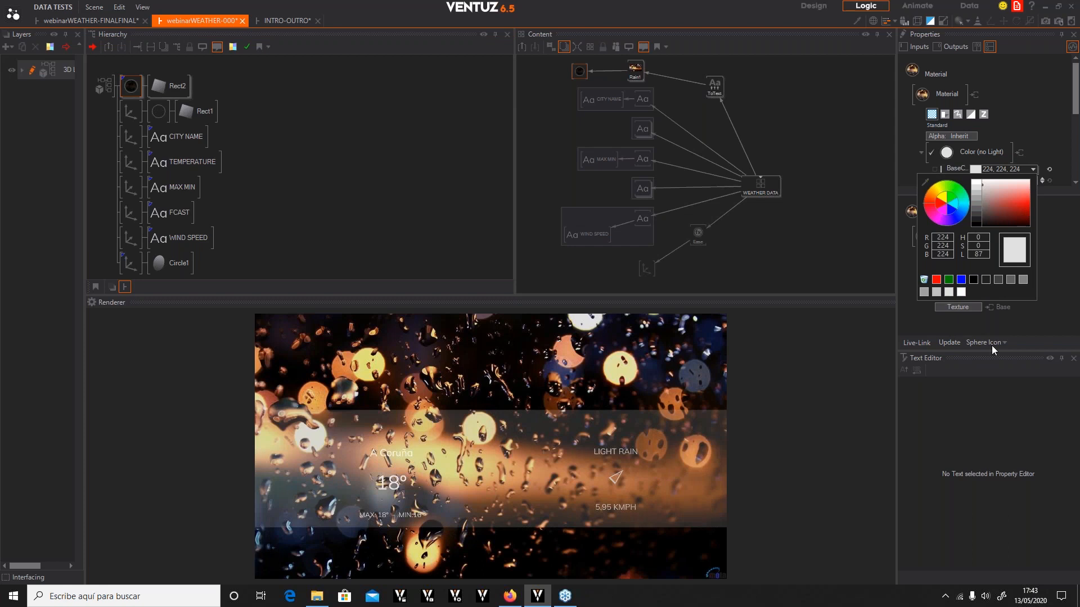
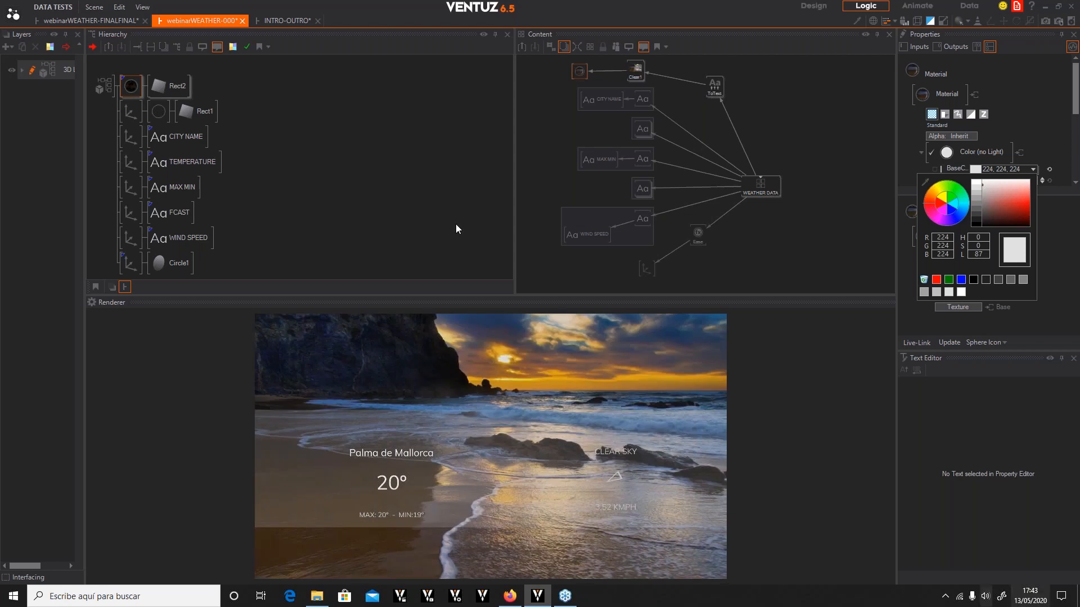
Insert an Axis node above CITY NAME and group CITY NAME, TEMPERATURE and MAX MIN under it
click(344, 196)
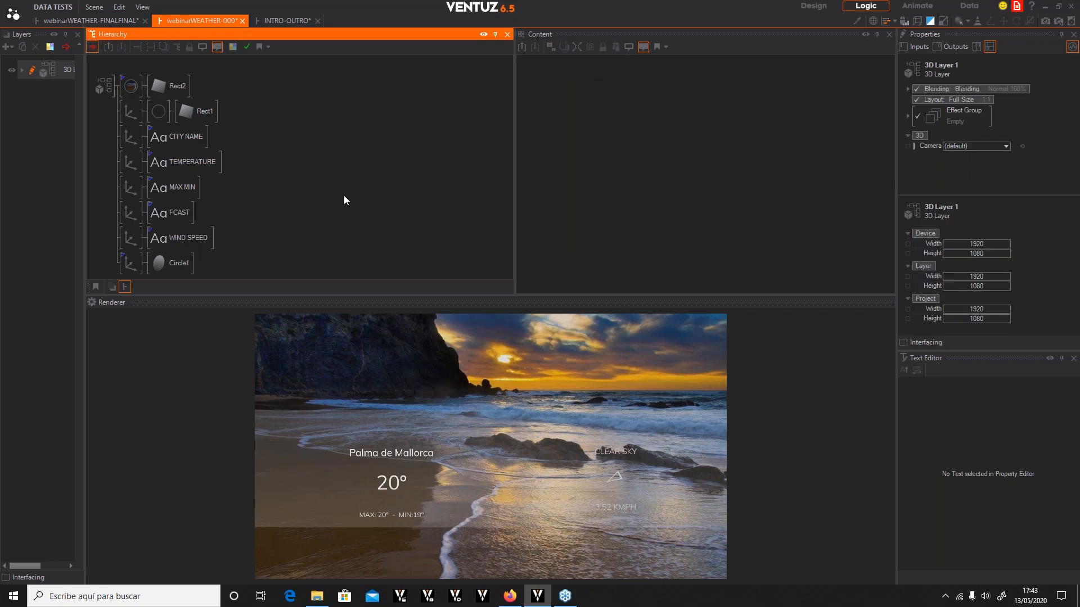
double_click(344, 196)
text(axis)
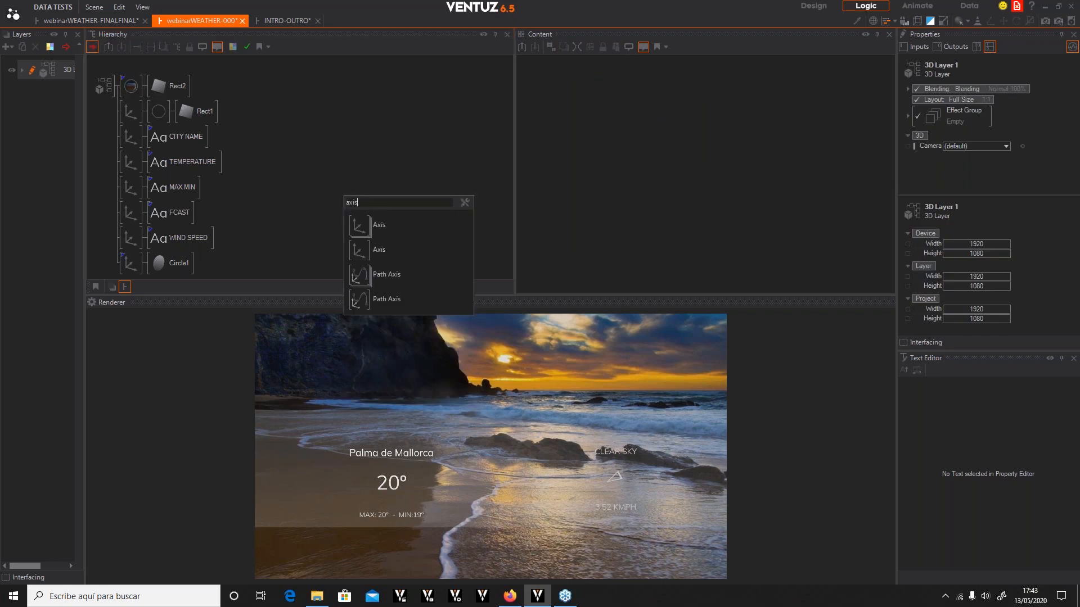
click(358, 251)
click(125, 136)
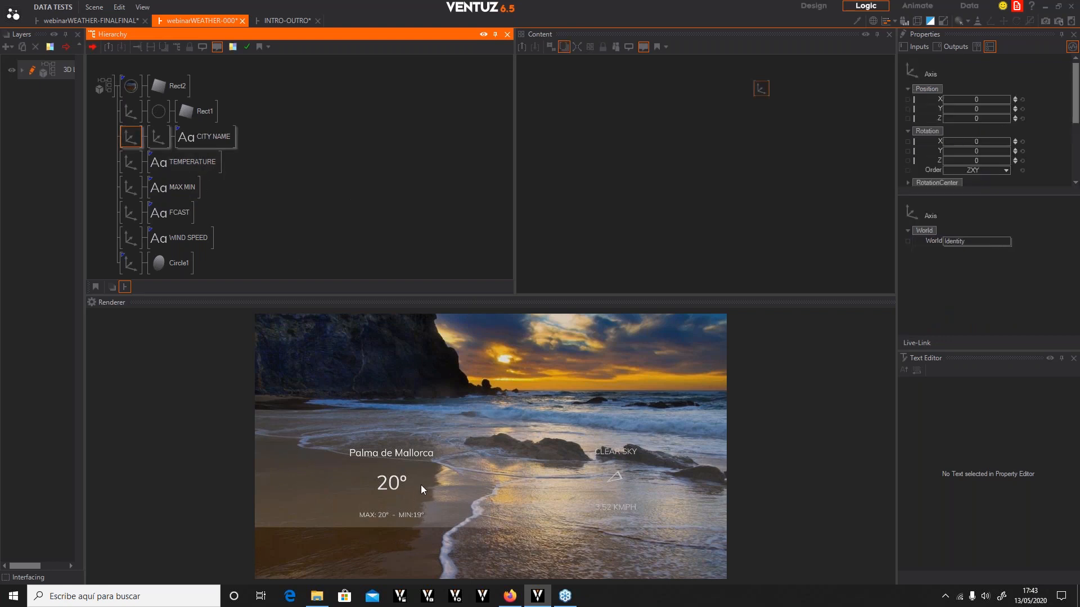
drag(124, 163, 160, 148)
drag(126, 190, 160, 174)
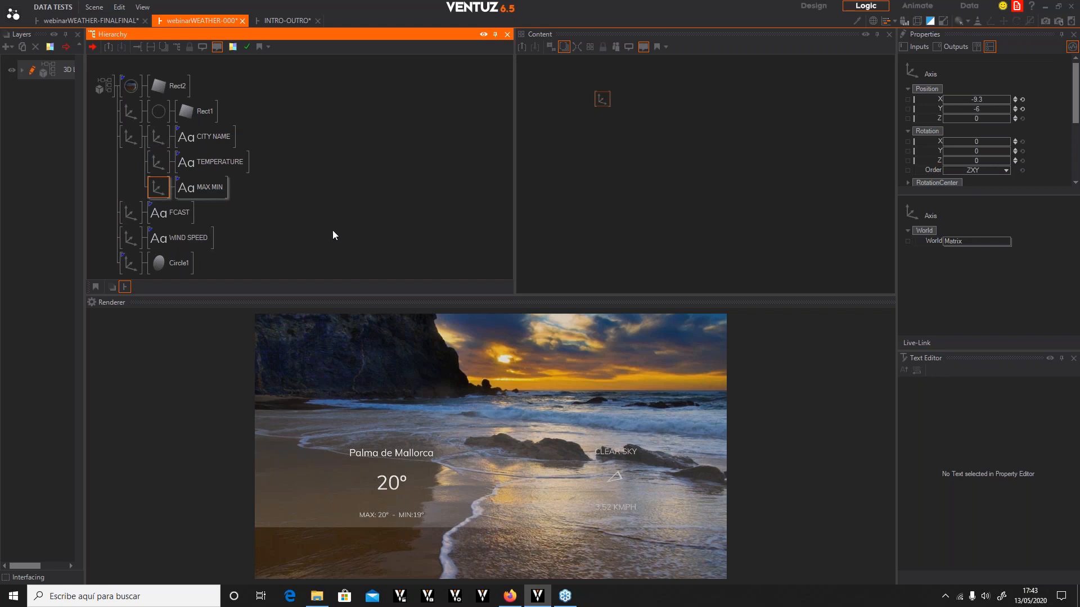
Insert a second Axis node above FCAST and group FCAST, WIND SPEED and Circle1 under it
double_click(354, 233)
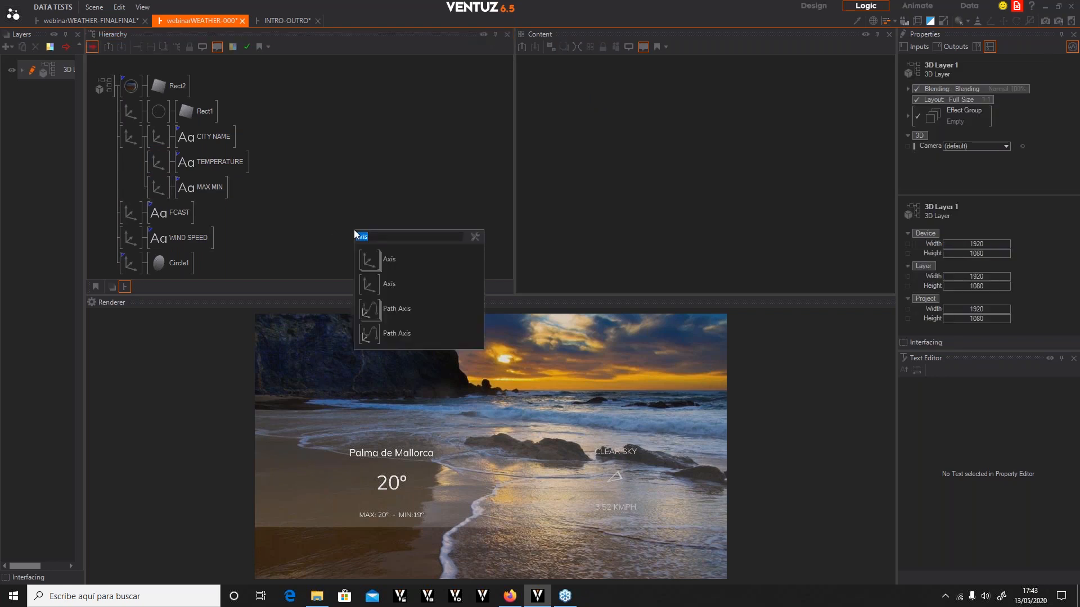
click(365, 283)
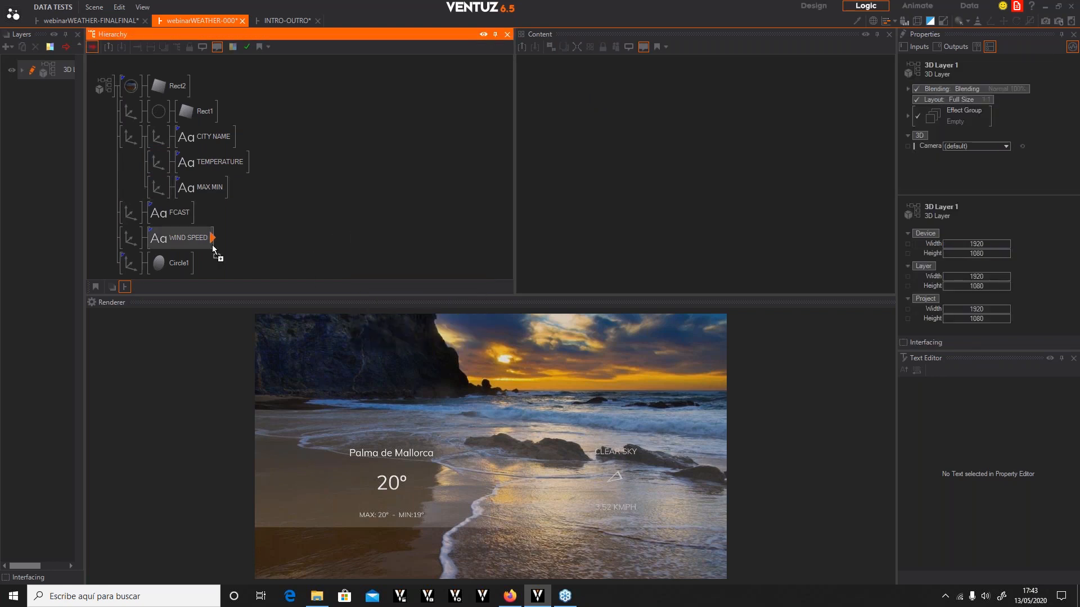
click(120, 211)
drag(125, 239, 162, 226)
drag(129, 262, 158, 246)
click(315, 237)
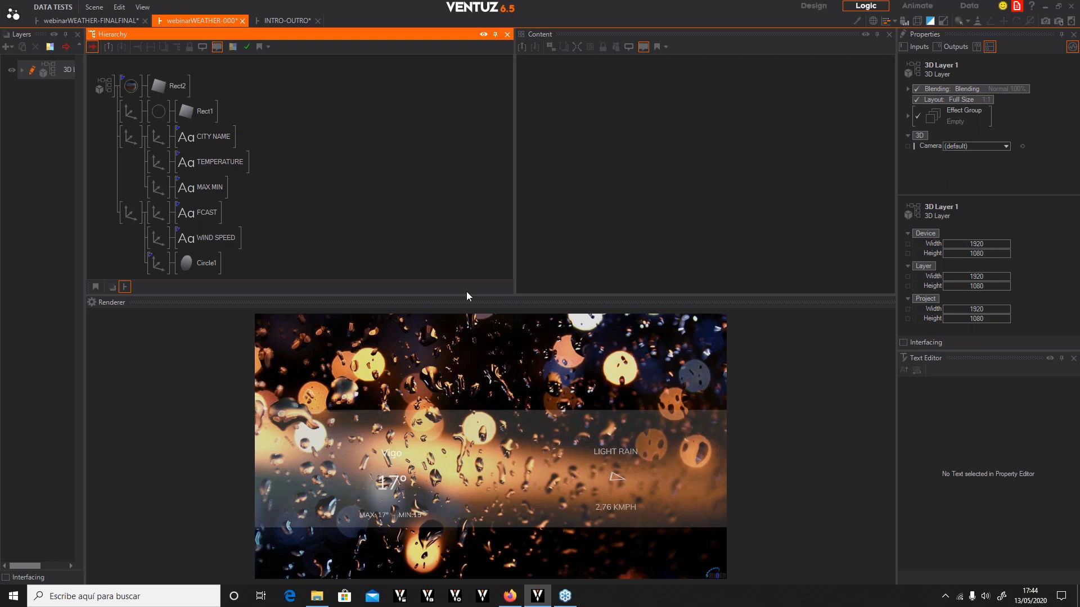
Set the first group axis's scaling factor to 1.2 and its Y position to 2.2
click(127, 134)
scroll(1038, 144, down, 4)
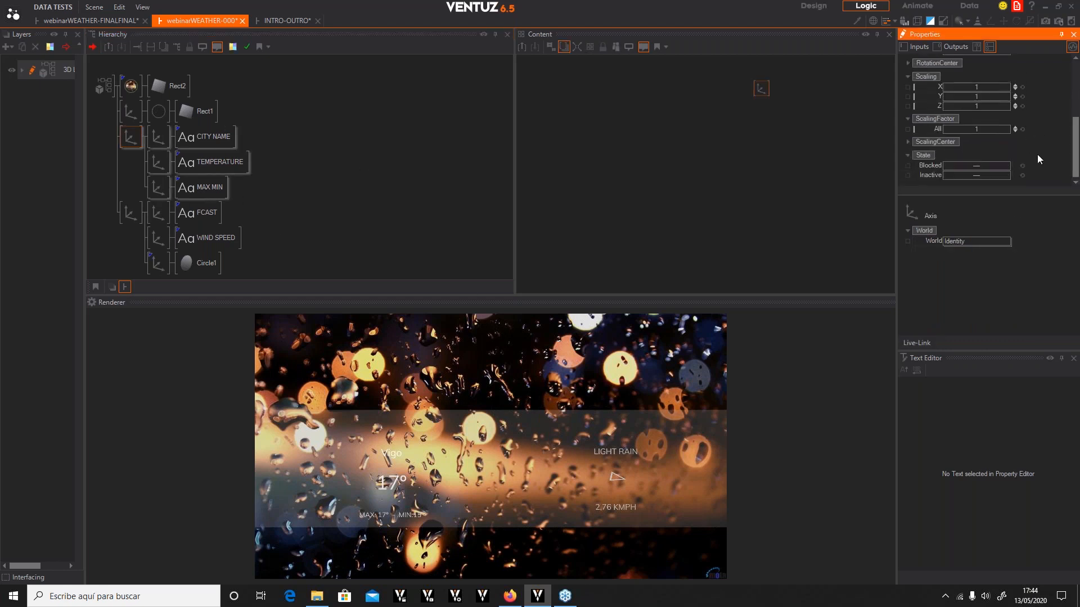
double_click(988, 129)
key(Return)
text(.2)
key(Return)
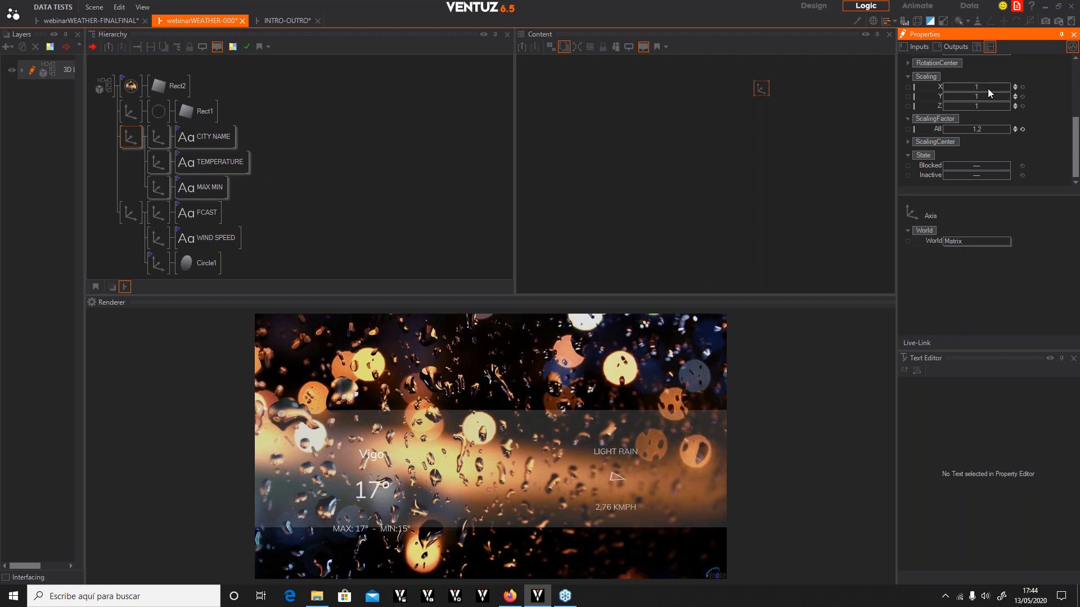
drag(983, 95, 1004, 95)
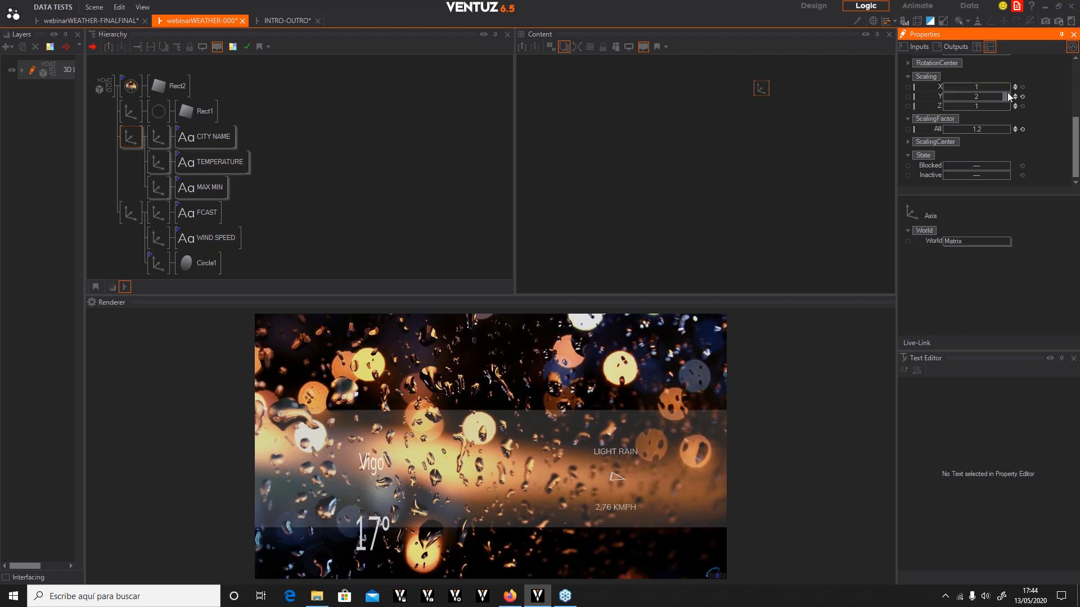
click(1022, 96)
scroll(1016, 95, up, 5)
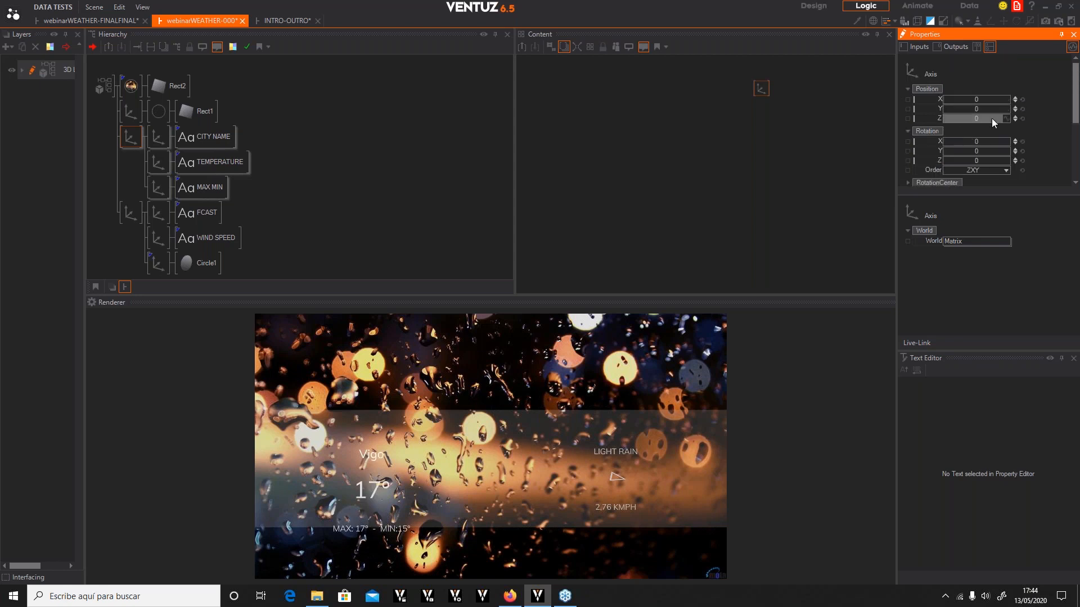
drag(976, 108, 984, 107)
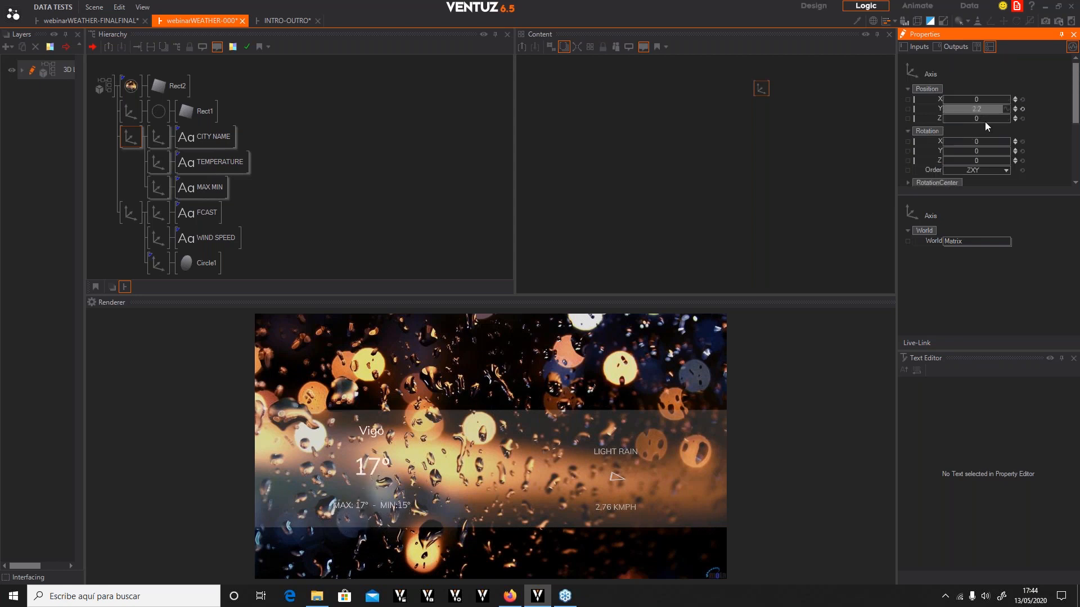
Set the second group axis's scaling factor to 1.2 and move it to X -3.6, Y 1.6
click(133, 214)
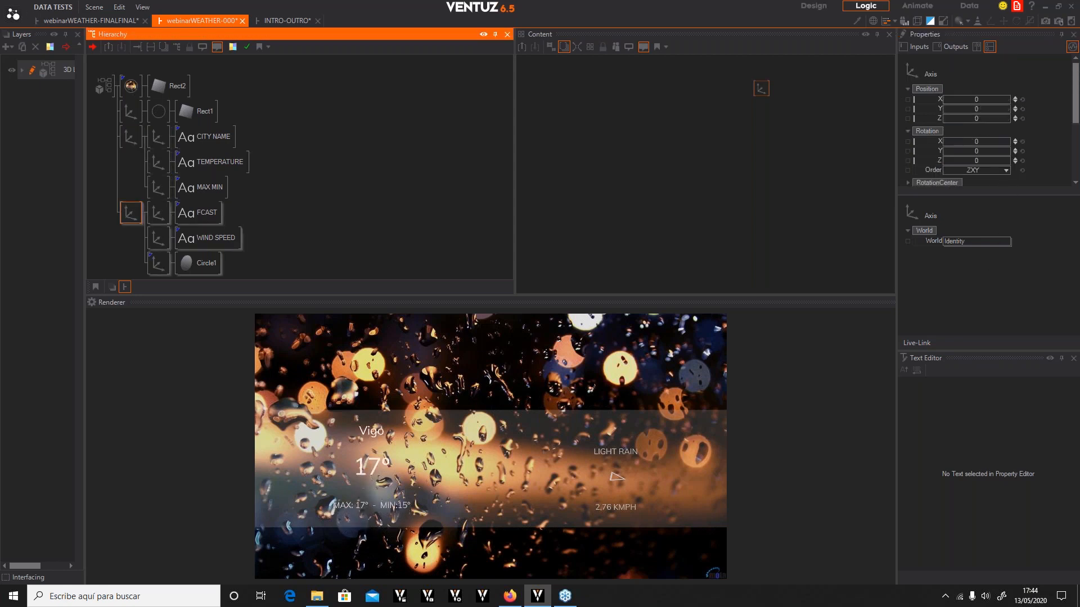
scroll(1038, 117, down, 3)
double_click(981, 149)
text(1.2)
key(Return)
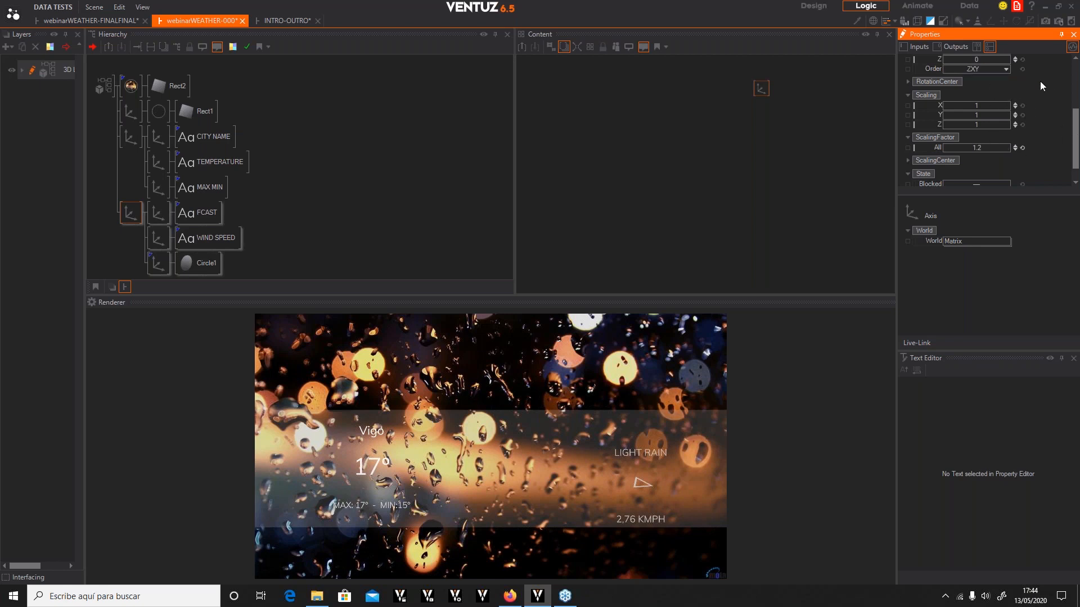
scroll(990, 104, up, 3)
drag(983, 108, 979, 110)
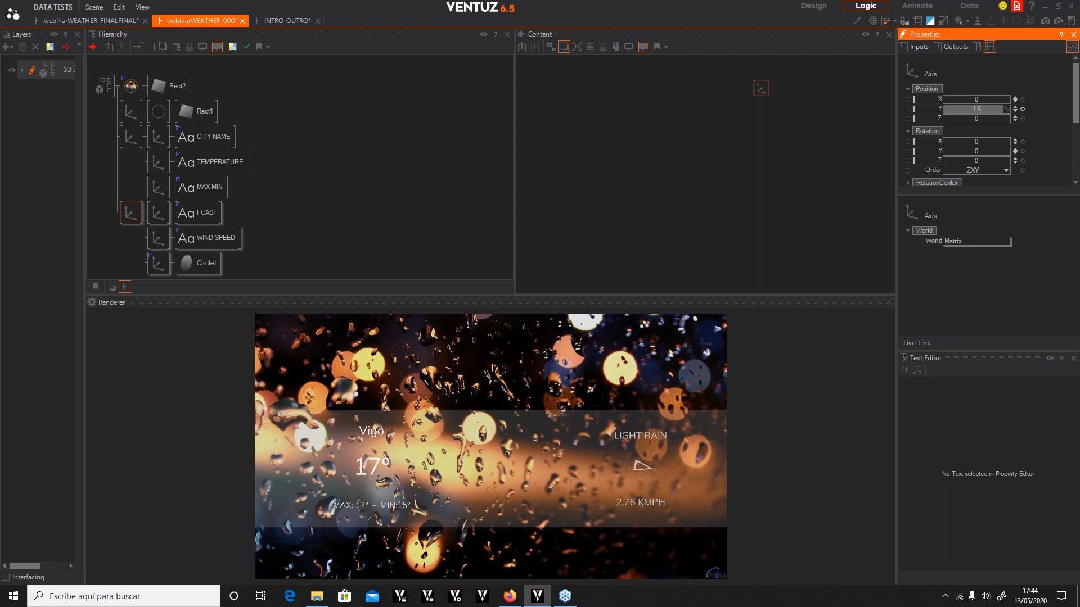
drag(973, 97, 957, 97)
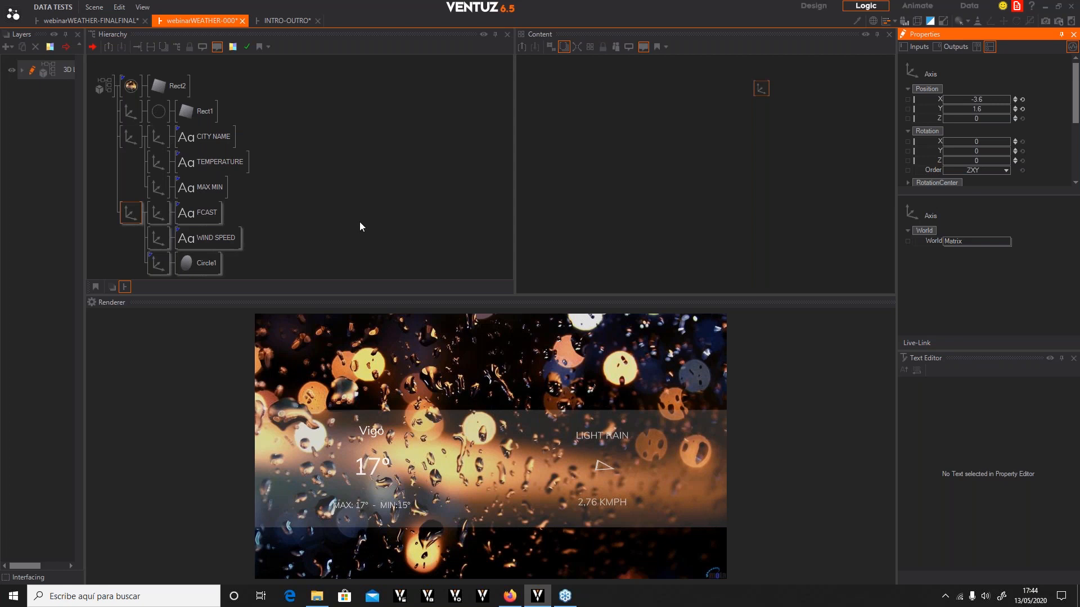
Insert an Alpha node above each of the two axis groups
click(336, 229)
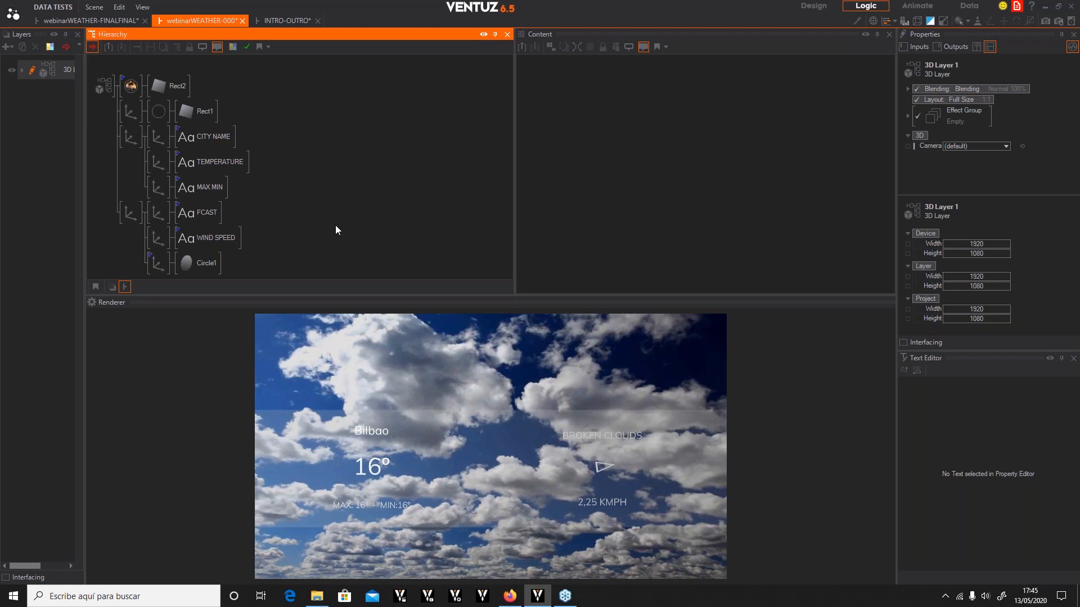
click(133, 138)
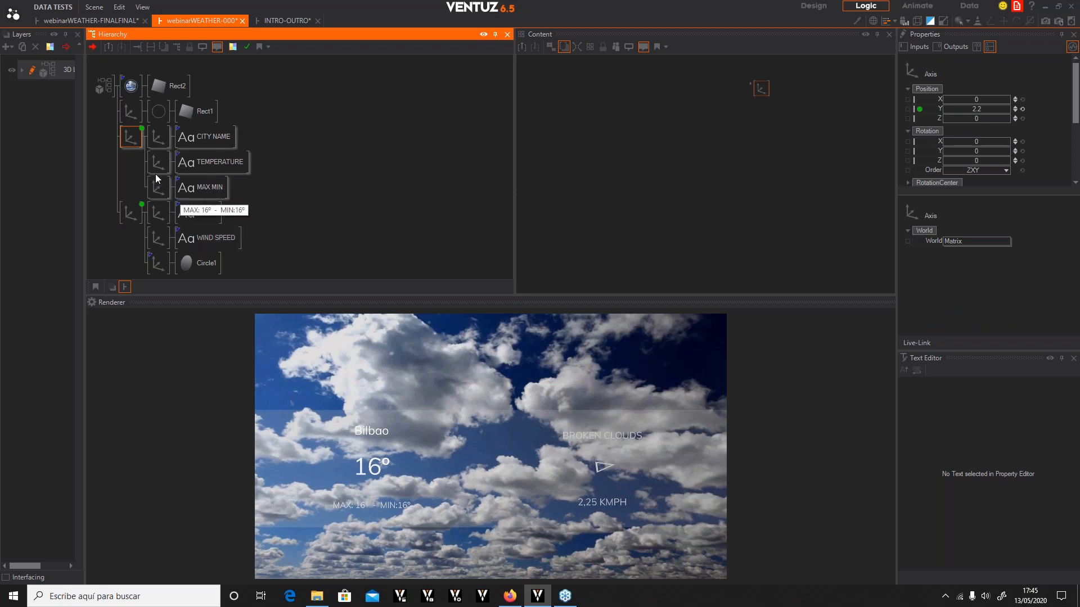
scroll(958, 131, down, 5)
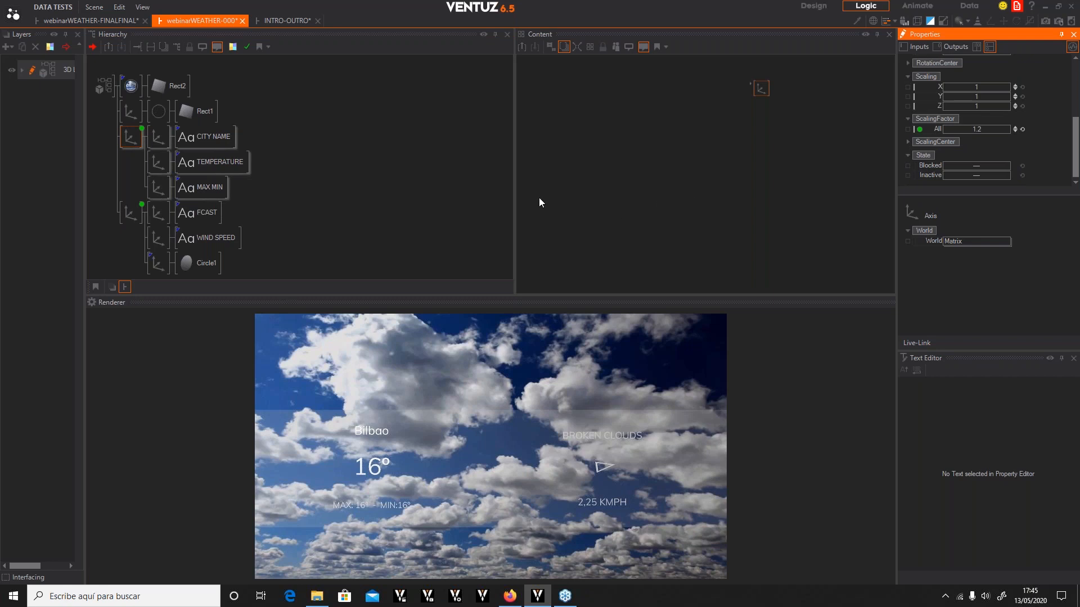
click(129, 141)
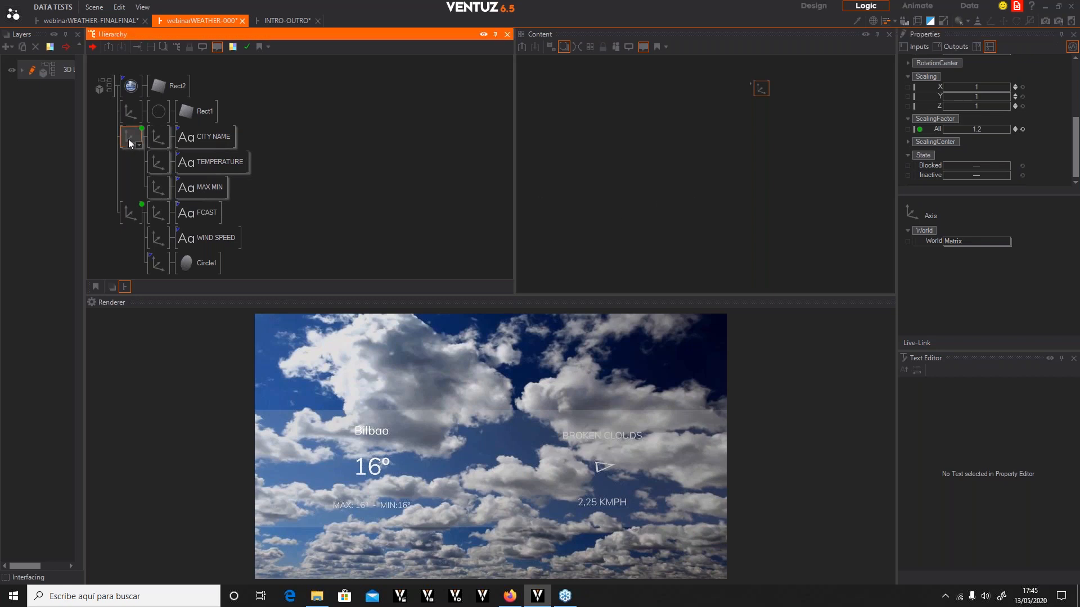
click(138, 144)
text(alpha)
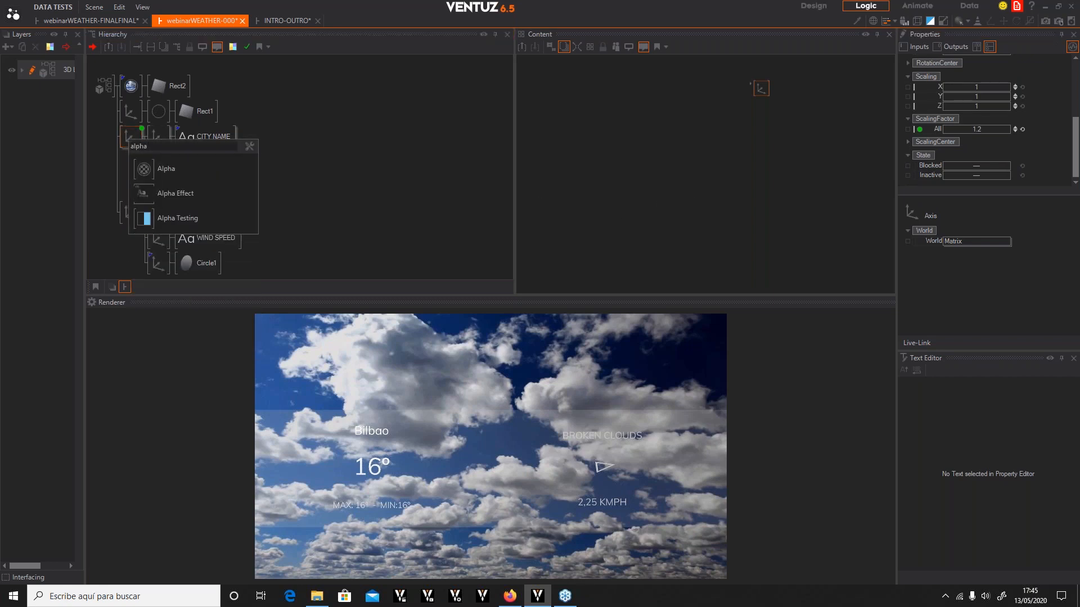
click(143, 173)
click(125, 137)
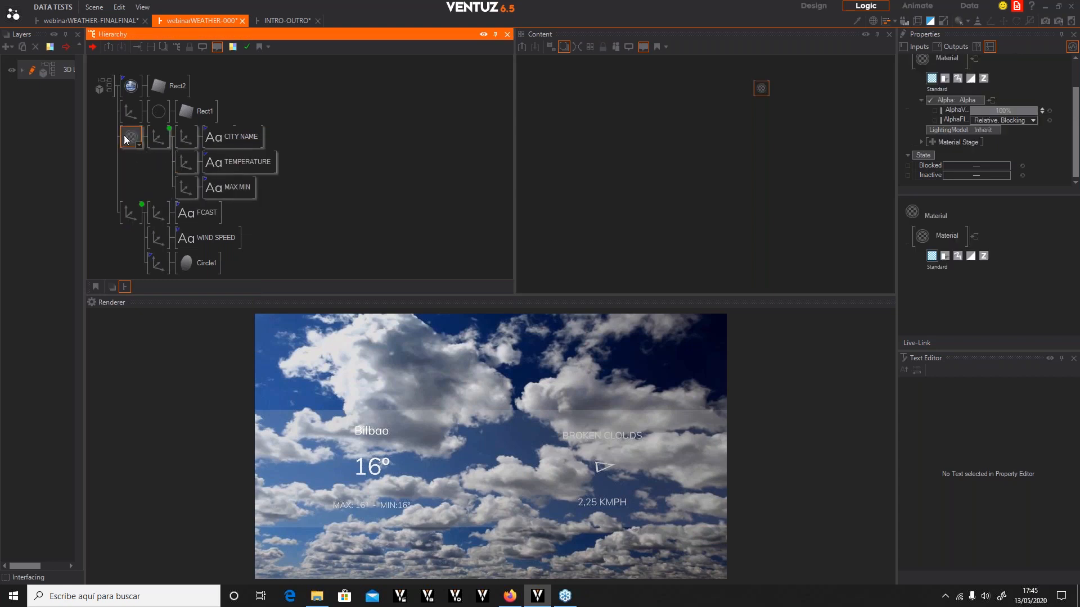
double_click(346, 274)
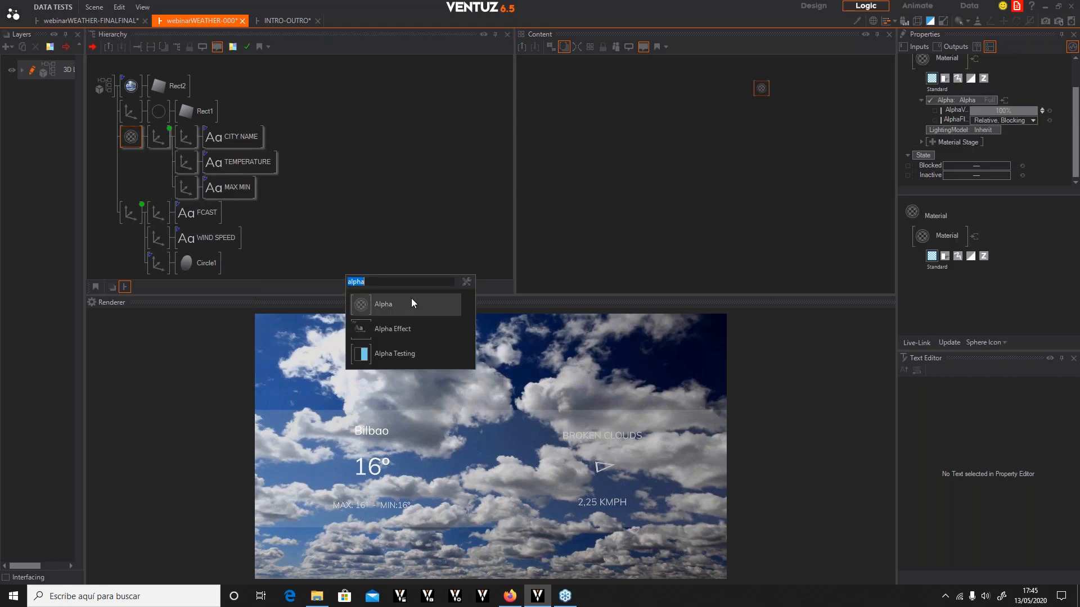
click(367, 306)
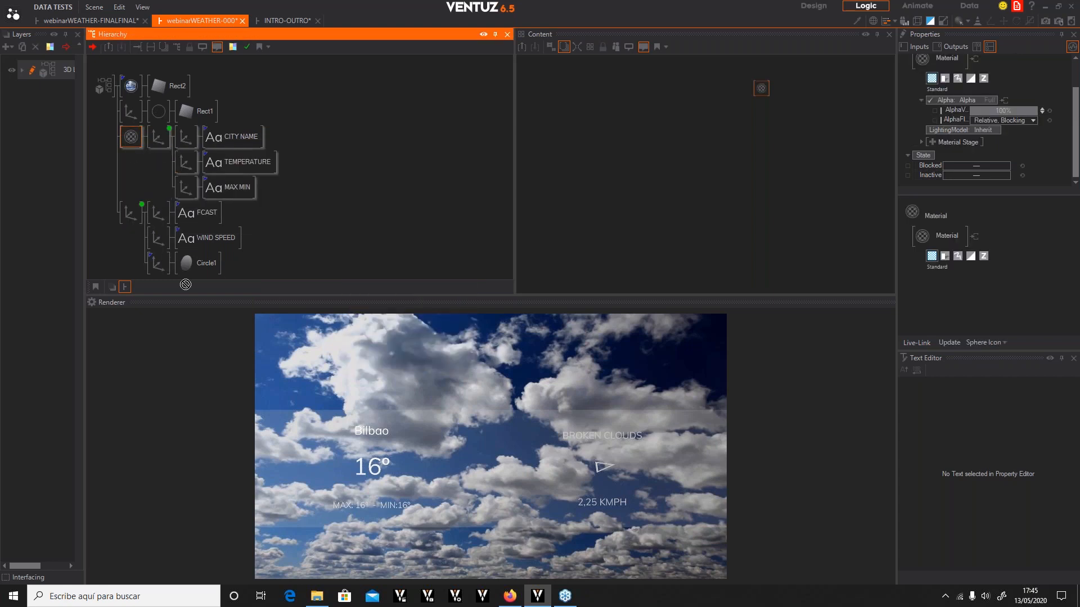
click(124, 214)
Select both groups' Alpha and Axis nodes and add a Keyframe Animation node beside them in the content
click(136, 141)
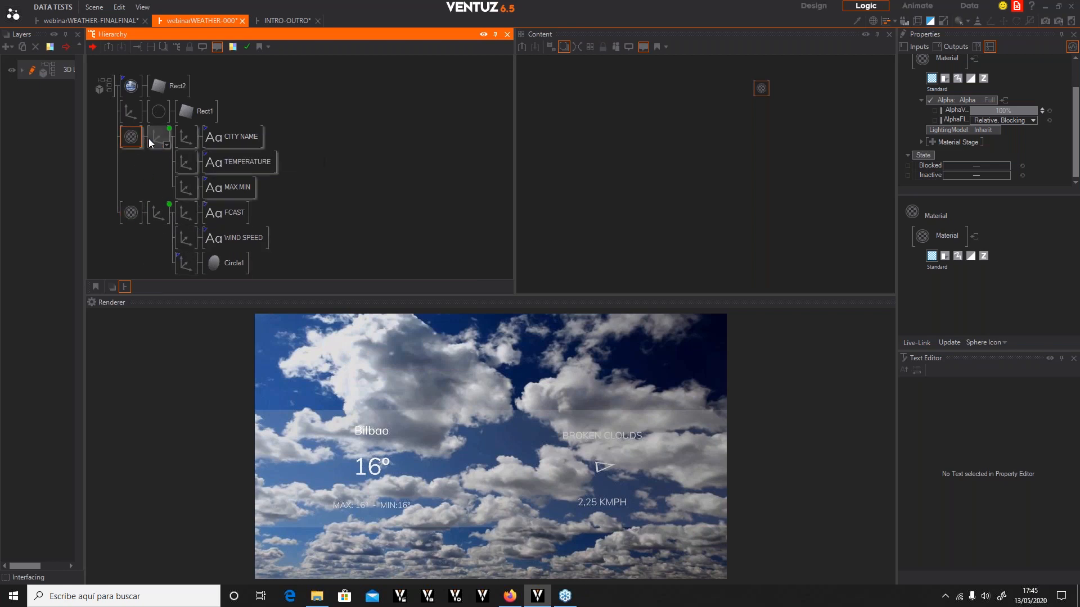
ctrl+click(155, 138)
ctrl+click(128, 216)
ctrl+click(160, 210)
click(717, 242)
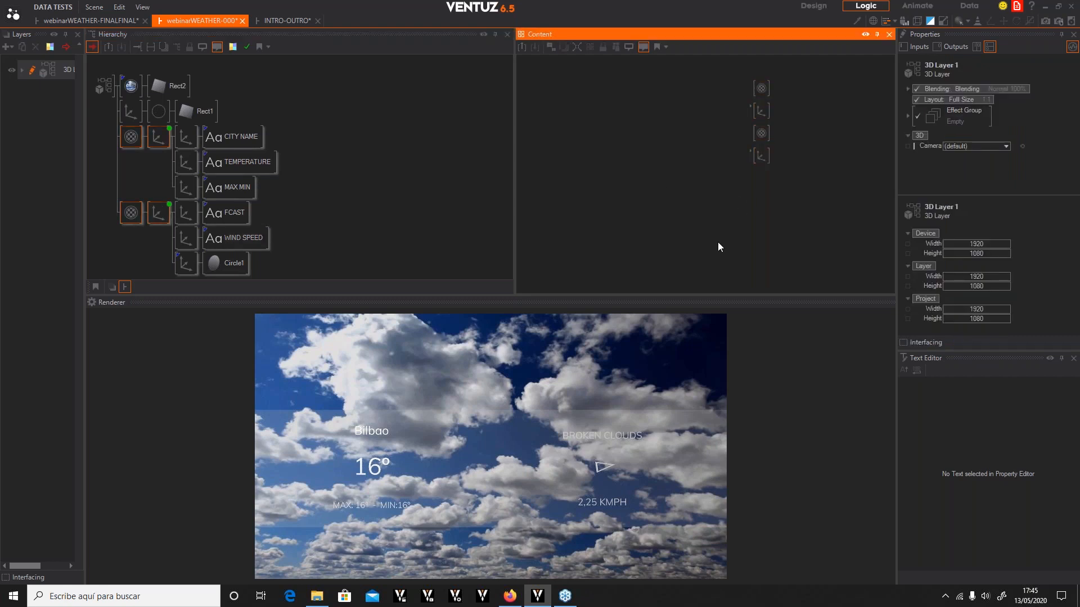
double_click(717, 242)
text(ani)
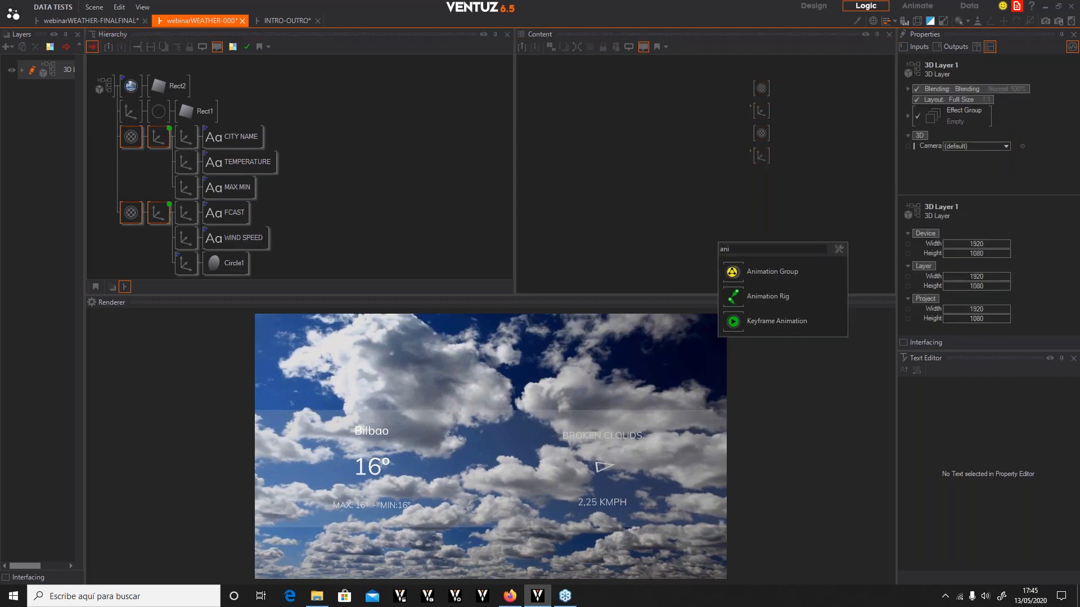
click(737, 322)
click(825, 112)
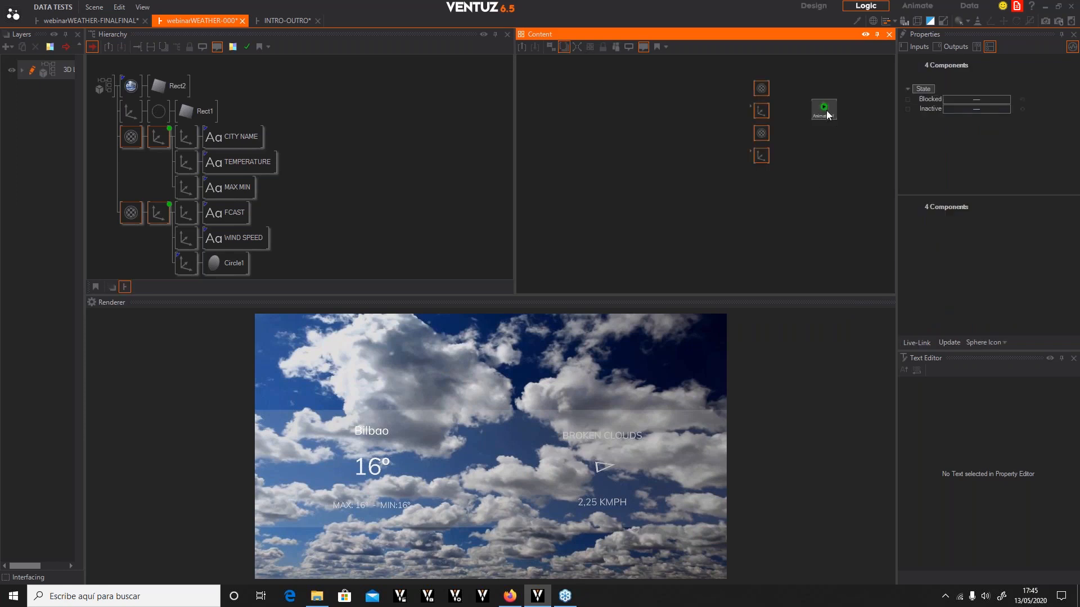
Link the first group's Alpha value and axis scaling to the Keyframe Animation node
click(760, 90)
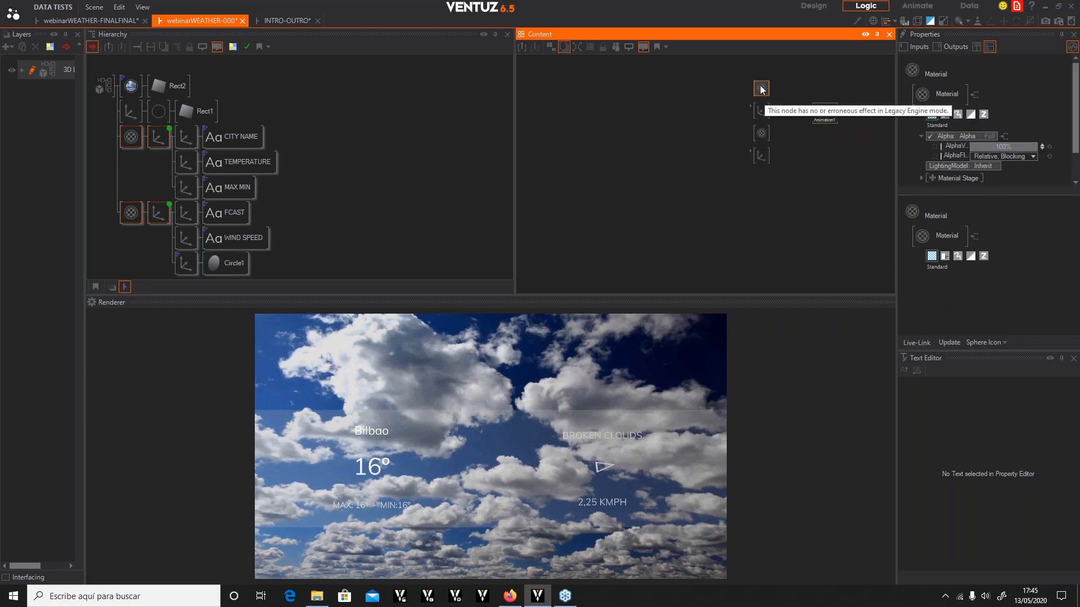
drag(953, 147, 825, 112)
click(762, 110)
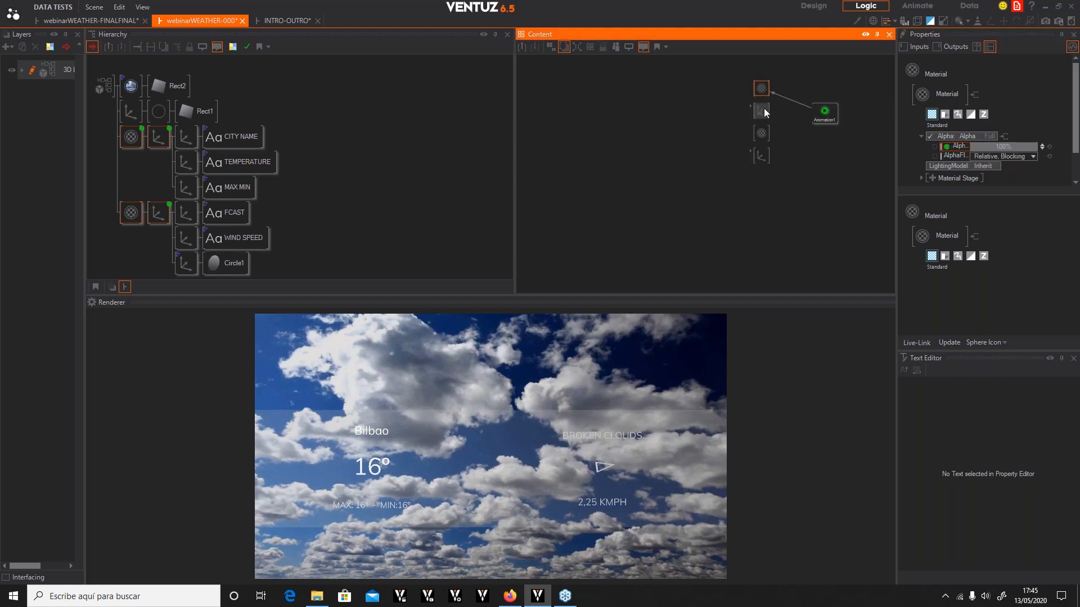
scroll(1013, 159, down, 3)
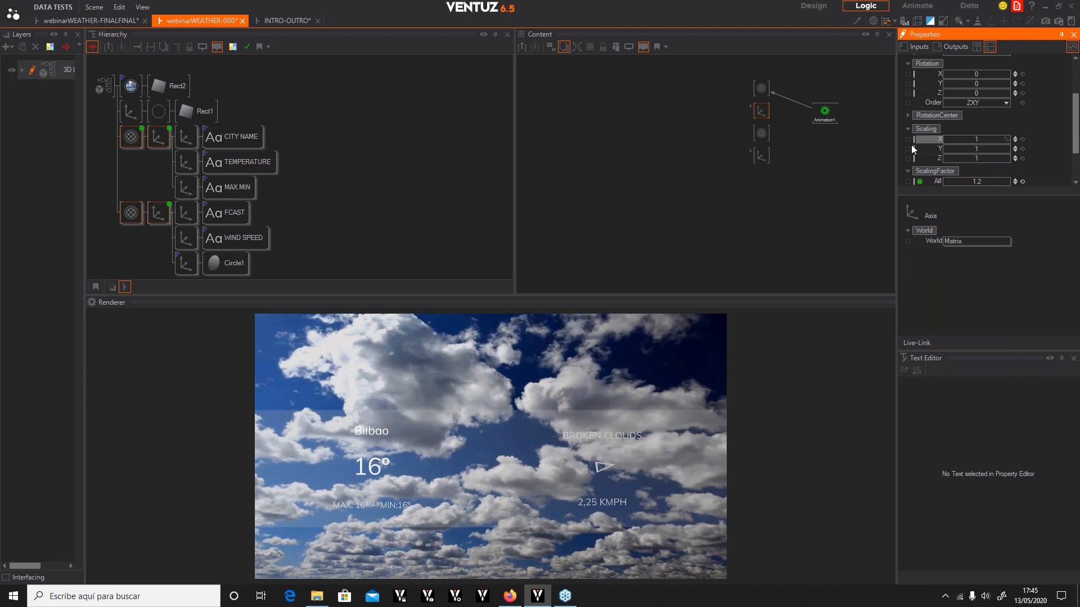
drag(933, 148, 824, 113)
Link the second group's Alpha value and axis scaling to the Keyframe Animation node
click(760, 133)
click(1037, 143)
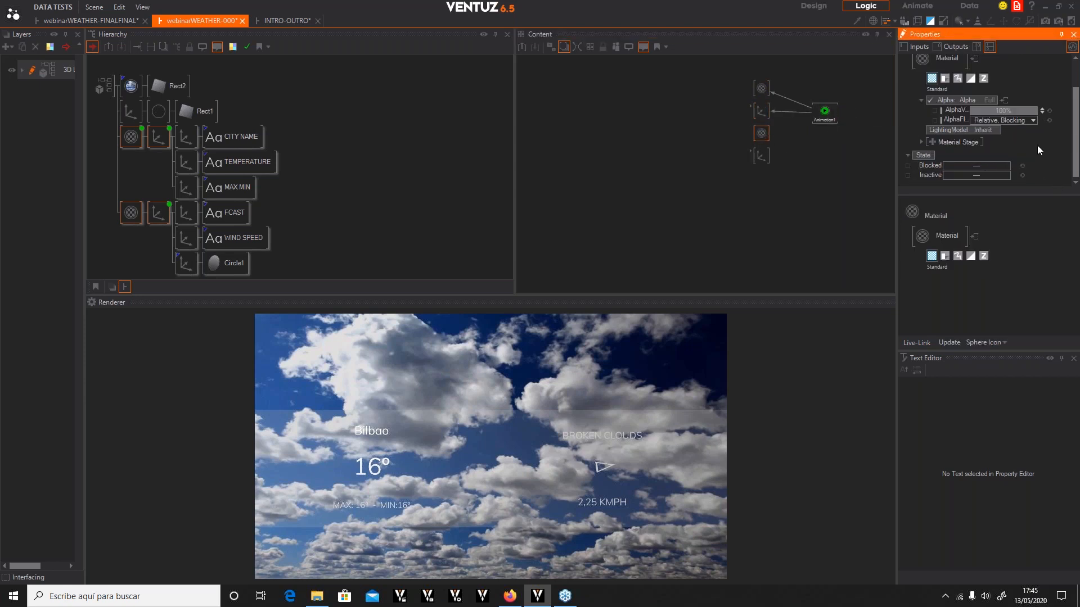
drag(954, 110, 825, 112)
click(760, 156)
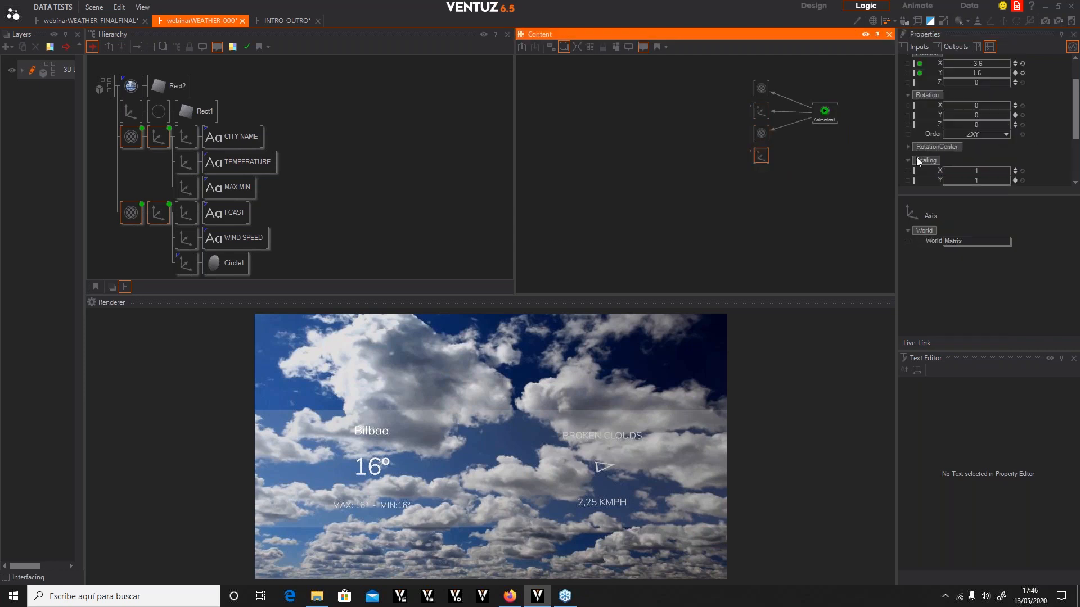
scroll(979, 178, down, 2)
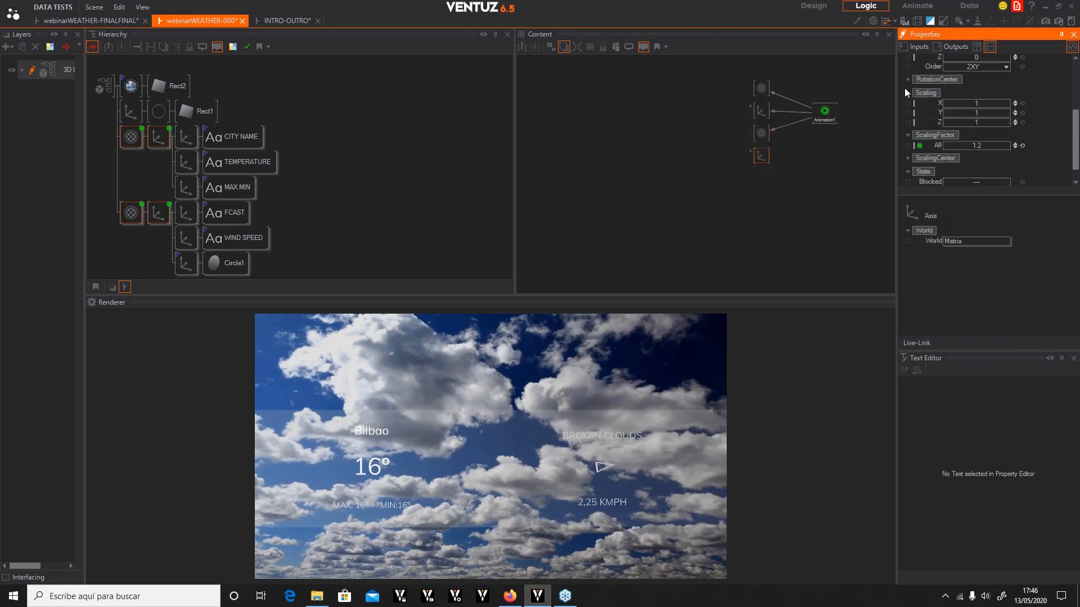
drag(933, 109, 829, 120)
click(829, 123)
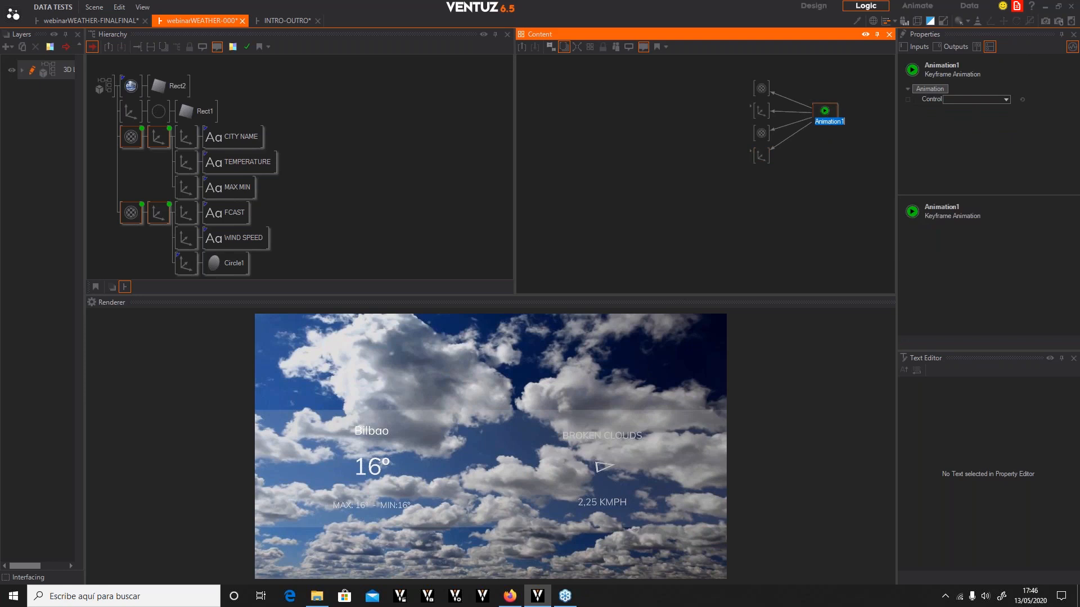
Switch to the Animate workspace and resize and close panels to make room for the animation editor
click(849, 102)
click(828, 111)
click(851, 103)
click(921, 6)
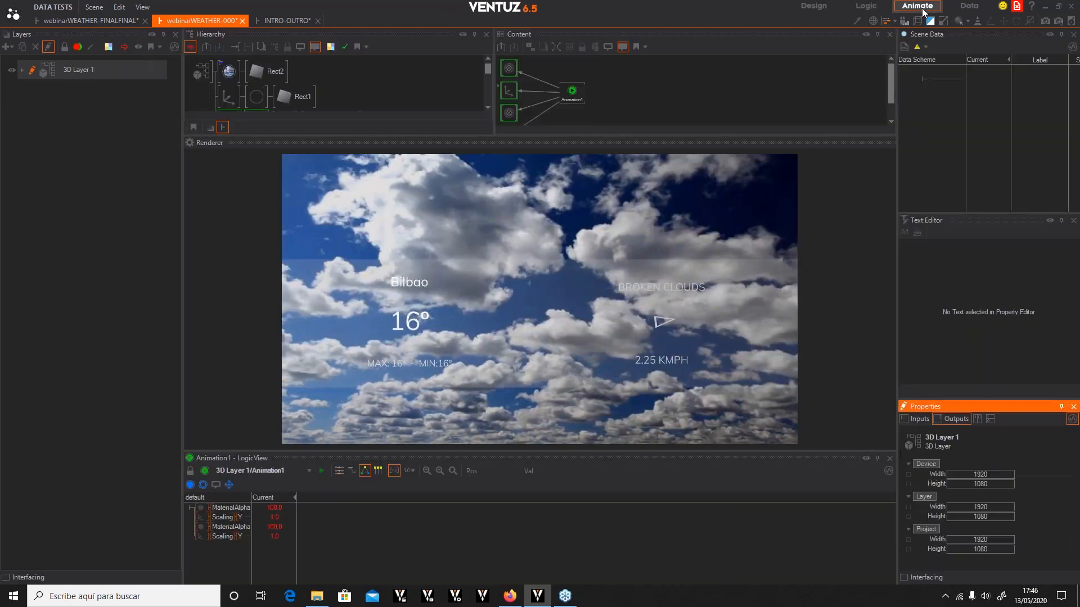
drag(182, 89, 69, 89)
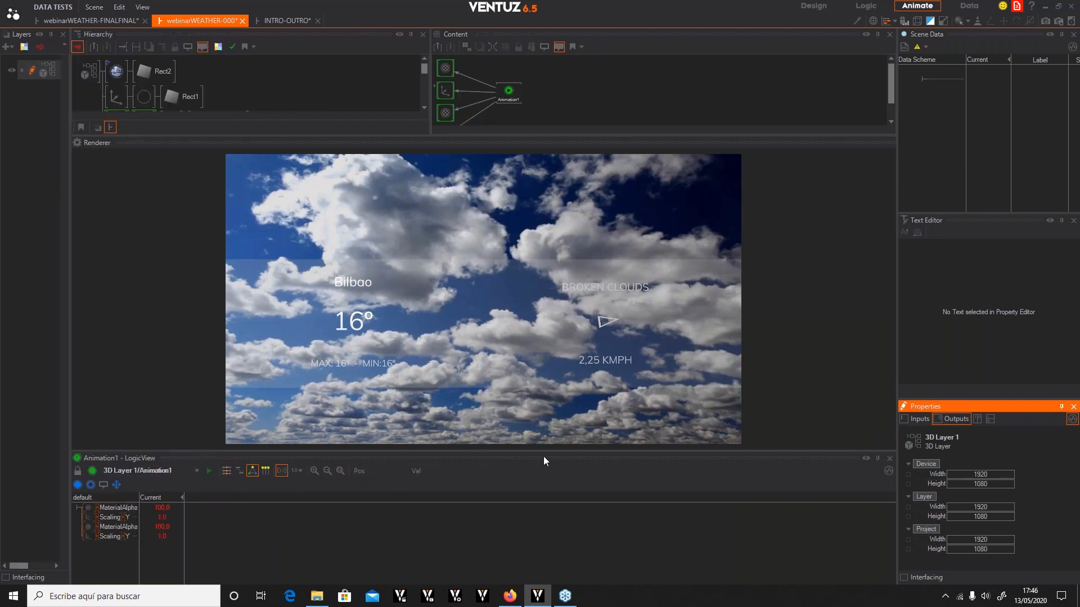
drag(538, 454, 535, 393)
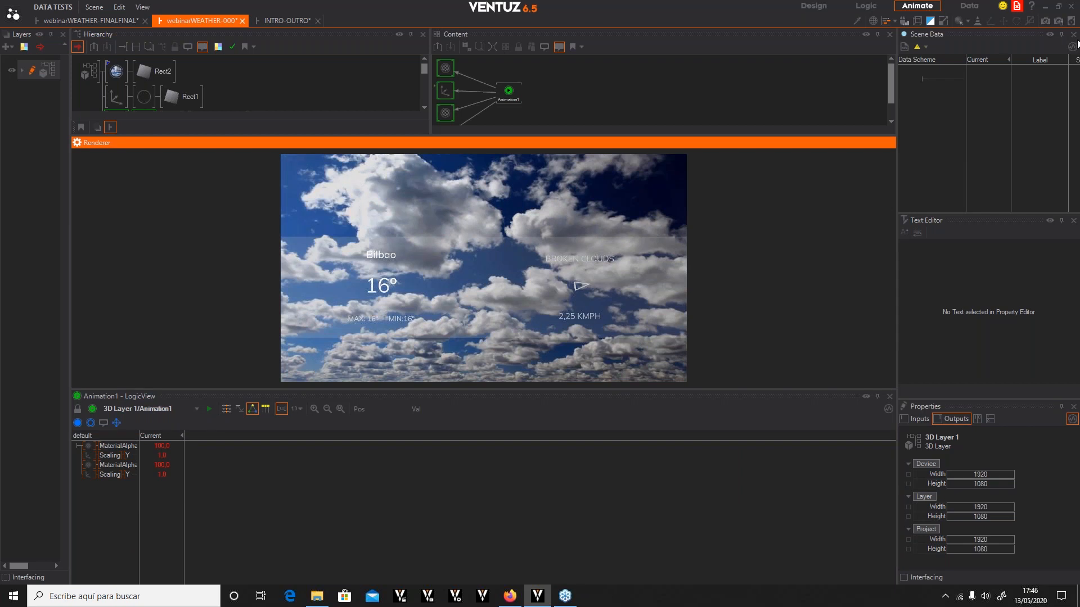
click(1073, 34)
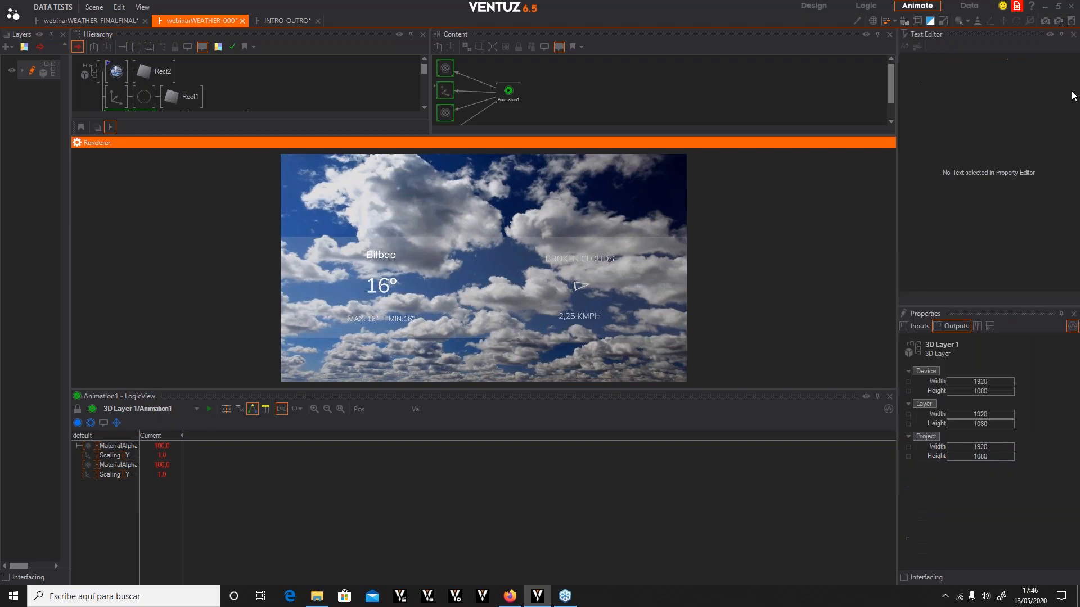
click(1073, 34)
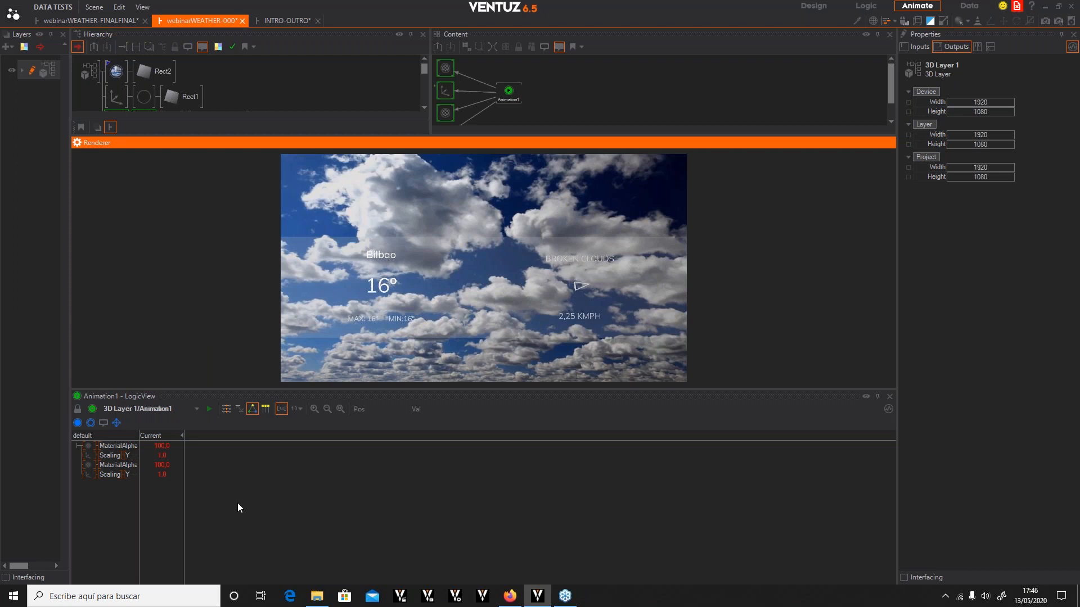
Create state S1 in the animation's logic view and draw a transition that loops back to S1
click(226, 410)
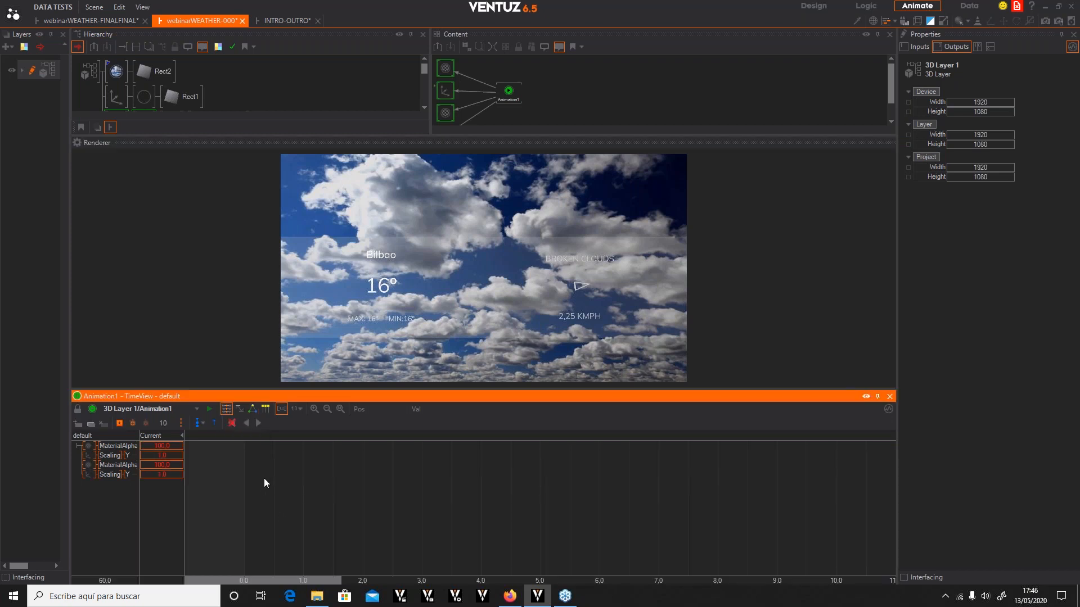
click(238, 406)
click(253, 409)
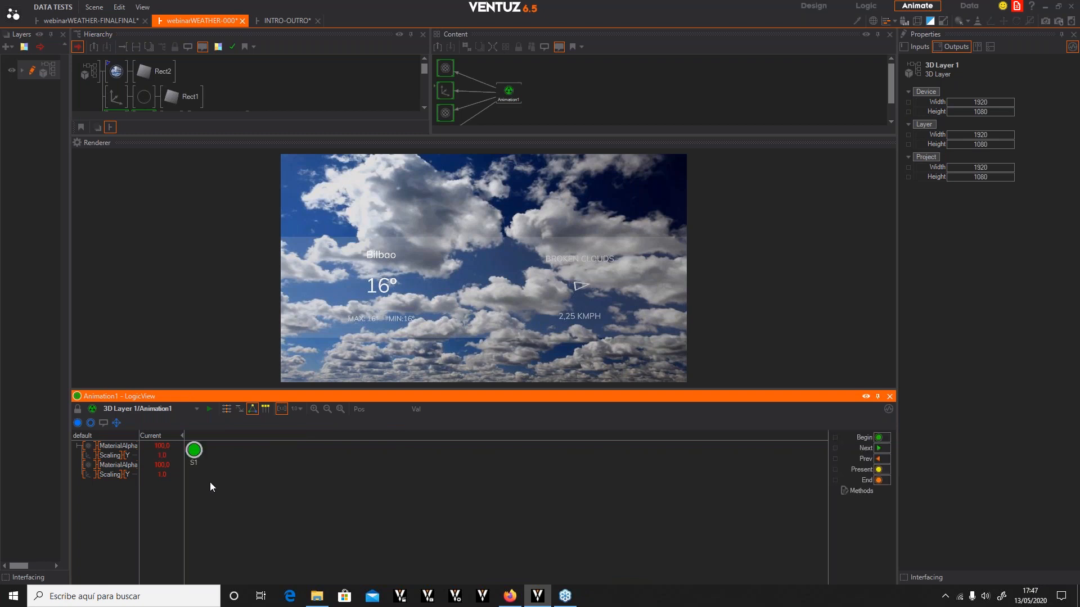
drag(191, 450, 284, 491)
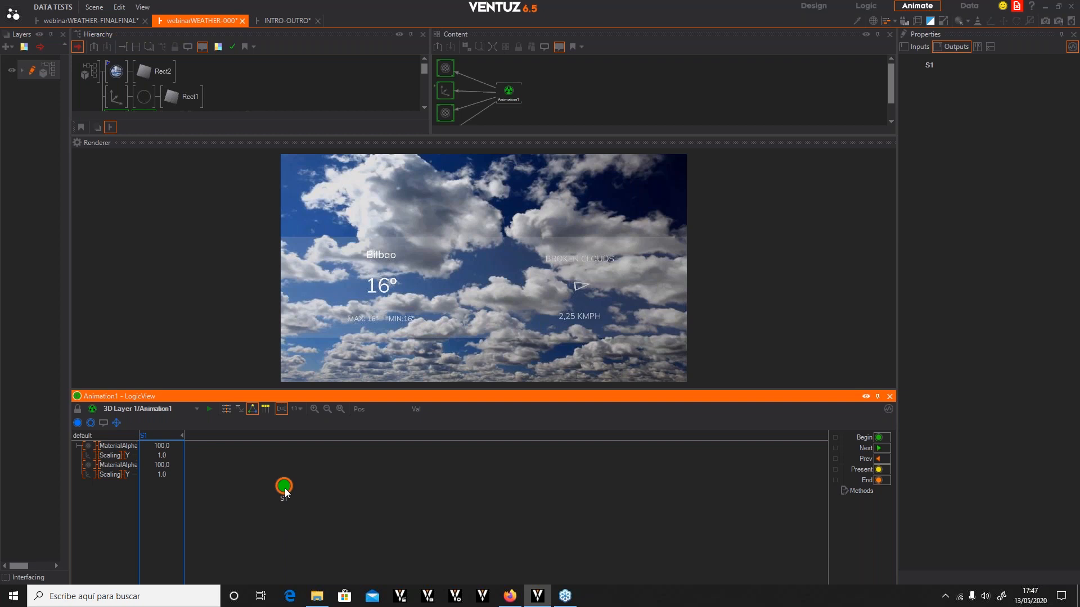
drag(285, 493, 413, 483)
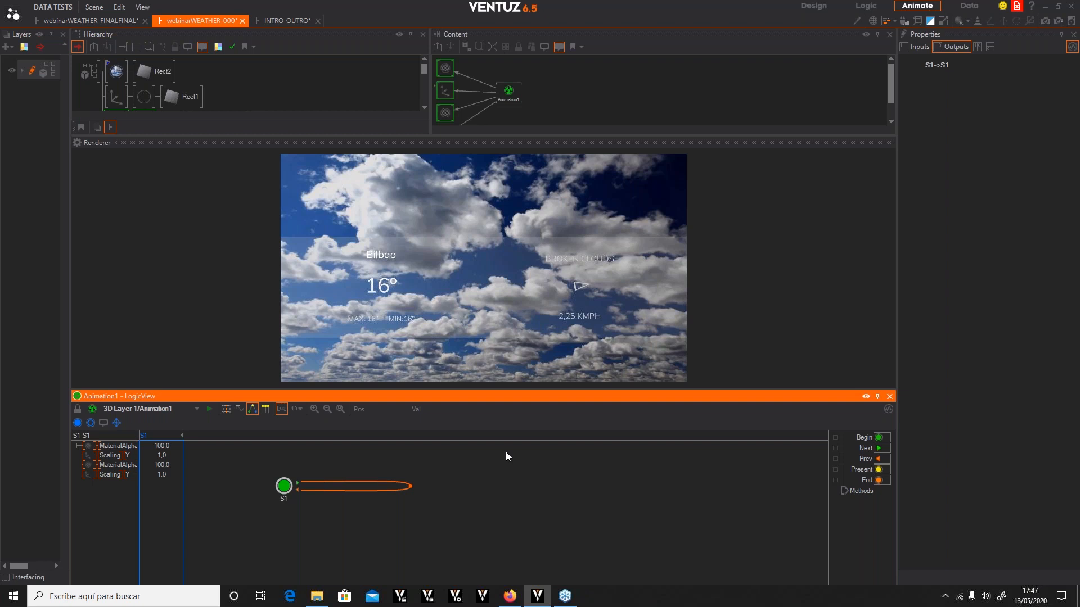
Open the S1 loop transition's timeline and add keyframes on all four tracks at 5 seconds
double_click(410, 487)
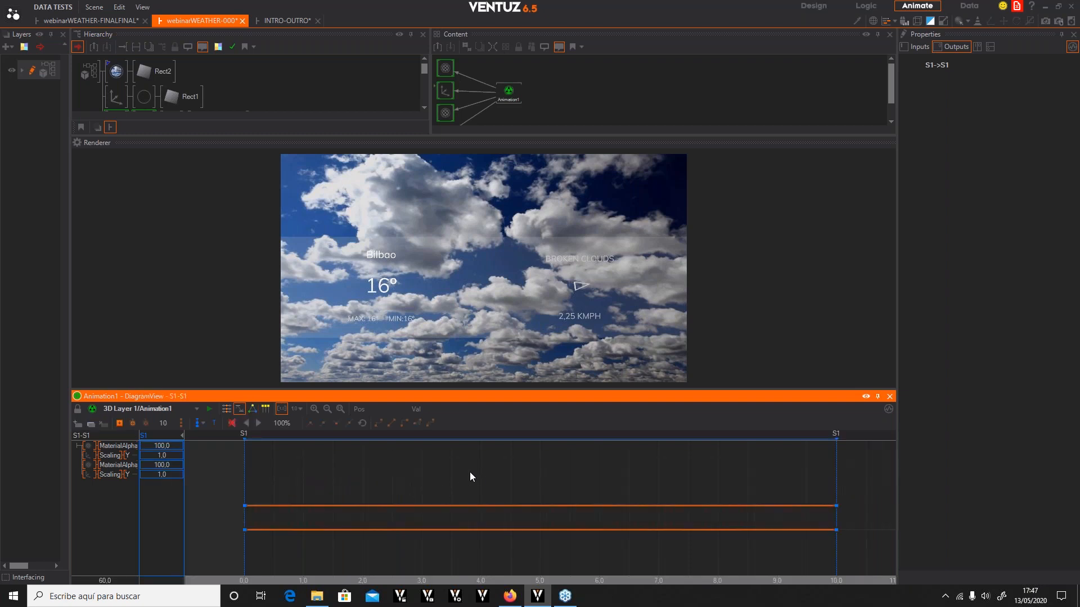
click(225, 409)
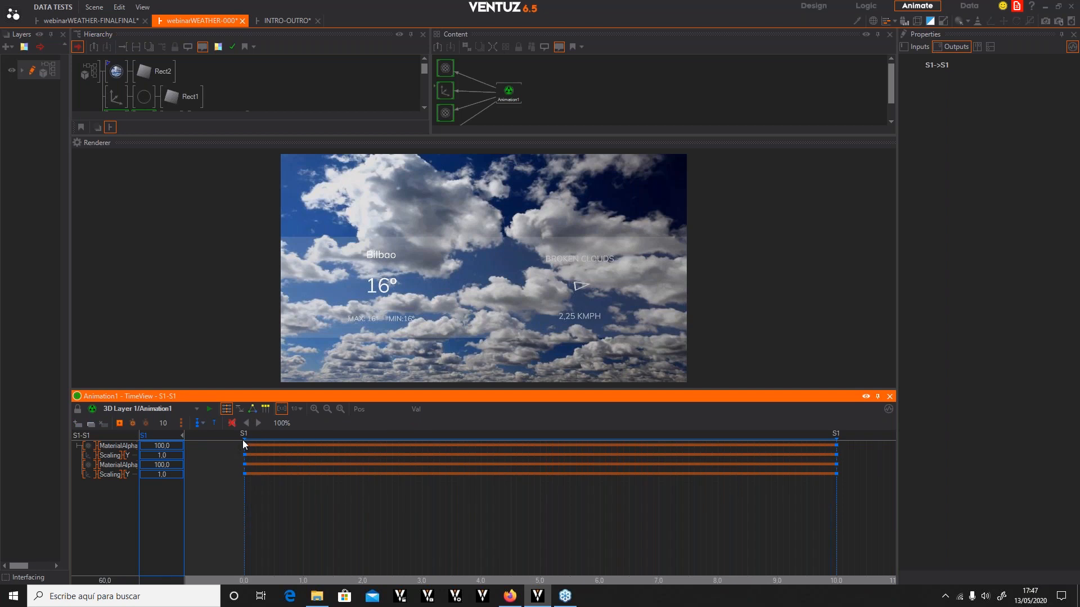
drag(450, 506, 548, 489)
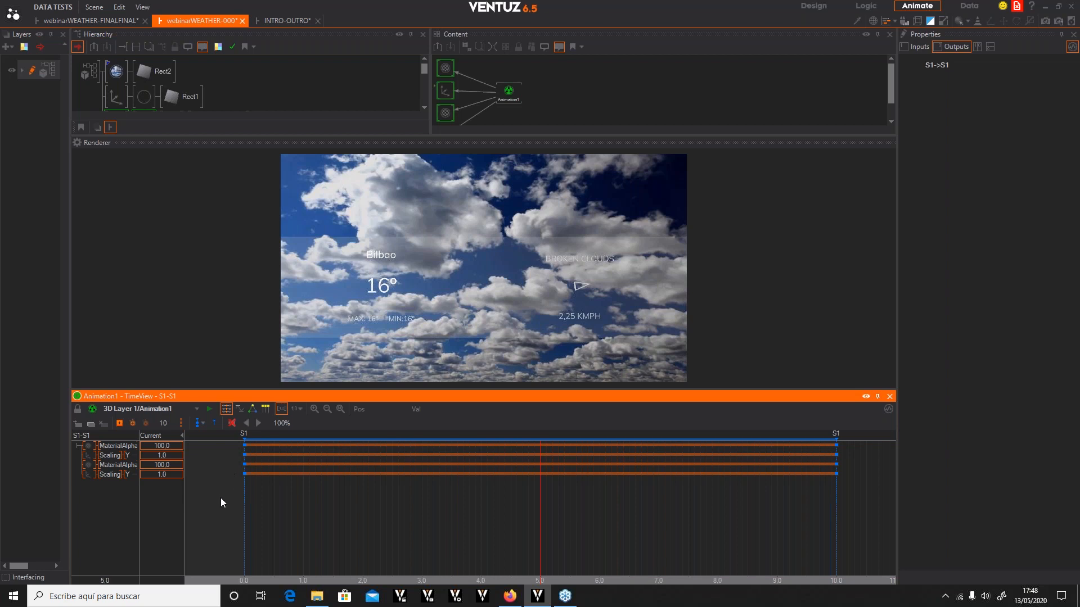
click(120, 425)
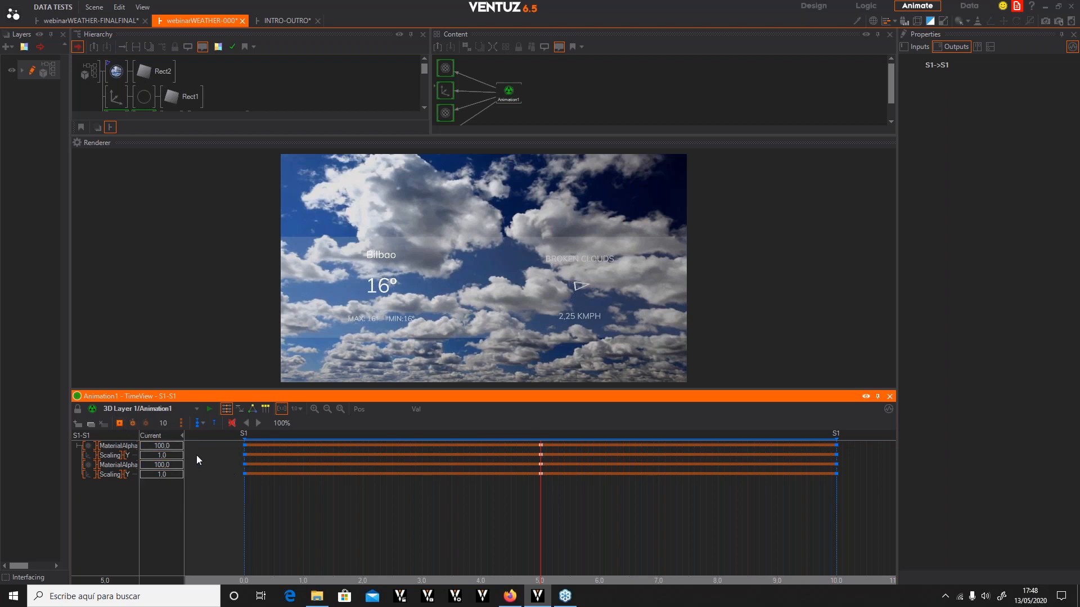
At 5 seconds, set both MaterialAlpha keys to 0 and both Scaling Y keys to 0.1
double_click(168, 446)
text(0)
double_click(168, 465)
text(0)
key(Return)
double_click(175, 457)
text(,1)
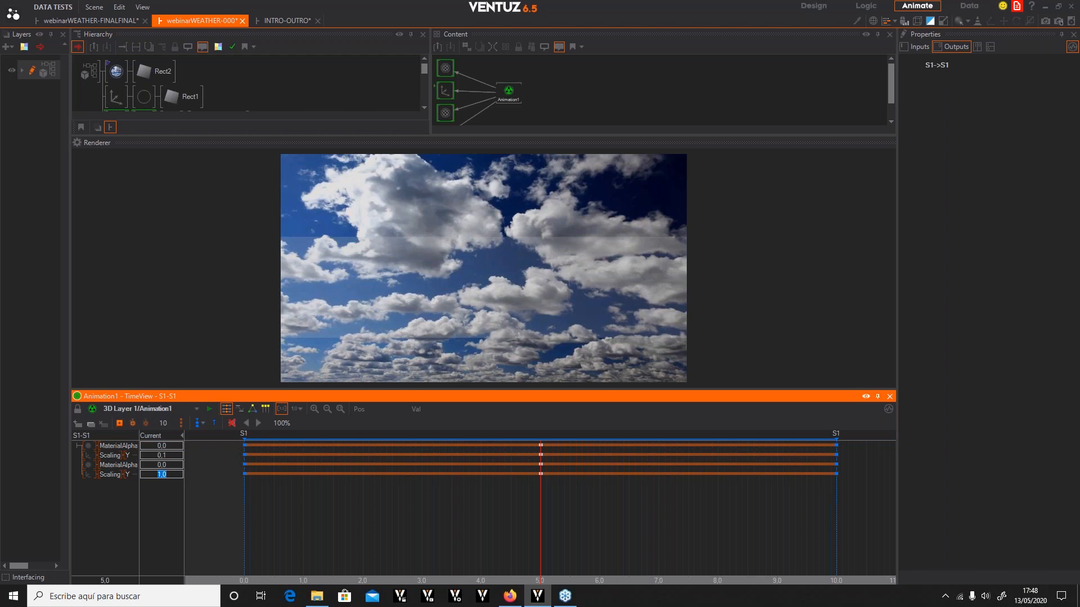
text(,1)
Scrub through the transition timeline to preview the fade and scale
click(241, 489)
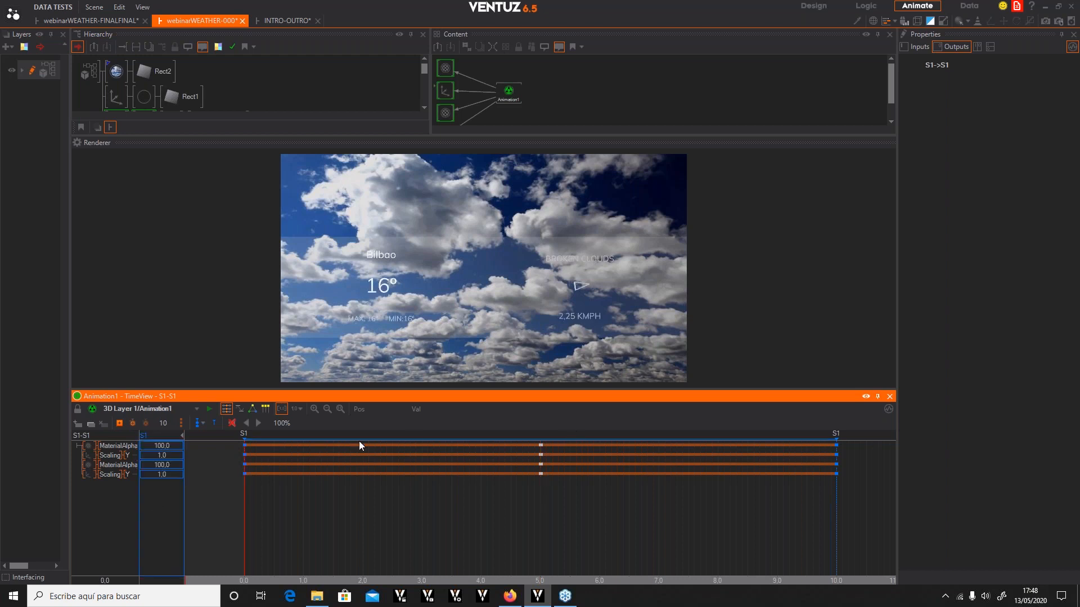
drag(264, 526, 718, 534)
drag(328, 550, 244, 548)
Select the first group's Axis node and set its ScalingCenter Y to -1.5, previewing the scale on the timeline
scroll(271, 71, down, 2)
click(144, 88)
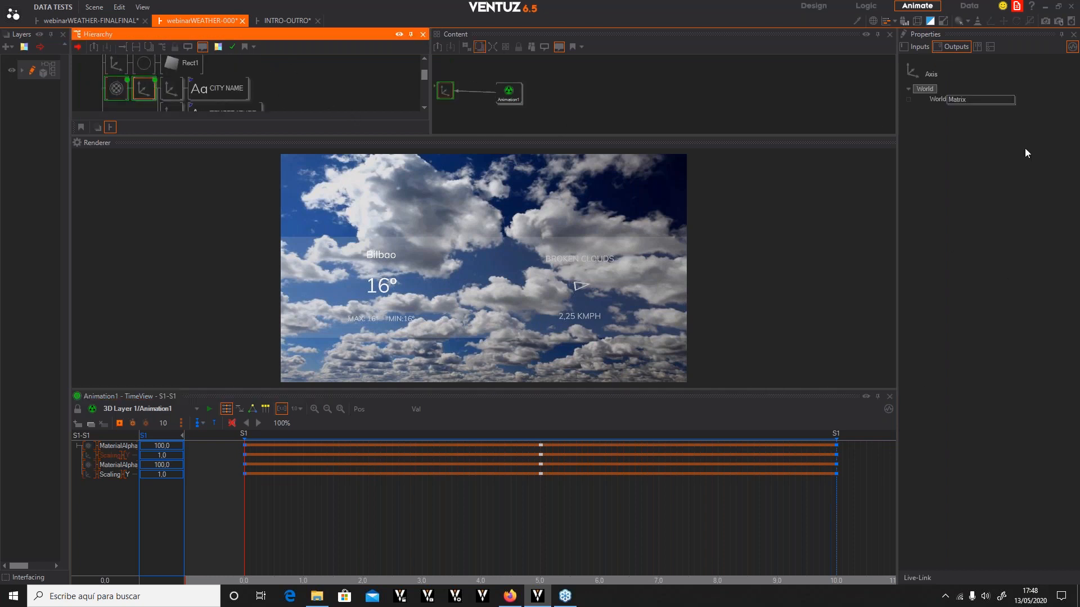
click(920, 46)
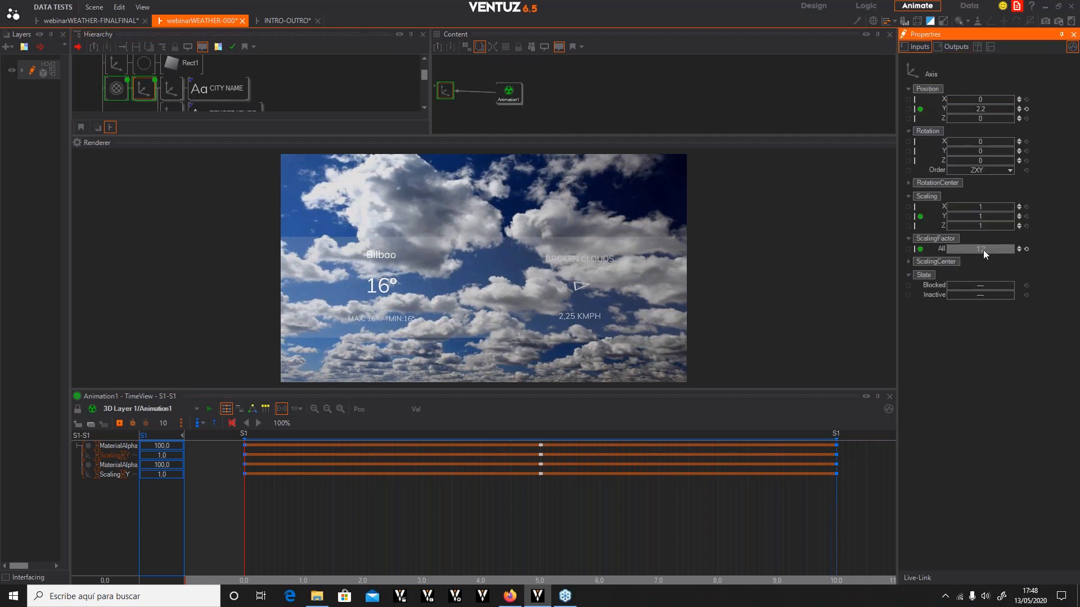
click(907, 262)
click(985, 282)
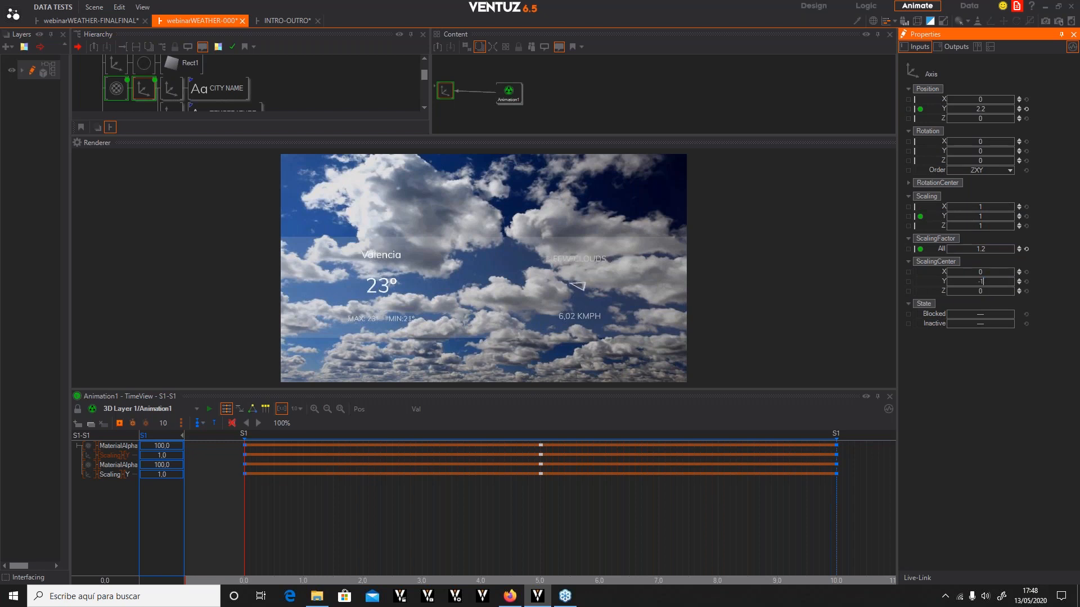
text(-1)
key(Return)
drag(245, 500, 410, 515)
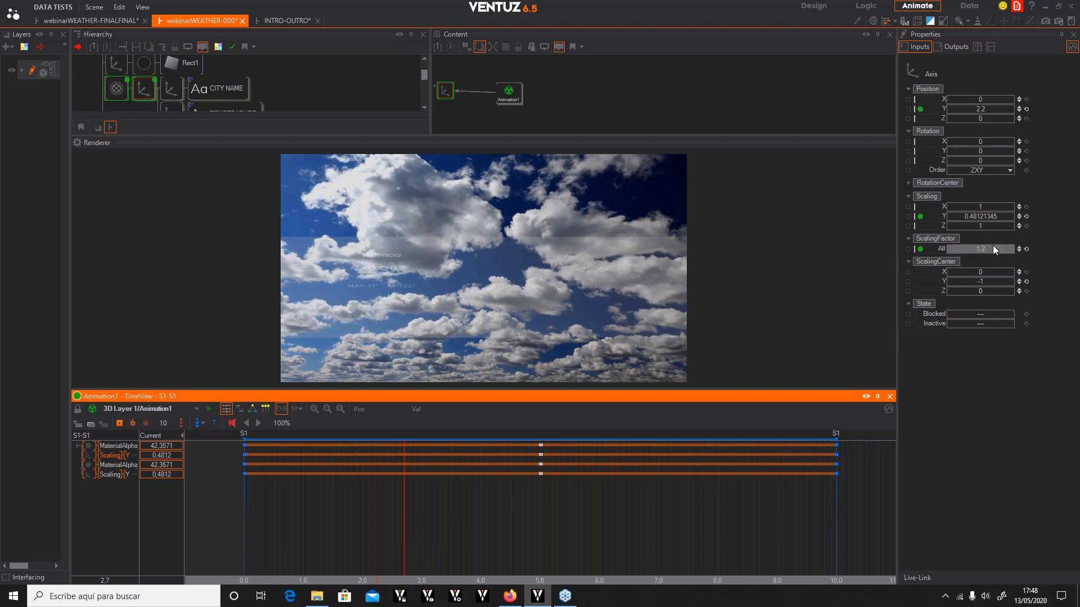
click(991, 283)
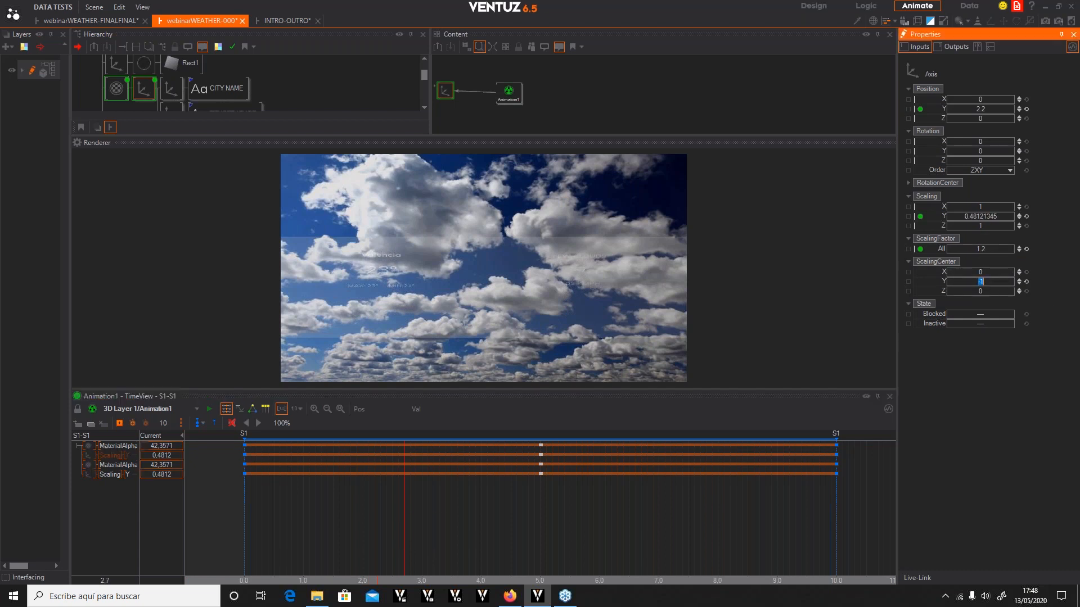
click(984, 282)
text(.5)
key(Return)
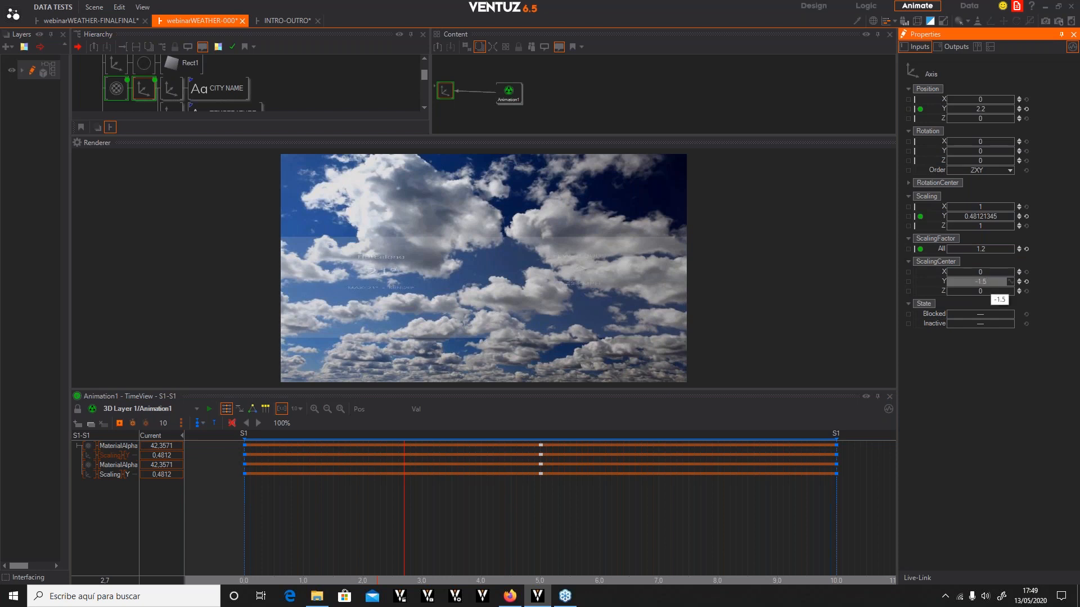
drag(346, 501, 243, 508)
Select the second group's Axis node and set its ScalingCenter Y to -1.5
scroll(178, 59, down, 2)
scroll(167, 105, down, 5)
scroll(139, 73, up, 4)
click(140, 106)
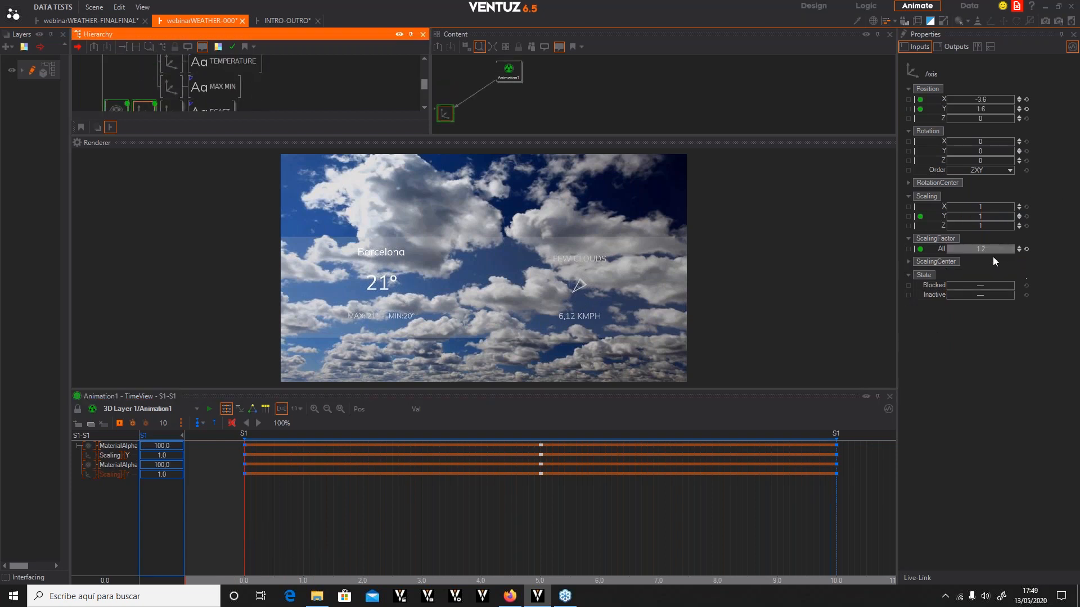
click(908, 262)
click(910, 262)
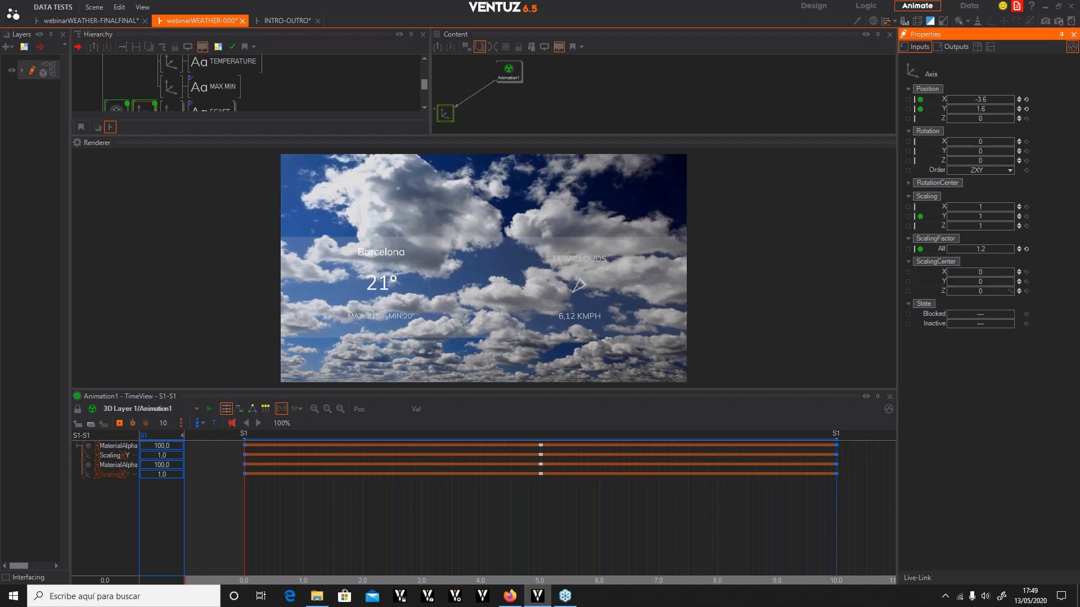
click(991, 281)
text(-1.5)
key(Return)
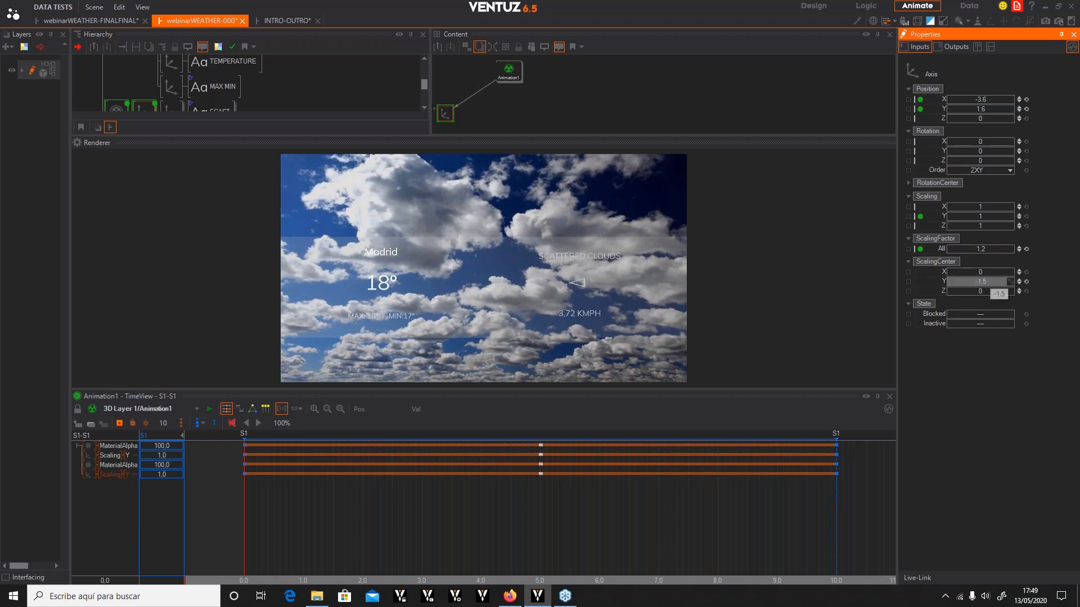
drag(271, 507, 242, 540)
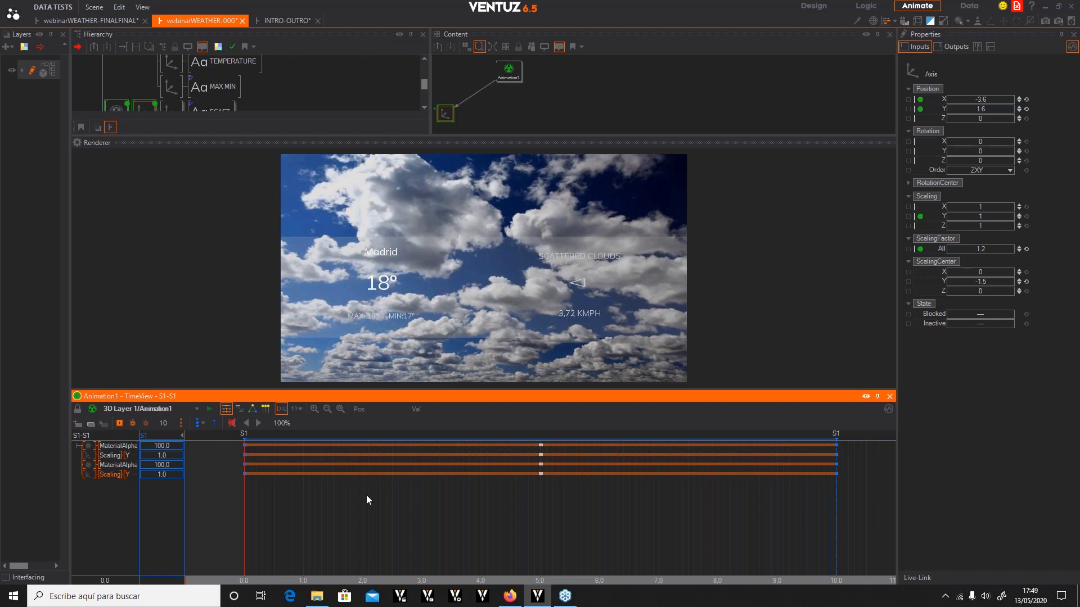
Delete the trigger rule from the S1 loop transition
click(252, 410)
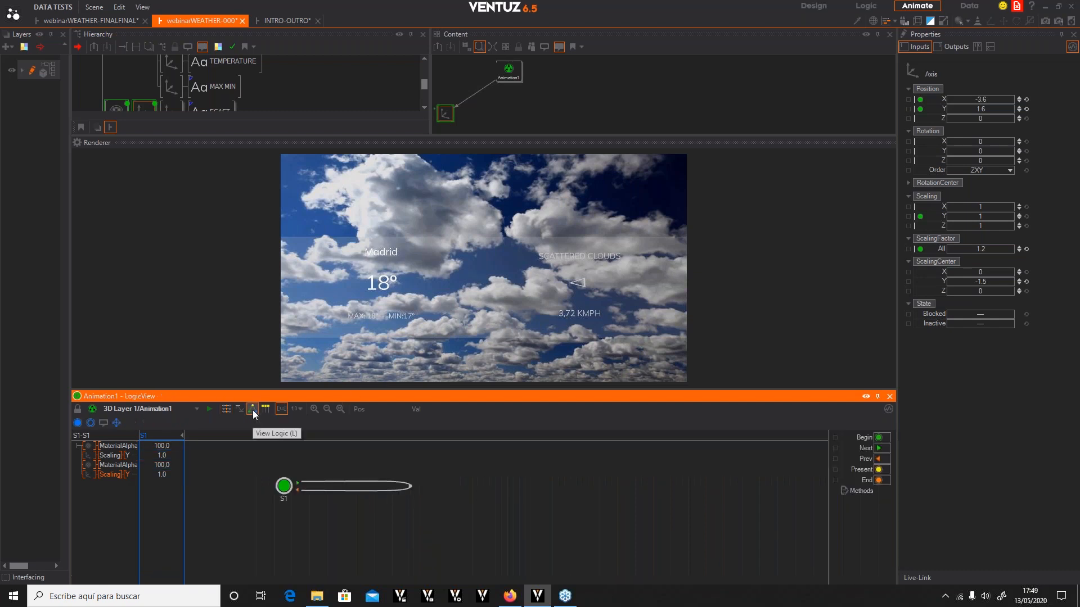
right_click(298, 487)
click(302, 570)
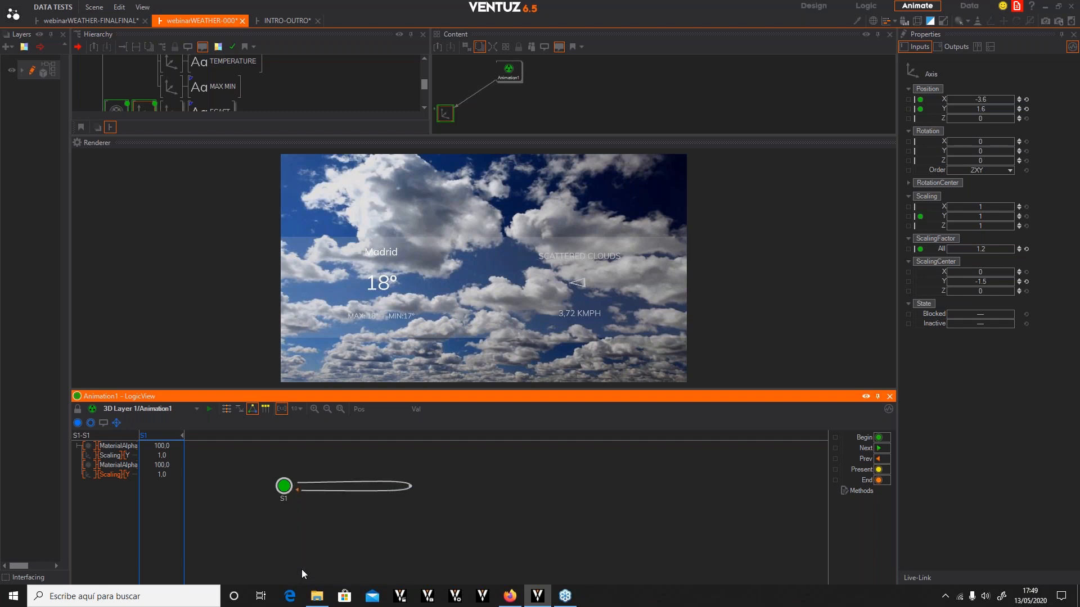
right_click(296, 487)
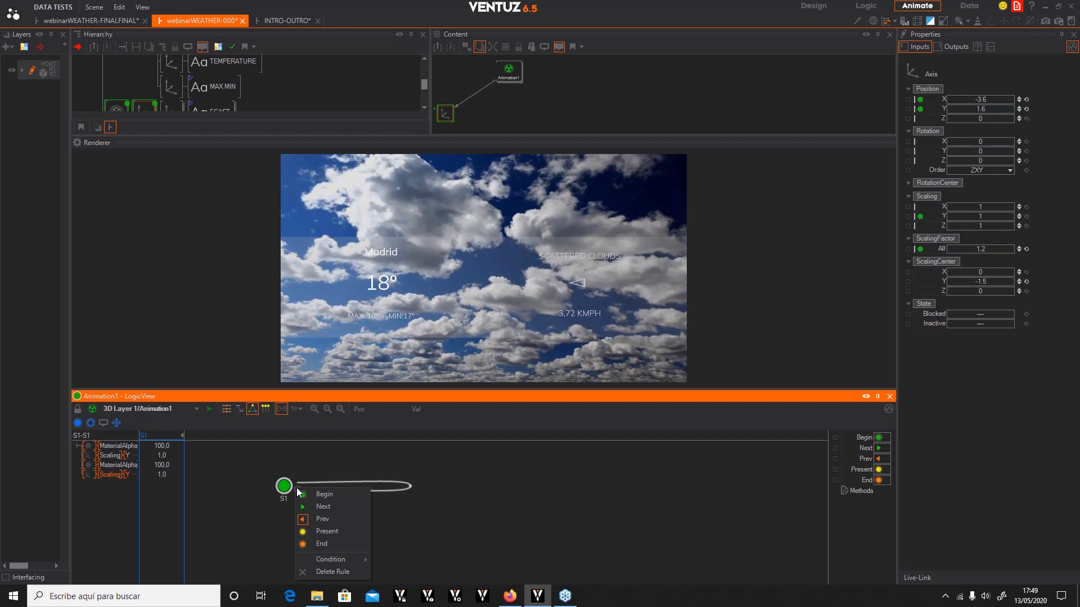
click(301, 571)
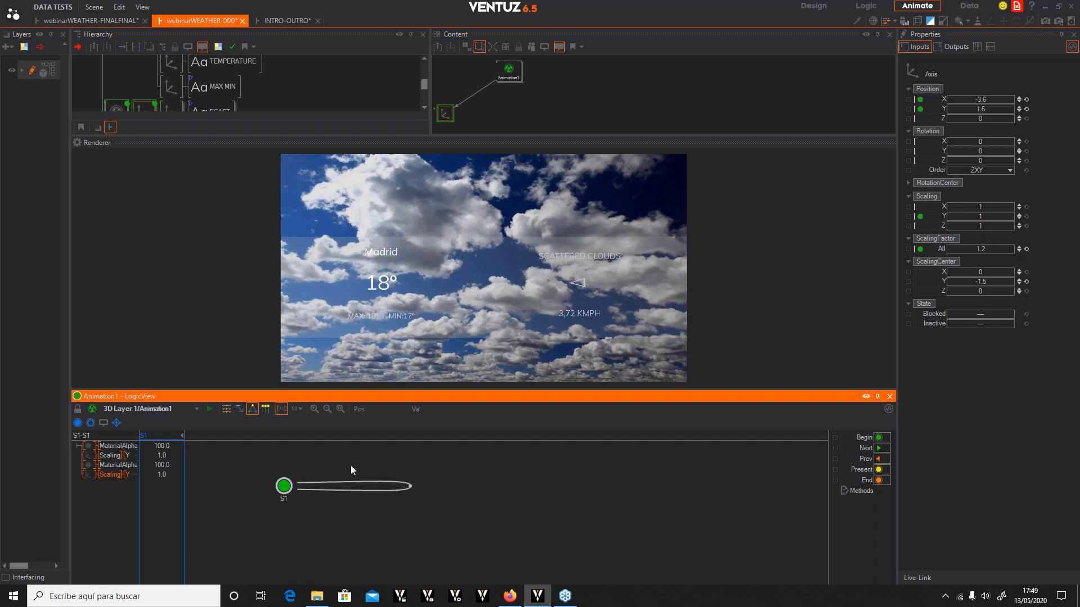
Add a custom method named NextVal to the animation
click(844, 493)
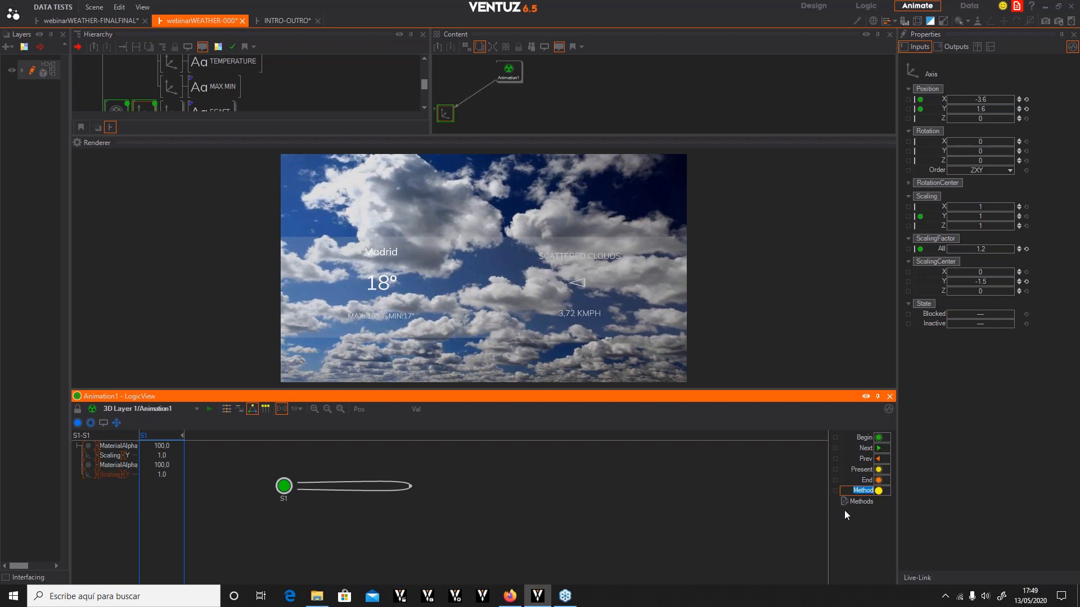
text(NextVasl)
key(BackSpace)
key(BackSpace)
text(l)
key(Return)
Trigger the S1 loop transition with the NextVal method and fire NextVal to test the animation
click(296, 485)
click(302, 553)
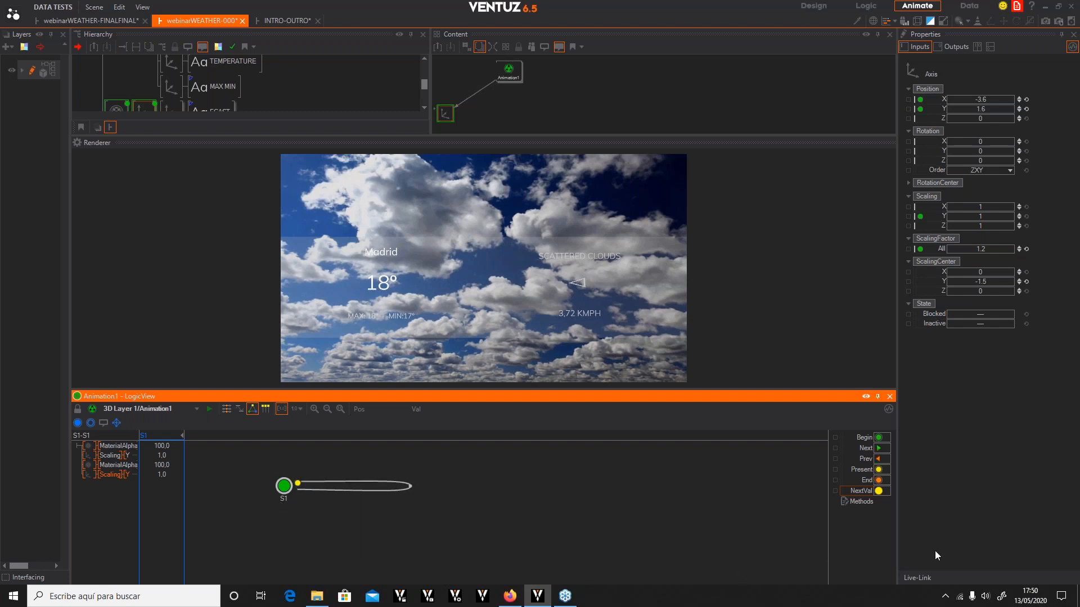
click(879, 492)
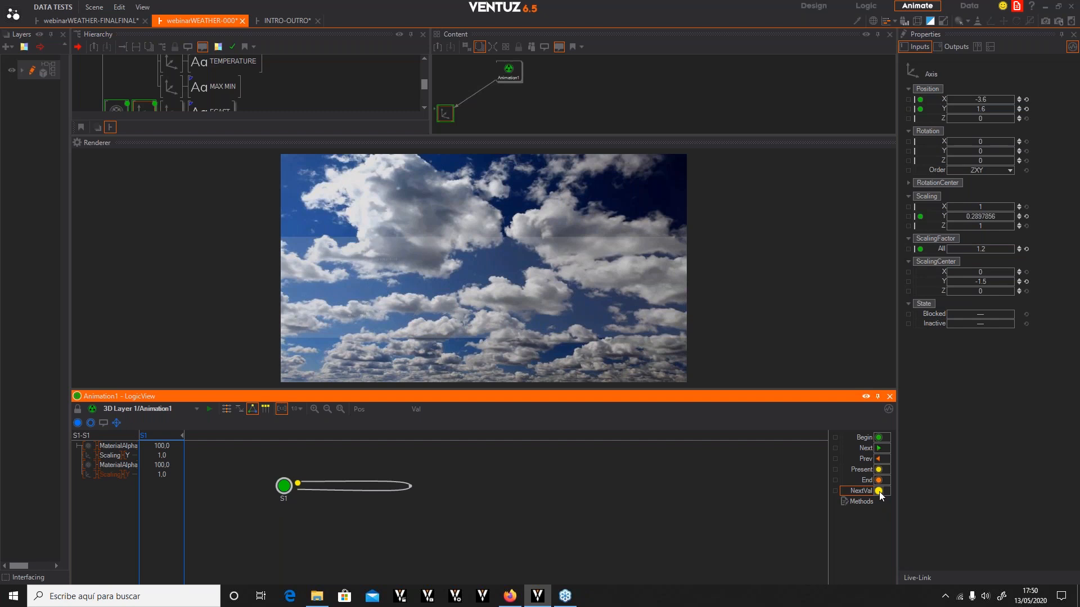
click(878, 491)
click(878, 491)
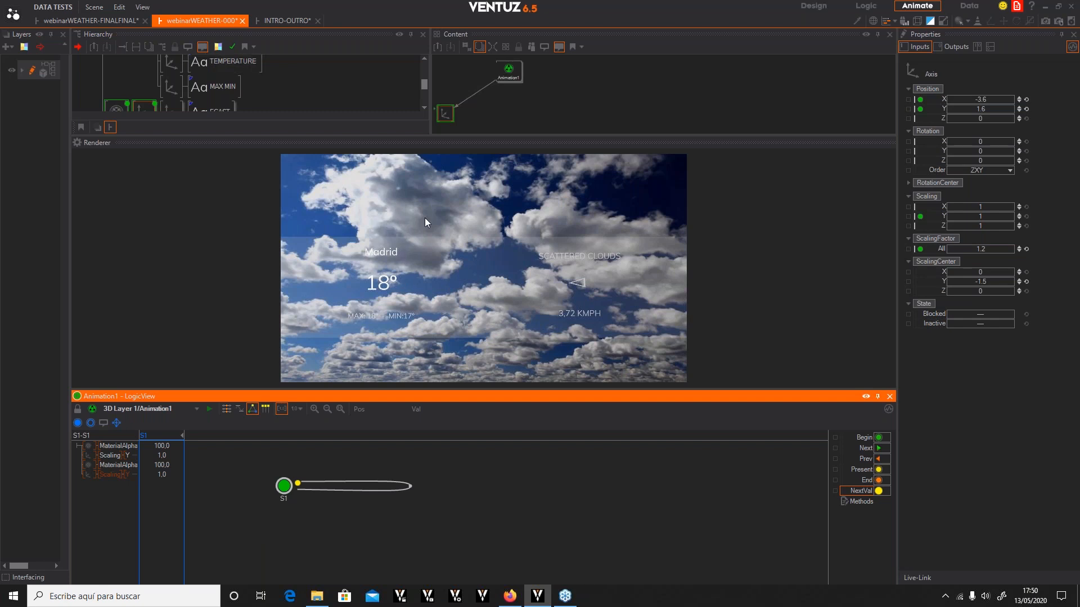
Move the Animation1 node further right in the content view
scroll(321, 91, up, 1)
drag(514, 136, 514, 230)
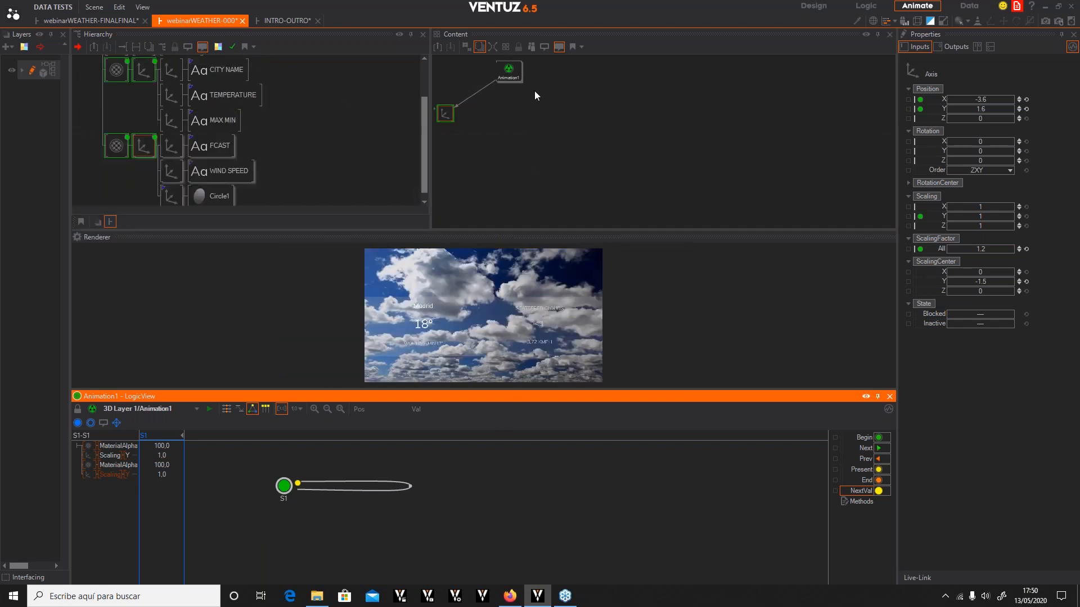
drag(513, 74, 684, 125)
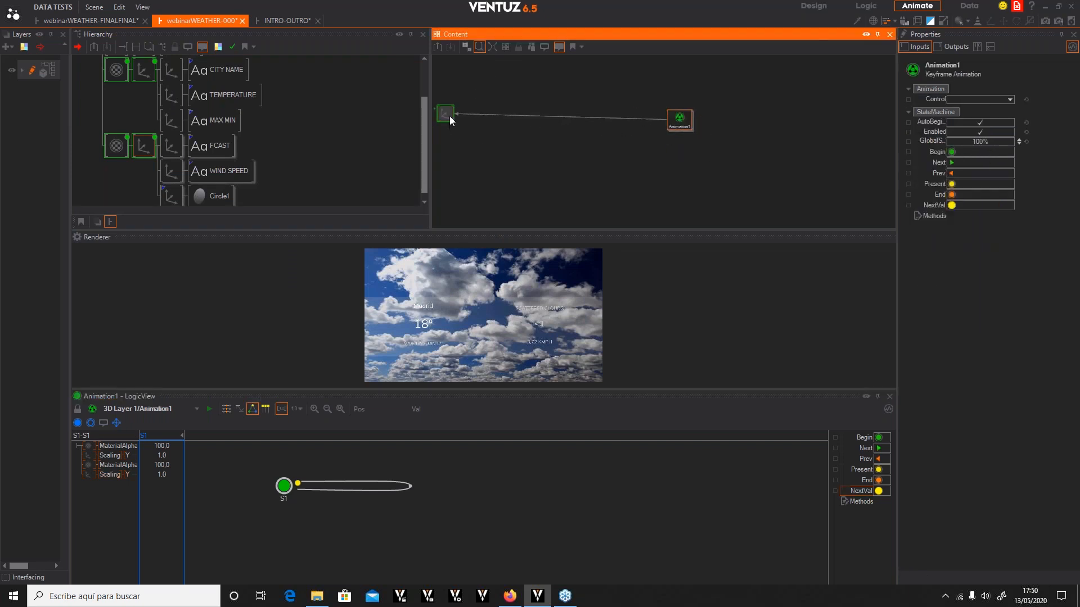
Bring the animated material and axis nodes into the content view and arrange them around Animation1
drag(450, 116, 566, 141)
click(116, 70)
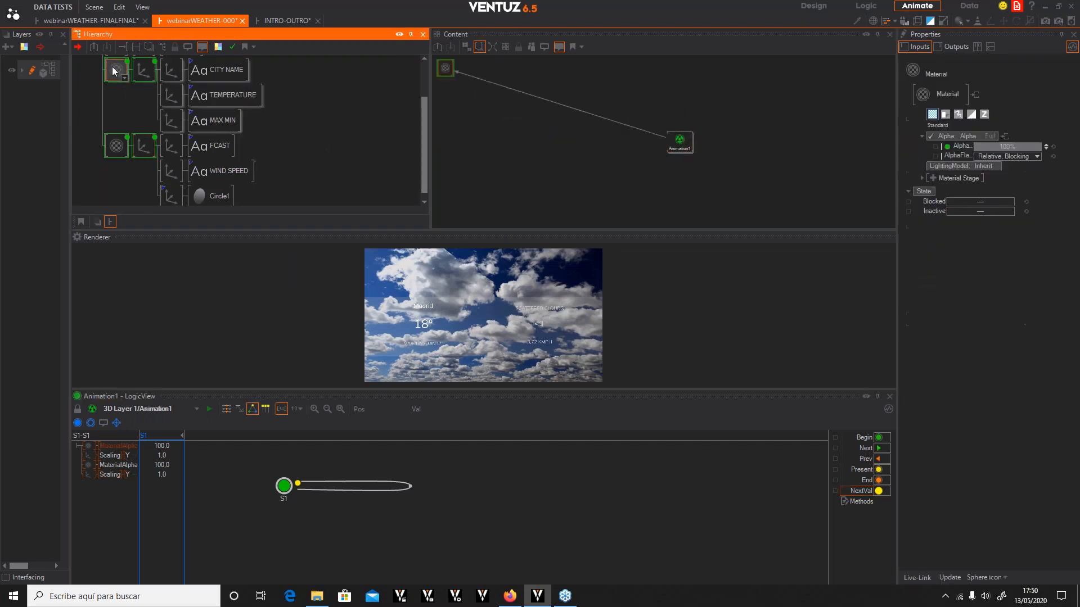
ctrl+click(143, 66)
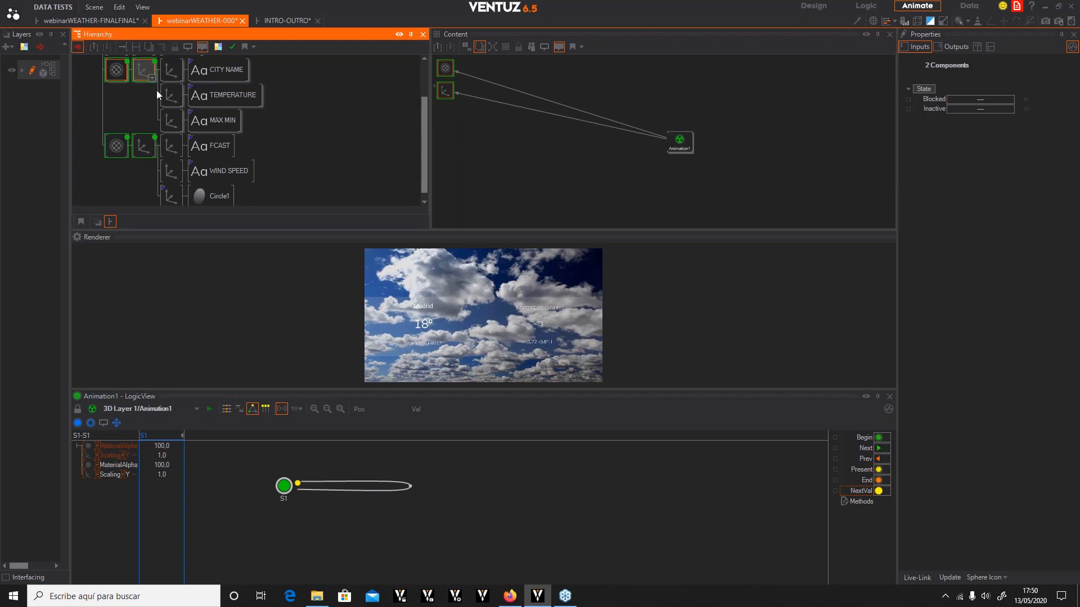
ctrl+click(135, 151)
ctrl+click(116, 145)
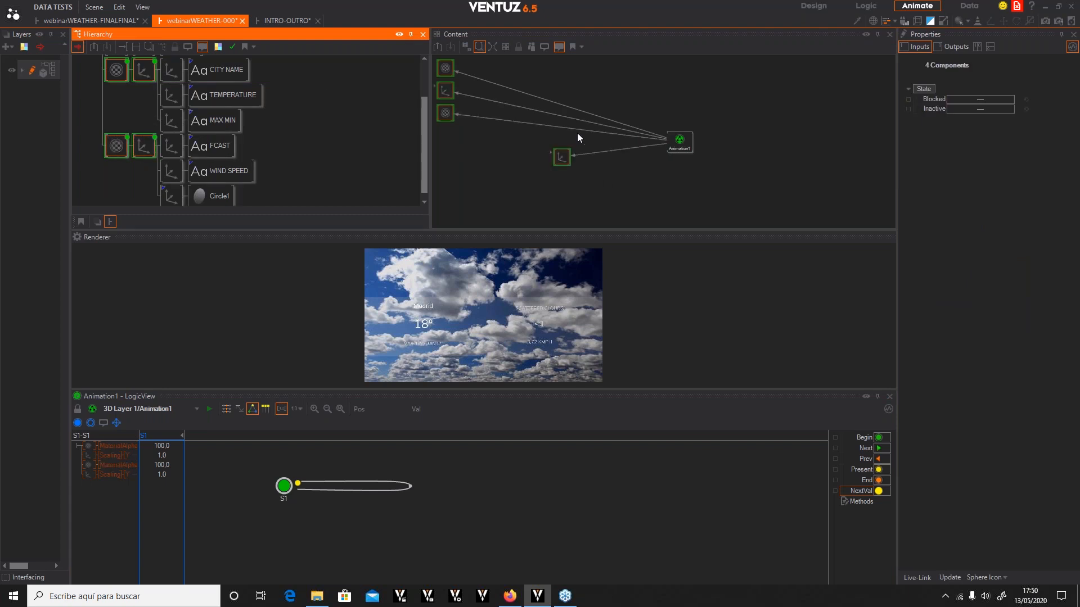
click(555, 157)
mouse_move(554, 154)
mouse_down()
mouse_move(757, 145)
mouse_move(824, 169)
mouse_up()
click(777, 102)
mouse_move(754, 143)
mouse_down()
mouse_move(660, 95)
mouse_move(811, 100)
mouse_move(768, 91)
mouse_move(823, 89)
mouse_up()
drag(785, 156, 730, 138)
click(812, 118)
drag(807, 133, 835, 94)
click(734, 141)
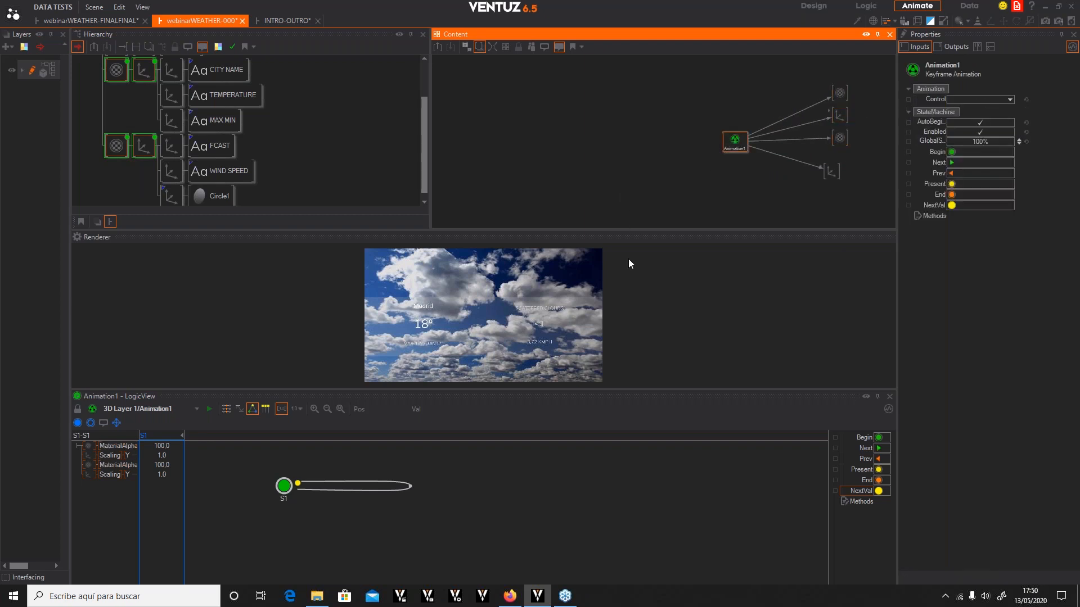
Bring the WEATHER DATA container into the content view and position it beside Animation1
click(221, 97)
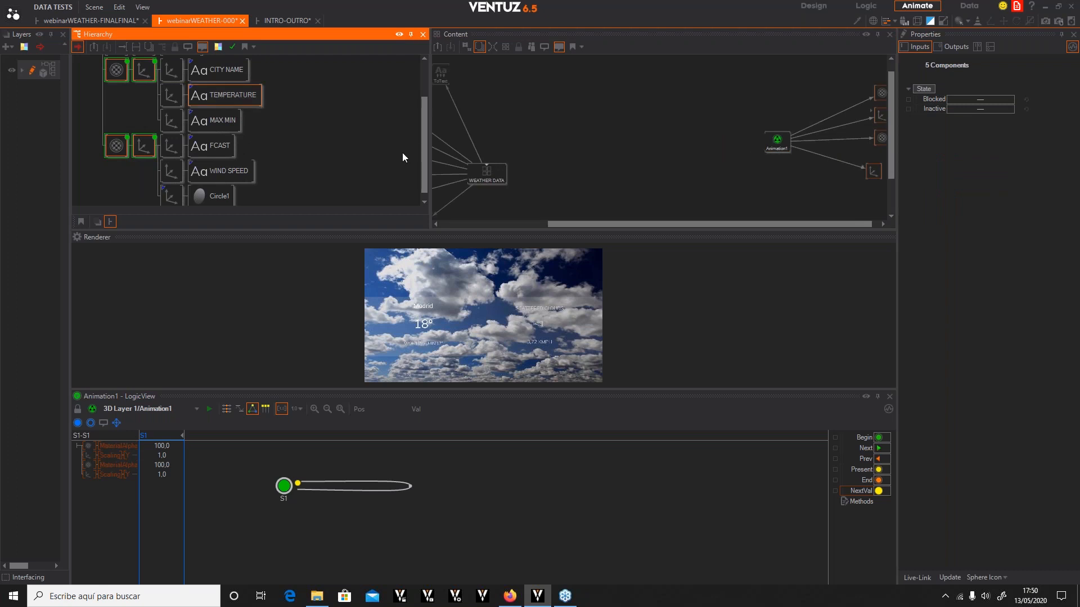
drag(485, 179, 649, 141)
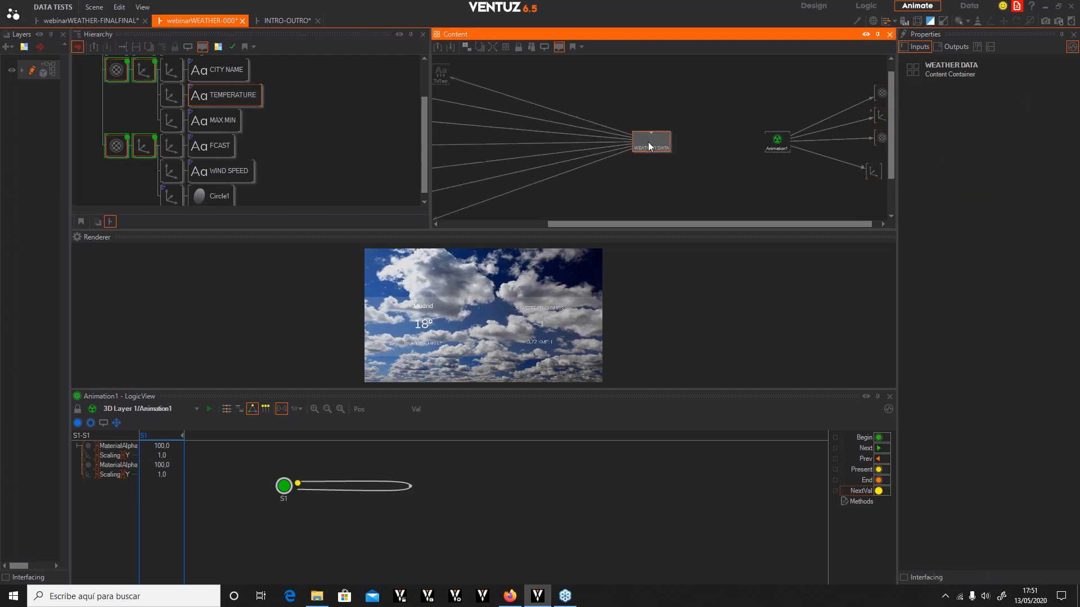
scroll(699, 147, down, 2)
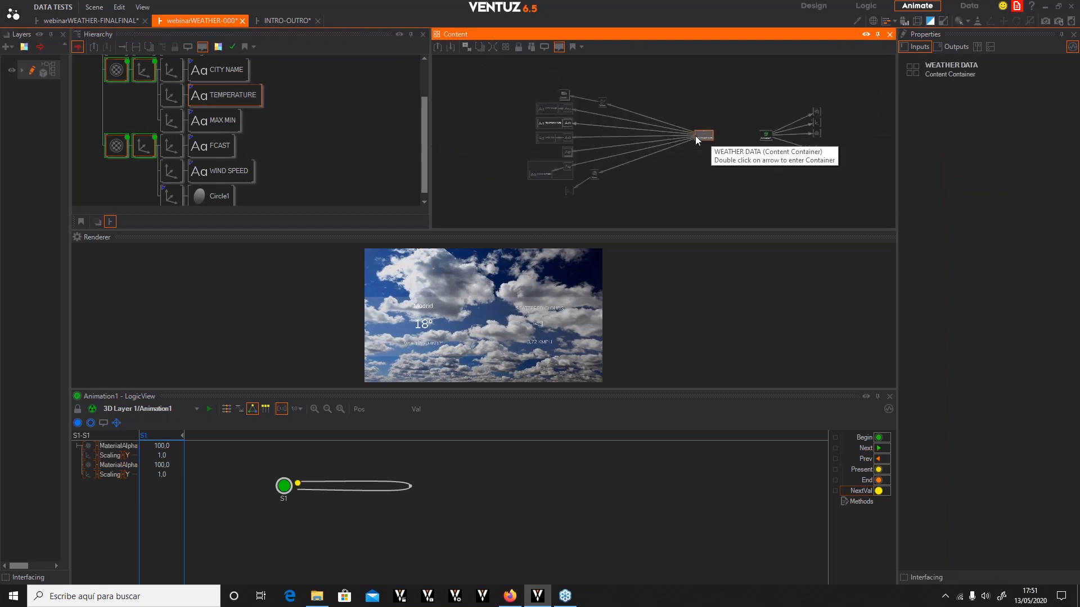
drag(876, 176, 728, 94)
drag(766, 137, 731, 138)
scroll(693, 163, up, 3)
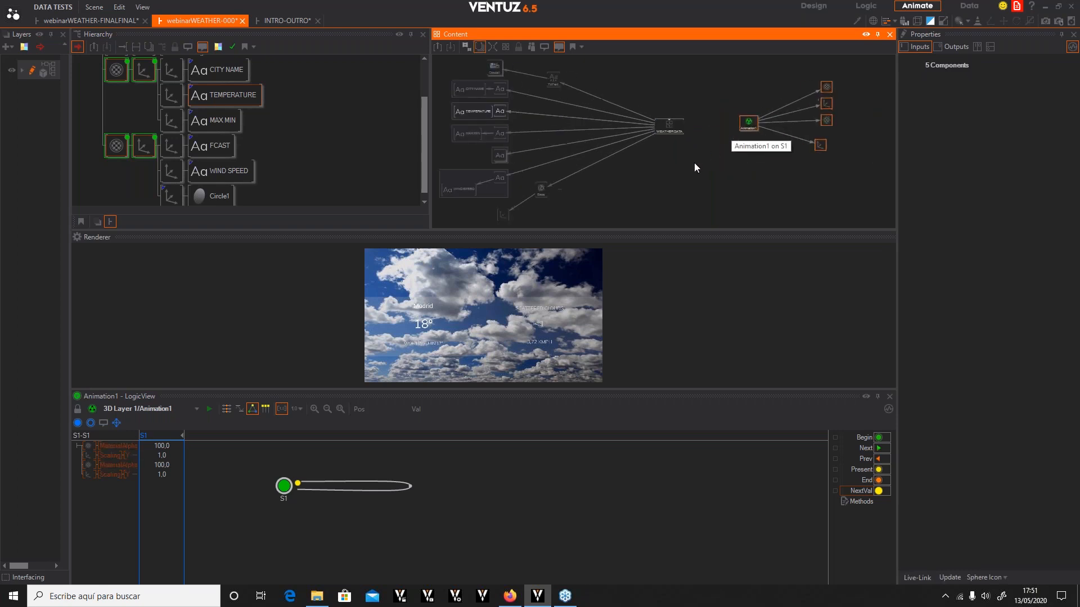
Inside the WEATHER DATA container, expose the Counter's Forward input on the container
click(695, 124)
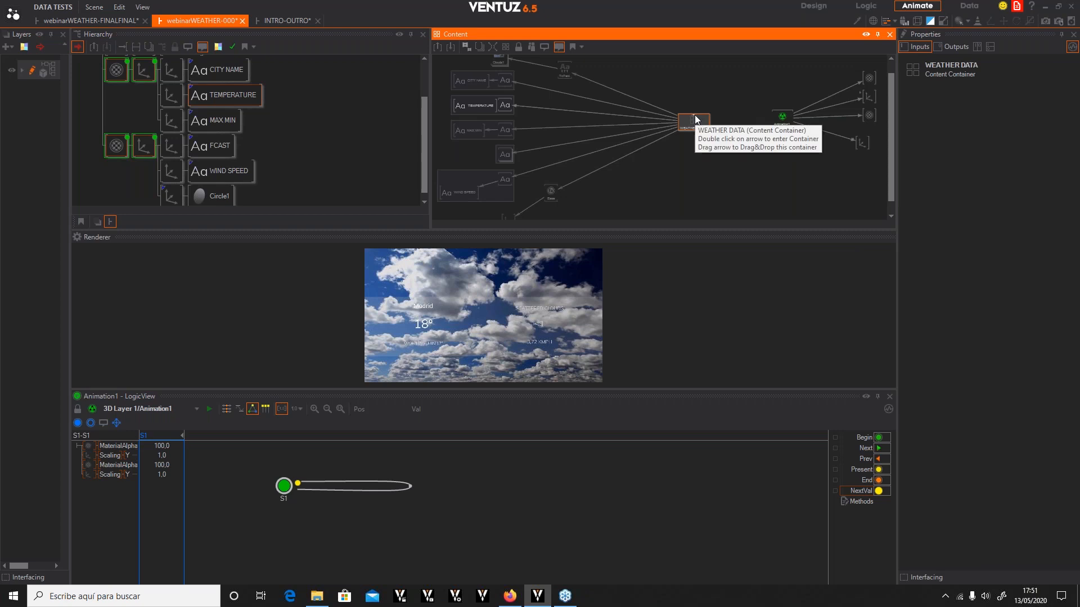
double_click(695, 123)
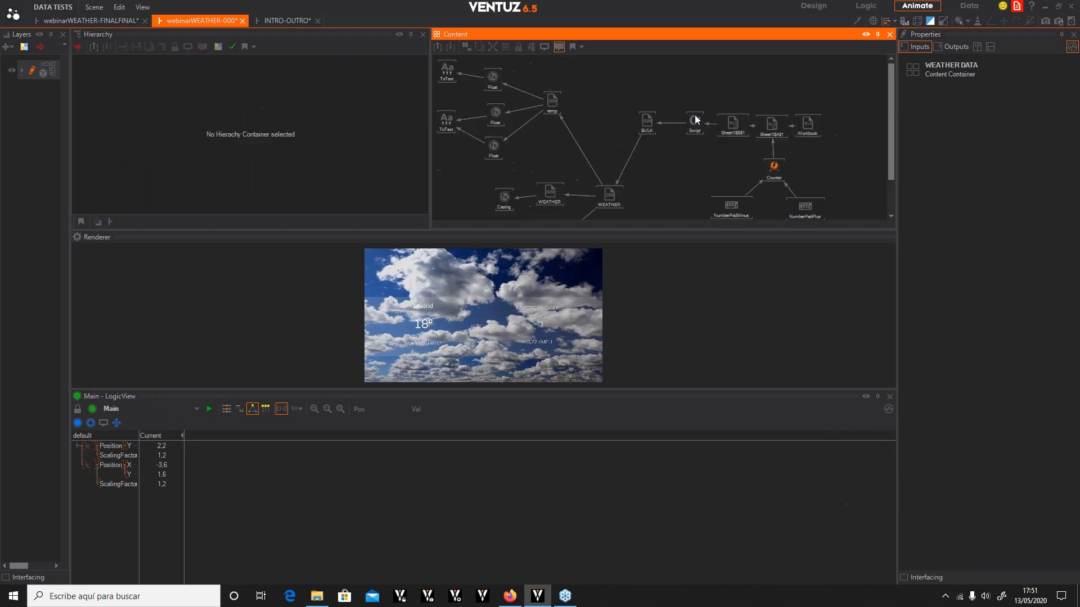
click(775, 172)
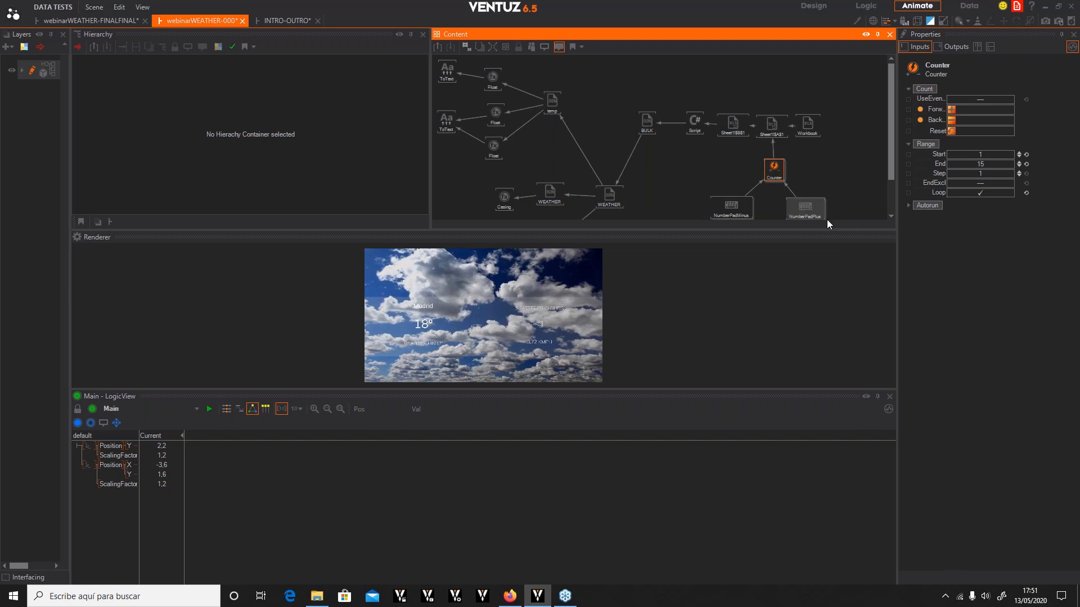
click(910, 109)
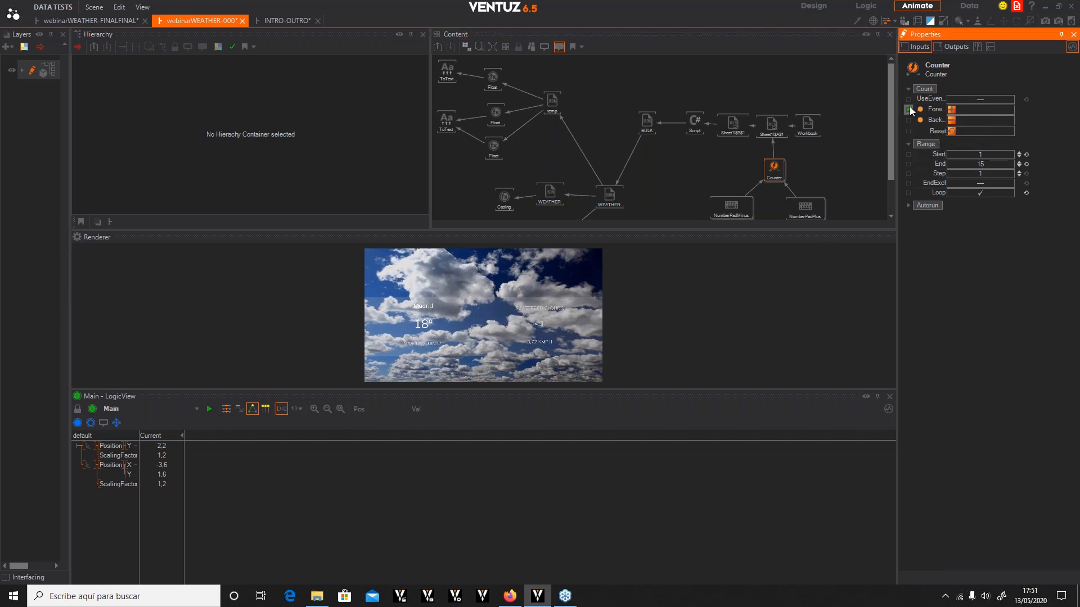
click(437, 46)
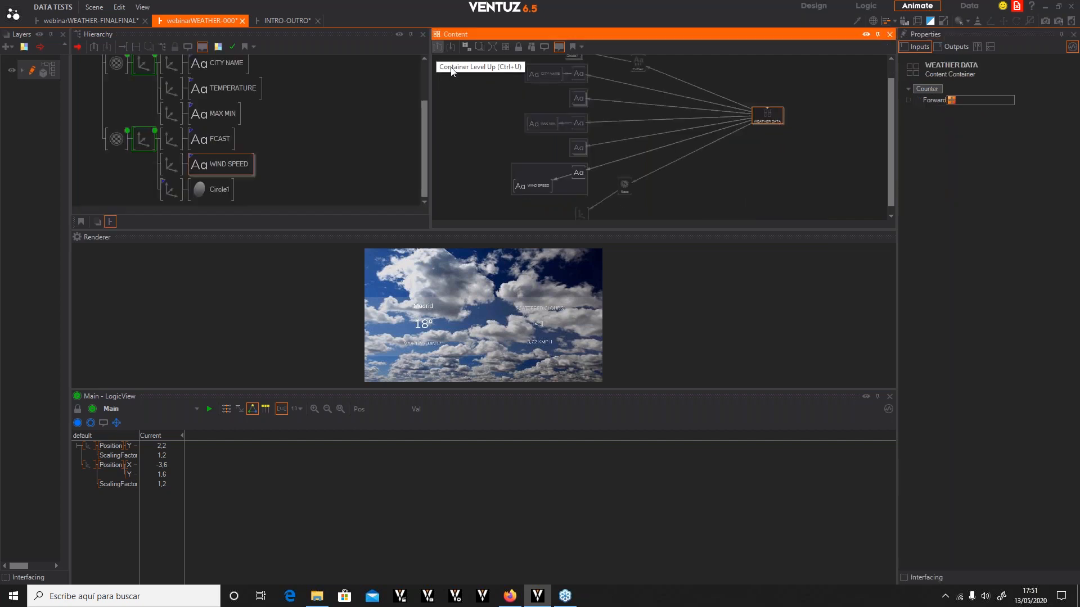
Add the WEATHER DATA container's Forward event as a track in Animation1
double_click(141, 142)
click(716, 120)
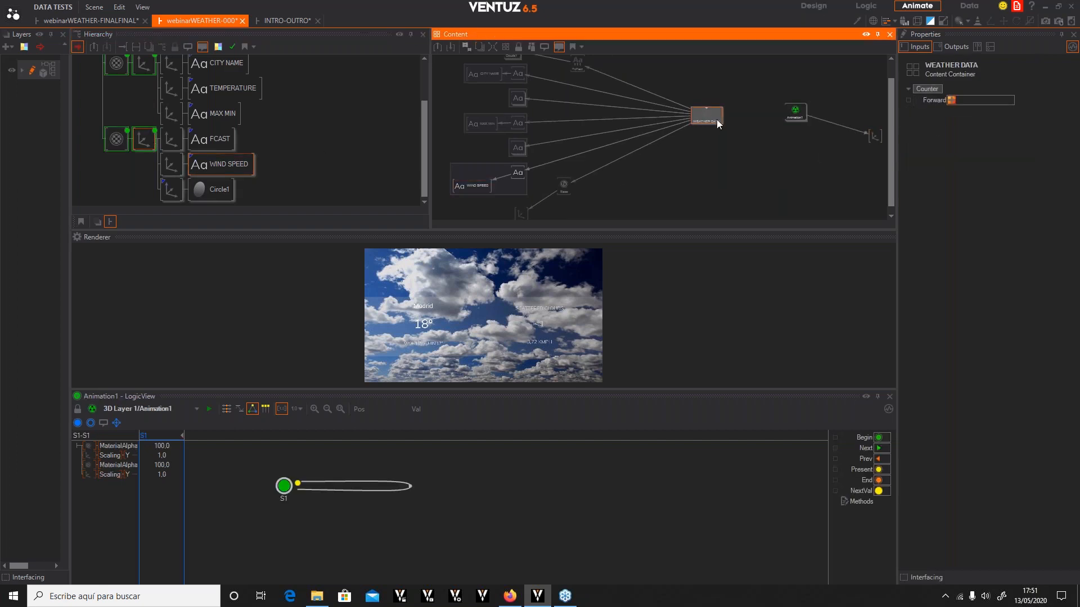
drag(931, 100, 771, 117)
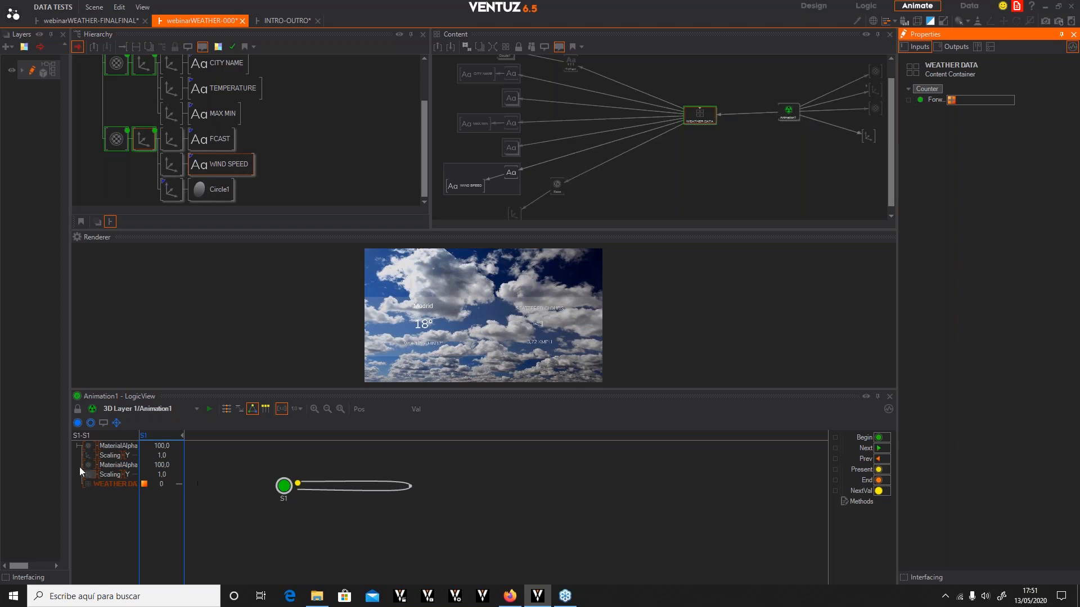
double_click(408, 485)
drag(410, 487, 491, 486)
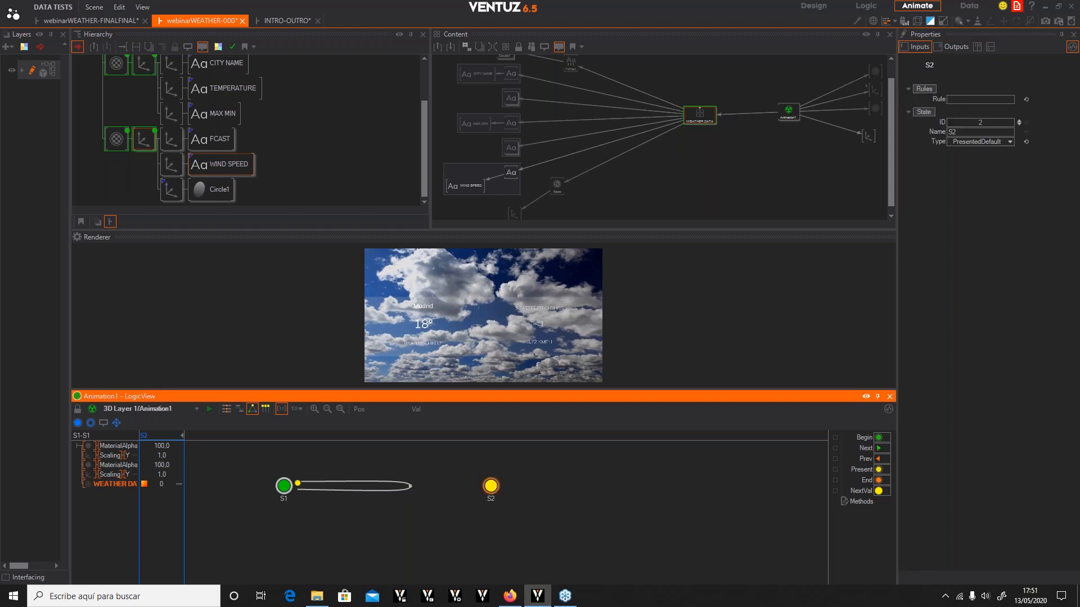
key(Delete)
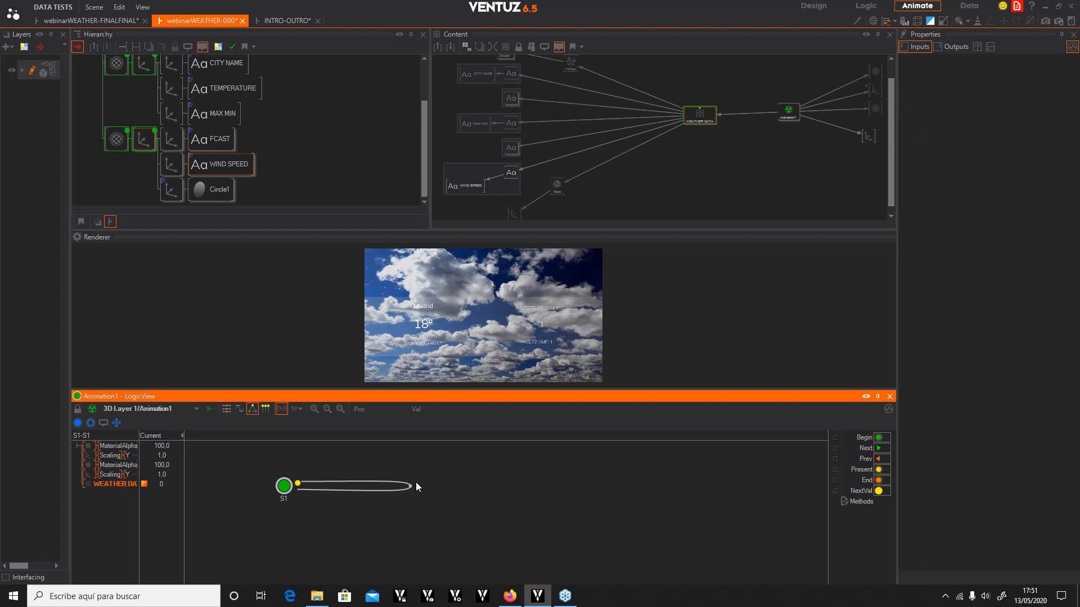
click(284, 486)
drag(409, 488, 499, 486)
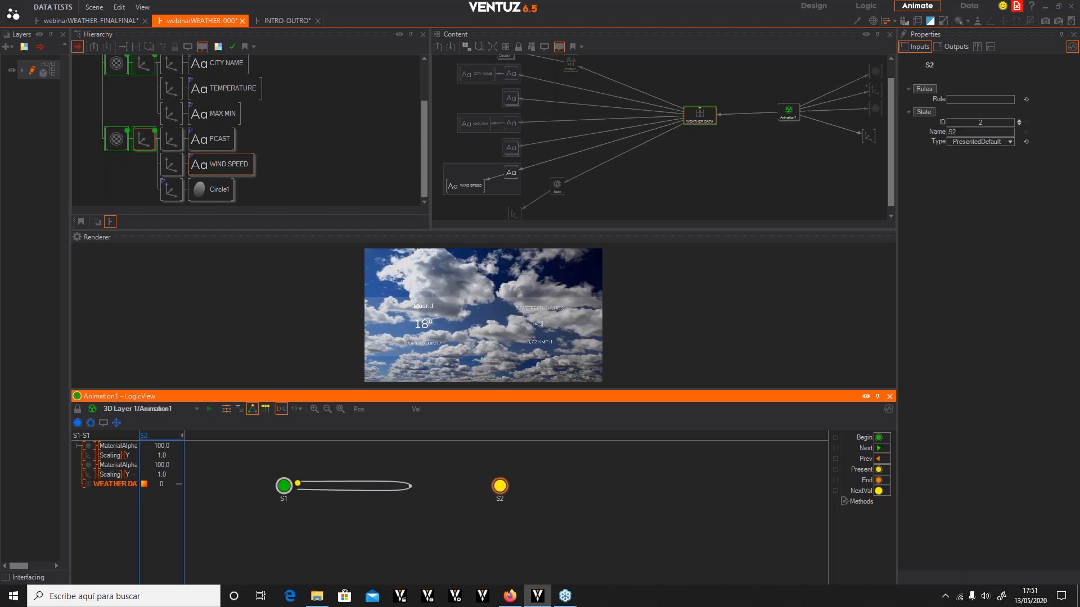
key(Delete)
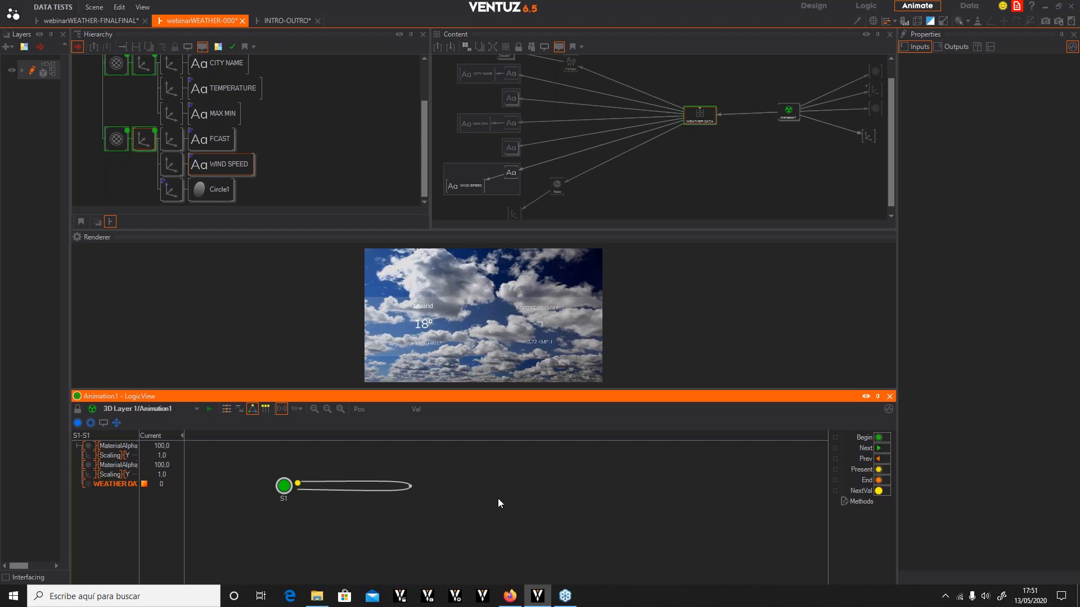
Open the S1 loop transition's timeline and add a WEATHER DATA Forward event key at 5 seconds
click(410, 489)
double_click(409, 487)
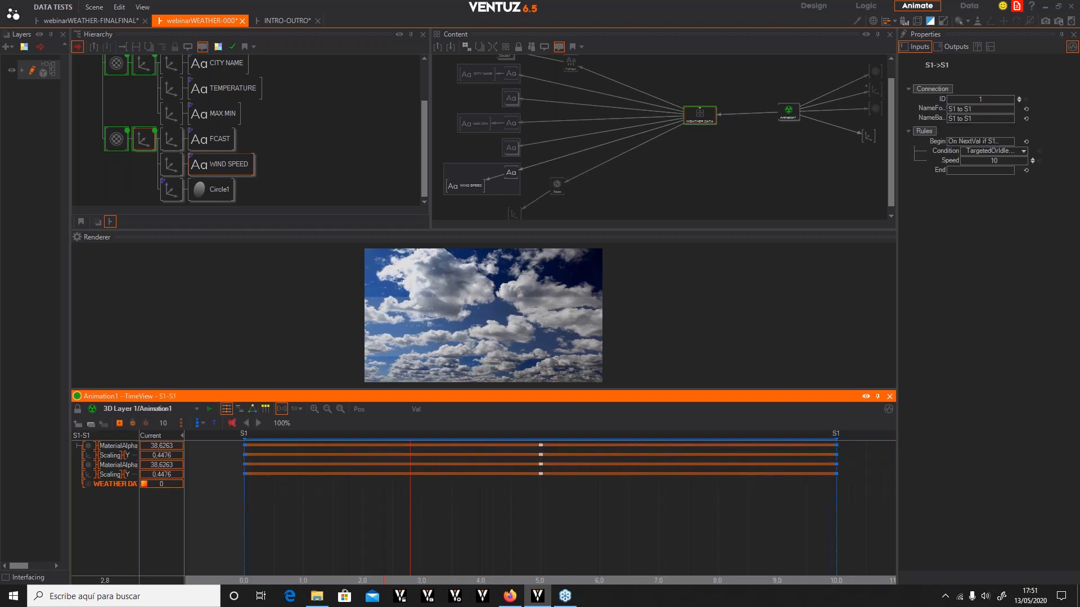
drag(413, 528, 540, 524)
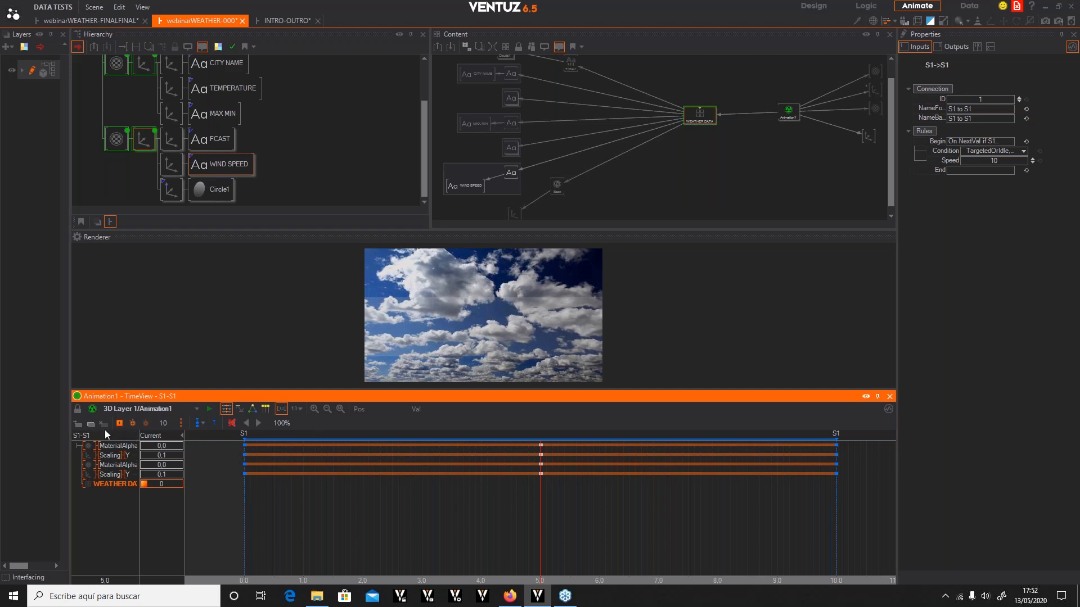
drag(478, 529, 777, 560)
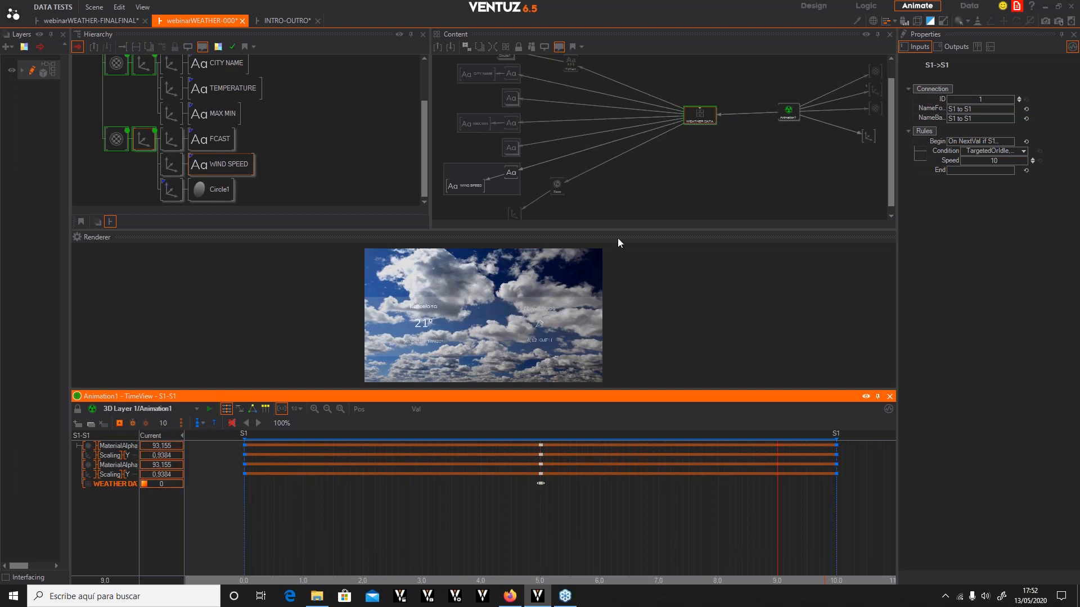
Scrub through the S1 loop timeline in an enlarged renderer to preview the fade and data change
drag(614, 230, 614, 96)
mouse_move(702, 547)
mouse_down()
mouse_move(247, 548)
mouse_move(740, 548)
mouse_move(350, 548)
mouse_move(682, 548)
mouse_up()
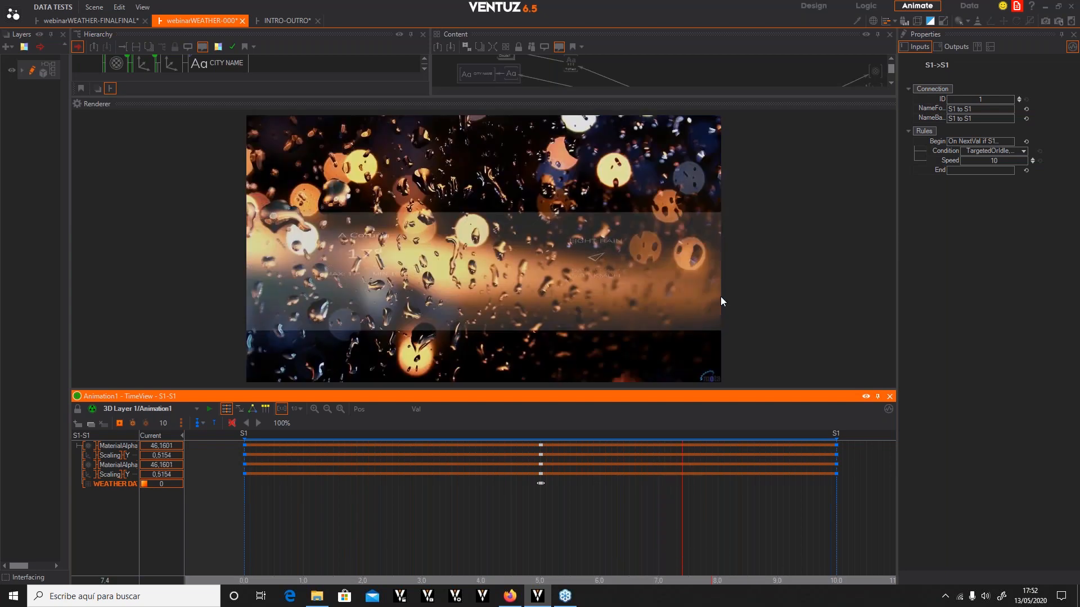
drag(653, 536, 854, 529)
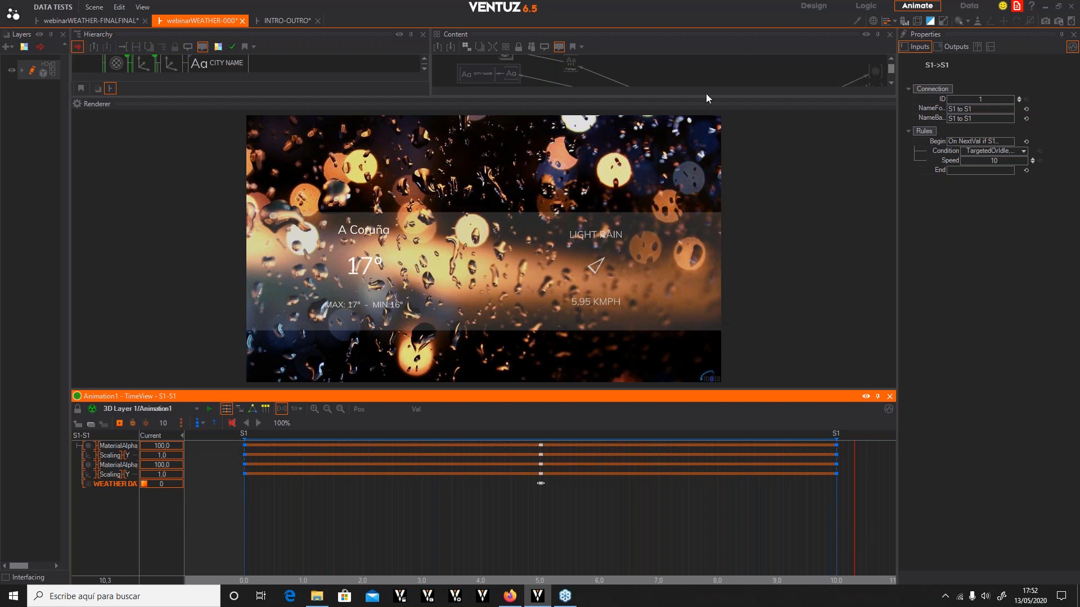
drag(704, 97, 672, 226)
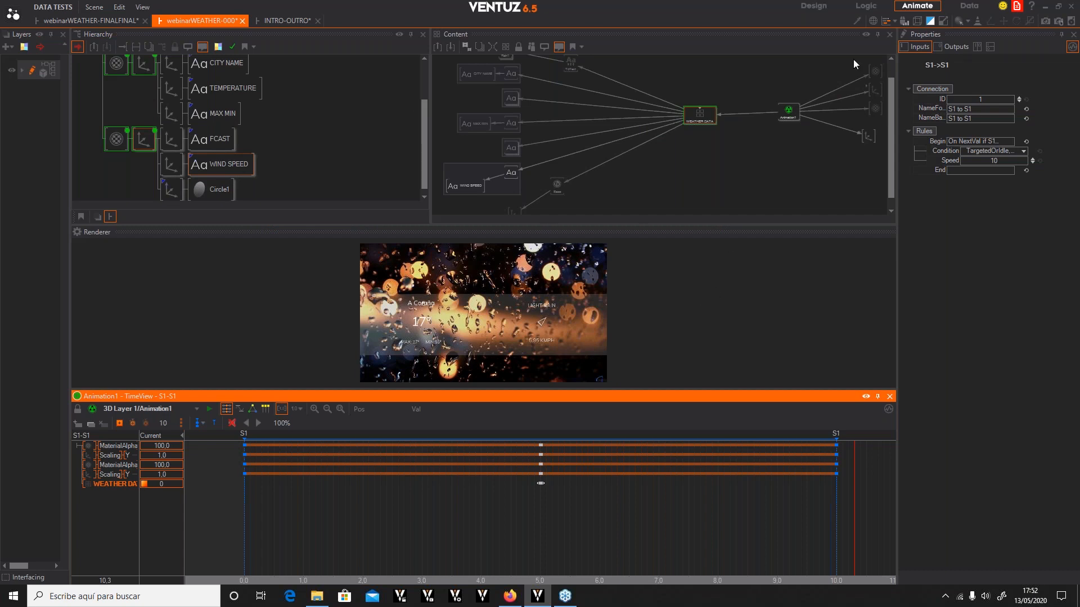
Switch to the Logic layout and add a Counter node next to Animation1 in the content view
click(866, 7)
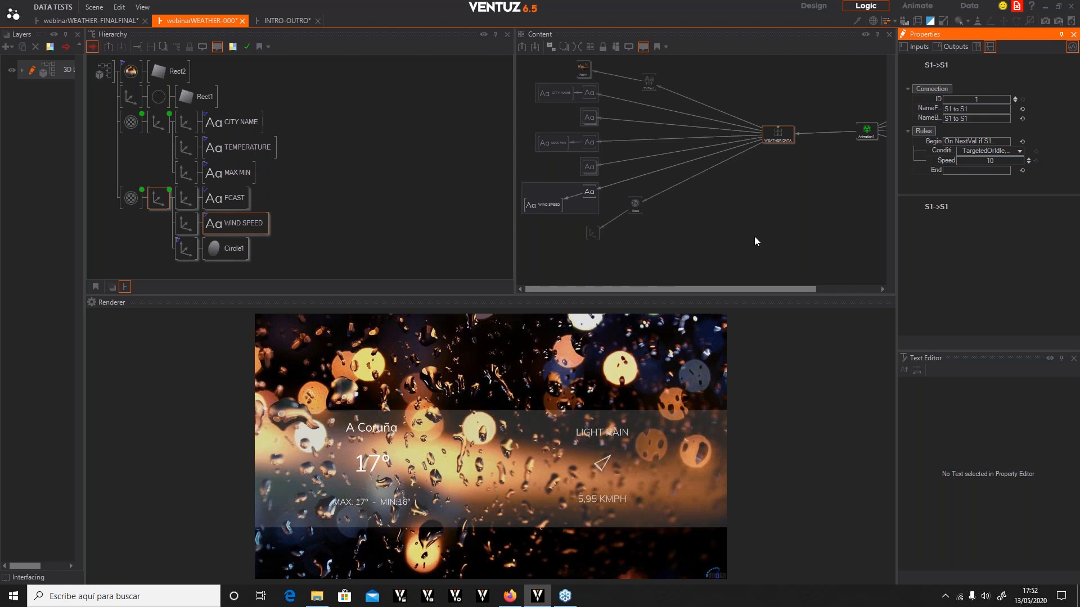
click(860, 132)
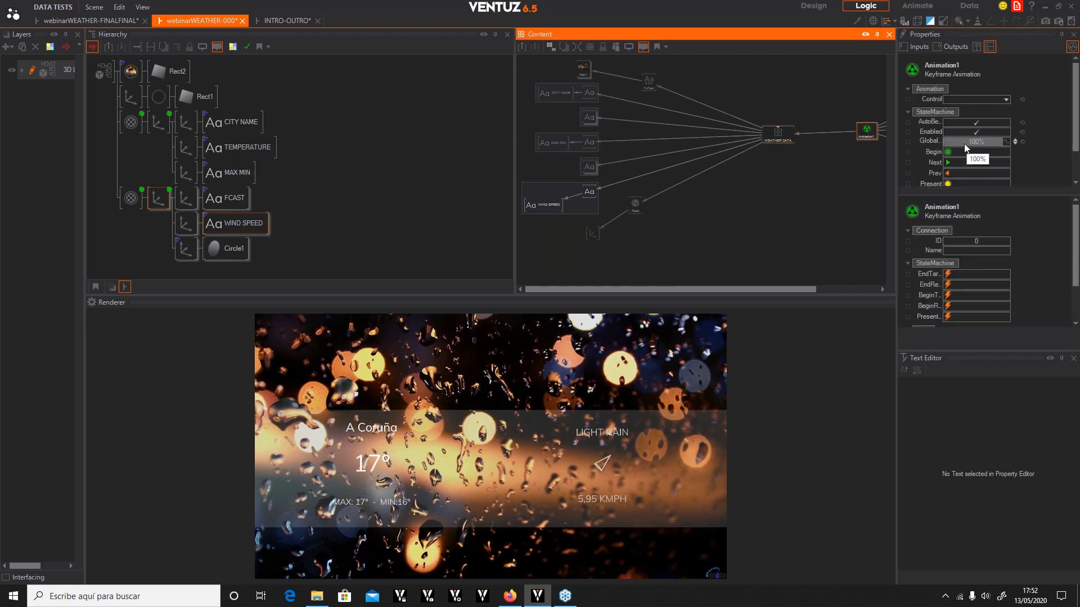
scroll(990, 180, down, 1)
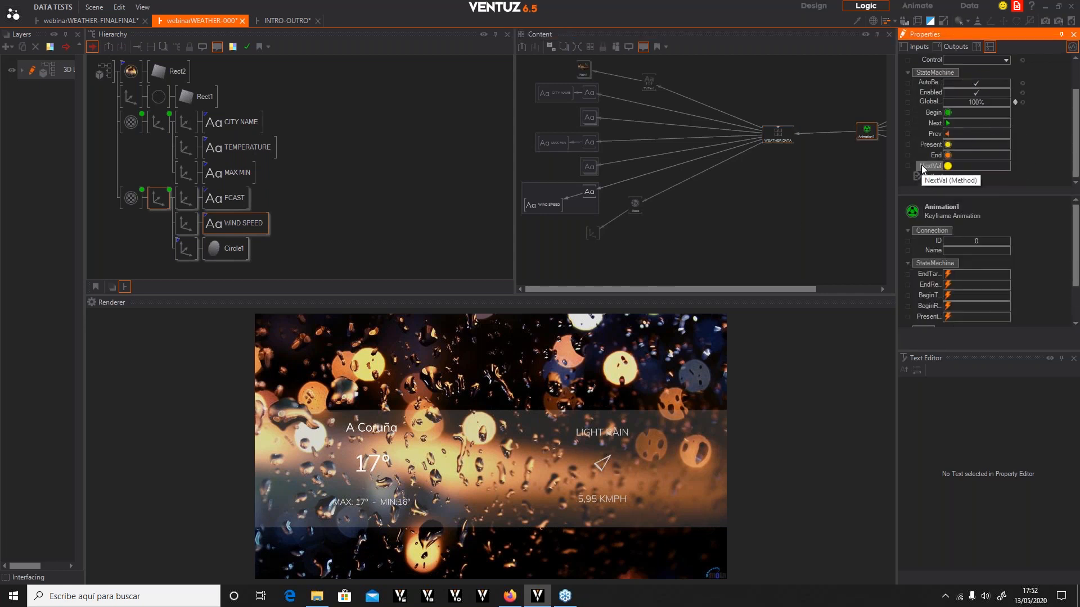
click(842, 201)
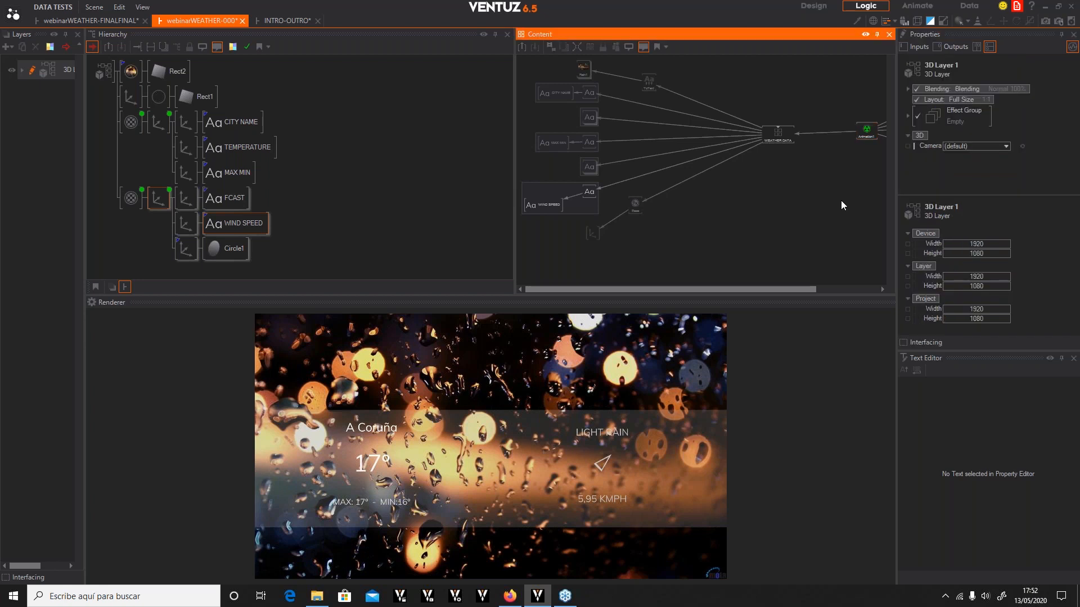
double_click(841, 200)
text(counter)
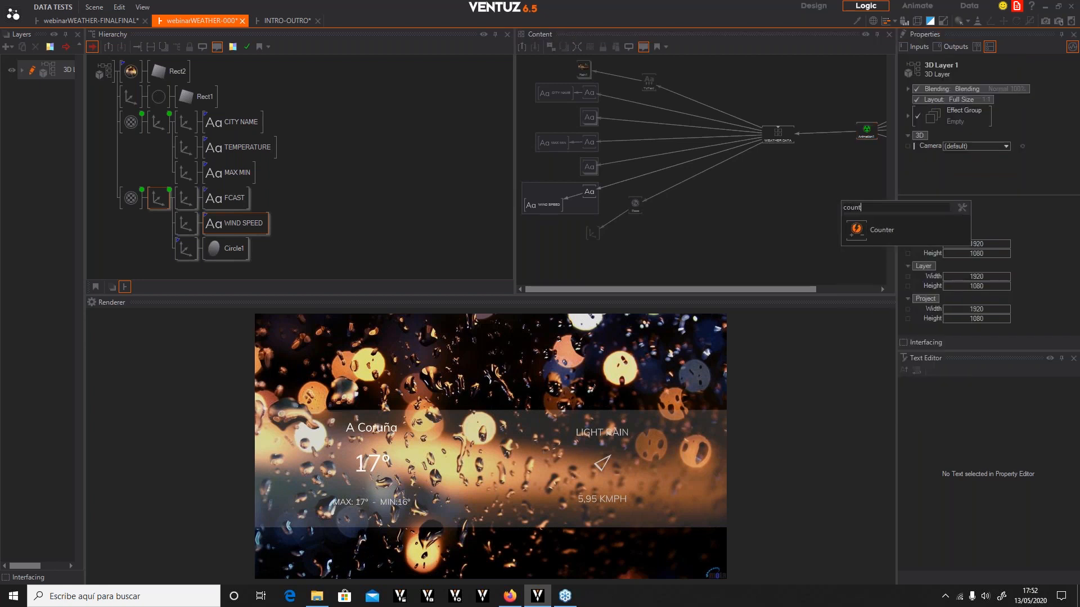
click(855, 229)
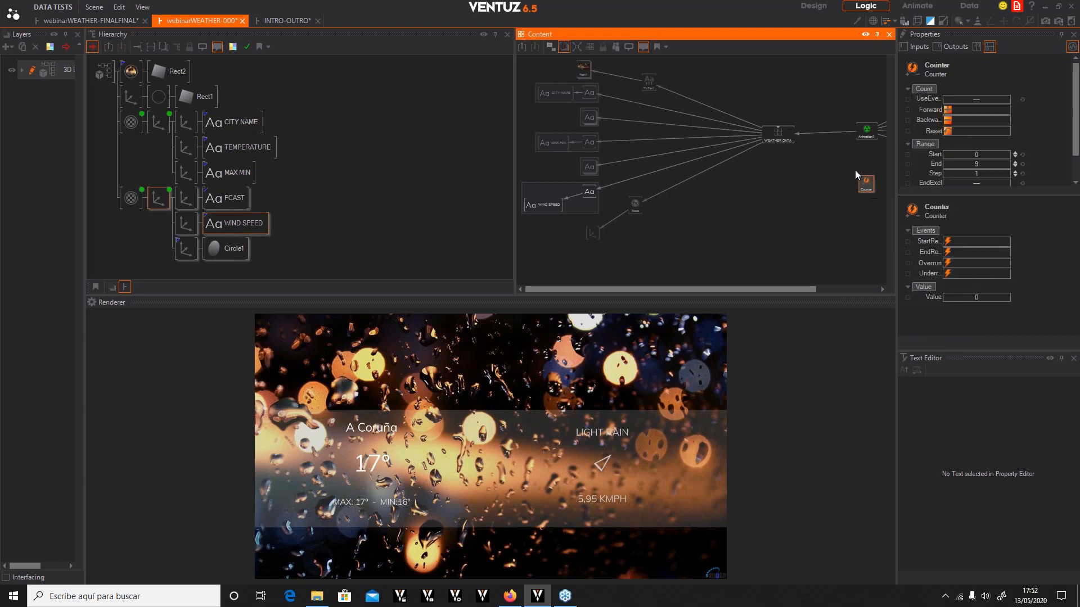
drag(863, 134, 847, 137)
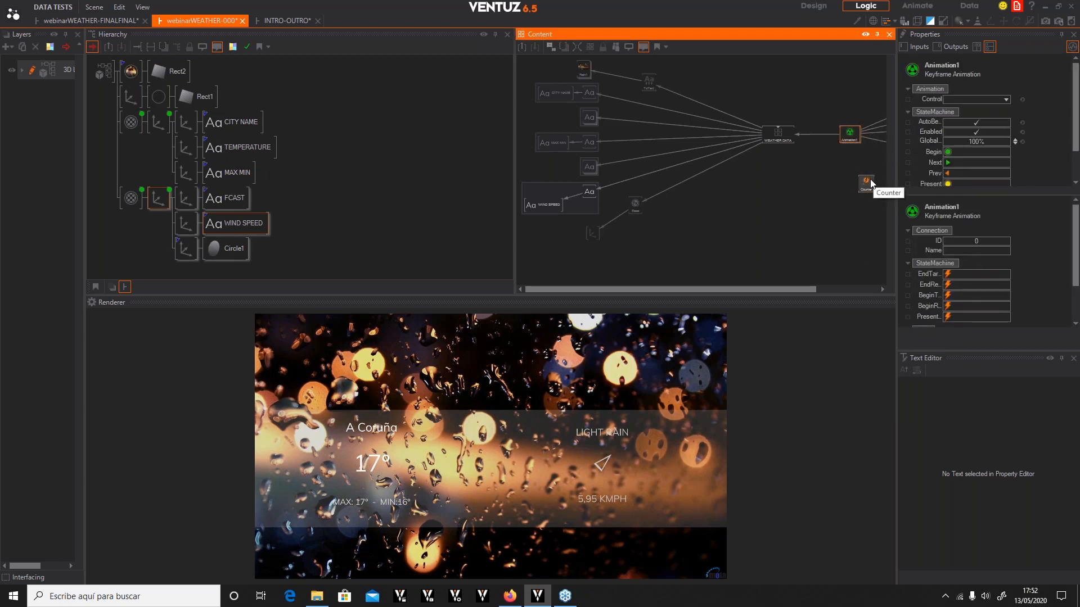
drag(870, 180, 855, 174)
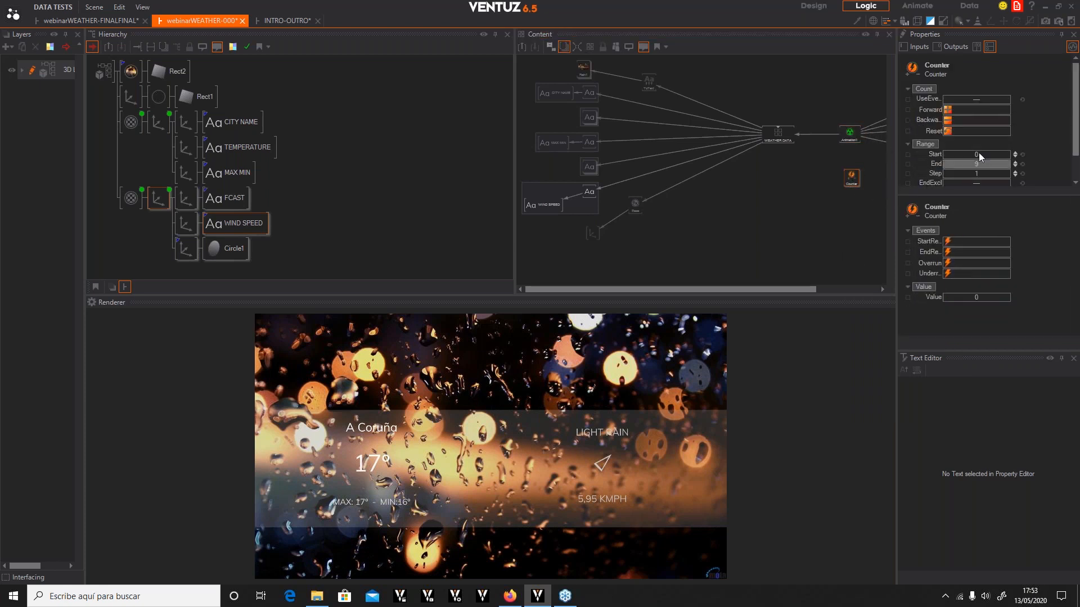
Expand the Counter's Autorun settings, trigger Autorun, and check the Counter's output value
click(909, 47)
click(1073, 358)
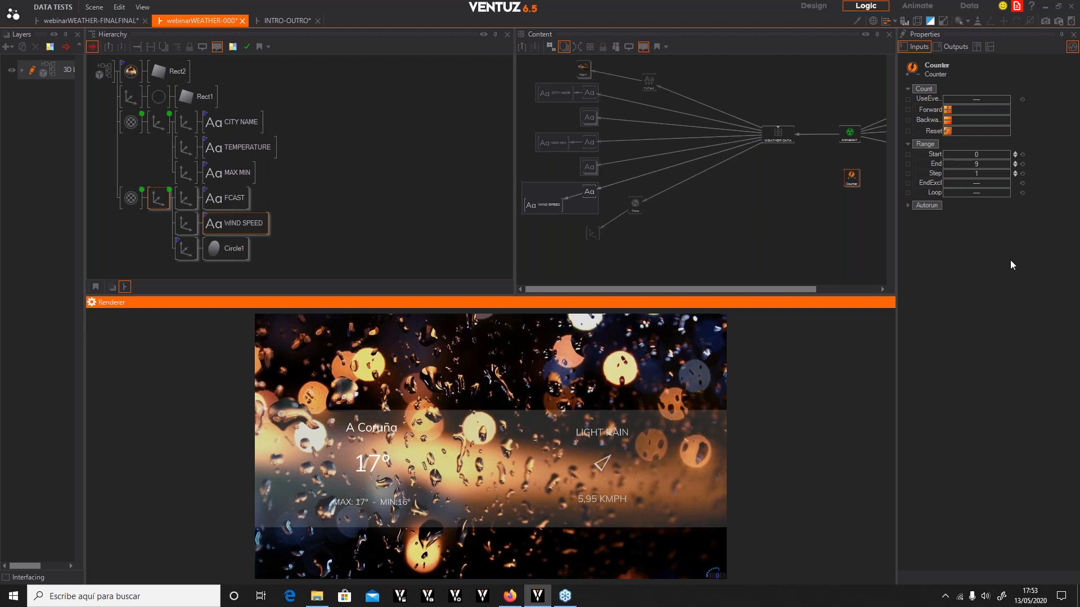
click(906, 206)
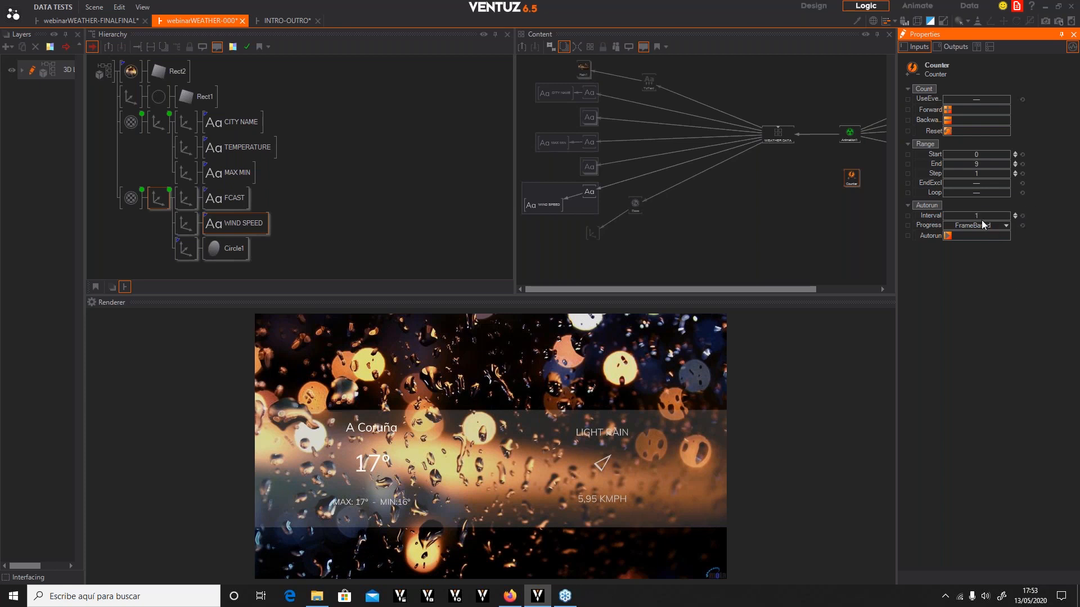
click(947, 235)
click(956, 49)
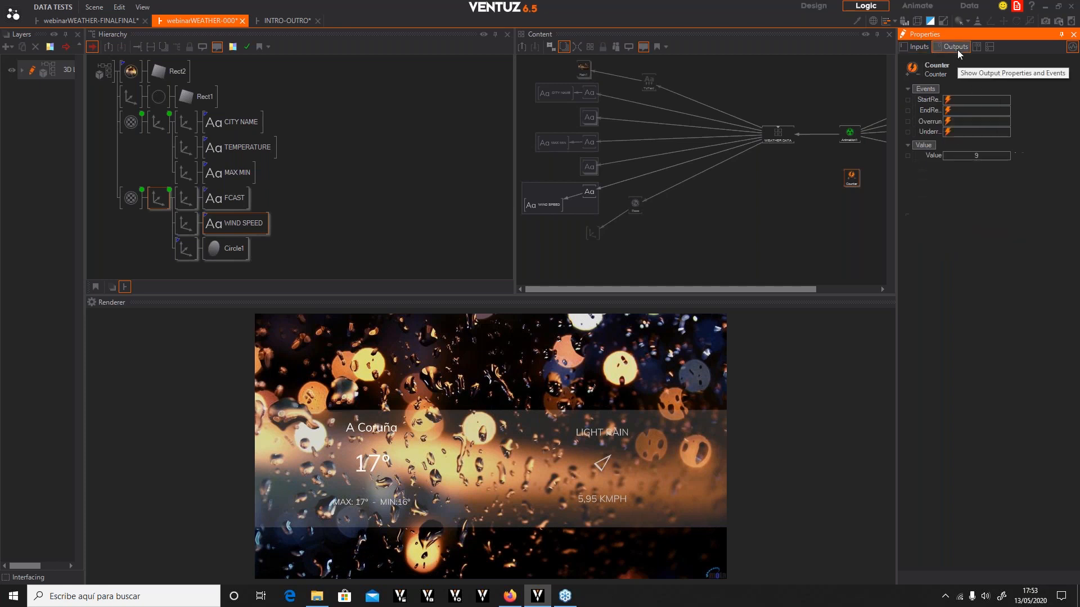
click(915, 47)
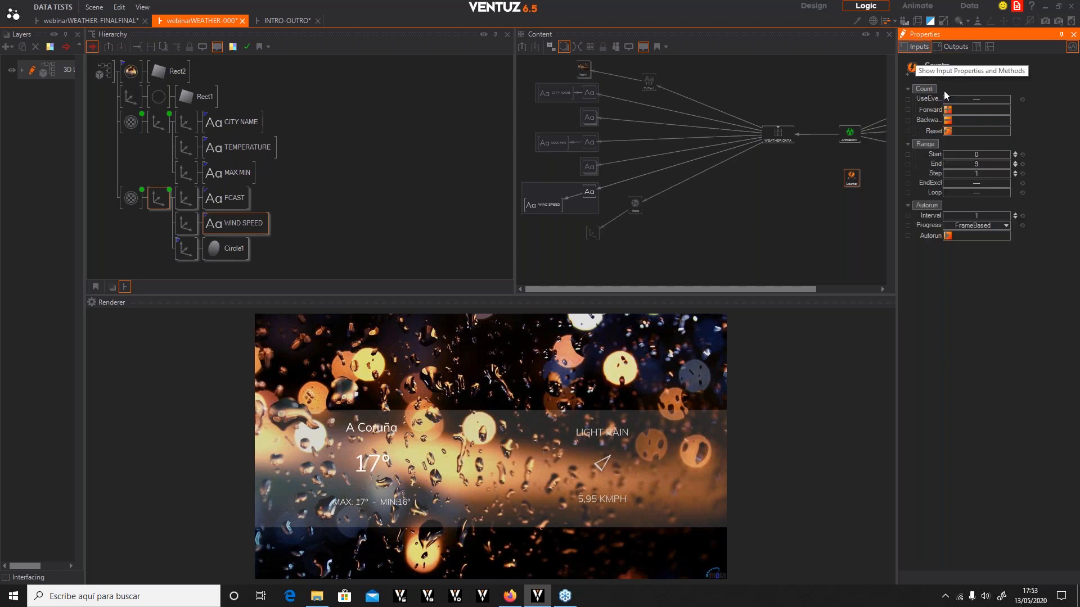
Enable Loop on the Counter, trigger Autorun again, and inspect its output events
click(978, 192)
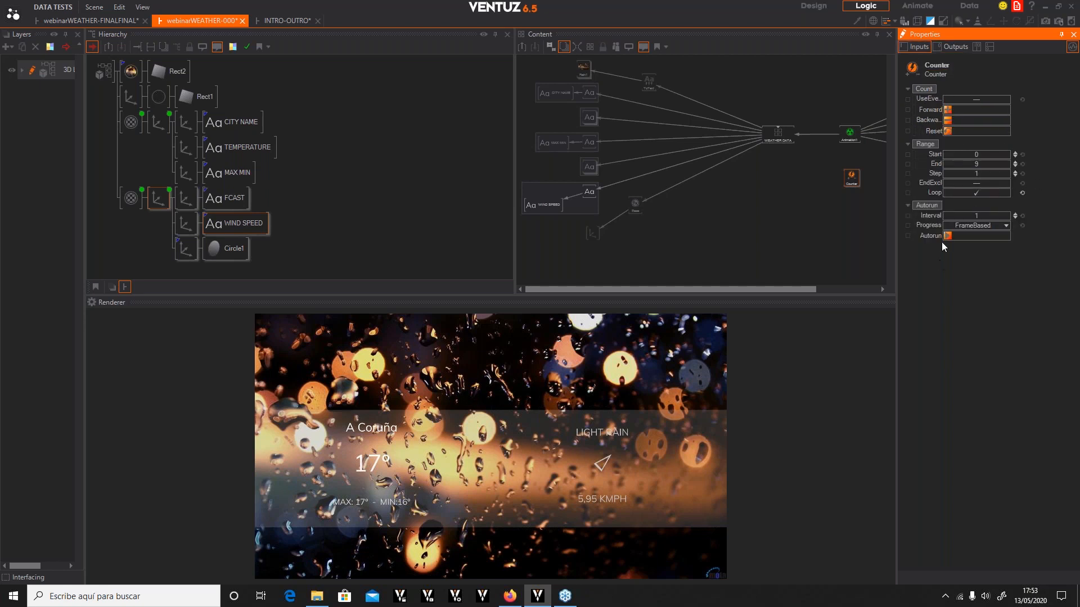
click(948, 236)
click(954, 47)
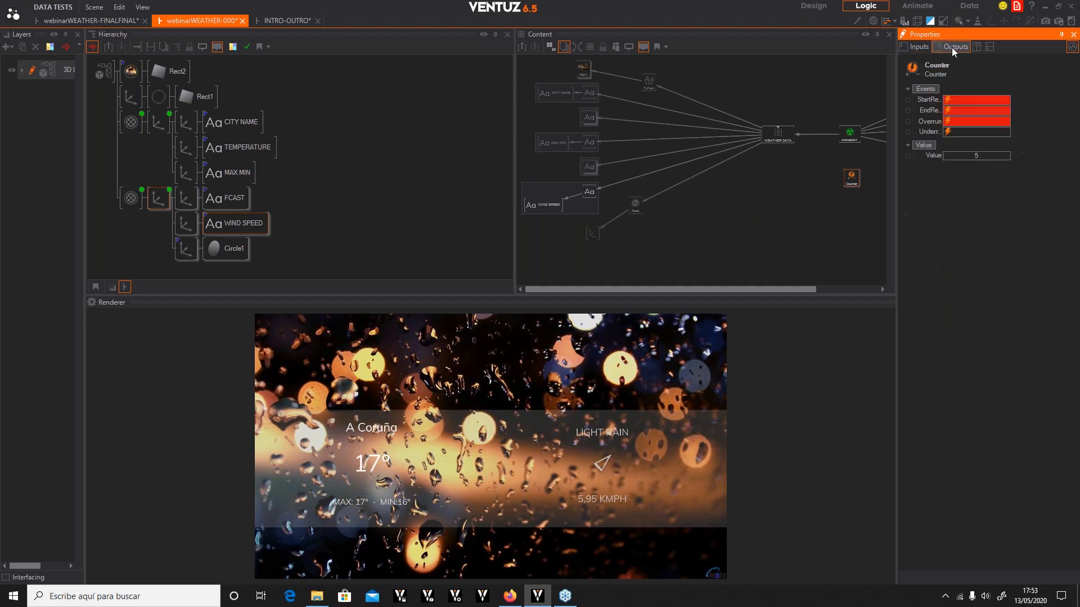
click(914, 47)
Set the Counter's Autorun interval to 25 and check its output value
click(977, 216)
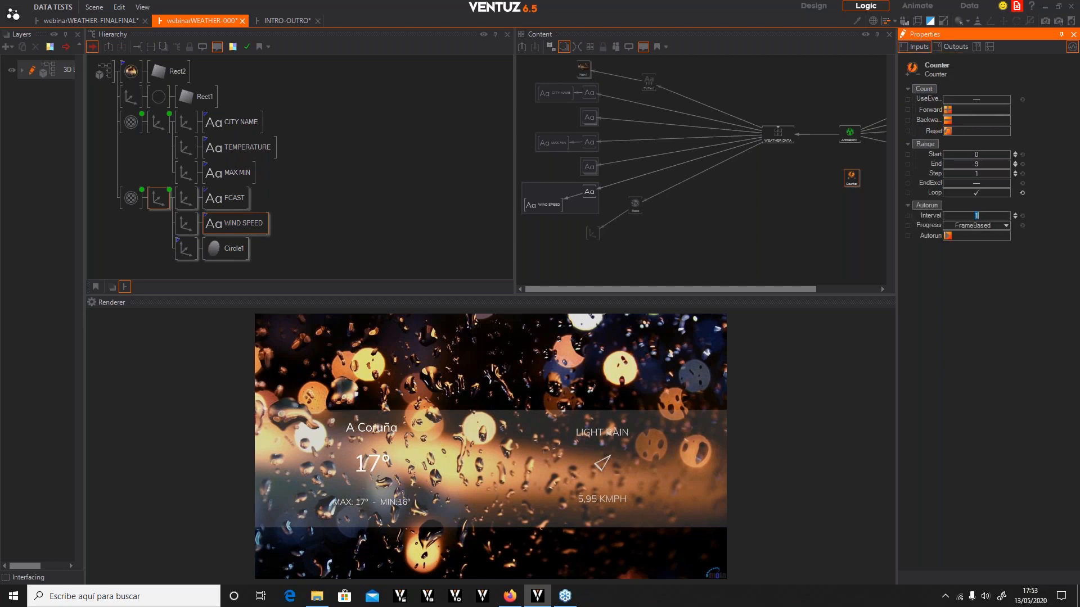
text(25)
key(Return)
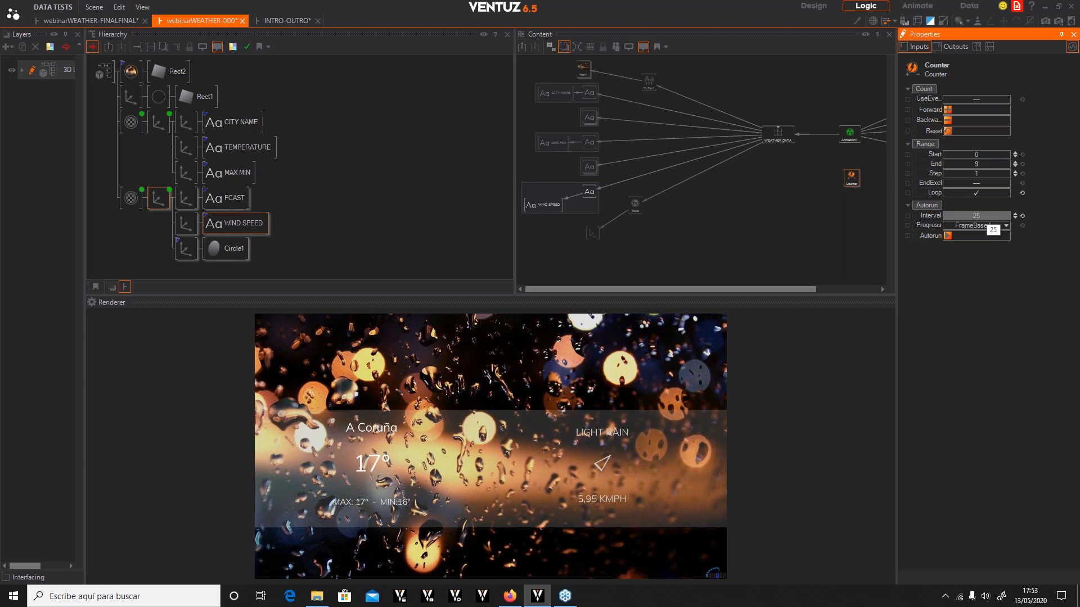
click(955, 48)
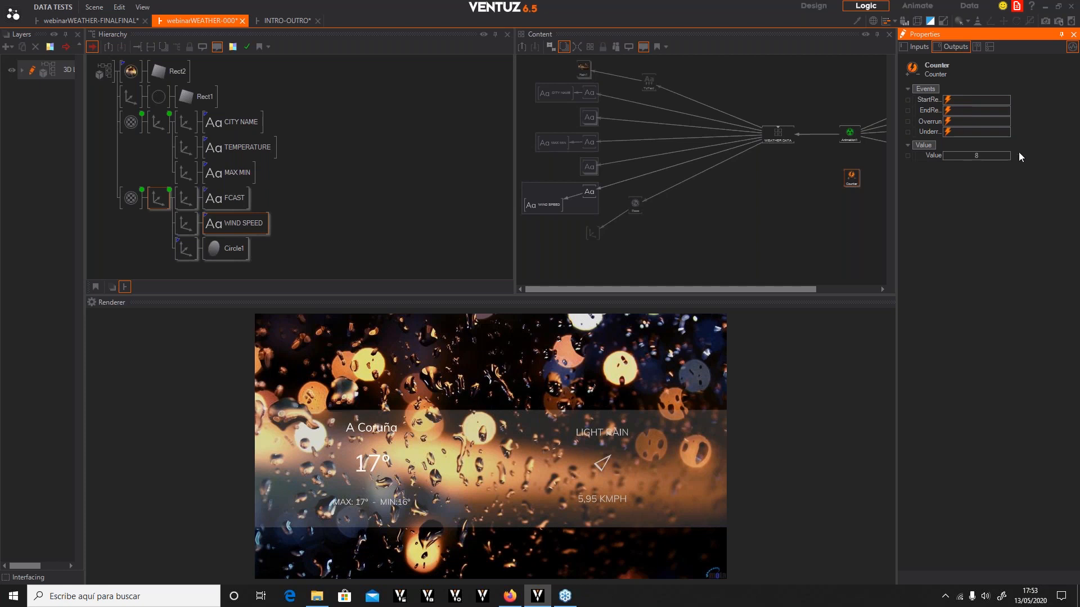
click(919, 47)
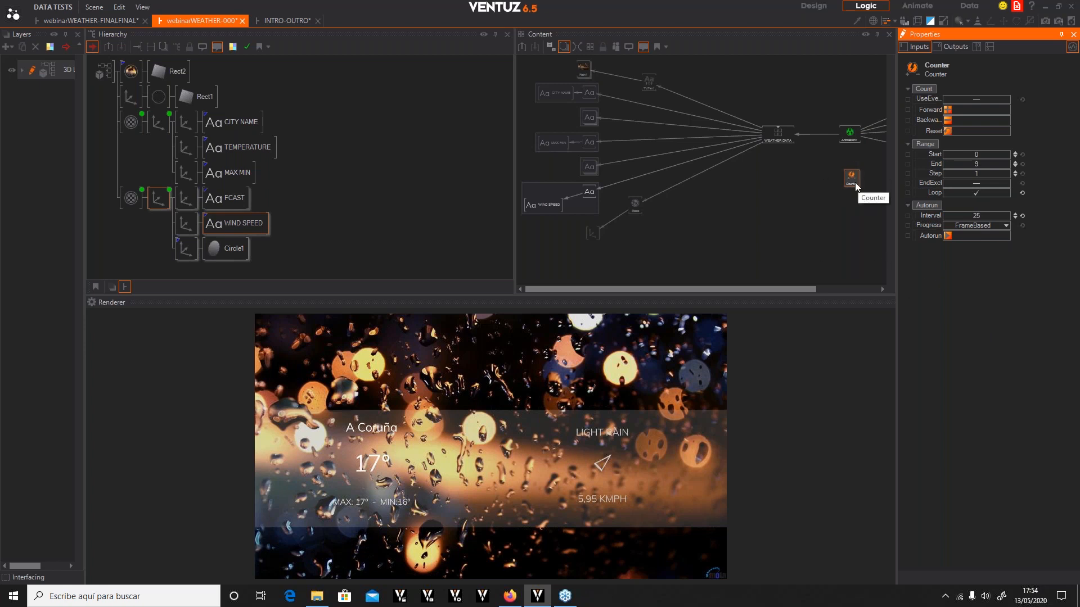
Connect the Counter's Overrun event to Animation1's NextVal input
drag(853, 182, 852, 188)
click(843, 136)
drag(936, 207, 851, 183)
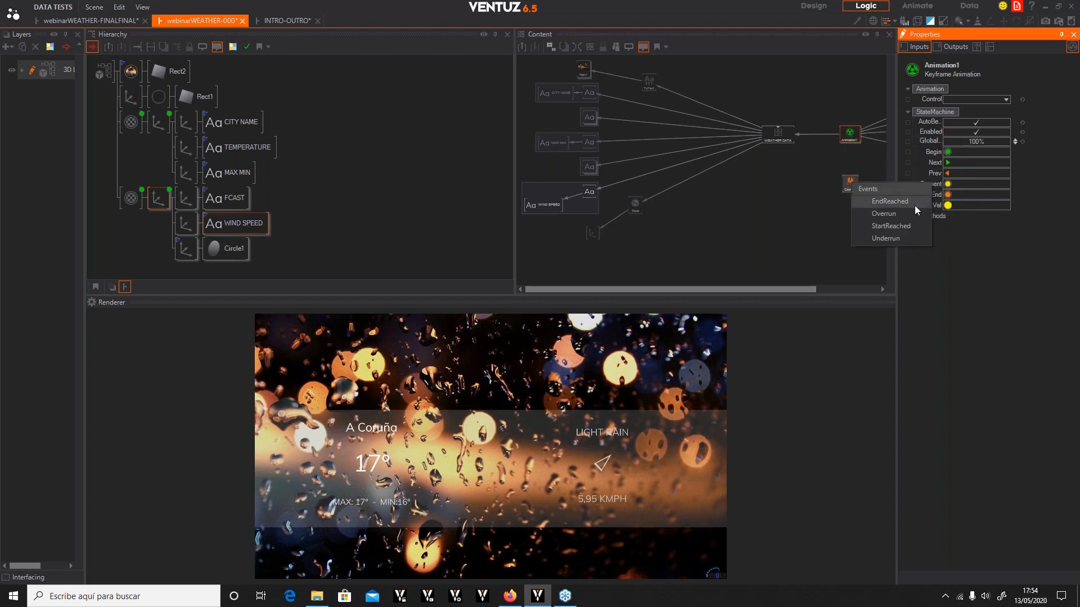
click(886, 214)
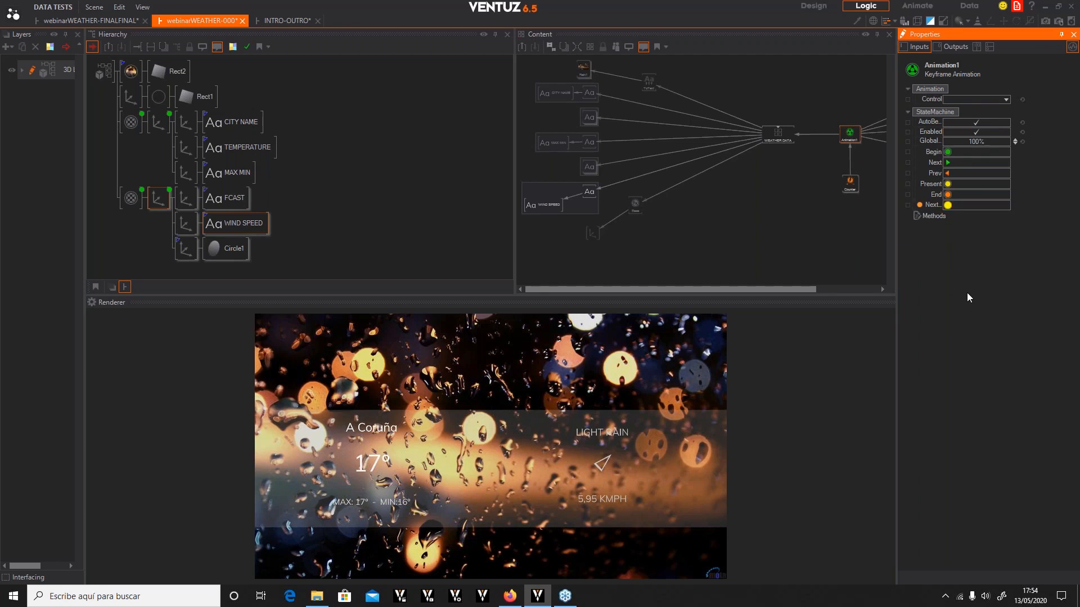
Run the Counter's Autorun and view its output events
click(845, 185)
click(949, 236)
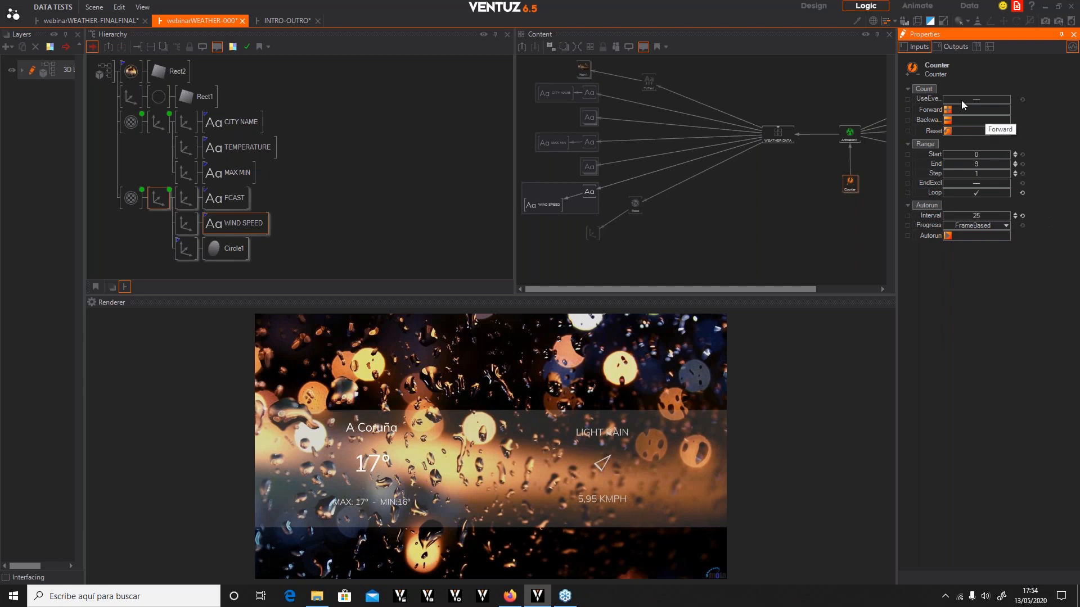
click(953, 46)
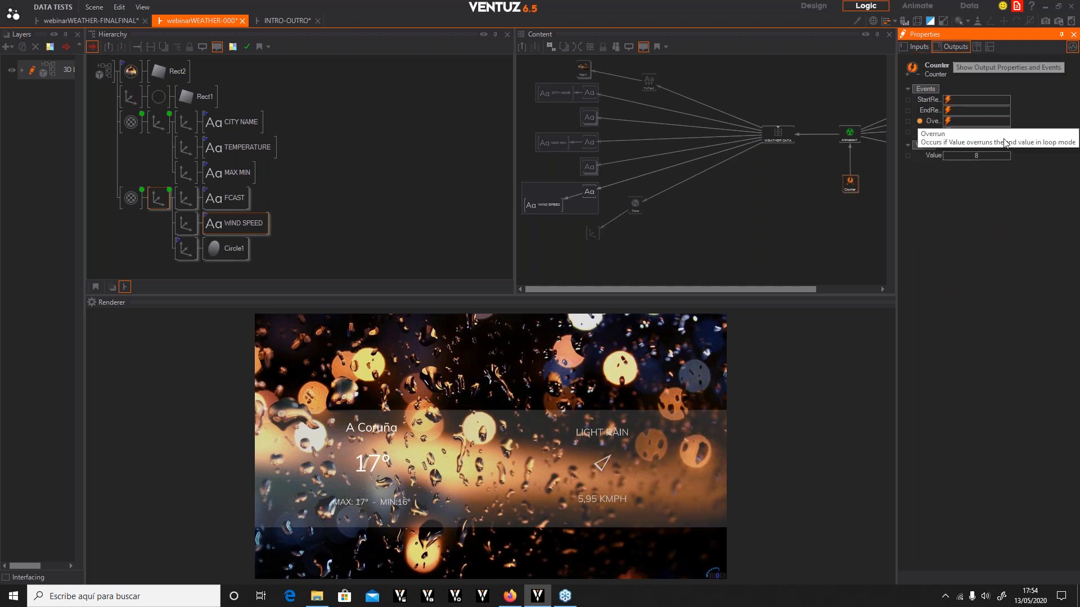
Delete the Overrun-to-NextVal link between the Counter and Animation1
click(850, 133)
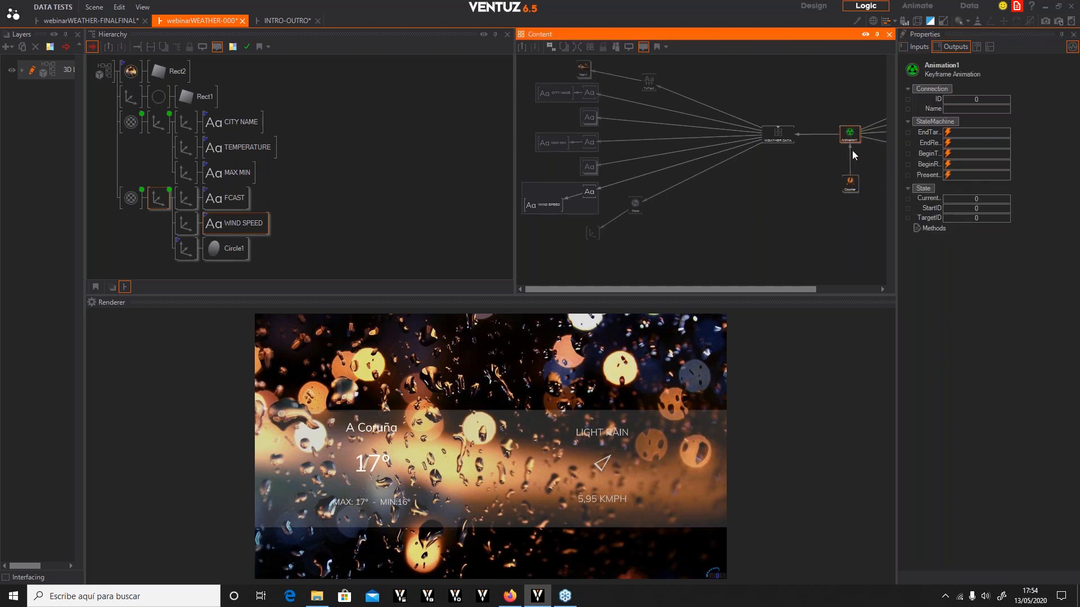
mouse_move(849, 148)
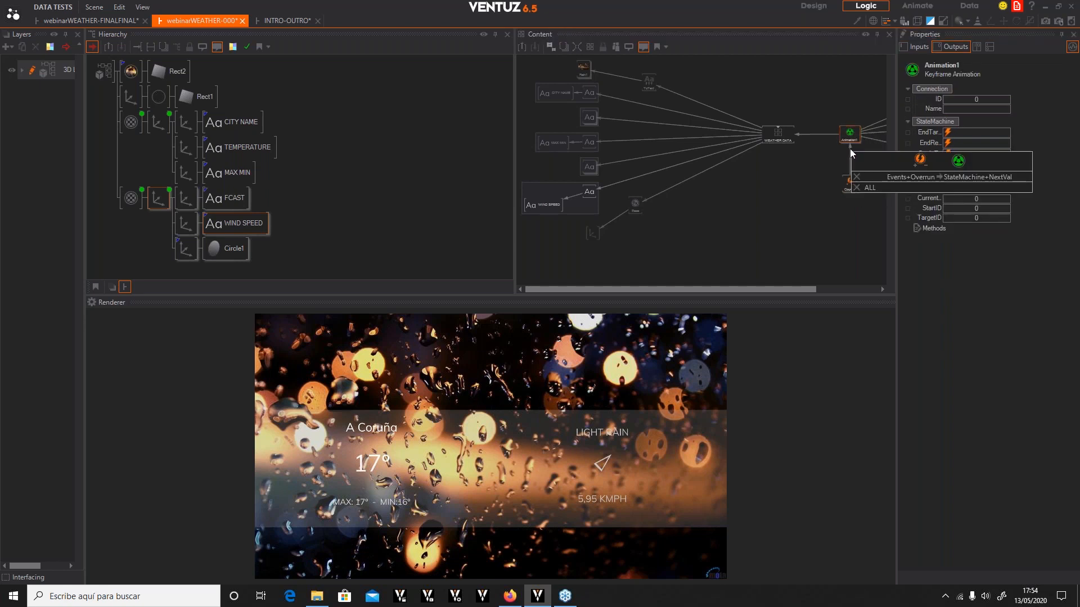
click(856, 179)
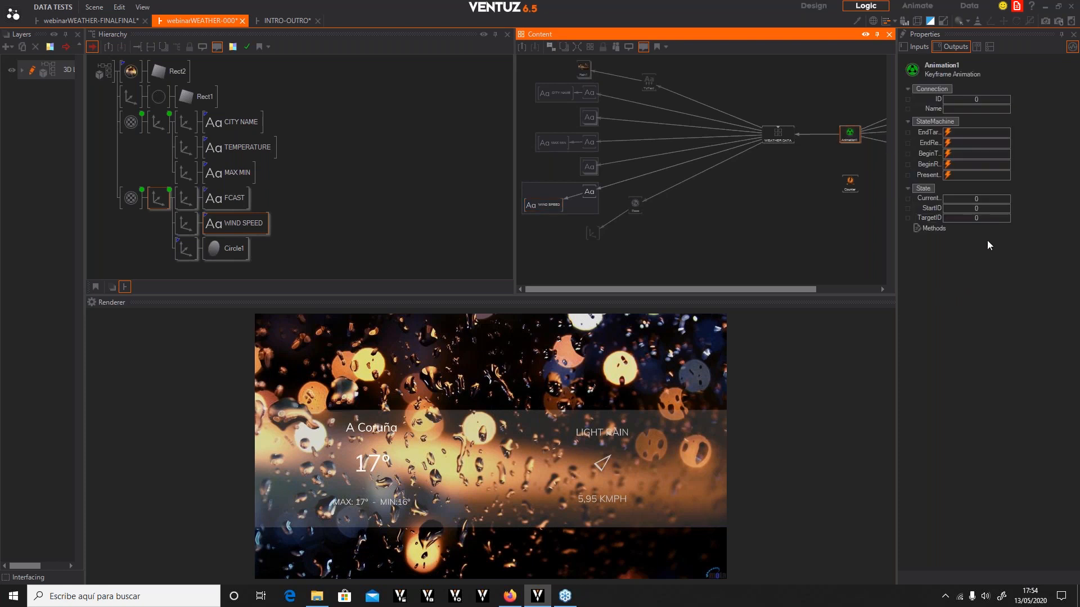
Connect the Counter's EndReached event to Animation1's NextVal input
click(919, 47)
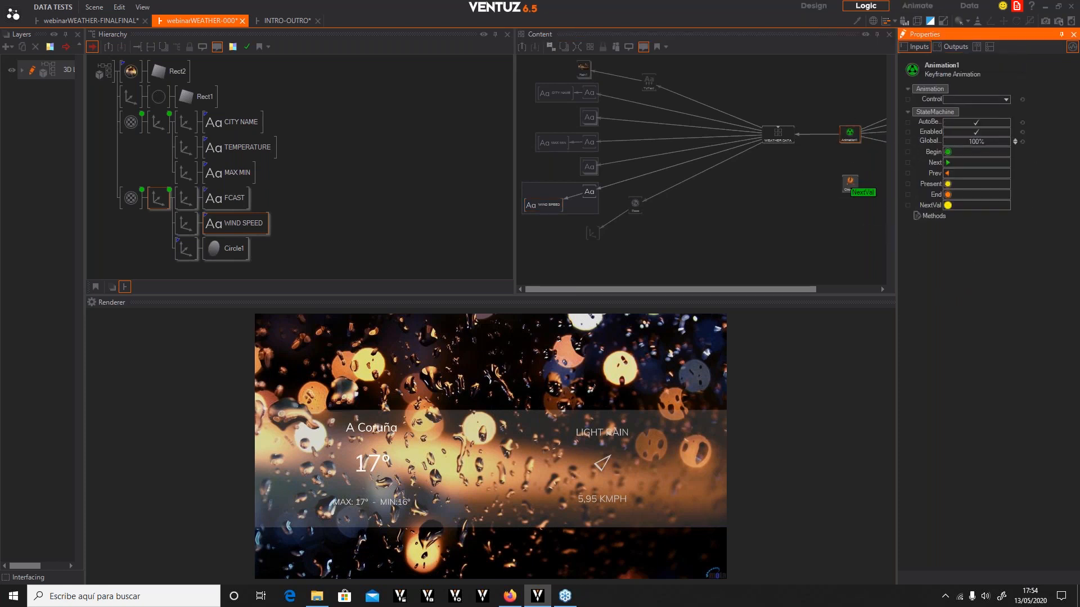
click(851, 188)
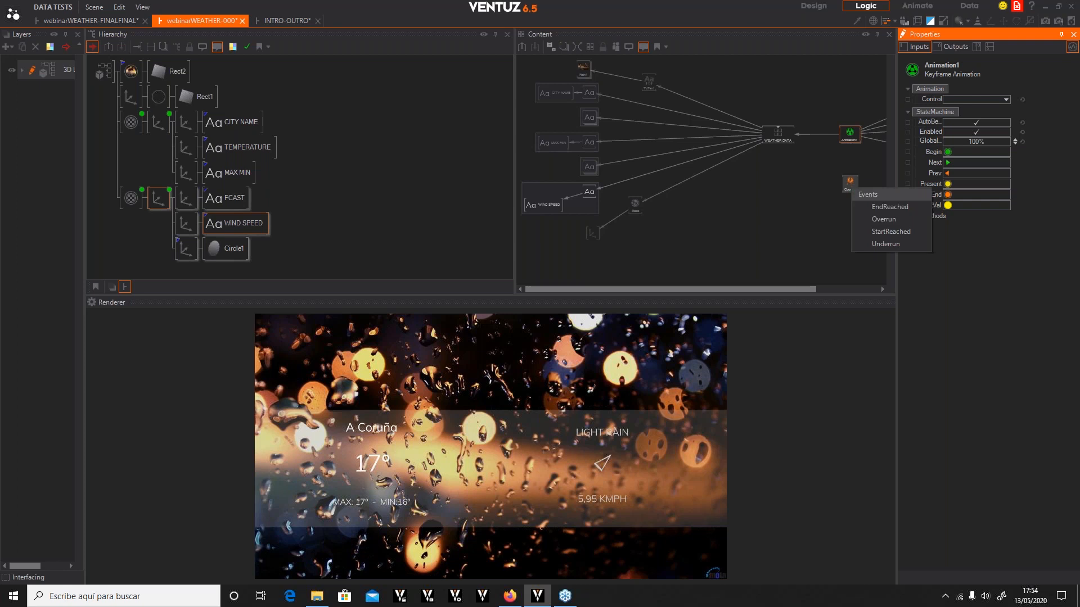
click(889, 206)
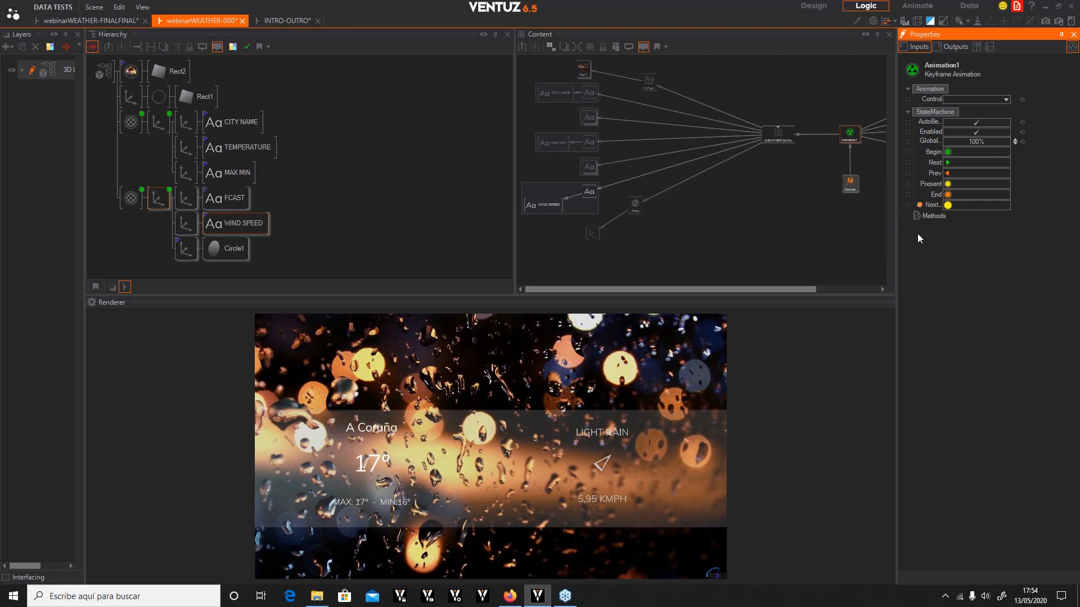
click(851, 188)
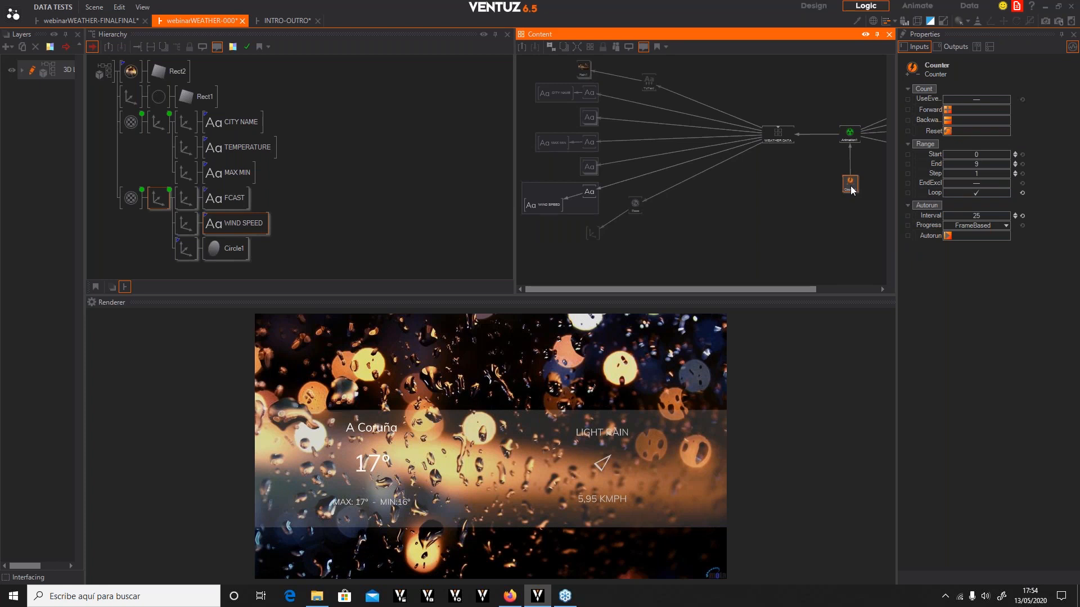
Trigger Animation1's NextVal and reposition the Animation1 and Counter nodes in the content view
click(841, 133)
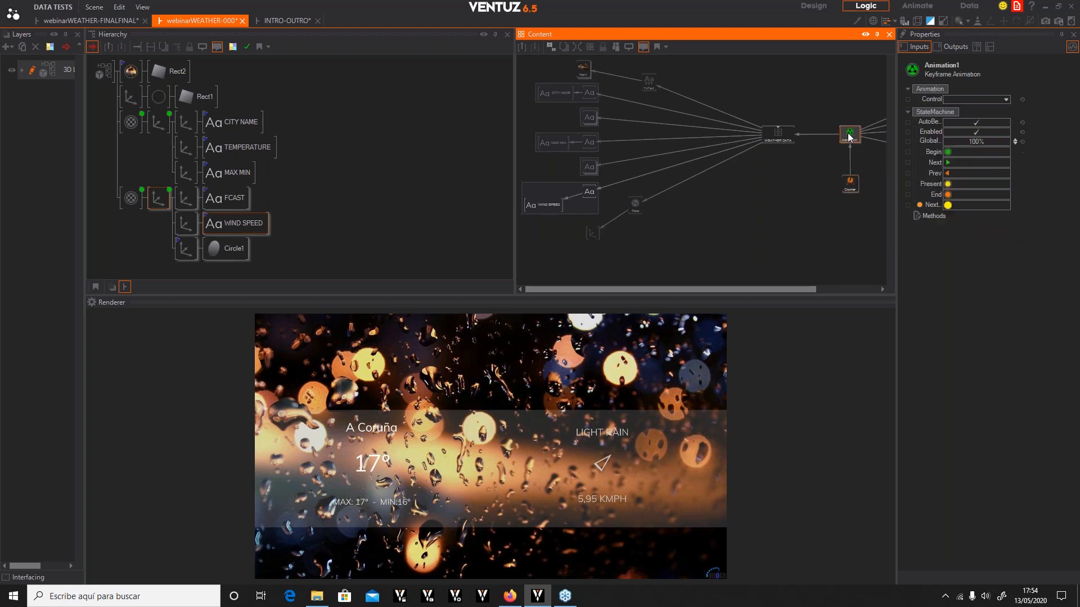
click(946, 207)
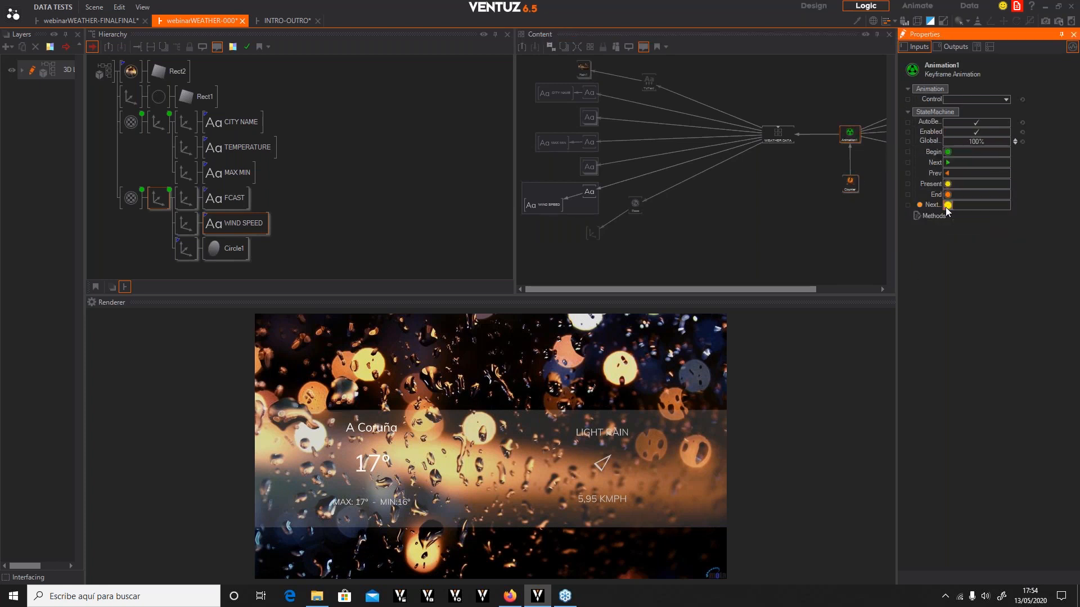
mouse_move(850, 183)
mouse_down()
mouse_move(843, 211)
mouse_move(846, 197)
mouse_up()
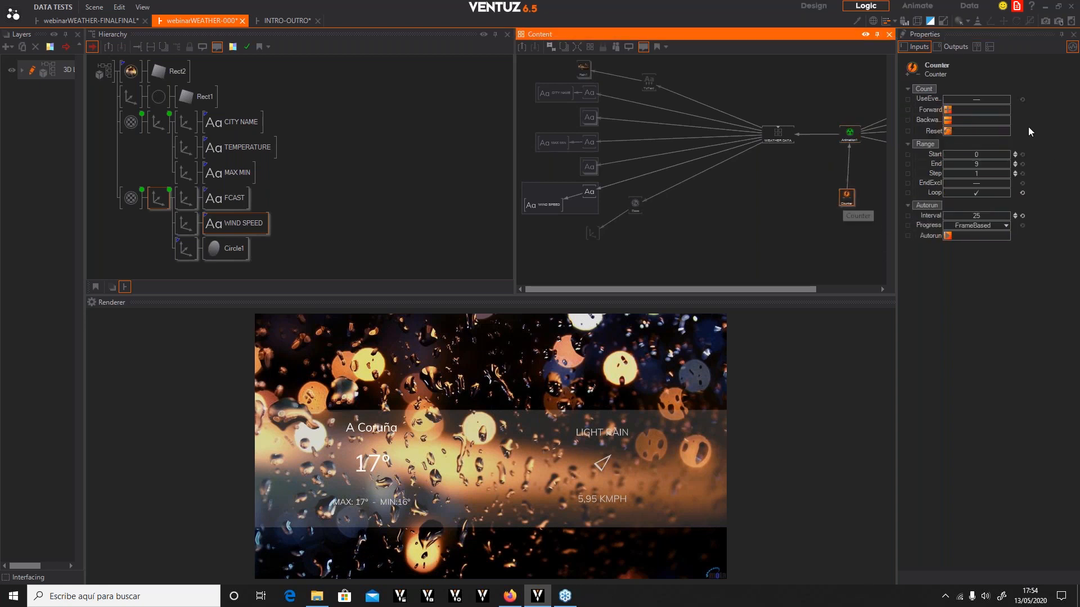
drag(850, 135, 837, 134)
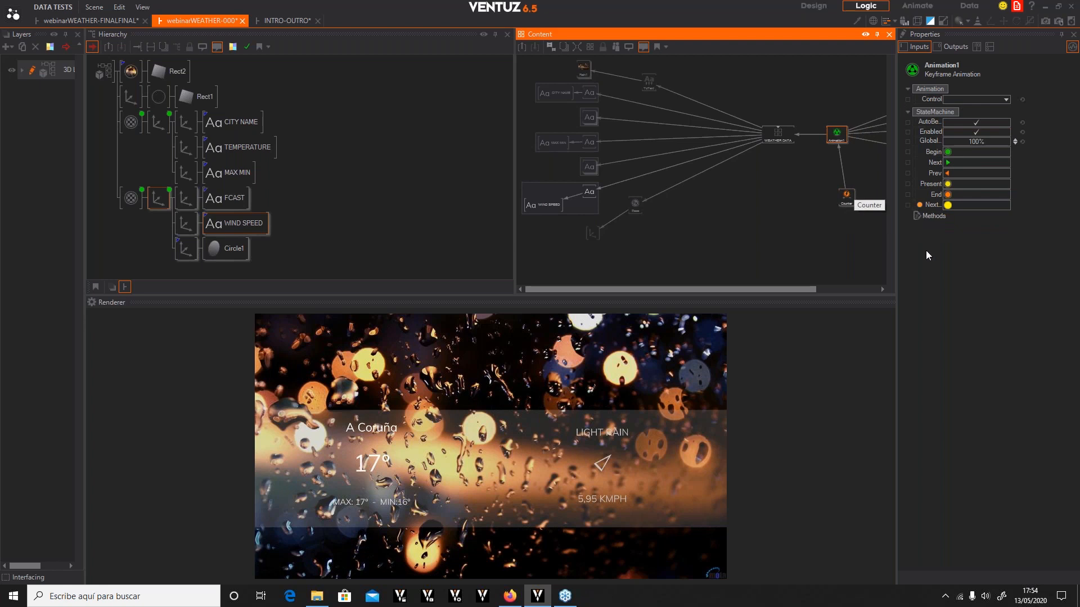
click(847, 199)
click(843, 137)
double_click(835, 135)
click(834, 184)
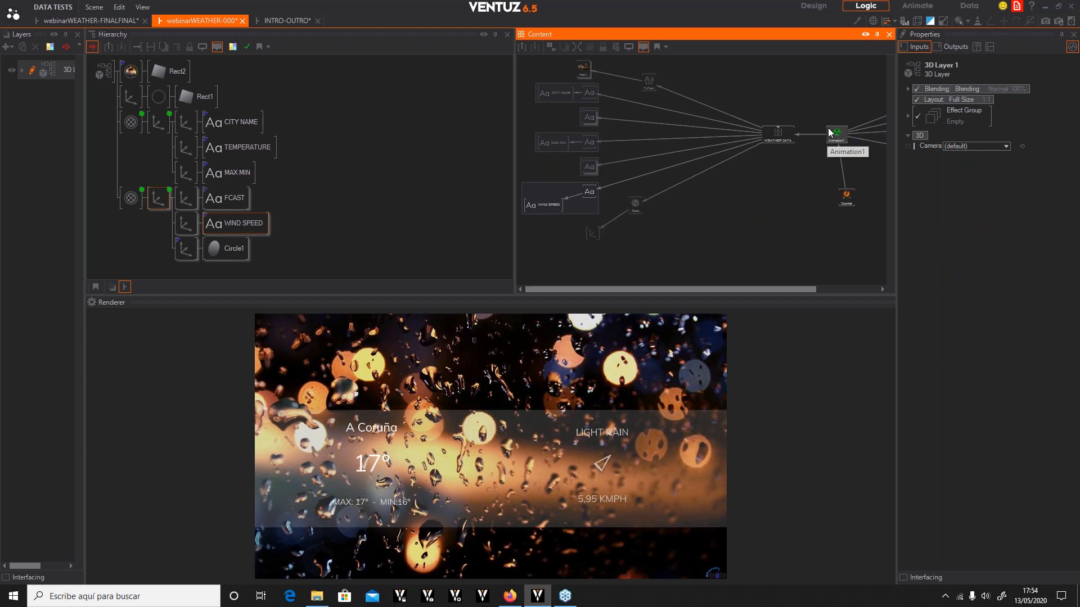
Review the S1 loop timeline in the Animate layout and return to the Logic layout
click(914, 6)
drag(539, 581, 244, 581)
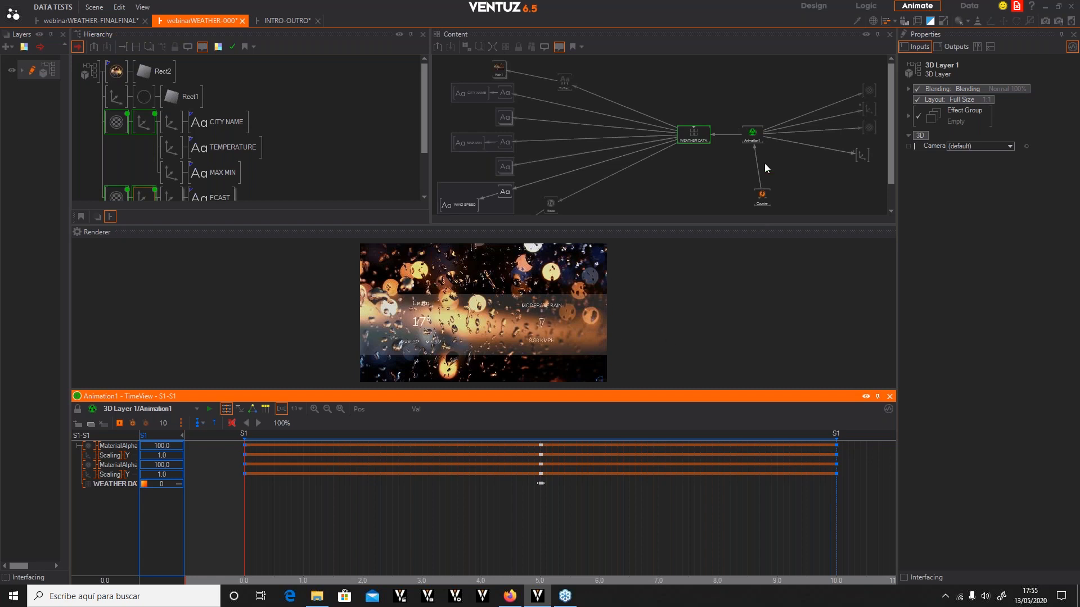
click(869, 8)
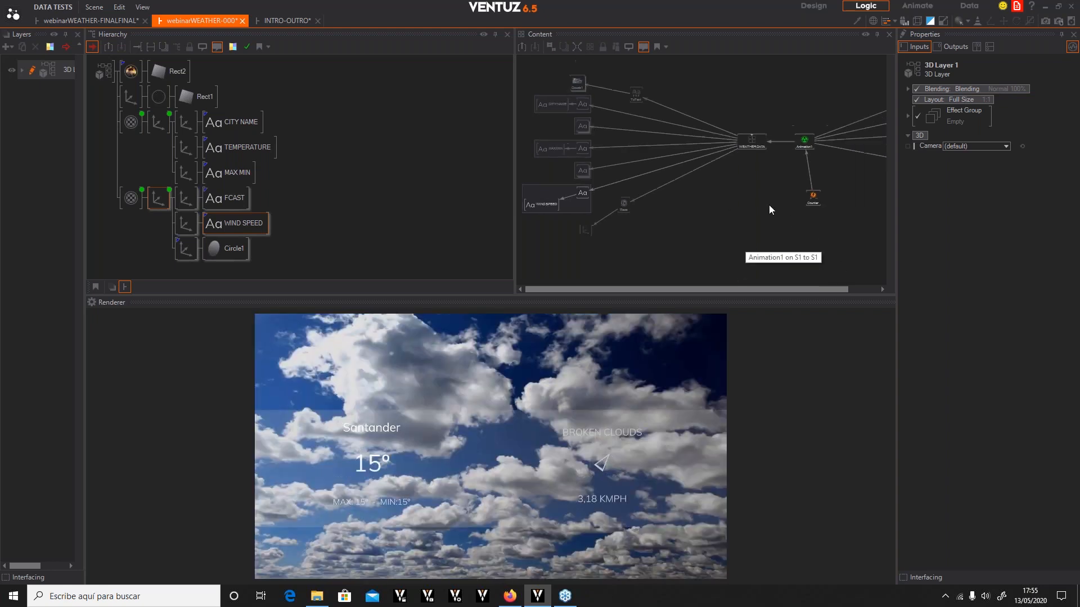
Open the WEATHER DATA container and select its Script node
scroll(769, 205, down, 2)
middle_drag(834, 223, 810, 235)
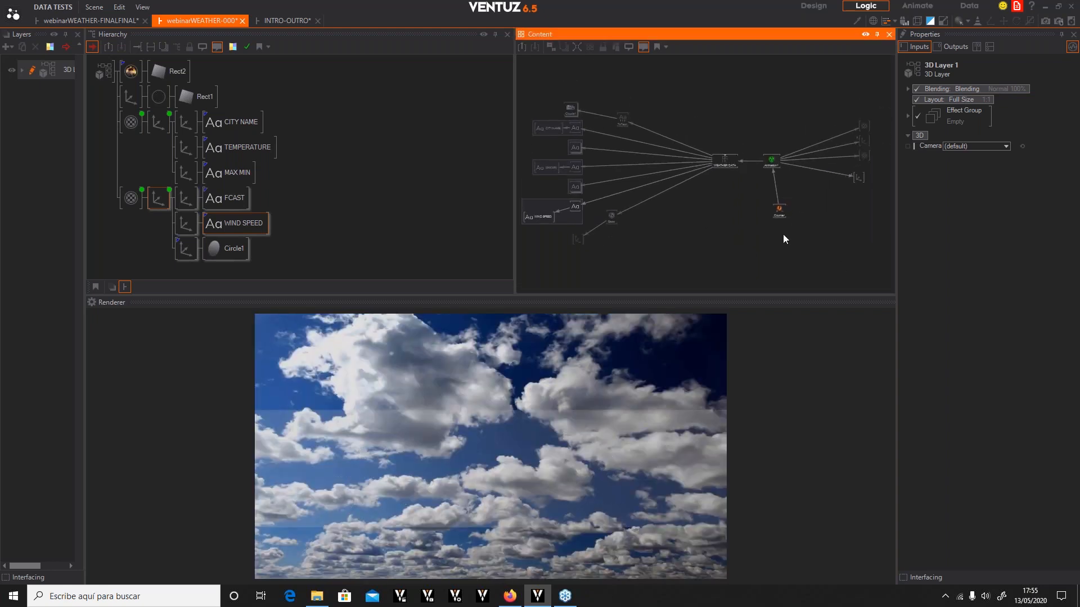
drag(717, 161, 698, 167)
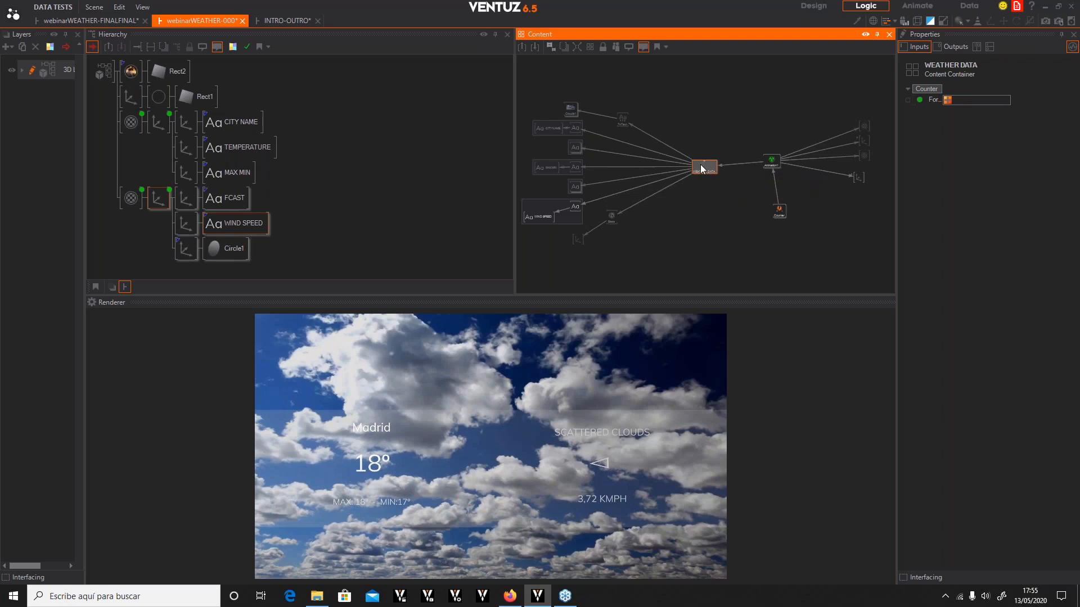
scroll(706, 163, up, 4)
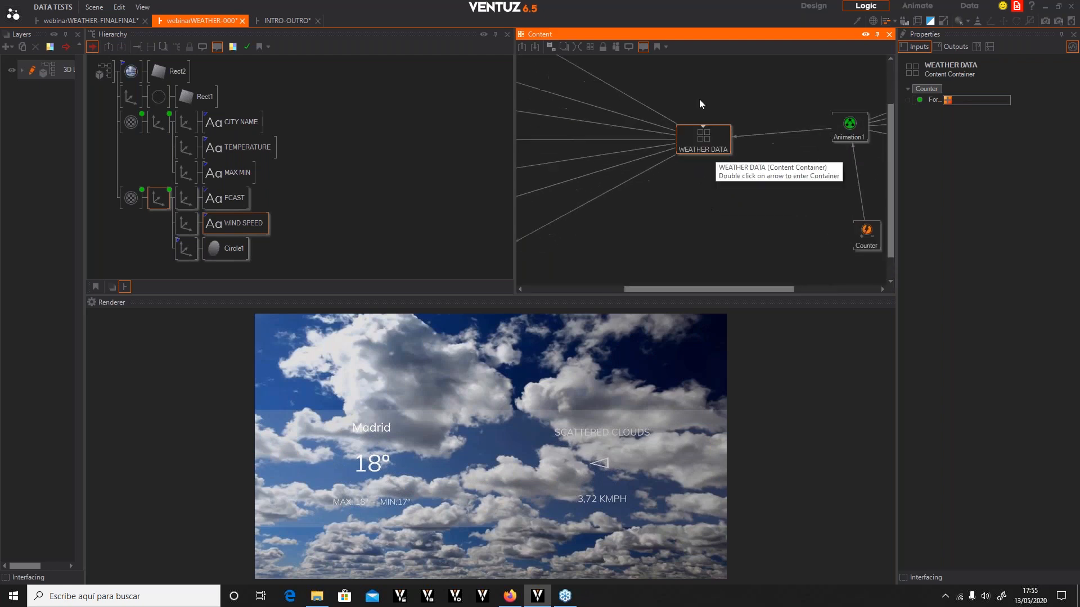
click(702, 124)
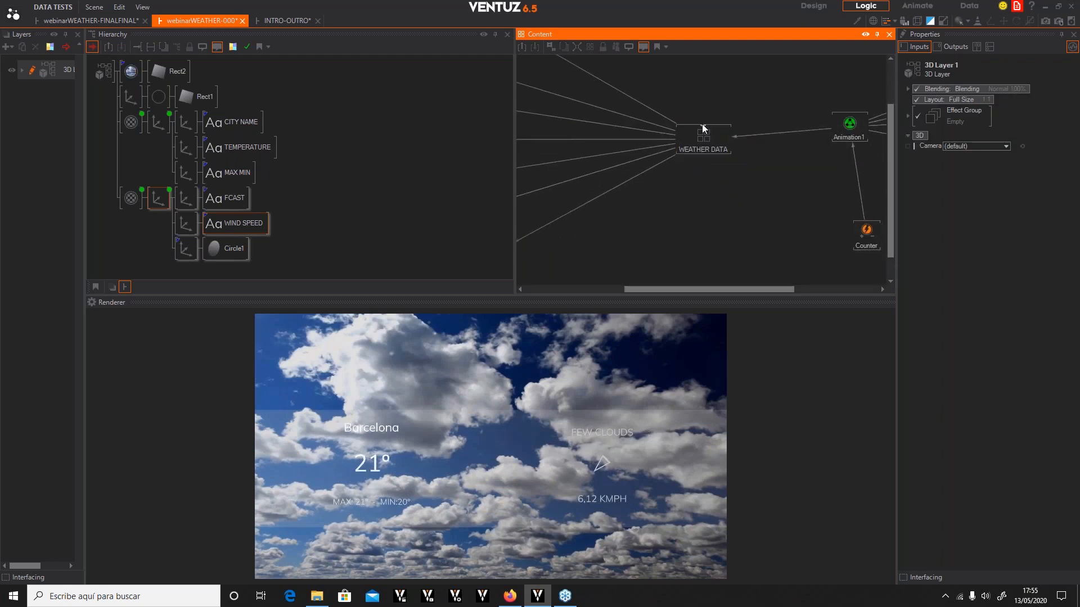
double_click(703, 128)
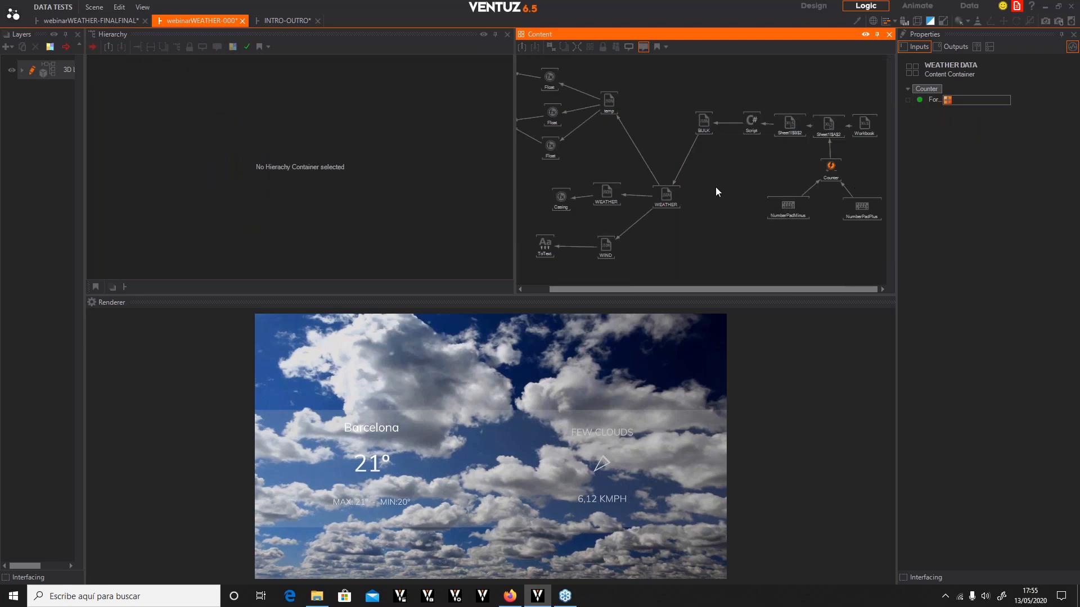
click(751, 122)
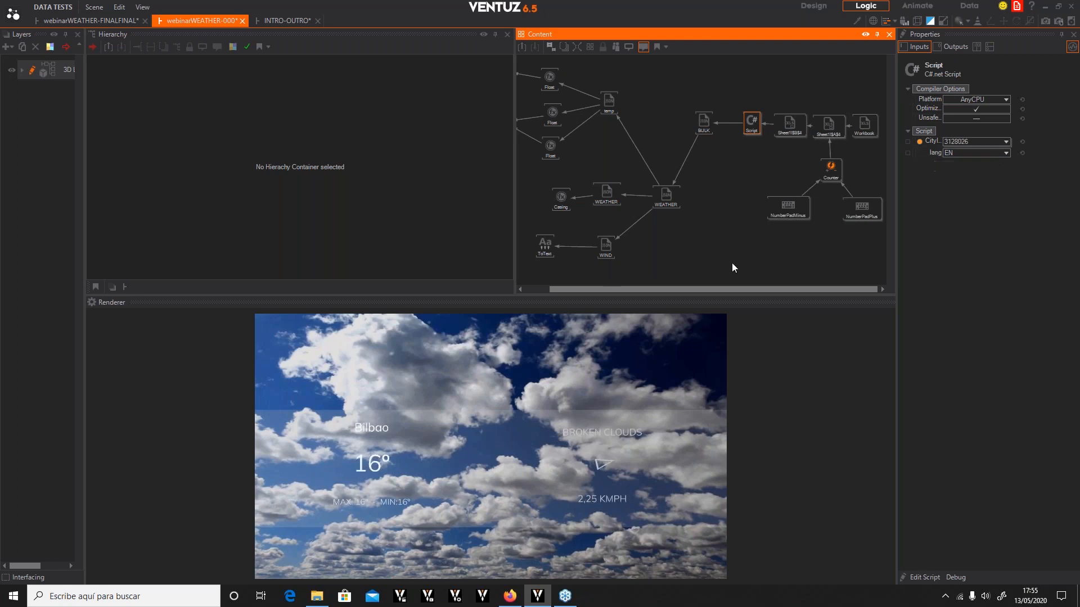
Select the WEATHER DATA Script node and step forward through several cities
click(718, 243)
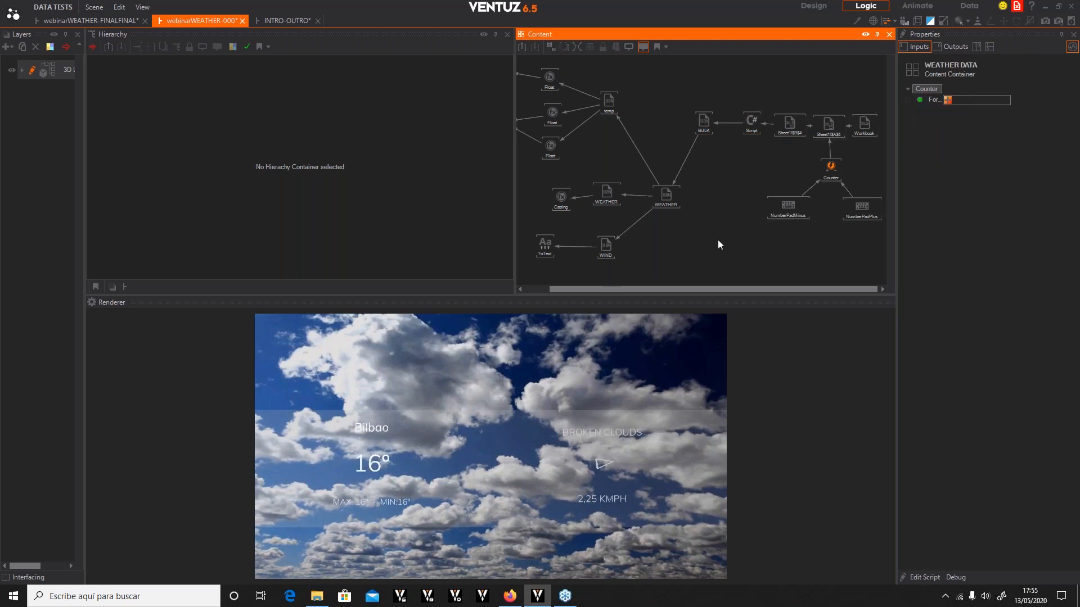
click(751, 132)
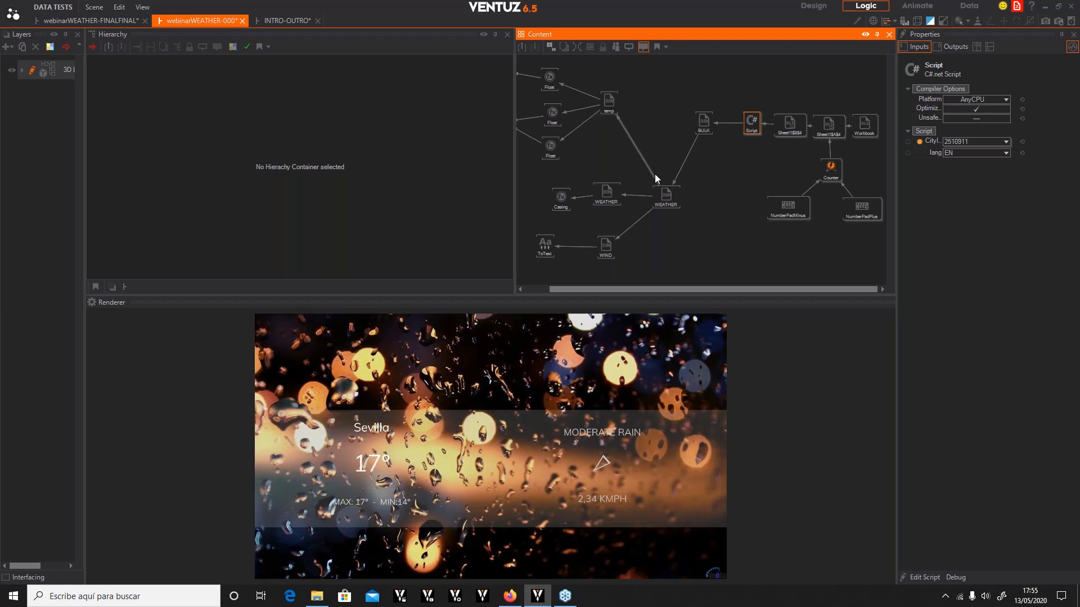
key(KP_Add)
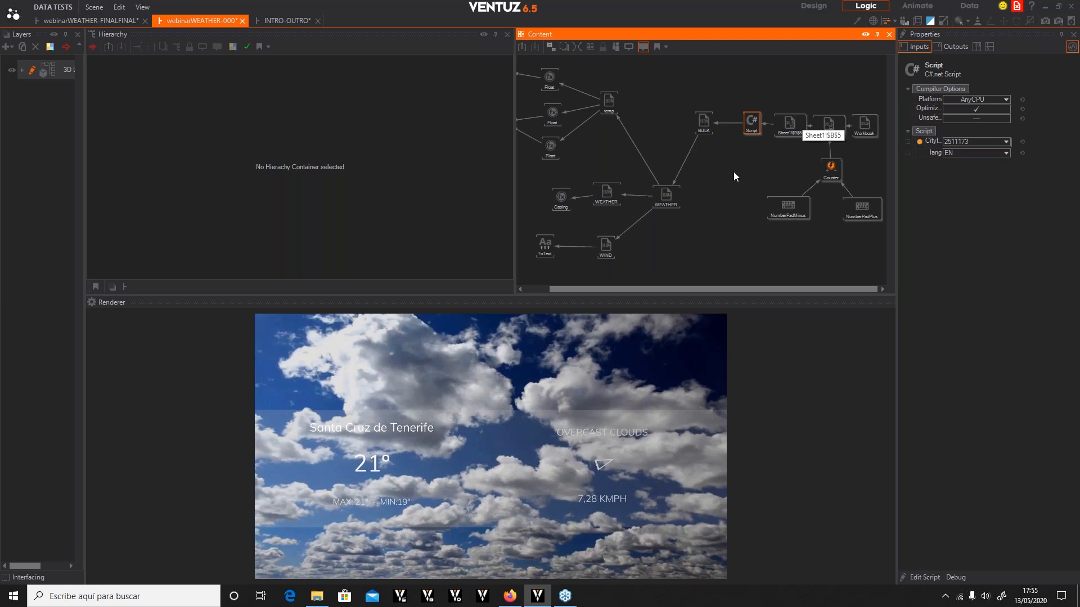
key(KP_Add)
key(KP_Add)
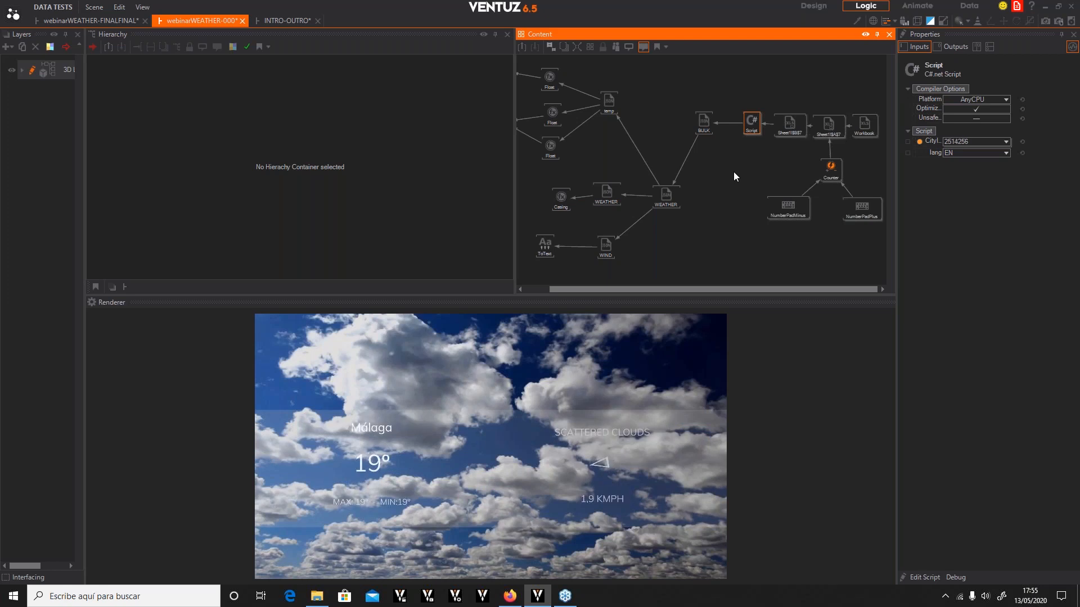
double_click(733, 171)
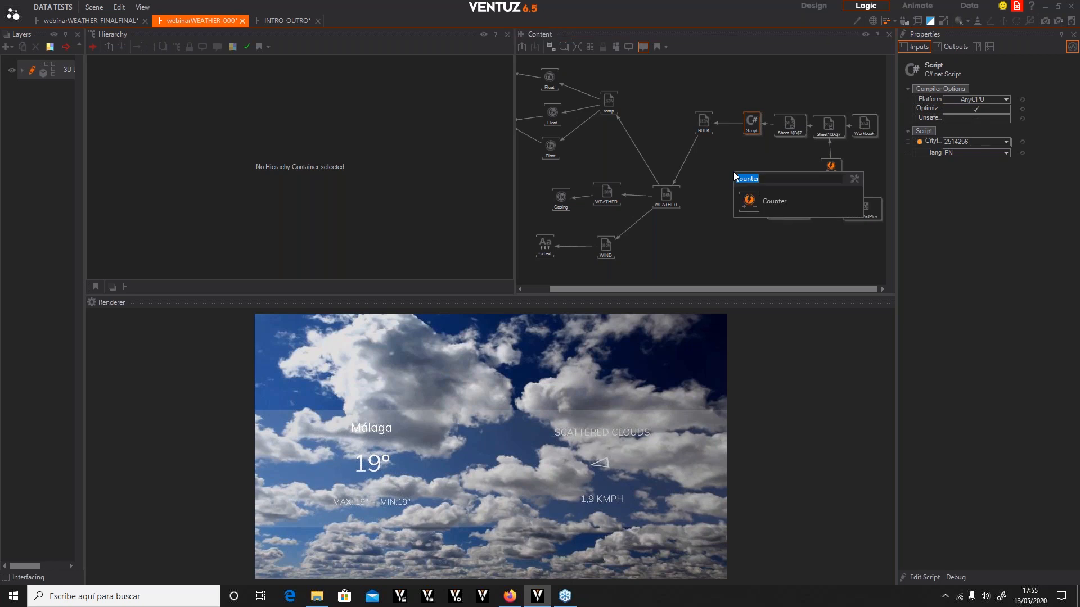
text(expression)
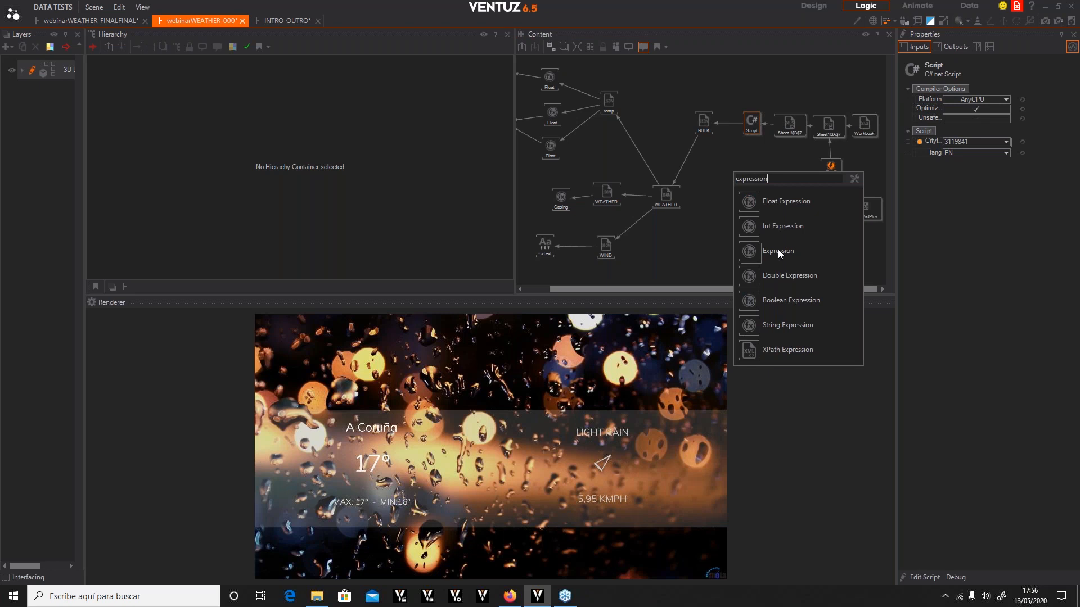
click(741, 226)
click(745, 167)
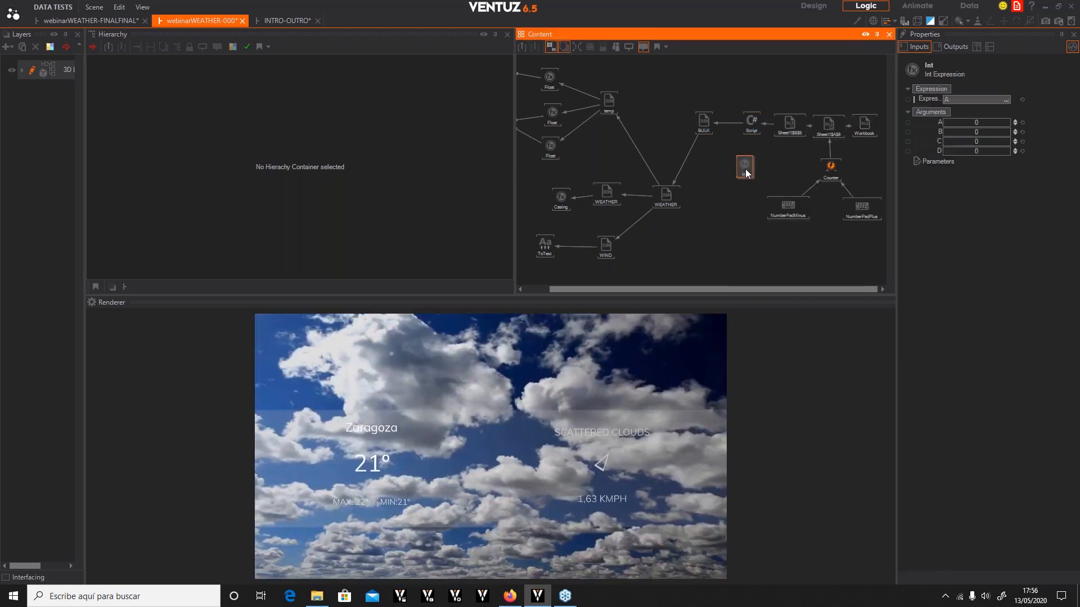
key(Delete)
Add a String Expression node to the WEATHER DATA content and select it
double_click(744, 169)
text(ex)
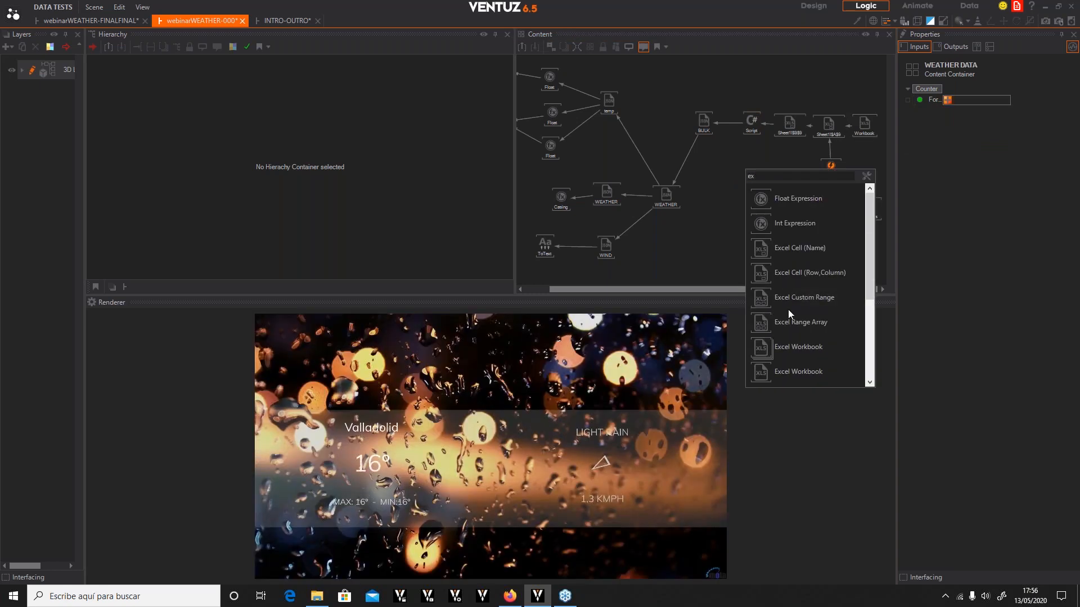
text(pre)
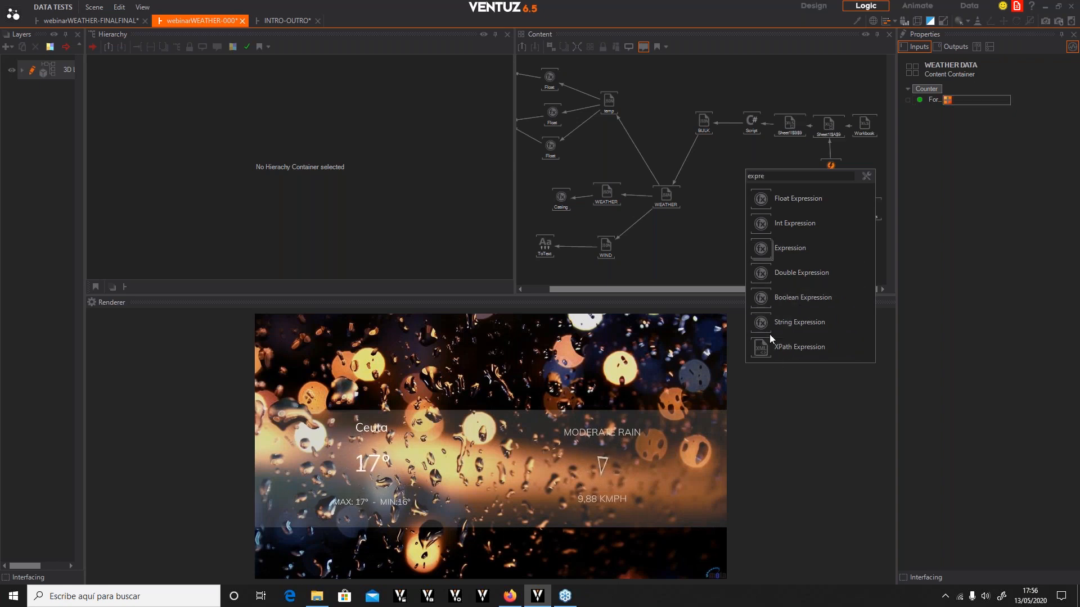
click(788, 322)
click(744, 164)
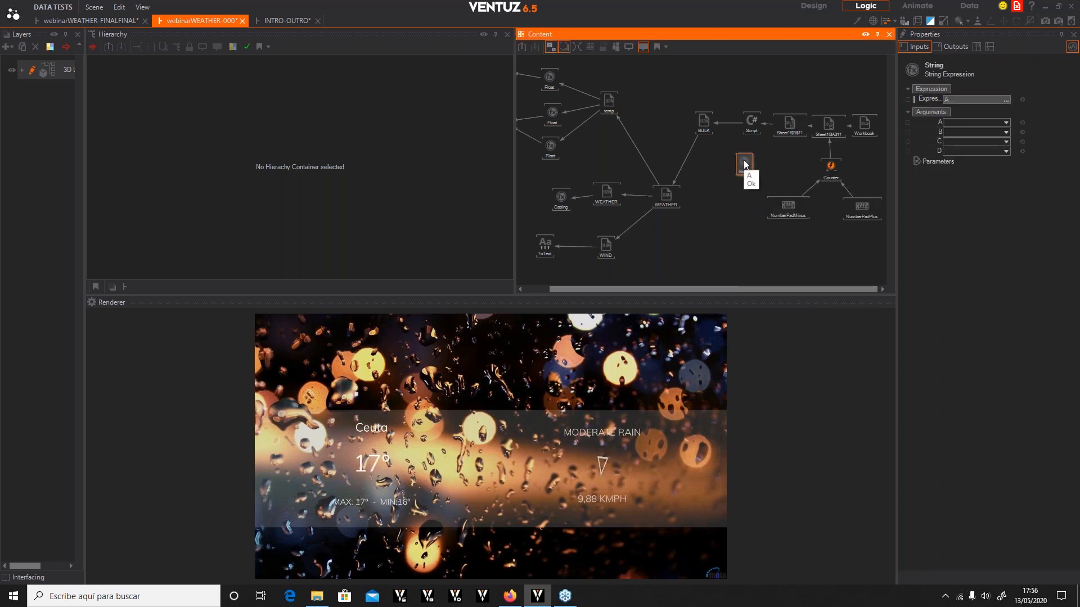
Set the String Expression's expression to (A==0)"ES":"EN"
click(1006, 100)
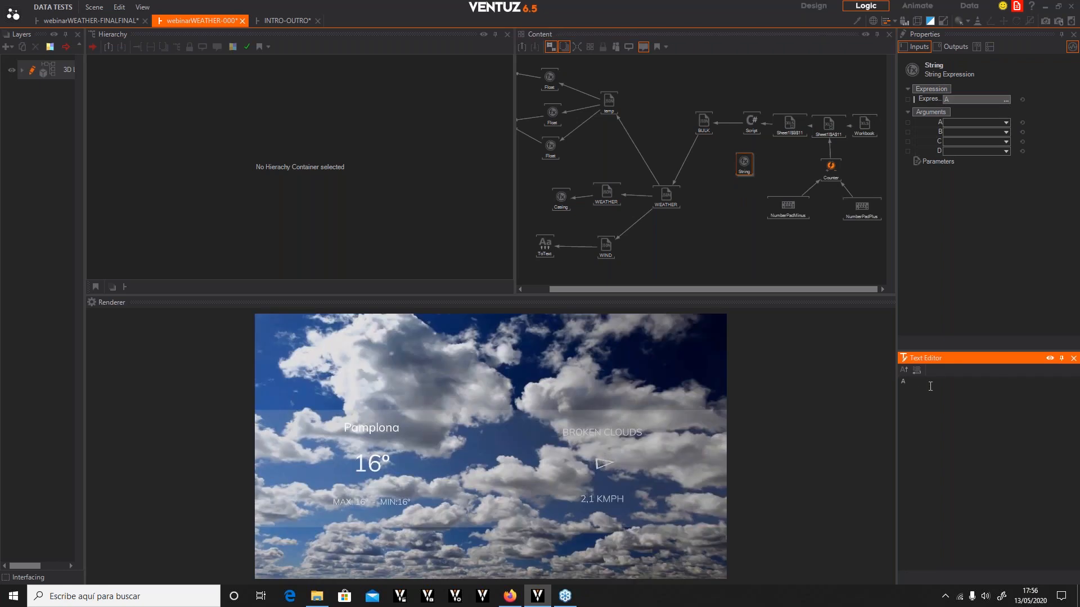
key(BackSpace)
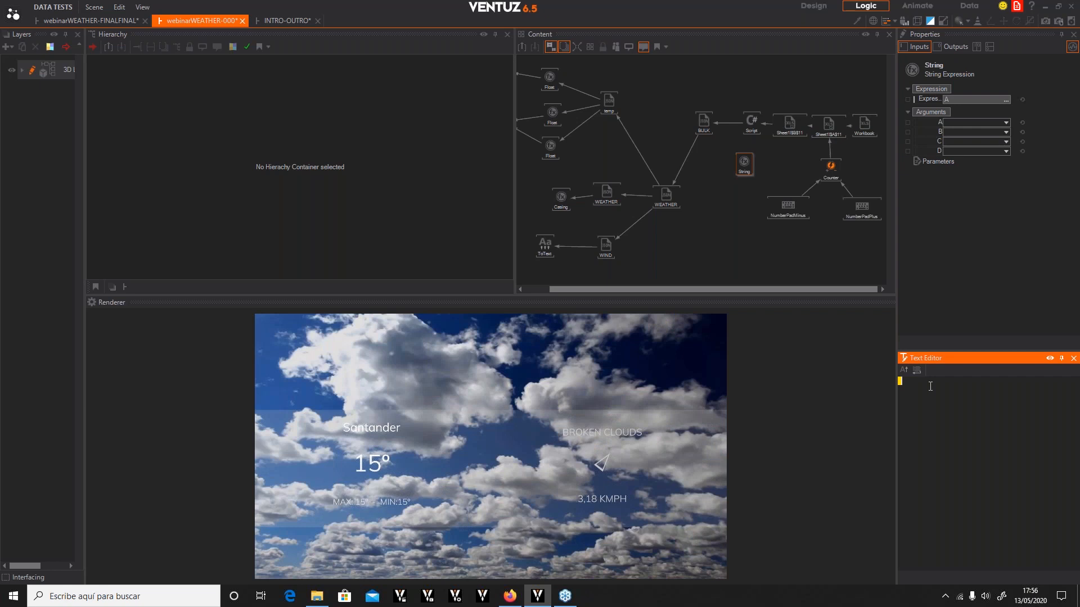
text(A)
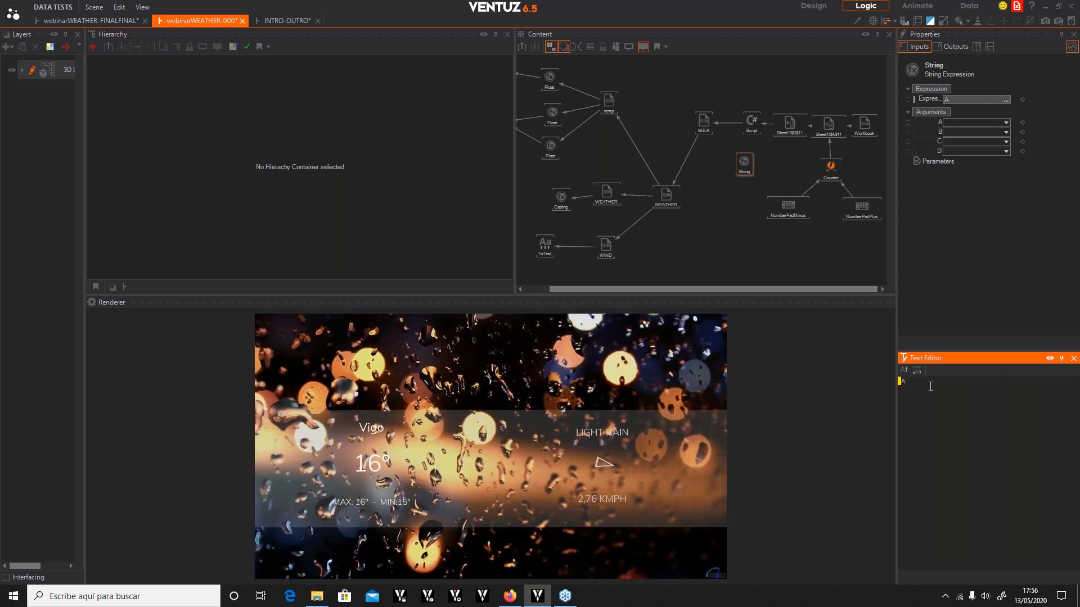
text(==0)
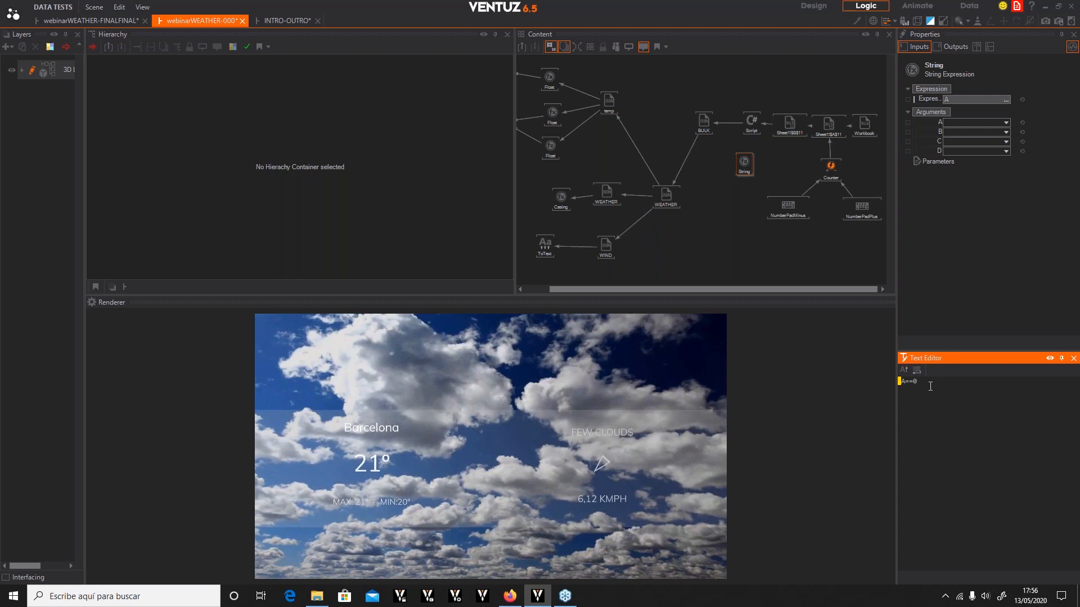
text())
text(()
text("ES")
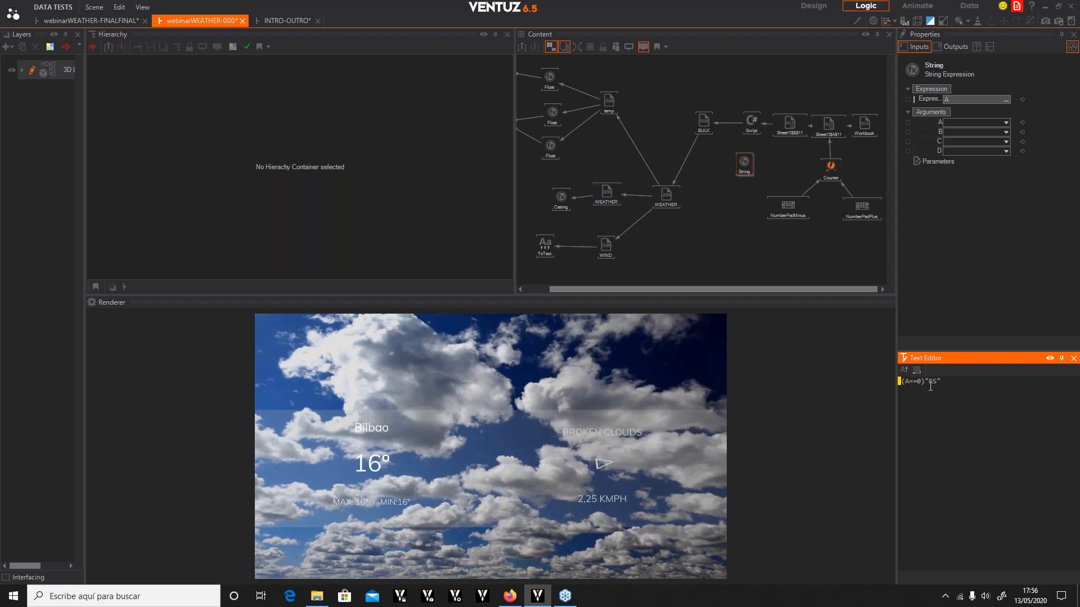
text(:)
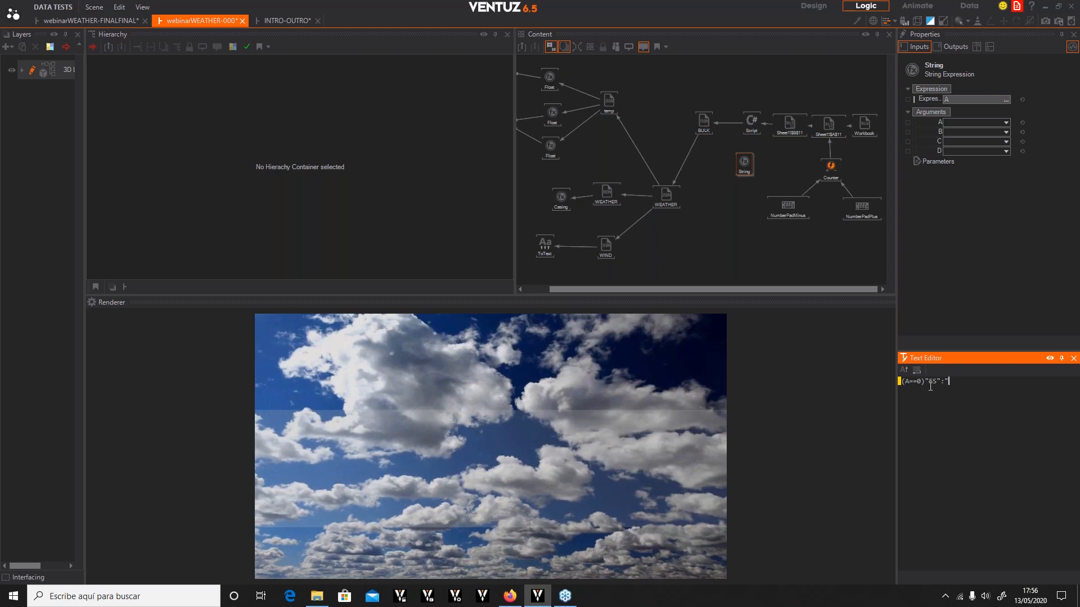
text("EN")
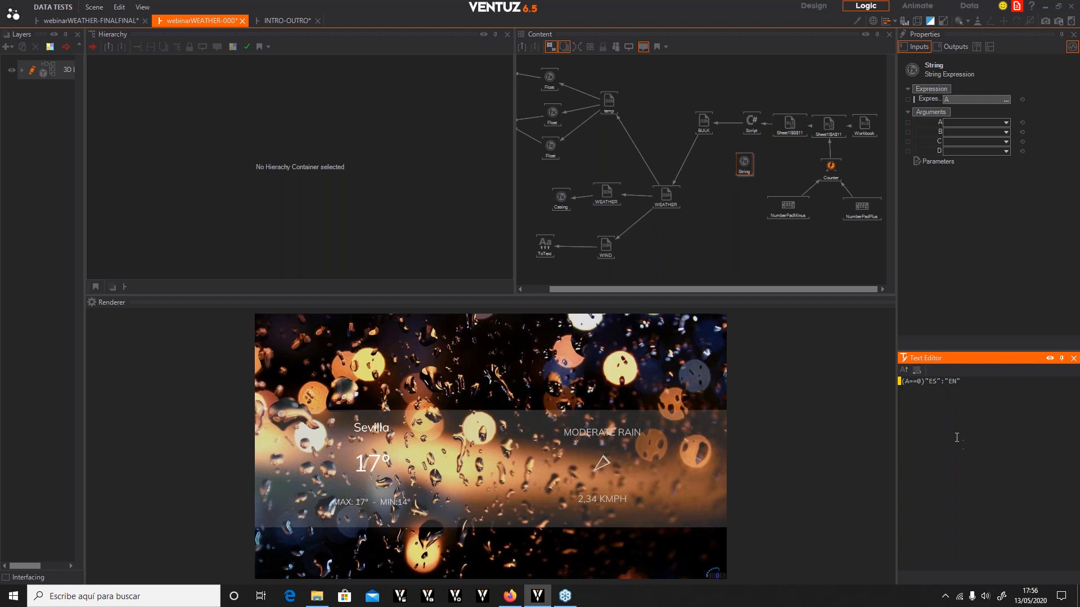
click(990, 270)
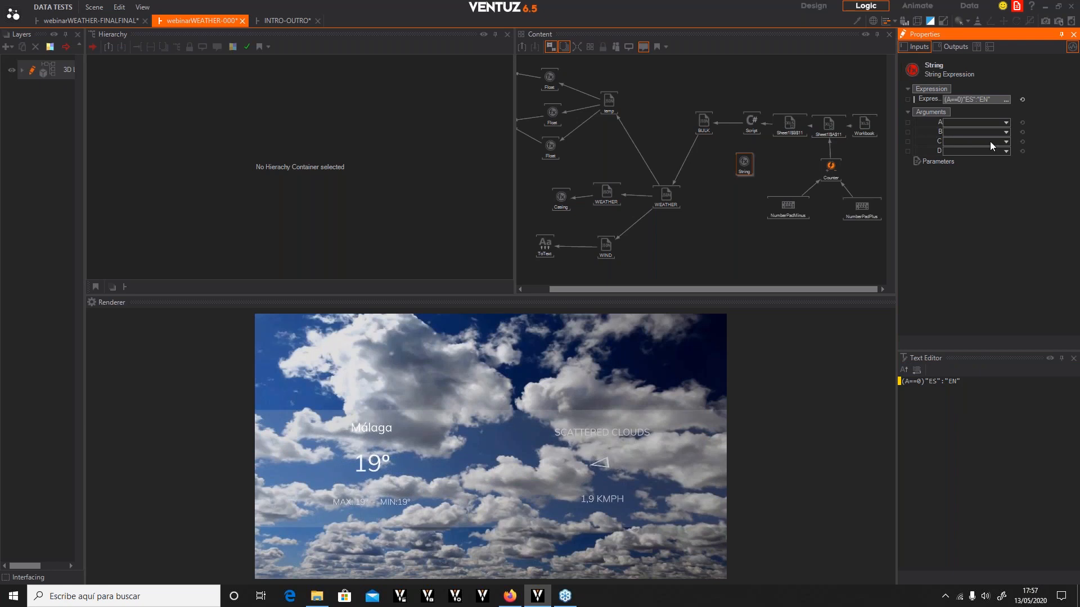
Add a second Counter node below the String Expression
click(745, 169)
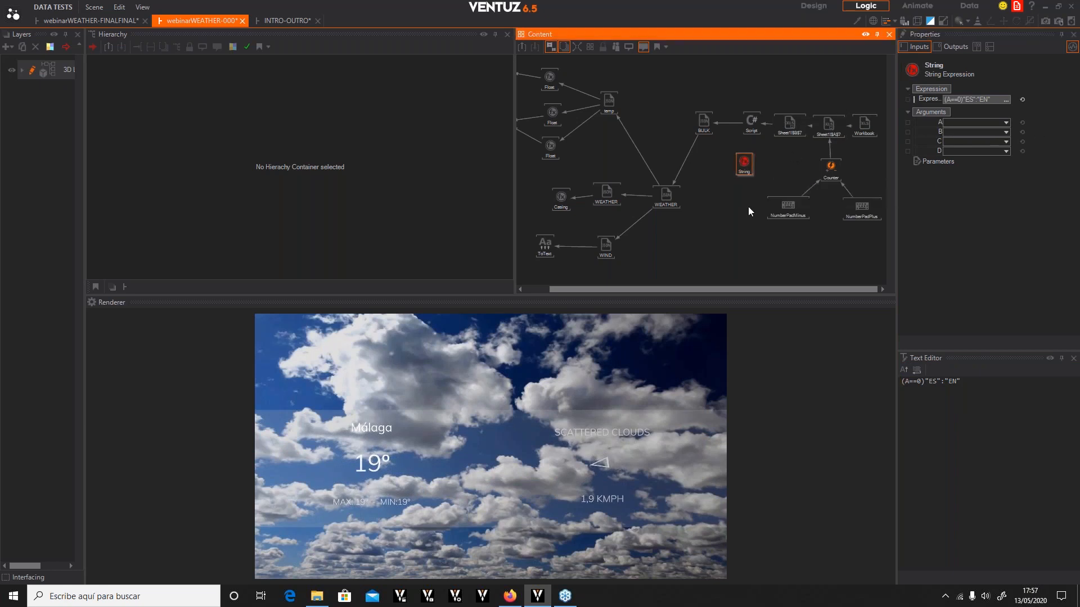
click(748, 208)
double_click(747, 208)
text(counter)
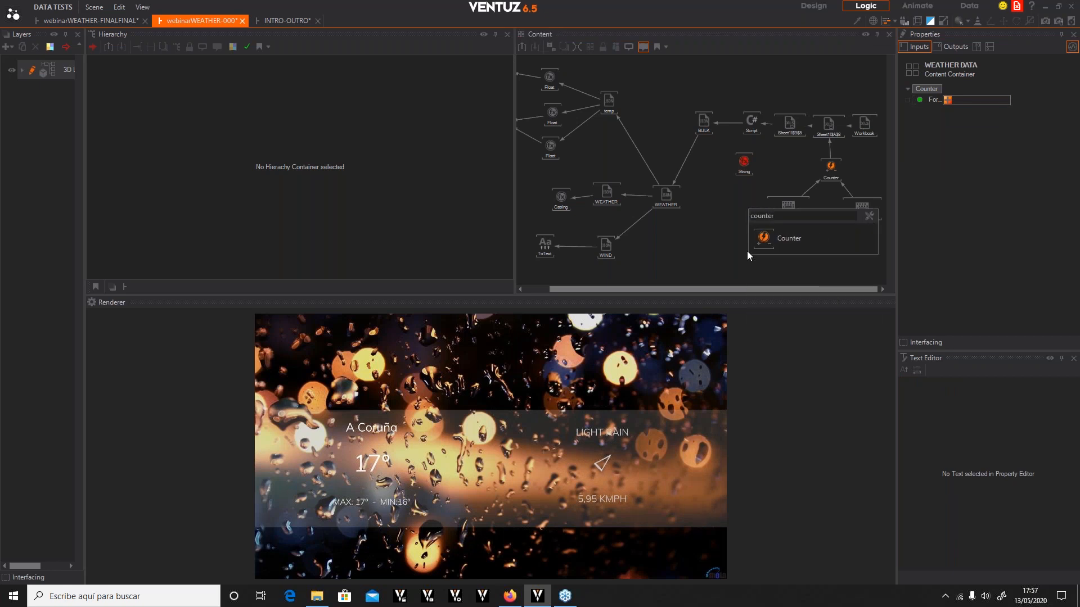
click(784, 237)
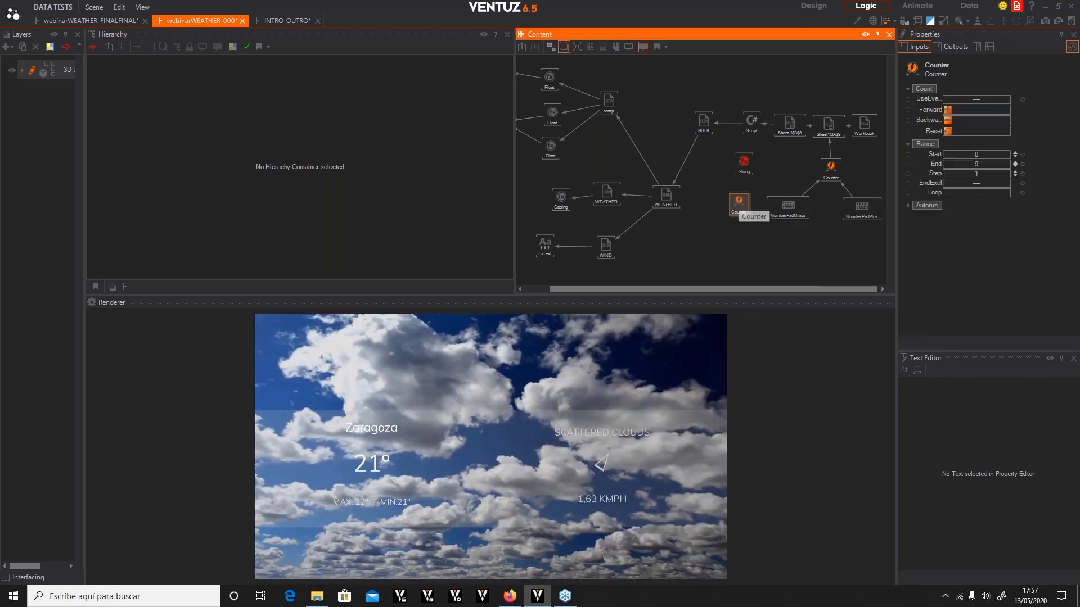
Set the new Counter's End value to 1
click(979, 164)
text(1)
key(Return)
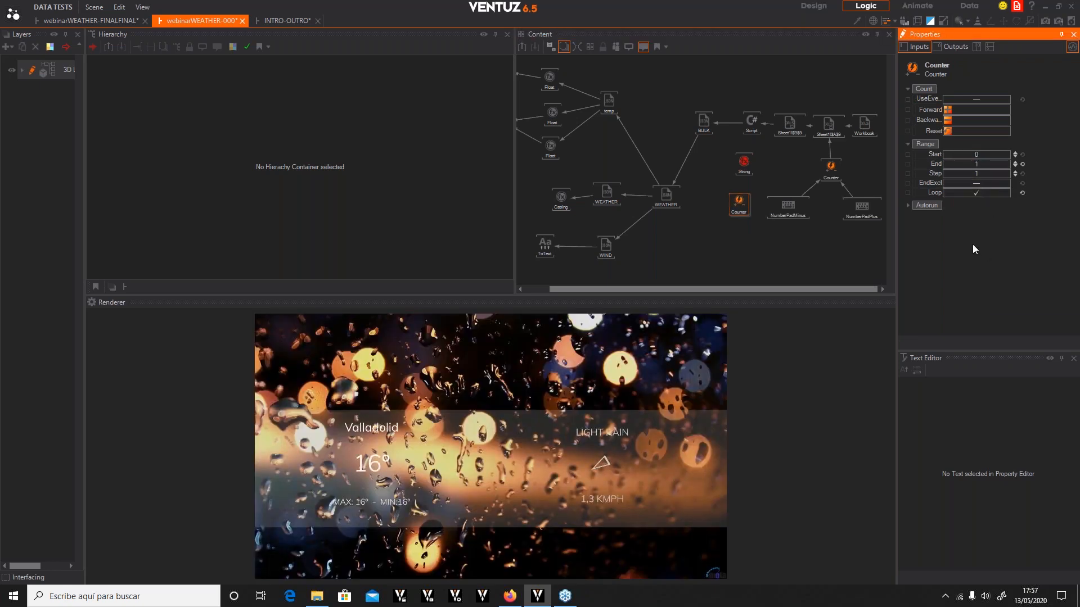
Enable UseEvents on the new Counter and trigger its Forward count
click(953, 111)
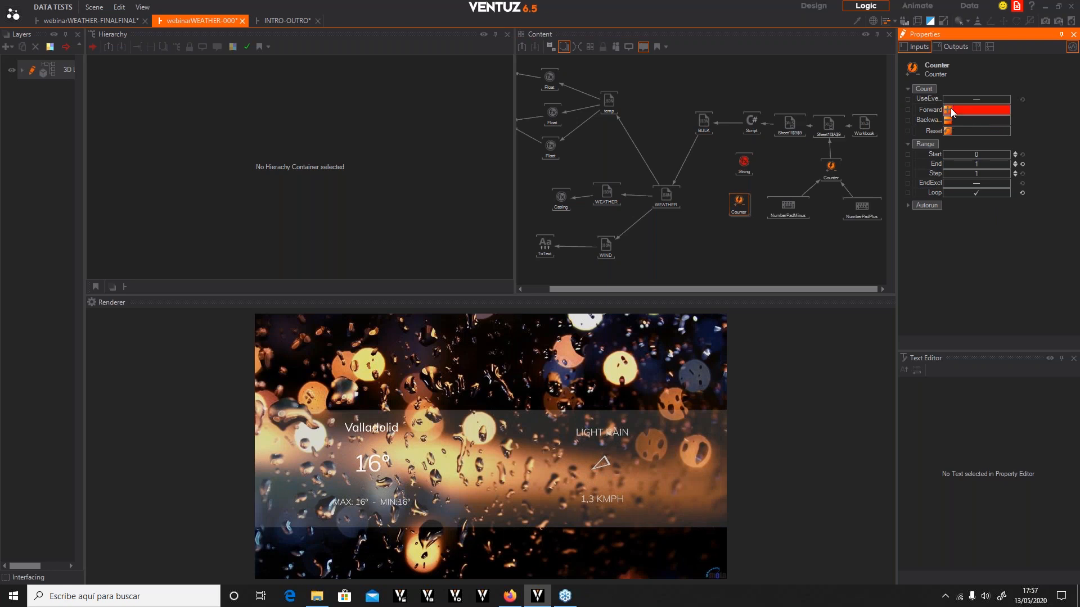
click(992, 47)
click(951, 101)
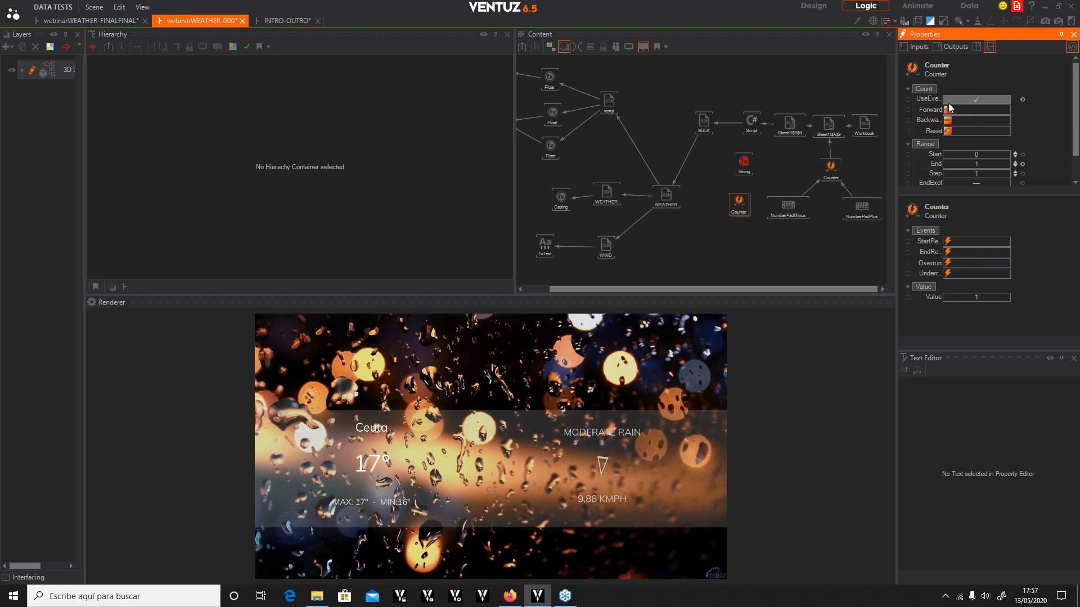
click(950, 110)
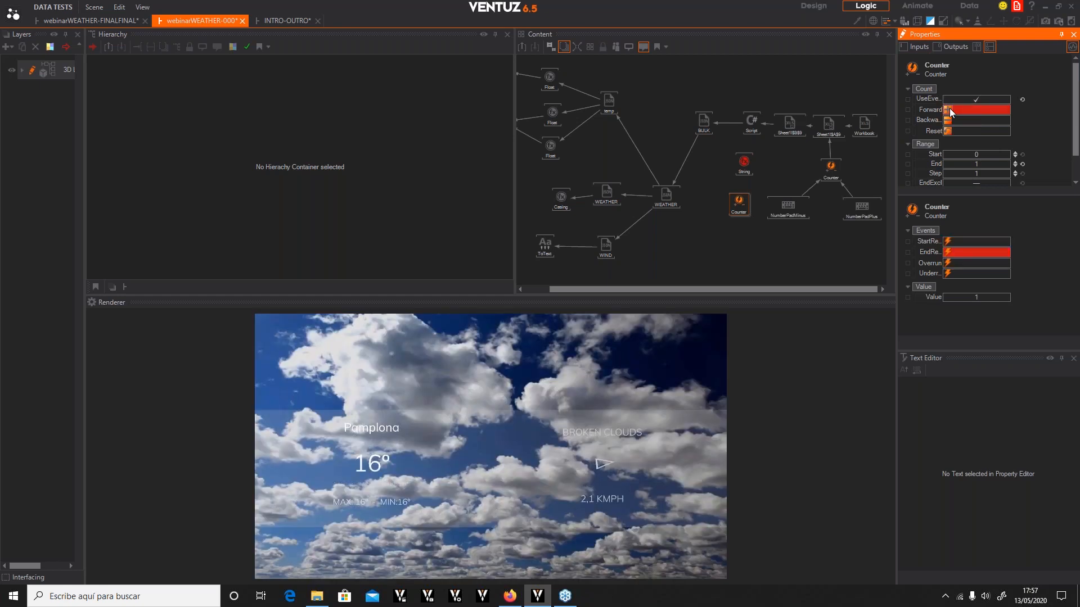
click(734, 213)
Bind the String Expression's argument A to the new Counter and change its formula to (A=="0")? "ES":"EN"
click(744, 164)
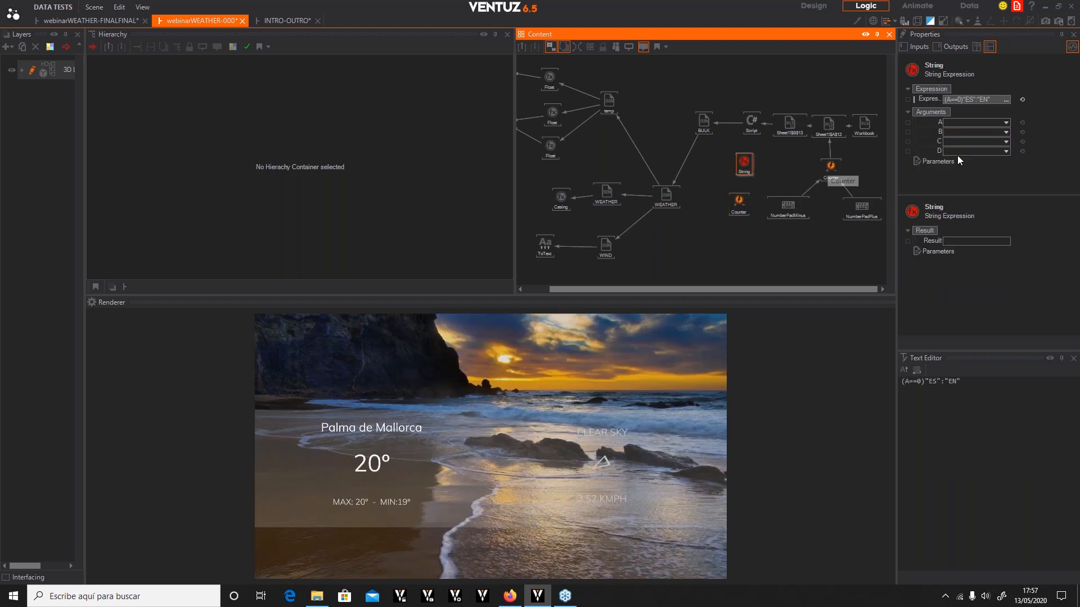
drag(932, 123, 750, 221)
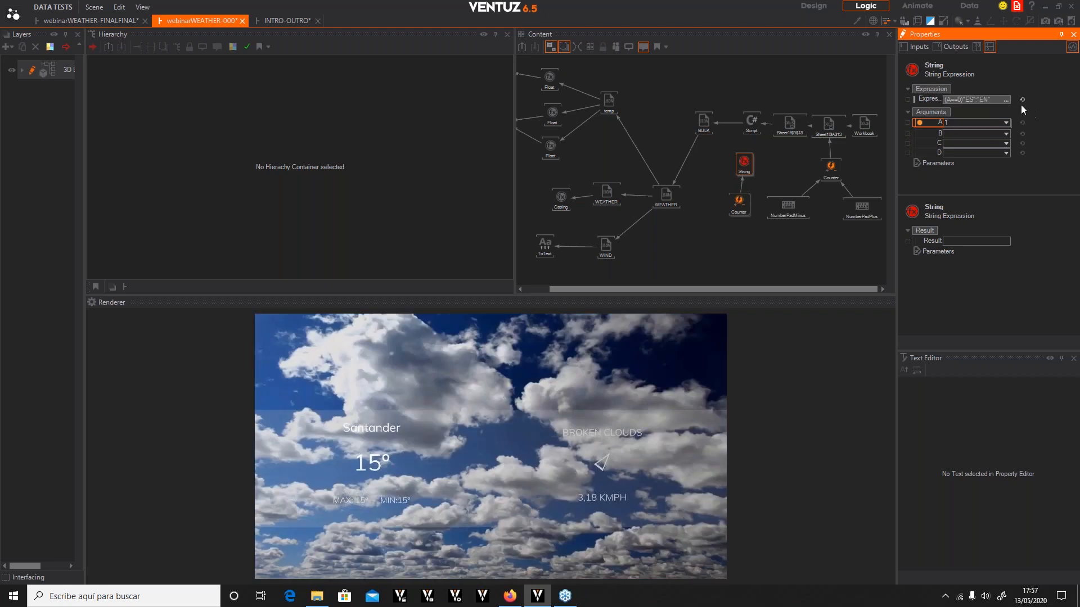
click(1006, 101)
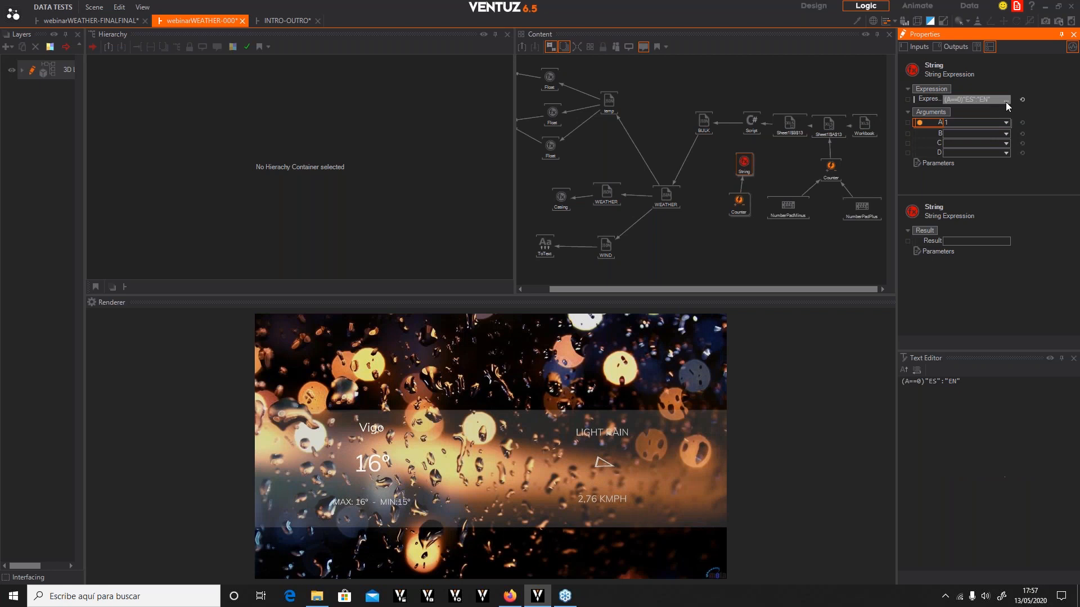
click(918, 381)
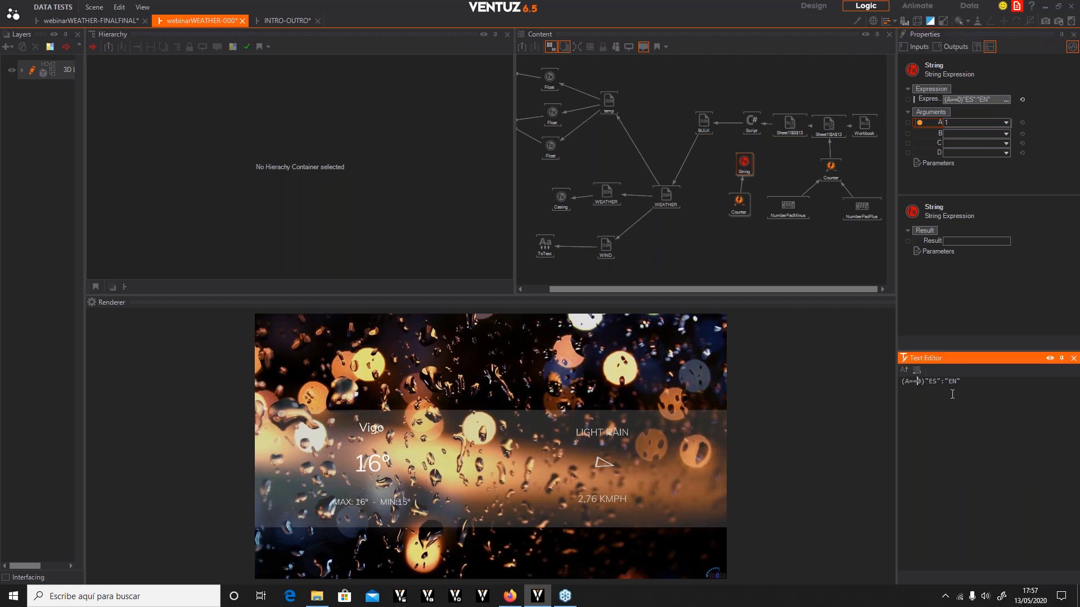
text(")
key(Right)
text(")
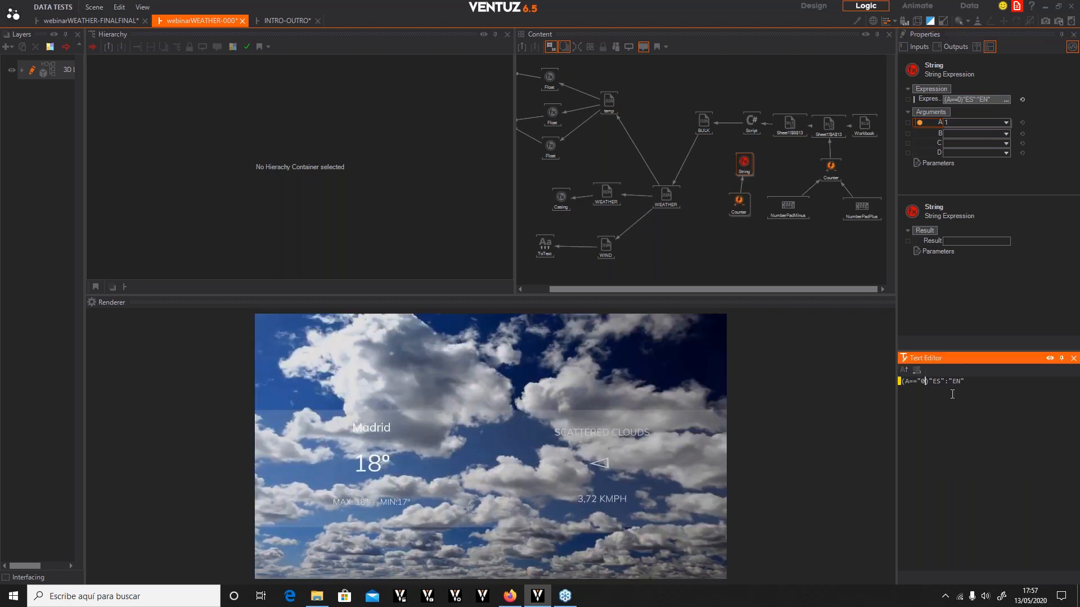
text(?)
click(842, 253)
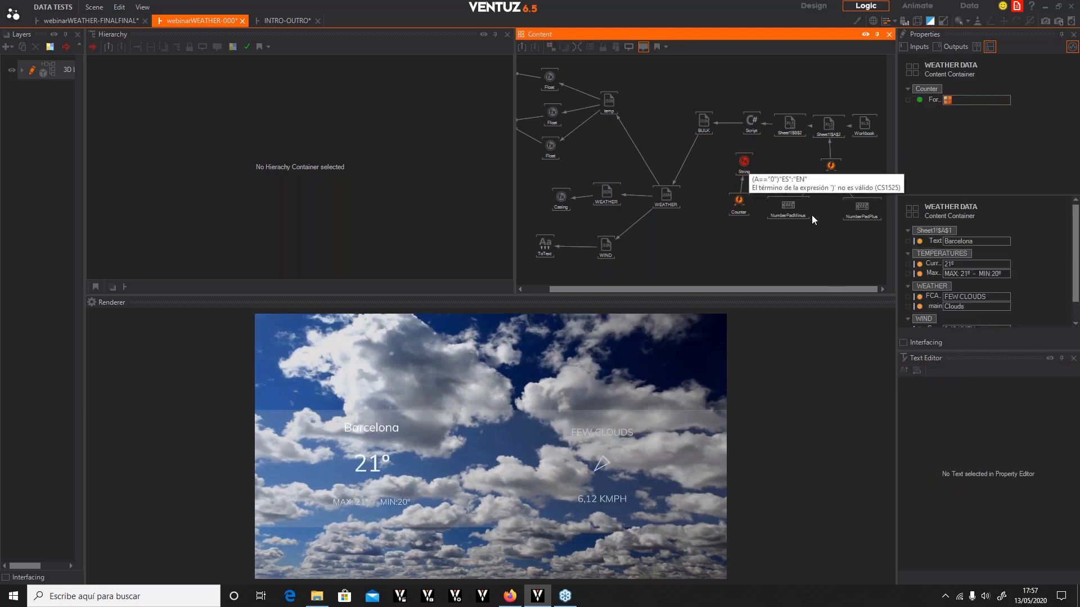
click(743, 164)
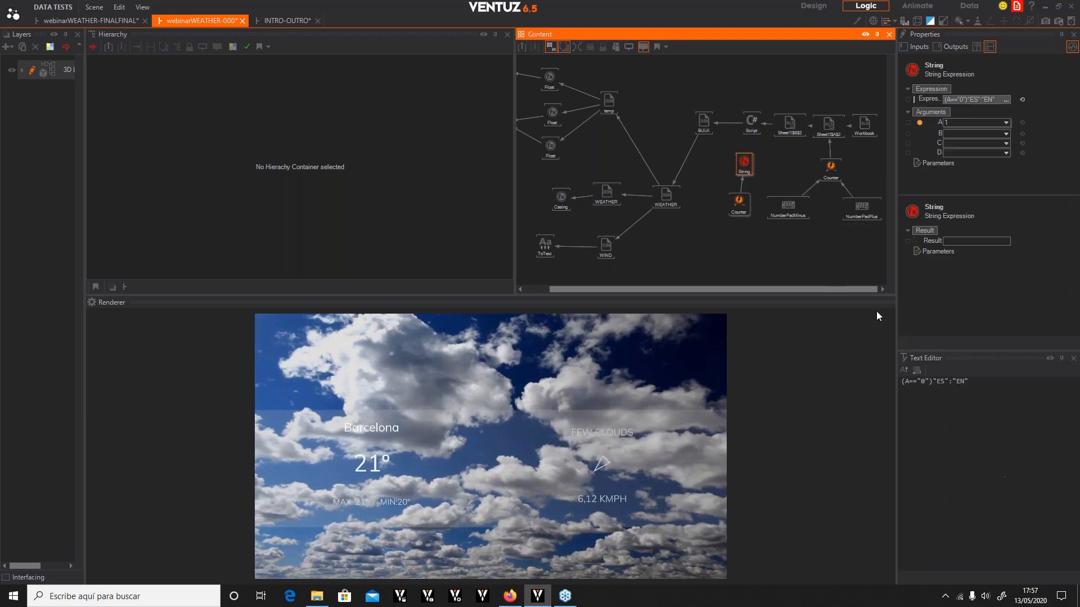
click(961, 99)
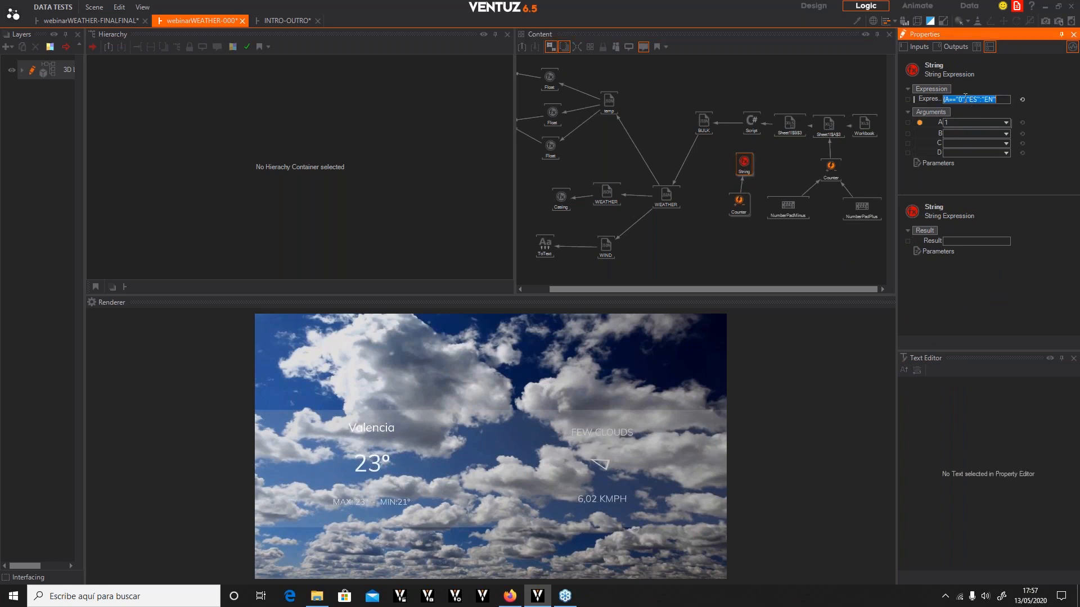
key(Return)
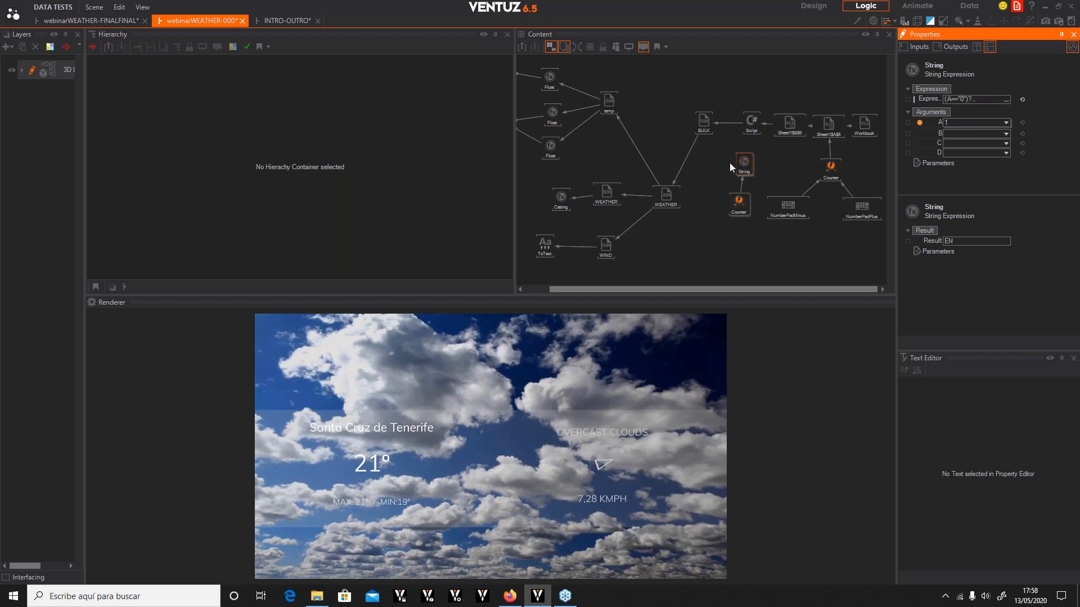
click(743, 164)
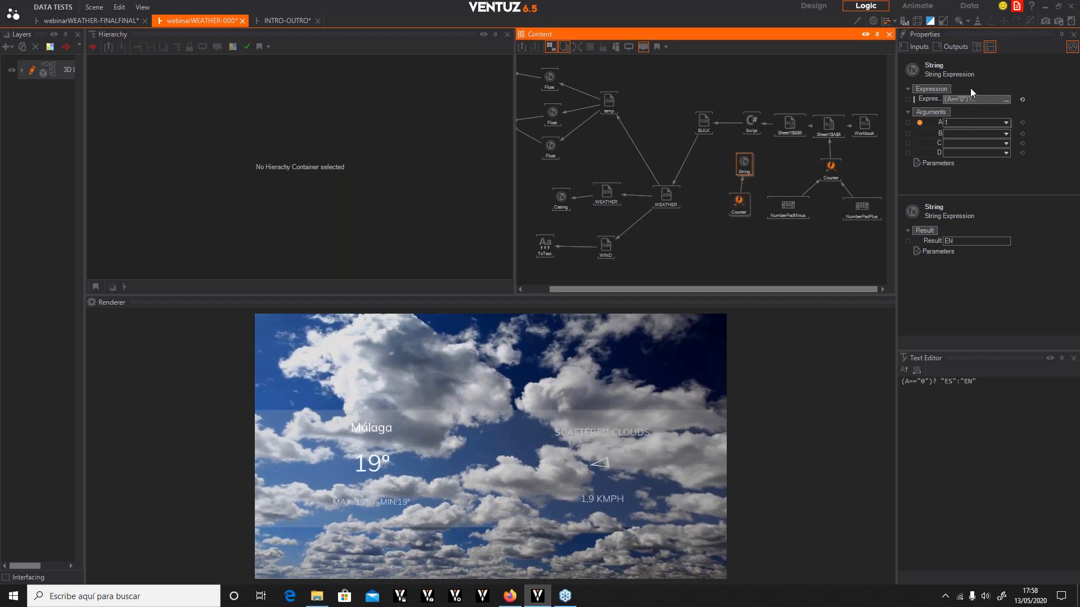
Bind the Script node's lang input to the String Expression's result
click(750, 124)
click(929, 153)
drag(751, 160, 744, 162)
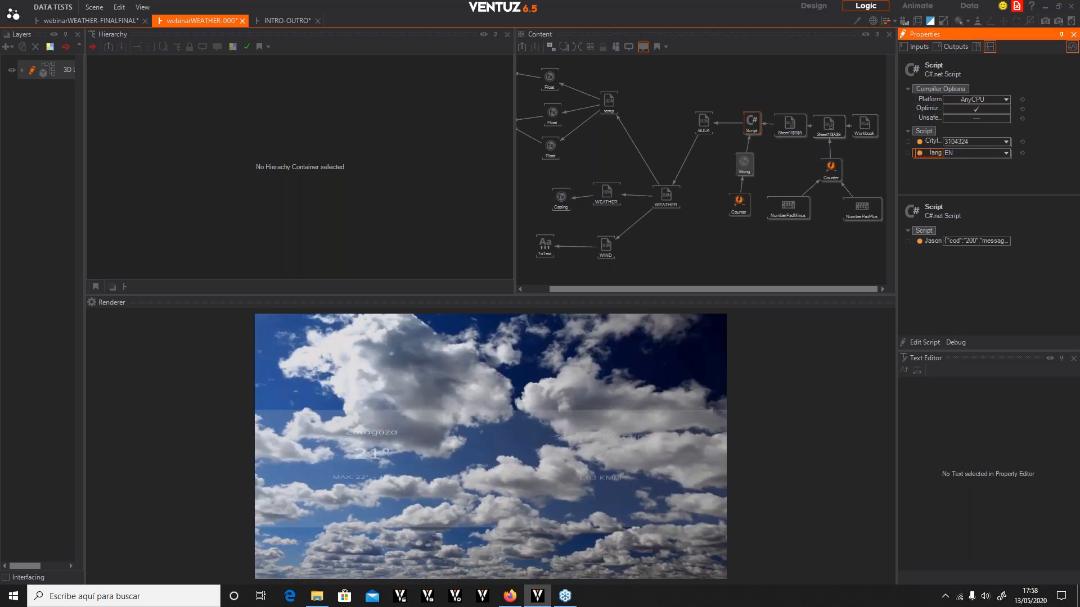
Select the new Counter and fire its Forward event several times to test the language toggle
click(739, 204)
click(949, 111)
click(949, 110)
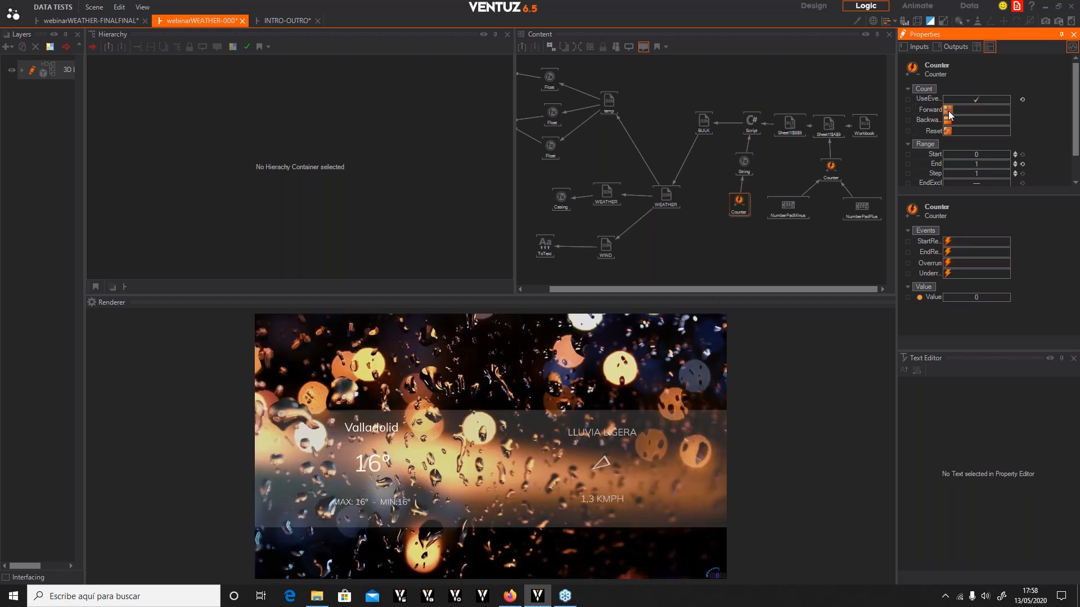
click(948, 111)
key(KP_Add)
key(KP_Add)
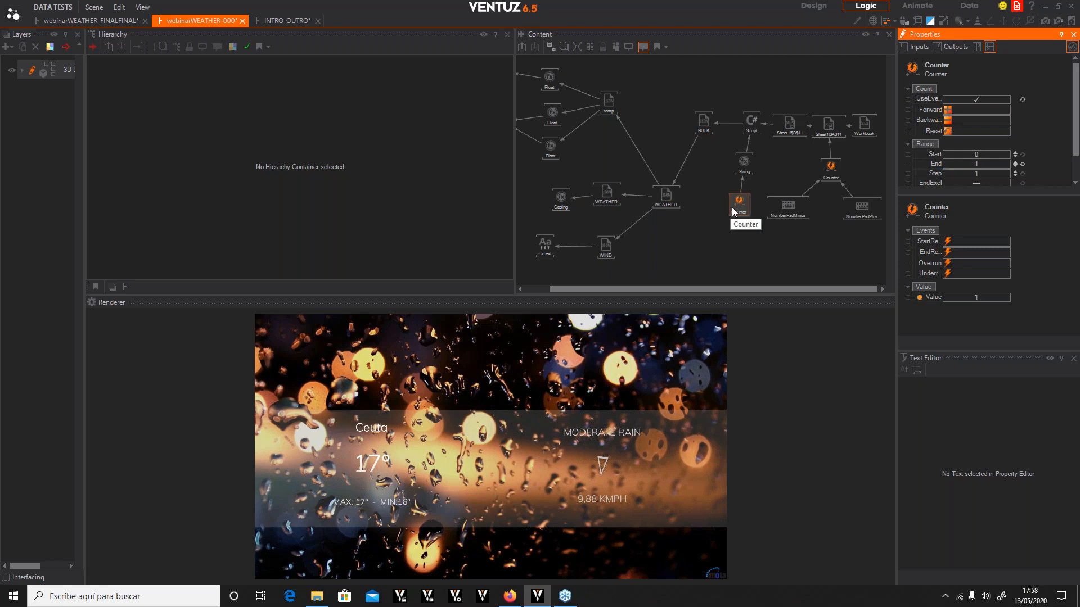
click(732, 211)
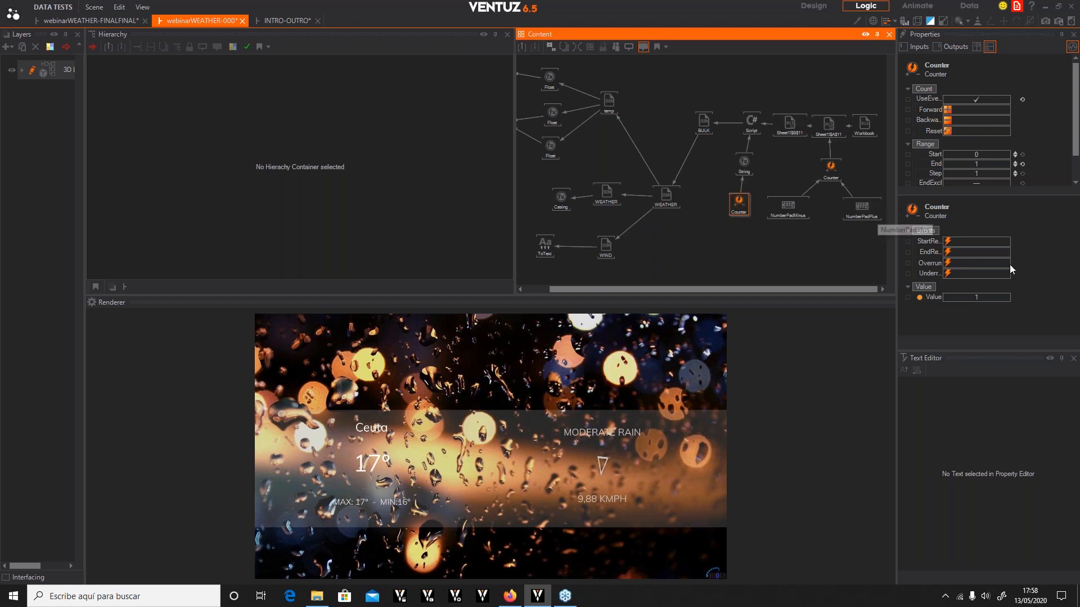
click(908, 297)
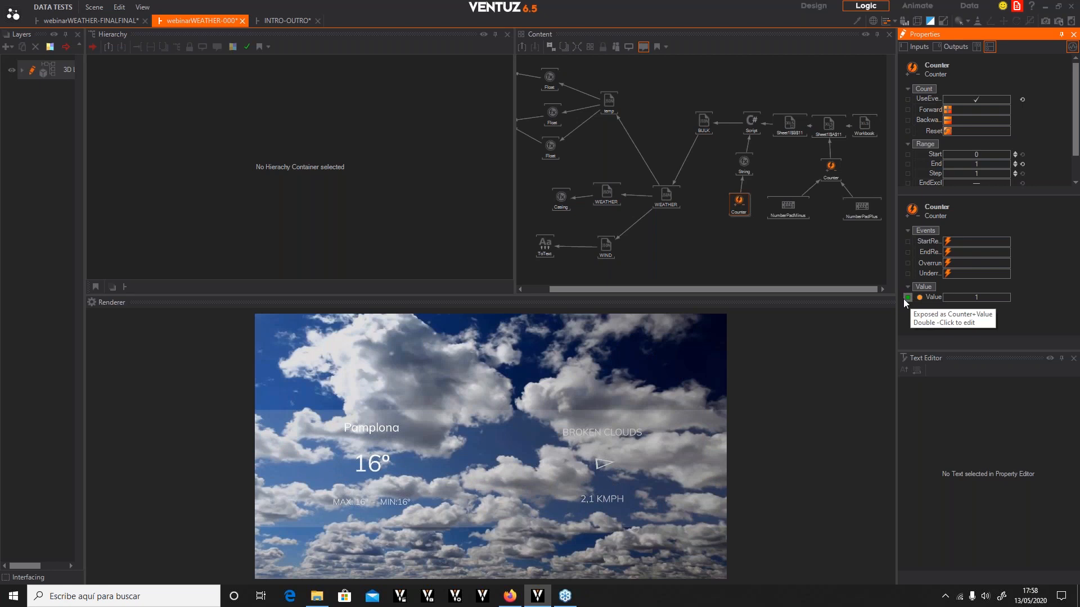
click(907, 297)
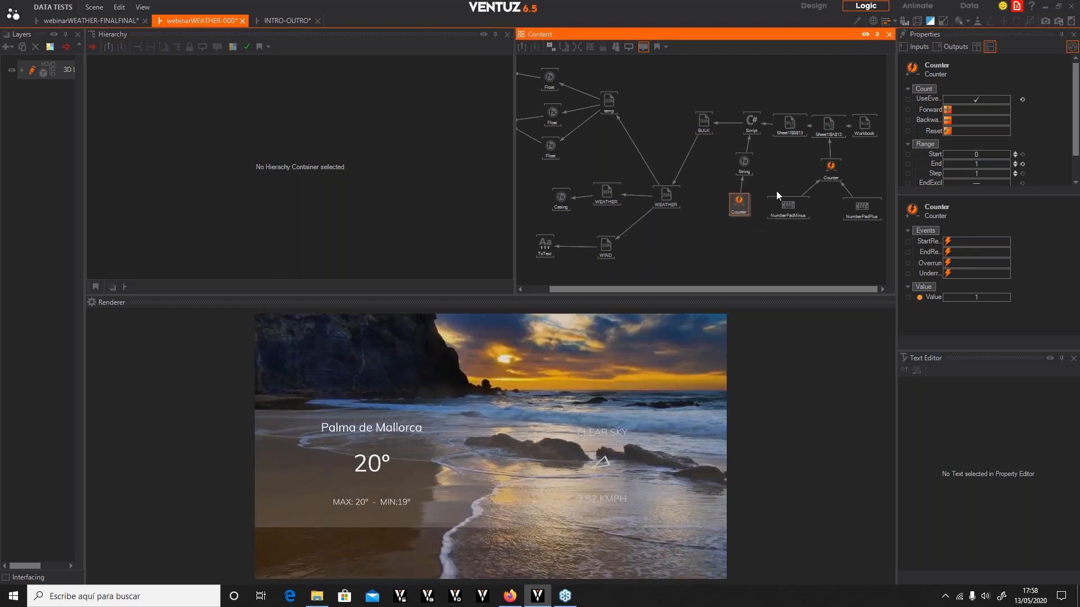
Expose the Counter's Forward event with the name LangSWITCH in the category LANGUAGE
click(907, 109)
click(909, 111)
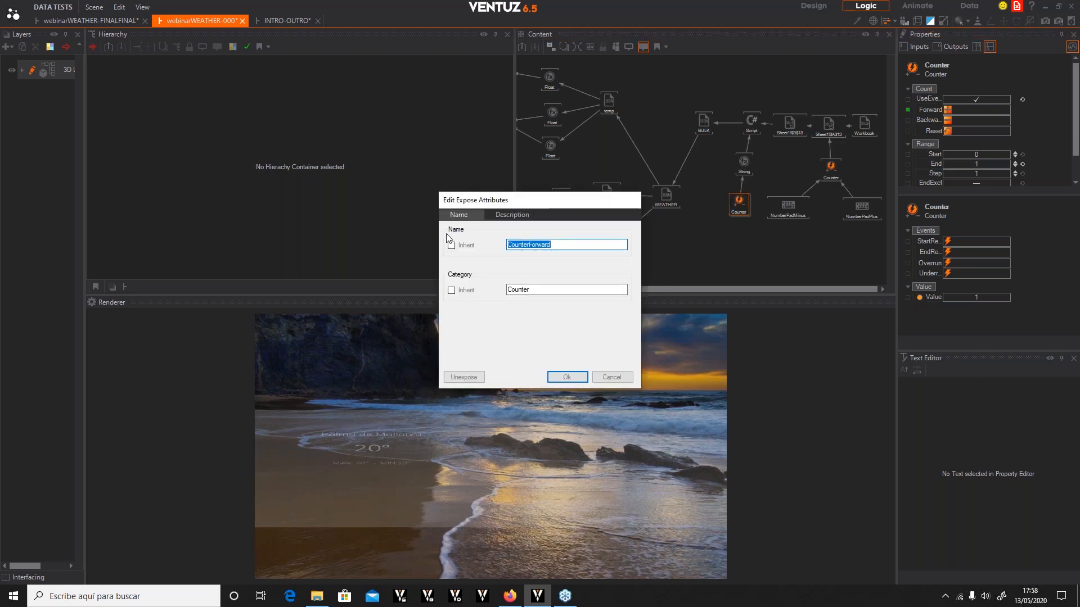
text(LangSWITCH)
double_click(543, 290)
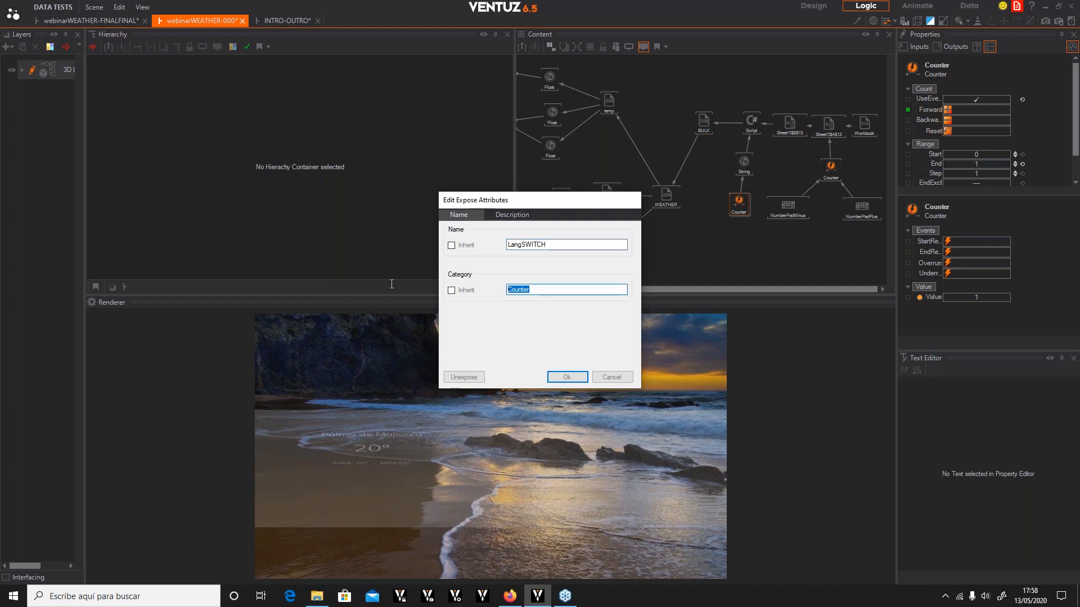
text(LANGUAGWE)
key(BackSpace)
key(BackSpace)
text(R)
key(BackSpace)
text(E)
click(562, 377)
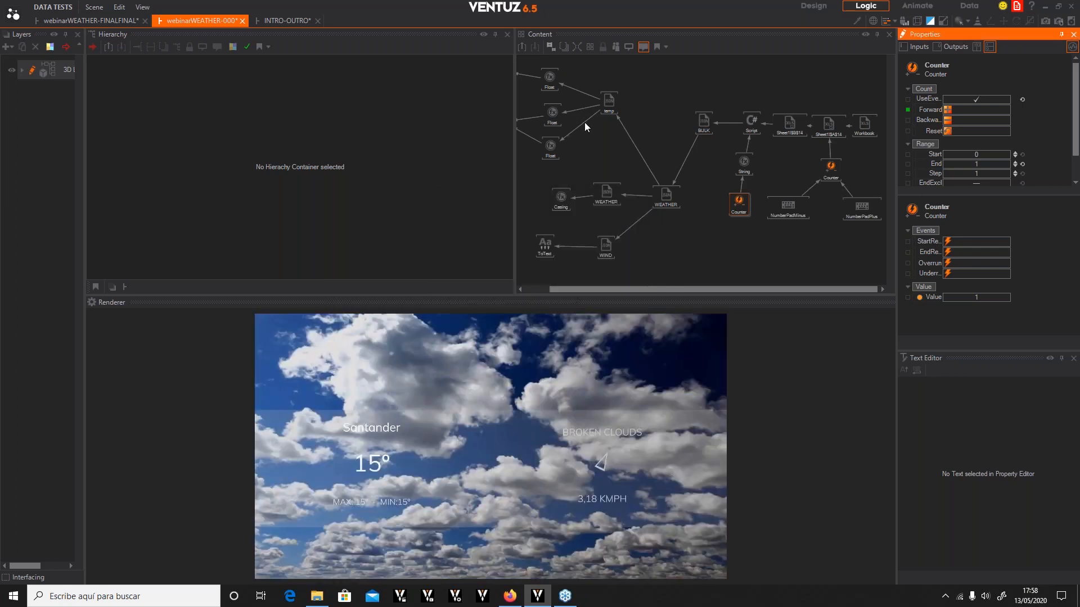
Go up to the WEATHER DATA container and fire its exposed LangSWITCH event twice
click(522, 48)
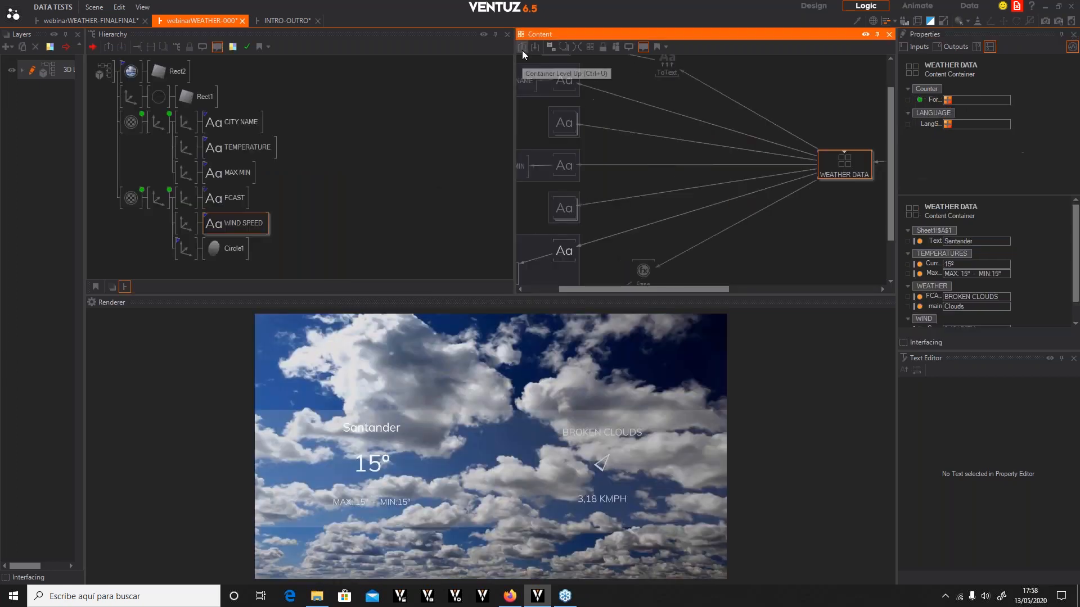
click(948, 123)
click(948, 124)
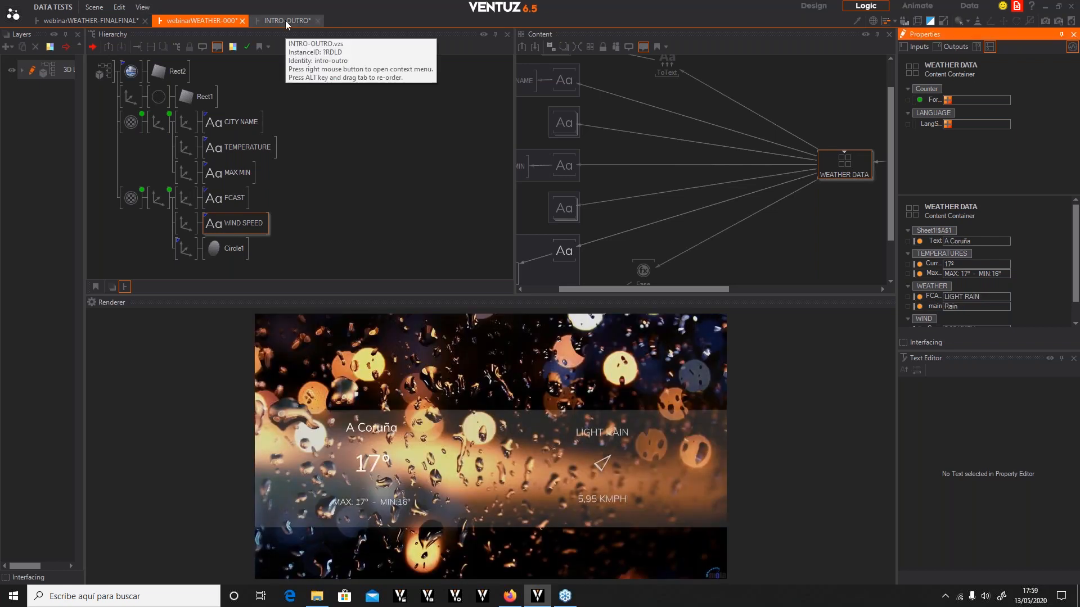
Open the INTRO-OUTRO scene and switch to the Design view
click(285, 20)
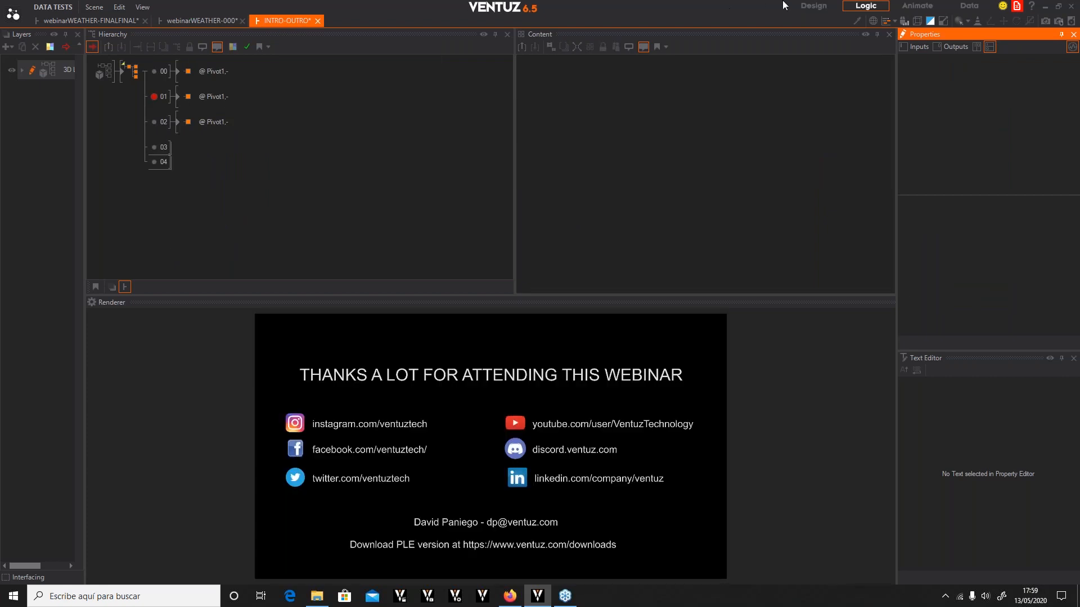
click(810, 4)
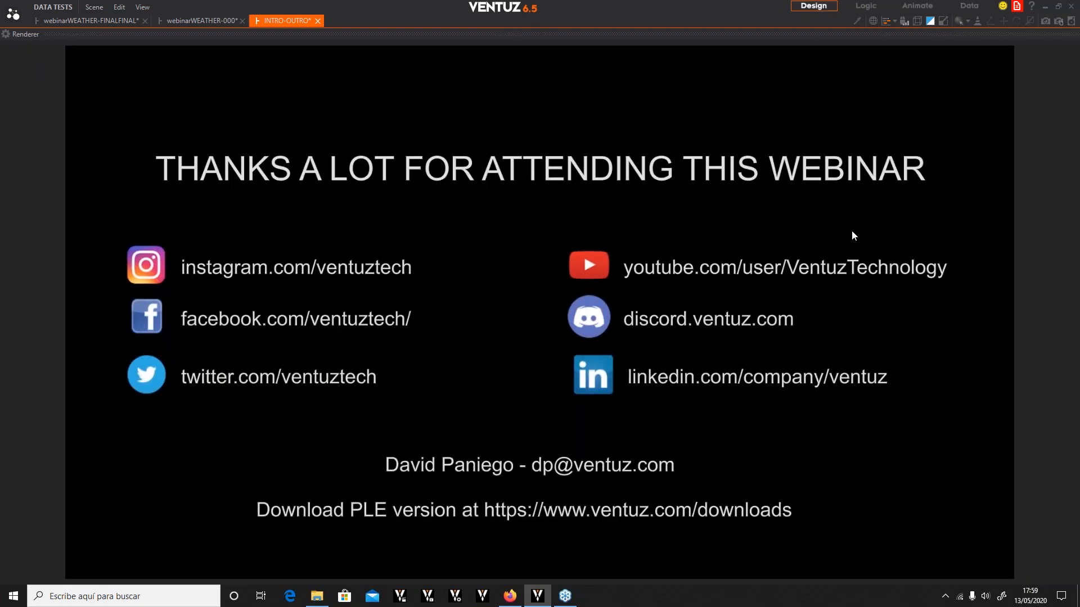